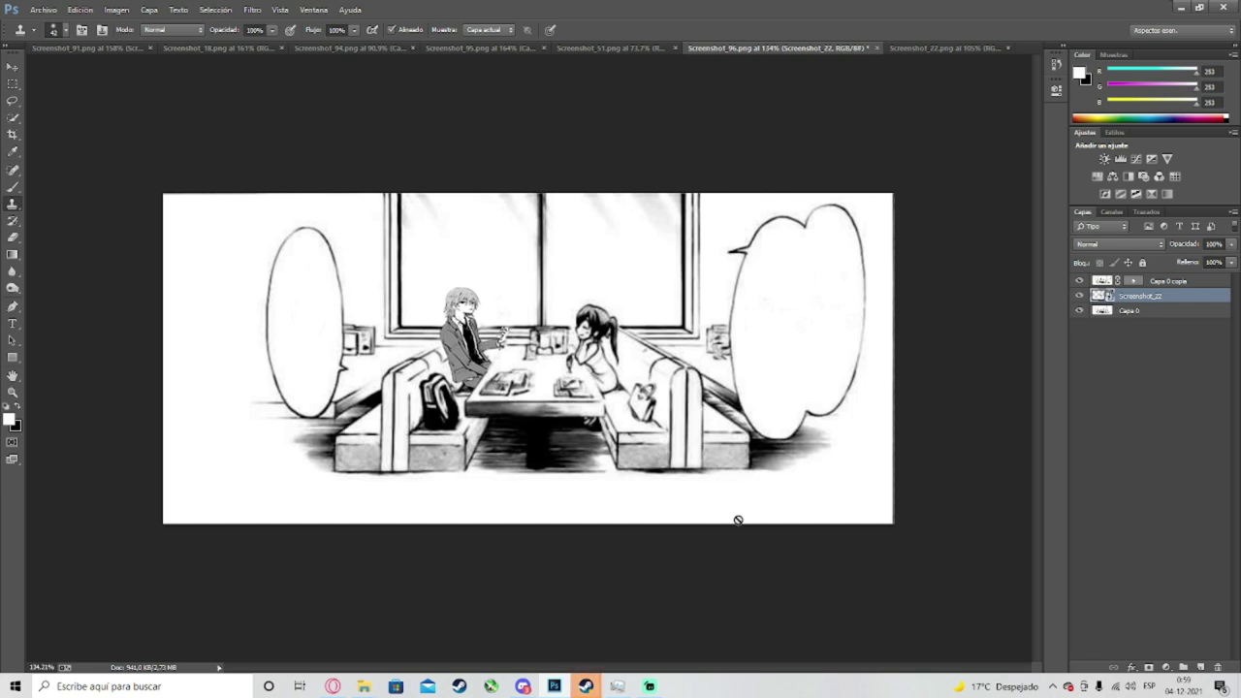
{"action": "left_click", "coordinate": [1180, 689]}
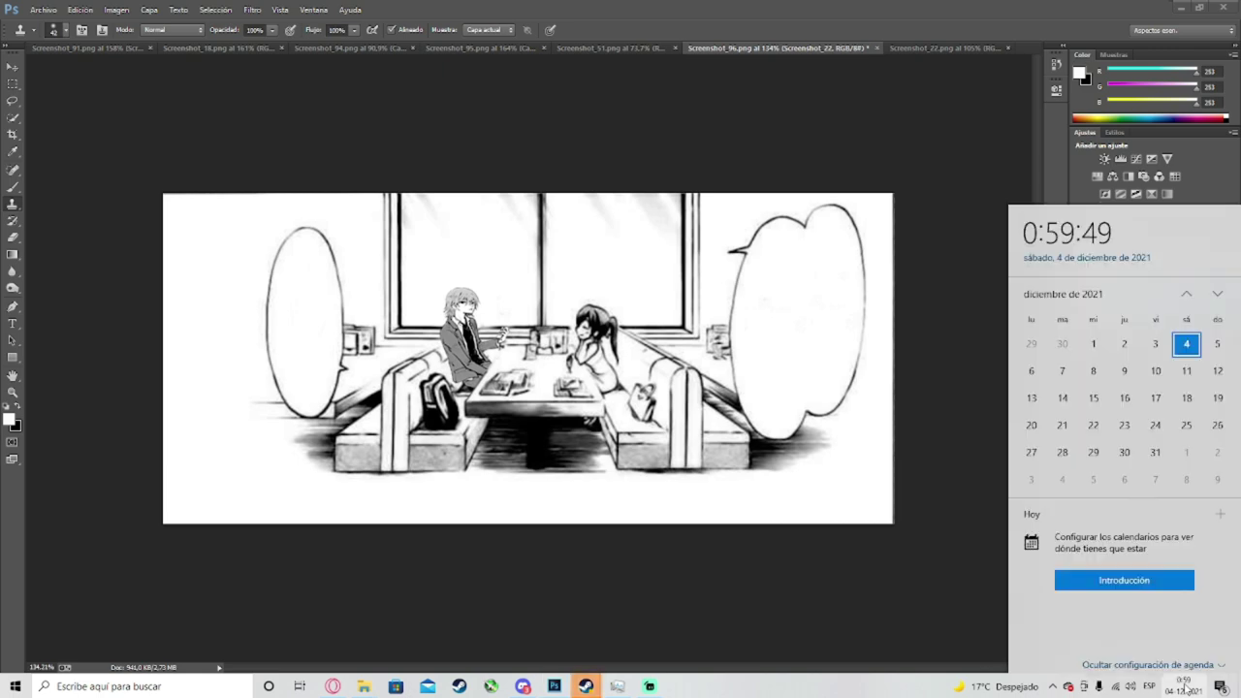
{"action": "left_click", "coordinate": [962, 174]}
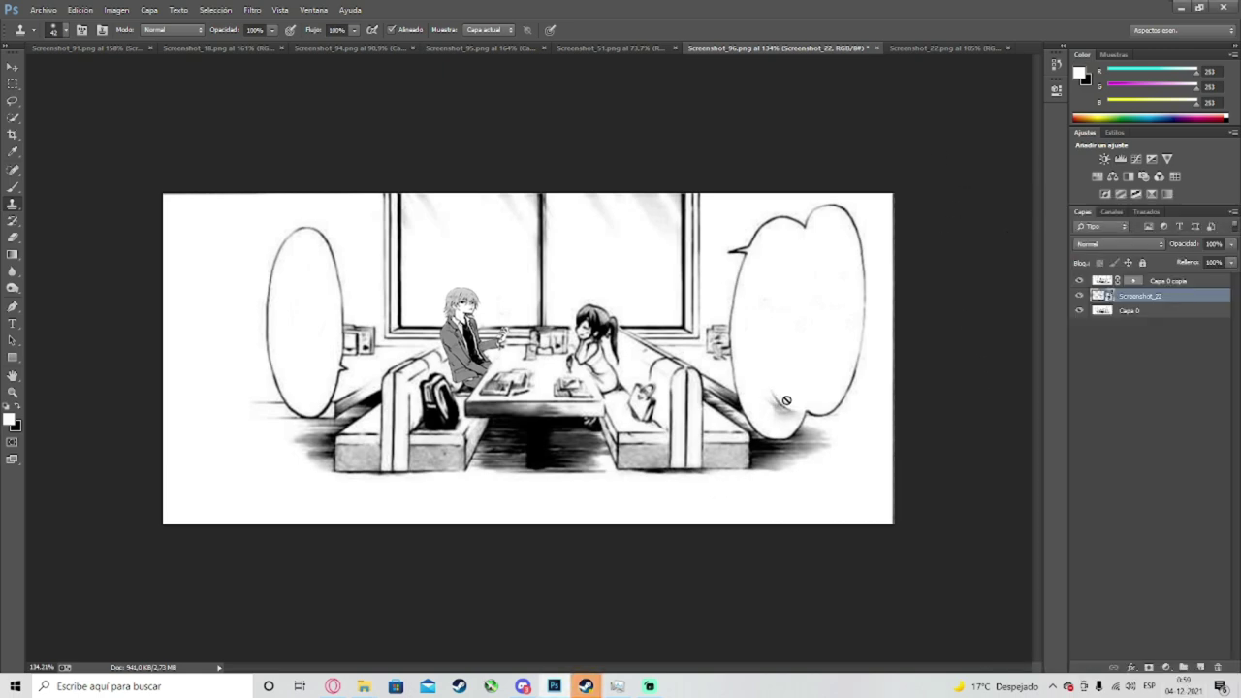
{"action": "mouse_move", "coordinate": [363, 686]}
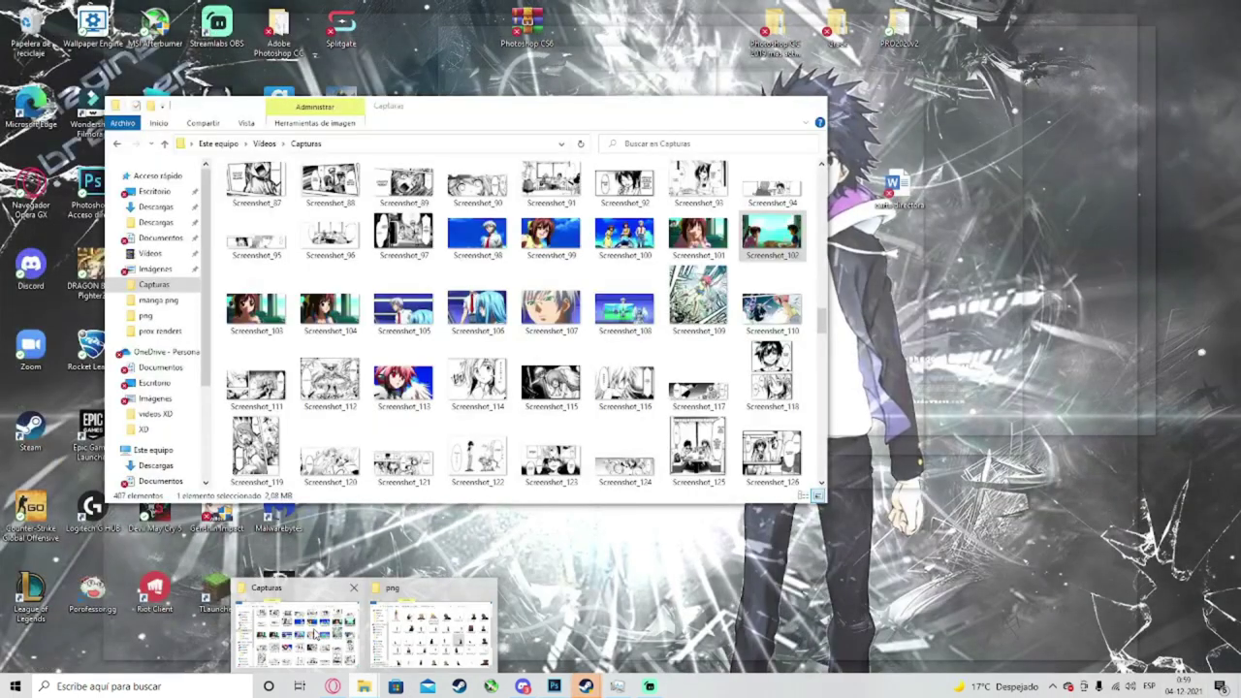
{"action": "left_click", "coordinate": [320, 631]}
{"action": "mouse_move", "coordinate": [364, 685]}
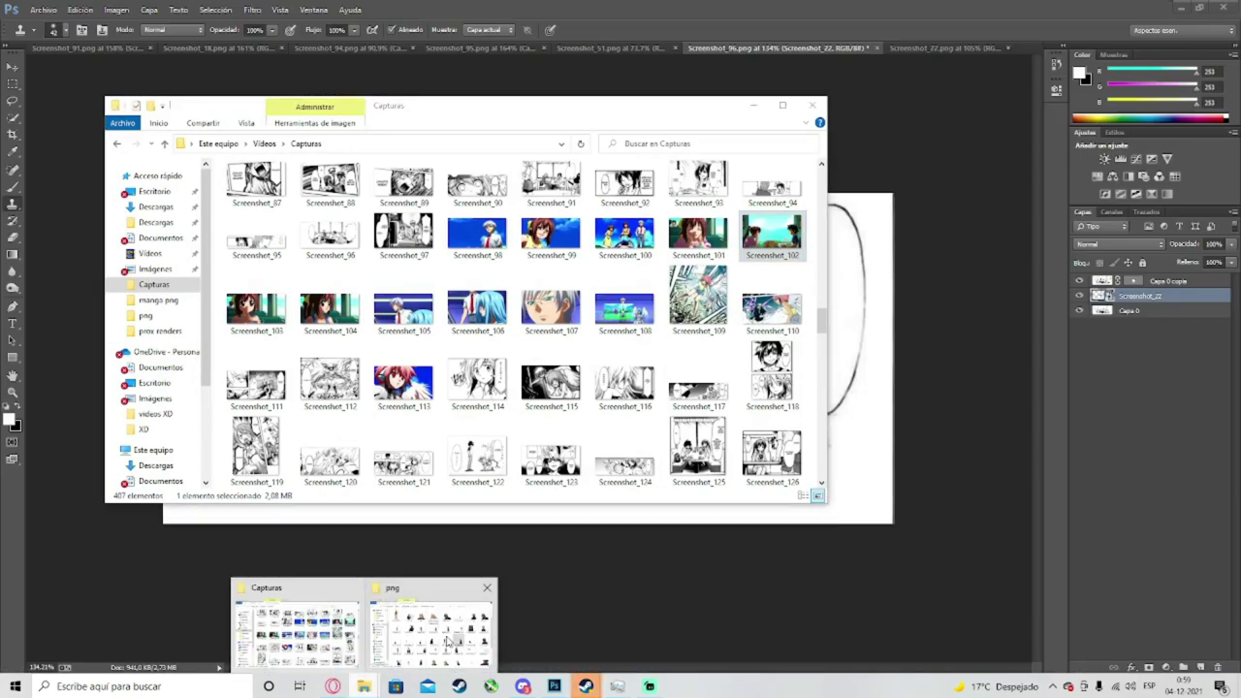
{"action": "left_click", "coordinate": [434, 630]}
{"action": "left_click", "coordinate": [517, 6]}
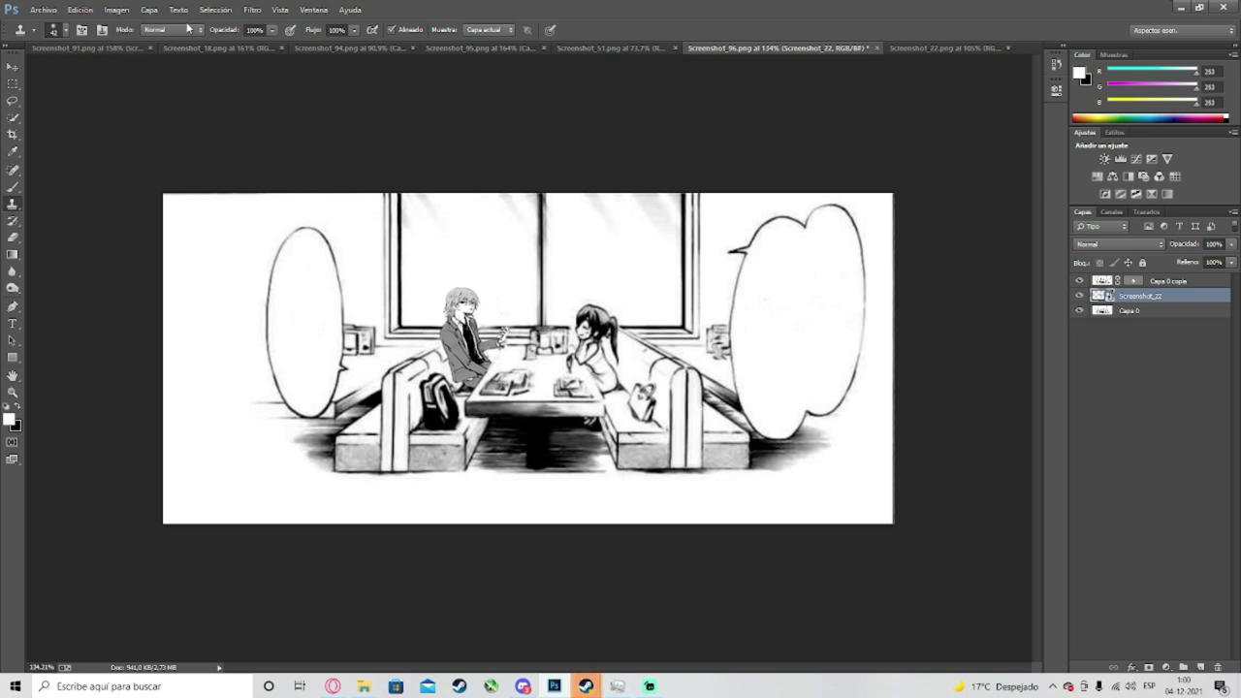
Step: Look over the edited Screenshot_91 document showing the two characters seated at the restaurant table
{"action": "left_click", "coordinate": [116, 49]}
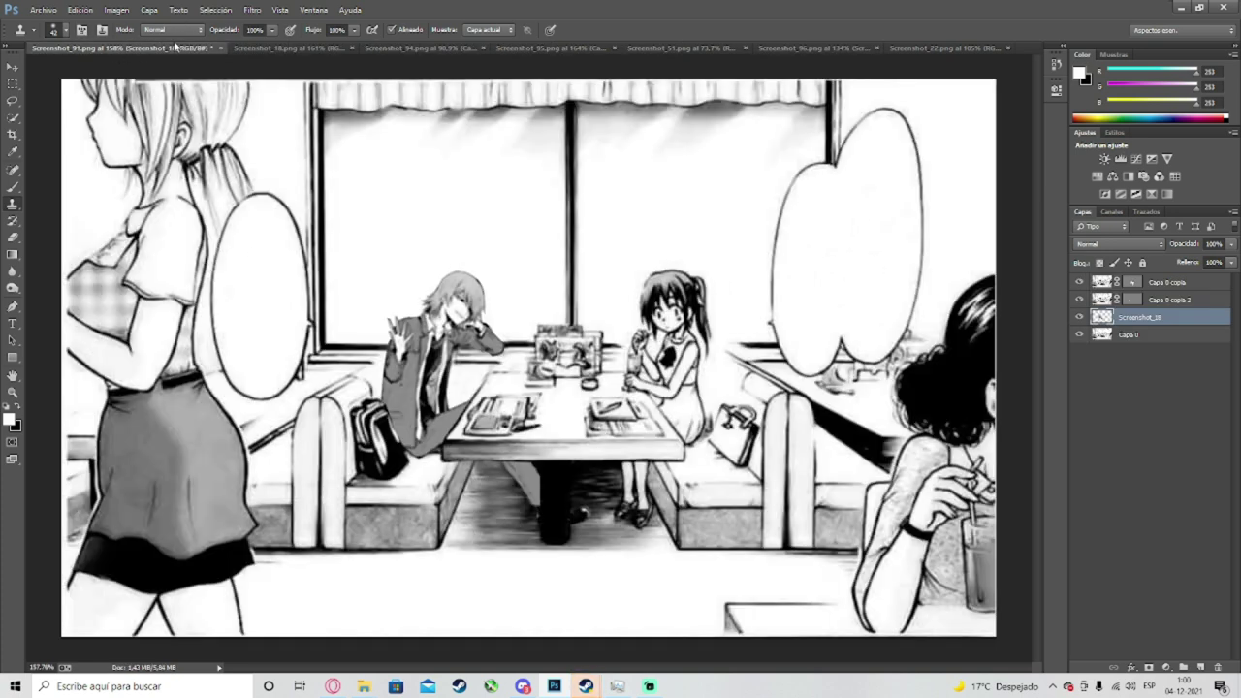
{"action": "left_click", "coordinate": [253, 47]}
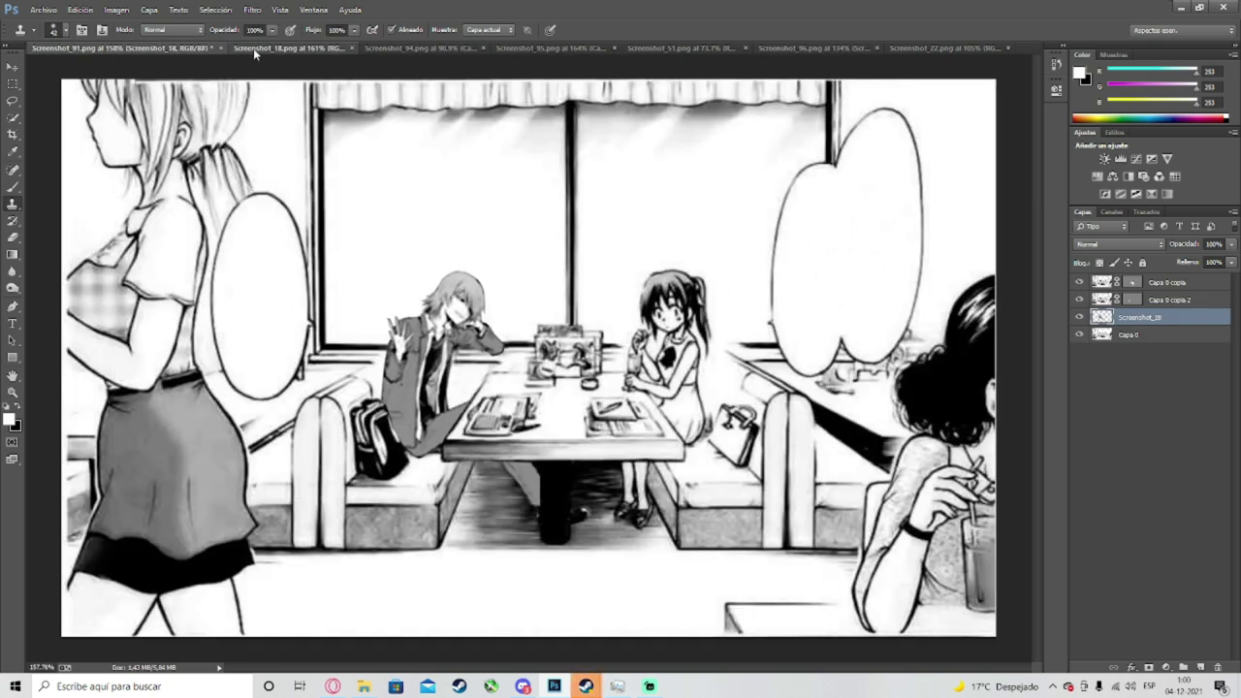
{"action": "left_click", "coordinate": [107, 48]}
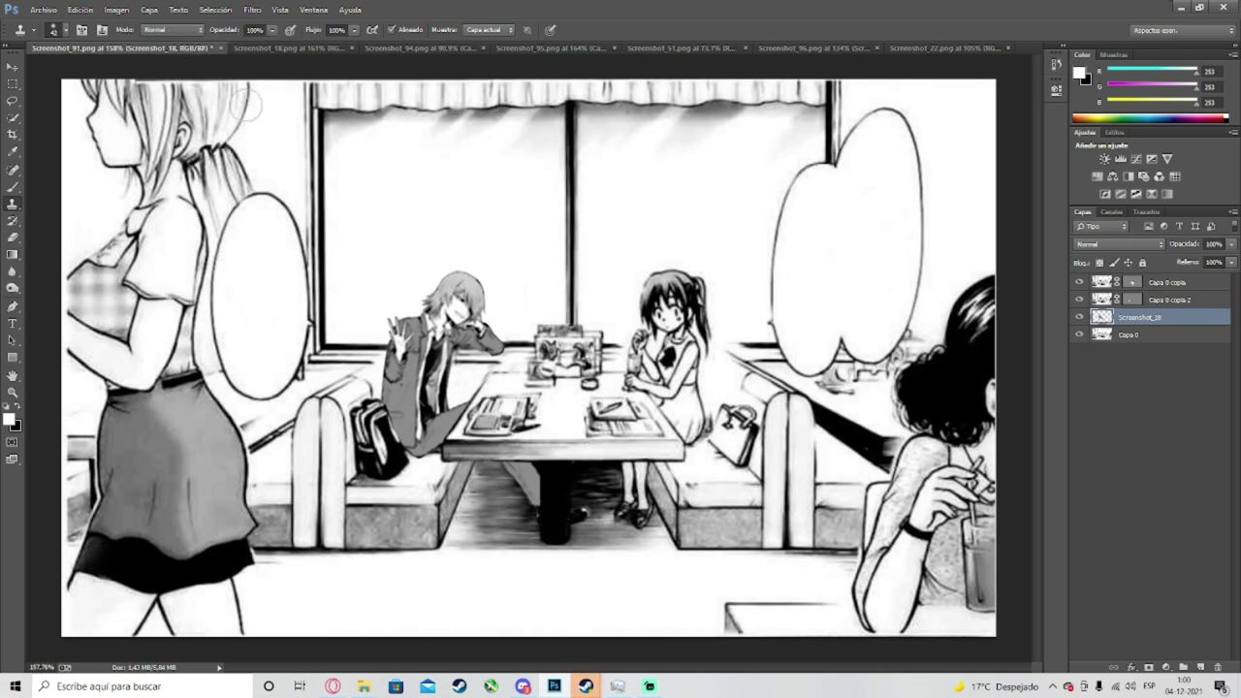
Step: Look through the manga screenshots in the Capturas folder, and bring up the cut-out character in the Screenshot_22 document
{"action": "mouse_move", "coordinate": [364, 686]}
{"action": "left_click", "coordinate": [323, 650]}
{"action": "scroll", "coordinate": [624, 336], "scroll_direction": "up", "scroll_amount": 2}
{"action": "scroll", "coordinate": [626, 336], "scroll_direction": "down", "scroll_amount": 2}
{"action": "scroll", "coordinate": [625, 337], "scroll_direction": "down", "scroll_amount": 1}
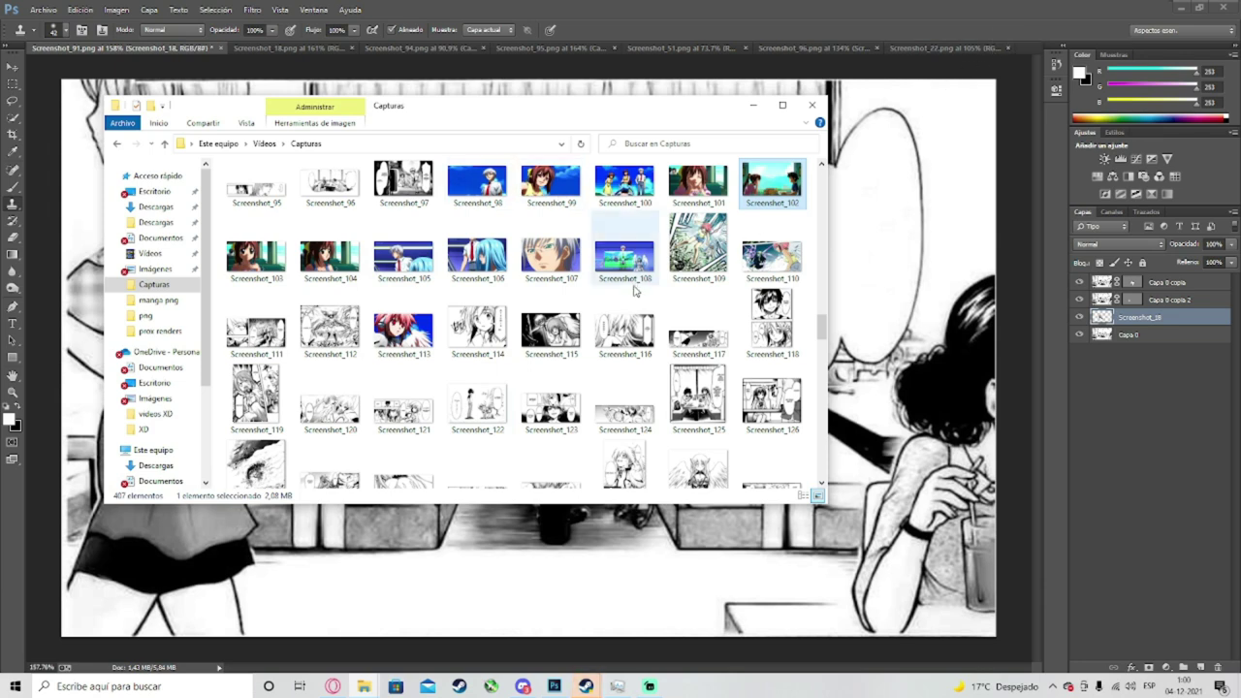
{"action": "scroll", "coordinate": [625, 351], "scroll_direction": "up", "scroll_amount": 3}
{"action": "scroll", "coordinate": [625, 351], "scroll_direction": "down", "scroll_amount": 3}
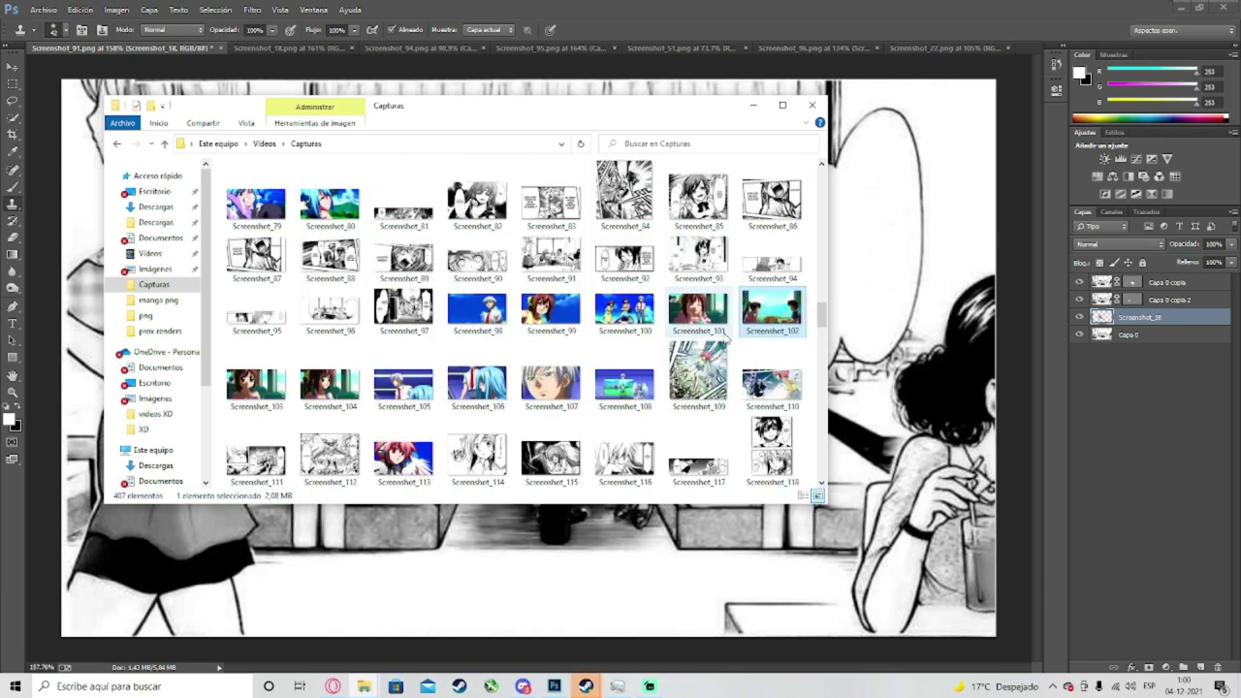
{"action": "left_click", "coordinate": [932, 49]}
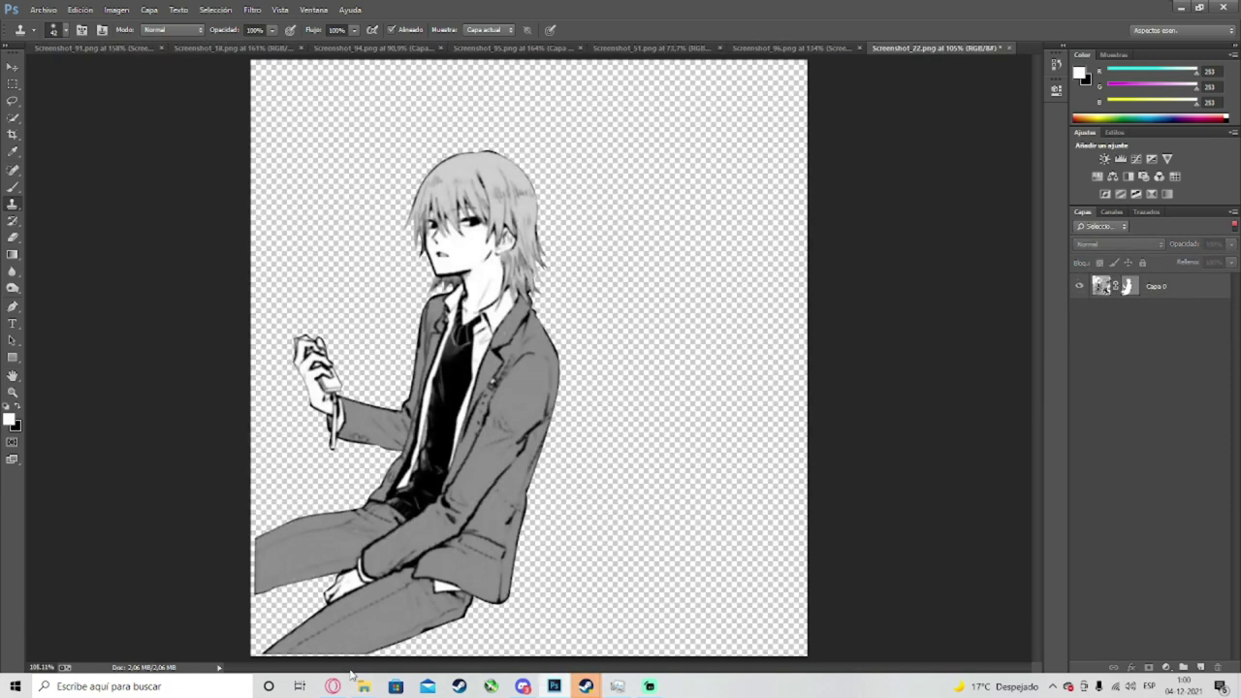
Step: Open Screenshot_271 from the Capturas folder as its own Photoshop document, accepting the missing-profile prompt
{"action": "mouse_move", "coordinate": [363, 682]}
{"action": "left_click", "coordinate": [295, 632]}
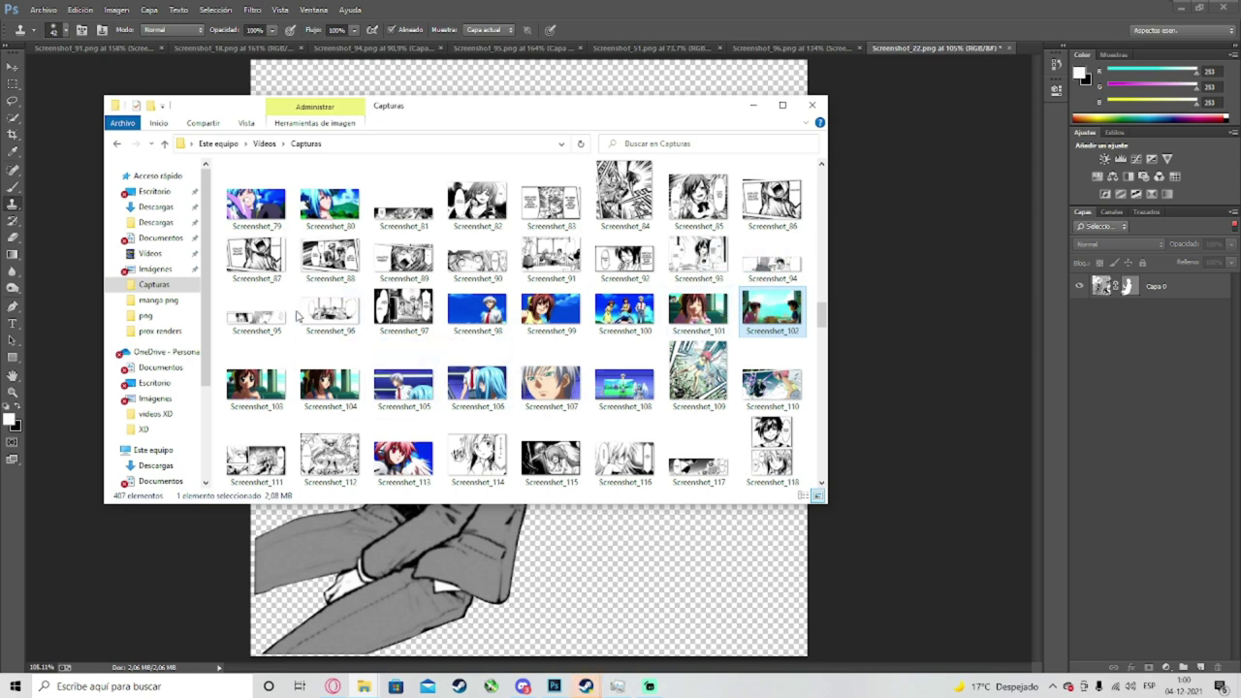
{"action": "left_click_drag", "start_coordinate": [821, 317], "coordinate": [823, 335]}
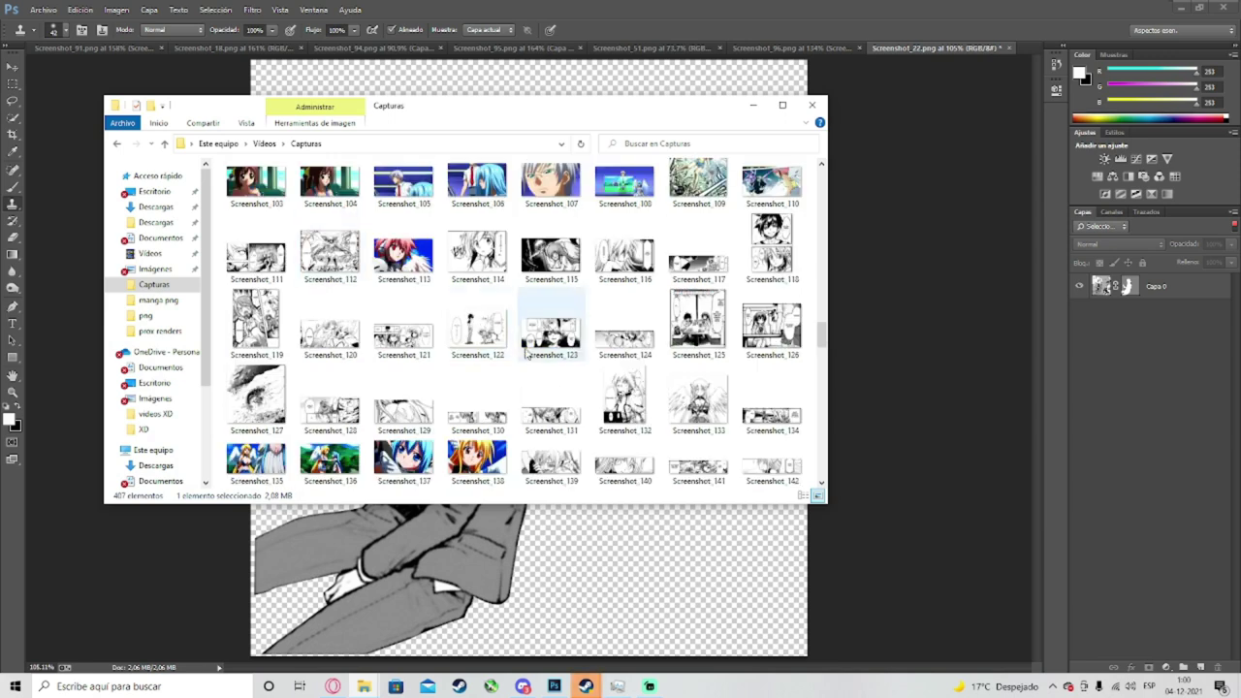
{"action": "scroll", "coordinate": [529, 356], "scroll_direction": "down", "scroll_amount": 15}
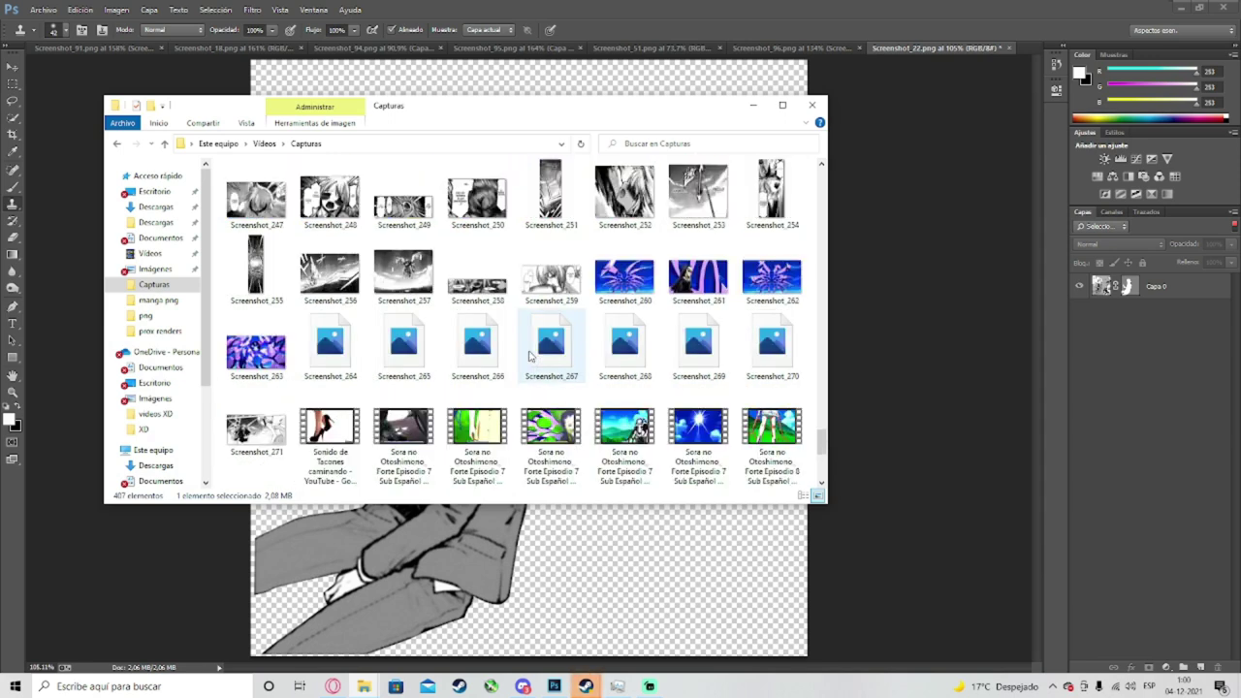
{"action": "scroll", "coordinate": [635, 354], "scroll_direction": "down", "scroll_amount": 3}
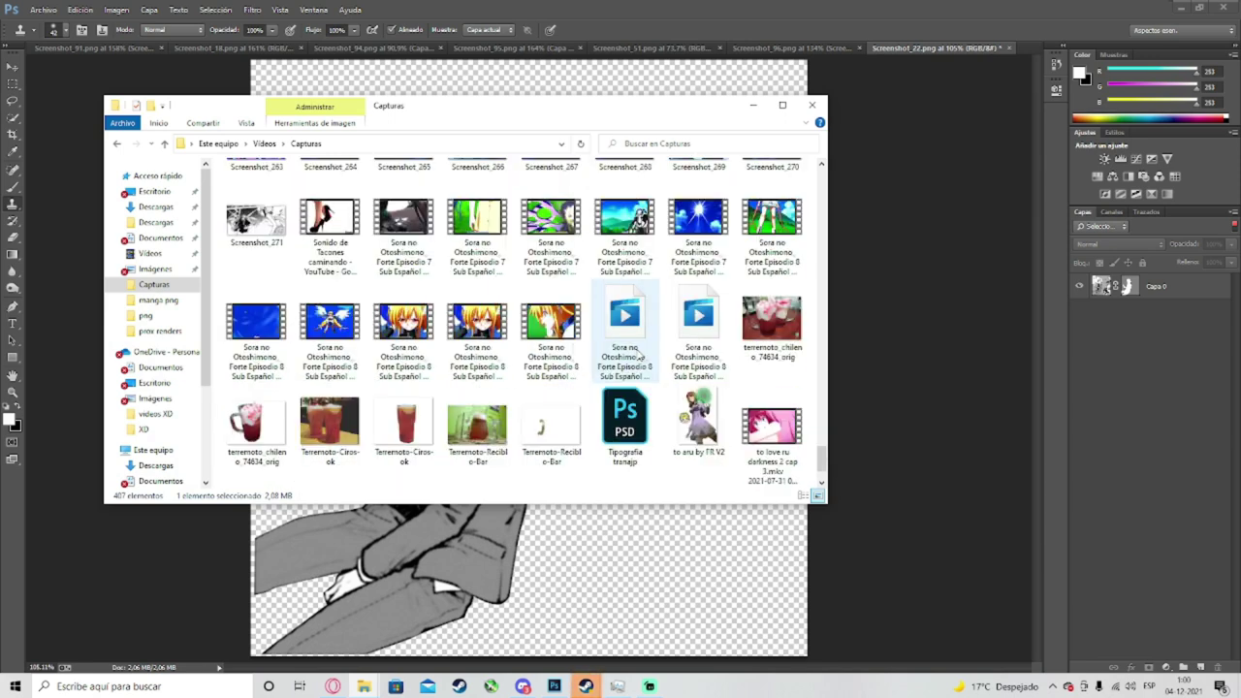
{"action": "scroll", "coordinate": [403, 345], "scroll_direction": "up", "scroll_amount": 2}
{"action": "left_click_drag", "start_coordinate": [258, 349], "coordinate": [1168, 458]}
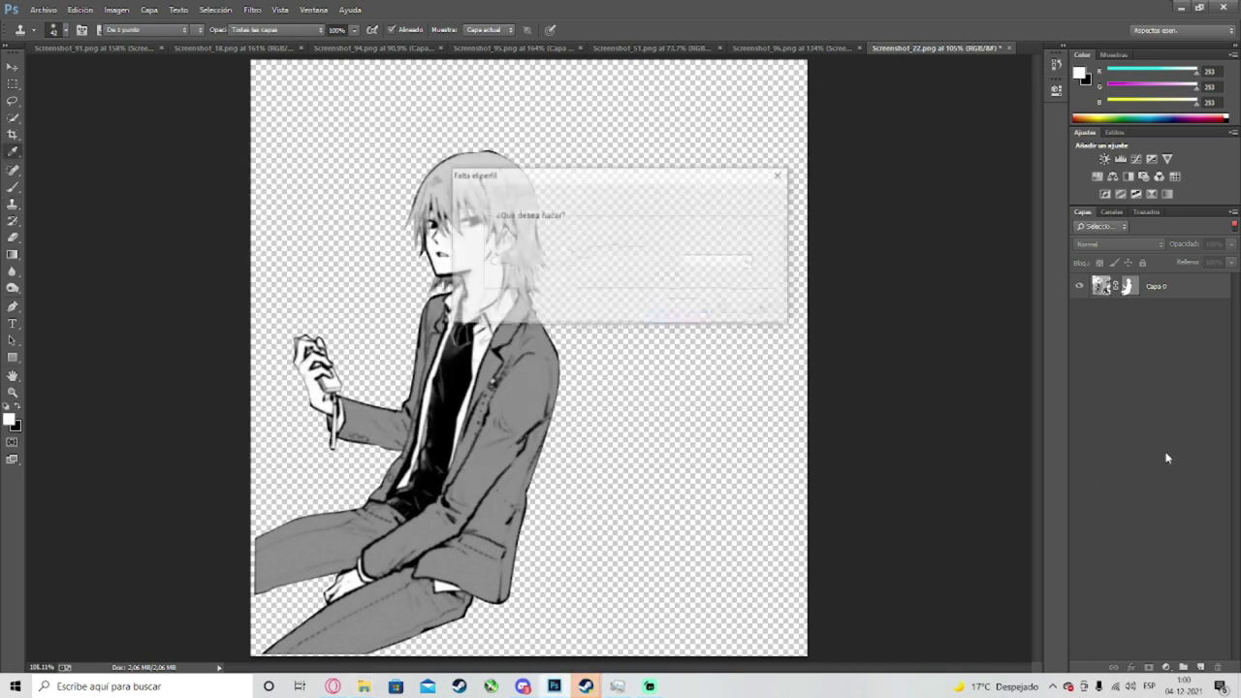
{"action": "left_click", "coordinate": [675, 308]}
{"action": "key", "text": "s"}
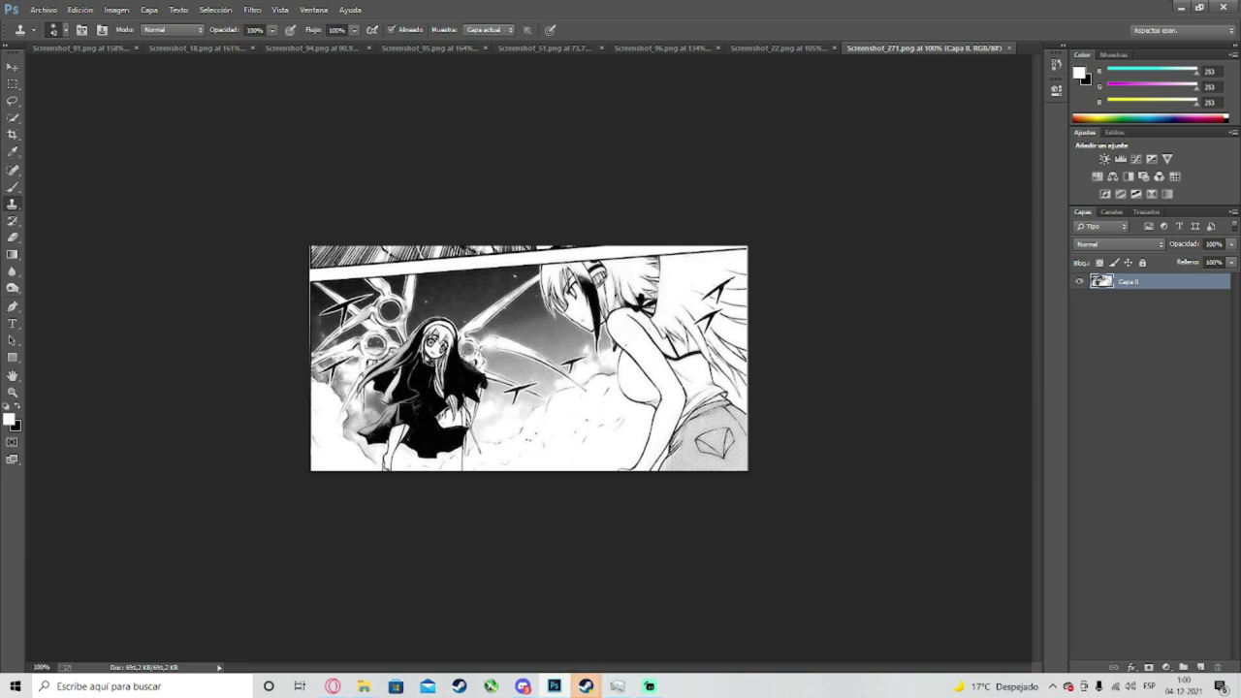
{"action": "scroll", "coordinate": [463, 355], "scroll_direction": "up", "scroll_amount": 5}
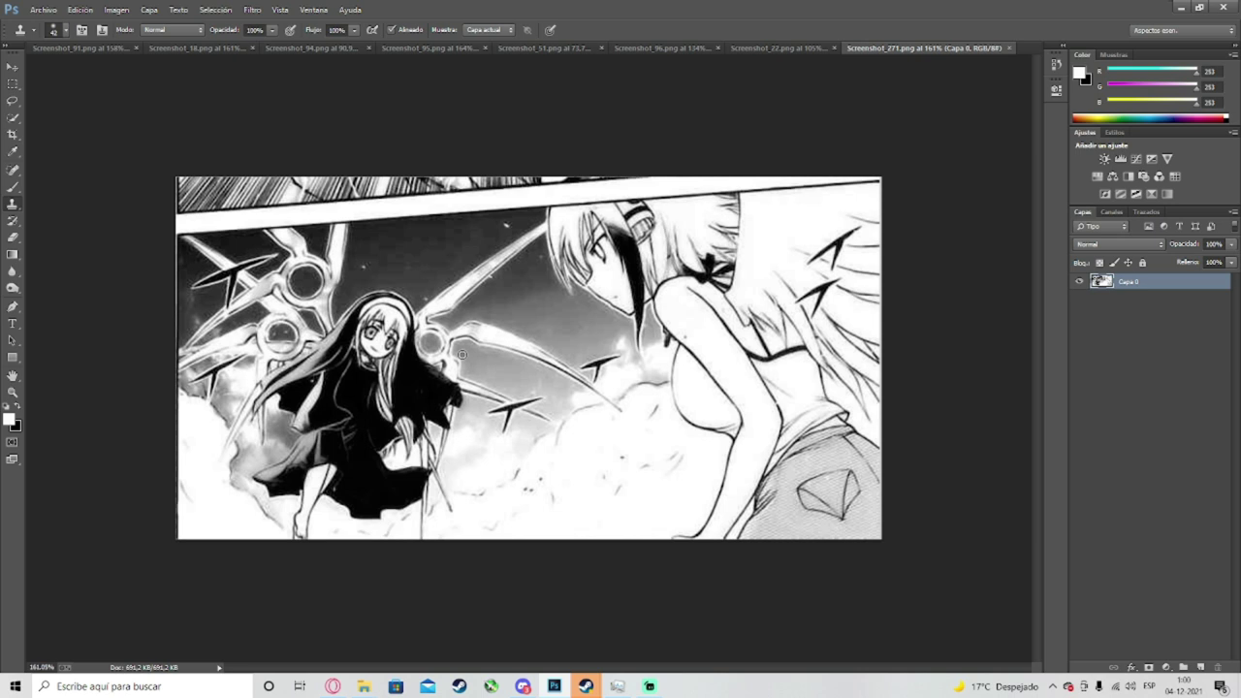
{"action": "scroll", "coordinate": [463, 355], "scroll_direction": "down", "scroll_amount": 2}
{"action": "scroll", "coordinate": [465, 349], "scroll_direction": "up", "scroll_amount": 1}
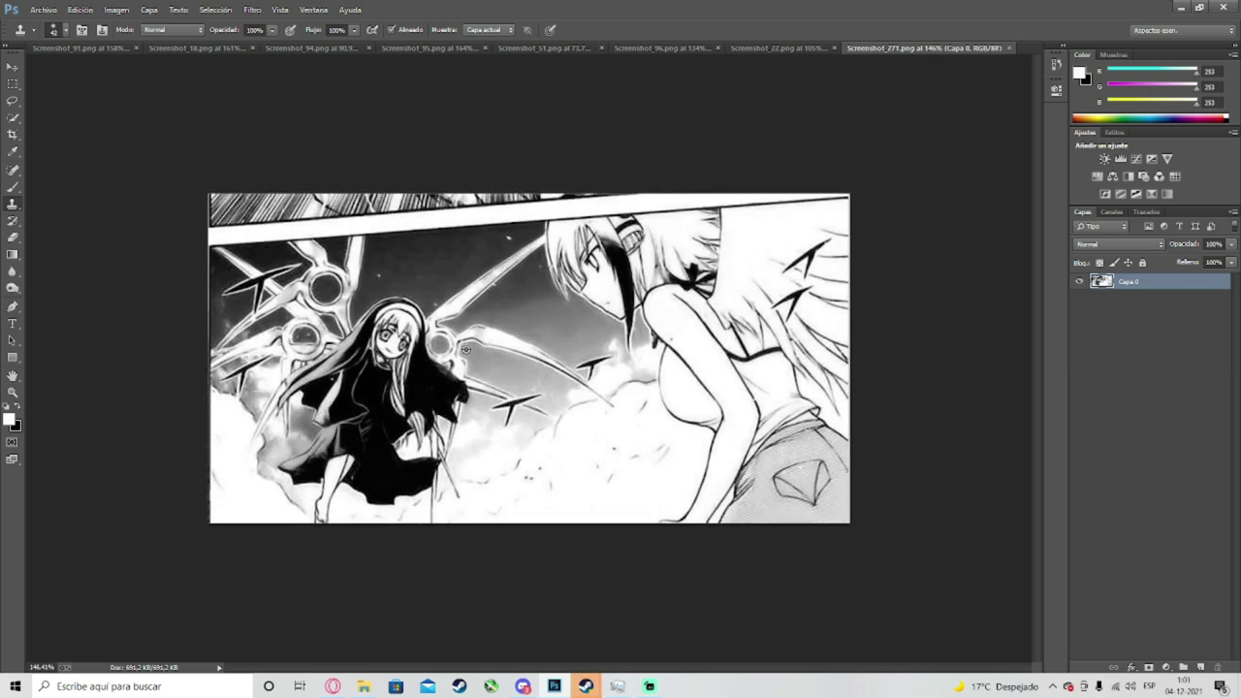
{"action": "scroll", "coordinate": [466, 349], "scroll_direction": "up", "scroll_amount": 1}
{"action": "scroll", "coordinate": [456, 388], "scroll_direction": "down", "scroll_amount": 2}
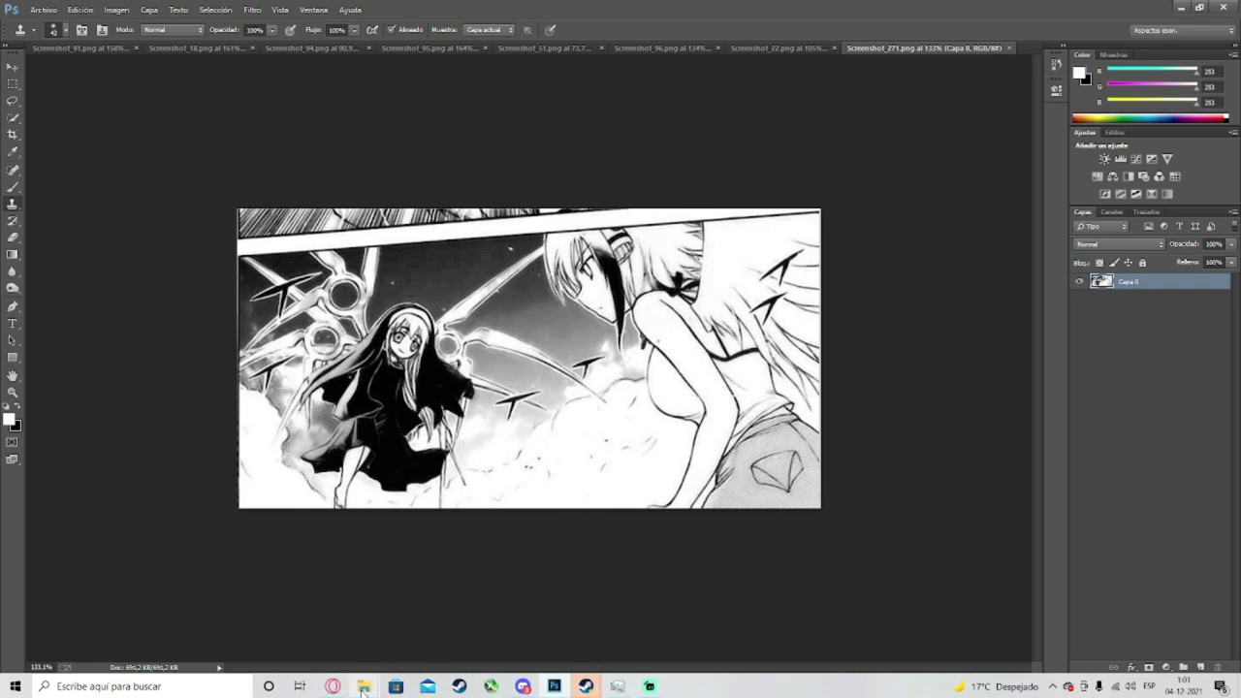
Step: Open the manga png folder inside the kakine teitoku png folder and look through its character cut-outs
{"action": "mouse_move", "coordinate": [364, 687]}
{"action": "mouse_move", "coordinate": [457, 643]}
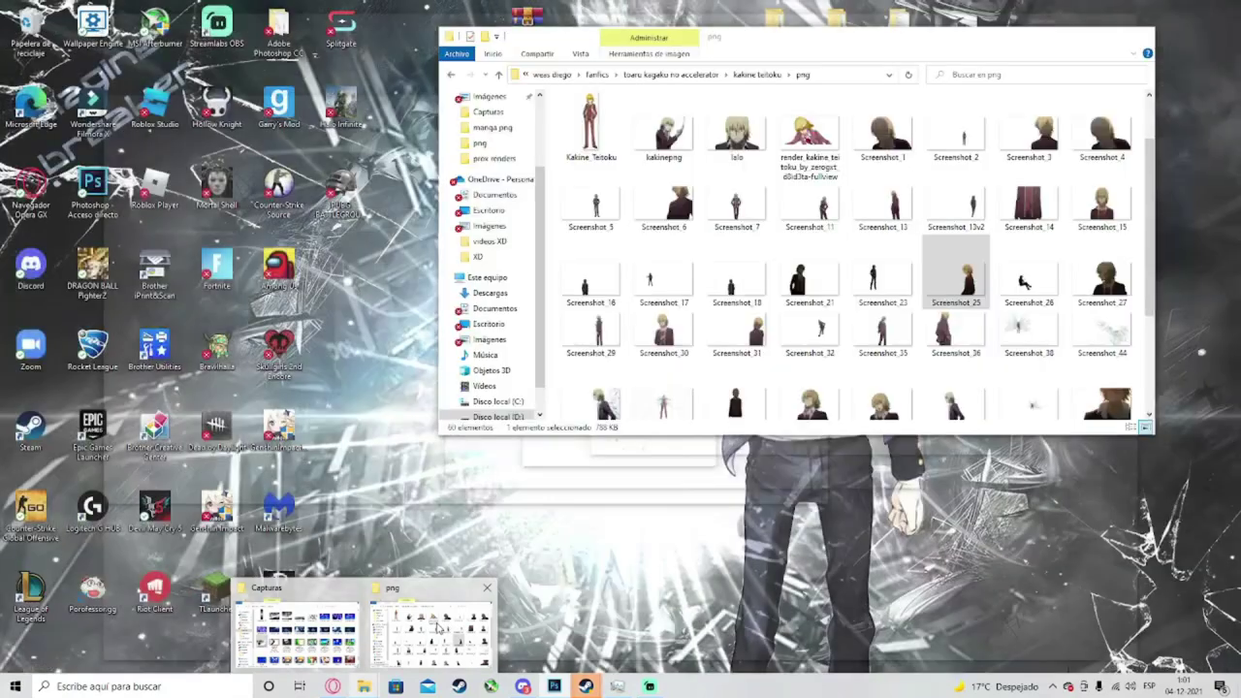
{"action": "left_click", "coordinate": [438, 630]}
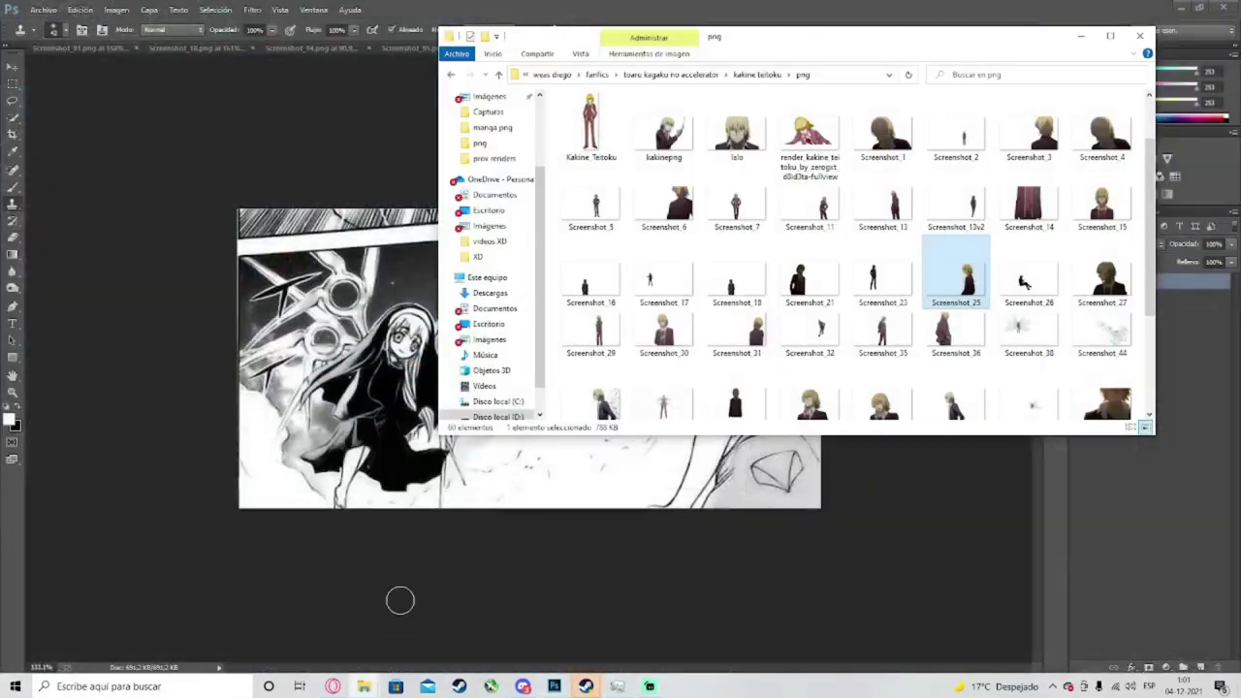
{"action": "left_click_drag", "start_coordinate": [747, 41], "coordinate": [632, 55]}
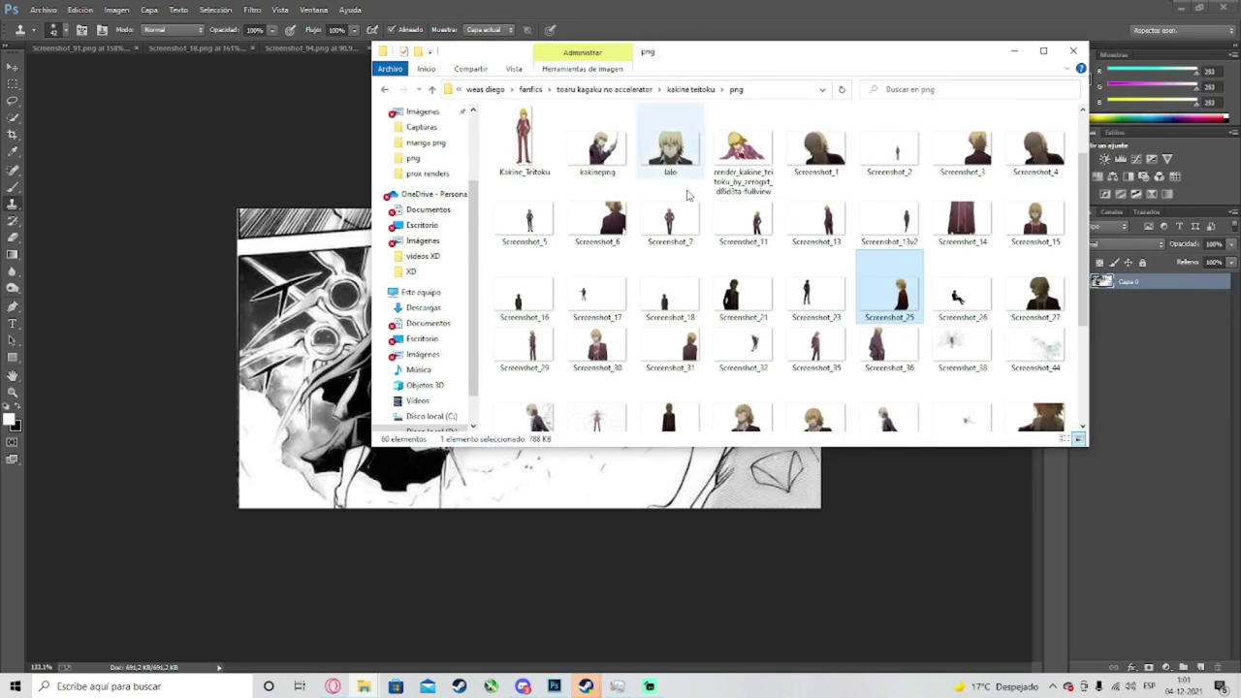
{"action": "scroll", "coordinate": [687, 196], "scroll_direction": "up", "scroll_amount": 2}
{"action": "scroll", "coordinate": [547, 194], "scroll_direction": "down", "scroll_amount": 5}
{"action": "scroll", "coordinate": [557, 216], "scroll_direction": "up", "scroll_amount": 4}
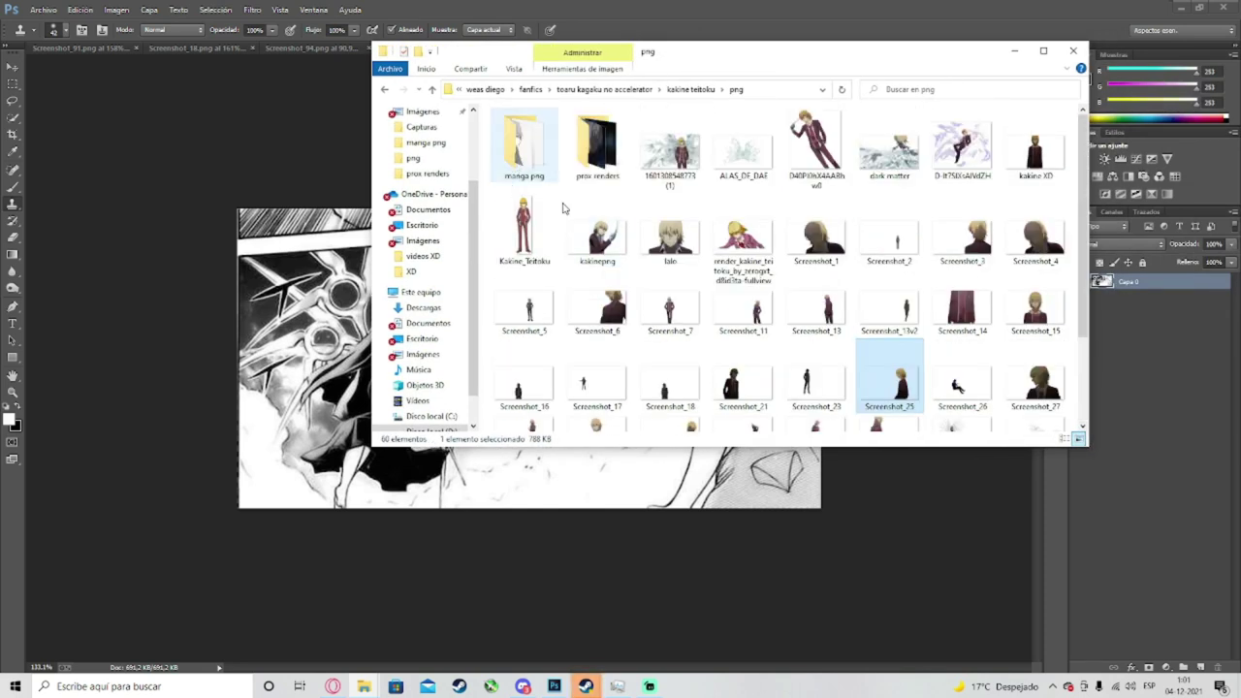
{"action": "double_click", "coordinate": [523, 146]}
{"action": "scroll", "coordinate": [743, 330], "scroll_direction": "down", "scroll_amount": 3}
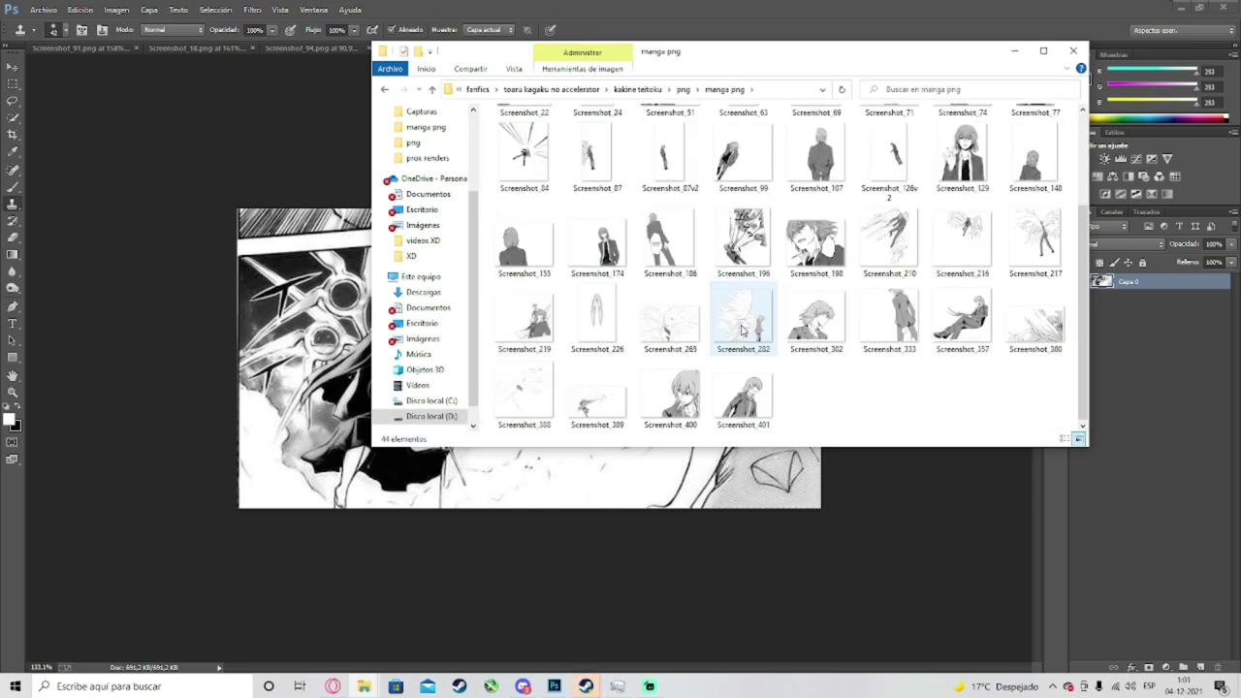
{"action": "left_click_drag", "start_coordinate": [986, 388], "coordinate": [915, 398]}
{"action": "scroll", "coordinate": [812, 388], "scroll_direction": "up", "scroll_amount": 2}
Step: Open the prox renders folder inside manga png and look through its uncut manga panels
{"action": "double_click", "coordinate": [531, 152]}
{"action": "scroll", "coordinate": [713, 269], "scroll_direction": "down", "scroll_amount": 10}
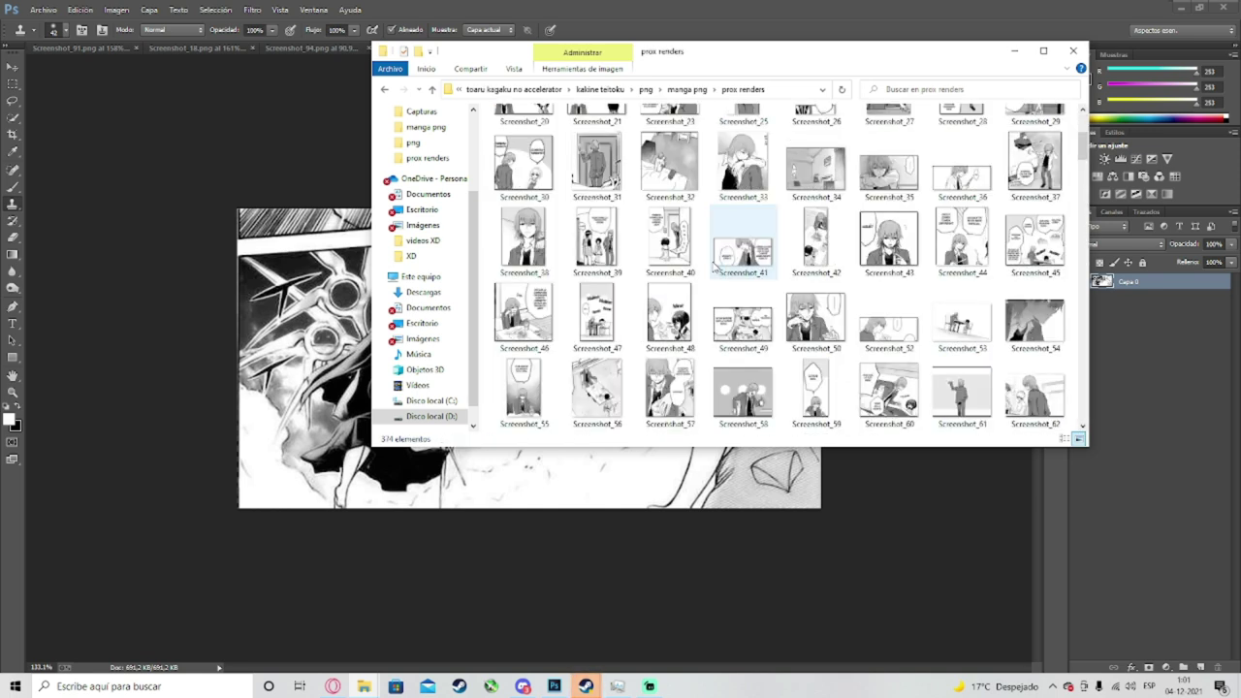
{"action": "scroll", "coordinate": [709, 266], "scroll_direction": "down", "scroll_amount": 20}
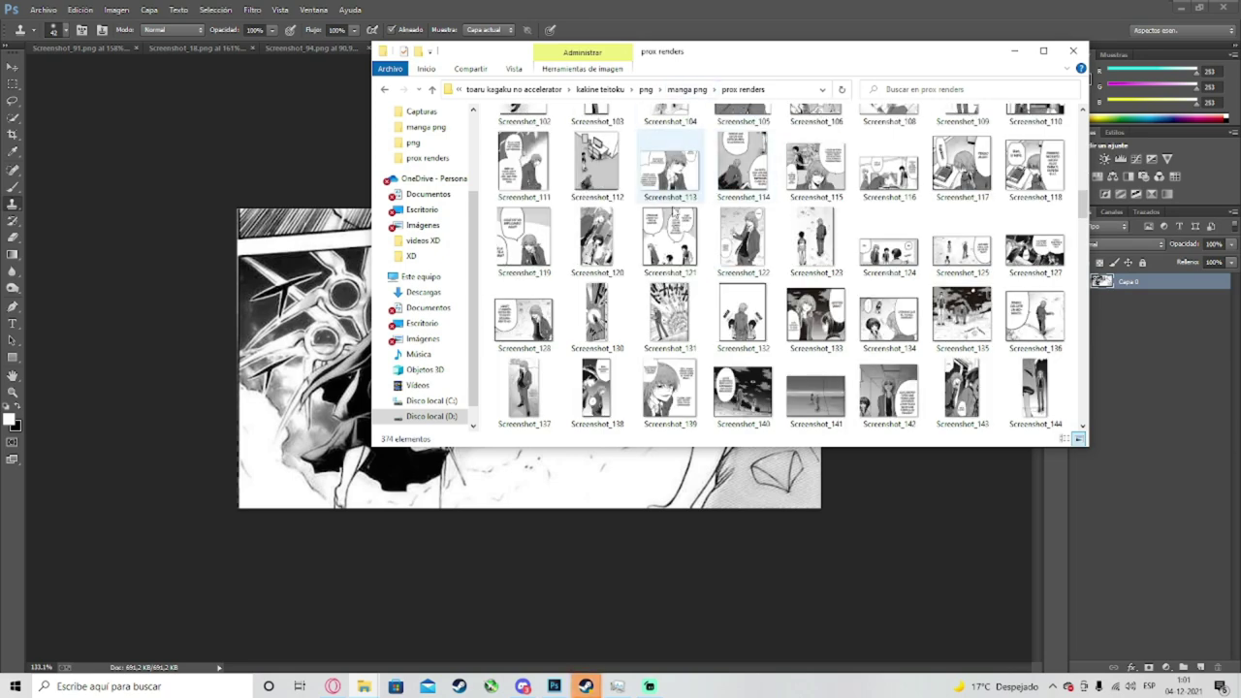
{"action": "scroll", "coordinate": [676, 274], "scroll_direction": "up", "scroll_amount": 8}
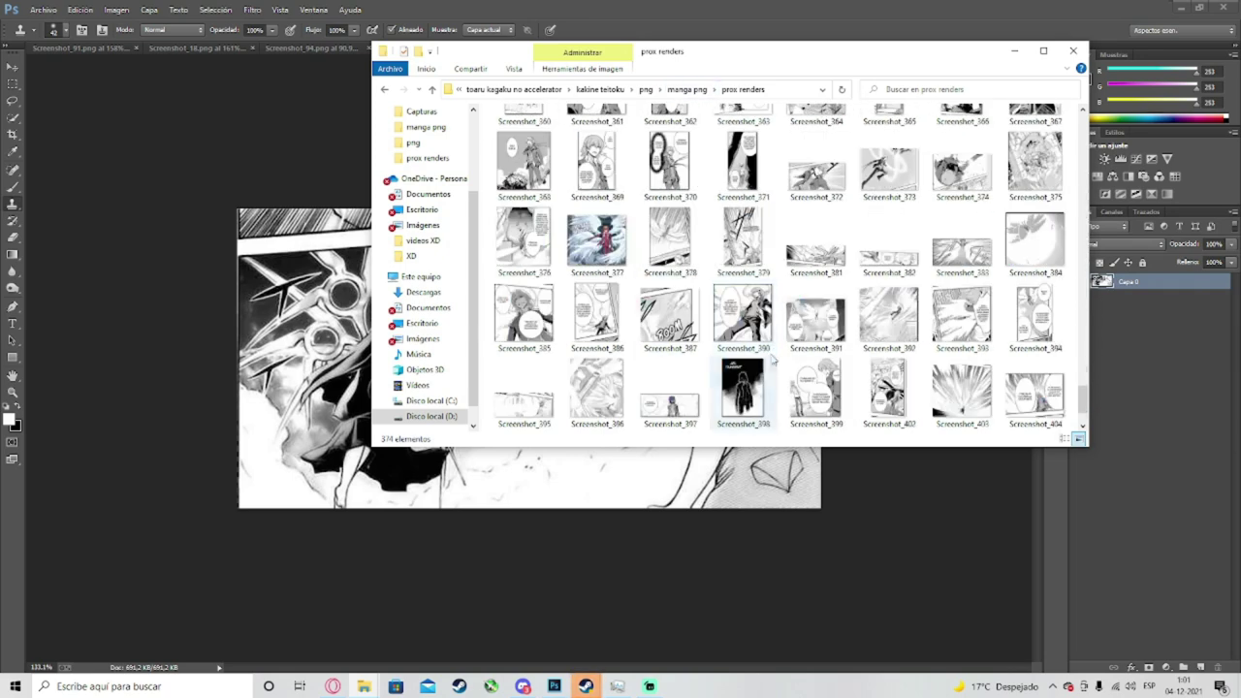
{"action": "scroll", "coordinate": [805, 347], "scroll_direction": "up", "scroll_amount": 20}
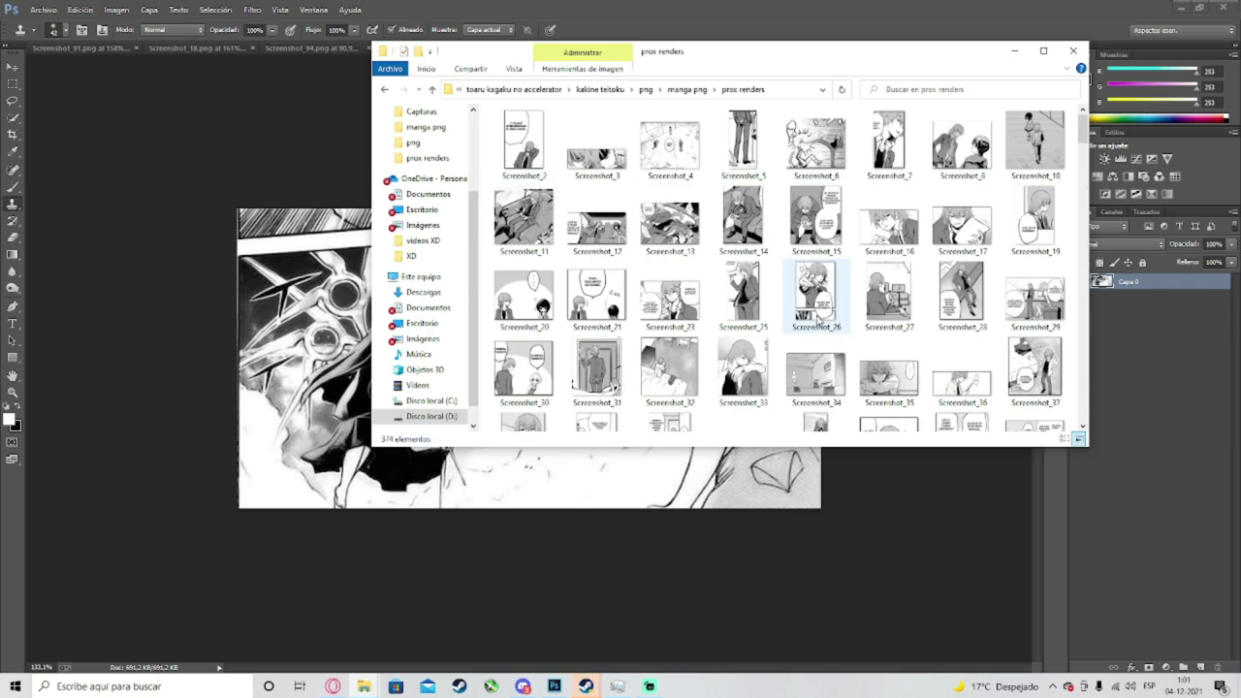
Step: Preview the manga panels starting from Screenshot_5 in the Photos viewer, and close the viewer
{"action": "double_click", "coordinate": [759, 173]}
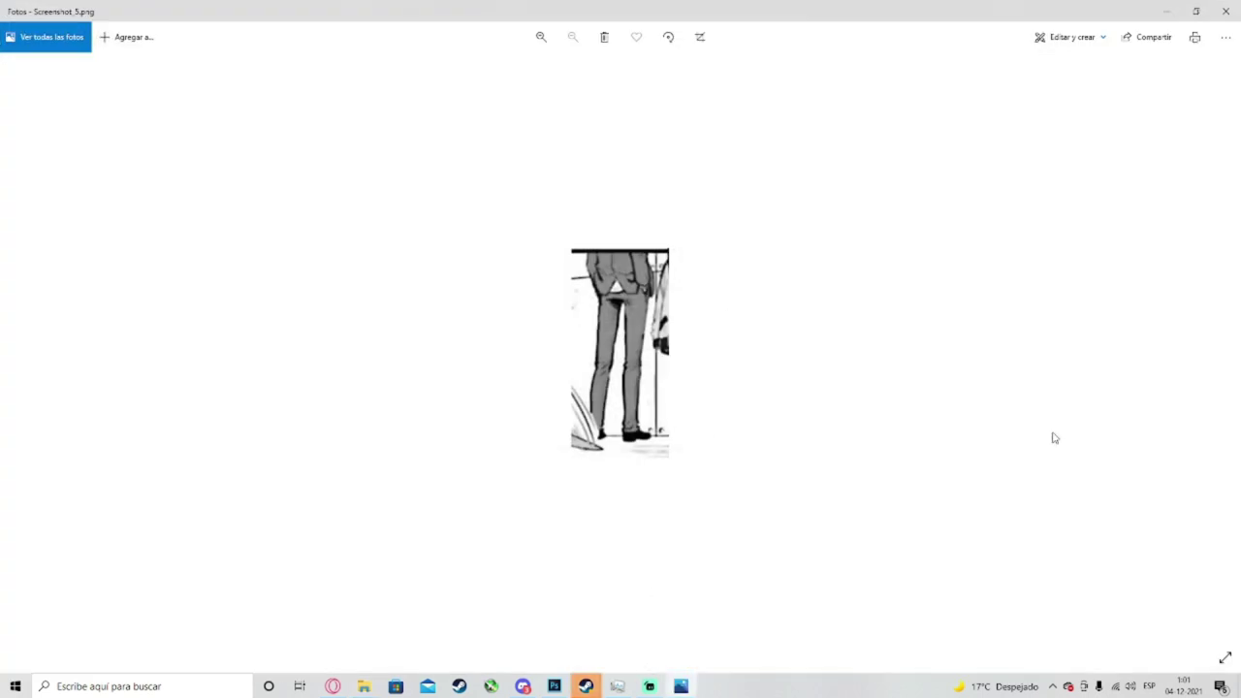
{"action": "left_click", "coordinate": [1225, 347]}
{"action": "left_click", "coordinate": [1236, 335]}
{"action": "left_click", "coordinate": [1236, 334]}
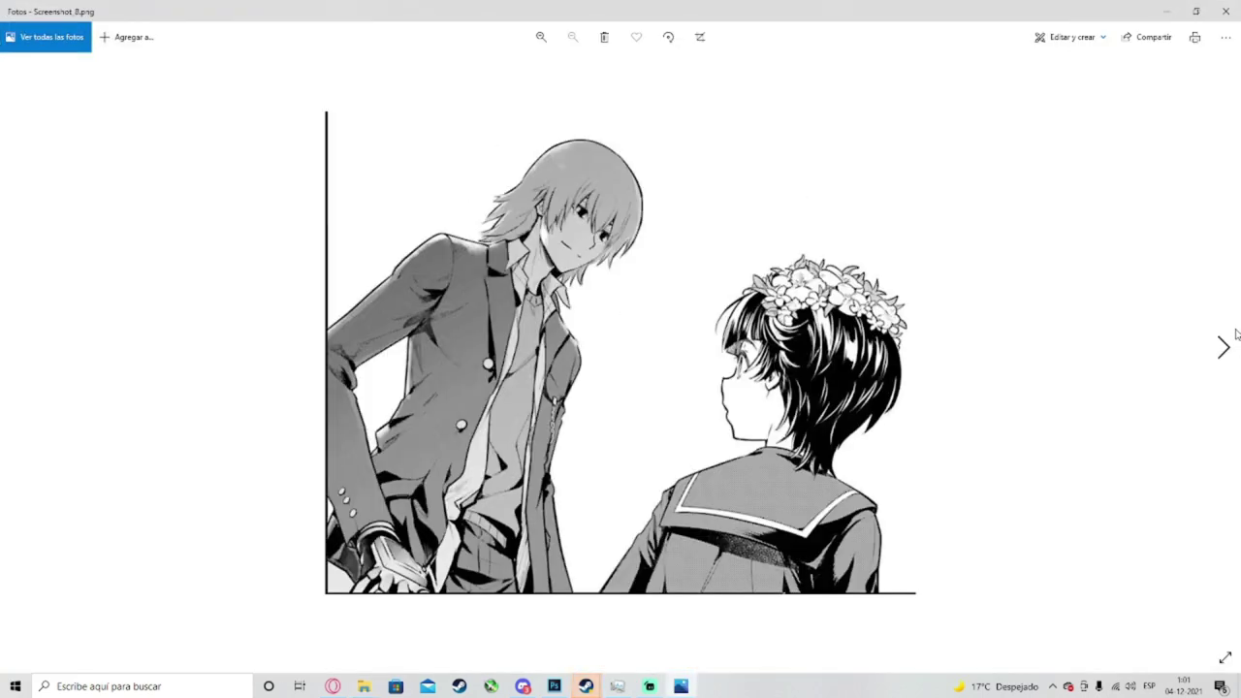
{"action": "left_click", "coordinate": [1236, 335]}
{"action": "left_click", "coordinate": [1226, 10]}
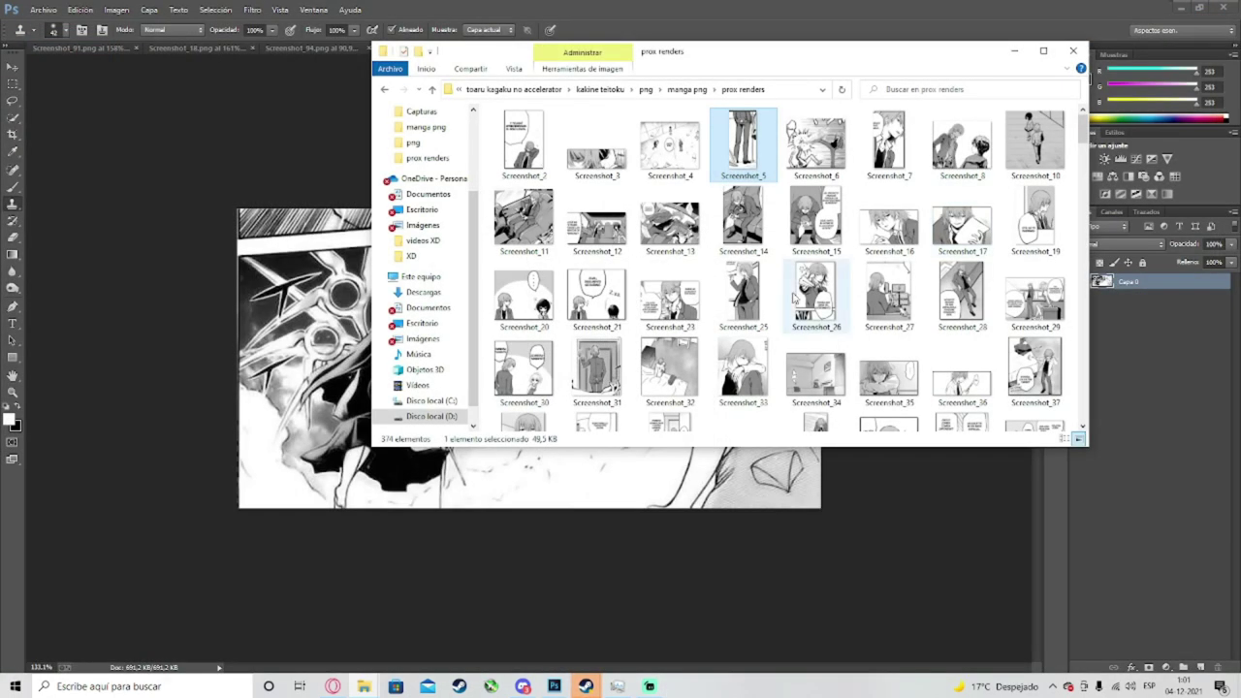
Step: Return to the manga png folder and look through its character cut-outs for a suitable pose
{"action": "left_click_drag", "start_coordinate": [690, 41], "coordinate": [741, 70]}
{"action": "left_click", "coordinate": [761, 113]}
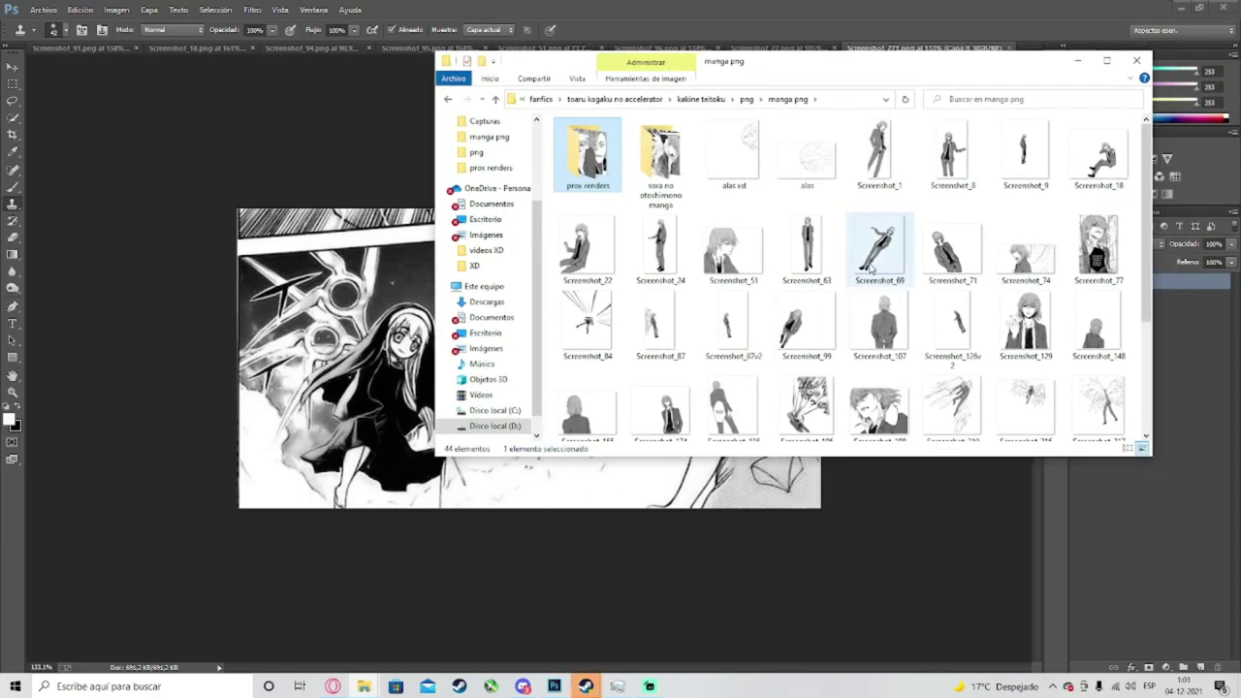
{"action": "scroll", "coordinate": [869, 270], "scroll_direction": "down", "scroll_amount": 2}
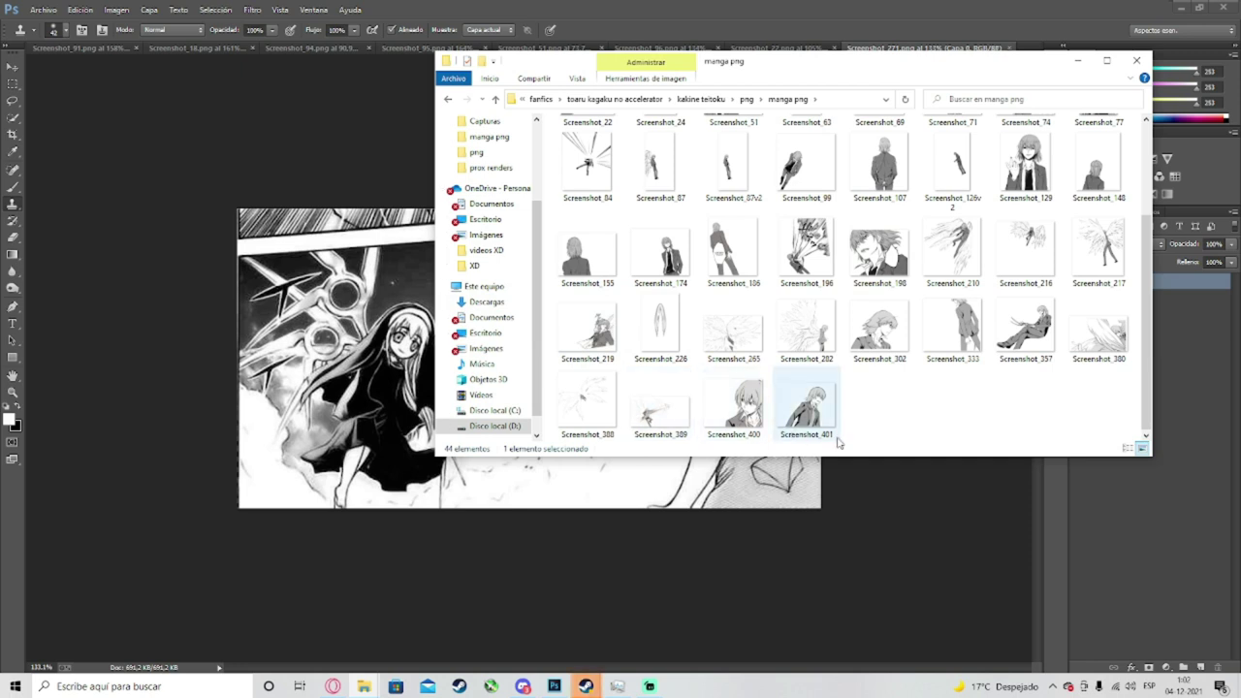
{"action": "scroll", "coordinate": [923, 405], "scroll_direction": "up", "scroll_amount": 3}
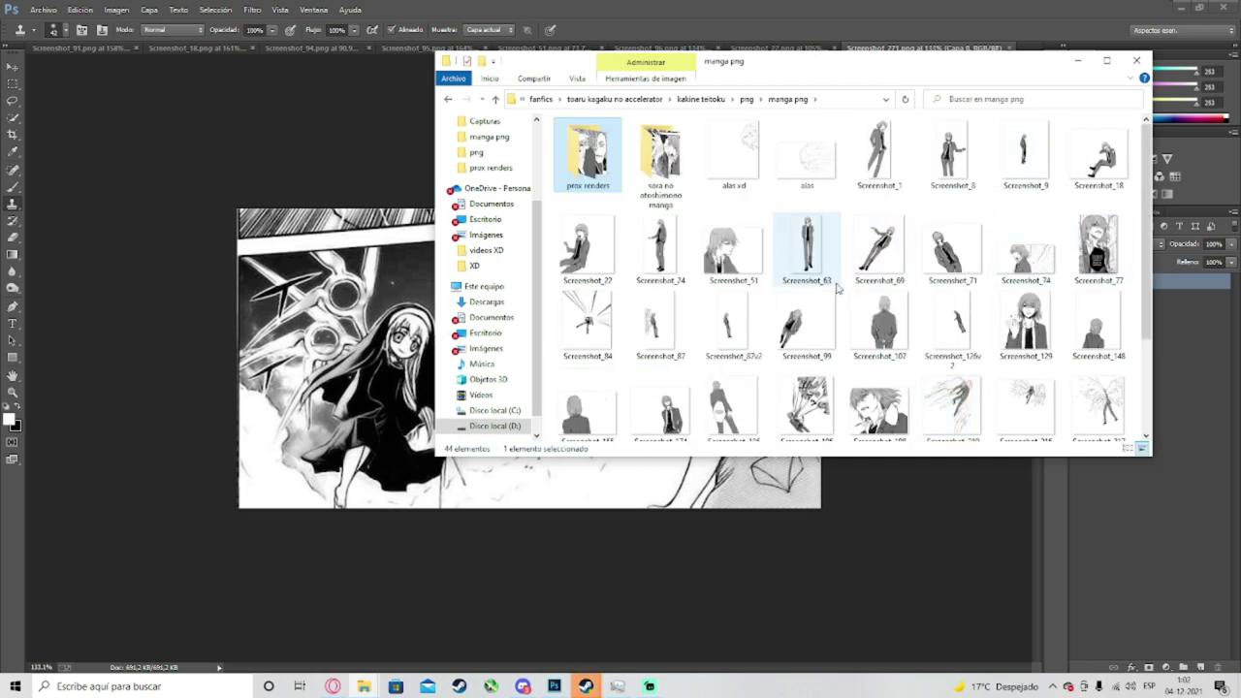
Step: Look through the manga png cut-outs, preview Screenshot_333 in the image viewer, and close the viewer
{"action": "scroll", "coordinate": [769, 310], "scroll_direction": "down", "scroll_amount": 3}
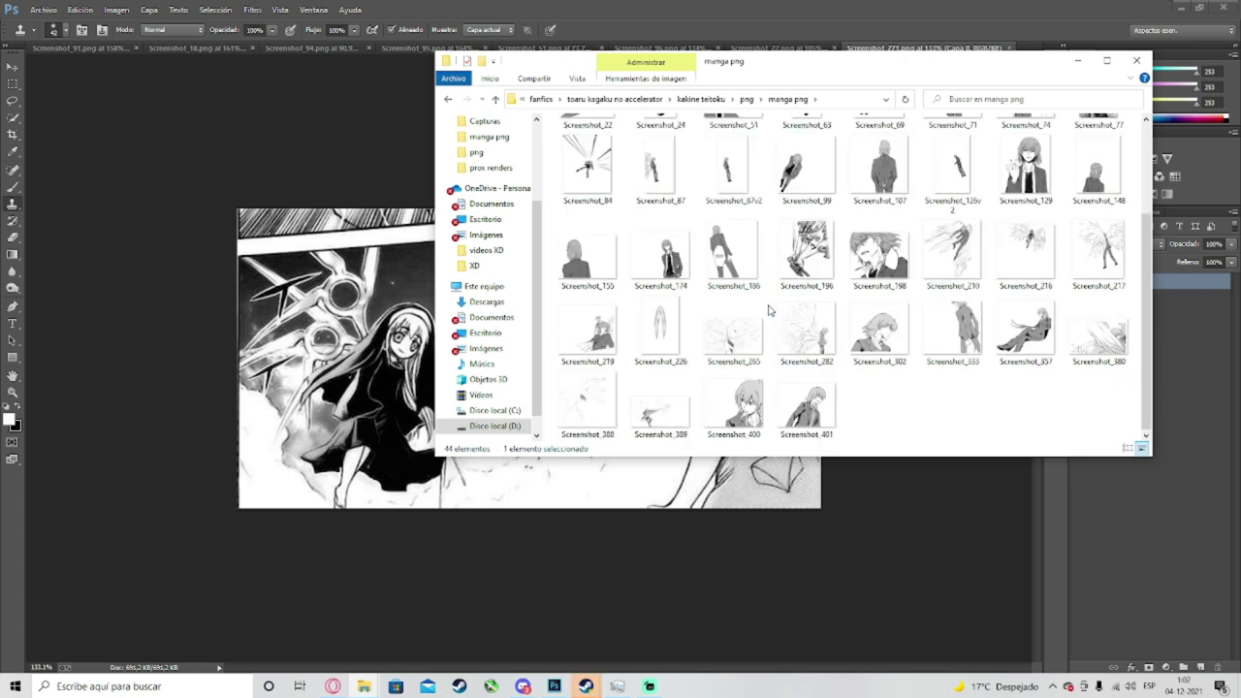
{"action": "scroll", "coordinate": [759, 307], "scroll_direction": "up", "scroll_amount": 3}
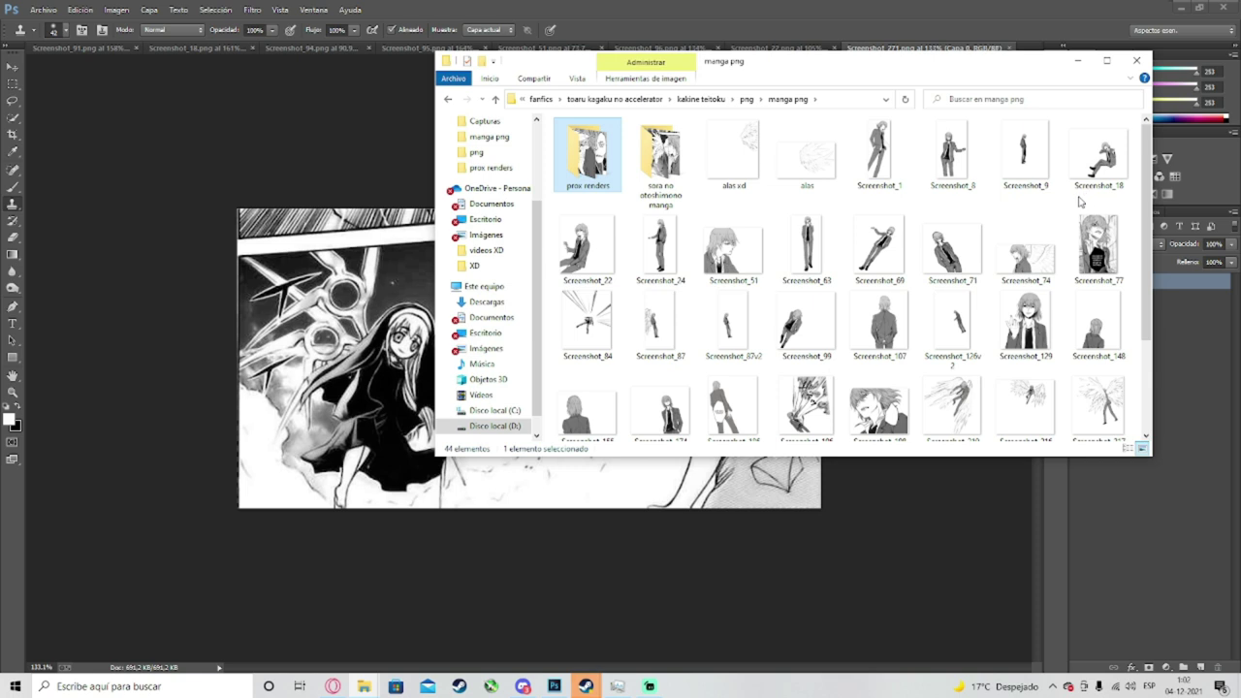
{"action": "left_click", "coordinate": [805, 322]}
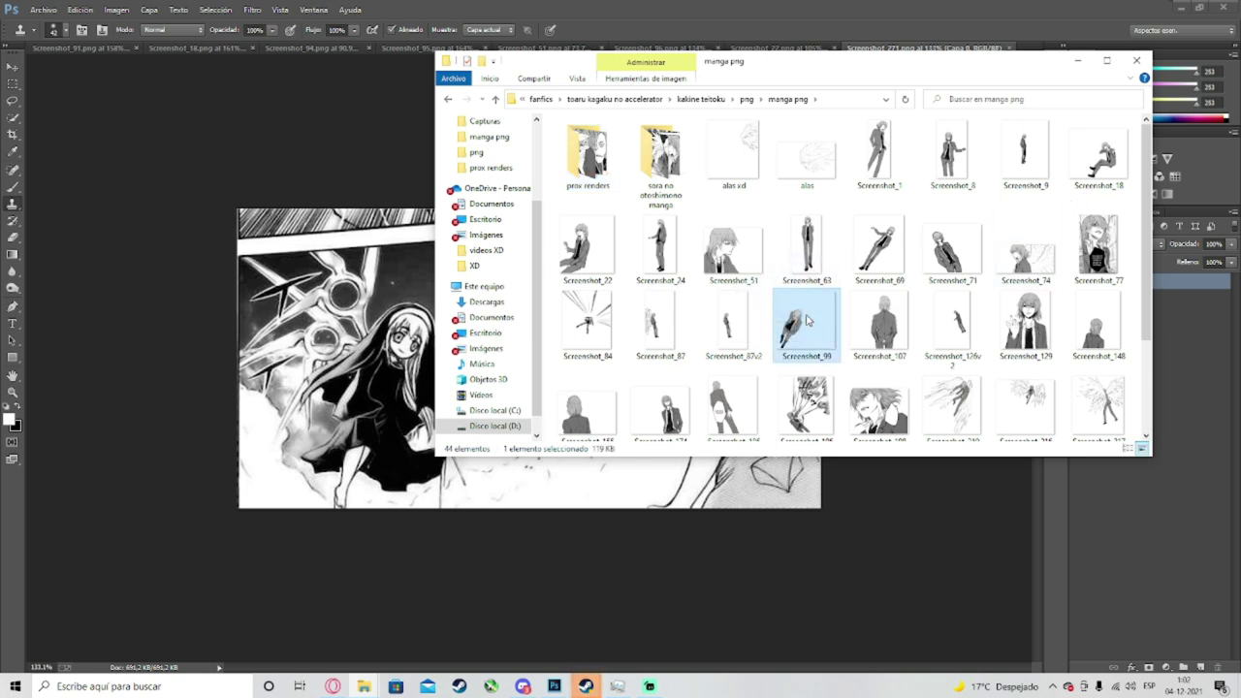
{"action": "scroll", "coordinate": [767, 337], "scroll_direction": "down", "scroll_amount": 2}
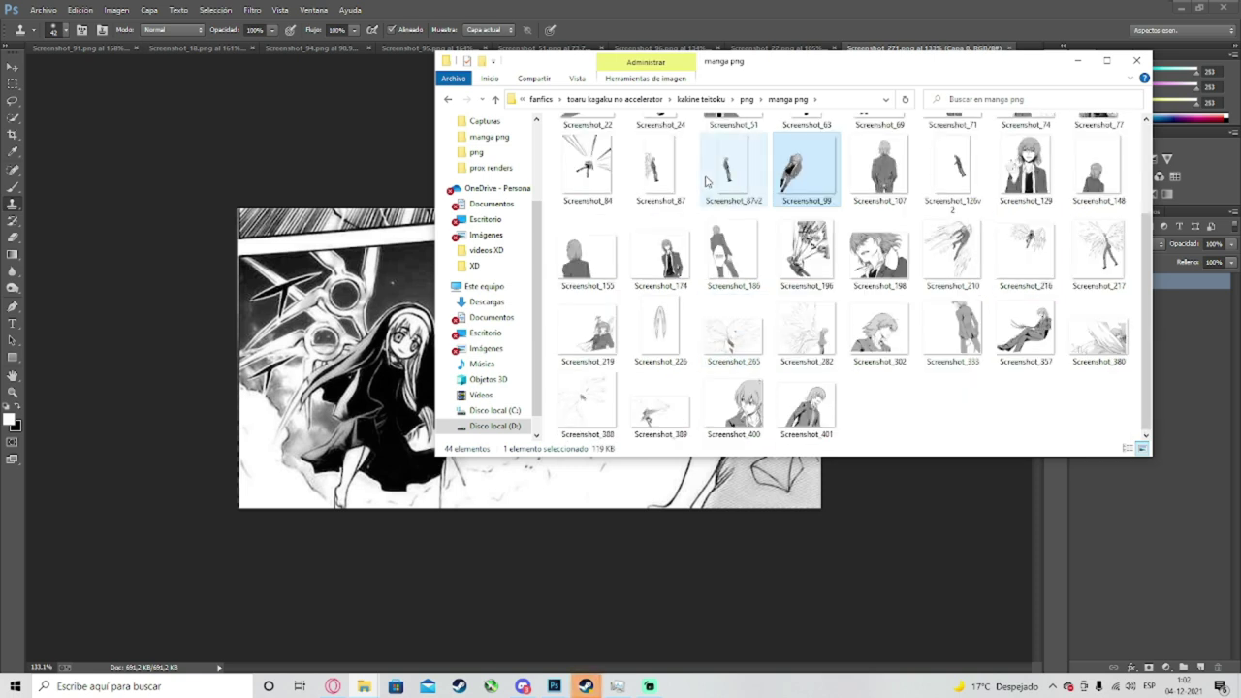
{"action": "left_click_drag", "start_coordinate": [965, 364], "coordinate": [904, 543]}
{"action": "left_click_drag", "start_coordinate": [902, 453], "coordinate": [948, 334]}
{"action": "double_click", "coordinate": [950, 334]}
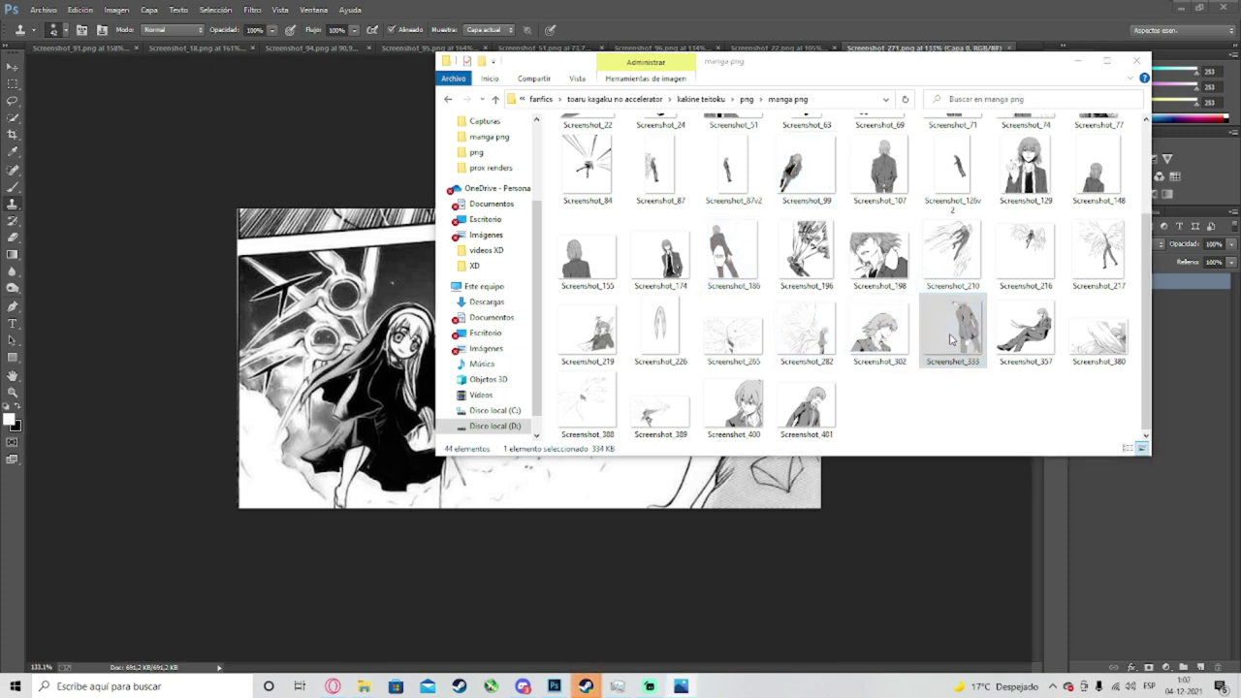
{"action": "left_click", "coordinate": [1225, 11]}
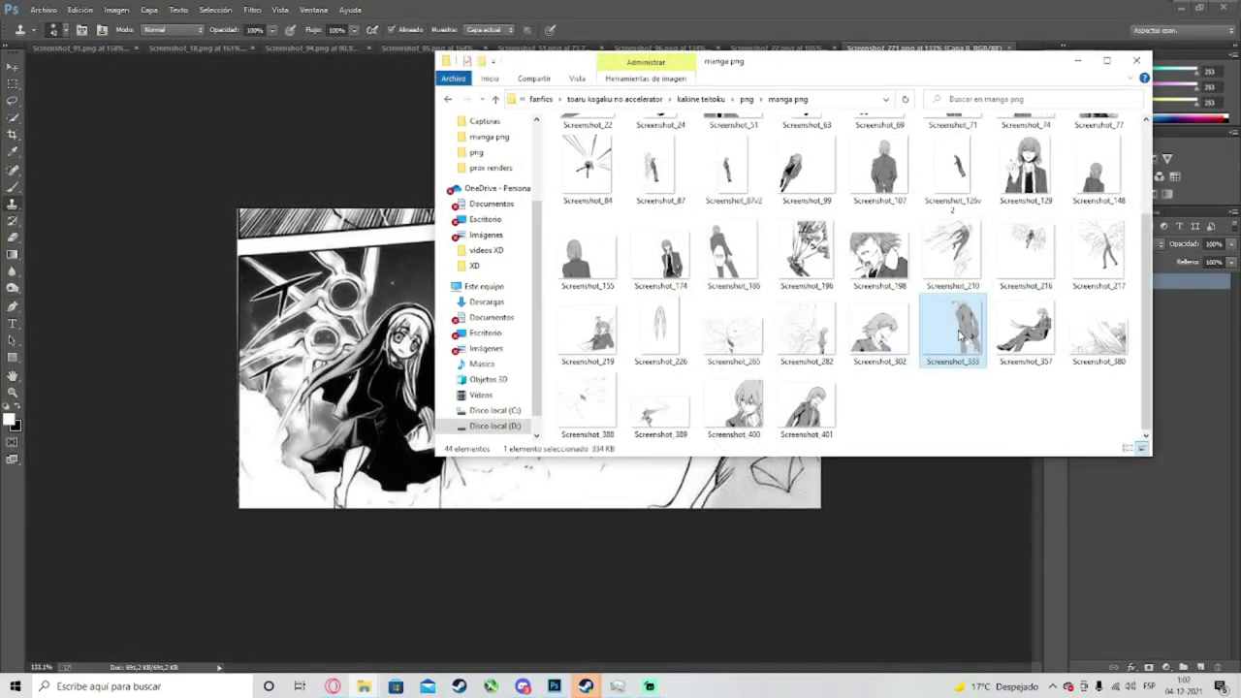
Step: Place the Screenshot_333 cut-out into the manga panel and roughly scale and rotate it to about -5.5° over the foreground figure
{"action": "left_click_drag", "start_coordinate": [941, 360], "coordinate": [866, 526]}
{"action": "left_click_drag", "start_coordinate": [623, 382], "coordinate": [669, 401]}
{"action": "left_click_drag", "start_coordinate": [760, 400], "coordinate": [763, 381]}
{"action": "left_click_drag", "start_coordinate": [685, 359], "coordinate": [621, 558]}
{"action": "left_click_drag", "start_coordinate": [661, 413], "coordinate": [867, 149]}
{"action": "left_click_drag", "start_coordinate": [771, 184], "coordinate": [712, 274]}
{"action": "mouse_move", "coordinate": [279, 257]}
{"action": "left_mouse_down"}
{"action": "mouse_move", "coordinate": [329, 210]}
{"action": "mouse_move", "coordinate": [892, 276]}
{"action": "mouse_move", "coordinate": [394, 311]}
{"action": "mouse_move", "coordinate": [289, 253]}
{"action": "left_mouse_up"}
{"action": "left_click_drag", "start_coordinate": [824, 257], "coordinate": [870, 265]}
{"action": "left_click_drag", "start_coordinate": [909, 373], "coordinate": [907, 314]}
{"action": "left_click_drag", "start_coordinate": [679, 369], "coordinate": [731, 337]}
{"action": "left_click_drag", "start_coordinate": [952, 412], "coordinate": [855, 421]}
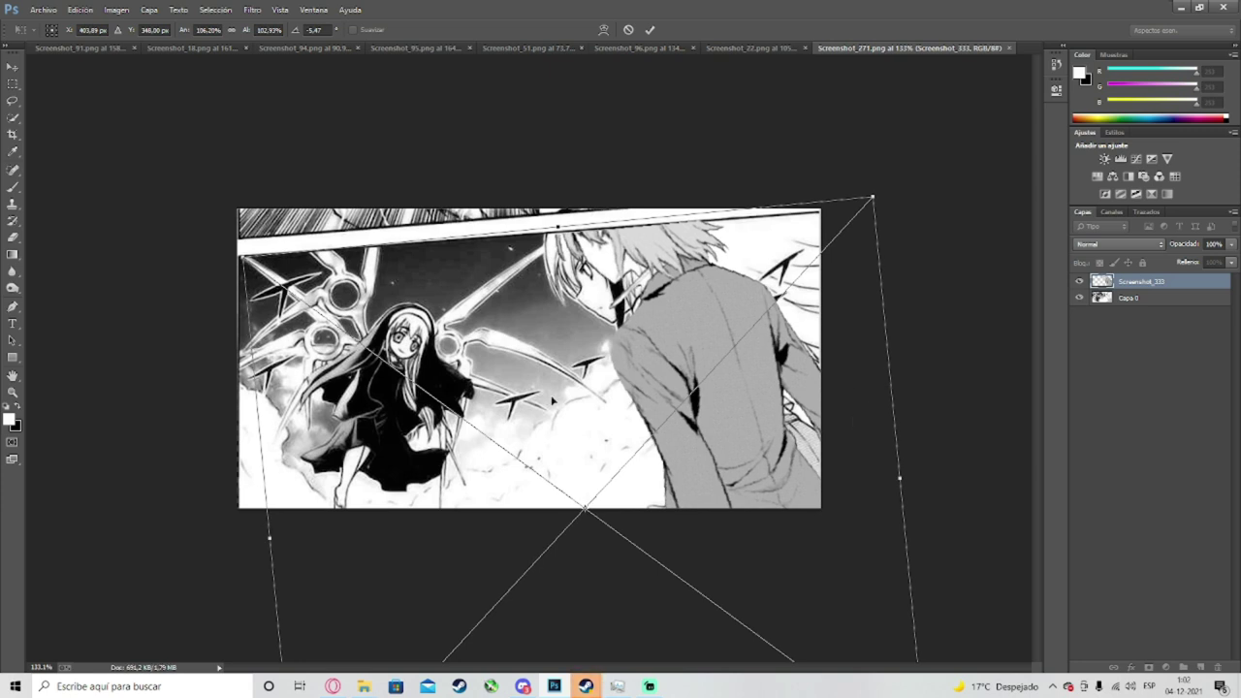
Step: Enlarge the placed cut-out to about 112%, rotate it to about -4.4°, and apply its position over the foreground figure
{"action": "mouse_move", "coordinate": [791, 430]}
{"action": "left_mouse_down"}
{"action": "mouse_move", "coordinate": [773, 440]}
{"action": "mouse_move", "coordinate": [778, 430]}
{"action": "left_mouse_up"}
{"action": "left_click_drag", "start_coordinate": [956, 384], "coordinate": [954, 391]}
{"action": "left_click_drag", "start_coordinate": [861, 329], "coordinate": [746, 420]}
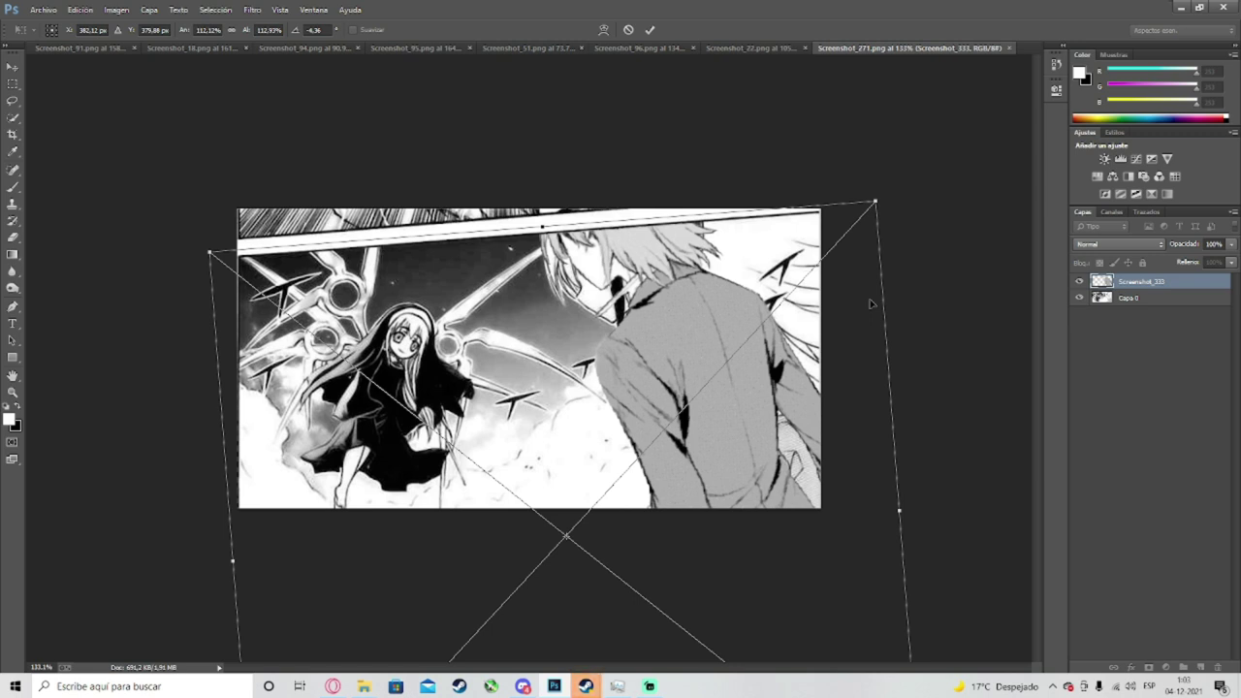
{"action": "key", "text": "Return"}
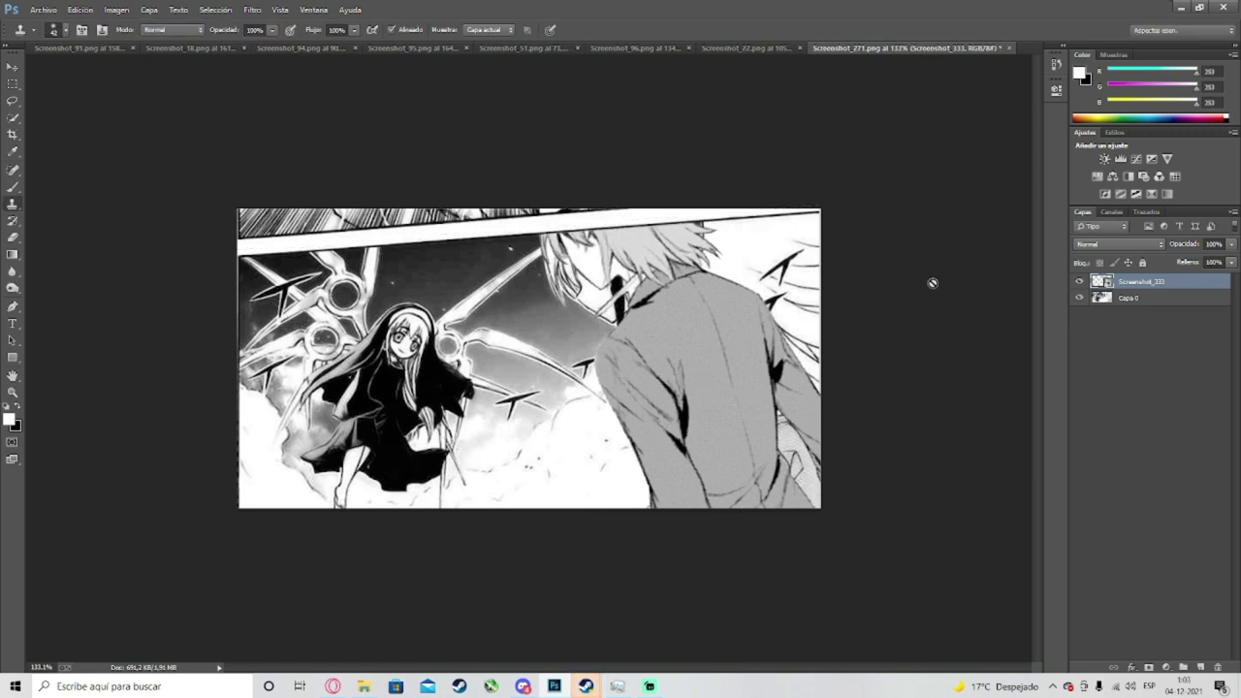
Step: Activate the Capa 0 layer and set up the Clone Stamp tool with a soft round 77 px brush, sampling the background beside the figure
{"action": "left_click", "coordinate": [1153, 301]}
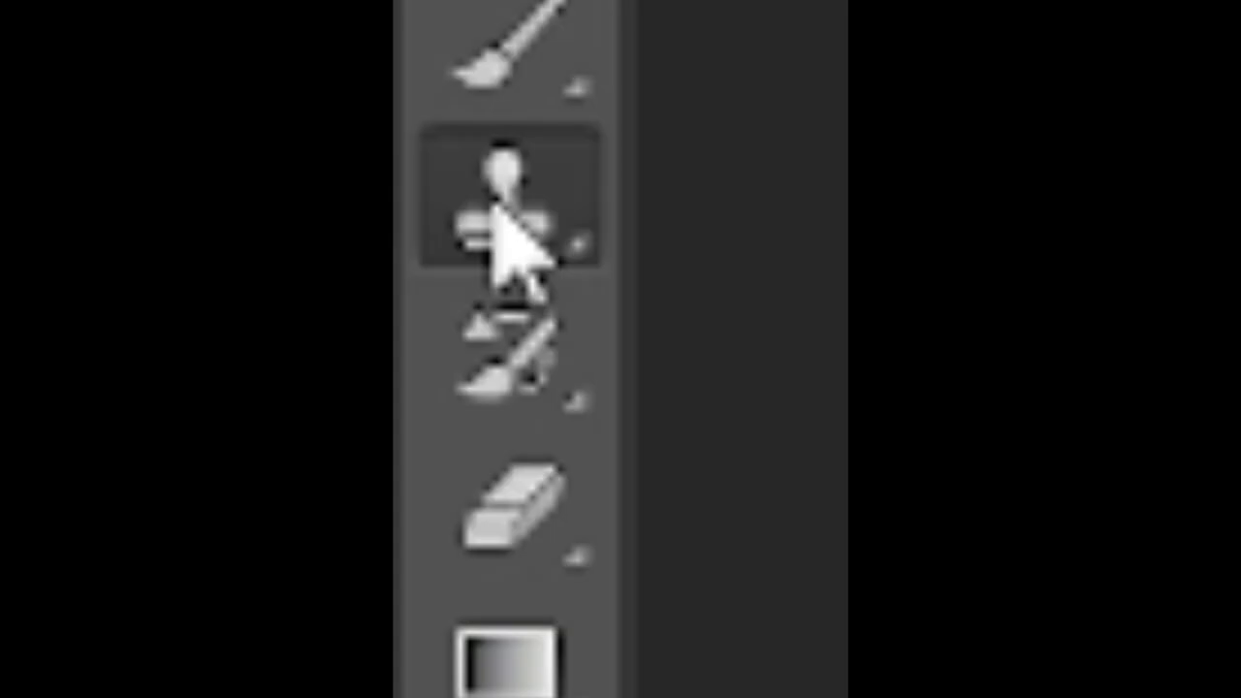
{"action": "left_click", "coordinate": [496, 374]}
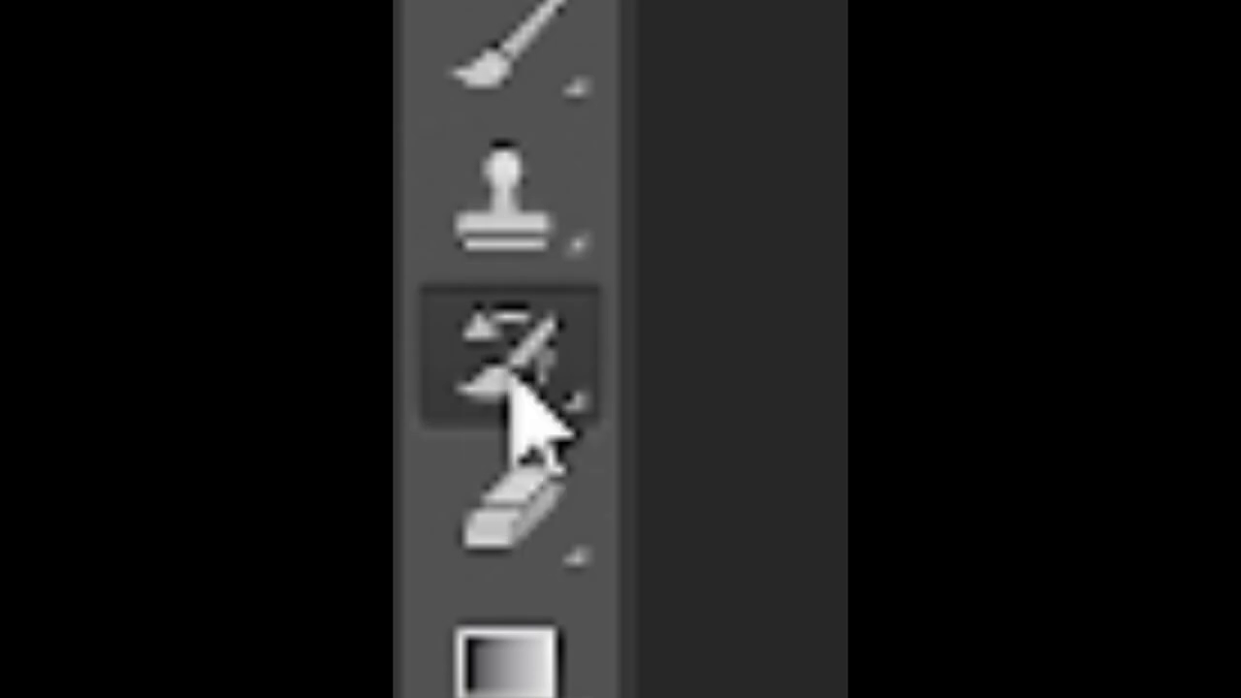
{"action": "left_click", "coordinate": [520, 228]}
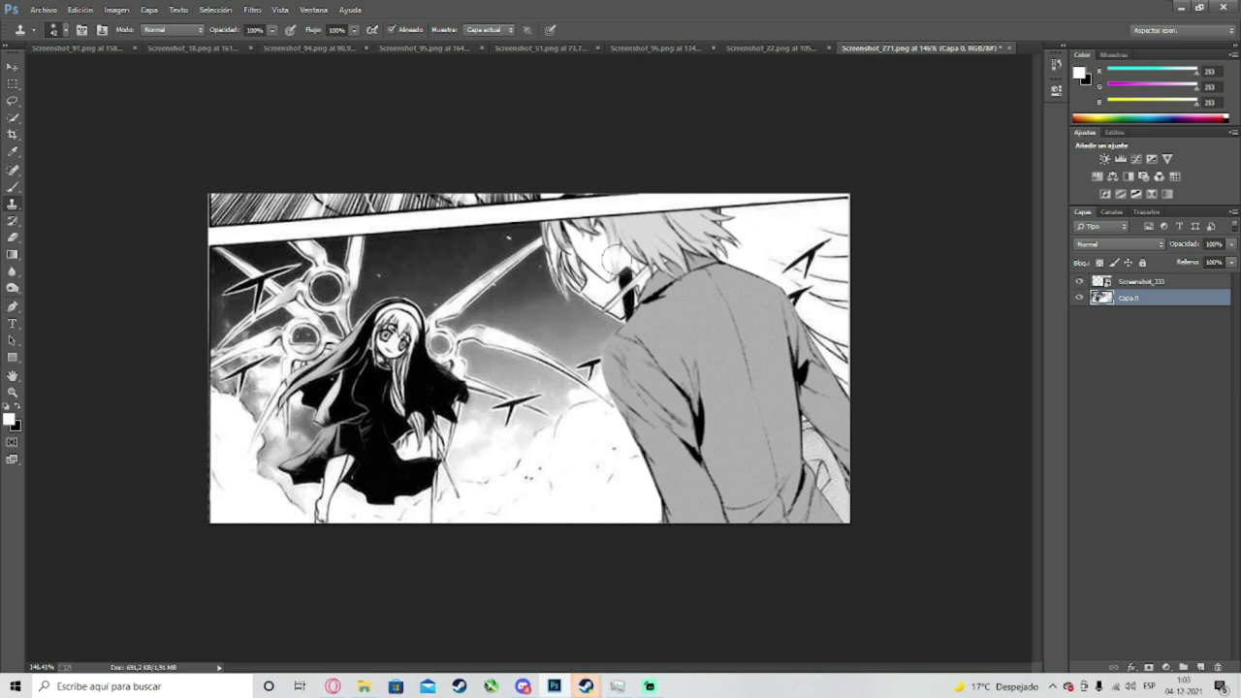
{"action": "left_click_drag", "start_coordinate": [574, 262], "coordinate": [582, 297]}
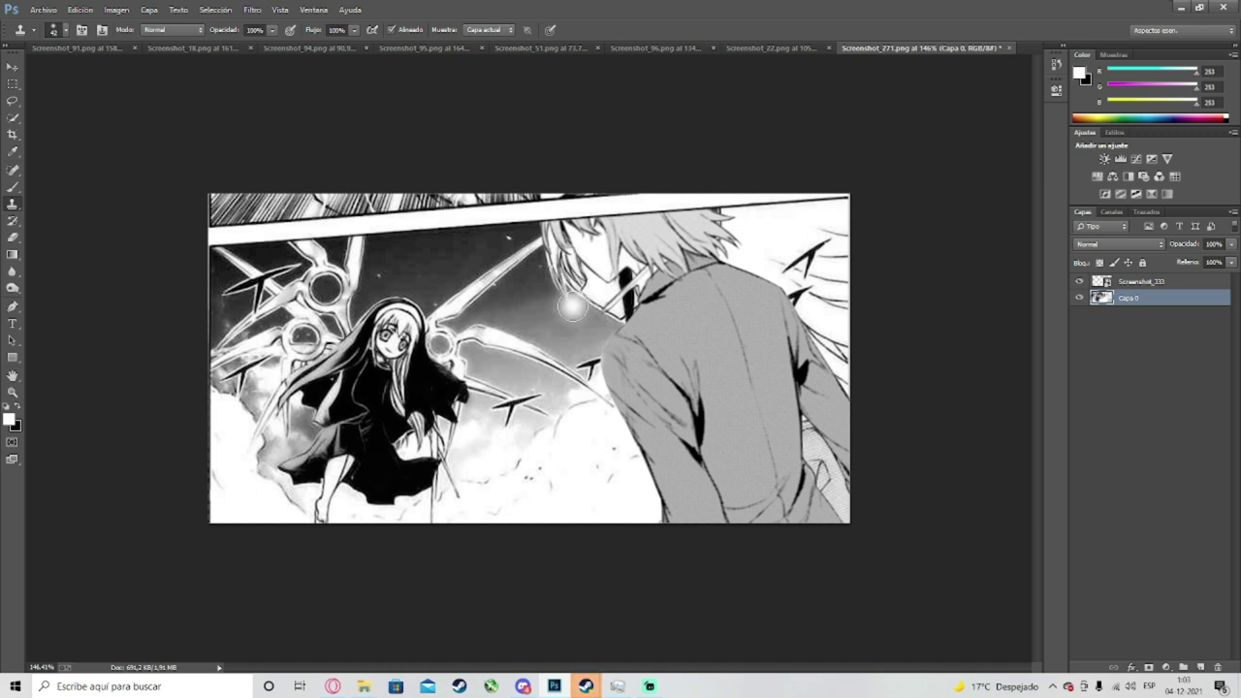
{"action": "right_click", "coordinate": [552, 308]}
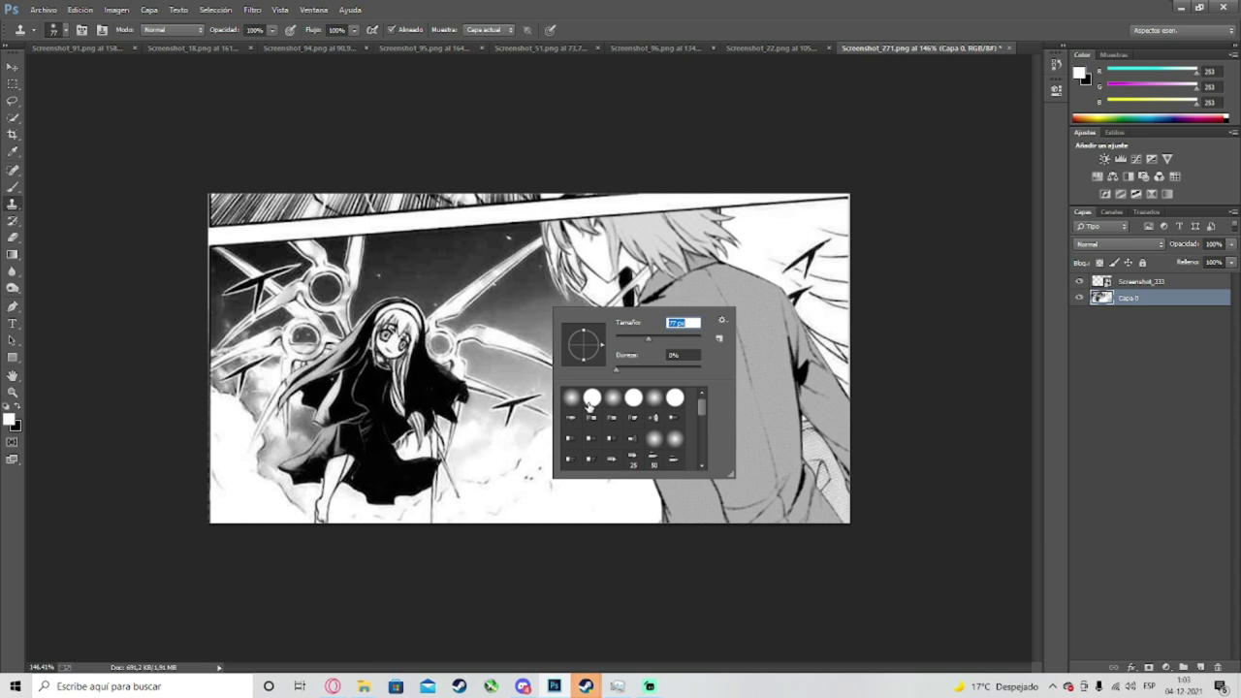
{"action": "left_click", "coordinate": [574, 399]}
{"action": "key", "text": "Return"}
{"action": "left_click", "coordinate": [572, 403], "text": "alt"}
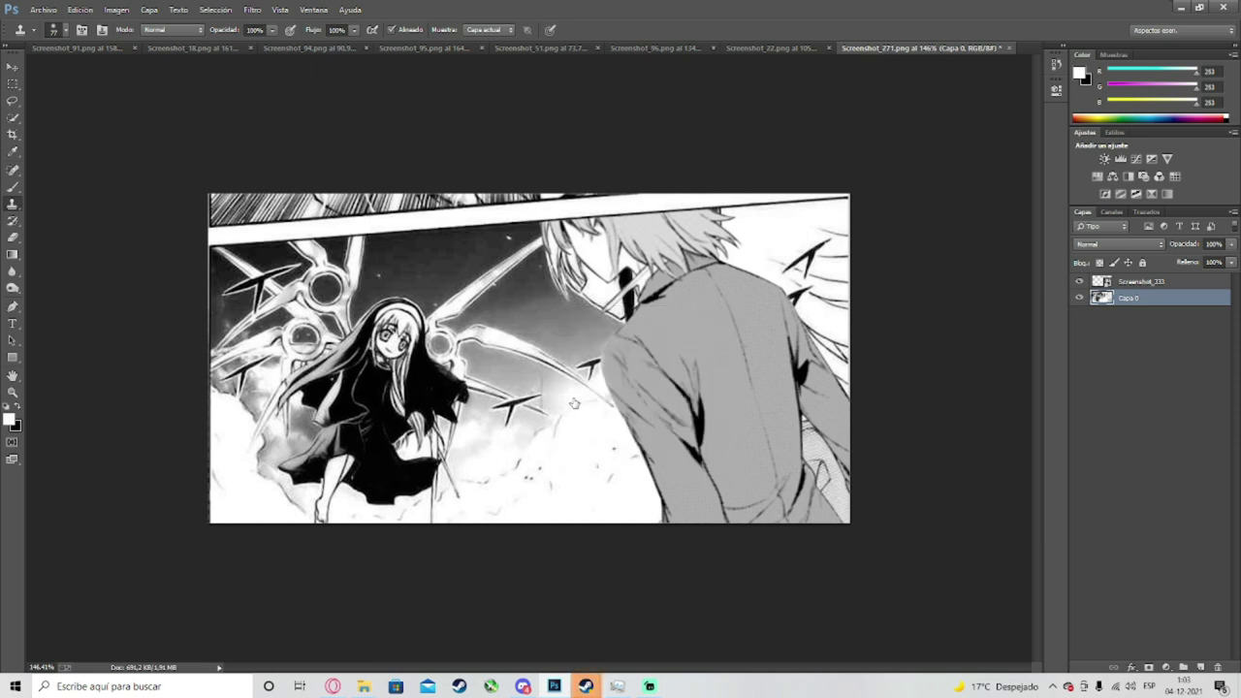
Step: Try cloning the dark background beside the figure with a hard round 41 px brush at 100% hardness
{"action": "right_click", "coordinate": [588, 407]}
{"action": "left_click", "coordinate": [665, 436]}
{"action": "left_click", "coordinate": [625, 493]}
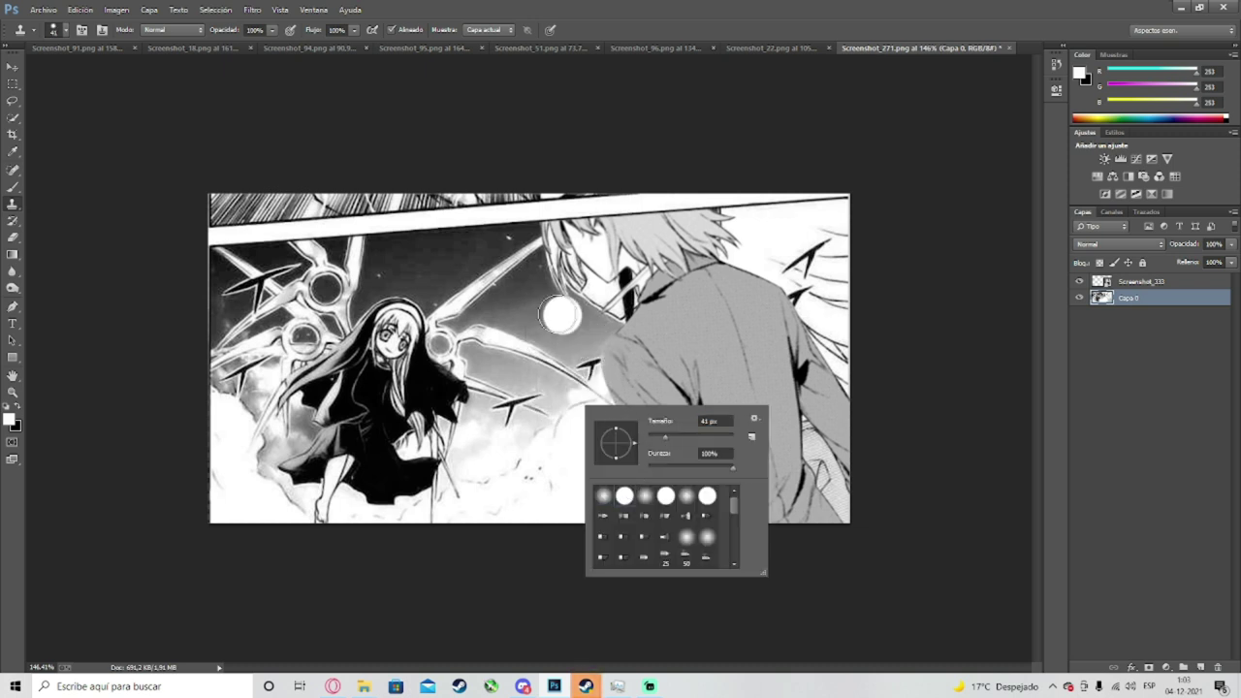
{"action": "left_click", "coordinate": [545, 312], "text": "alt"}
{"action": "mouse_move", "coordinate": [569, 326]}
{"action": "left_mouse_down"}
{"action": "mouse_move", "coordinate": [514, 300]}
{"action": "mouse_move", "coordinate": [529, 313]}
{"action": "left_mouse_up"}
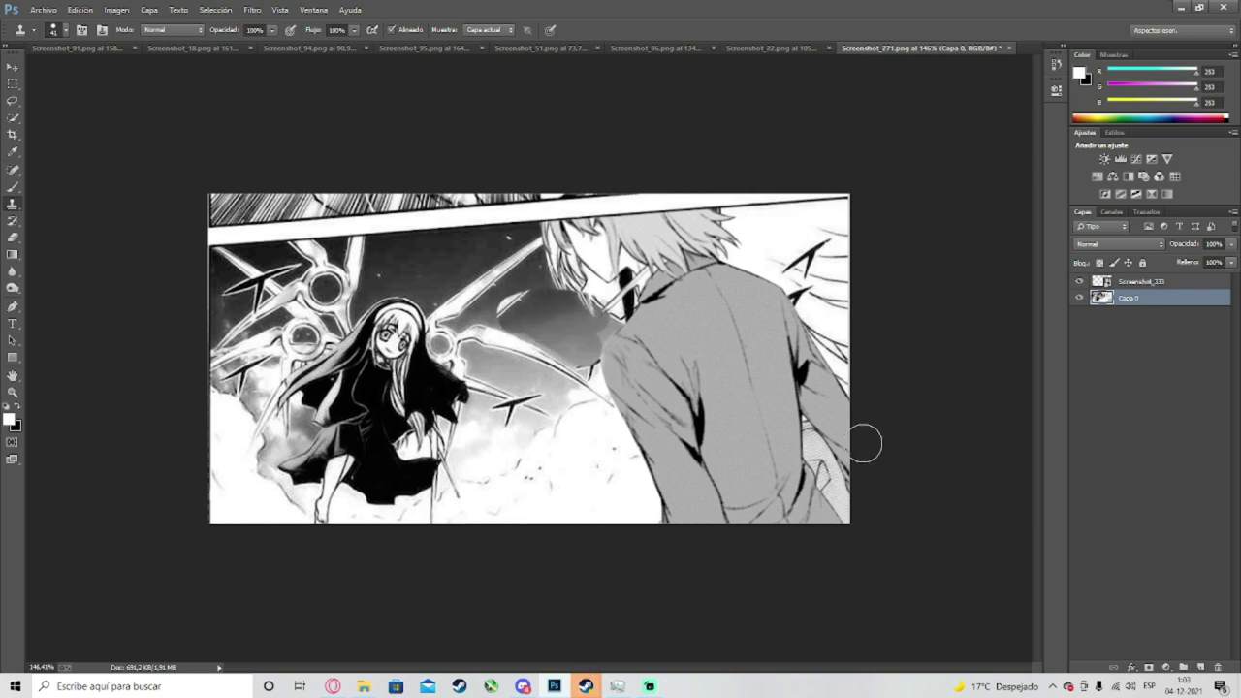
Step: Undo the hard-brush cloning, switch the clone brush back to a soft round tip, and reactivate the Capa 0 layer
{"action": "key", "text": "ctrl+alt+z"}
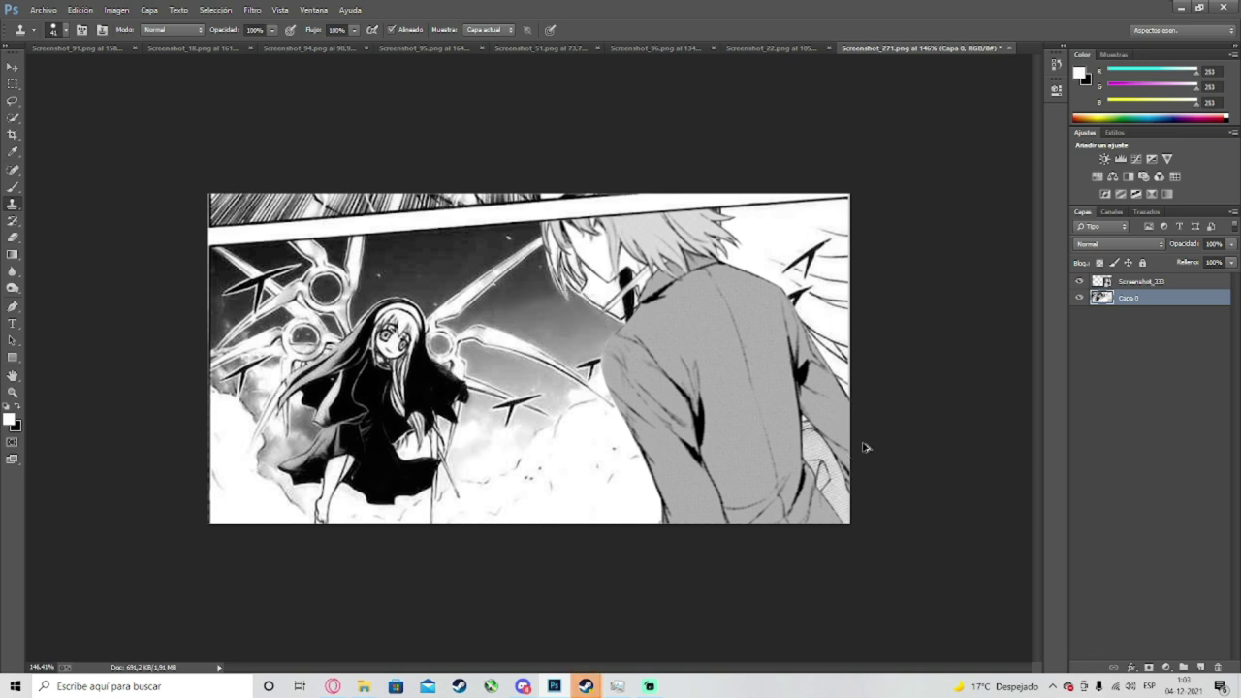
{"action": "key", "text": "ctrl+alt+z"}
{"action": "right_click", "coordinate": [635, 331]}
{"action": "left_click", "coordinate": [652, 420]}
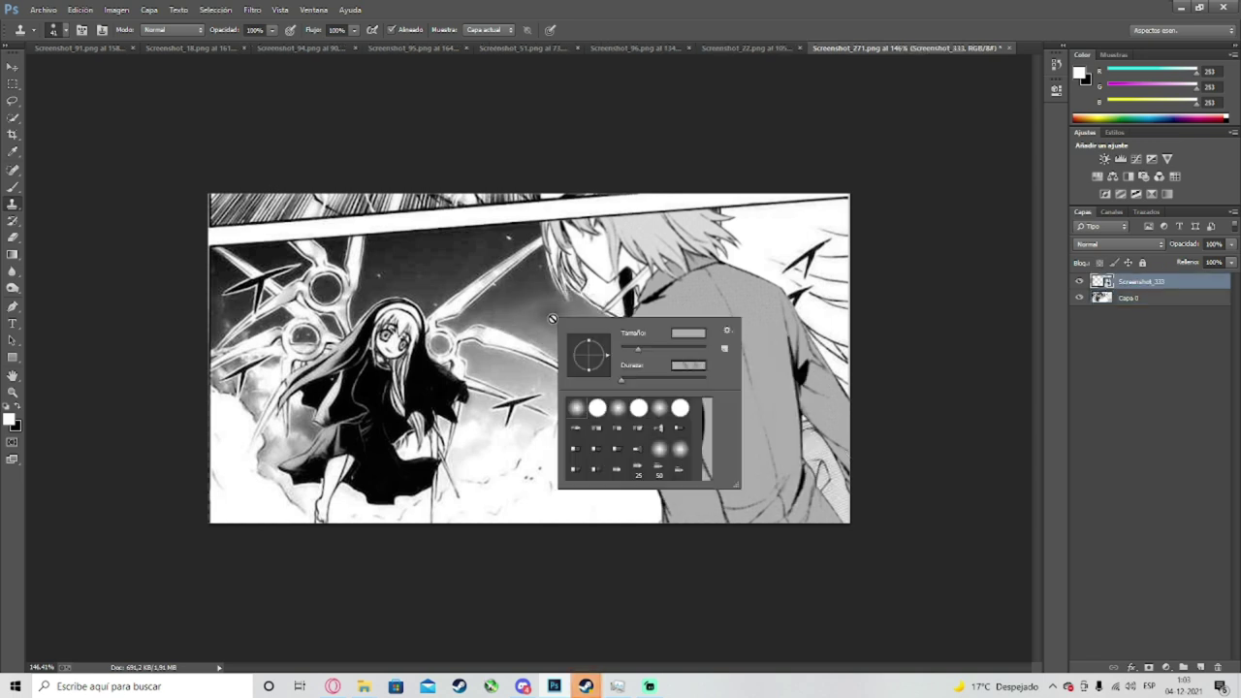
{"action": "key", "text": "Escape"}
{"action": "key", "text": "alt+bracketleft"}
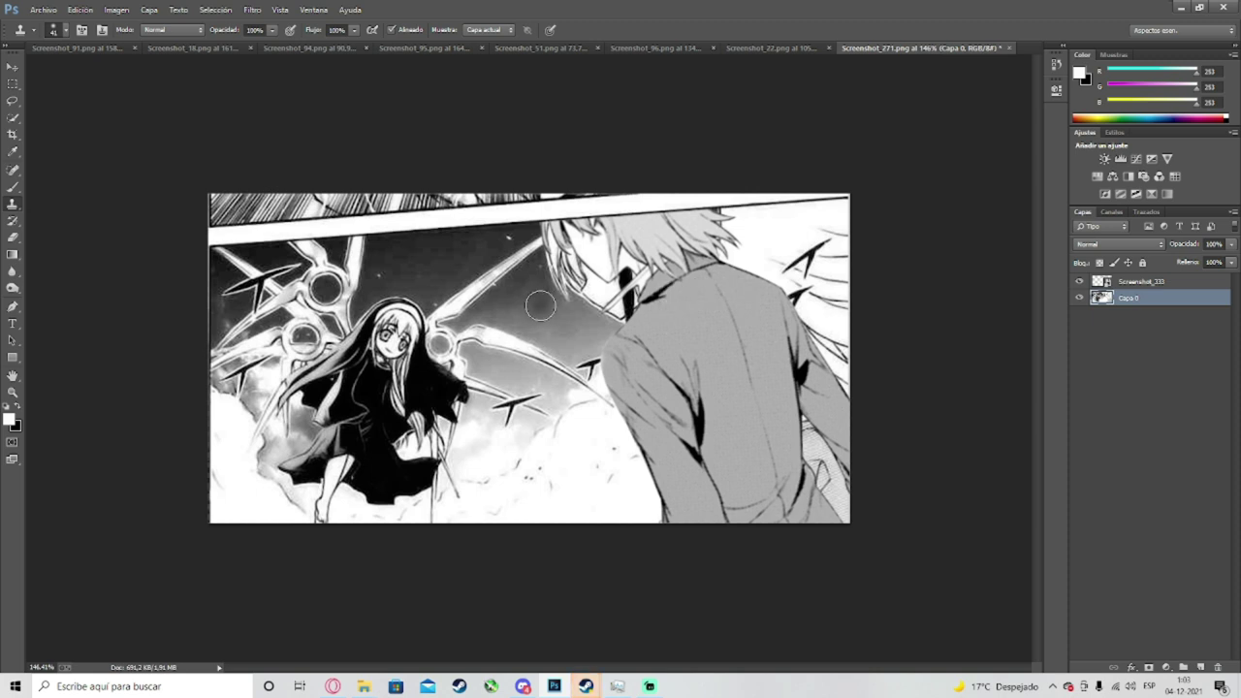
{"action": "right_click", "coordinate": [532, 305]}
{"action": "key", "text": "Escape"}
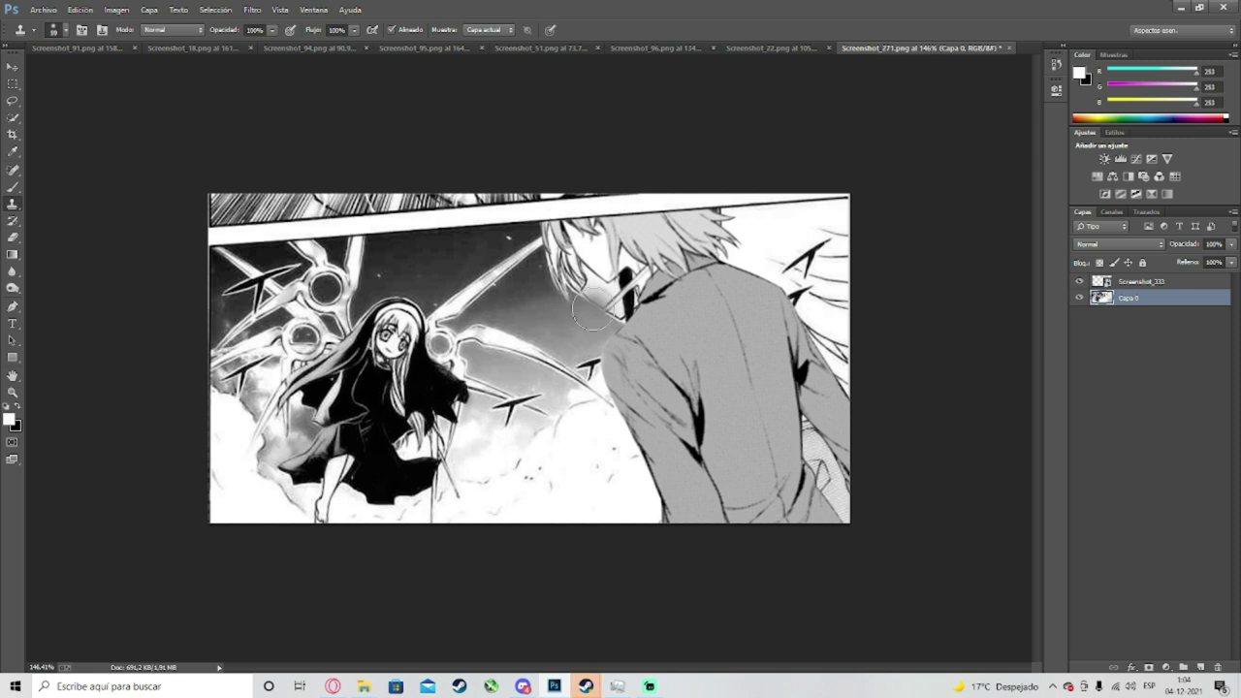
Step: Clone background over the original figure's chin and neck, and use a smaller brush for the leftover lines above the shoulder
{"action": "mouse_move", "coordinate": [591, 291]}
{"action": "left_mouse_down"}
{"action": "mouse_move", "coordinate": [582, 296]}
{"action": "mouse_move", "coordinate": [601, 283]}
{"action": "mouse_move", "coordinate": [612, 304]}
{"action": "left_mouse_up"}
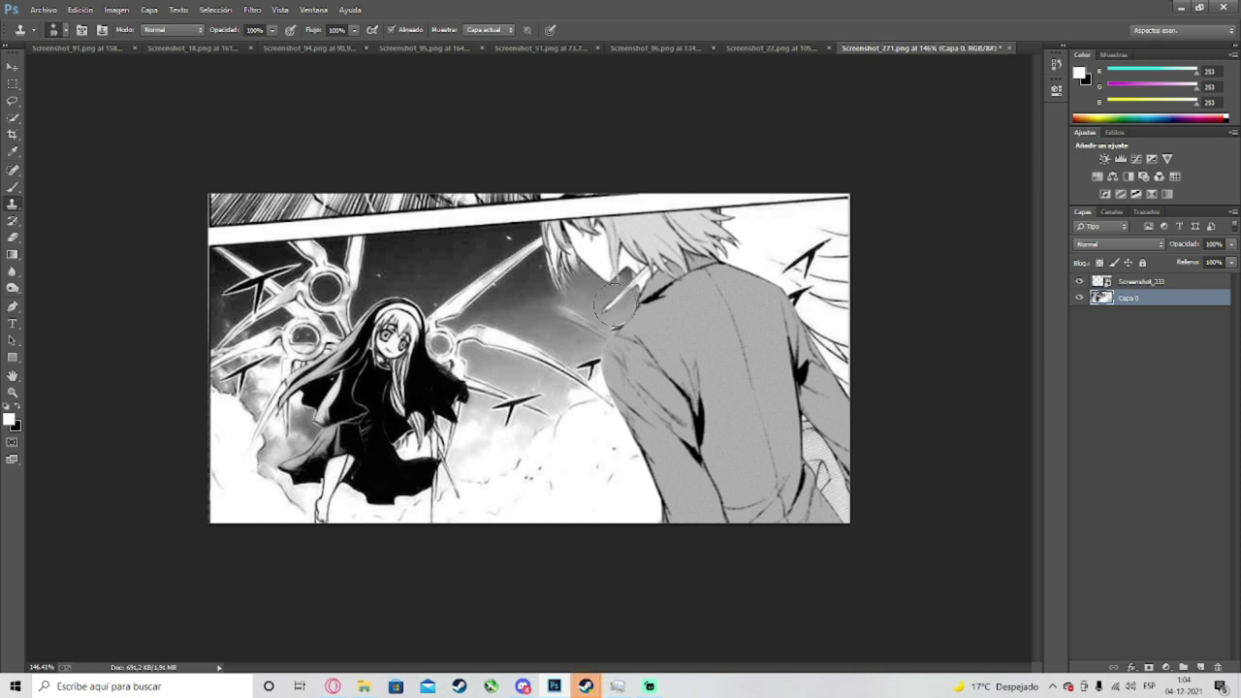
{"action": "scroll", "coordinate": [532, 358], "scroll_direction": "up", "scroll_amount": 2}
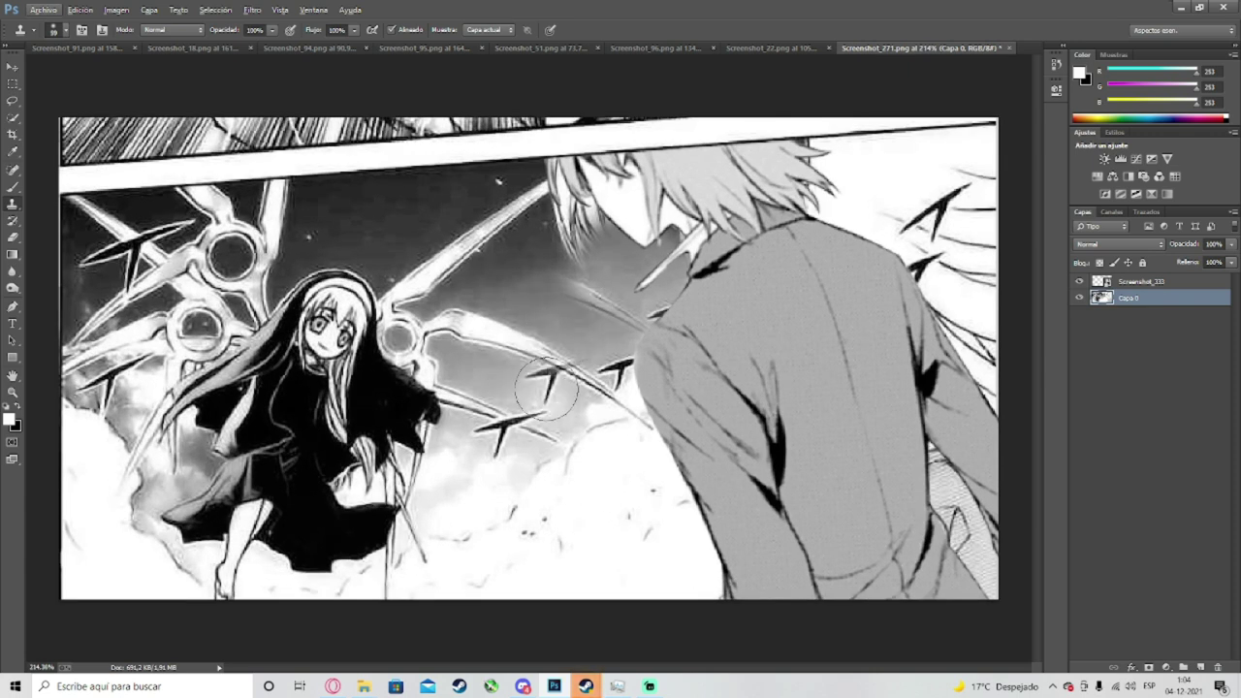
{"action": "mouse_move", "coordinate": [565, 454]}
{"action": "left_mouse_down"}
{"action": "mouse_move", "coordinate": [490, 330]}
{"action": "mouse_move", "coordinate": [597, 388]}
{"action": "mouse_move", "coordinate": [572, 397]}
{"action": "mouse_move", "coordinate": [641, 406]}
{"action": "left_mouse_up"}
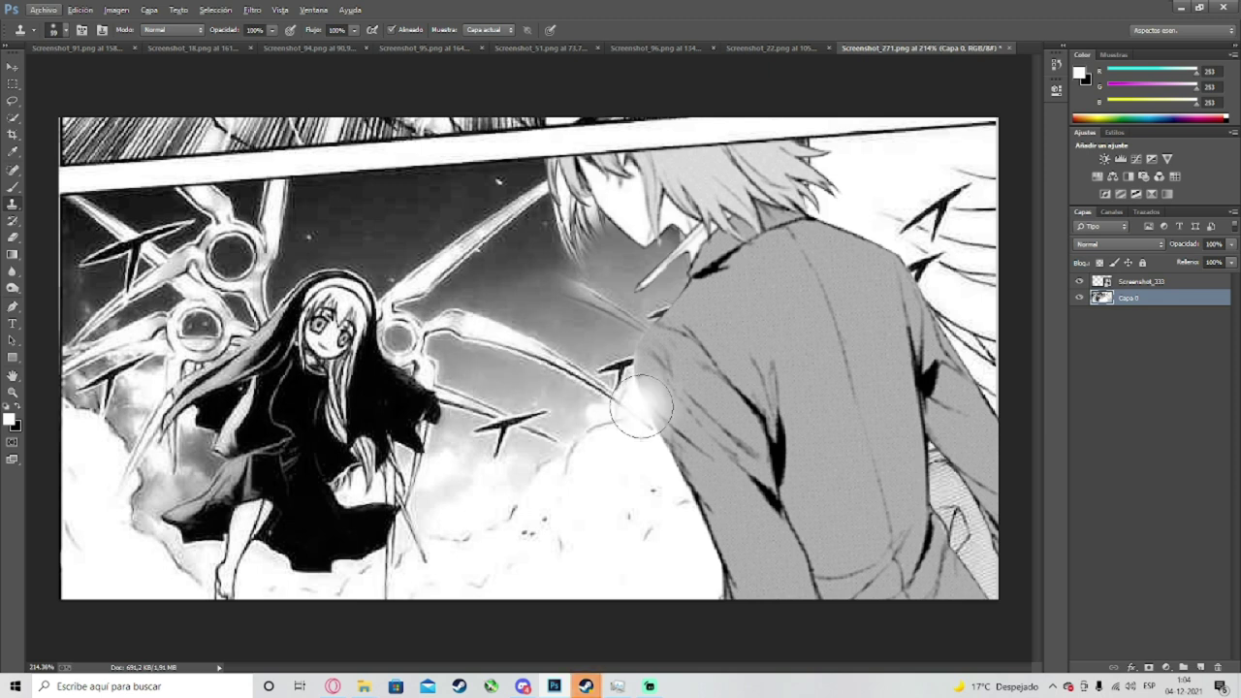
{"action": "right_click", "coordinate": [621, 393]}
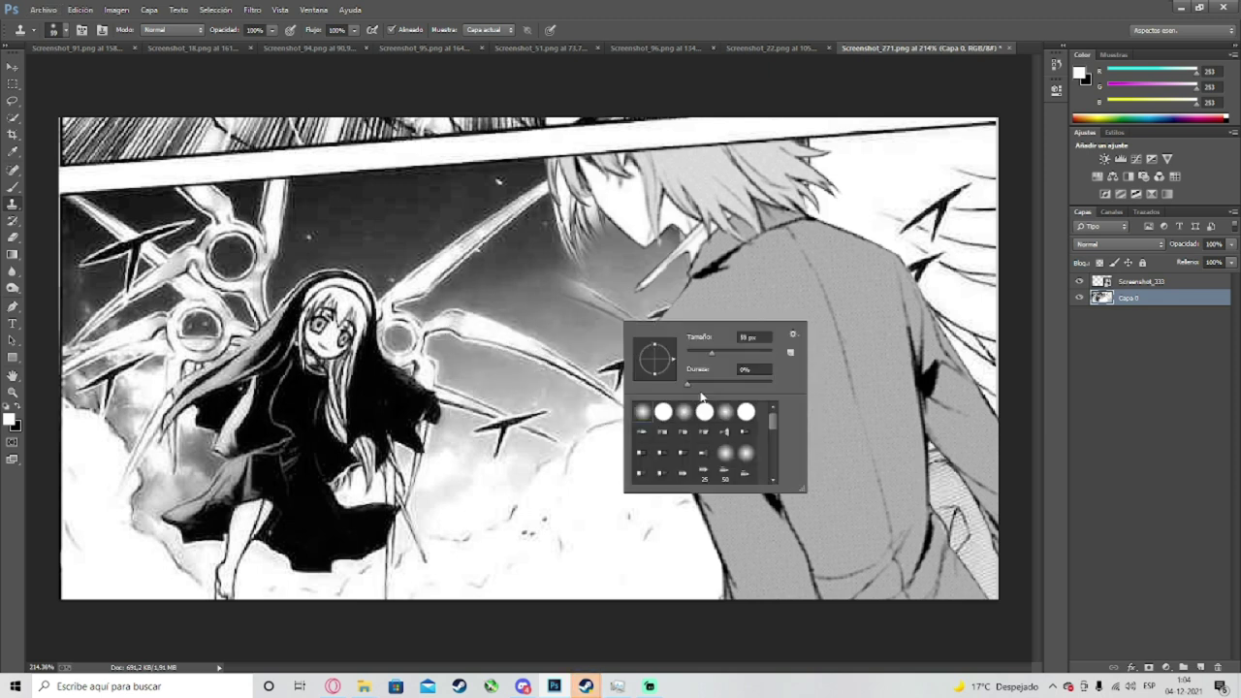
{"action": "left_click_drag", "start_coordinate": [718, 360], "coordinate": [712, 357]}
{"action": "left_click", "coordinate": [586, 332], "text": "alt"}
{"action": "left_click_drag", "start_coordinate": [568, 289], "coordinate": [572, 290]}
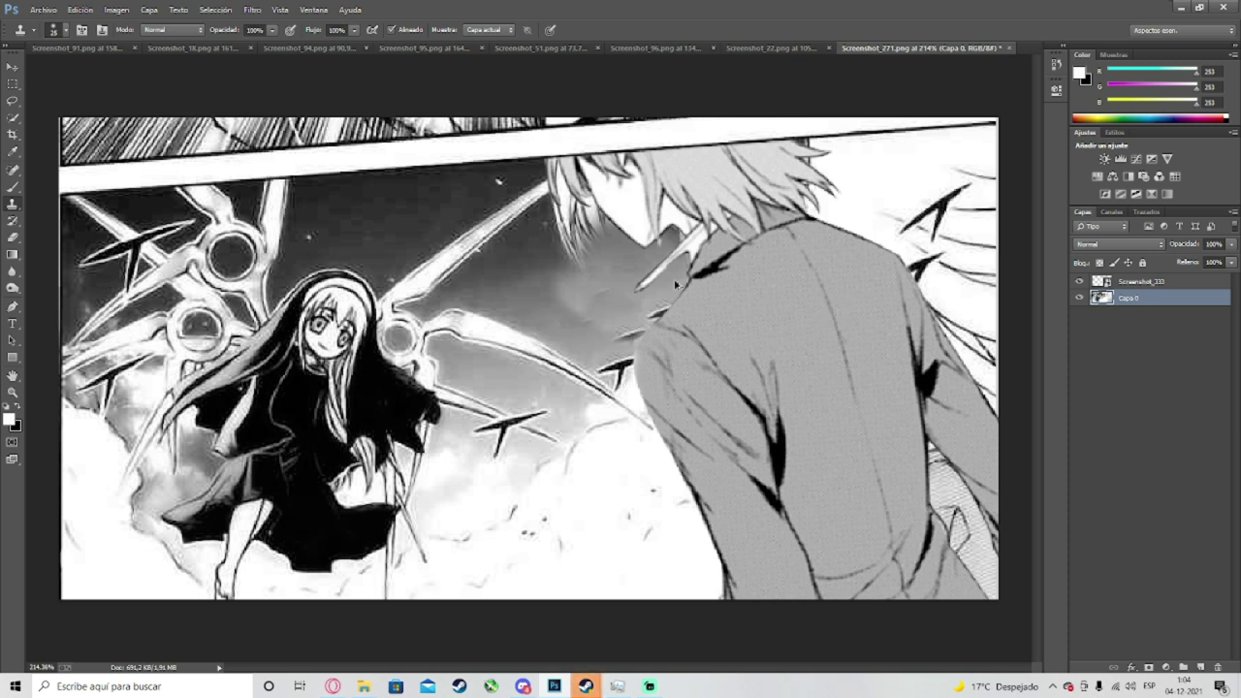
Step: Undo all the clone strokes made around the cut-out's chin and neck
{"action": "key", "text": "ctrl+z"}
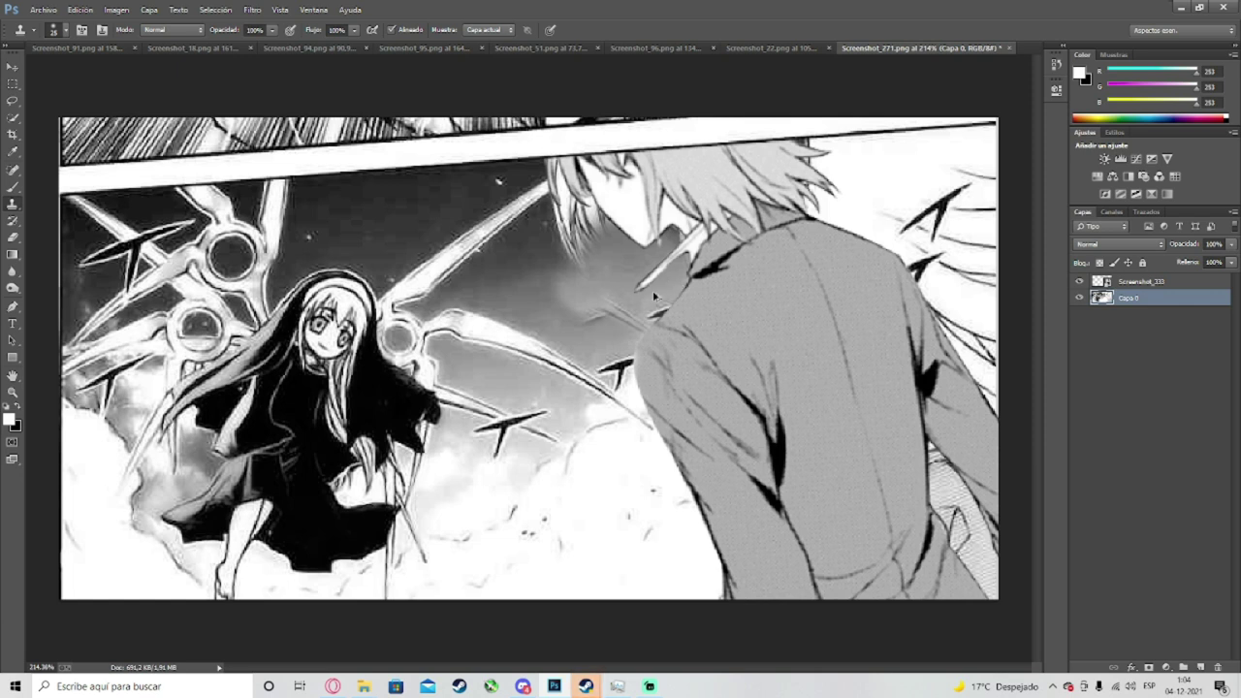
{"action": "key", "text": "ctrl+alt+z"}
{"action": "key", "text": "ctrl+alt+z"}
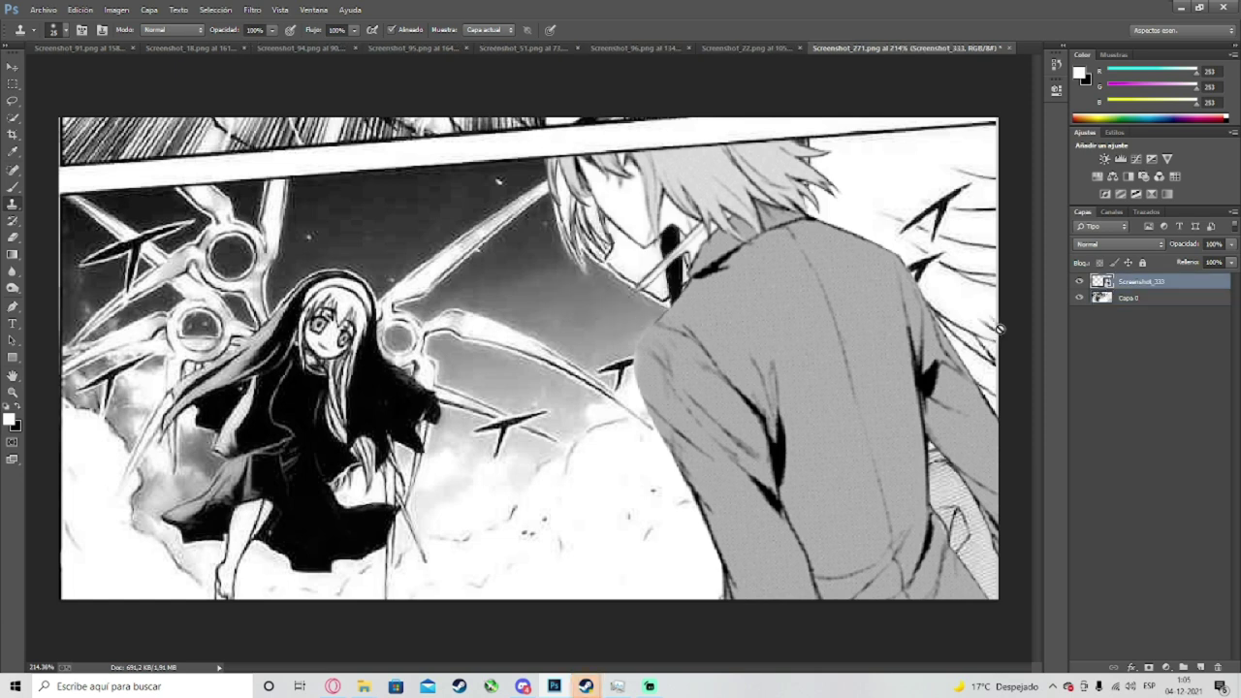
Step: Activate Capa 0, adjust the soft clone brush's size, and clone the dark background over the original figure's exposed chin and neck
{"action": "left_click", "coordinate": [1140, 305]}
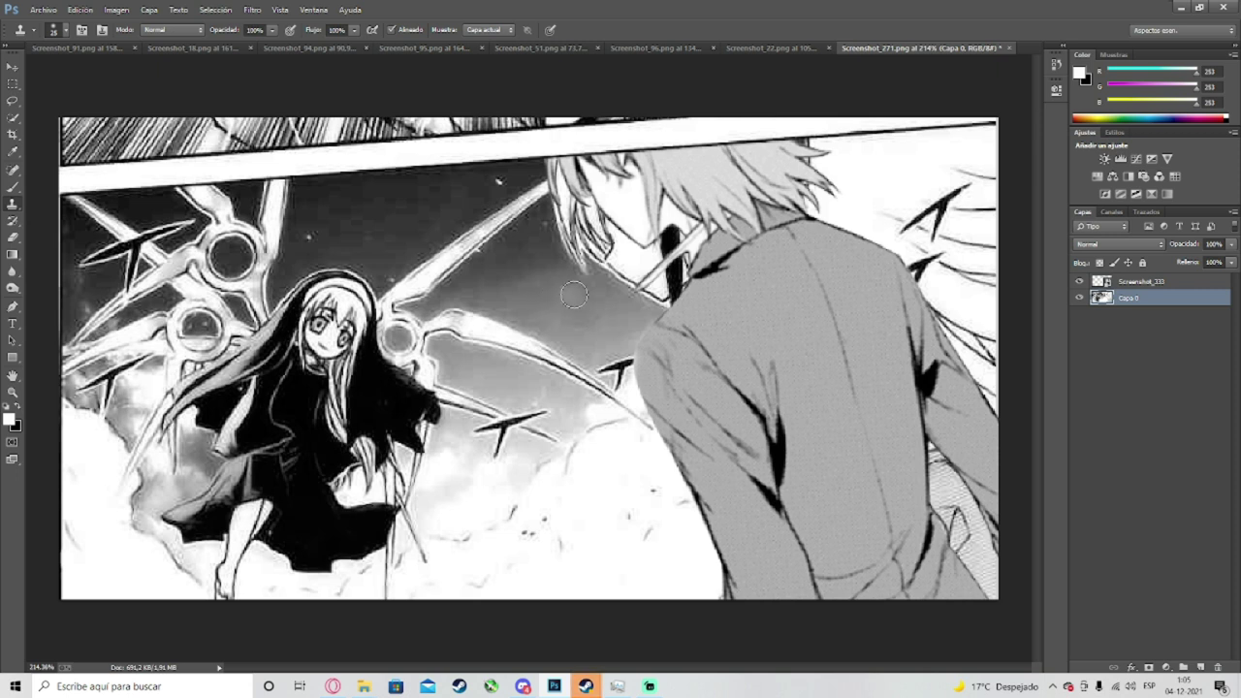
{"action": "right_click", "coordinate": [601, 315]}
{"action": "left_click", "coordinate": [686, 341]}
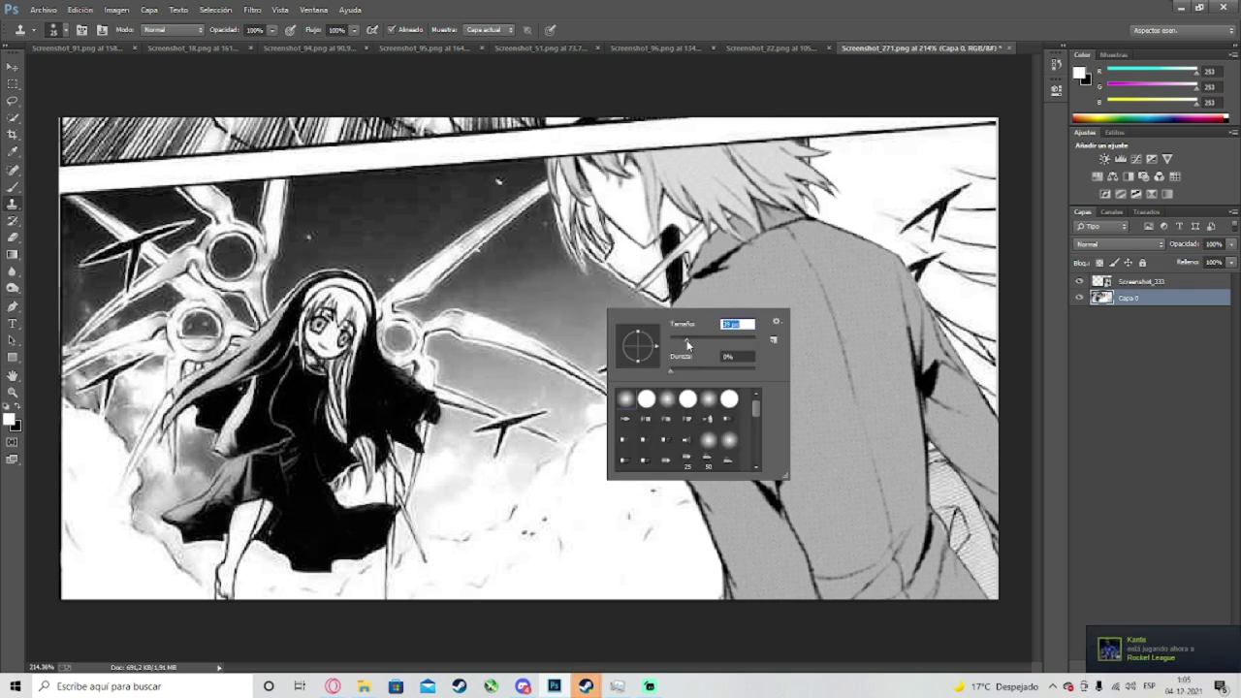
{"action": "left_click", "coordinate": [580, 302], "text": "alt"}
{"action": "mouse_move", "coordinate": [589, 310]}
{"action": "left_mouse_down"}
{"action": "mouse_move", "coordinate": [581, 276]}
{"action": "mouse_move", "coordinate": [610, 266]}
{"action": "mouse_move", "coordinate": [595, 261]}
{"action": "mouse_move", "coordinate": [618, 295]}
{"action": "mouse_move", "coordinate": [594, 300]}
{"action": "mouse_move", "coordinate": [646, 294]}
{"action": "mouse_move", "coordinate": [632, 288]}
{"action": "mouse_move", "coordinate": [700, 297]}
{"action": "mouse_move", "coordinate": [671, 240]}
{"action": "left_mouse_up"}
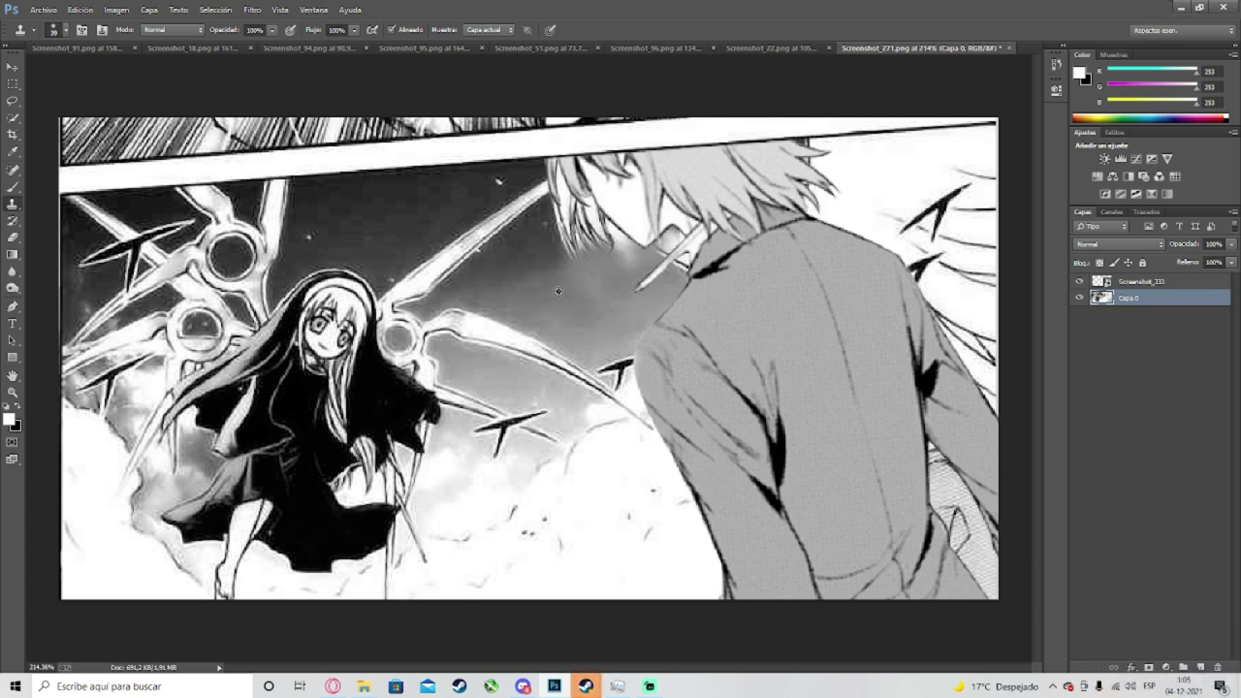
Step: Clone the dark background over the original figure's hair strands that stick out below the cut-out's fringe
{"action": "scroll", "coordinate": [398, 262], "scroll_direction": "up", "scroll_amount": 2}
{"action": "scroll", "coordinate": [379, 255], "scroll_direction": "down", "scroll_amount": 4}
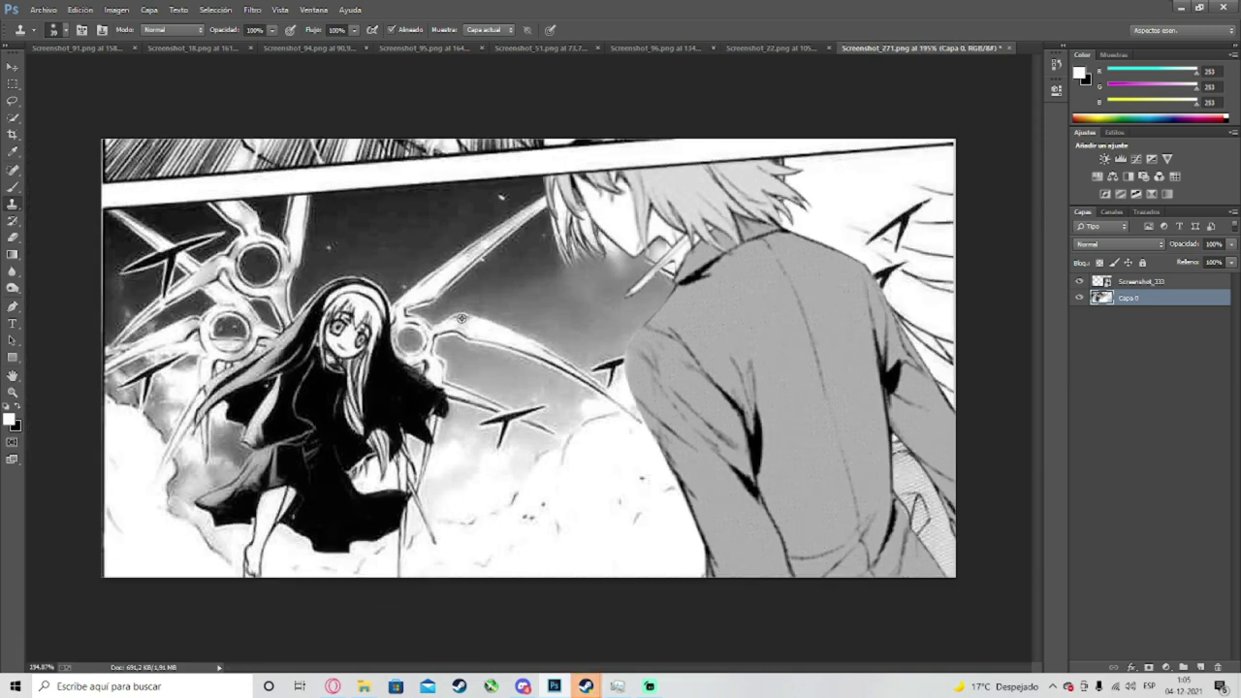
{"action": "scroll", "coordinate": [561, 340], "scroll_direction": "up", "scroll_amount": 3}
{"action": "scroll", "coordinate": [588, 282], "scroll_direction": "down", "scroll_amount": 2}
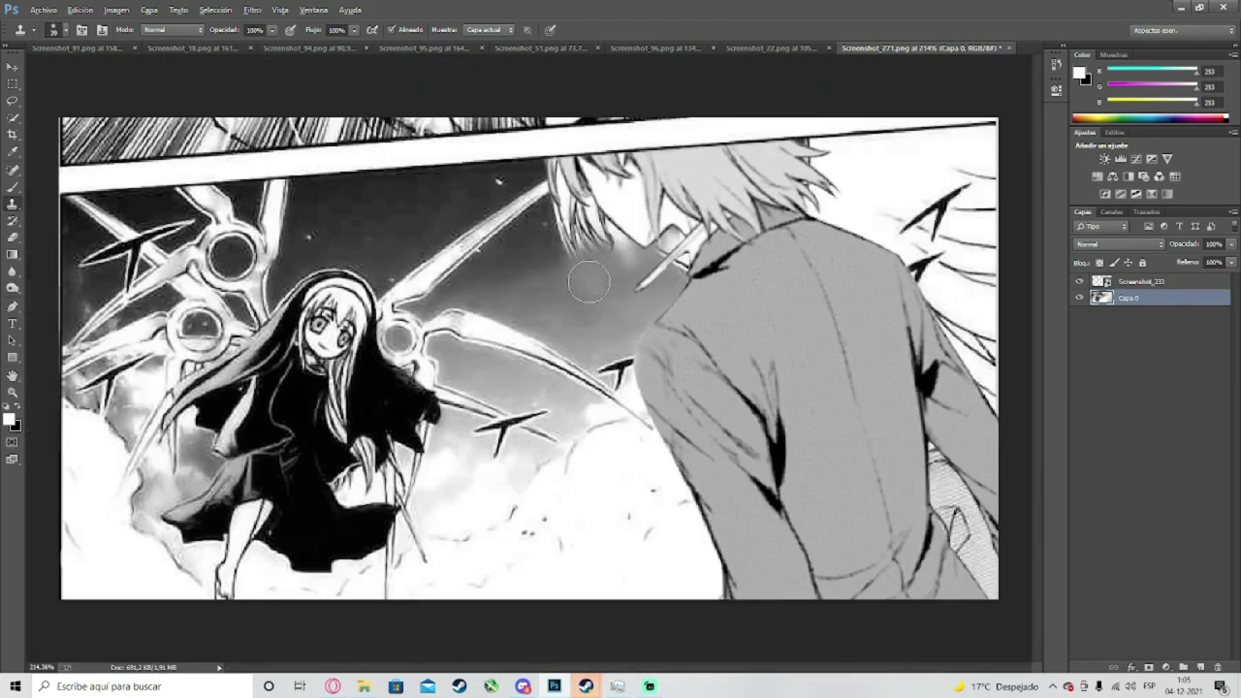
{"action": "scroll", "coordinate": [531, 255], "scroll_direction": "up", "scroll_amount": 1}
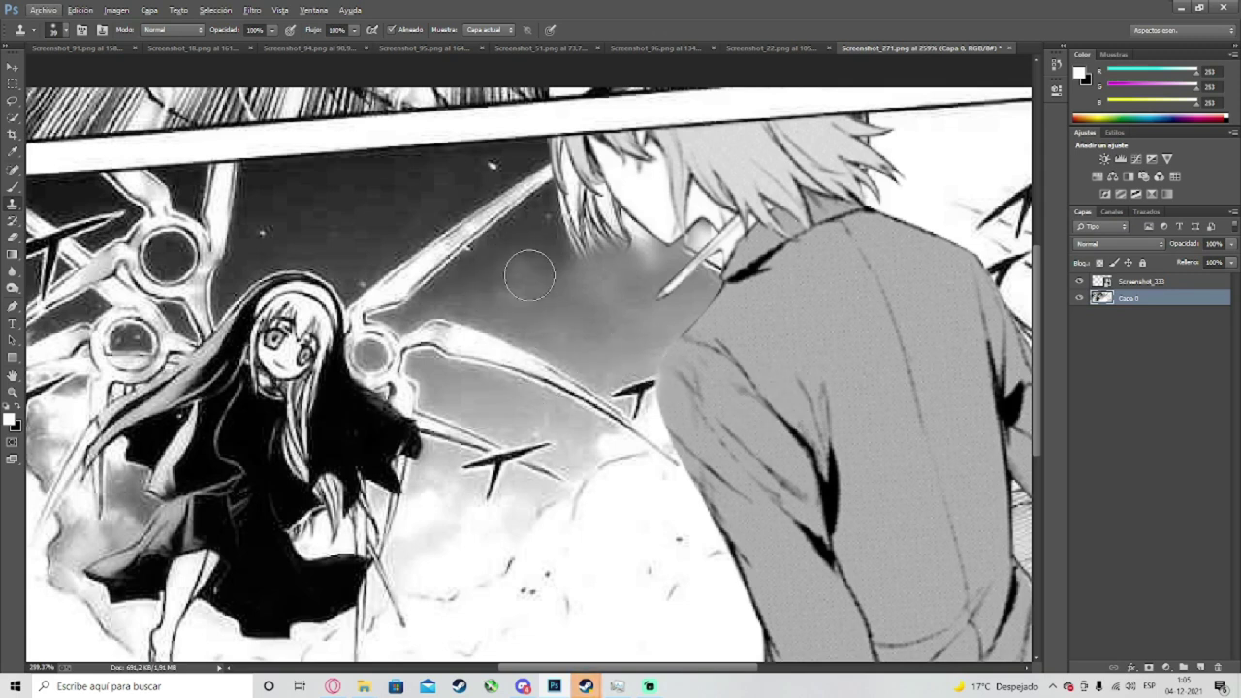
{"action": "left_click", "coordinate": [615, 344]}
{"action": "left_click_drag", "start_coordinate": [615, 238], "coordinate": [593, 208]}
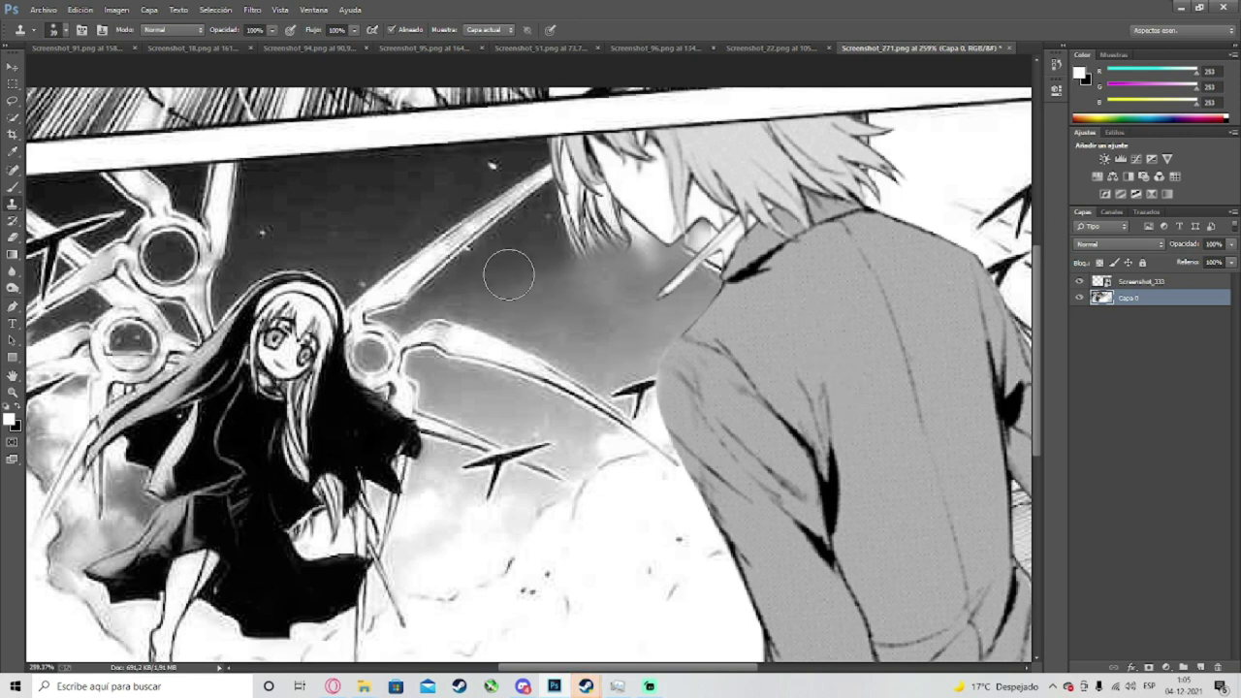
{"action": "mouse_move", "coordinate": [573, 258]}
{"action": "left_mouse_down"}
{"action": "mouse_move", "coordinate": [608, 244]}
{"action": "mouse_move", "coordinate": [563, 254]}
{"action": "mouse_move", "coordinate": [650, 216]}
{"action": "left_mouse_up"}
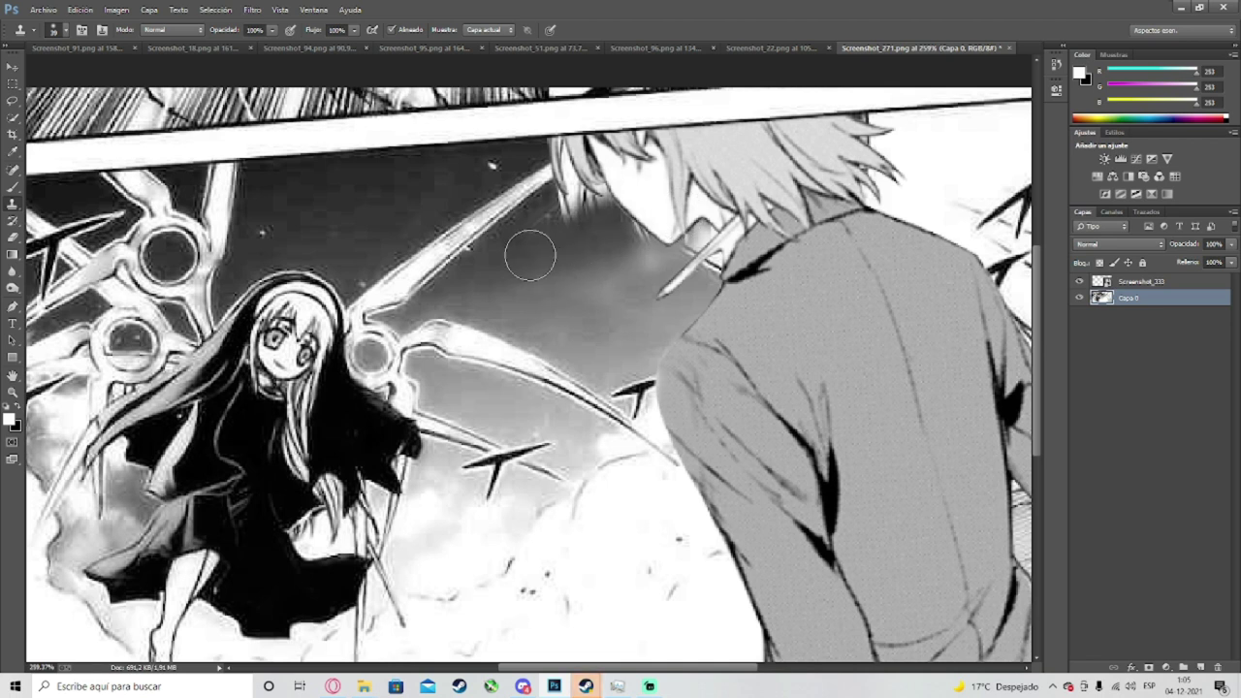
{"action": "mouse_move", "coordinate": [586, 204]}
{"action": "left_mouse_down"}
{"action": "mouse_move", "coordinate": [568, 180]}
{"action": "mouse_move", "coordinate": [591, 222]}
{"action": "left_mouse_up"}
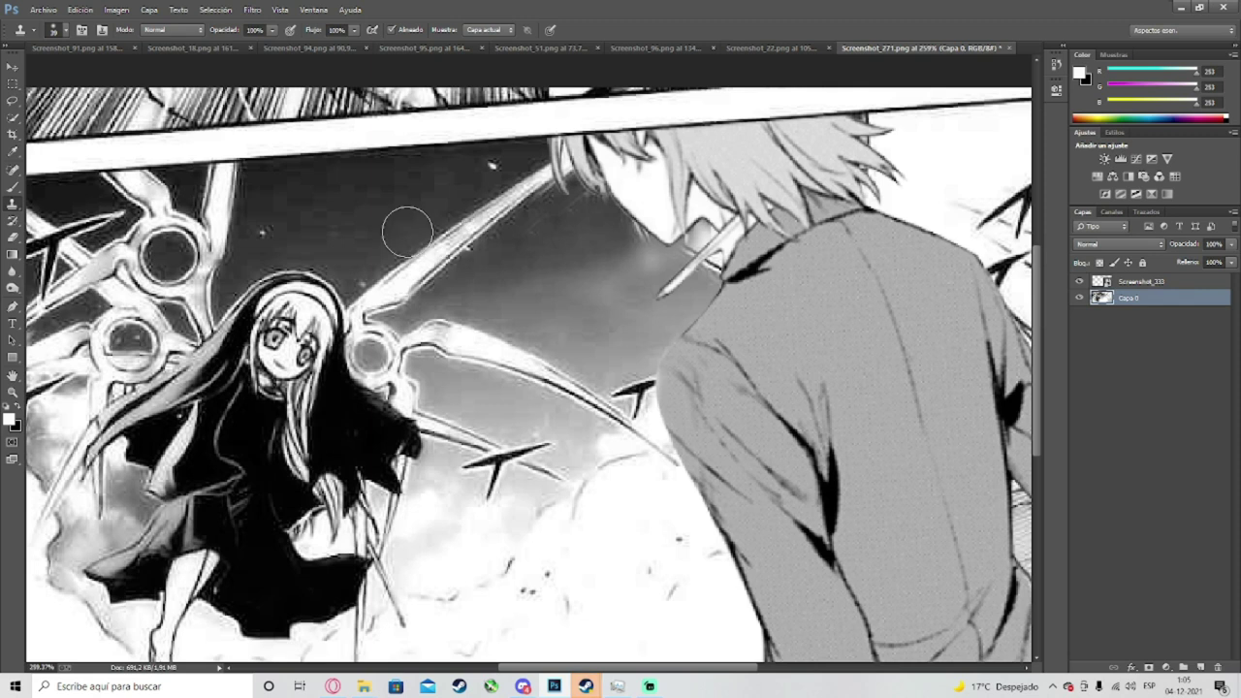
Step: Clone nearby sky over the light patch around the cut-out's chin, and reduce the clone brush size to 27 px
{"action": "scroll", "coordinate": [396, 283], "scroll_direction": "down", "scroll_amount": 1}
{"action": "scroll", "coordinate": [397, 283], "scroll_direction": "up", "scroll_amount": 1}
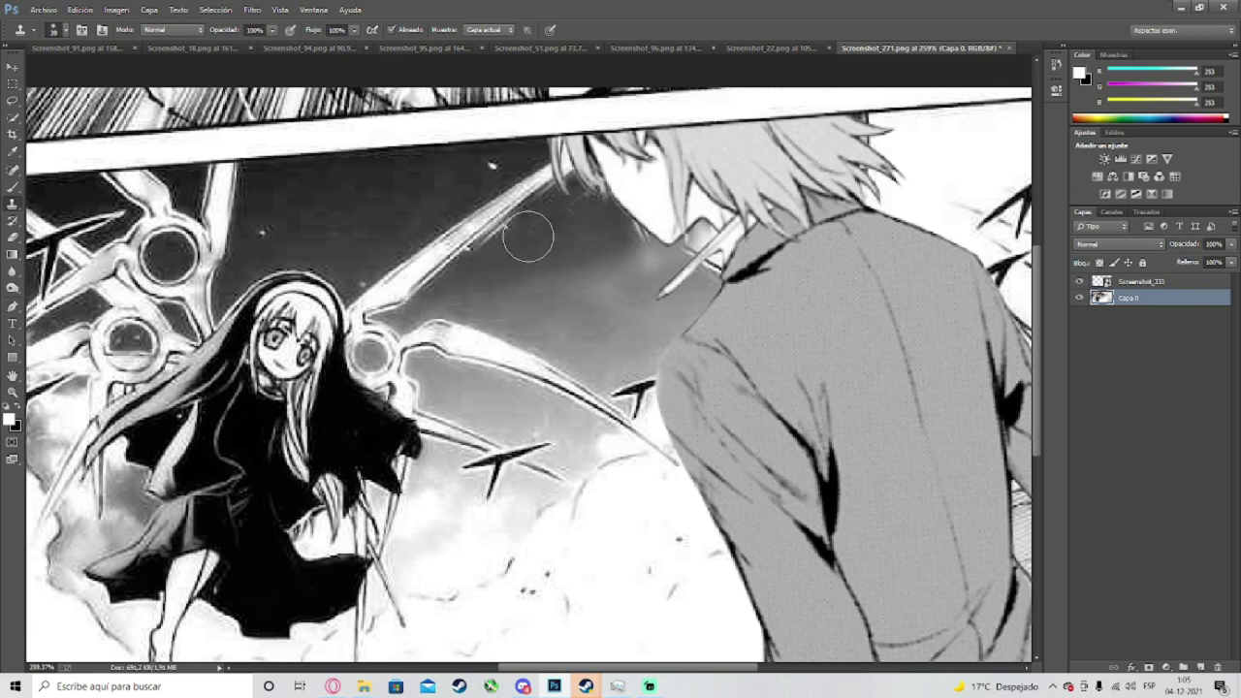
{"action": "left_click", "coordinate": [557, 269], "text": "alt"}
{"action": "left_click", "coordinate": [643, 244]}
{"action": "left_click", "coordinate": [634, 231]}
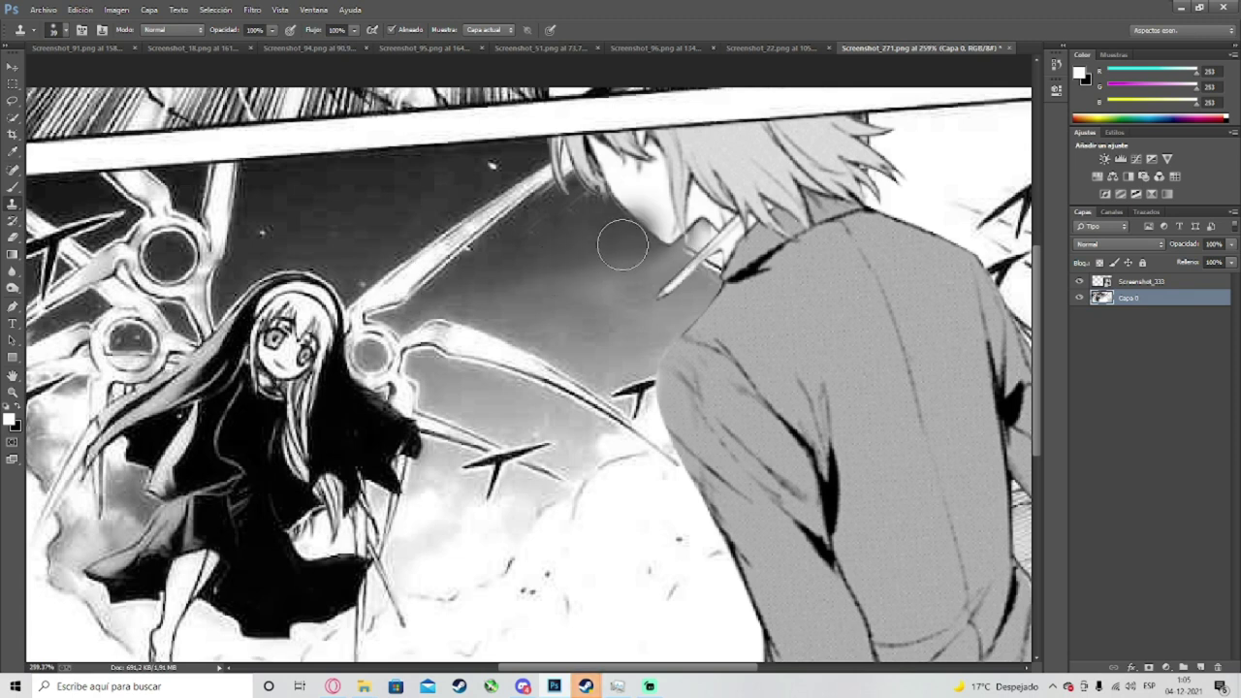
{"action": "right_click", "coordinate": [566, 250]}
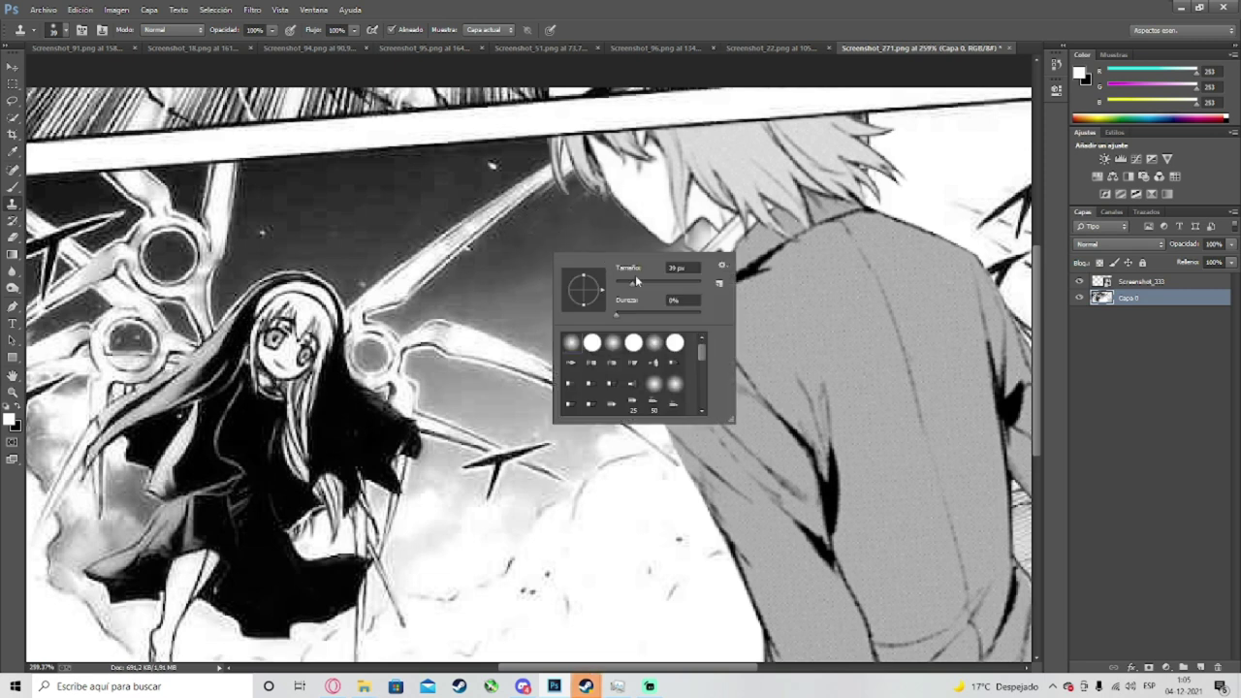
{"action": "left_click", "coordinate": [538, 257]}
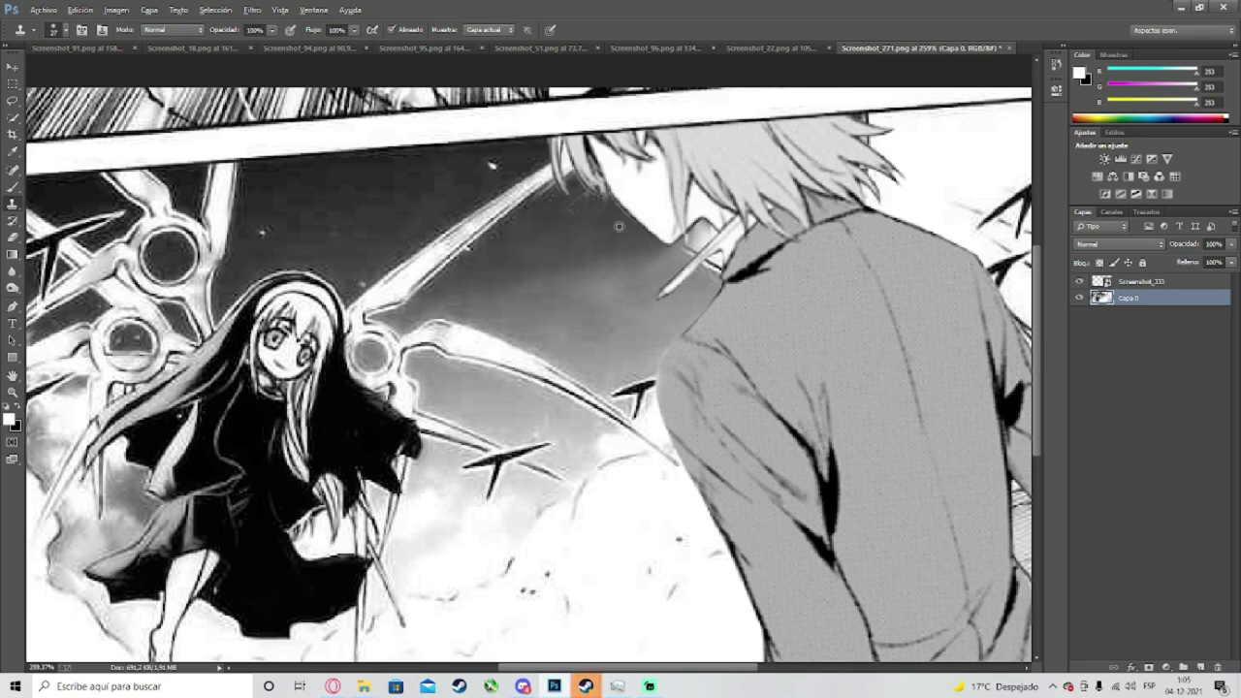
{"action": "scroll", "coordinate": [538, 309], "scroll_direction": "down", "scroll_amount": 3}
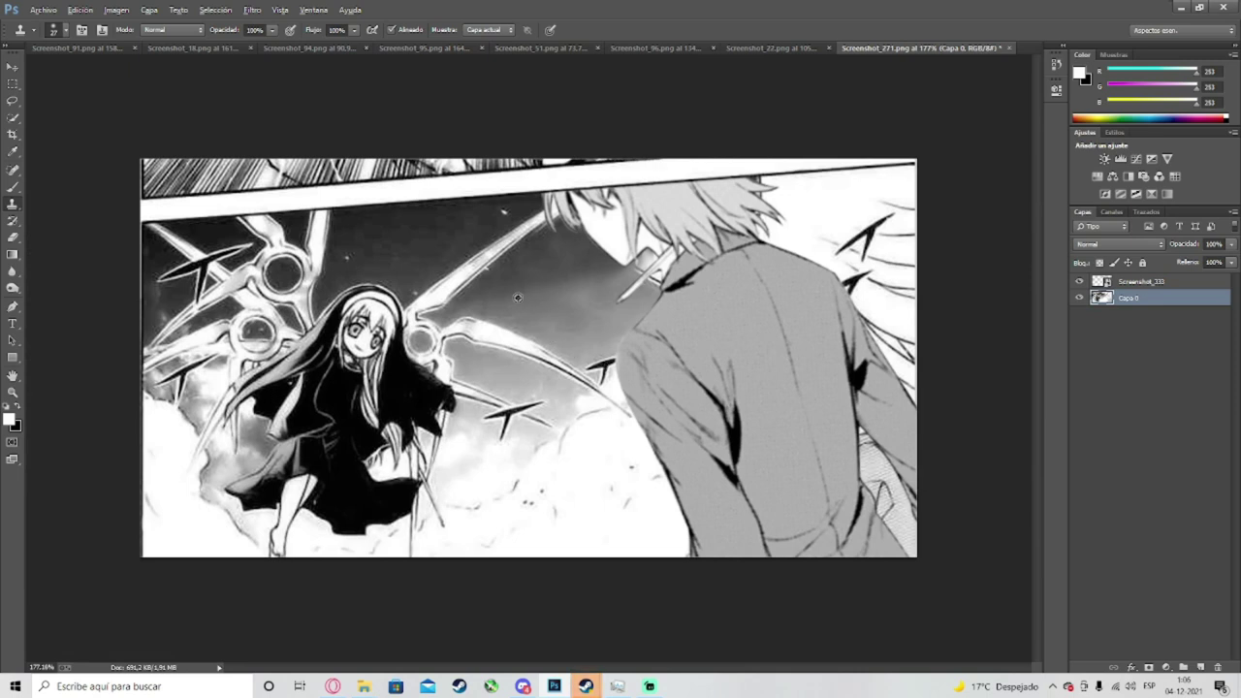
Step: Try to clone the dark sky into the white background behind the cut-out's head with a larger brush
{"action": "right_click", "coordinate": [833, 339]}
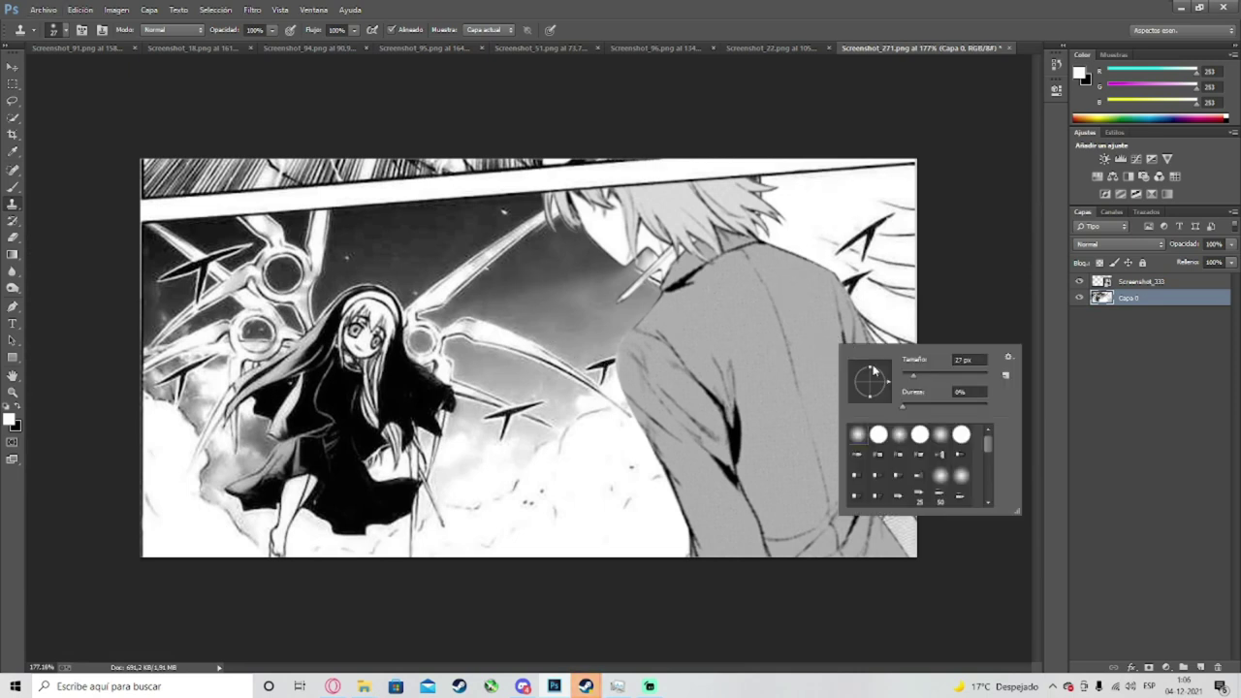
{"action": "left_click", "coordinate": [919, 374]}
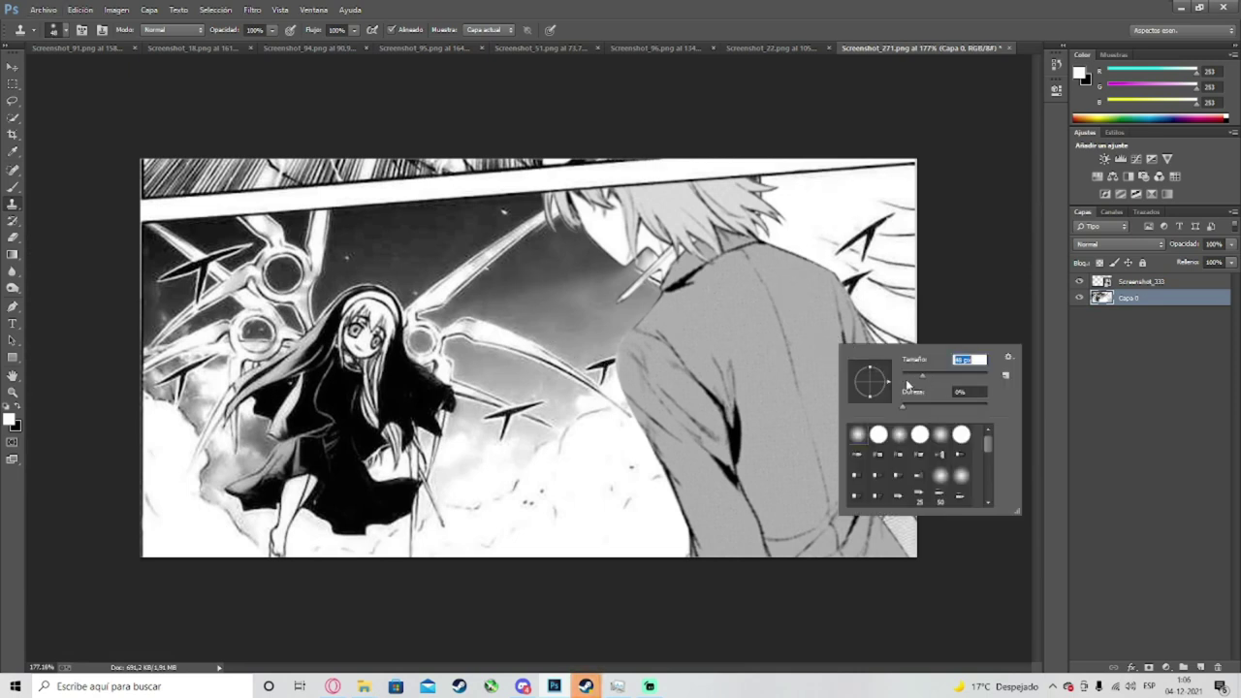
{"action": "left_click", "coordinate": [574, 255], "text": "alt"}
{"action": "mouse_move", "coordinate": [766, 223]}
{"action": "left_mouse_down"}
{"action": "mouse_move", "coordinate": [838, 195]}
{"action": "mouse_move", "coordinate": [761, 198]}
{"action": "mouse_move", "coordinate": [770, 178]}
{"action": "mouse_move", "coordinate": [727, 182]}
{"action": "left_mouse_up"}
{"action": "key", "text": "ctrl+z"}
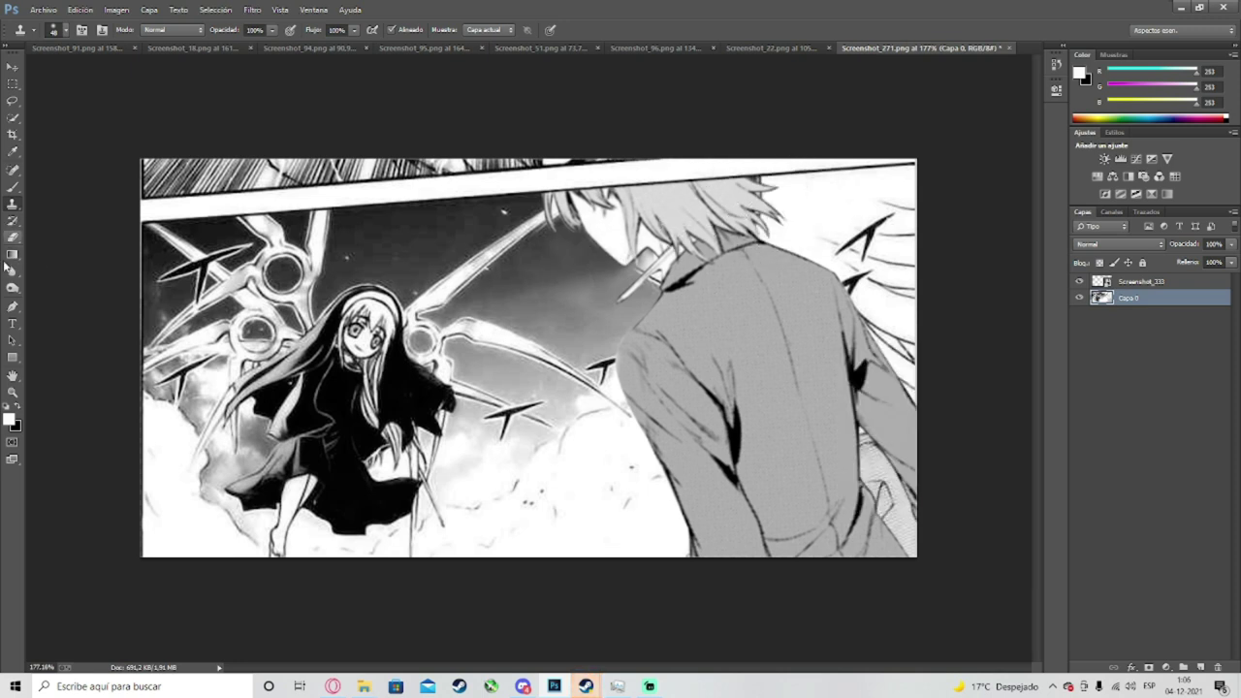
Step: Draw a straight Pen path along the lower panel's upper border, from the image's left edge to its right edge
{"action": "left_click", "coordinate": [13, 309]}
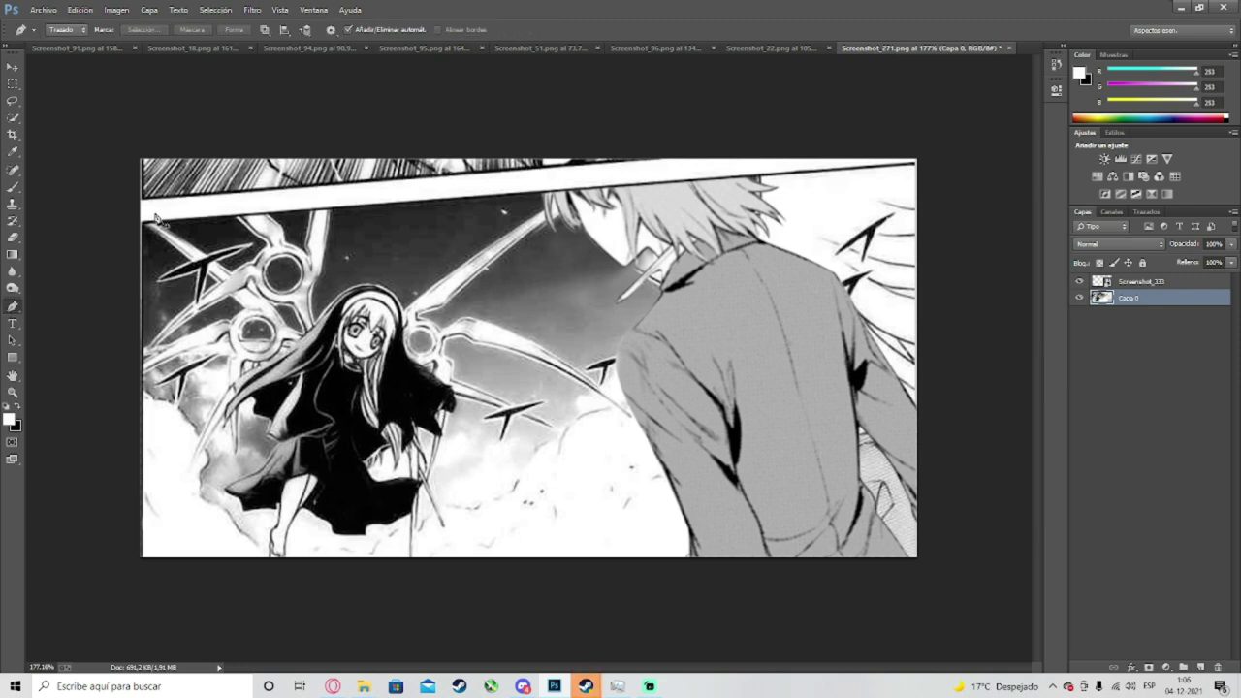
{"action": "scroll", "coordinate": [156, 218], "scroll_direction": "up", "scroll_amount": 5}
{"action": "left_click", "coordinate": [99, 226]}
{"action": "scroll", "coordinate": [611, 193], "scroll_direction": "down", "scroll_amount": 8}
{"action": "scroll", "coordinate": [611, 194], "scroll_direction": "up", "scroll_amount": 8}
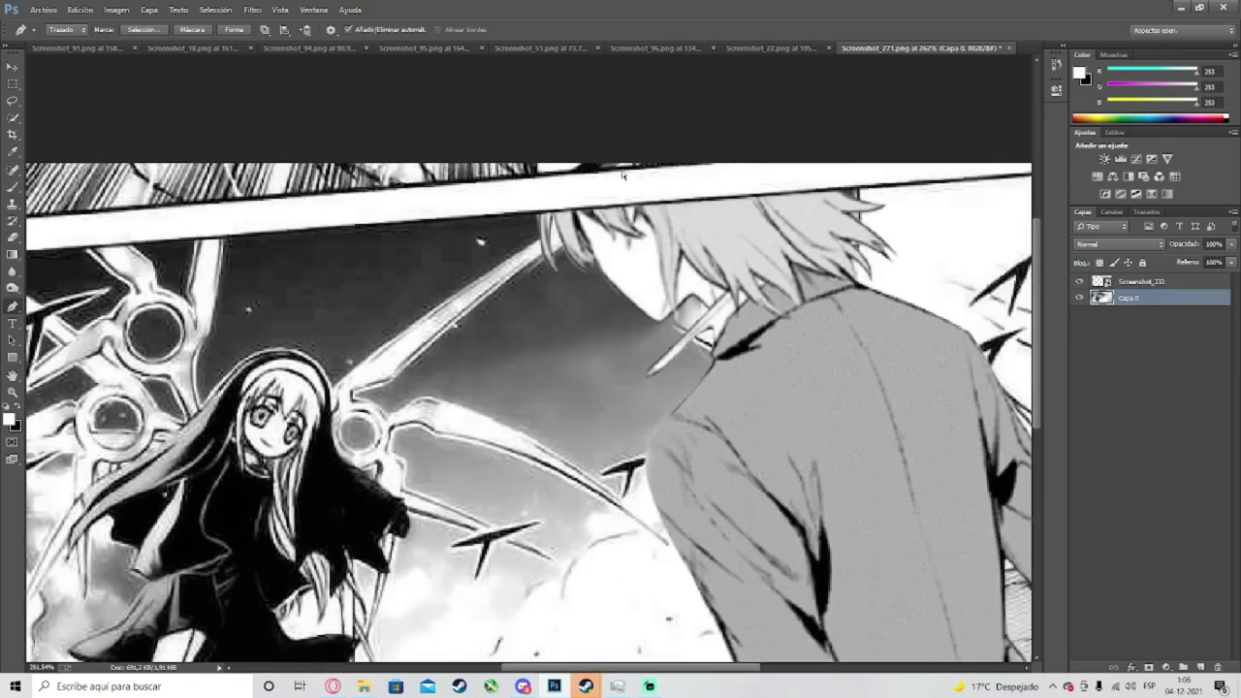
{"action": "scroll", "coordinate": [623, 174], "scroll_direction": "right", "scroll_amount": 5}
{"action": "scroll", "coordinate": [839, 157], "scroll_direction": "up", "scroll_amount": 4}
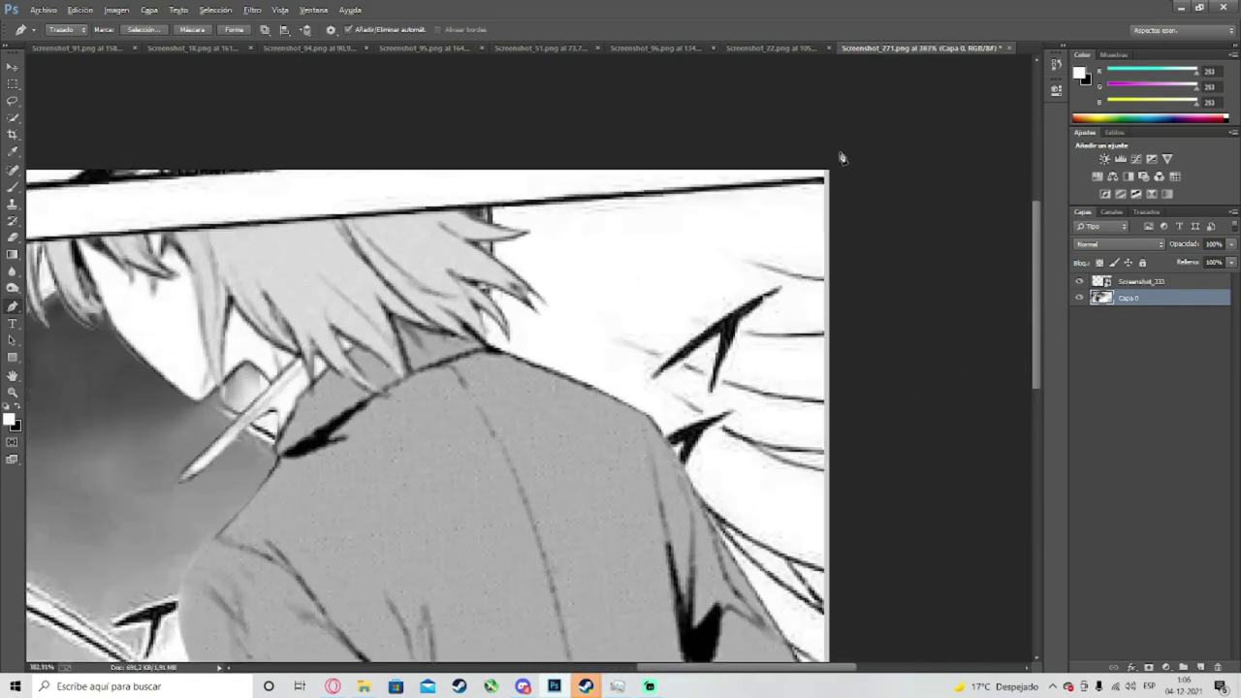
{"action": "scroll", "coordinate": [841, 158], "scroll_direction": "up", "scroll_amount": 2}
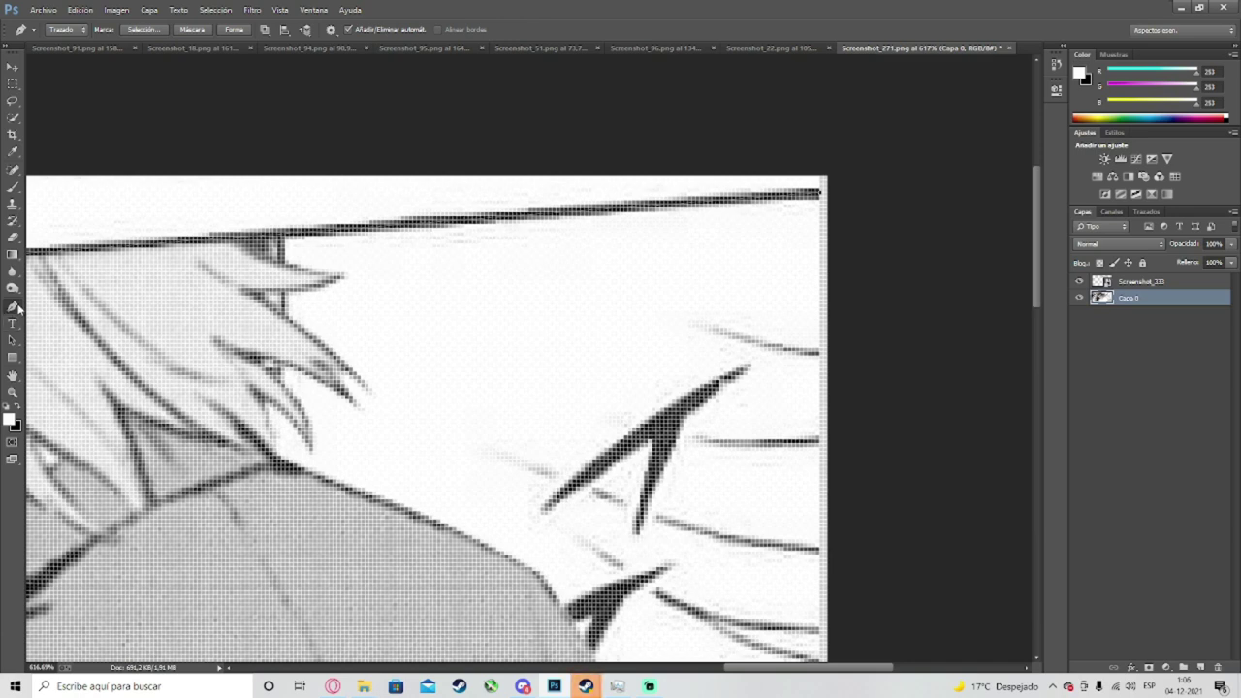
{"action": "scroll", "coordinate": [356, 223], "scroll_direction": "down", "scroll_amount": 3}
{"action": "scroll", "coordinate": [466, 215], "scroll_direction": "up", "scroll_amount": 4}
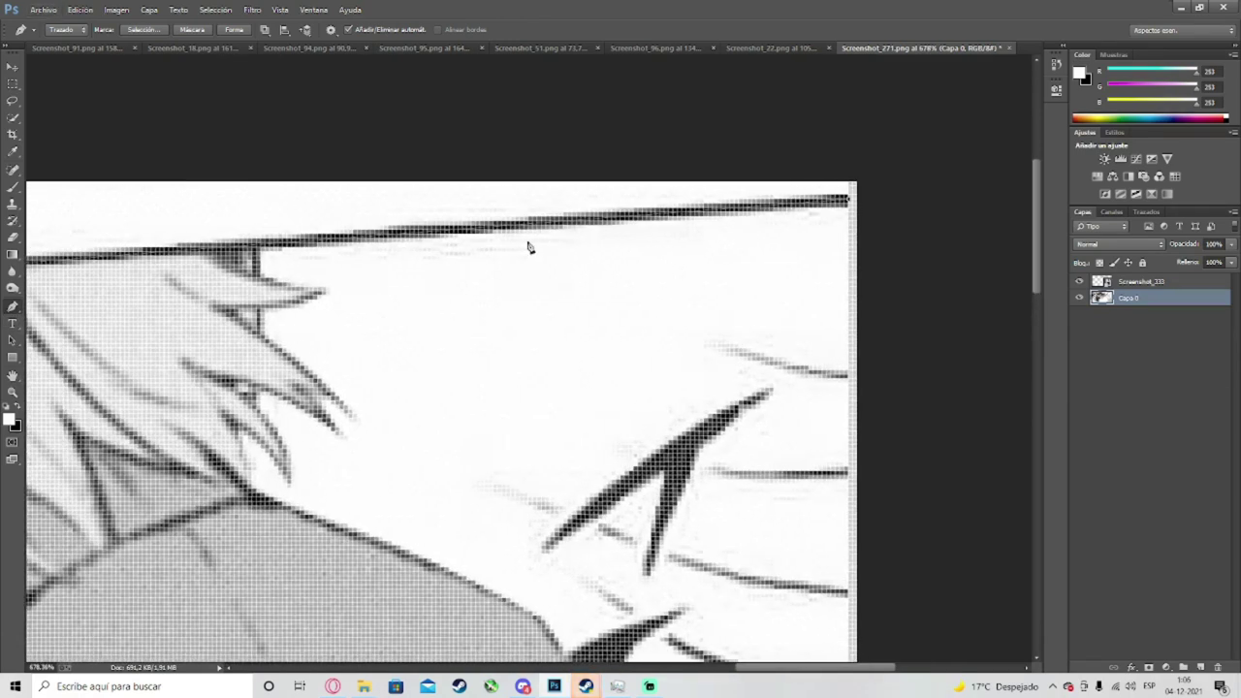
{"action": "scroll", "coordinate": [523, 251], "scroll_direction": "down", "scroll_amount": 7}
{"action": "scroll", "coordinate": [95, 335], "scroll_direction": "up", "scroll_amount": 3}
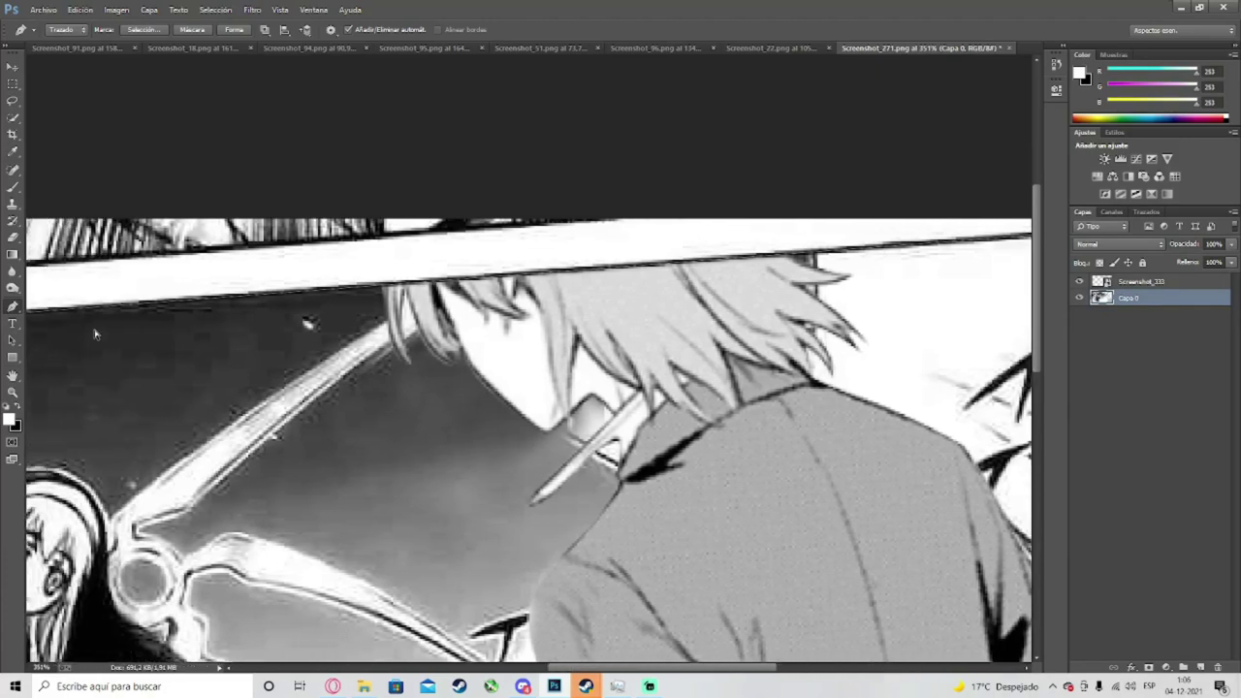
{"action": "scroll", "coordinate": [95, 336], "scroll_direction": "left", "scroll_amount": 8}
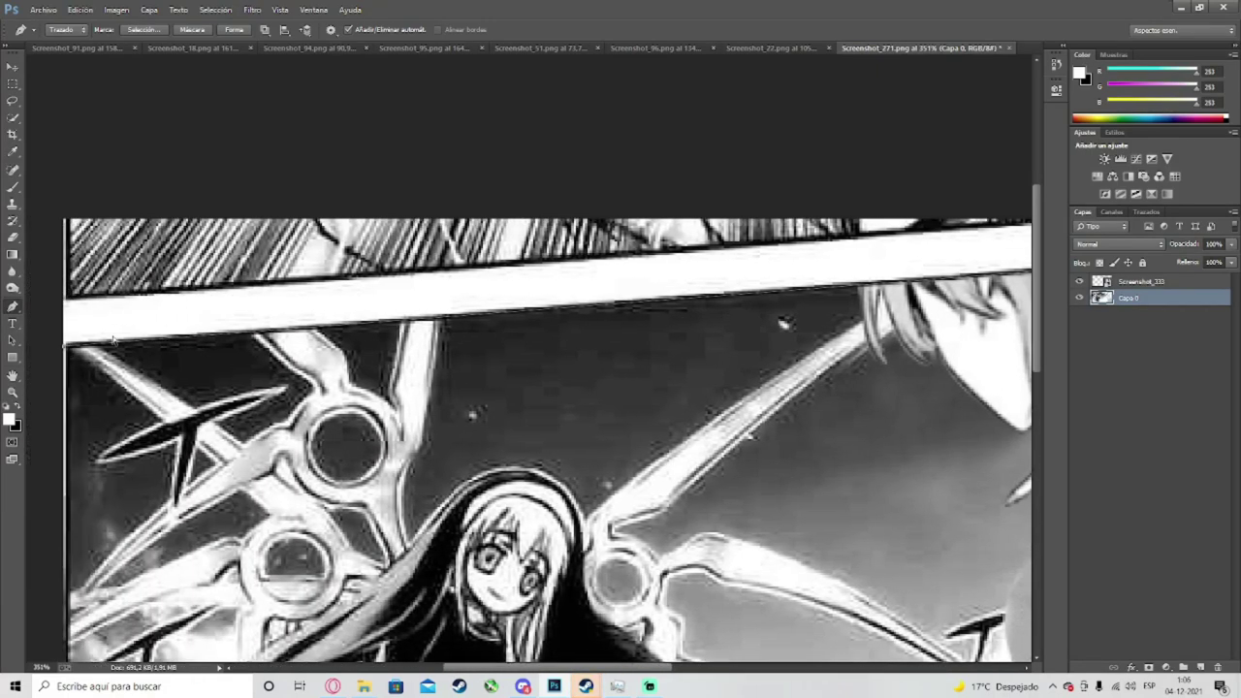
{"action": "scroll", "coordinate": [112, 349], "scroll_direction": "down", "scroll_amount": 3}
{"action": "scroll", "coordinate": [975, 163], "scroll_direction": "up", "scroll_amount": 3}
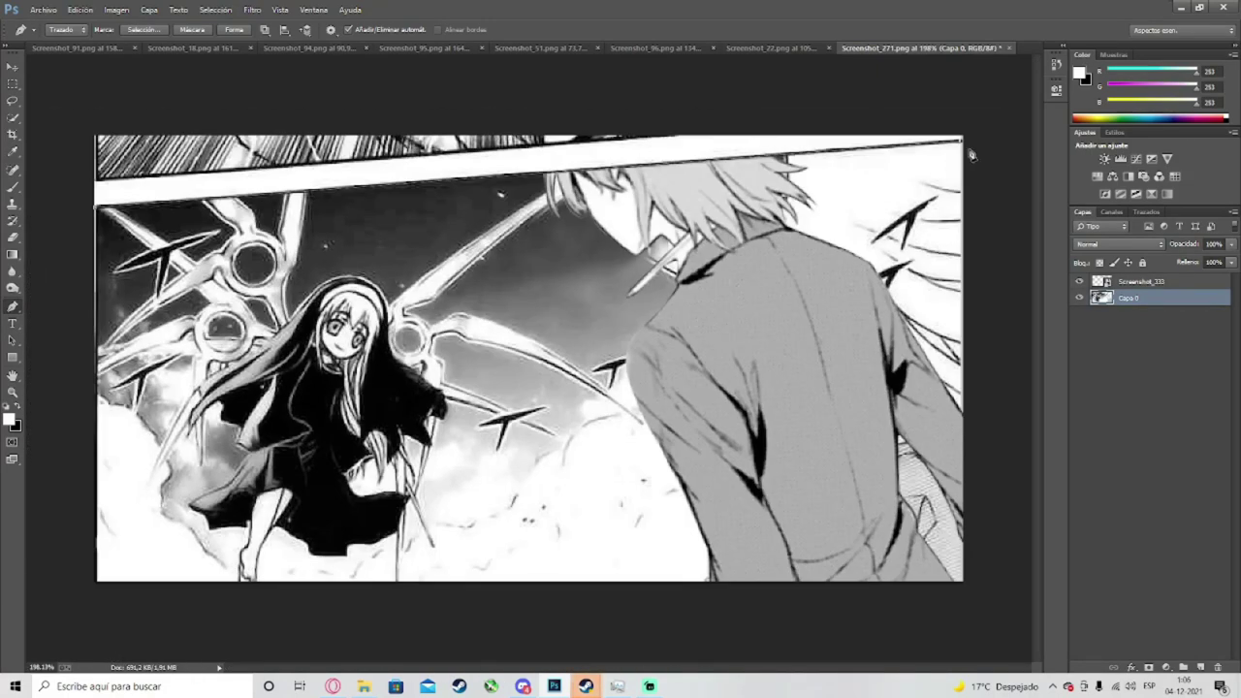
Step: Reposition the path's right-end anchor on the lower edge of the panel's border line
{"action": "scroll", "coordinate": [975, 163], "scroll_direction": "up", "scroll_amount": 5}
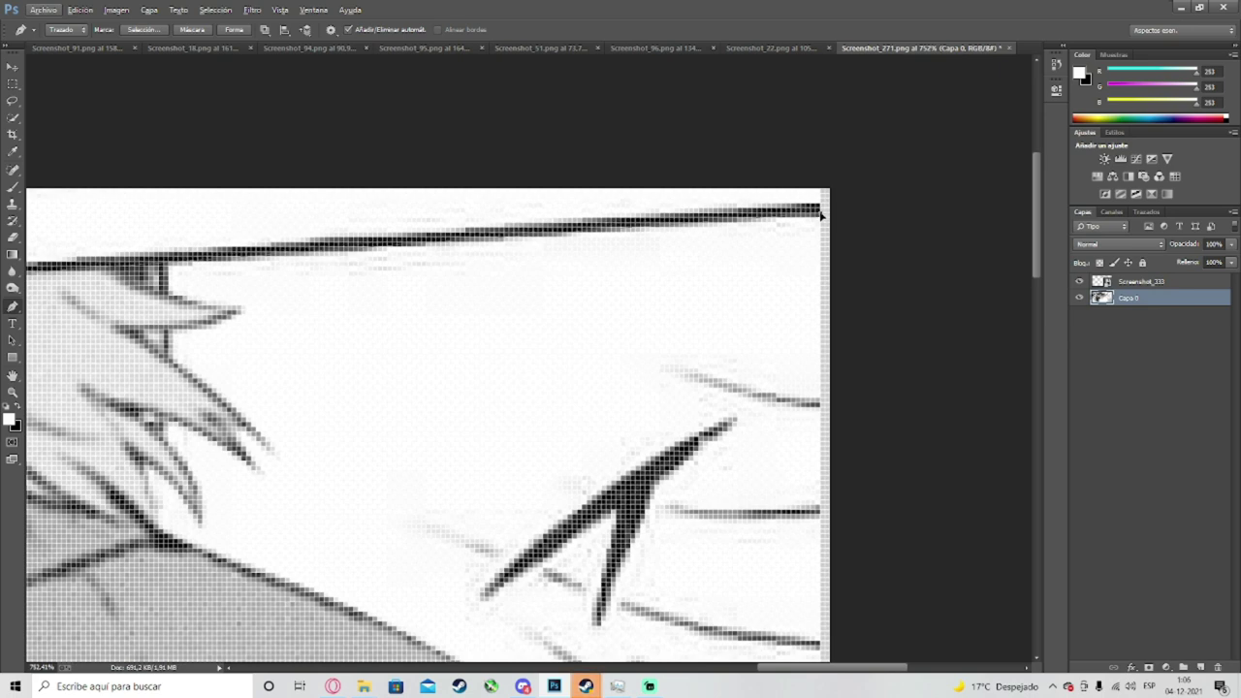
{"action": "scroll", "coordinate": [820, 215], "scroll_direction": "down", "scroll_amount": 3}
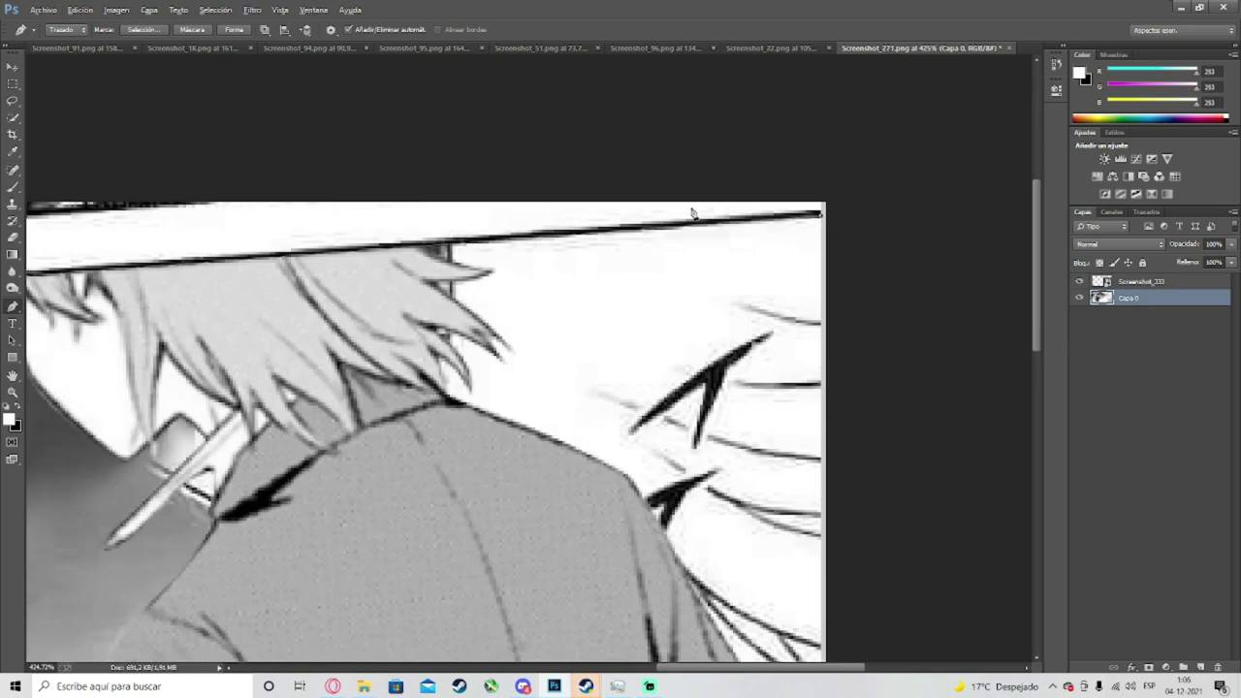
{"action": "scroll", "coordinate": [822, 215], "scroll_direction": "up", "scroll_amount": 6}
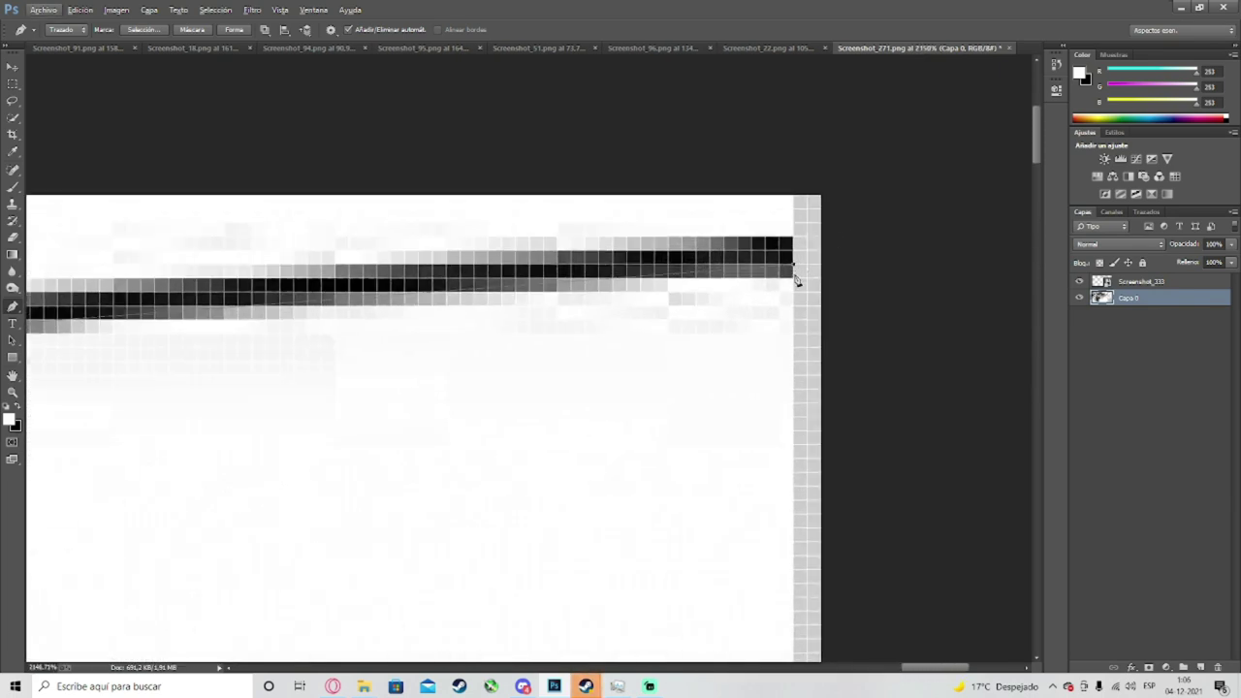
{"action": "scroll", "coordinate": [795, 279], "scroll_direction": "up", "scroll_amount": 1}
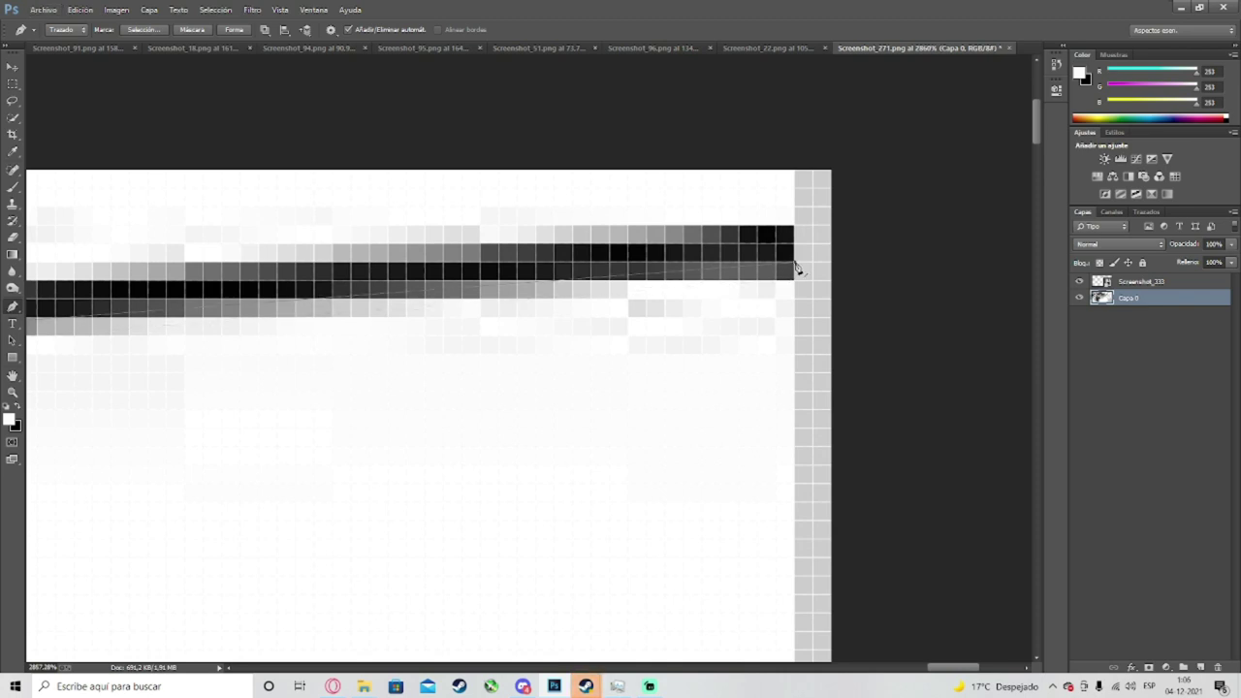
{"action": "mouse_move", "coordinate": [795, 263]}
{"action": "left_mouse_down"}
{"action": "mouse_move", "coordinate": [707, 243]}
{"action": "mouse_move", "coordinate": [471, 258]}
{"action": "mouse_move", "coordinate": [705, 166]}
{"action": "mouse_move", "coordinate": [799, 257]}
{"action": "left_mouse_up"}
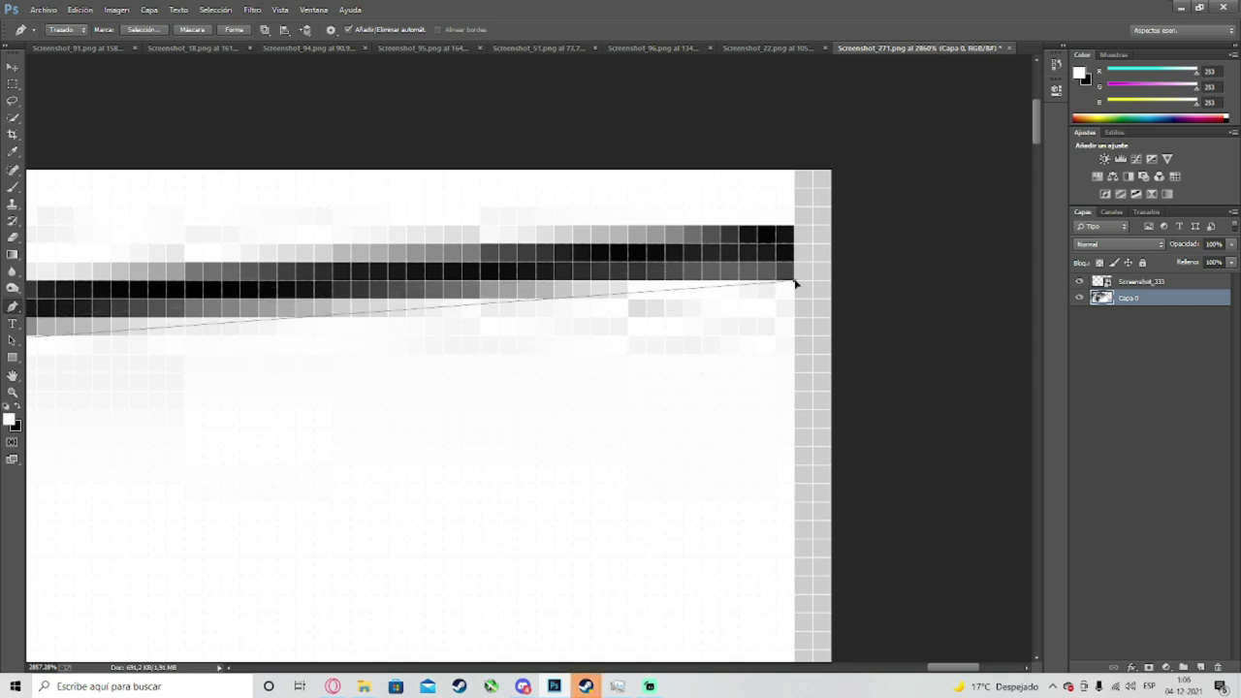
{"action": "left_click", "coordinate": [793, 281]}
Step: Add an anchor to the path between the cut-out's hair and the right end, and fit it to the border line's lower edge
{"action": "scroll", "coordinate": [789, 289], "scroll_direction": "down", "scroll_amount": 4}
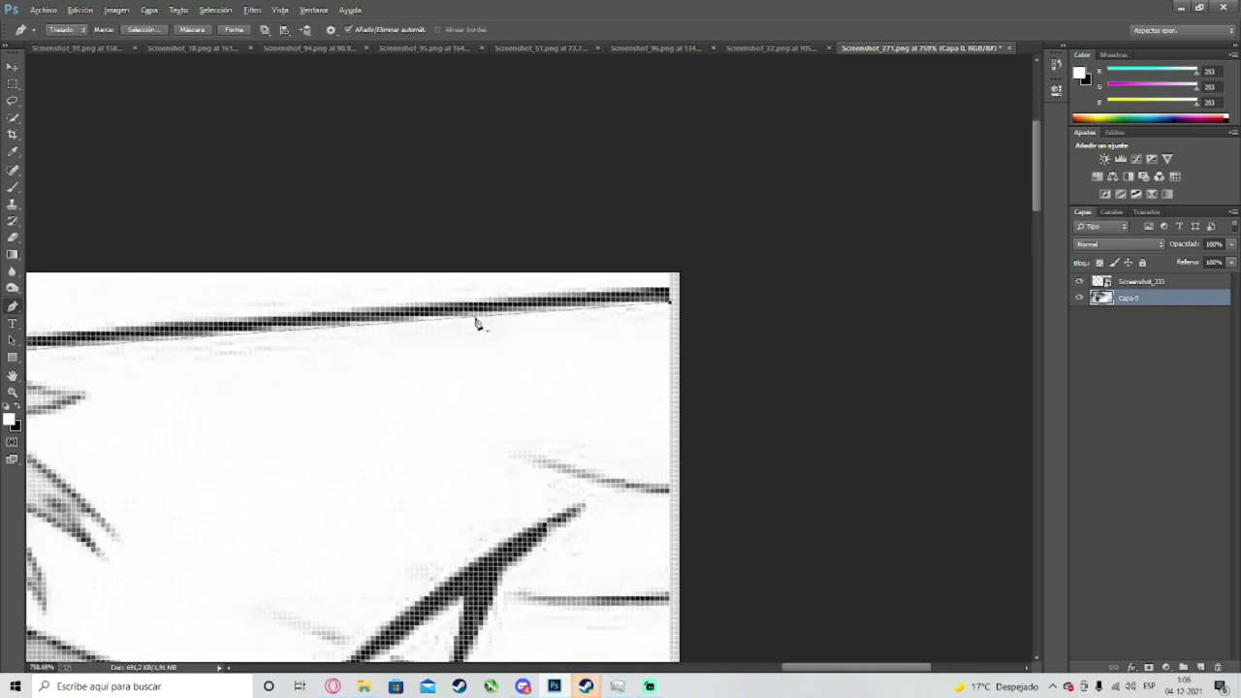
{"action": "scroll", "coordinate": [477, 320], "scroll_direction": "left", "scroll_amount": 2}
{"action": "left_click_drag", "start_coordinate": [477, 321], "coordinate": [612, 328]}
{"action": "left_click", "coordinate": [603, 335]}
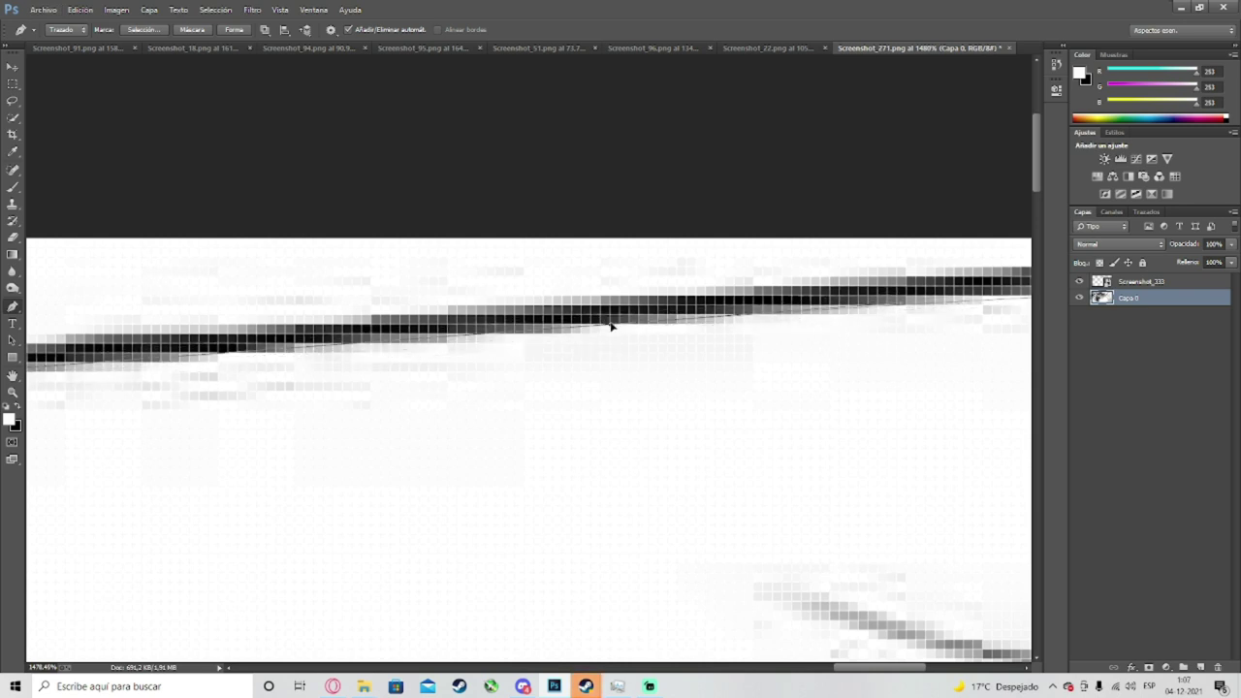
Step: Examine how closely the path follows the panel's border line at its right and left ends
{"action": "scroll", "coordinate": [571, 375], "scroll_direction": "down", "scroll_amount": 8}
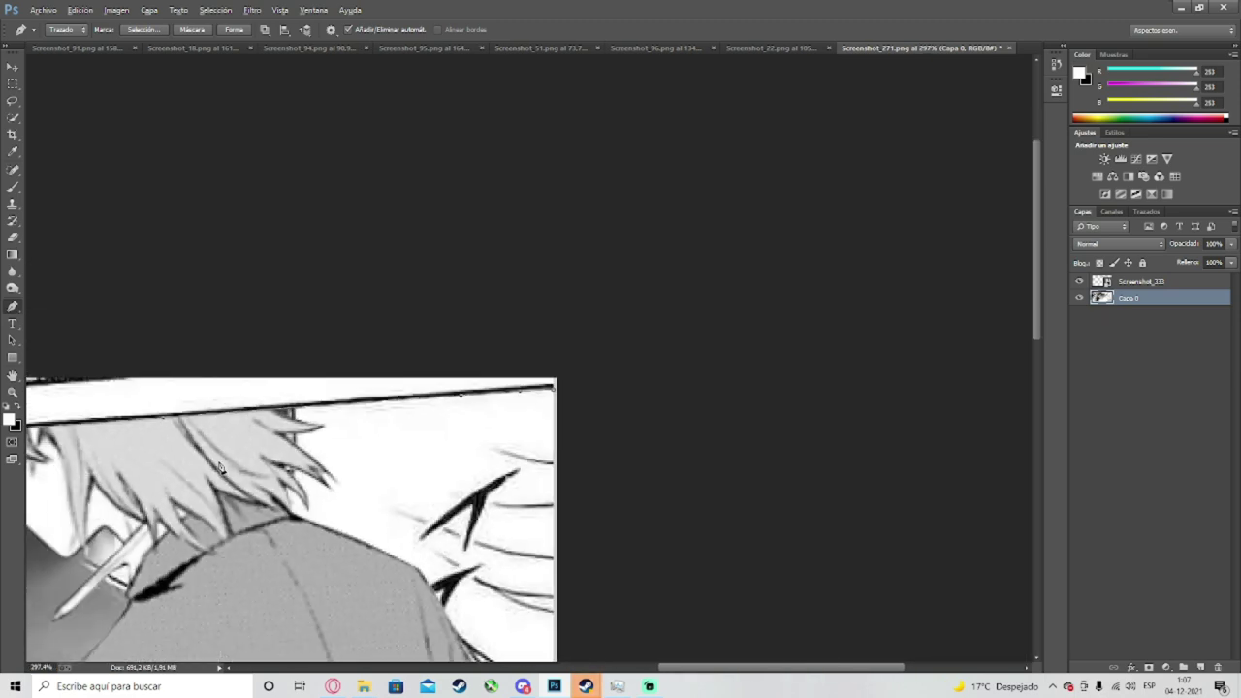
{"action": "scroll", "coordinate": [310, 233], "scroll_direction": "up", "scroll_amount": 4}
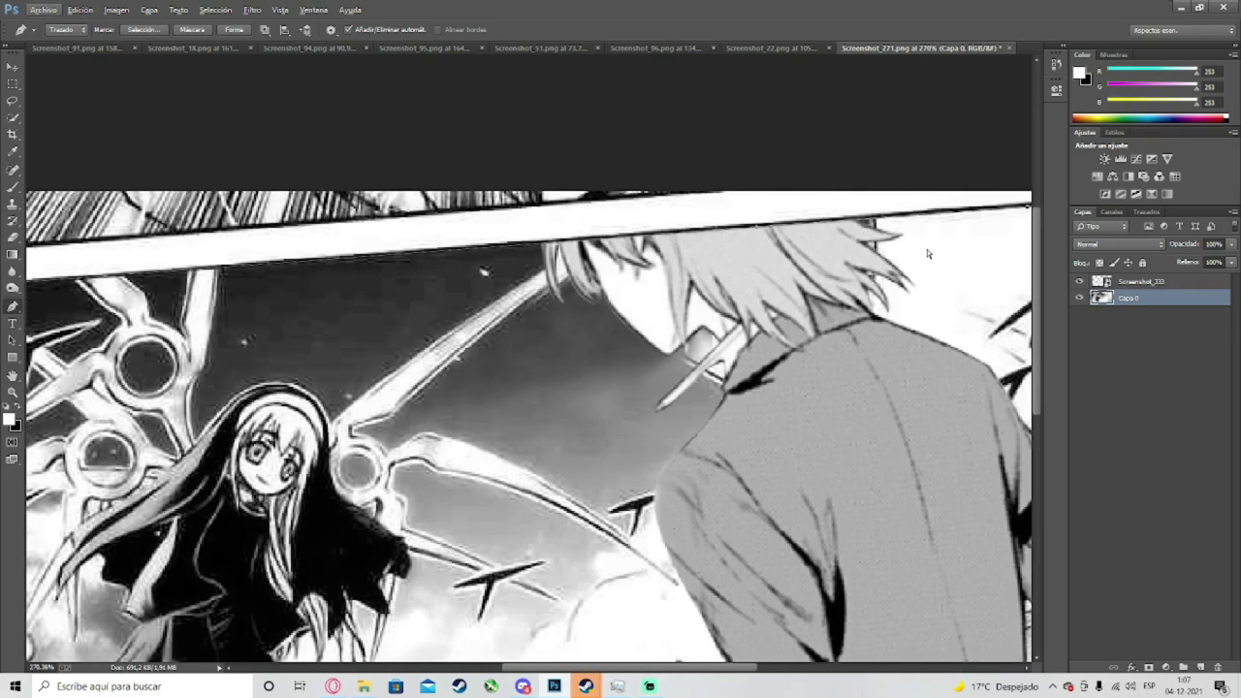
{"action": "scroll", "coordinate": [984, 206], "scroll_direction": "up", "scroll_amount": 8}
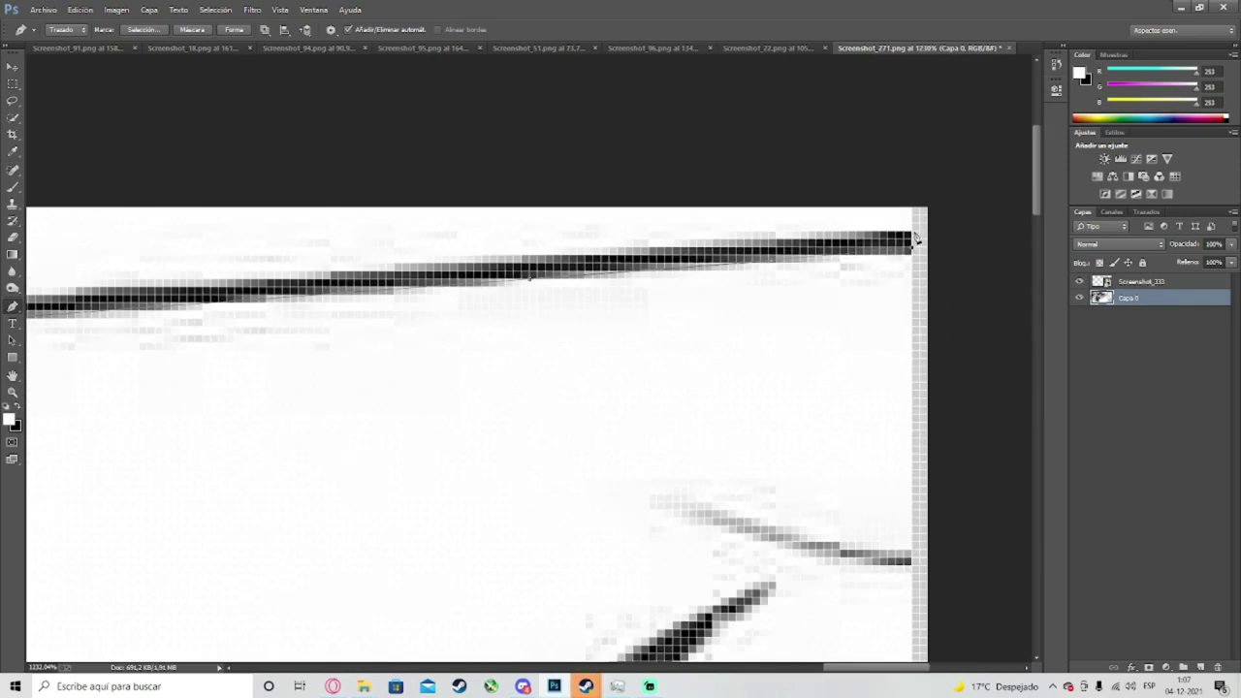
{"action": "scroll", "coordinate": [913, 243], "scroll_direction": "down", "scroll_amount": 6}
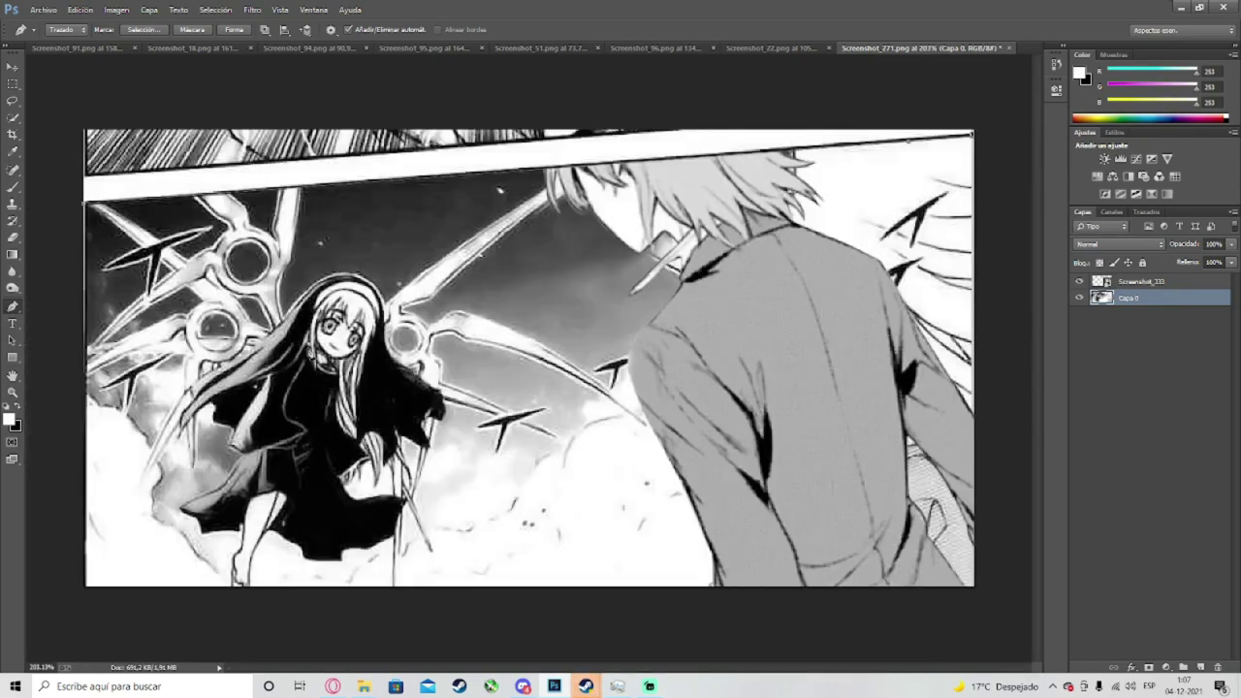
{"action": "scroll", "coordinate": [50, 187], "scroll_direction": "up", "scroll_amount": 4}
{"action": "scroll", "coordinate": [50, 187], "scroll_direction": "up", "scroll_amount": 3}
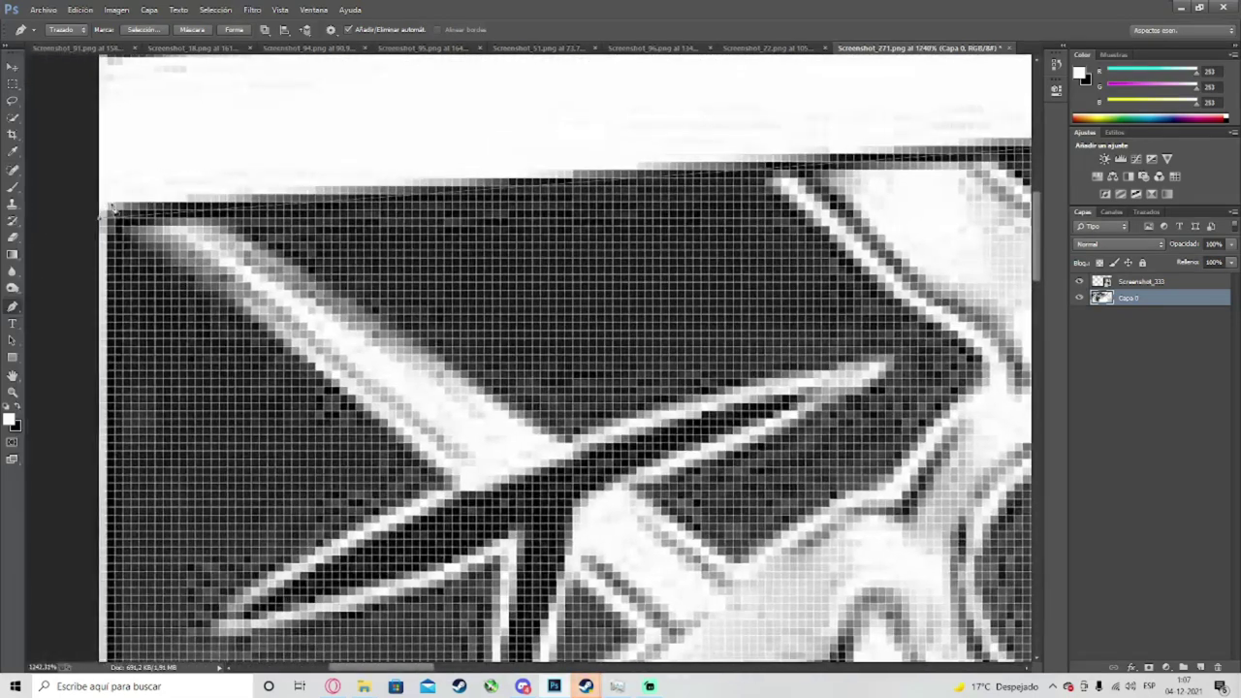
{"action": "scroll", "coordinate": [243, 215], "scroll_direction": "down", "scroll_amount": 3}
{"action": "scroll", "coordinate": [479, 155], "scroll_direction": "up", "scroll_amount": 3}
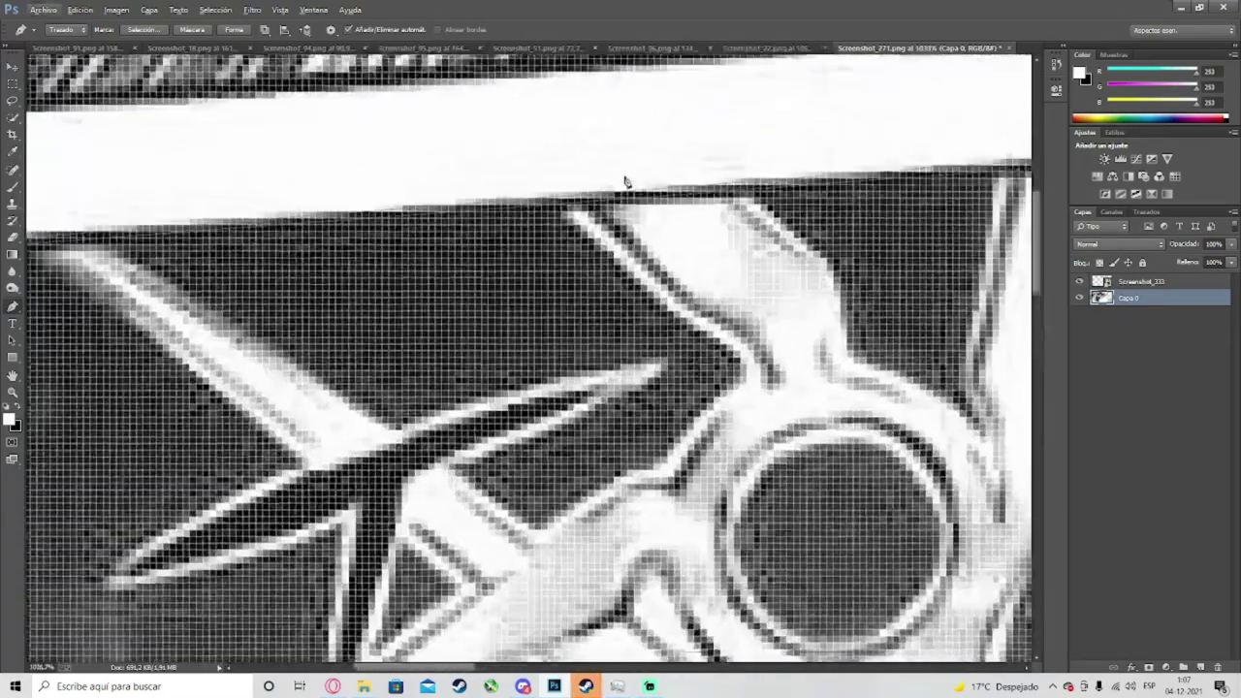
Step: Inspect the path along the border line's full length, from the winged weapon past the cut-out's hair to the image's right corner
{"action": "scroll", "coordinate": [632, 178], "scroll_direction": "right", "scroll_amount": 5}
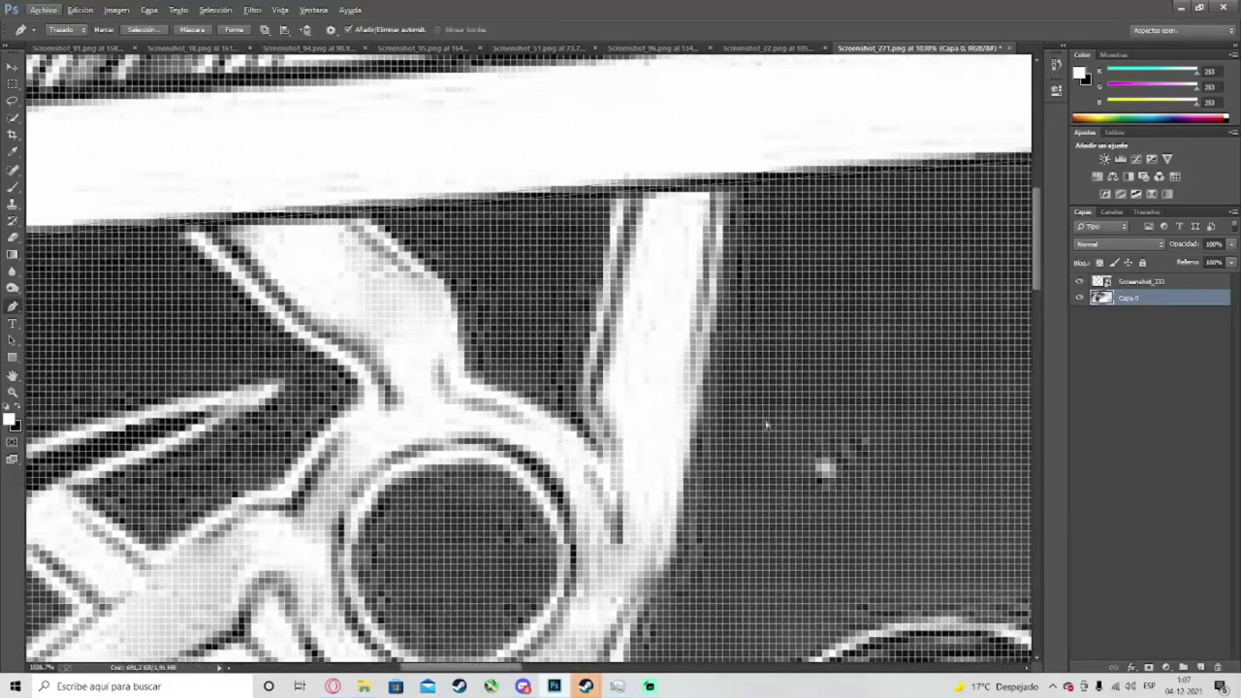
{"action": "scroll", "coordinate": [523, 669], "scroll_direction": "right", "scroll_amount": 8}
{"action": "scroll", "coordinate": [658, 493], "scroll_direction": "up", "scroll_amount": 3}
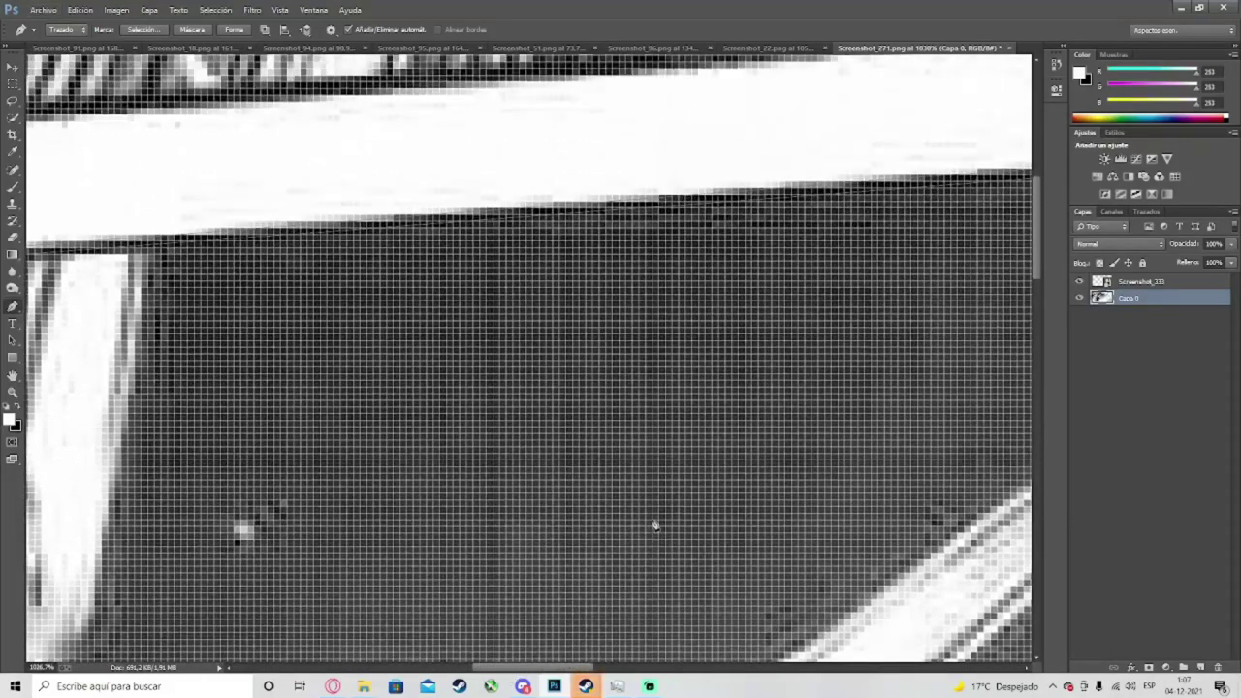
{"action": "scroll", "coordinate": [659, 493], "scroll_direction": "right", "scroll_amount": 5}
{"action": "scroll", "coordinate": [662, 465], "scroll_direction": "down", "scroll_amount": 2}
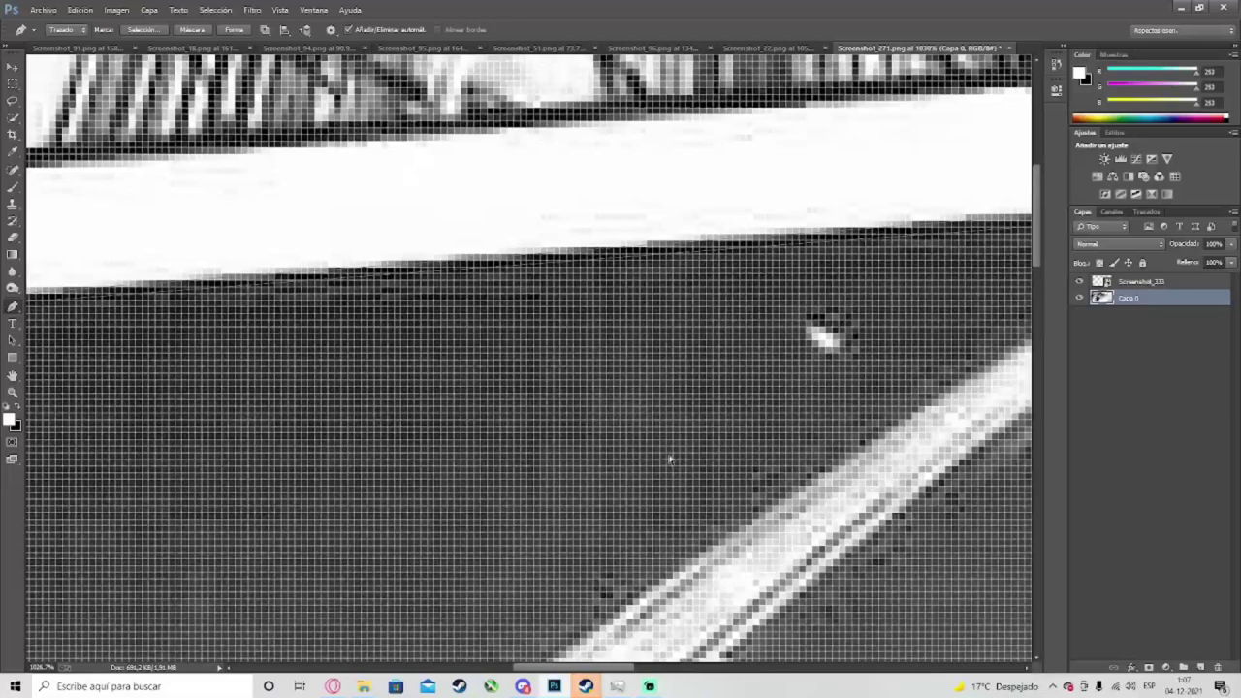
{"action": "scroll", "coordinate": [695, 417], "scroll_direction": "up", "scroll_amount": 2}
{"action": "scroll", "coordinate": [717, 408], "scroll_direction": "right", "scroll_amount": 4}
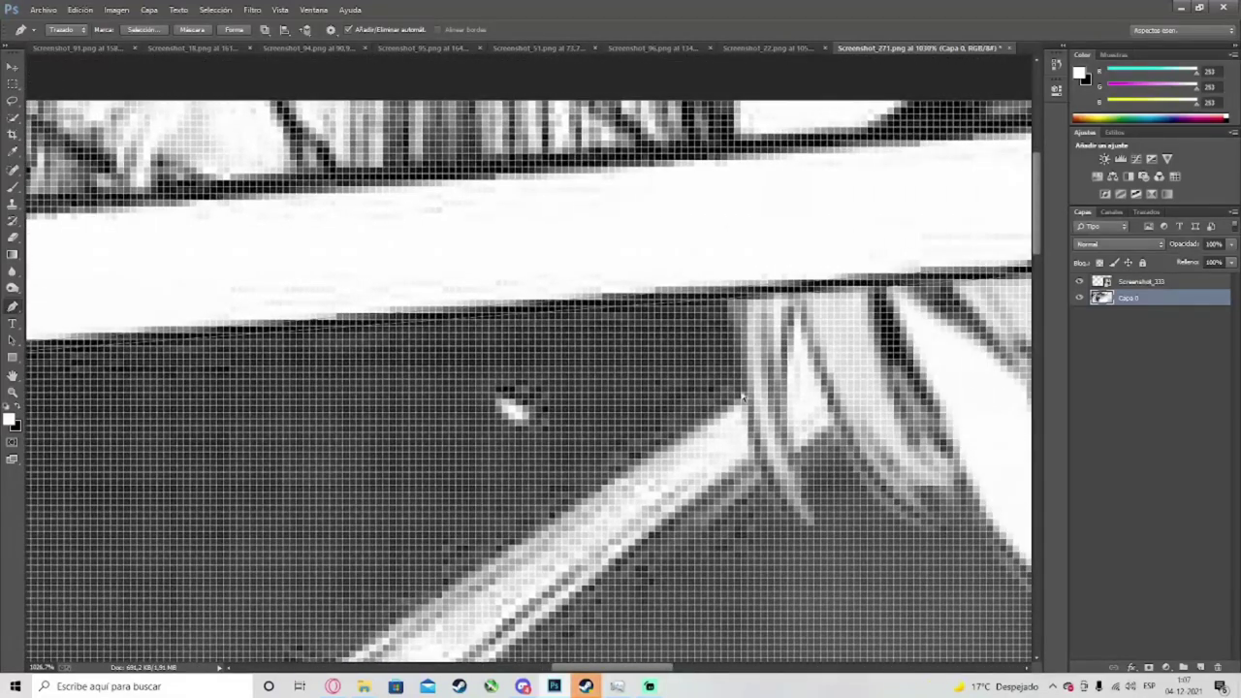
{"action": "scroll", "coordinate": [732, 403], "scroll_direction": "down", "scroll_amount": 6}
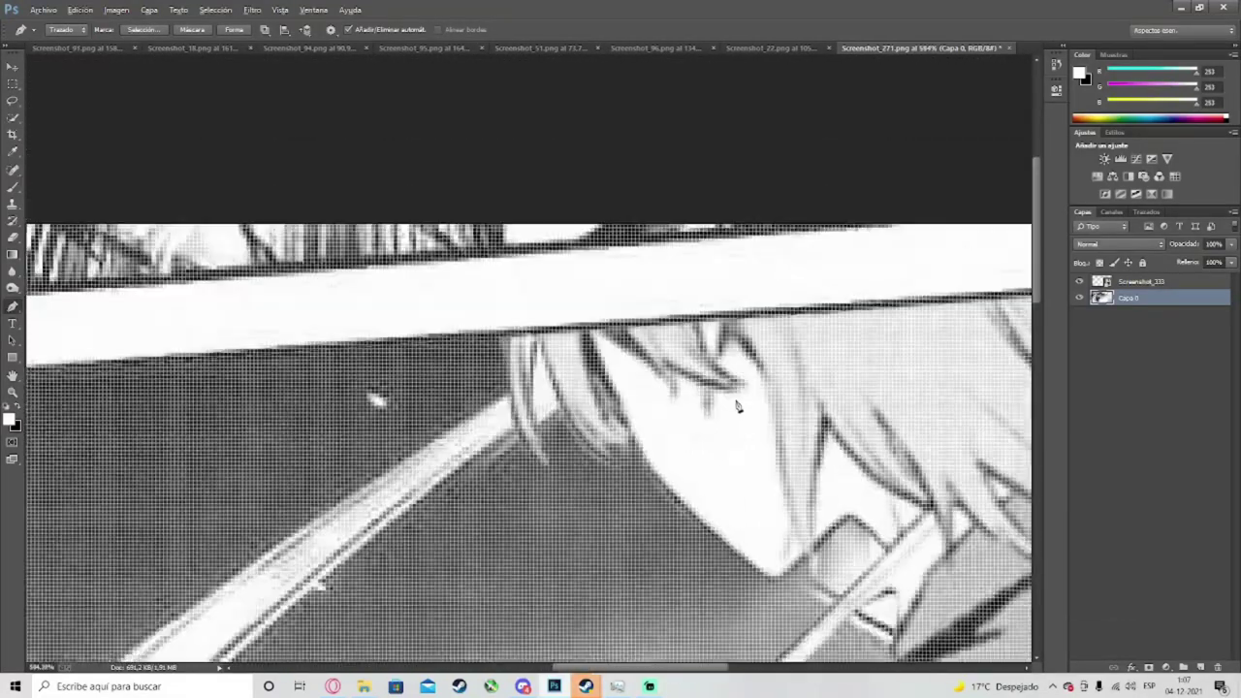
{"action": "scroll", "coordinate": [740, 400], "scroll_direction": "down", "scroll_amount": 3}
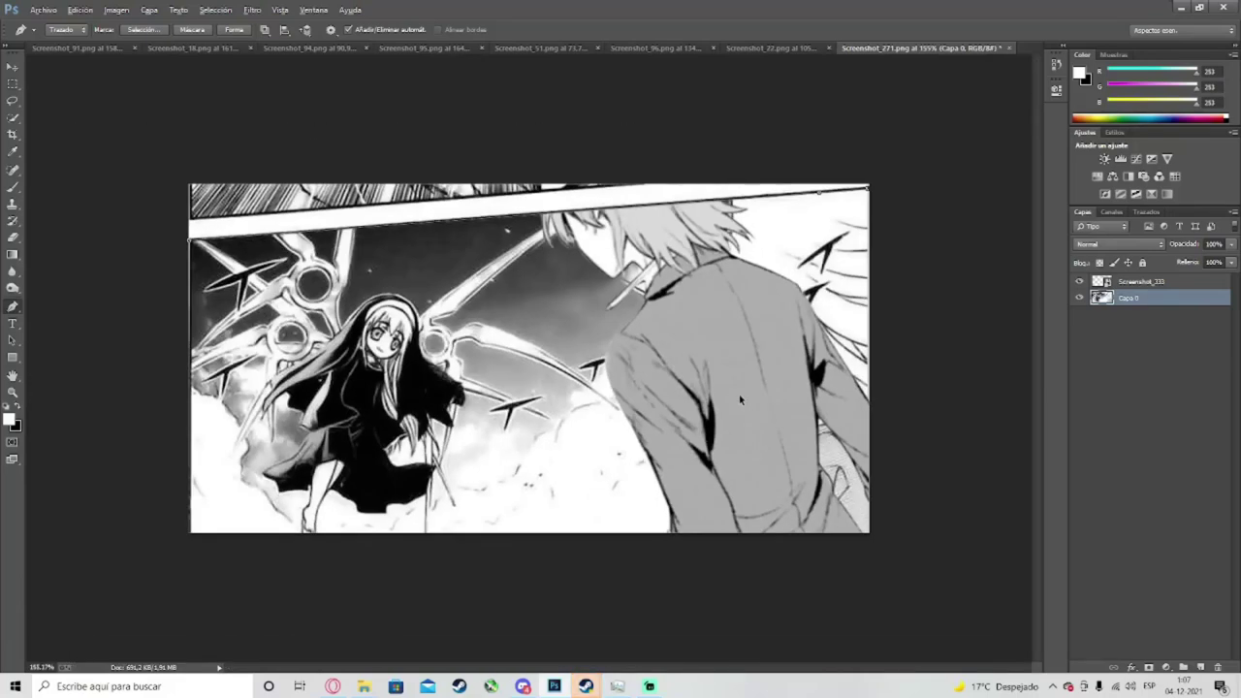
{"action": "scroll", "coordinate": [930, 184], "scroll_direction": "up", "scroll_amount": 3}
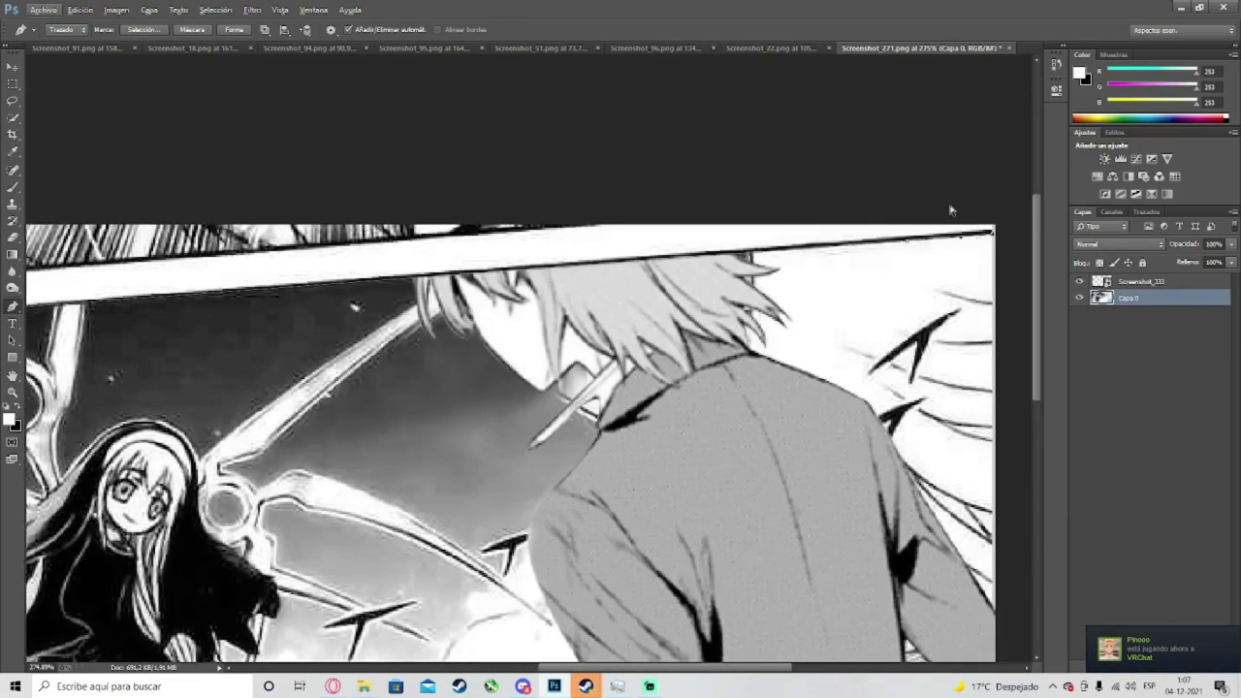
{"action": "scroll", "coordinate": [930, 233], "scroll_direction": "up", "scroll_amount": 5}
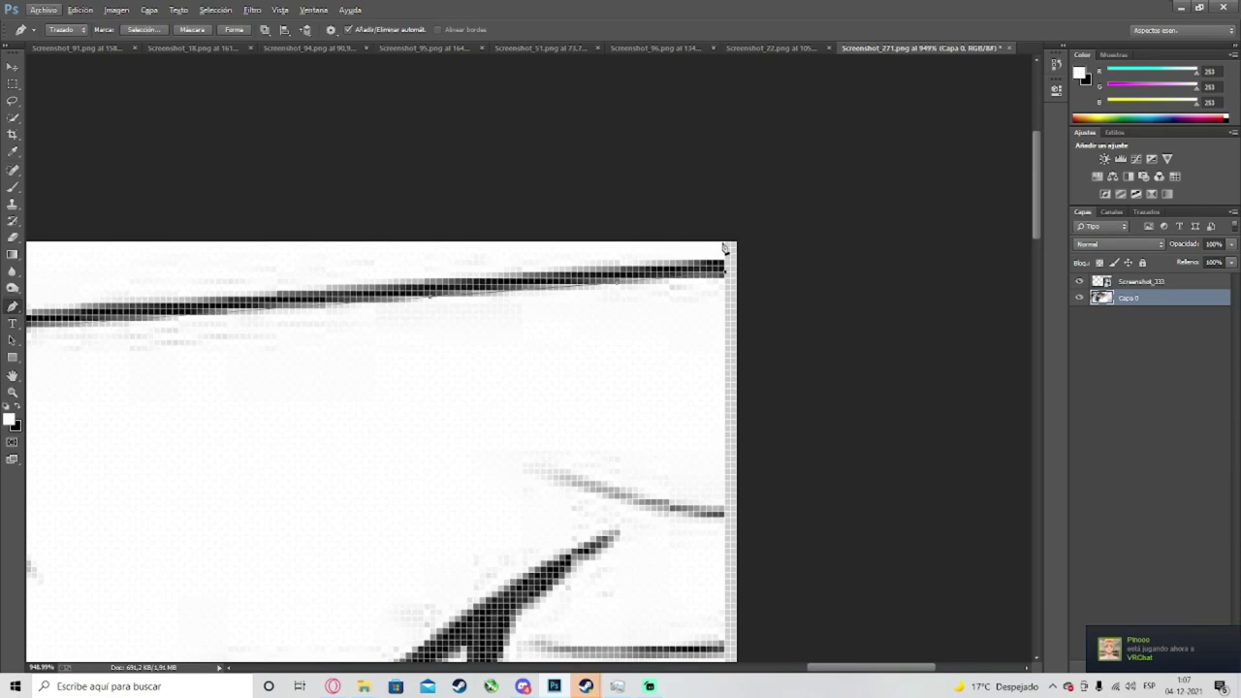
{"action": "scroll", "coordinate": [724, 248], "scroll_direction": "down", "scroll_amount": 5}
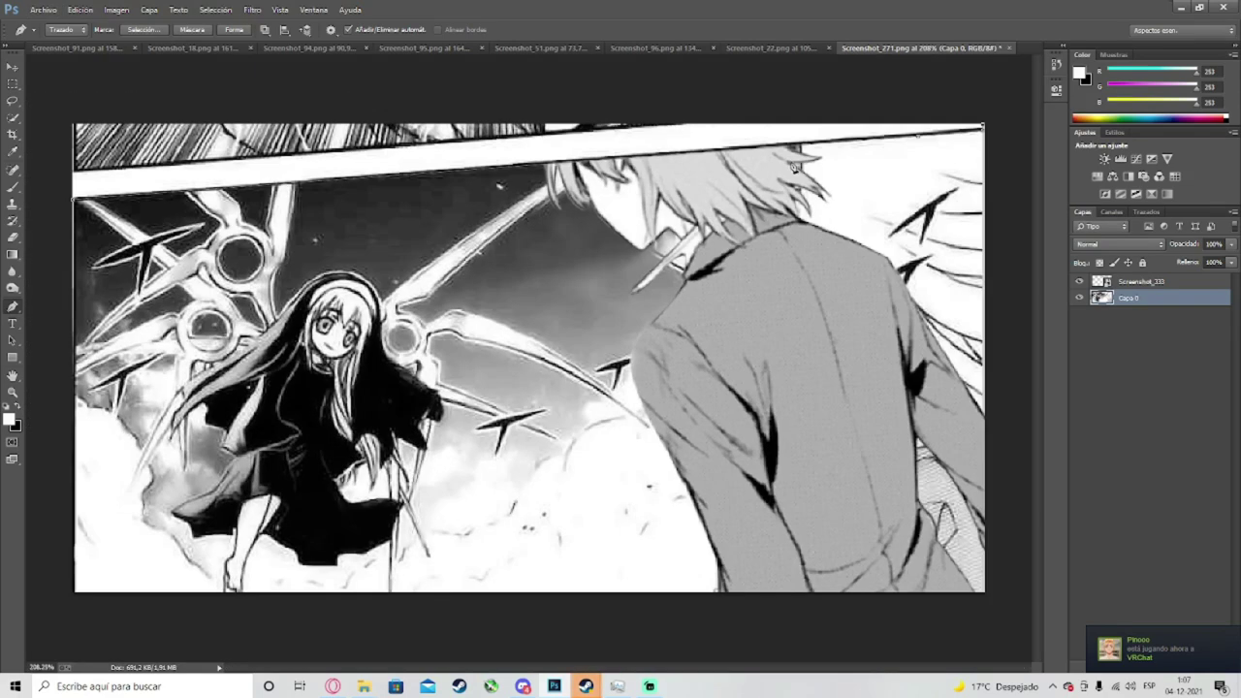
Step: Extend the path outside the canvas around the strip above the border line and close it at the image's left edge
{"action": "left_click", "coordinate": [980, 86]}
{"action": "left_click", "coordinate": [712, 79]}
{"action": "left_click", "coordinate": [397, 98]}
{"action": "left_click", "coordinate": [188, 98]}
{"action": "left_click", "coordinate": [105, 103]}
{"action": "left_click", "coordinate": [63, 103]}
{"action": "left_click", "coordinate": [41, 192]}
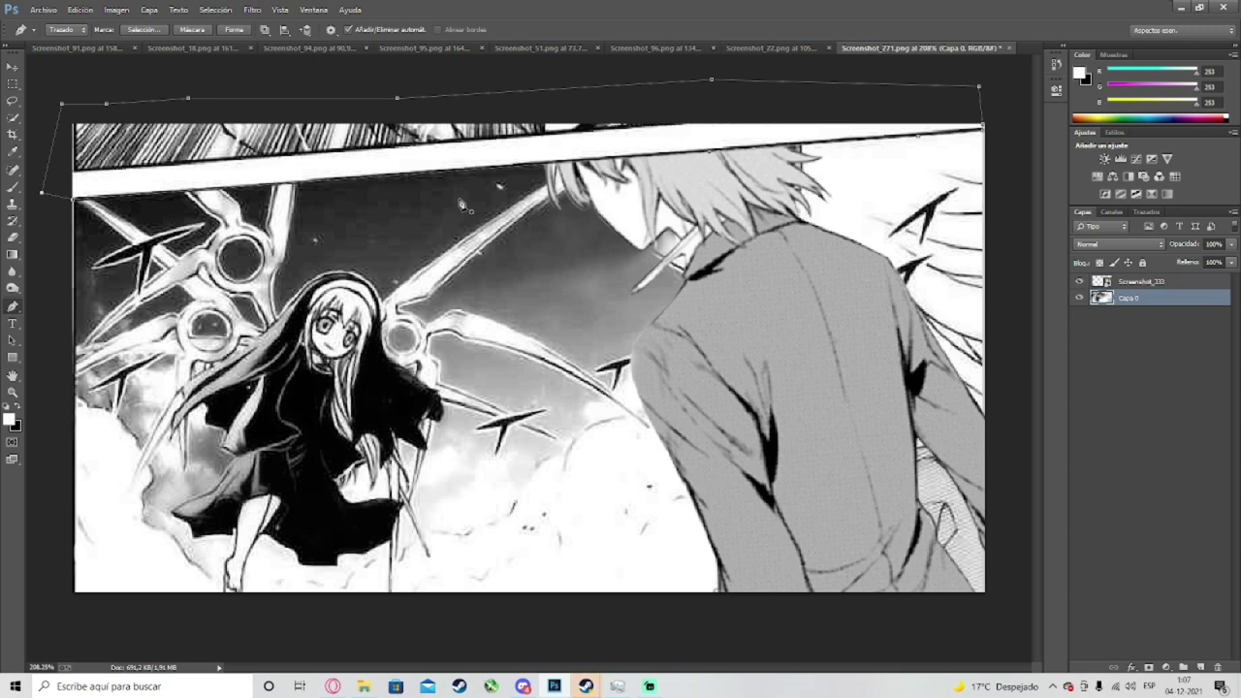
{"action": "scroll", "coordinate": [806, 145], "scroll_direction": "down", "scroll_amount": 4}
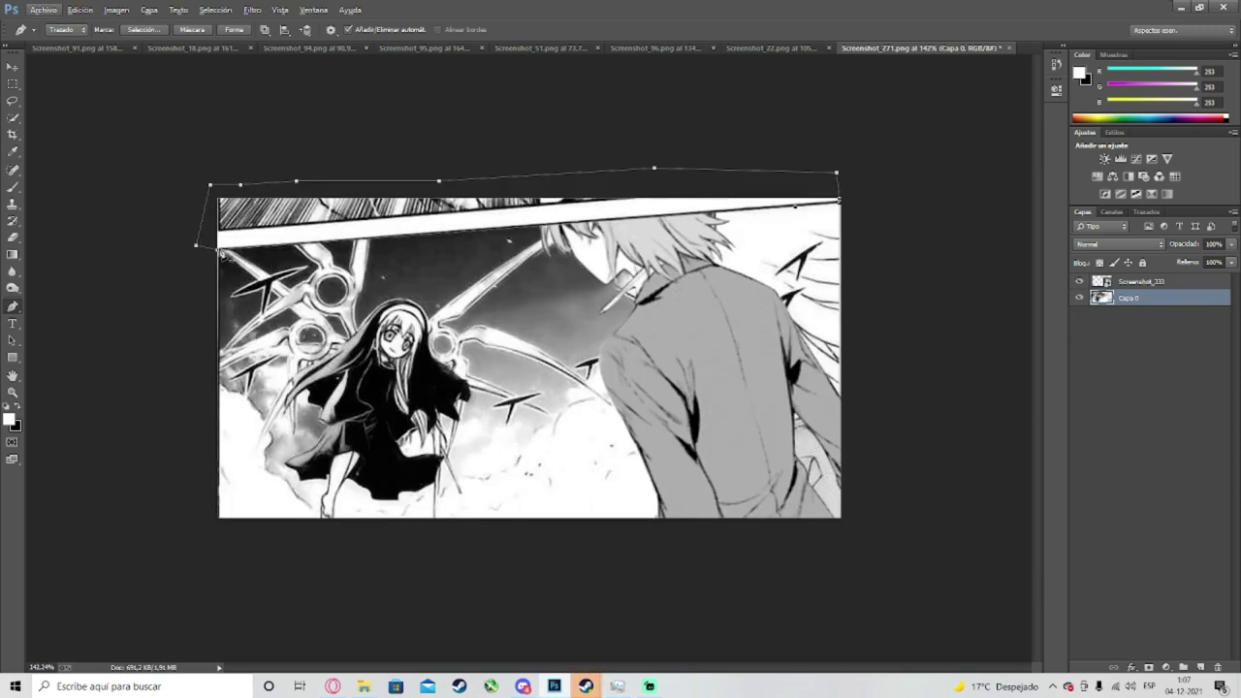
{"action": "scroll", "coordinate": [221, 254], "scroll_direction": "up", "scroll_amount": 3}
{"action": "scroll", "coordinate": [554, 309], "scroll_direction": "down", "scroll_amount": 3}
{"action": "key", "text": "alt"}
{"action": "right_click", "coordinate": [743, 182]}
{"action": "right_click", "coordinate": [560, 250]}
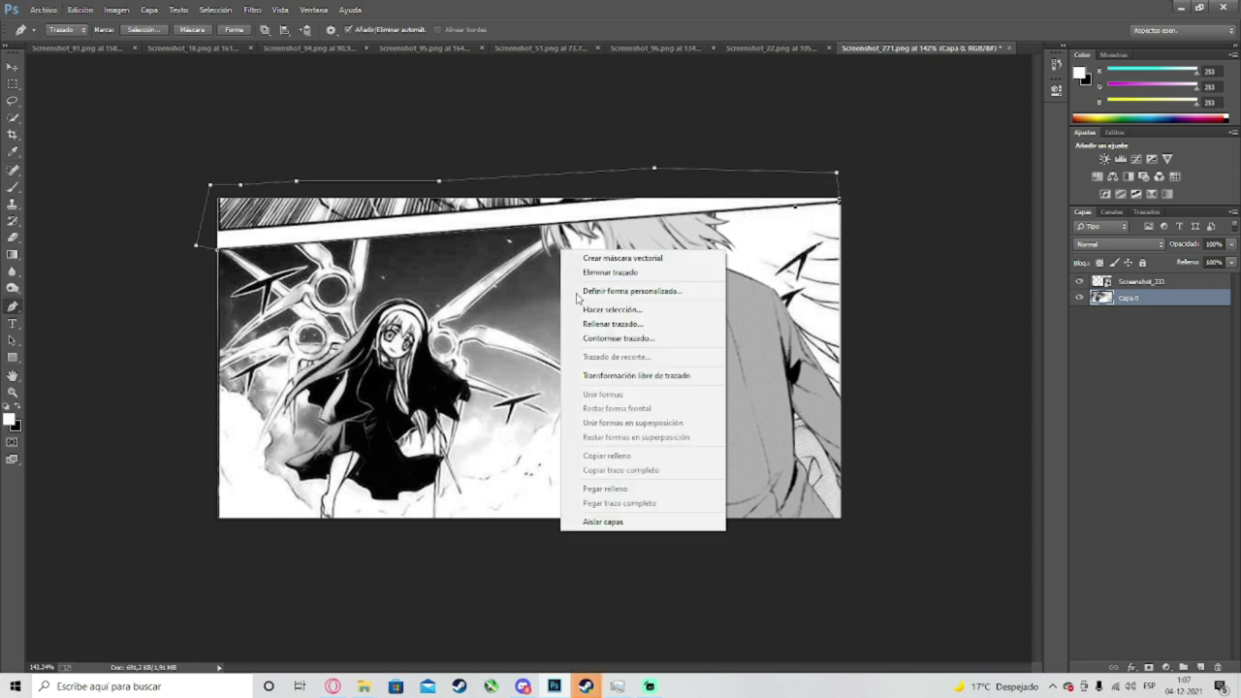
{"action": "left_click", "coordinate": [1107, 299]}
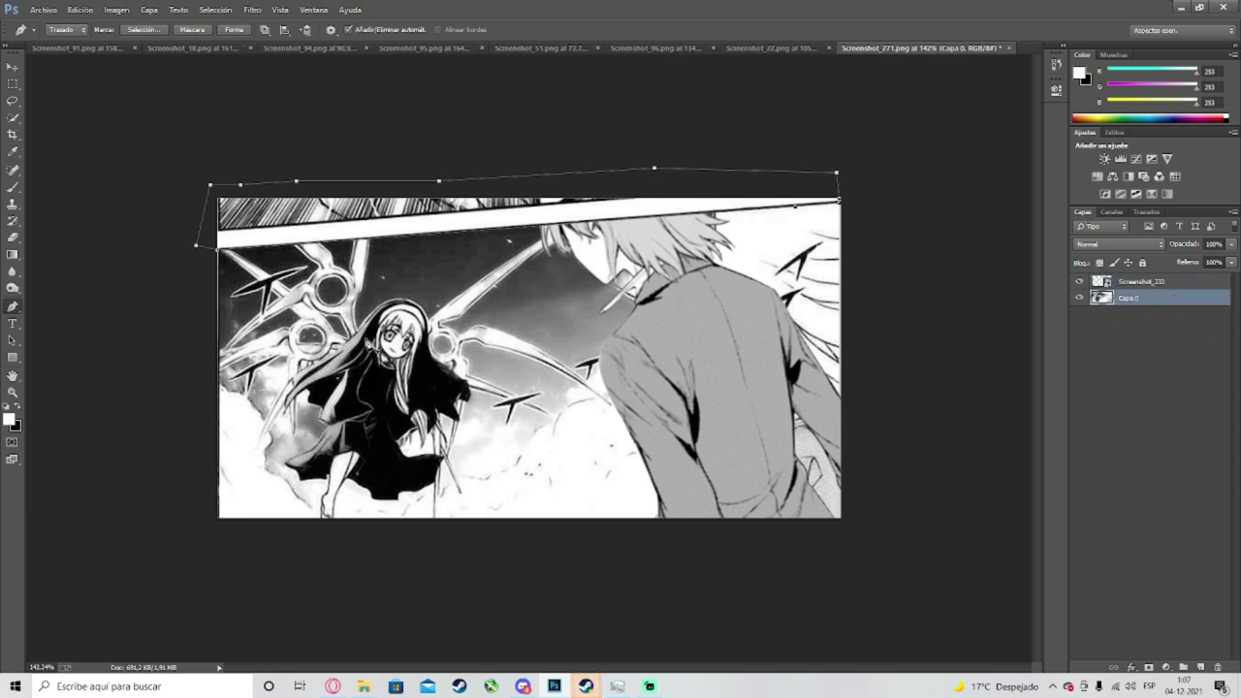
{"action": "left_click", "coordinate": [1143, 282]}
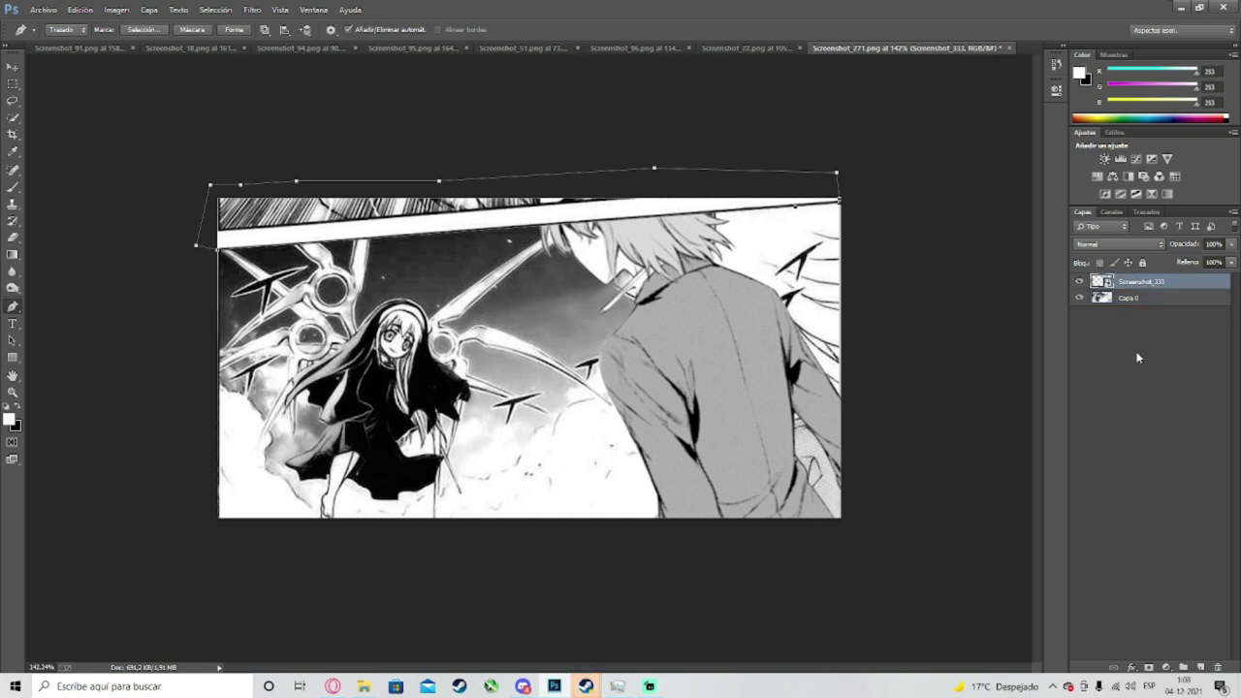
{"action": "left_click", "coordinate": [1139, 297]}
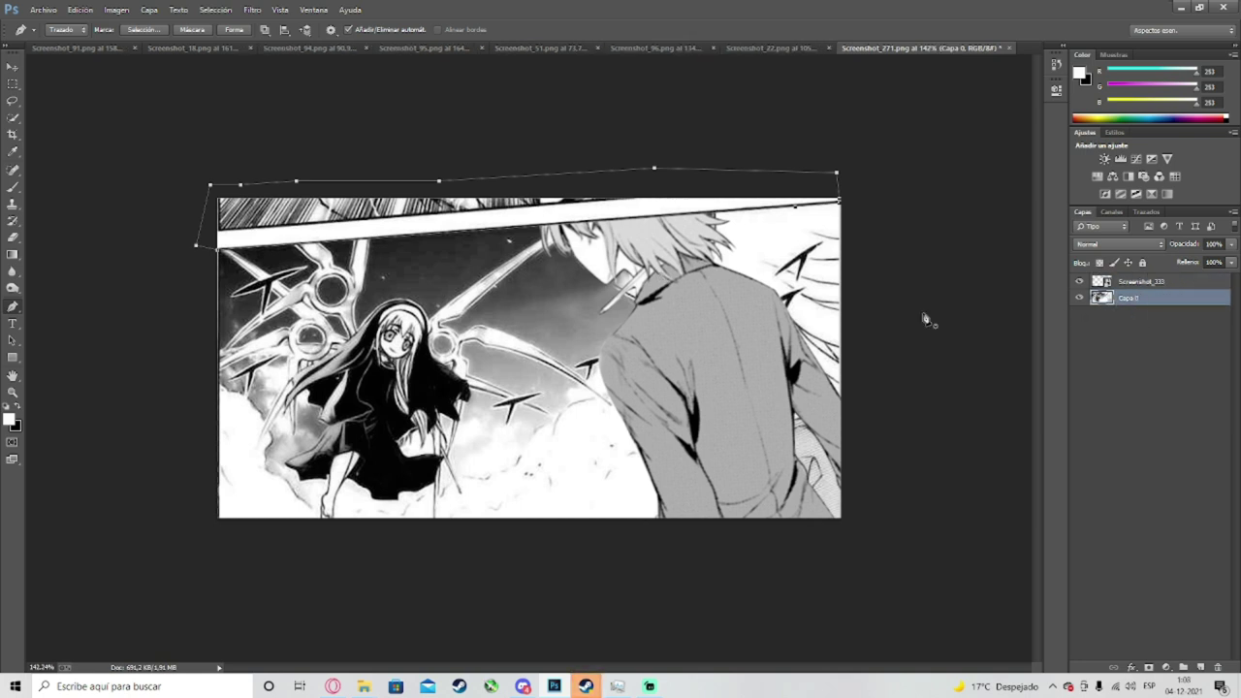
Step: Convert the closed path into a new anti-aliased selection on the Capa 0 layer
{"action": "right_click", "coordinate": [301, 225]}
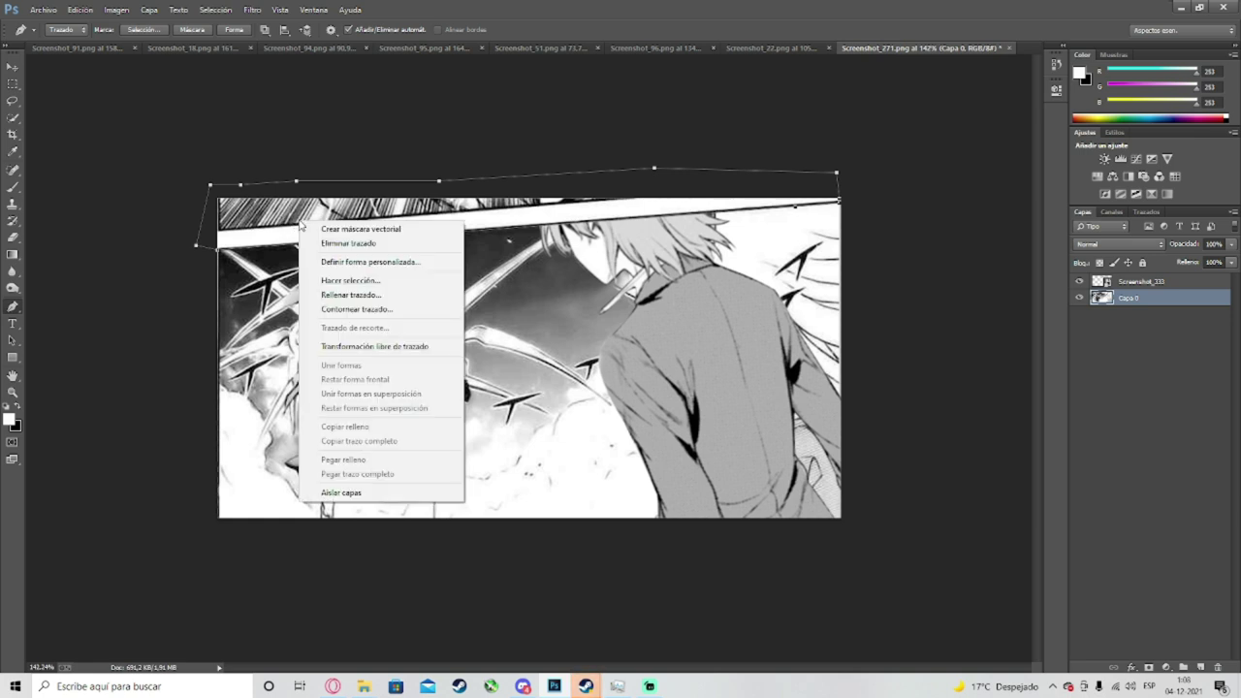
{"action": "left_click", "coordinate": [323, 281]}
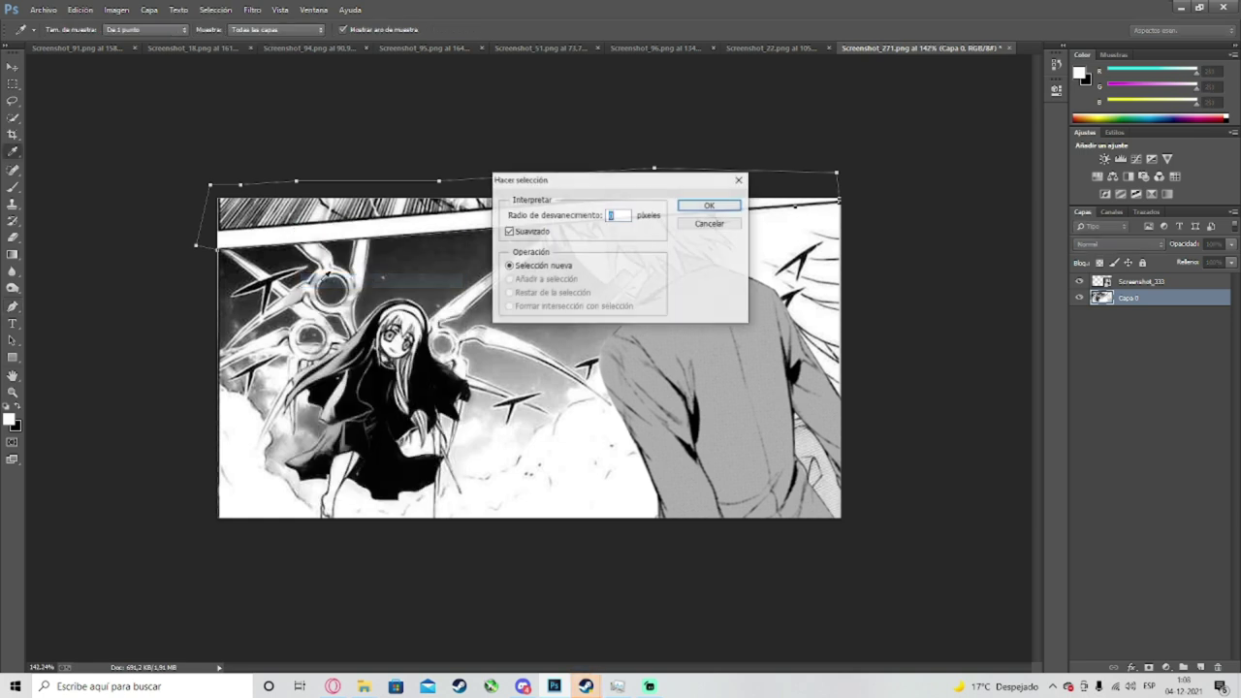
{"action": "left_click", "coordinate": [718, 207]}
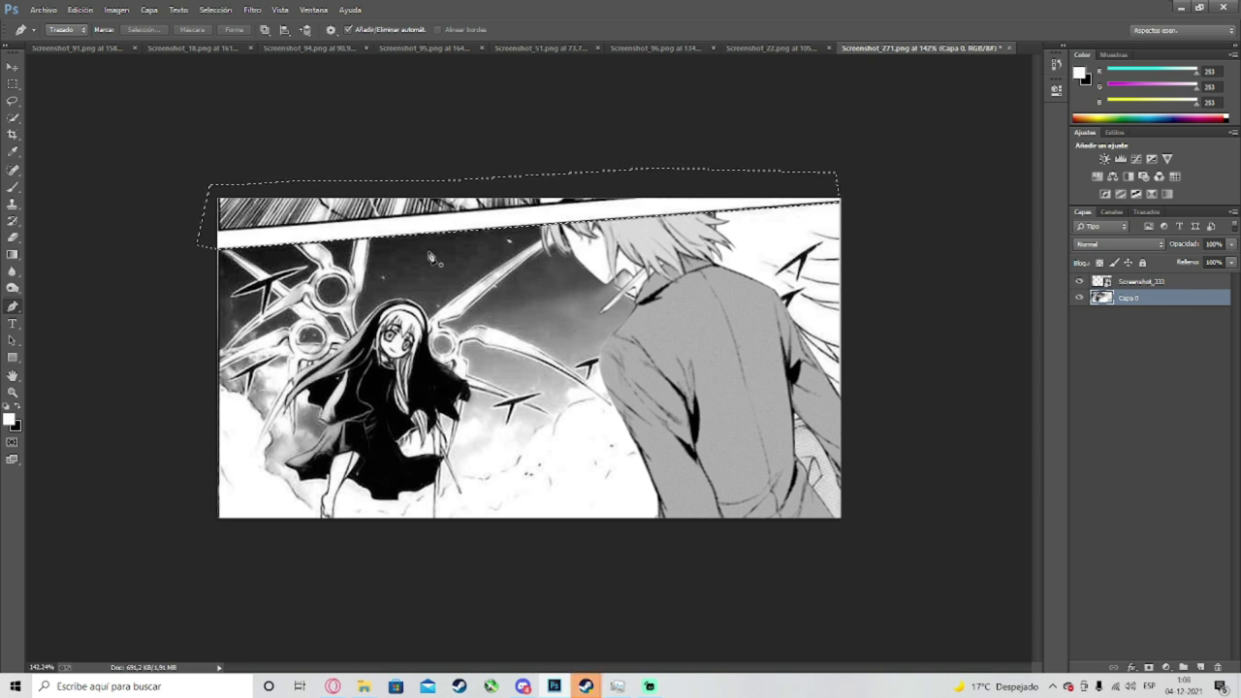
Step: Try deleting the selected strip above the border line from Capa 0, and undo the deletion
{"action": "left_click", "coordinate": [12, 67]}
{"action": "left_click_drag", "start_coordinate": [240, 215], "coordinate": [283, 216]}
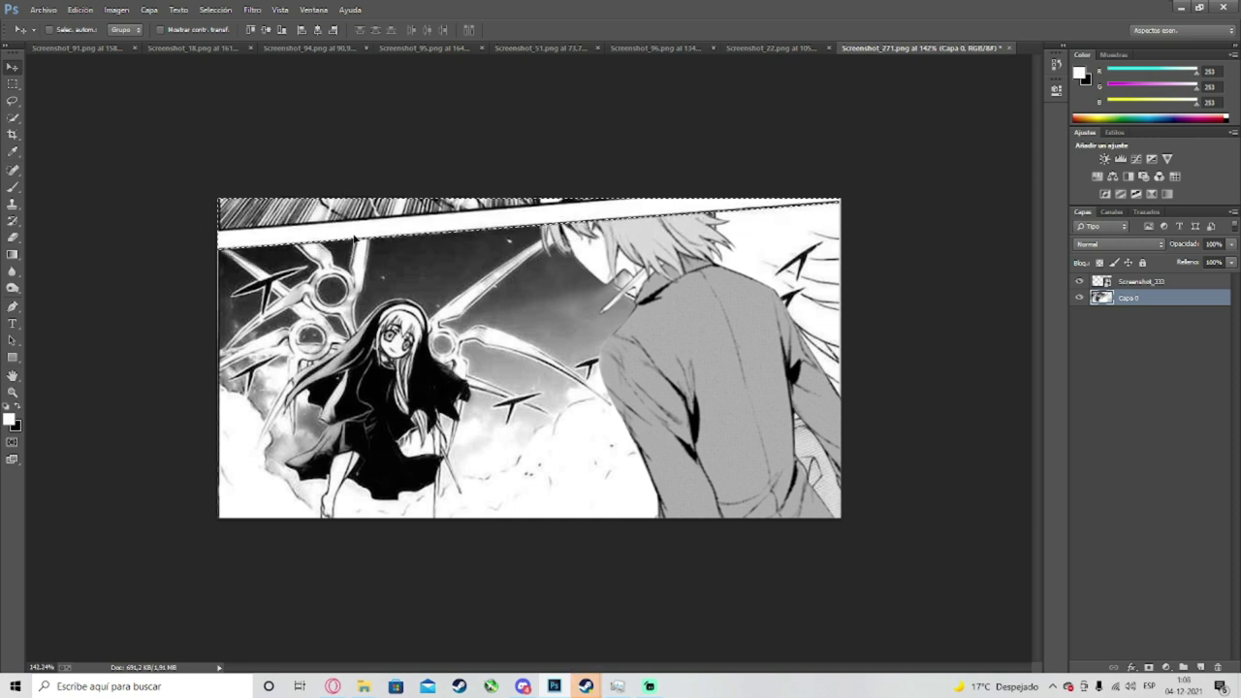
{"action": "key", "text": "Delete"}
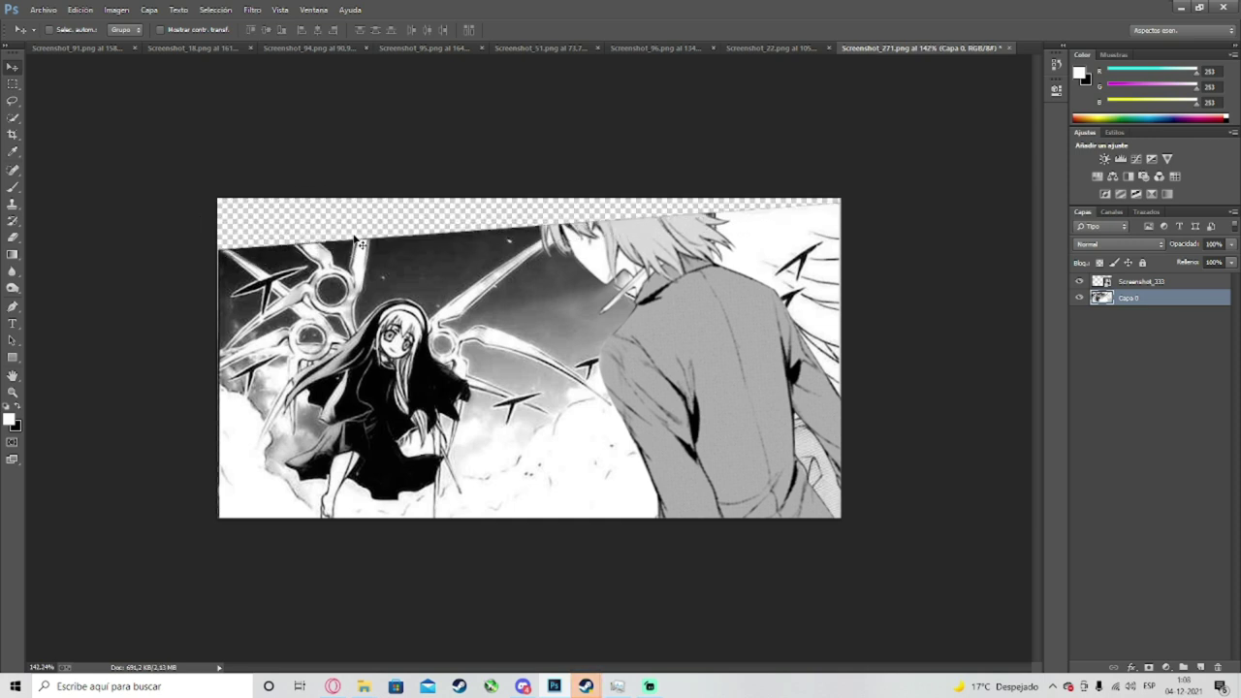
{"action": "key", "text": "ctrl+z"}
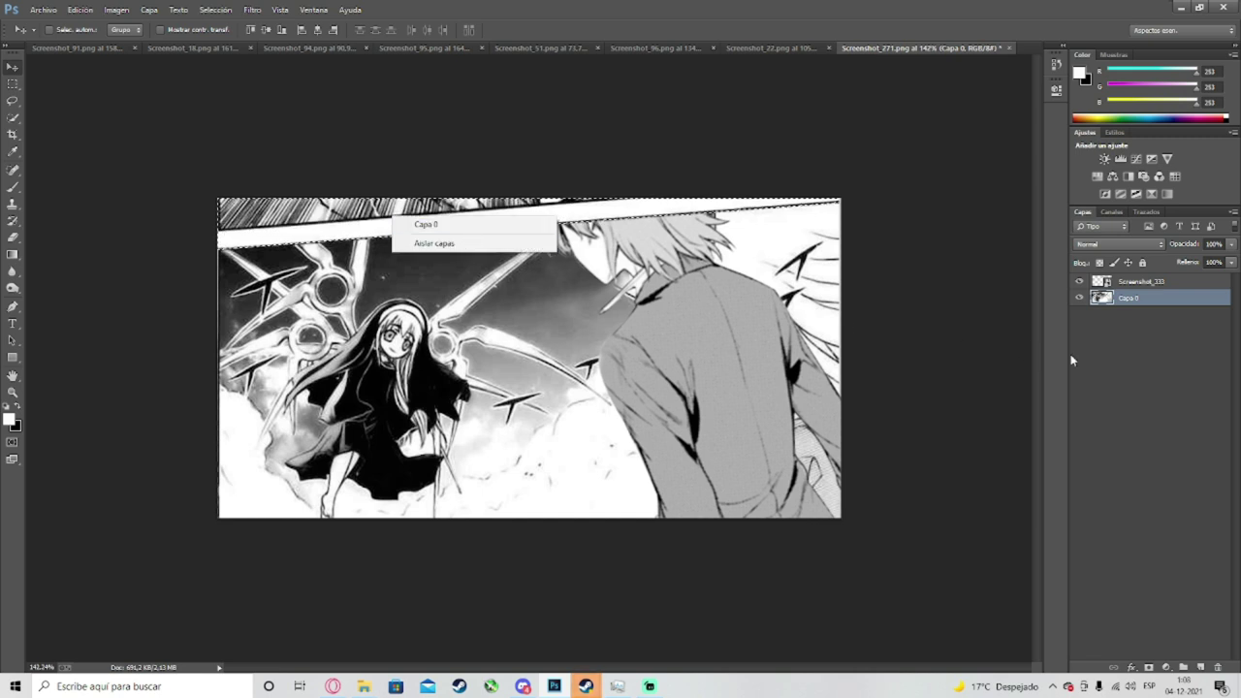
Step: Shift the selected strip slightly sideways and delete it from Capa 0, leaving the area above the panel transparent
{"action": "right_click", "coordinate": [1120, 367]}
{"action": "left_click", "coordinate": [462, 195]}
{"action": "mouse_move", "coordinate": [449, 217]}
{"action": "left_mouse_down"}
{"action": "mouse_move", "coordinate": [497, 213]}
{"action": "mouse_move", "coordinate": [465, 213]}
{"action": "left_mouse_up"}
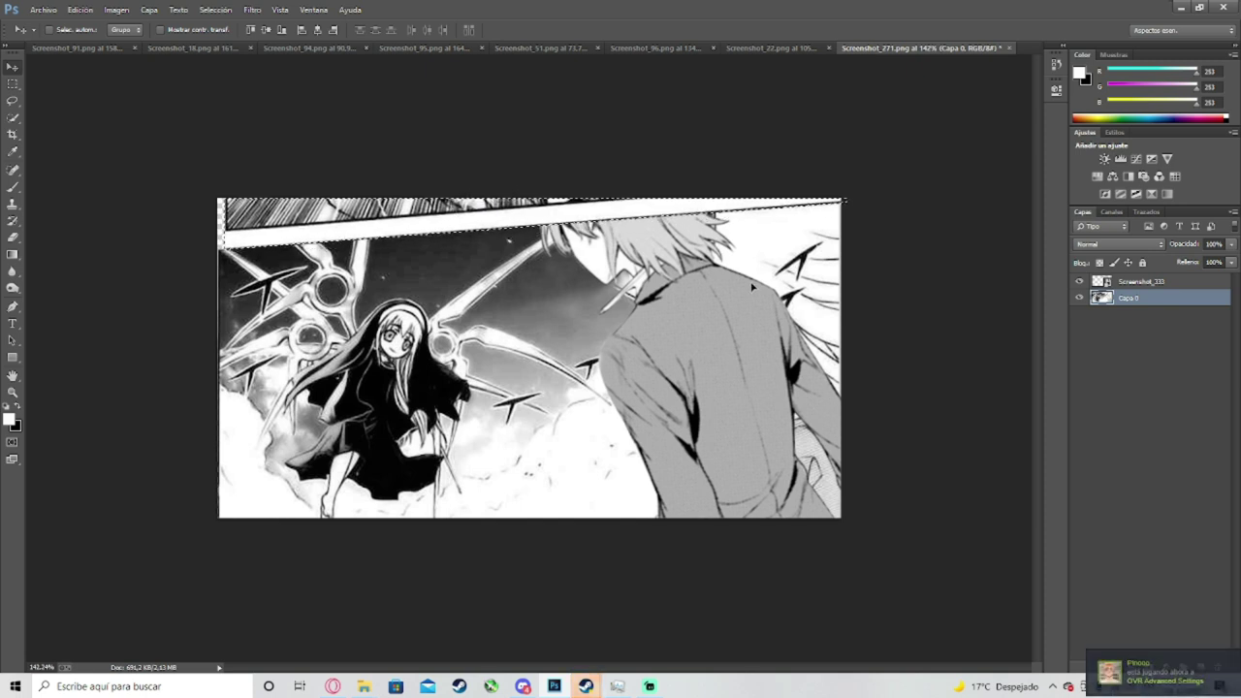
{"action": "key", "text": "Delete"}
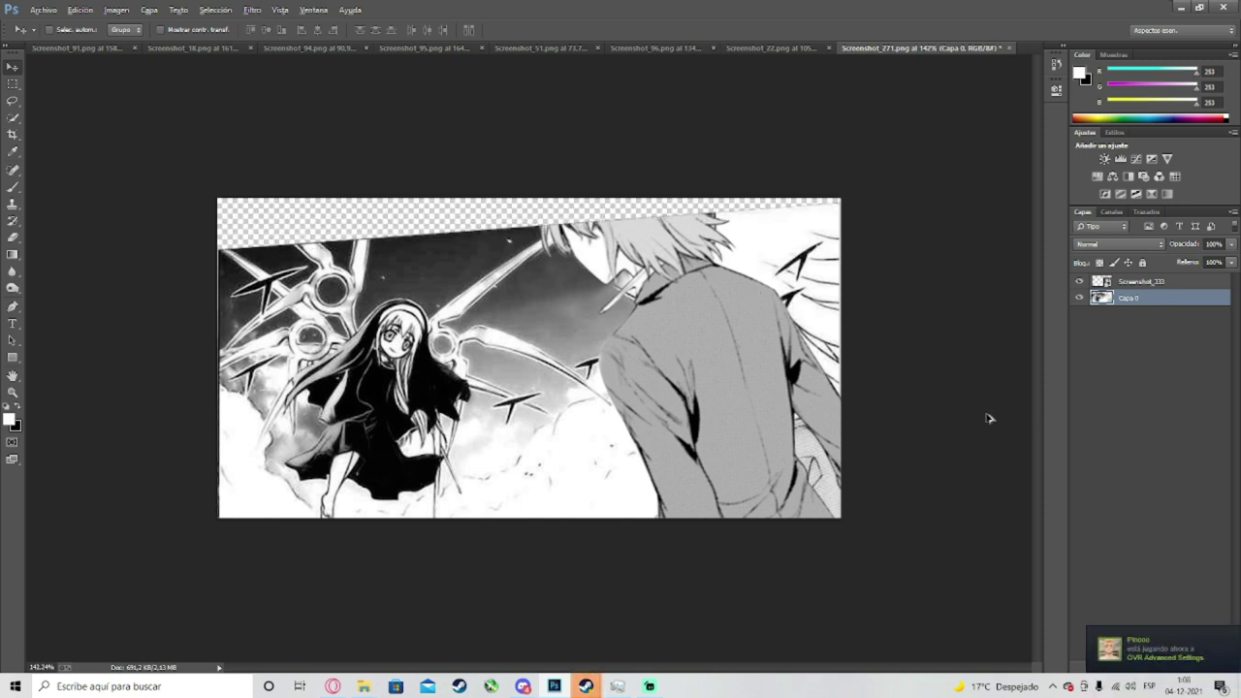
{"action": "scroll", "coordinate": [989, 417], "scroll_direction": "down", "scroll_amount": 1}
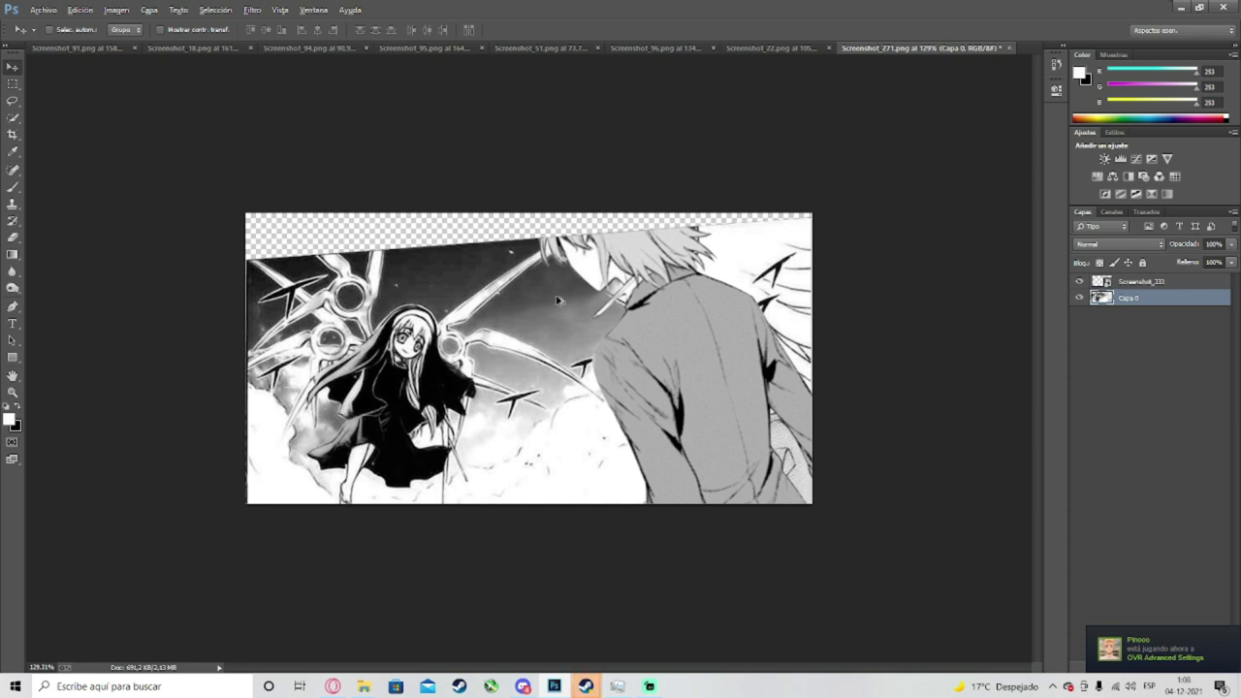
{"action": "scroll", "coordinate": [557, 300], "scroll_direction": "up", "scroll_amount": 1}
{"action": "scroll", "coordinate": [805, 378], "scroll_direction": "down", "scroll_amount": 2}
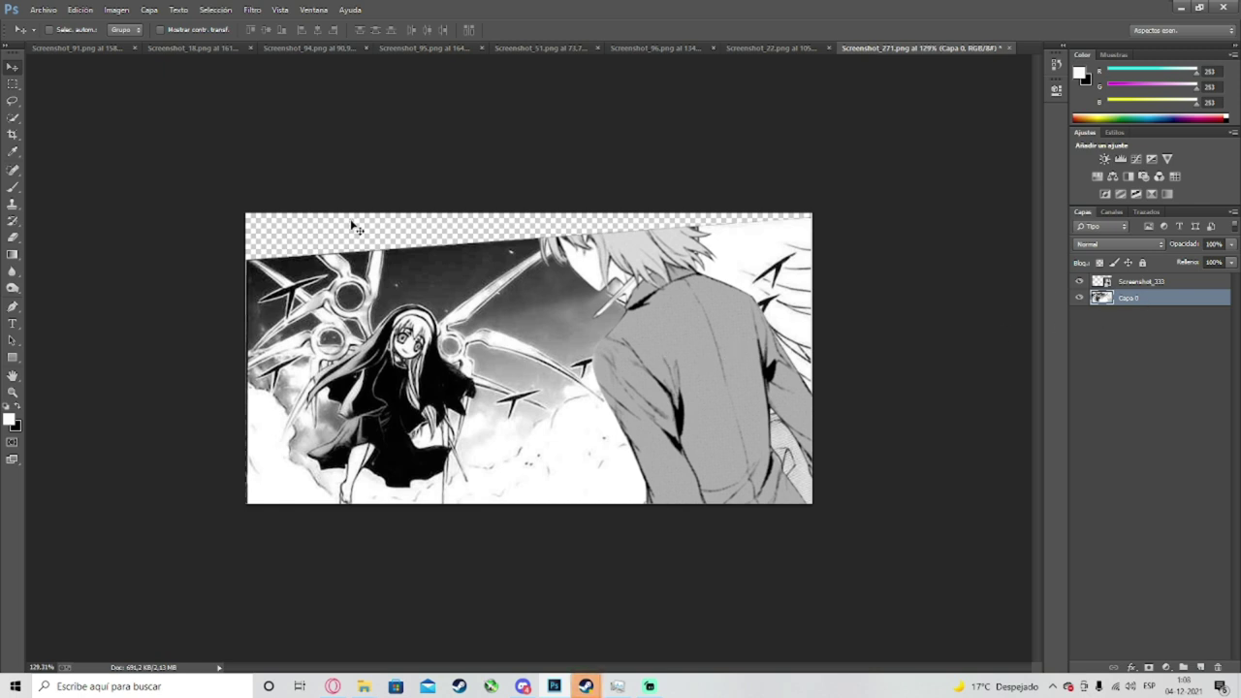
Step: Try cloning the dark sky over the white background behind the cut-out's hair with the Clone Stamp, and undo the stroke
{"action": "left_click", "coordinate": [12, 203]}
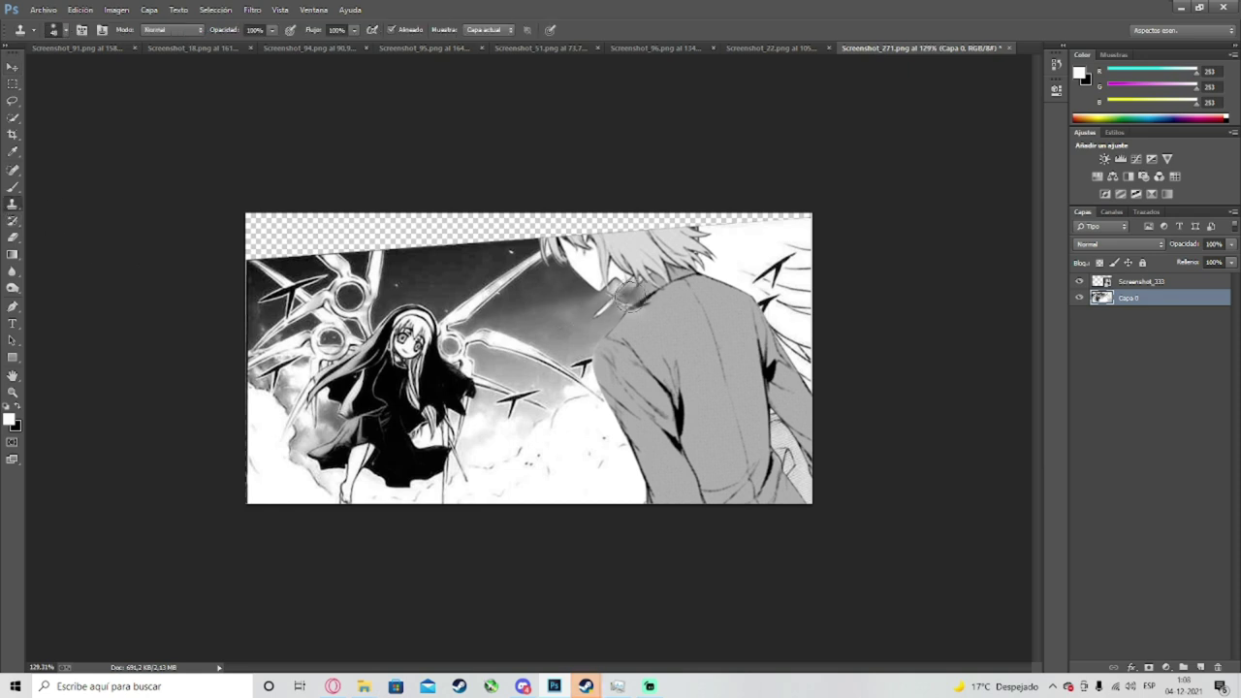
{"action": "scroll", "coordinate": [576, 312], "scroll_direction": "up", "scroll_amount": 2}
{"action": "left_click", "coordinate": [554, 281], "text": "alt"}
{"action": "mouse_move", "coordinate": [790, 255]}
{"action": "left_mouse_down"}
{"action": "mouse_move", "coordinate": [766, 236]}
{"action": "mouse_move", "coordinate": [769, 214]}
{"action": "left_mouse_up"}
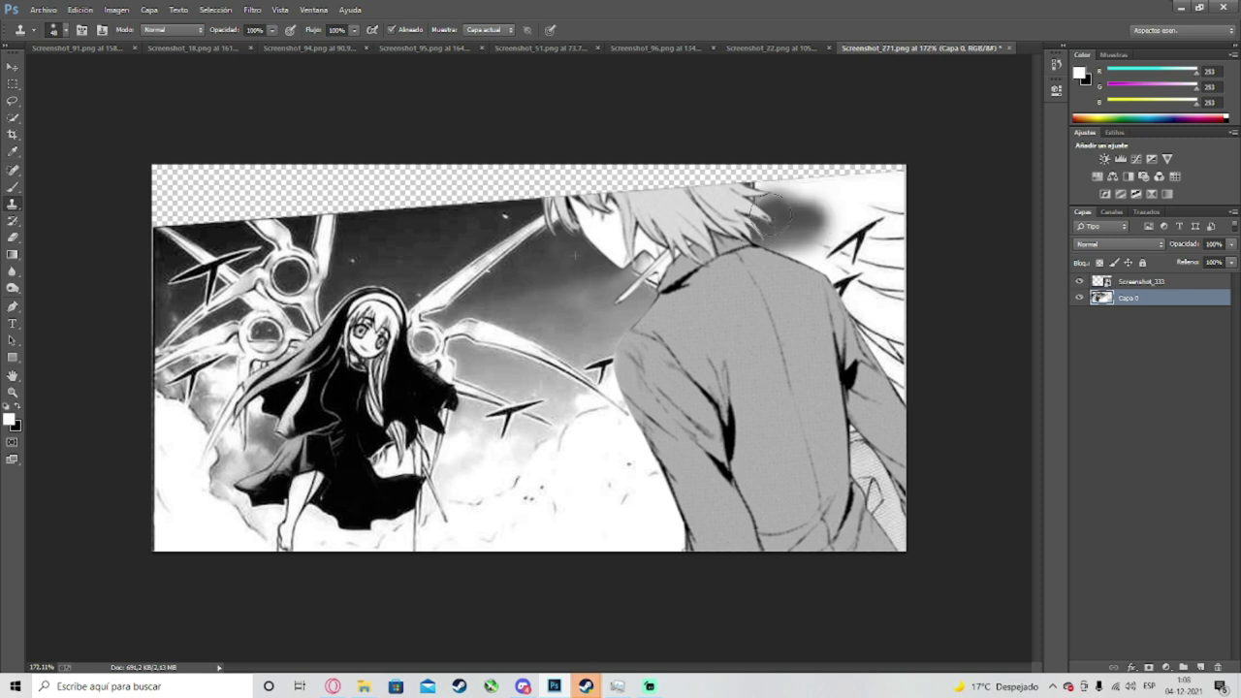
{"action": "key", "text": "ctrl+z"}
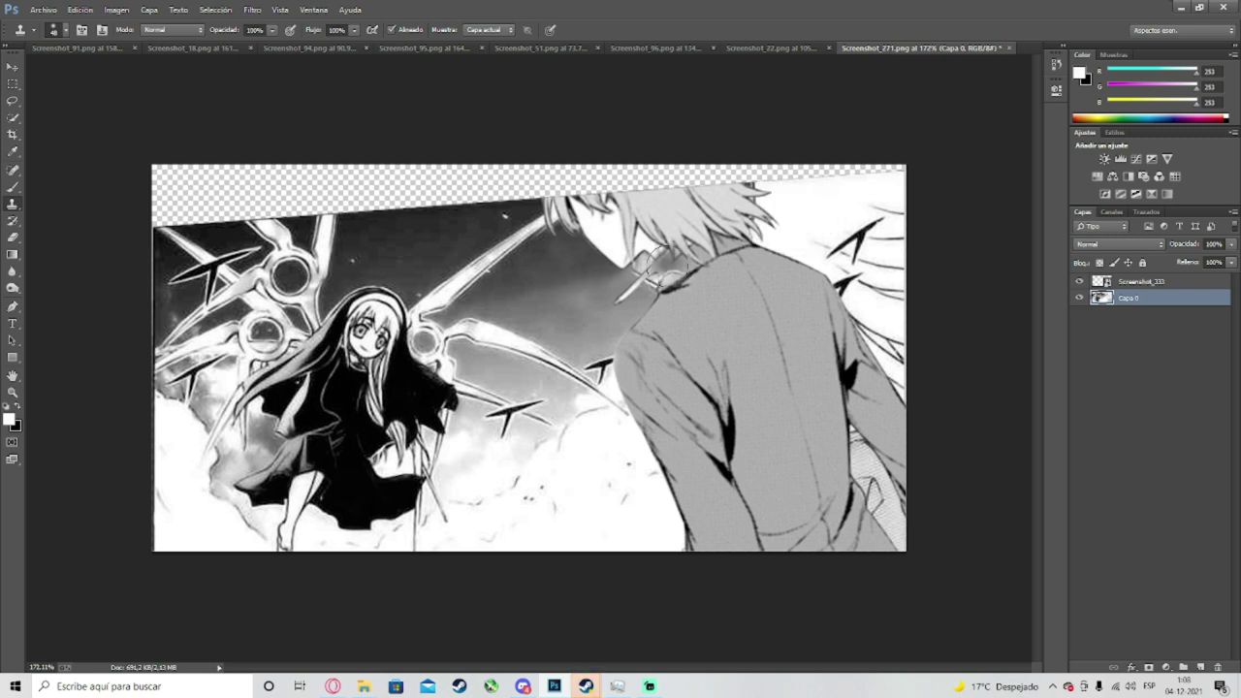
Step: Clone the dark sky over the white background and black marks between the cut-out's hair, right shoulder and the image's right edge
{"action": "left_click", "coordinate": [554, 281], "text": "alt"}
{"action": "mouse_move", "coordinate": [777, 254]}
{"action": "left_mouse_down"}
{"action": "mouse_move", "coordinate": [761, 229]}
{"action": "mouse_move", "coordinate": [867, 213]}
{"action": "mouse_move", "coordinate": [887, 228]}
{"action": "left_mouse_up"}
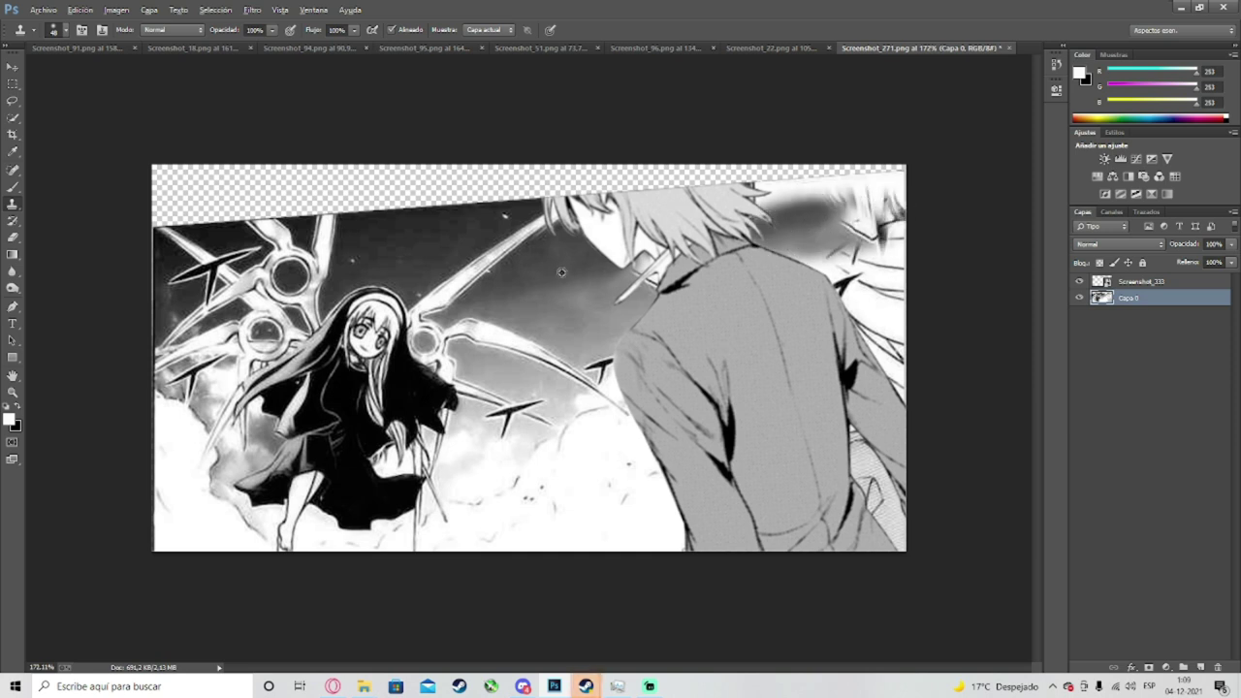
{"action": "mouse_move", "coordinate": [796, 221]}
{"action": "left_mouse_down"}
{"action": "mouse_move", "coordinate": [880, 219]}
{"action": "mouse_move", "coordinate": [868, 247]}
{"action": "mouse_move", "coordinate": [831, 213]}
{"action": "mouse_move", "coordinate": [814, 231]}
{"action": "left_mouse_up"}
{"action": "mouse_move", "coordinate": [892, 311]}
{"action": "left_mouse_down"}
{"action": "mouse_move", "coordinate": [848, 284]}
{"action": "mouse_move", "coordinate": [879, 264]}
{"action": "mouse_move", "coordinate": [866, 264]}
{"action": "mouse_move", "coordinate": [766, 321]}
{"action": "mouse_move", "coordinate": [894, 273]}
{"action": "mouse_move", "coordinate": [857, 313]}
{"action": "mouse_move", "coordinate": [931, 303]}
{"action": "mouse_move", "coordinate": [875, 301]}
{"action": "left_mouse_up"}
{"action": "mouse_move", "coordinate": [877, 372]}
{"action": "left_mouse_down"}
{"action": "mouse_move", "coordinate": [908, 335]}
{"action": "mouse_move", "coordinate": [878, 335]}
{"action": "left_mouse_up"}
Step: Clone the speckled white clouds over the background around the cut-out's right arm, down to the lower right corner
{"action": "left_click", "coordinate": [594, 458], "text": "alt"}
{"action": "mouse_move", "coordinate": [893, 383]}
{"action": "left_mouse_down"}
{"action": "mouse_move", "coordinate": [903, 344]}
{"action": "mouse_move", "coordinate": [878, 329]}
{"action": "mouse_move", "coordinate": [914, 323]}
{"action": "mouse_move", "coordinate": [875, 342]}
{"action": "left_mouse_up"}
{"action": "left_click", "coordinate": [565, 493], "text": "alt"}
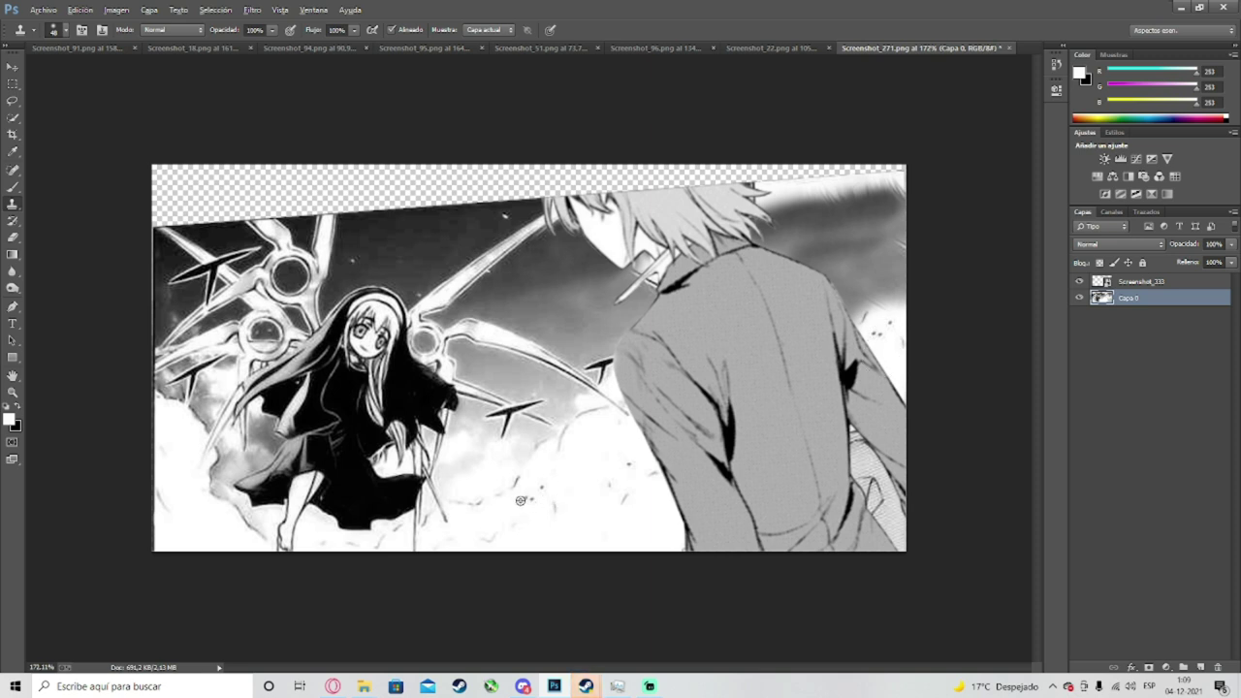
{"action": "mouse_move", "coordinate": [866, 414]}
{"action": "left_mouse_down"}
{"action": "mouse_move", "coordinate": [898, 339]}
{"action": "mouse_move", "coordinate": [872, 332]}
{"action": "mouse_move", "coordinate": [899, 322]}
{"action": "mouse_move", "coordinate": [883, 326]}
{"action": "mouse_move", "coordinate": [906, 378]}
{"action": "left_mouse_up"}
{"action": "mouse_move", "coordinate": [857, 461]}
{"action": "left_mouse_down"}
{"action": "mouse_move", "coordinate": [844, 466]}
{"action": "mouse_move", "coordinate": [867, 477]}
{"action": "mouse_move", "coordinate": [836, 480]}
{"action": "mouse_move", "coordinate": [894, 488]}
{"action": "mouse_move", "coordinate": [904, 554]}
{"action": "mouse_move", "coordinate": [880, 534]}
{"action": "left_mouse_up"}
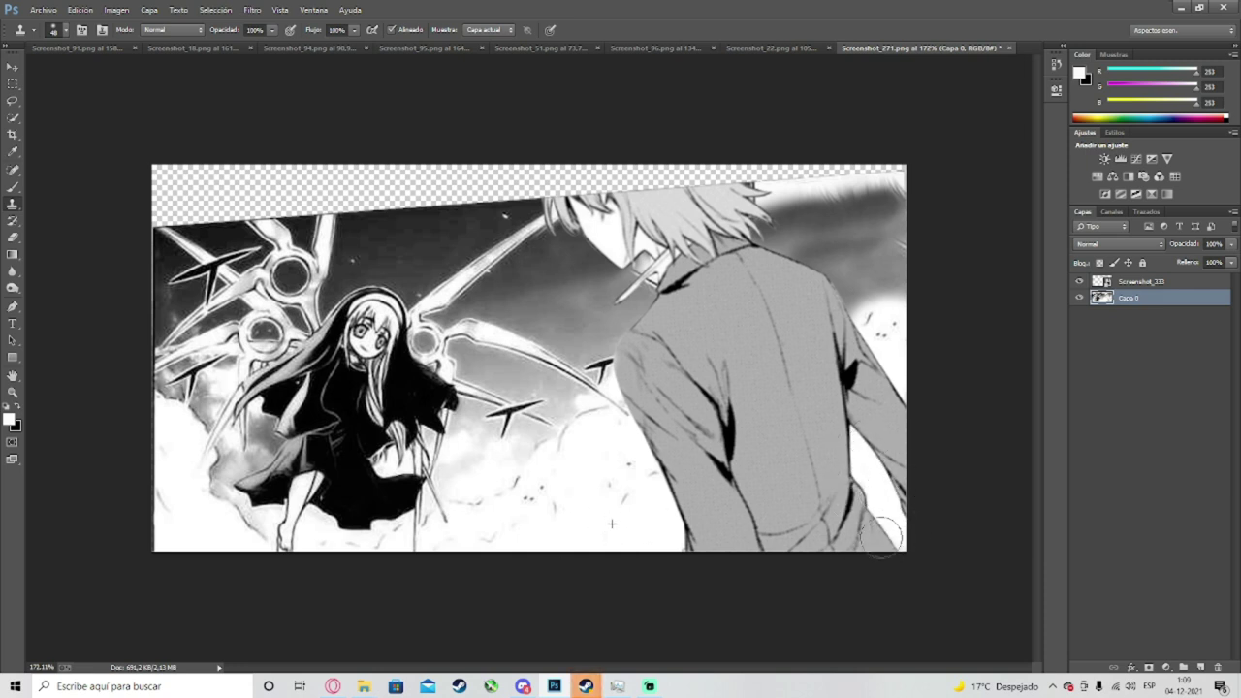
Step: Clone more dark sky between the cut-out's hair and the right edge to cover the pale streaks under the panel's border
{"action": "scroll", "coordinate": [812, 238], "scroll_direction": "down", "scroll_amount": 1}
{"action": "left_click_drag", "start_coordinate": [811, 244], "coordinate": [865, 239]}
{"action": "left_click", "coordinate": [536, 299], "text": "alt"}
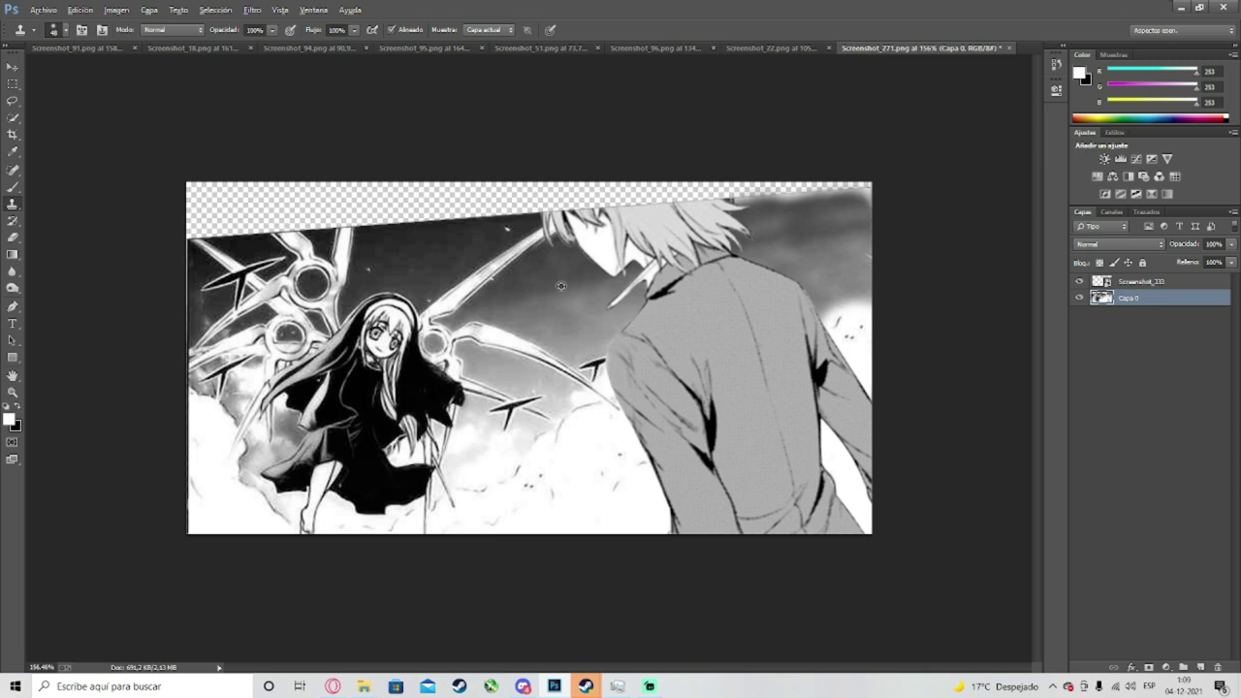
{"action": "mouse_move", "coordinate": [772, 237]}
{"action": "left_mouse_down"}
{"action": "mouse_move", "coordinate": [774, 250]}
{"action": "mouse_move", "coordinate": [765, 236]}
{"action": "mouse_move", "coordinate": [815, 238]}
{"action": "mouse_move", "coordinate": [866, 216]}
{"action": "mouse_move", "coordinate": [853, 228]}
{"action": "left_mouse_up"}
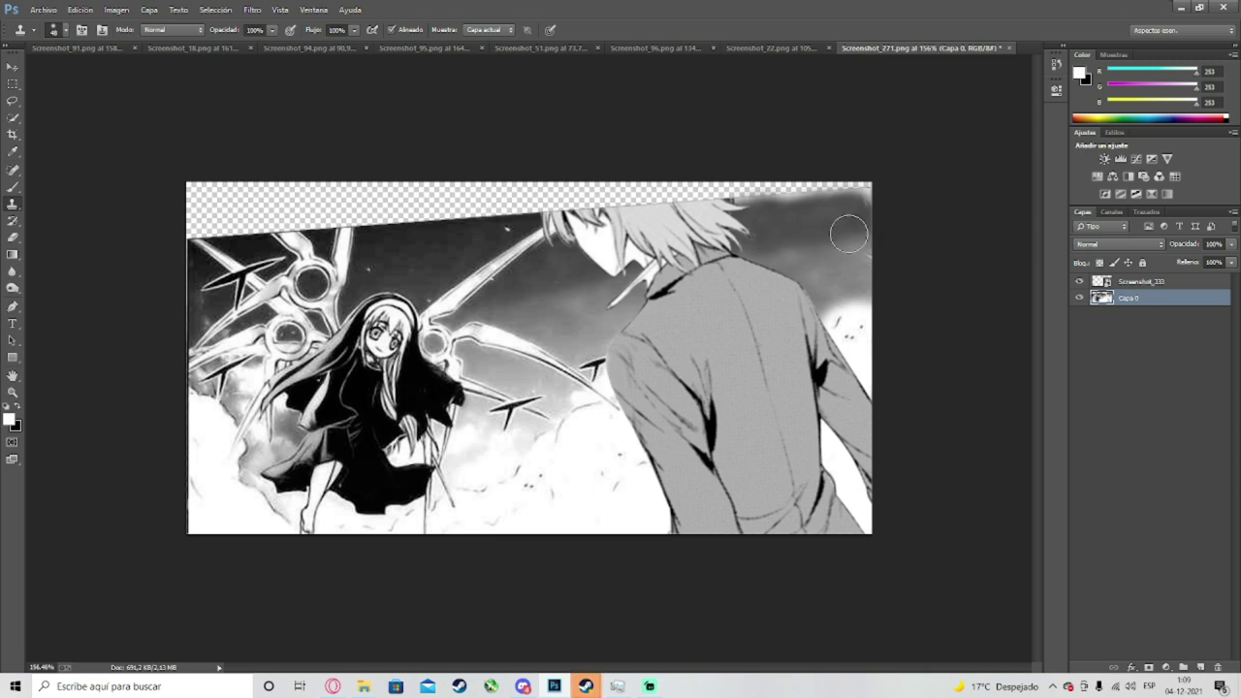
Step: Clone dark sky along the panel's upper border, from the cut-out's hair to the image's right edge, using a smaller brush
{"action": "scroll", "coordinate": [659, 327], "scroll_direction": "up", "scroll_amount": 3}
{"action": "right_click", "coordinate": [921, 167]}
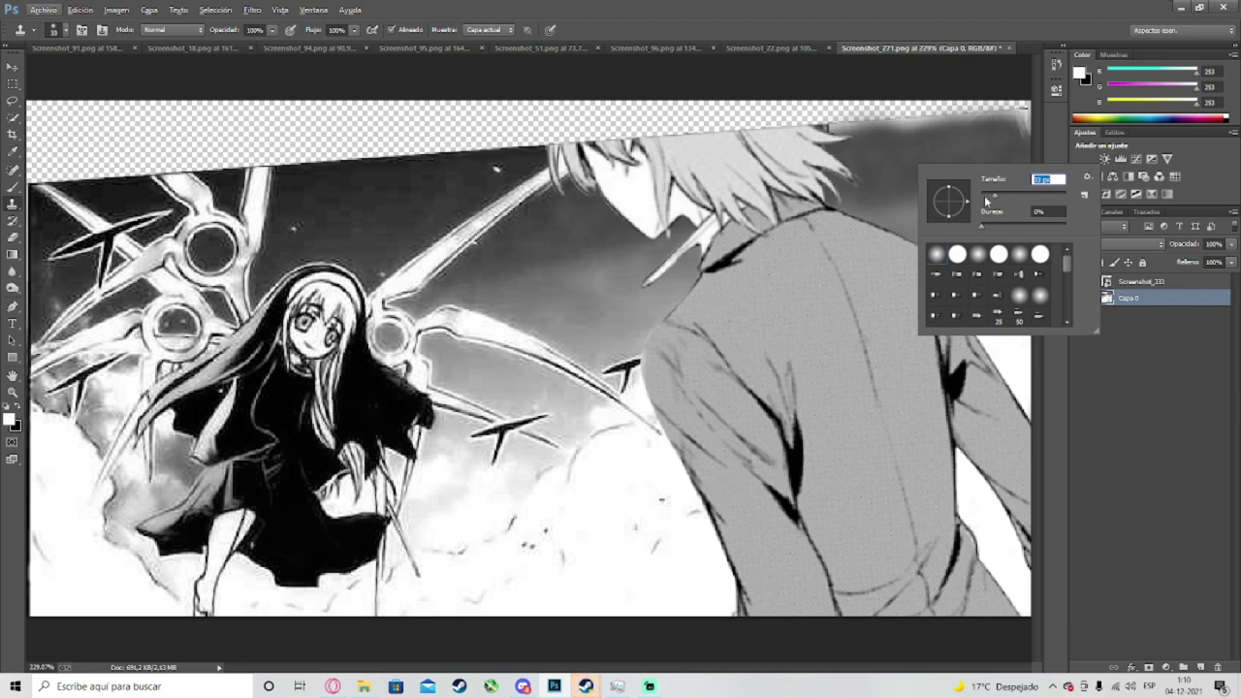
{"action": "left_click", "coordinate": [891, 152]}
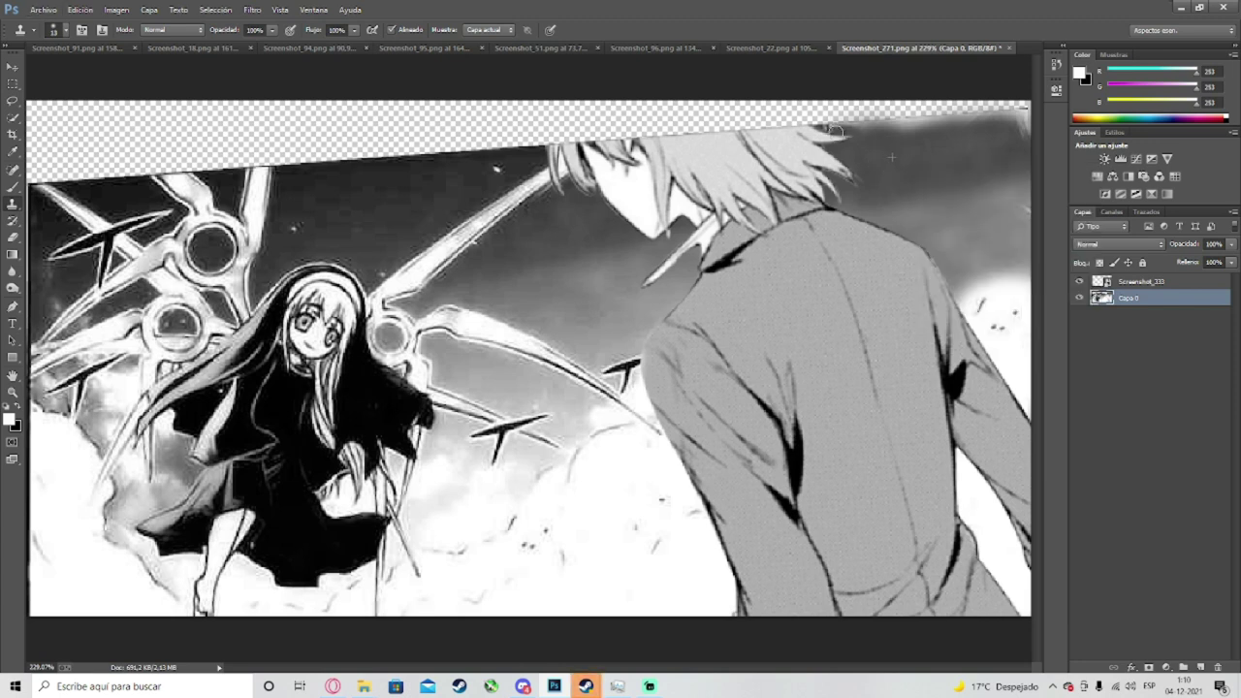
{"action": "mouse_move", "coordinate": [843, 130]}
{"action": "left_mouse_down"}
{"action": "mouse_move", "coordinate": [897, 148]}
{"action": "mouse_move", "coordinate": [882, 143]}
{"action": "mouse_move", "coordinate": [890, 127]}
{"action": "mouse_move", "coordinate": [948, 124]}
{"action": "mouse_move", "coordinate": [891, 128]}
{"action": "mouse_move", "coordinate": [916, 132]}
{"action": "mouse_move", "coordinate": [901, 155]}
{"action": "mouse_move", "coordinate": [975, 118]}
{"action": "mouse_move", "coordinate": [941, 125]}
{"action": "mouse_move", "coordinate": [1021, 122]}
{"action": "mouse_move", "coordinate": [968, 124]}
{"action": "mouse_move", "coordinate": [1020, 110]}
{"action": "left_mouse_up"}
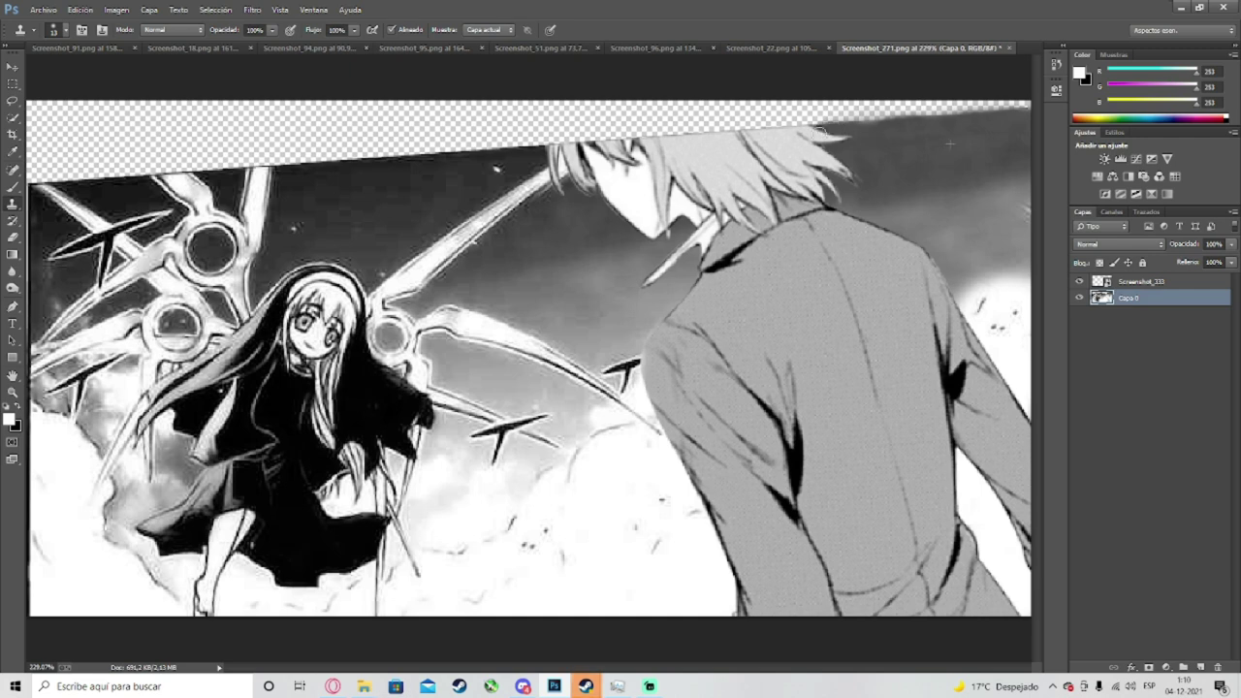
{"action": "mouse_move", "coordinate": [904, 137]}
{"action": "left_mouse_down"}
{"action": "mouse_move", "coordinate": [858, 130]}
{"action": "mouse_move", "coordinate": [887, 126]}
{"action": "left_mouse_up"}
Step: Draw a closed Pen path around the blurred strip above the panel's slanted border, from the hair to the image's right edge
{"action": "scroll", "coordinate": [881, 200], "scroll_direction": "down", "scroll_amount": 2}
{"action": "scroll", "coordinate": [882, 199], "scroll_direction": "up", "scroll_amount": 5}
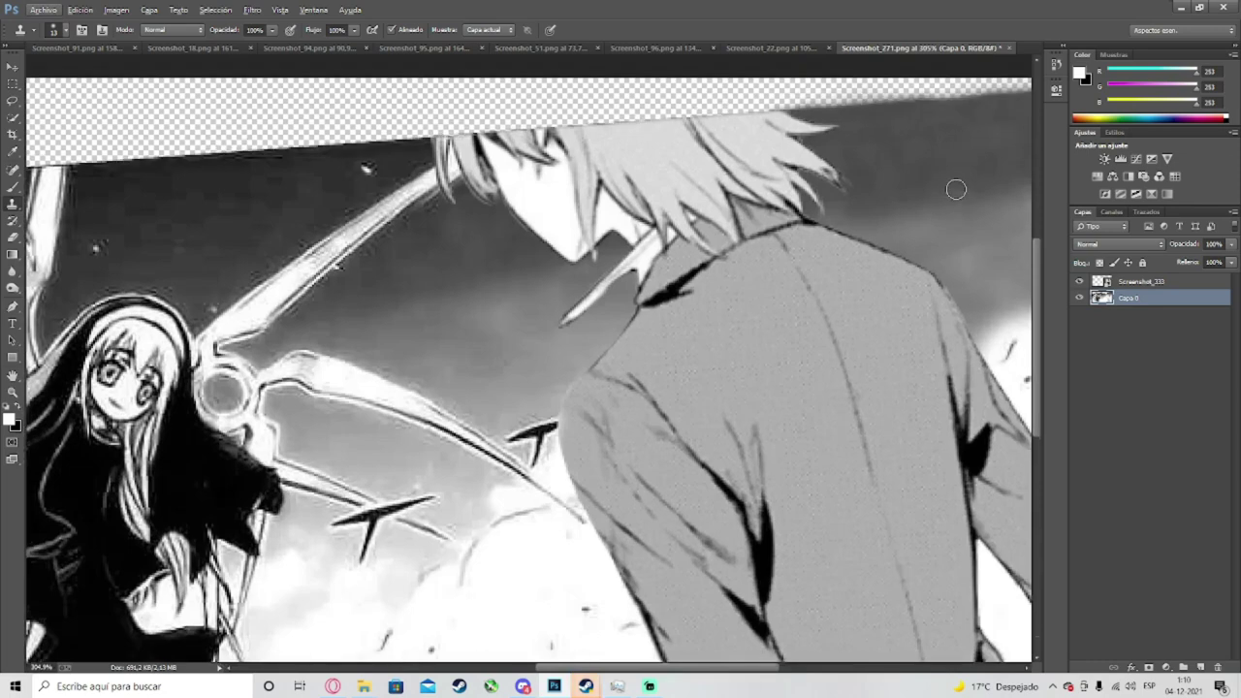
{"action": "scroll", "coordinate": [954, 194], "scroll_direction": "right", "scroll_amount": 1}
{"action": "key", "text": "p"}
{"action": "scroll", "coordinate": [815, 205], "scroll_direction": "down", "scroll_amount": 3}
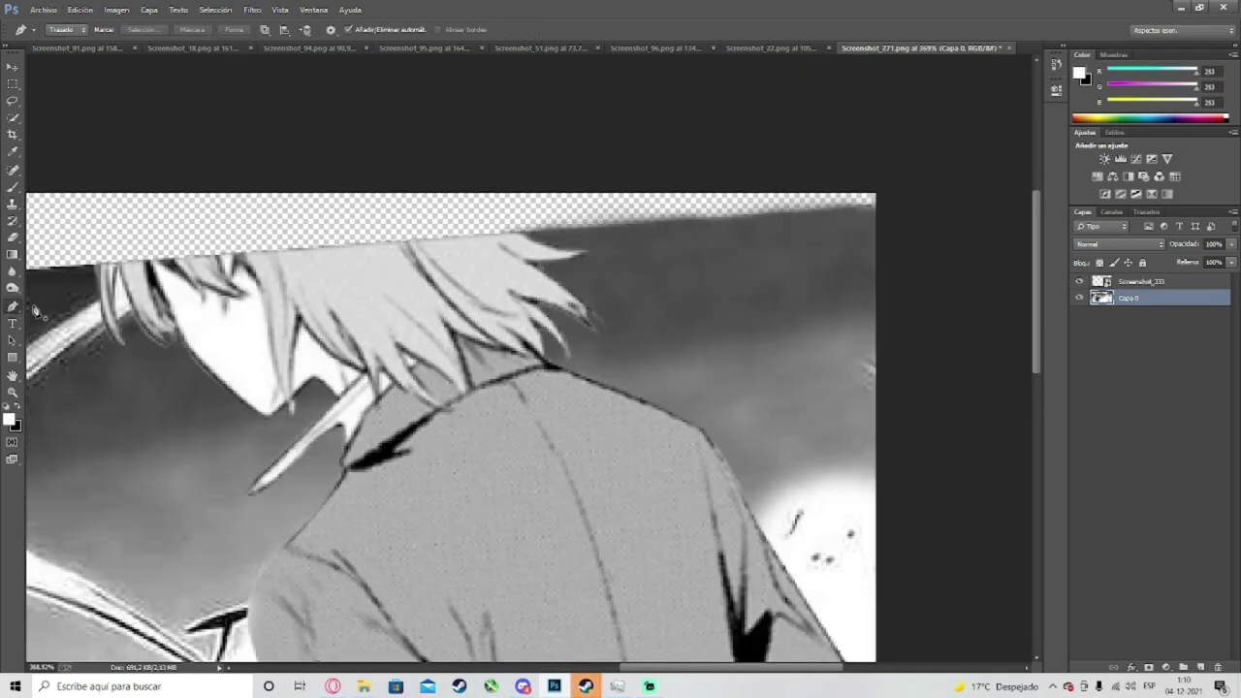
{"action": "scroll", "coordinate": [888, 178], "scroll_direction": "up", "scroll_amount": 2}
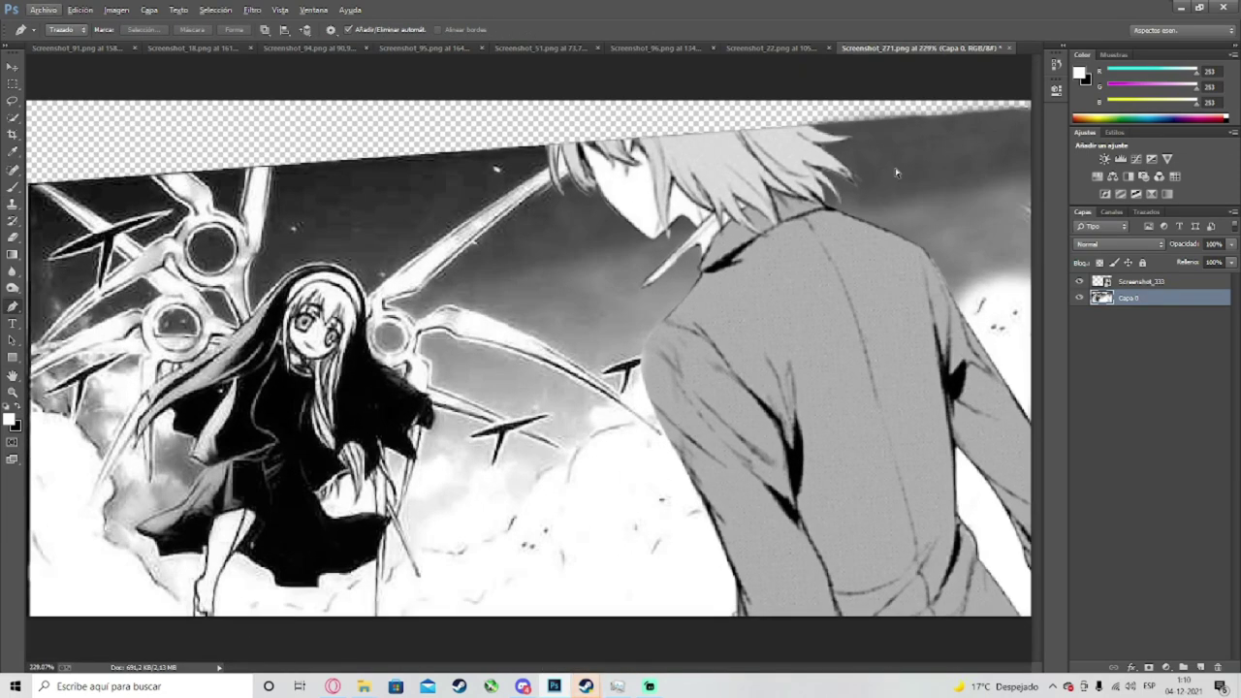
{"action": "scroll", "coordinate": [896, 172], "scroll_direction": "up", "scroll_amount": 2}
{"action": "scroll", "coordinate": [665, 278], "scroll_direction": "up", "scroll_amount": 4}
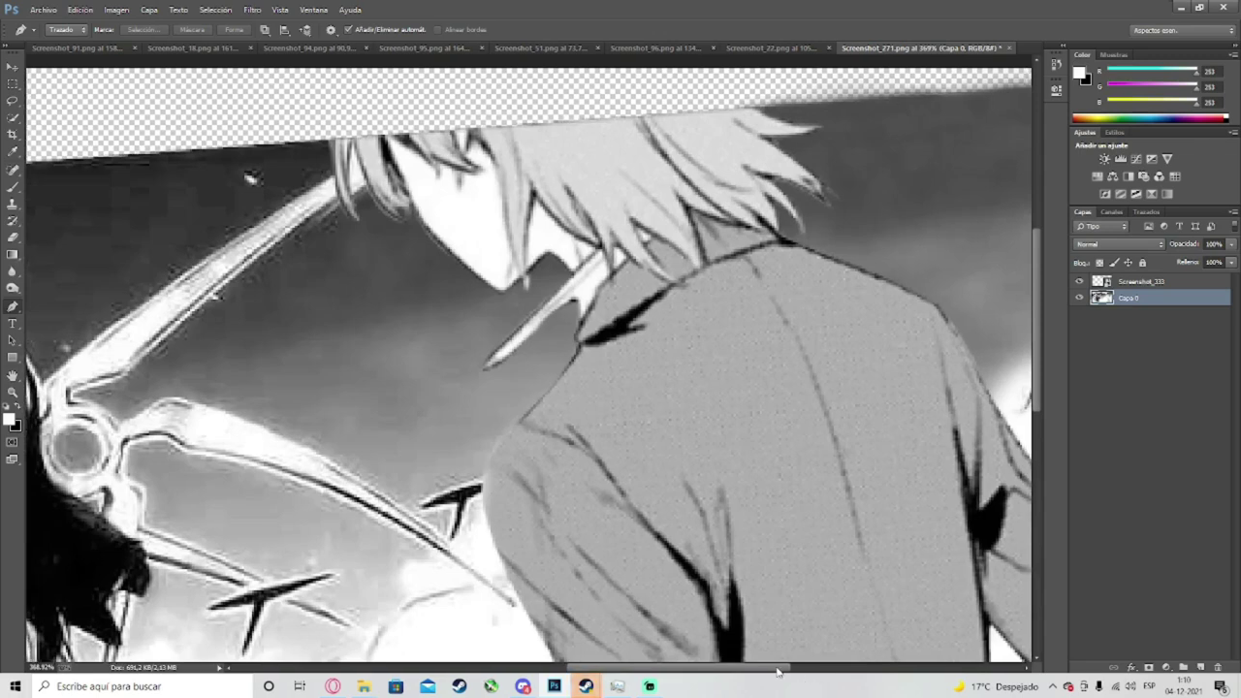
{"action": "scroll", "coordinate": [545, 216], "scroll_direction": "down", "scroll_amount": 2}
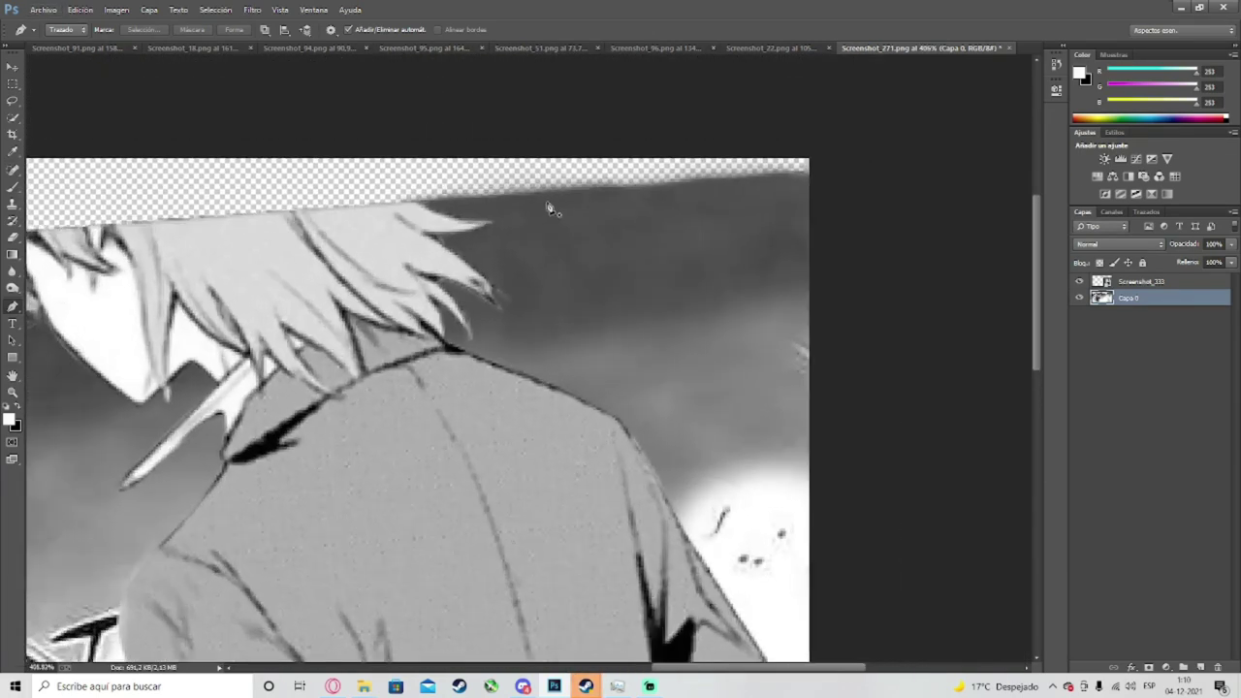
{"action": "scroll", "coordinate": [423, 207], "scroll_direction": "up", "scroll_amount": 1}
{"action": "left_click", "coordinate": [412, 203]}
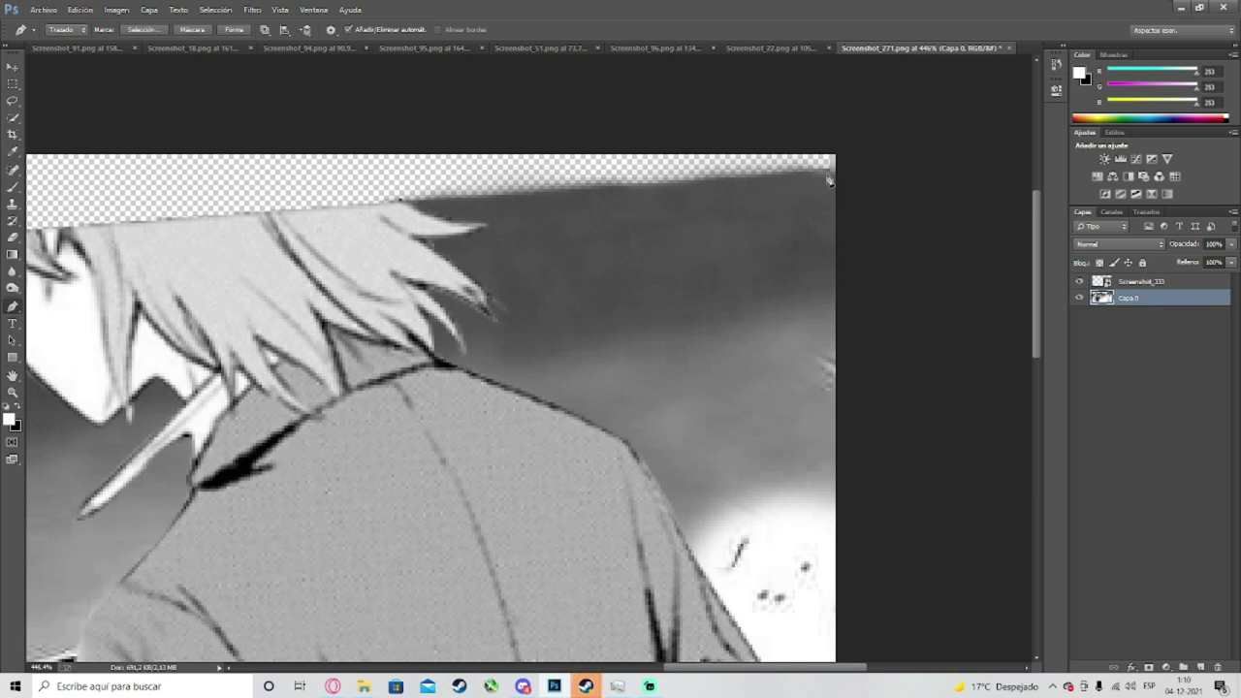
{"action": "left_click", "coordinate": [589, 192]}
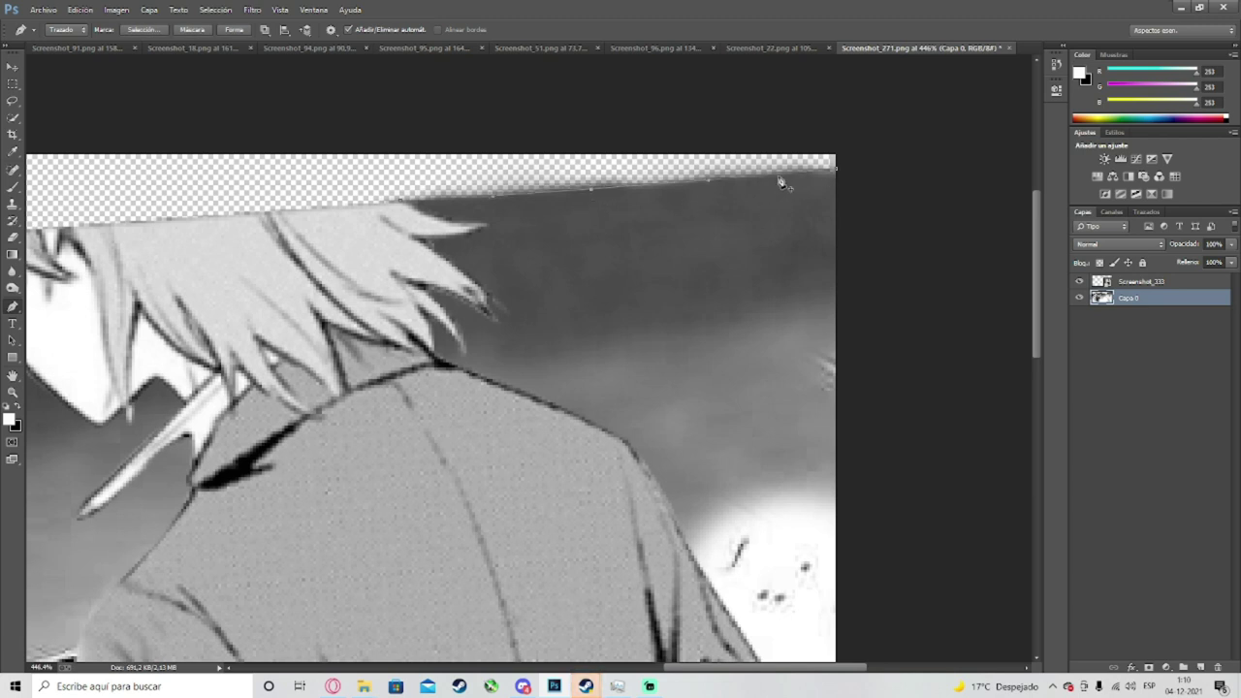
{"action": "left_click_drag", "start_coordinate": [449, 145], "coordinate": [380, 156]}
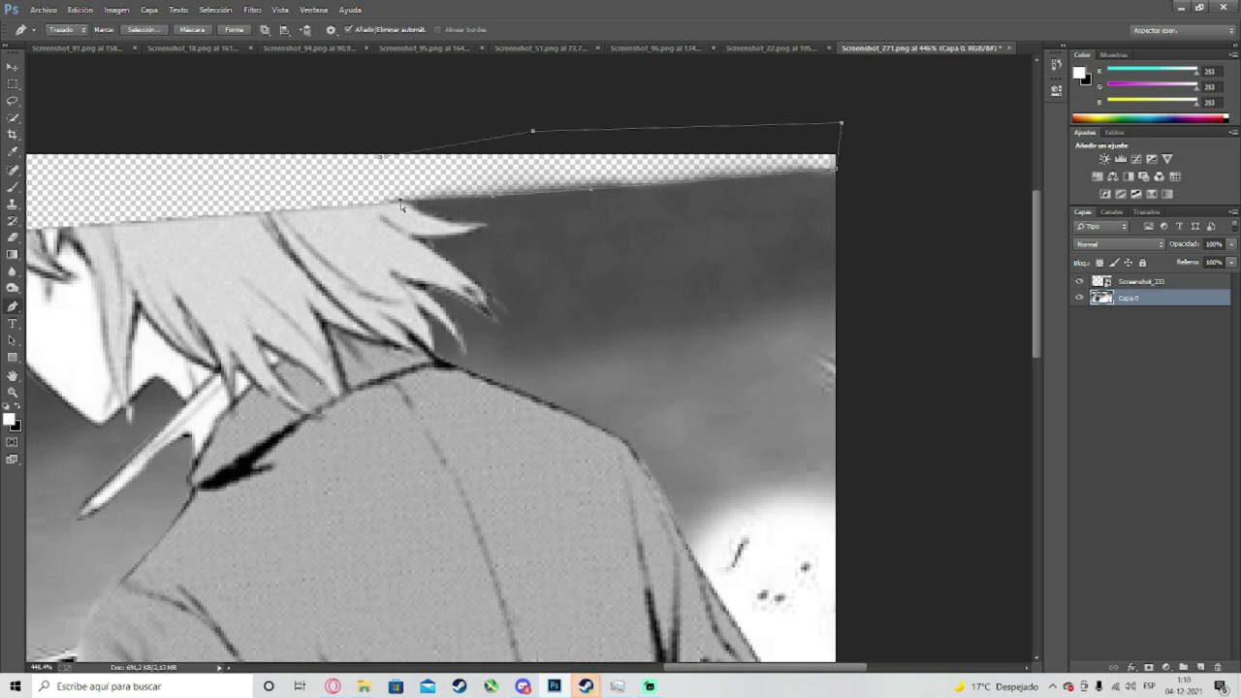
{"action": "scroll", "coordinate": [431, 194], "scroll_direction": "up", "scroll_amount": 1}
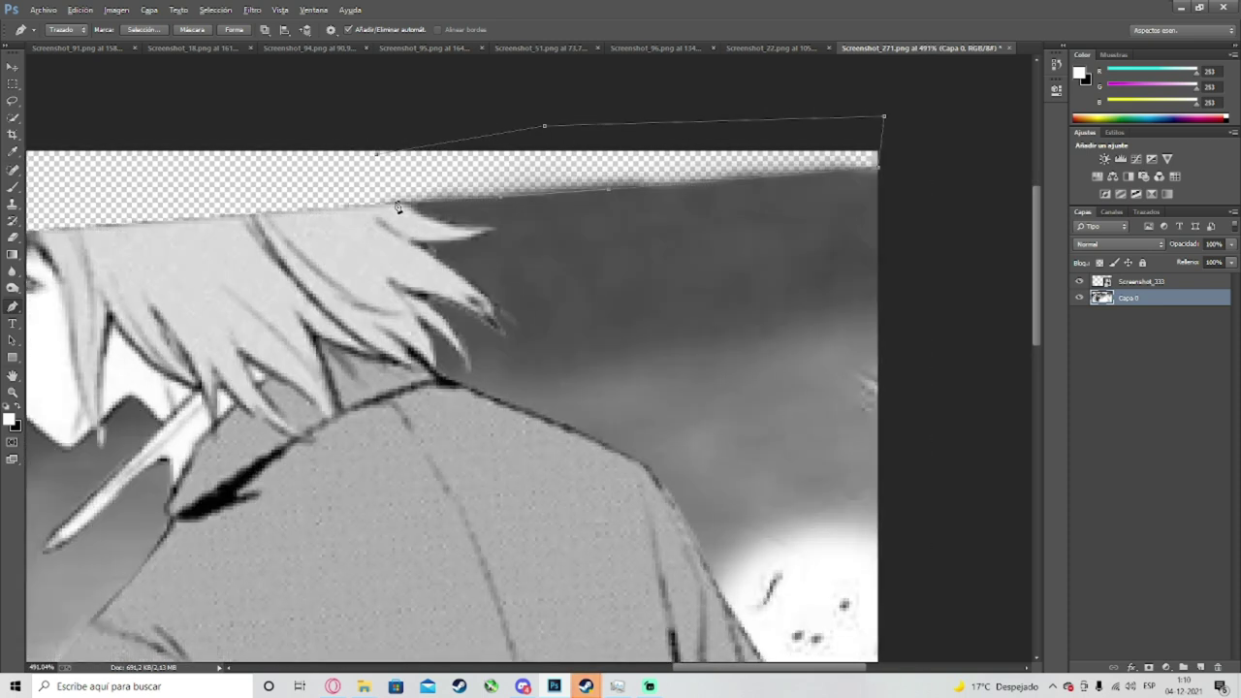
{"action": "key", "text": "alt"}
Step: Convert the path to a selection and remove the blurred strip above the panel's border
{"action": "right_click", "coordinate": [602, 161]}
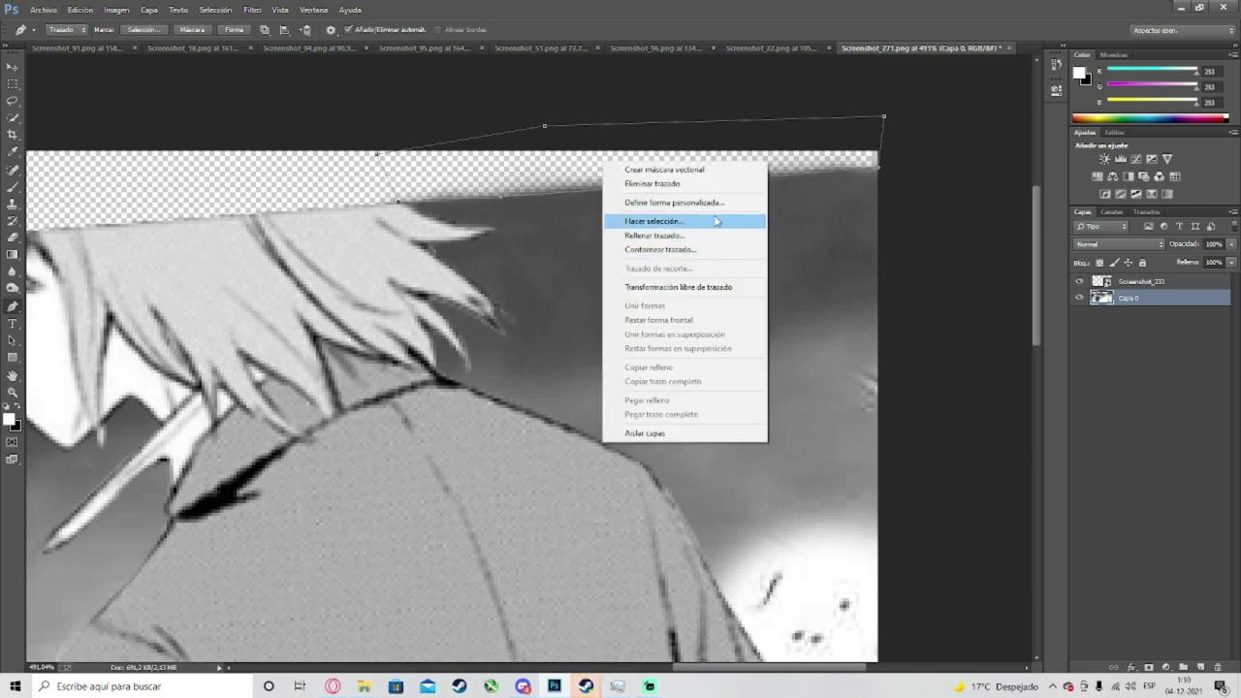
{"action": "left_click", "coordinate": [654, 229]}
{"action": "left_click", "coordinate": [716, 208]}
{"action": "key", "text": "v"}
{"action": "left_click_drag", "start_coordinate": [535, 172], "coordinate": [345, 163]}
{"action": "left_click_drag", "start_coordinate": [719, 192], "coordinate": [534, 200]}
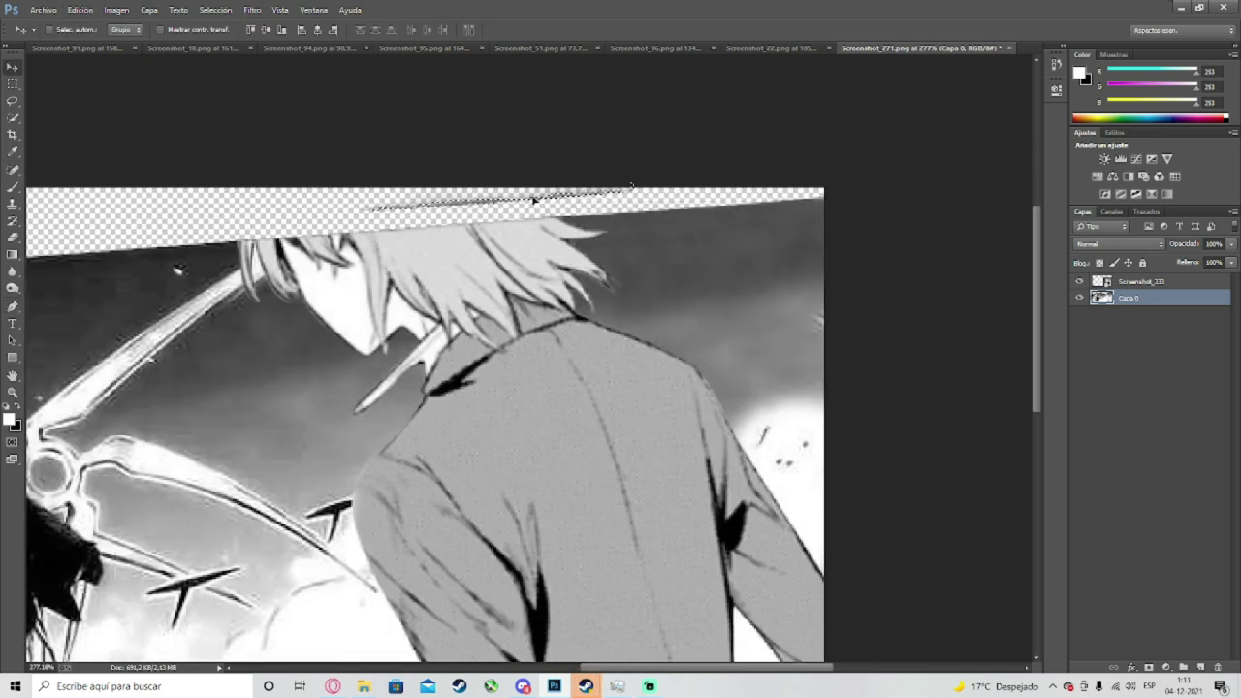
{"action": "scroll", "coordinate": [534, 201], "scroll_direction": "down", "scroll_amount": 2}
{"action": "scroll", "coordinate": [913, 200], "scroll_direction": "down", "scroll_amount": 1}
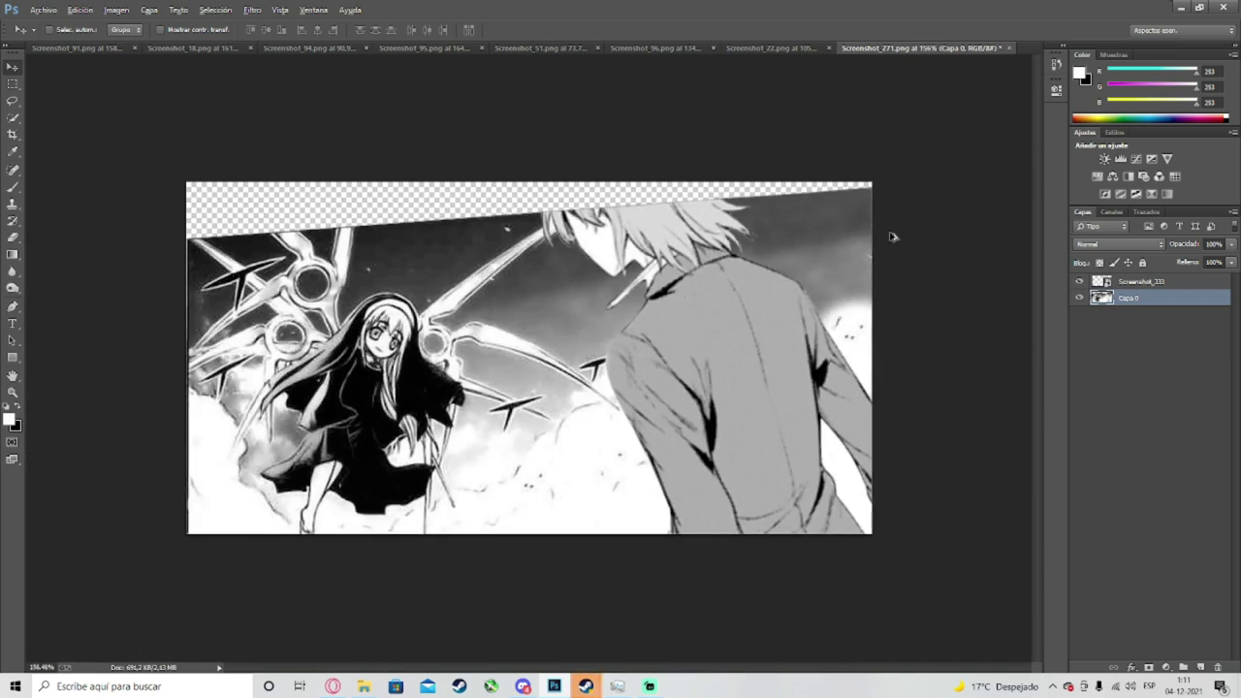
Step: Switch to File Explorer's manga png folder, browse its renders, and open the prox renders subfolder
{"action": "key", "text": "alt"}
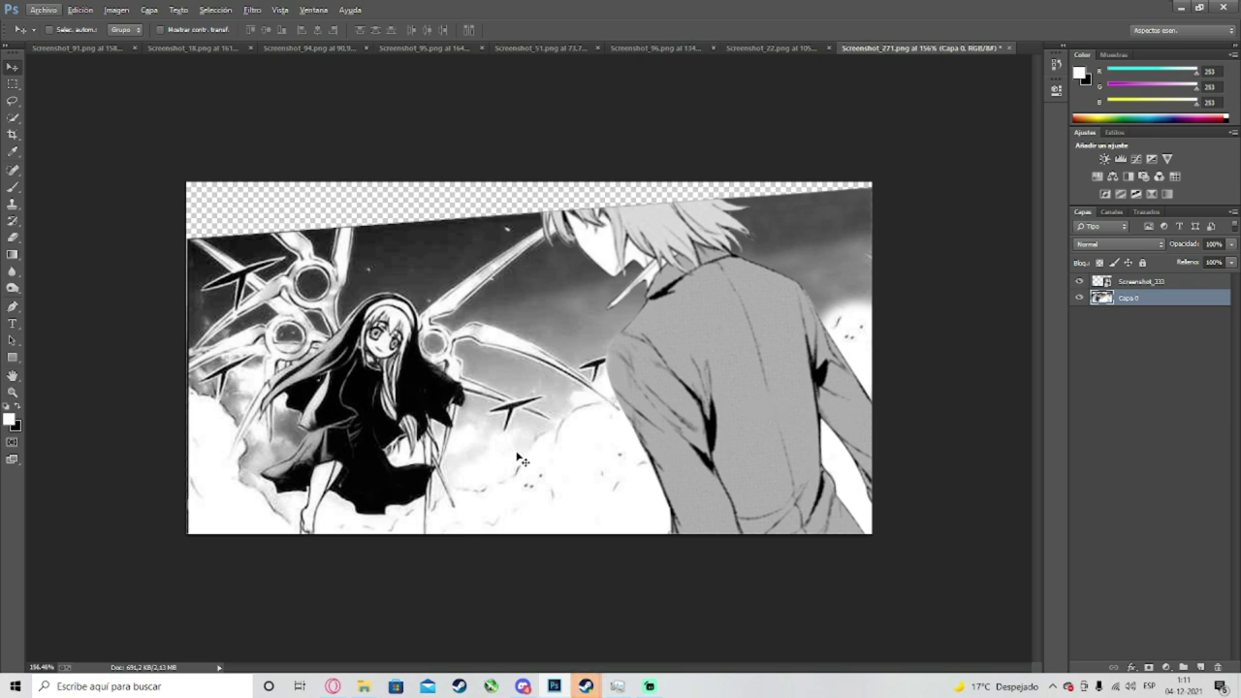
{"action": "mouse_move", "coordinate": [368, 683]}
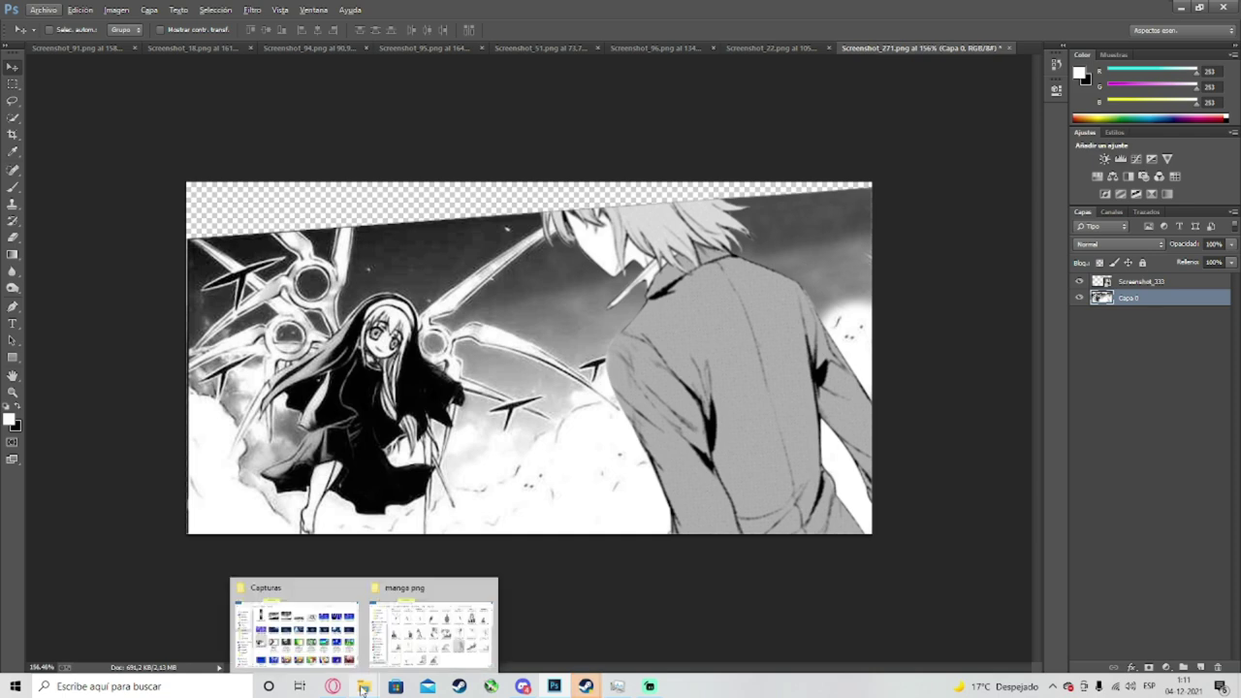
{"action": "left_click", "coordinate": [299, 628]}
{"action": "left_click_drag", "start_coordinate": [726, 67], "coordinate": [768, 67]}
{"action": "scroll", "coordinate": [780, 245], "scroll_direction": "up", "scroll_amount": 3}
{"action": "scroll", "coordinate": [745, 171], "scroll_direction": "down", "scroll_amount": 3}
{"action": "scroll", "coordinate": [743, 243], "scroll_direction": "up", "scroll_amount": 3}
{"action": "left_click", "coordinate": [701, 159]}
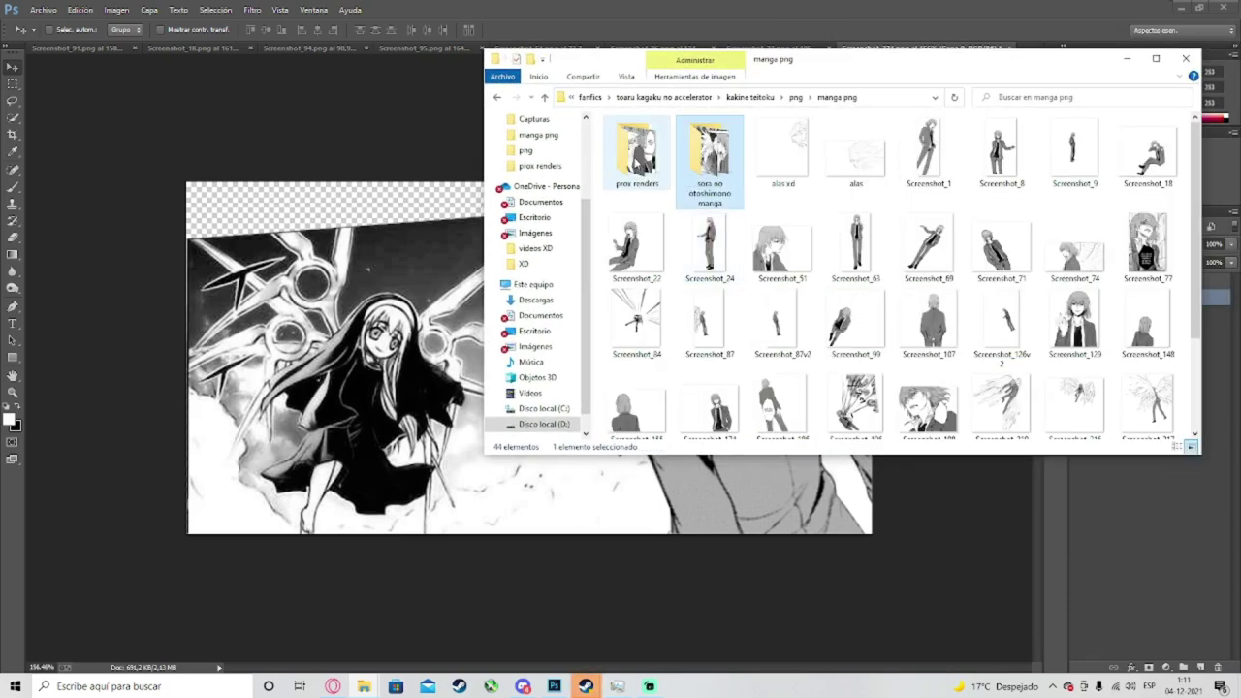
{"action": "left_click", "coordinate": [636, 162]}
{"action": "double_click", "coordinate": [637, 151]}
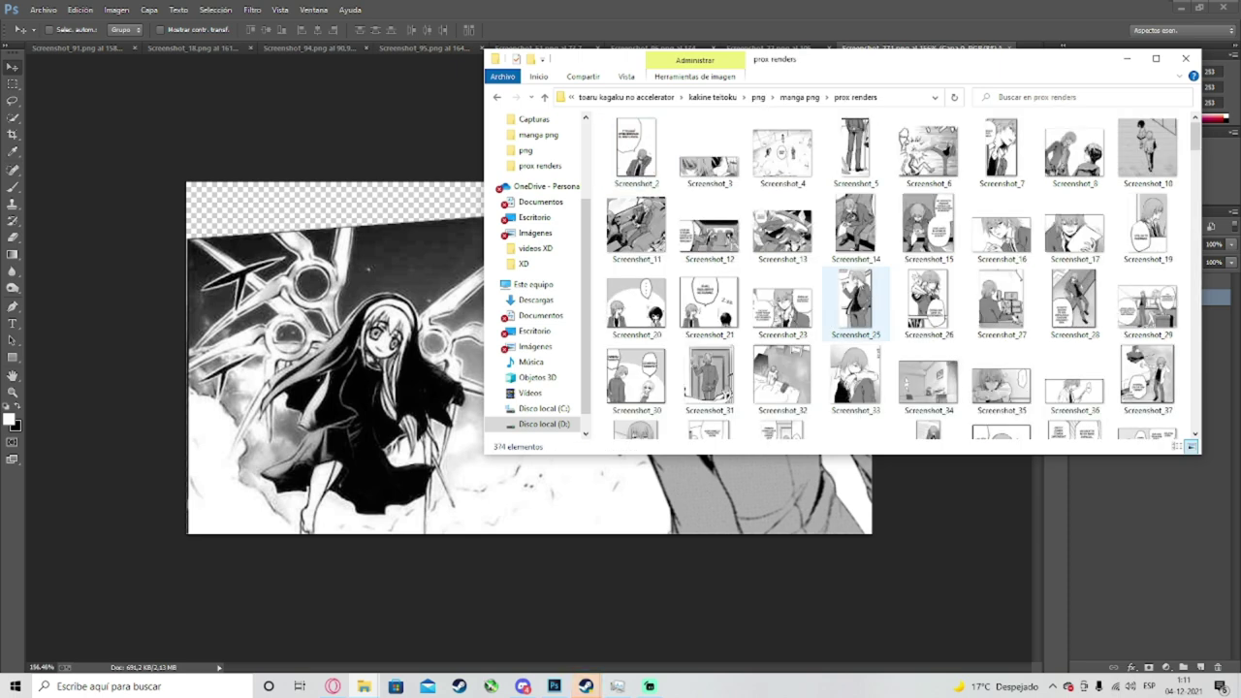
Step: Browse the prox renders folder and preview Screenshot_248 to examine the character's wings
{"action": "scroll", "coordinate": [862, 280], "scroll_direction": "down", "scroll_amount": 5}
{"action": "scroll", "coordinate": [862, 280], "scroll_direction": "down", "scroll_amount": 1}
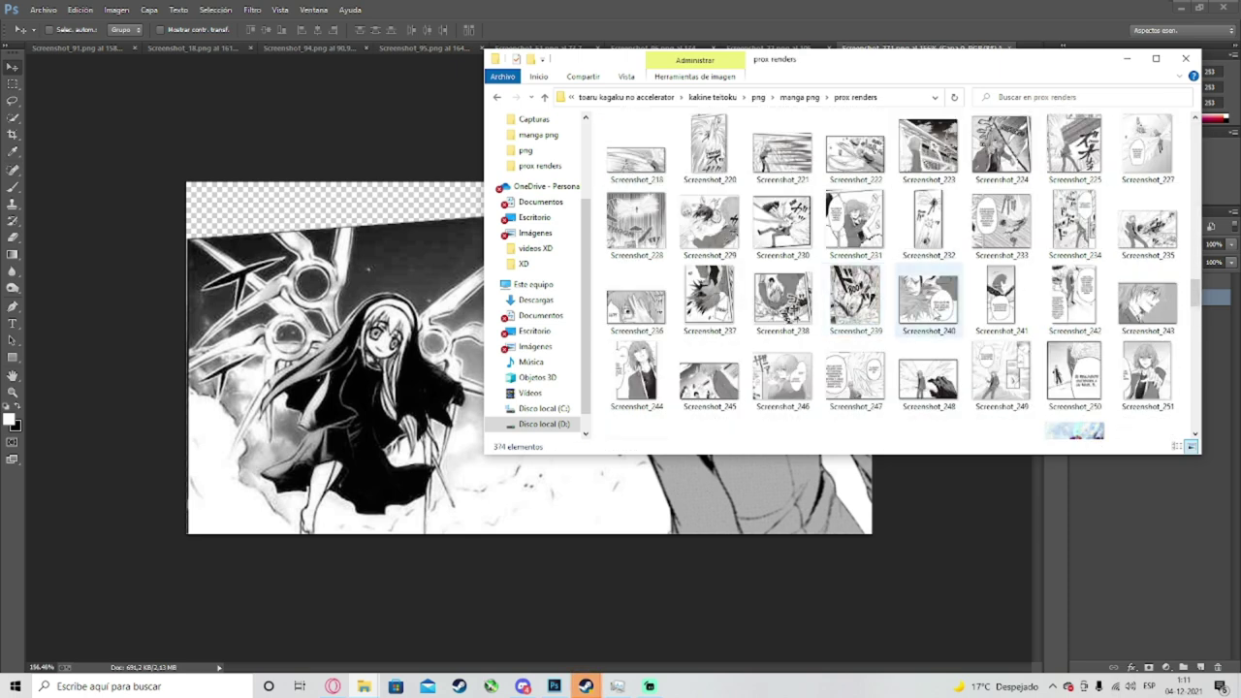
{"action": "double_click", "coordinate": [955, 366]}
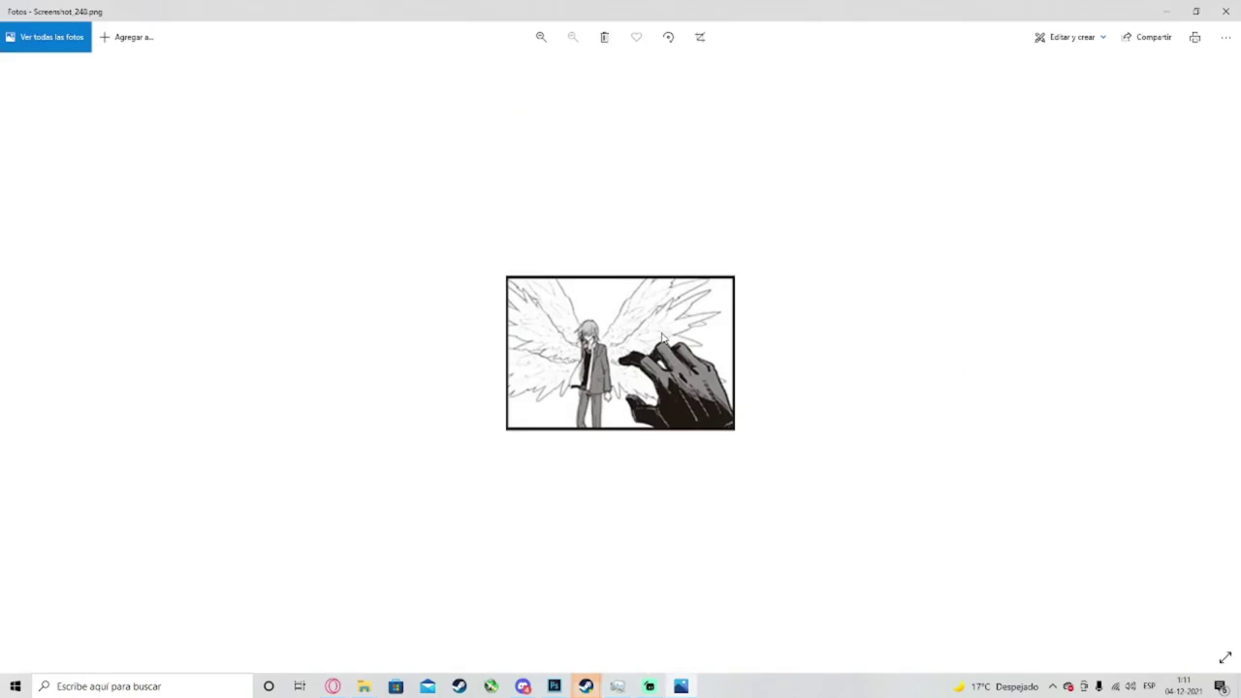
{"action": "scroll", "coordinate": [662, 337], "scroll_direction": "up", "scroll_amount": 2}
{"action": "left_click", "coordinate": [1225, 11]}
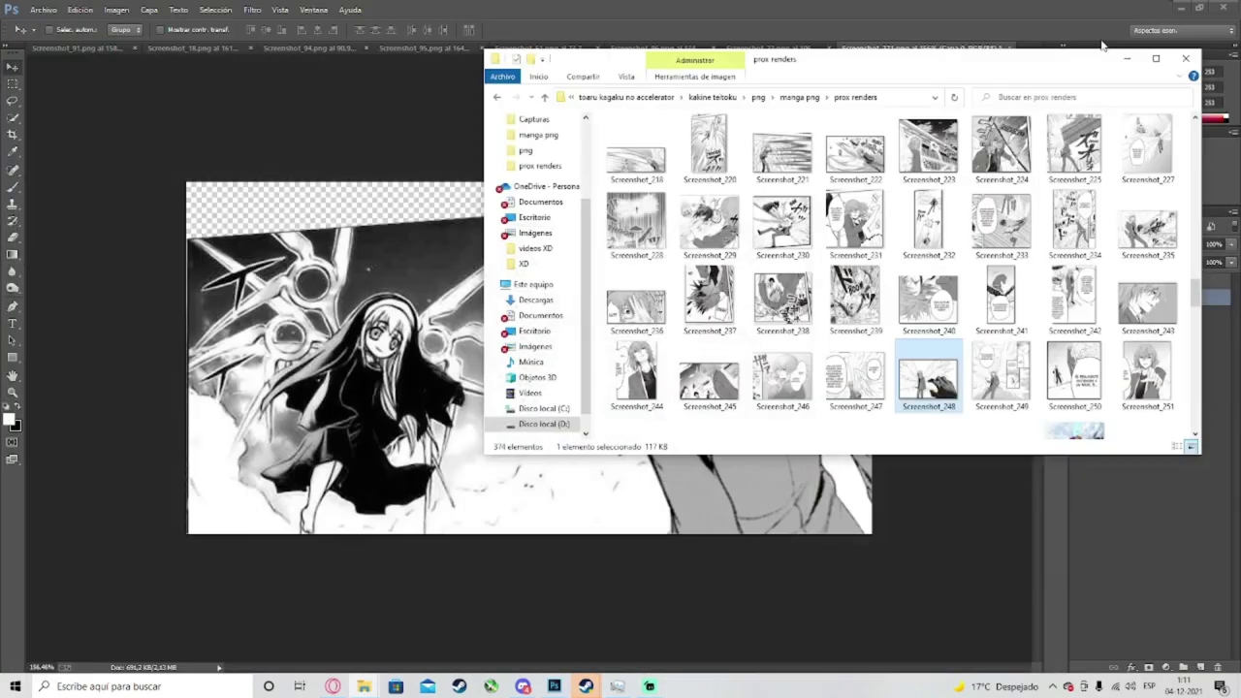
Step: Return to the manga png folder and preview the alas xd and alas wing images
{"action": "left_click", "coordinate": [805, 98]}
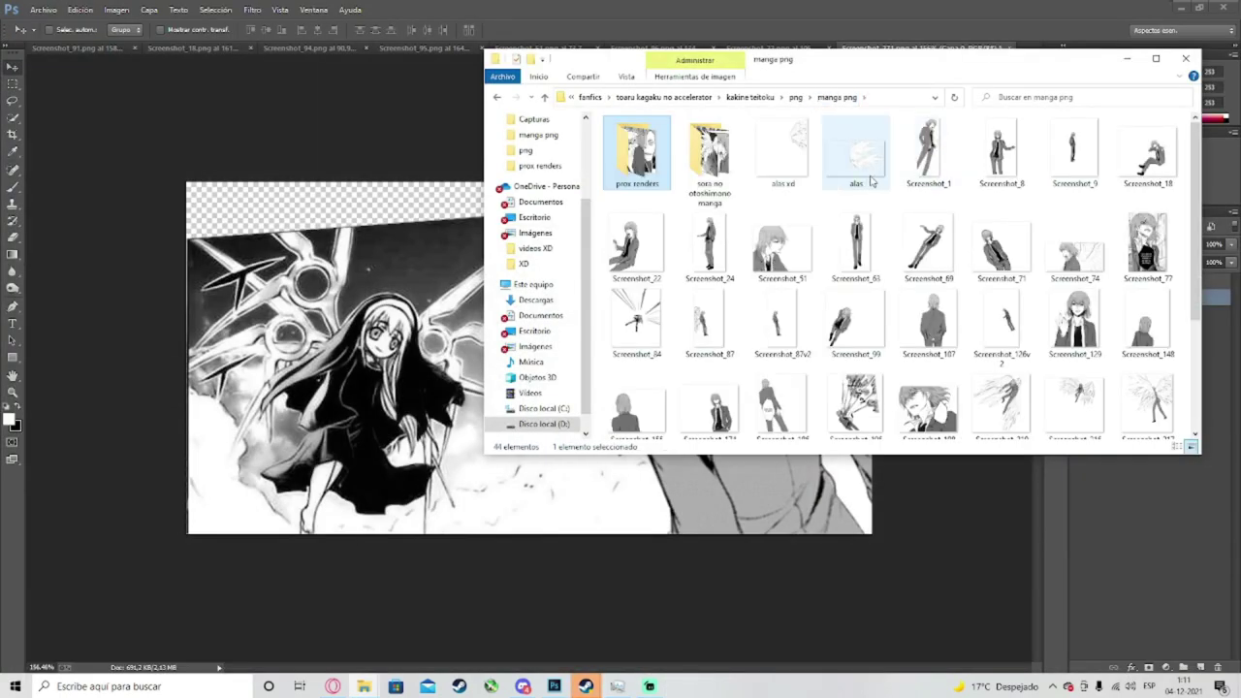
{"action": "double_click", "coordinate": [812, 165]}
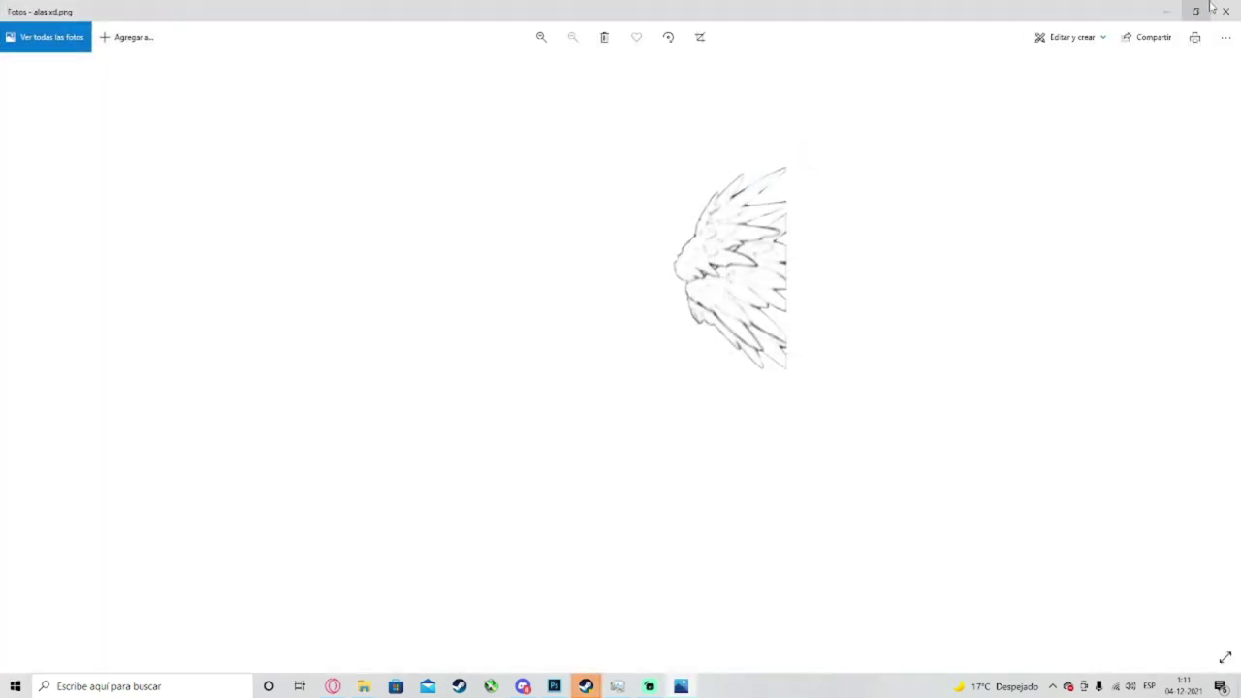
{"action": "left_click", "coordinate": [1195, 11]}
{"action": "left_click", "coordinate": [1203, 62]}
{"action": "double_click", "coordinate": [855, 157]}
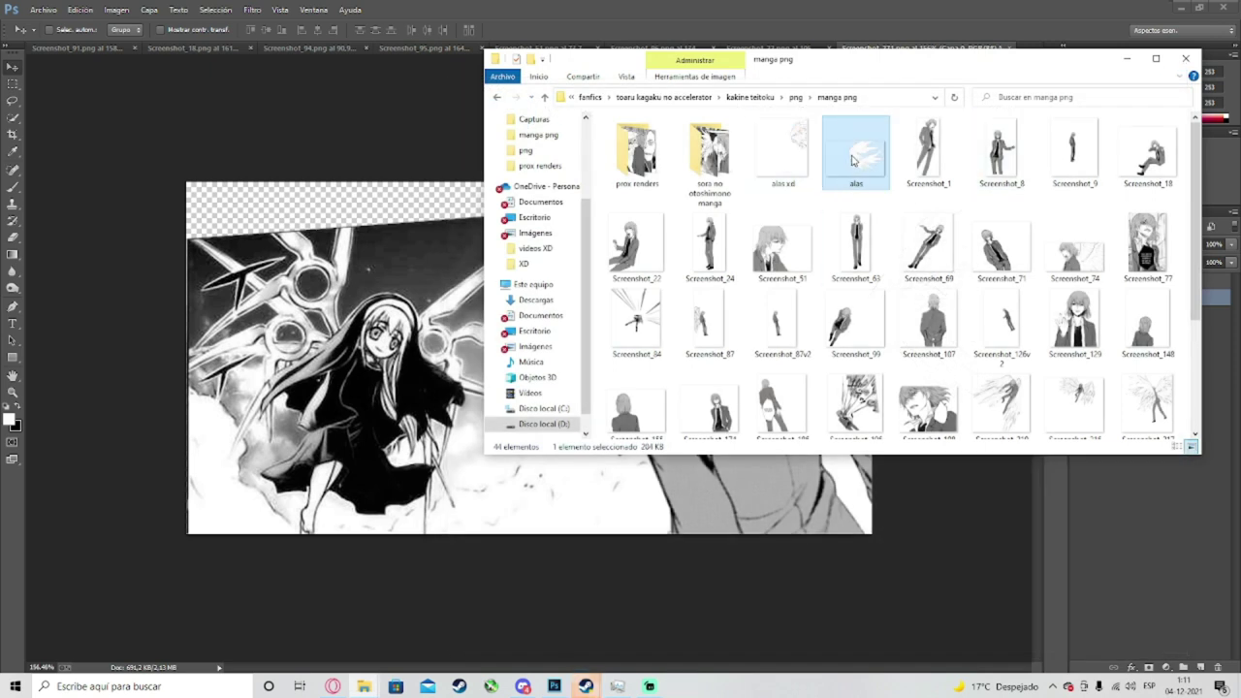
{"action": "left_click", "coordinate": [1189, 76]}
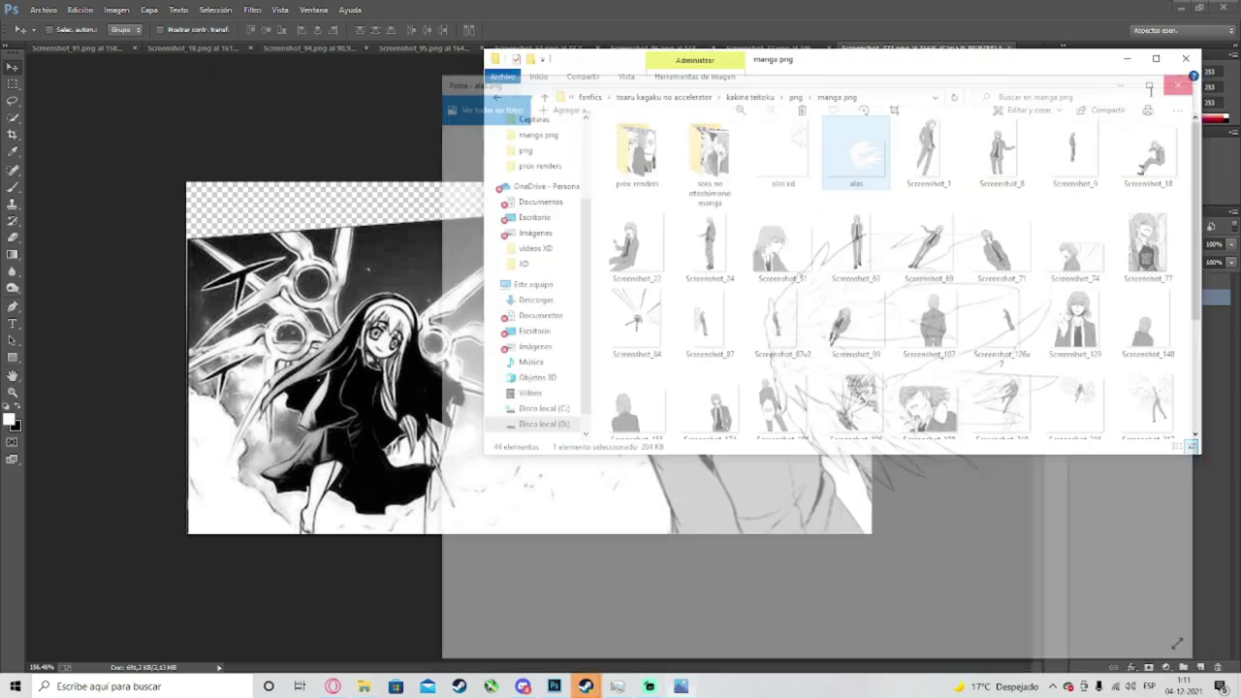
Step: Place the alas wings image in the panel document and move its layer above Screenshot_333
{"action": "left_click_drag", "start_coordinate": [851, 171], "coordinate": [436, 368]}
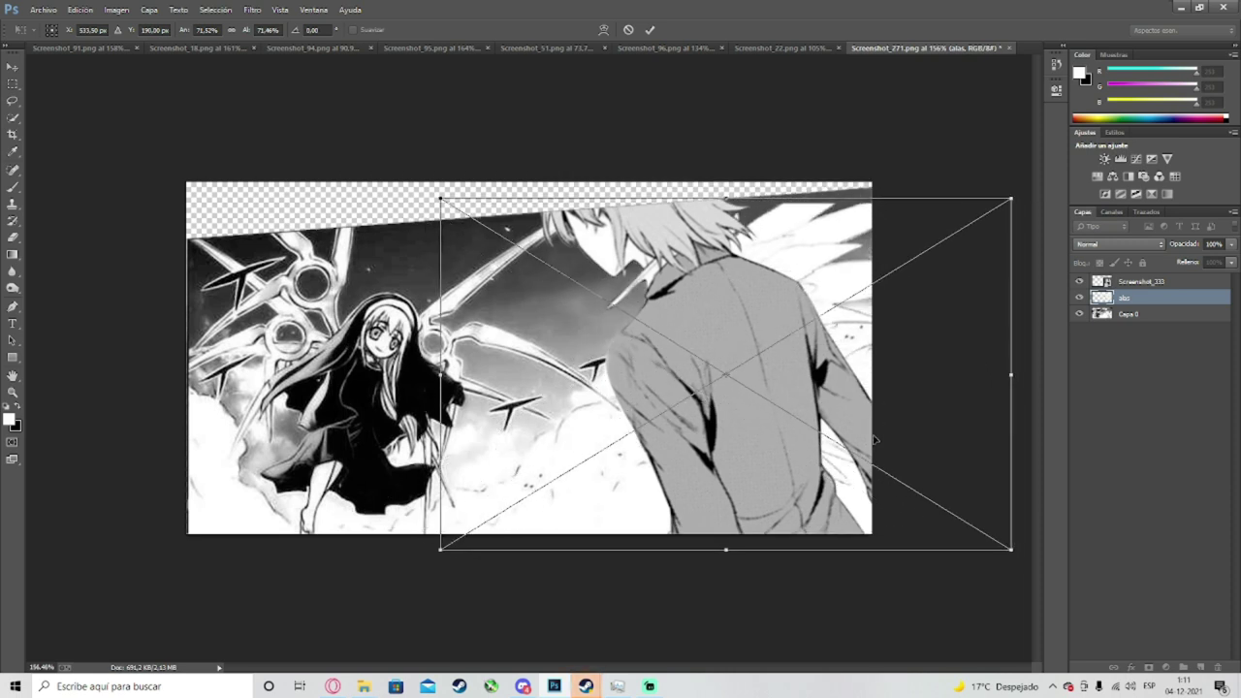
{"action": "key", "text": "Return"}
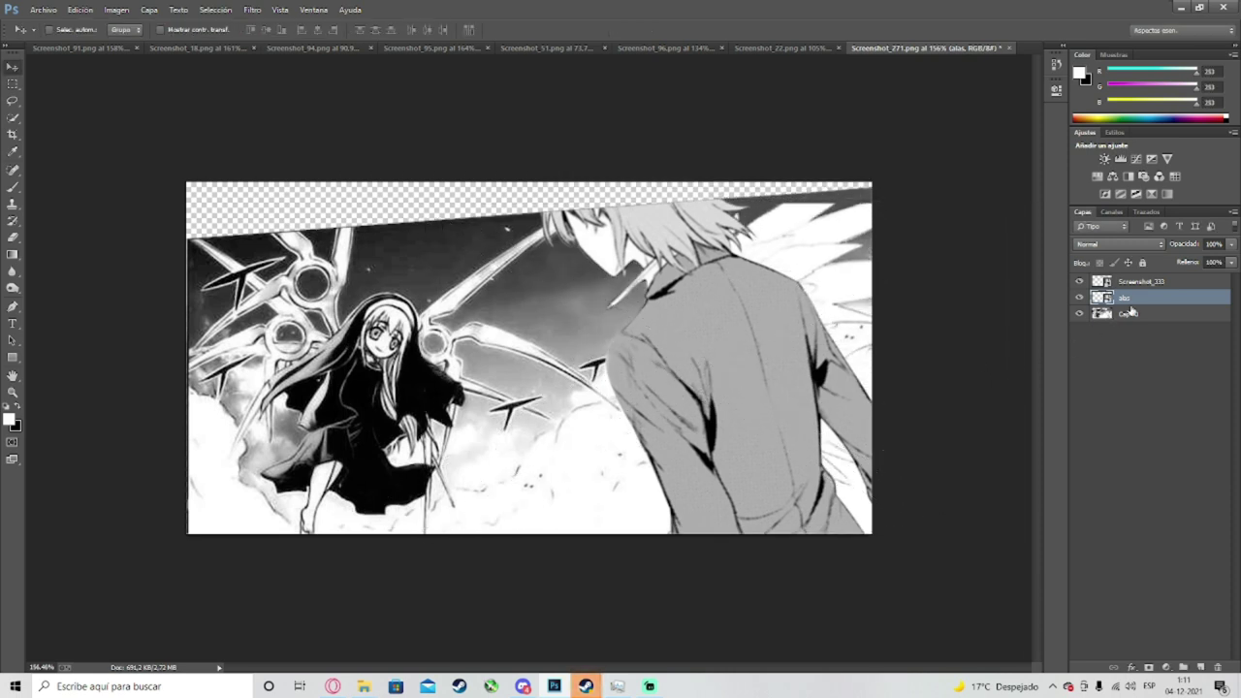
{"action": "left_click", "coordinate": [1134, 312]}
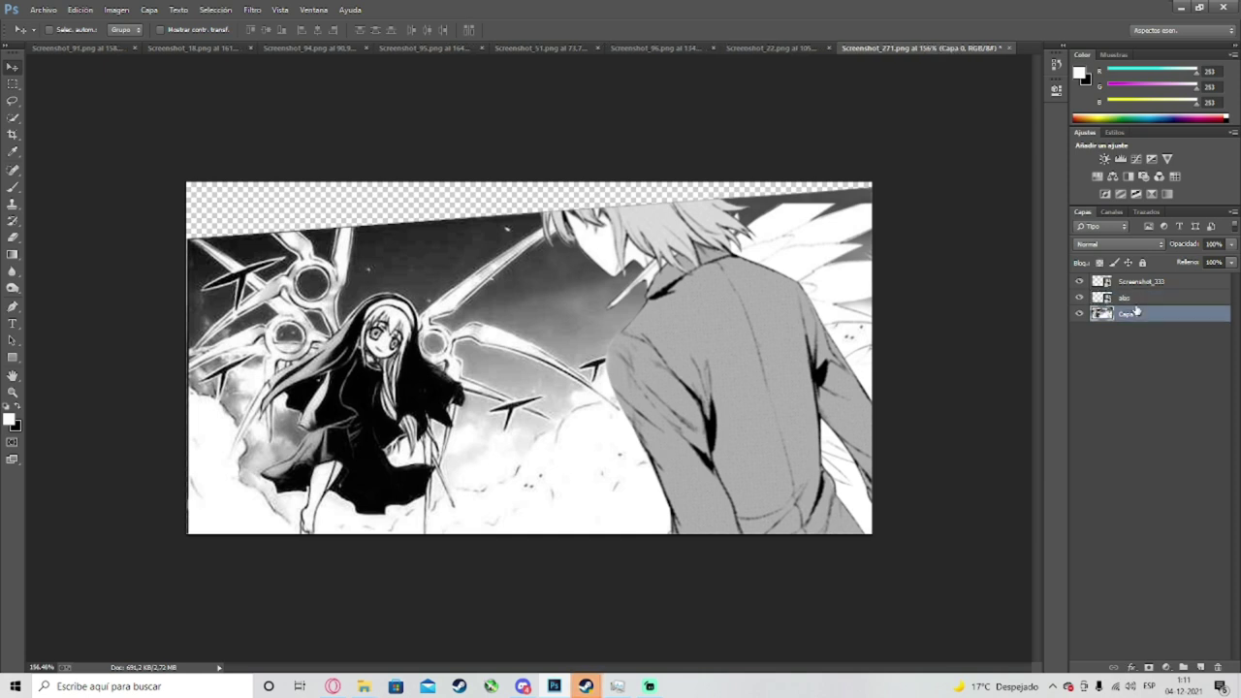
{"action": "left_click", "coordinate": [1136, 301]}
{"action": "mouse_move", "coordinate": [1126, 302]}
{"action": "left_mouse_down"}
{"action": "mouse_move", "coordinate": [1133, 285]}
{"action": "mouse_move", "coordinate": [1140, 301]}
{"action": "left_mouse_up"}
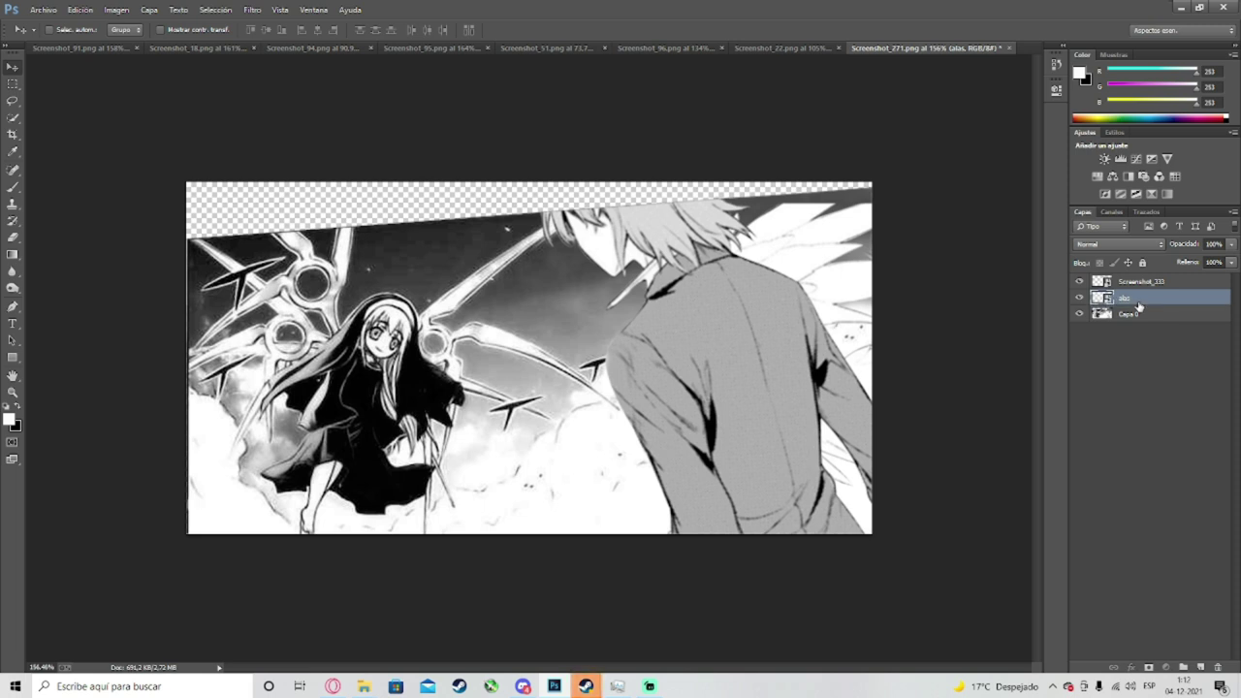
{"action": "left_click_drag", "start_coordinate": [1139, 306], "coordinate": [1148, 282]}
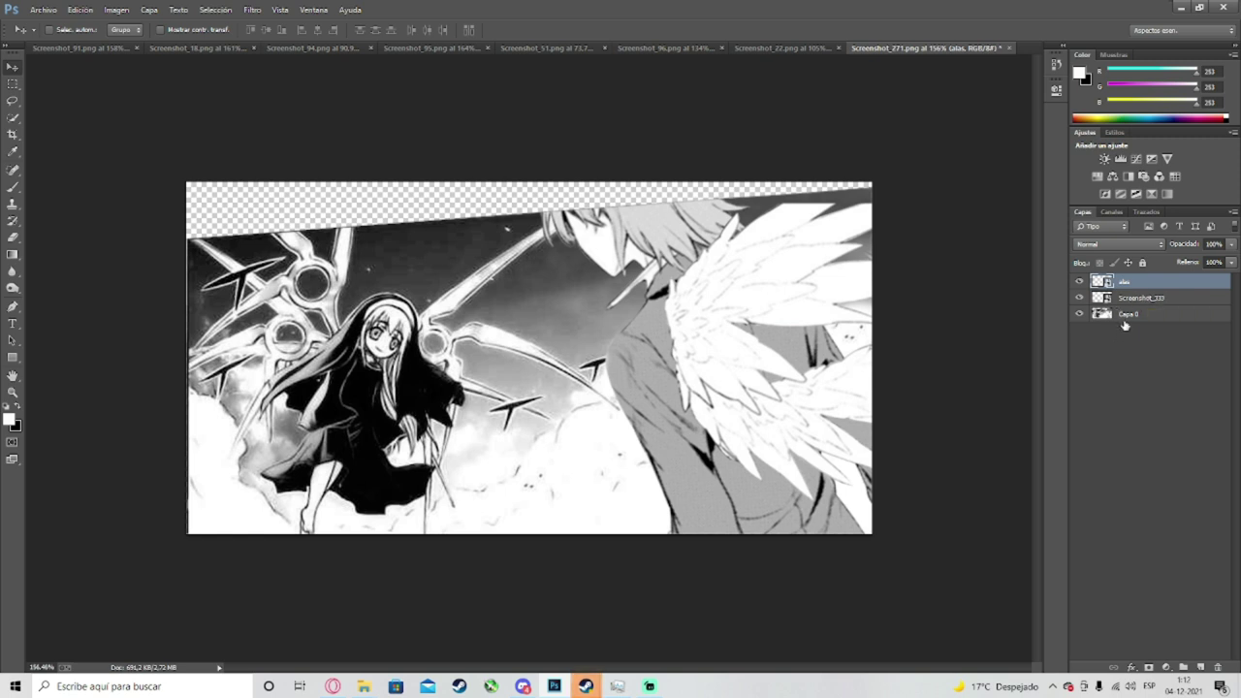
Step: Free-transform the alas wings to about 69% width and 83% height, and rotate them about 12° over the character
{"action": "left_click", "coordinate": [1127, 316]}
{"action": "left_click", "coordinate": [1128, 283]}
{"action": "key", "text": "ctrl+t"}
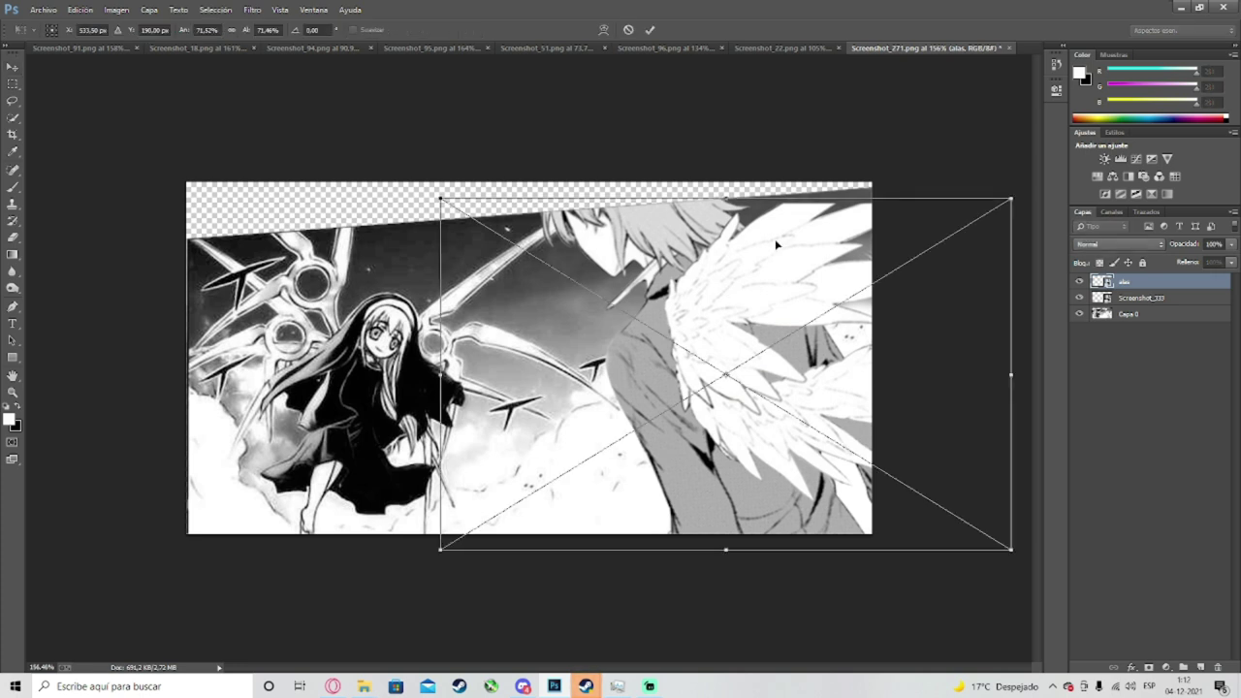
{"action": "scroll", "coordinate": [865, 277], "scroll_direction": "down", "scroll_amount": 3}
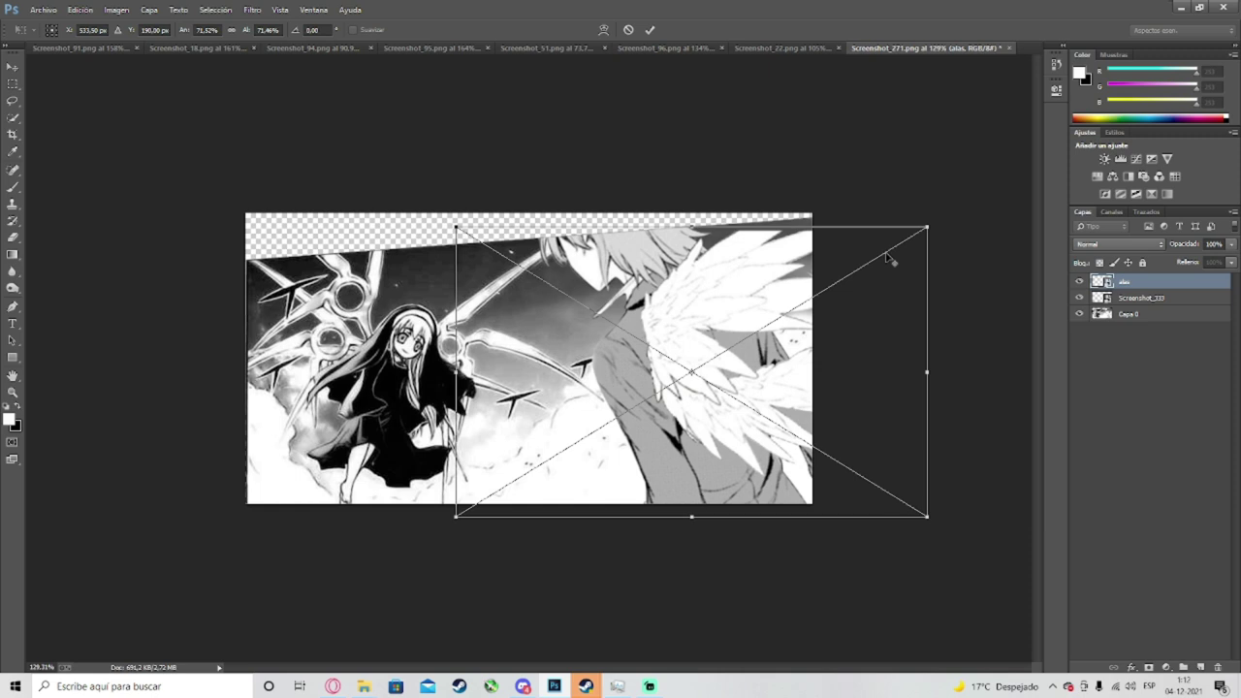
{"action": "left_click_drag", "start_coordinate": [928, 231], "coordinate": [705, 312]}
{"action": "left_click_drag", "start_coordinate": [783, 278], "coordinate": [710, 270]}
{"action": "left_click_drag", "start_coordinate": [678, 347], "coordinate": [757, 310]}
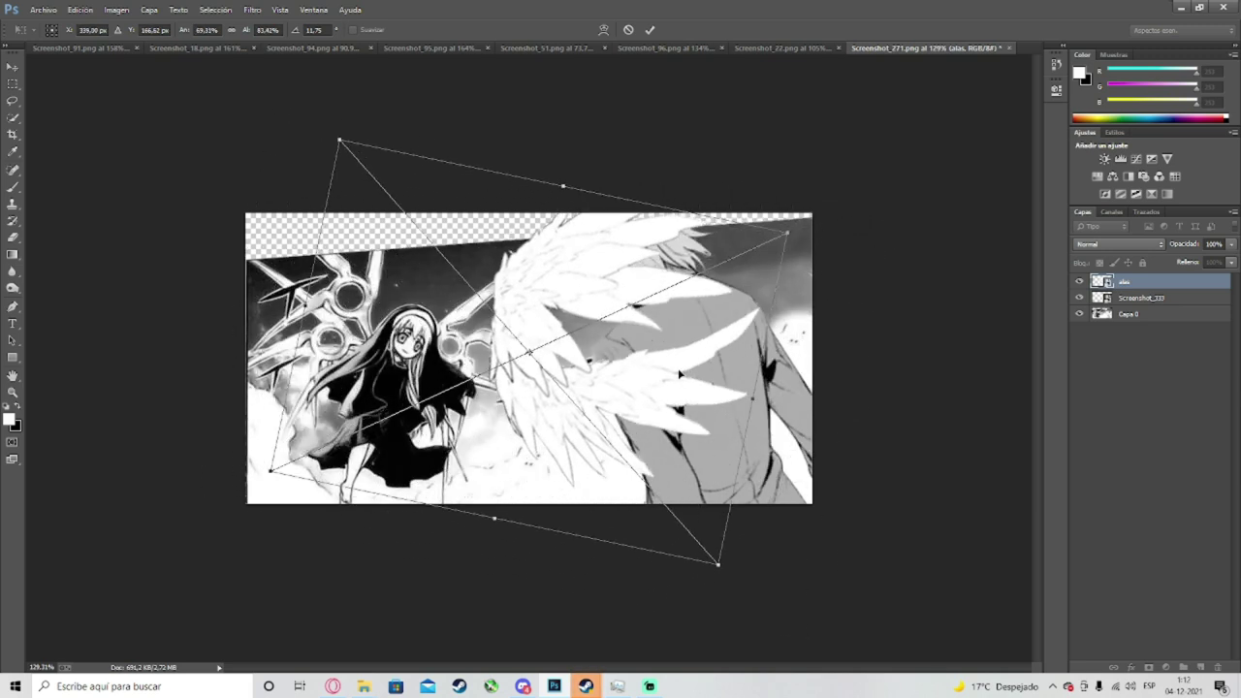
Step: Try flipping the alas wings horizontally and vertically, returning them to their original orientation
{"action": "right_click", "coordinate": [578, 367]}
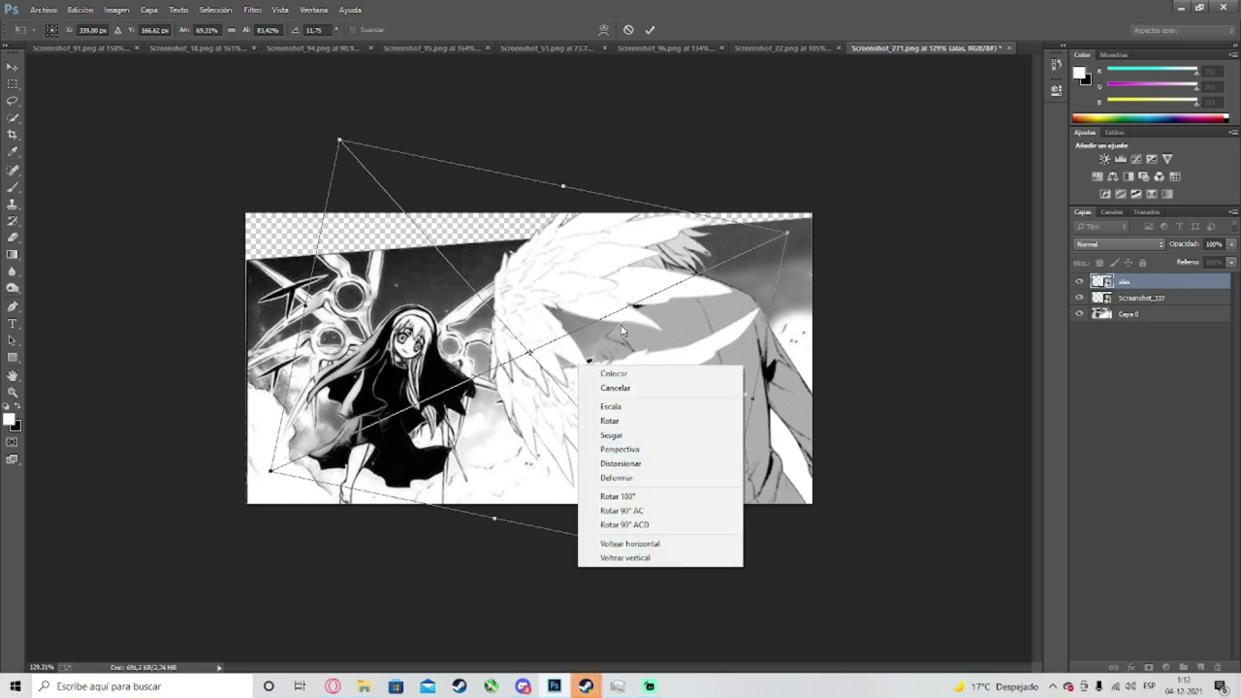
{"action": "left_click", "coordinate": [625, 543]}
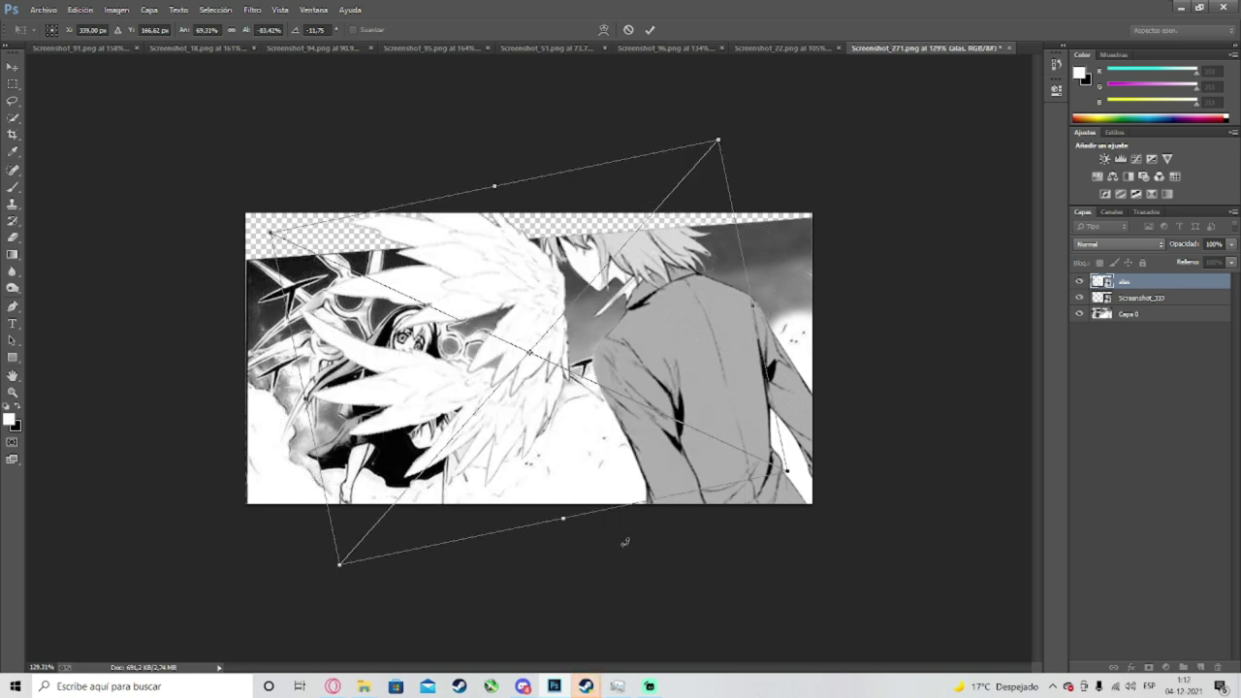
{"action": "right_click", "coordinate": [595, 473]}
{"action": "left_click", "coordinate": [640, 643]}
{"action": "right_click", "coordinate": [595, 413]}
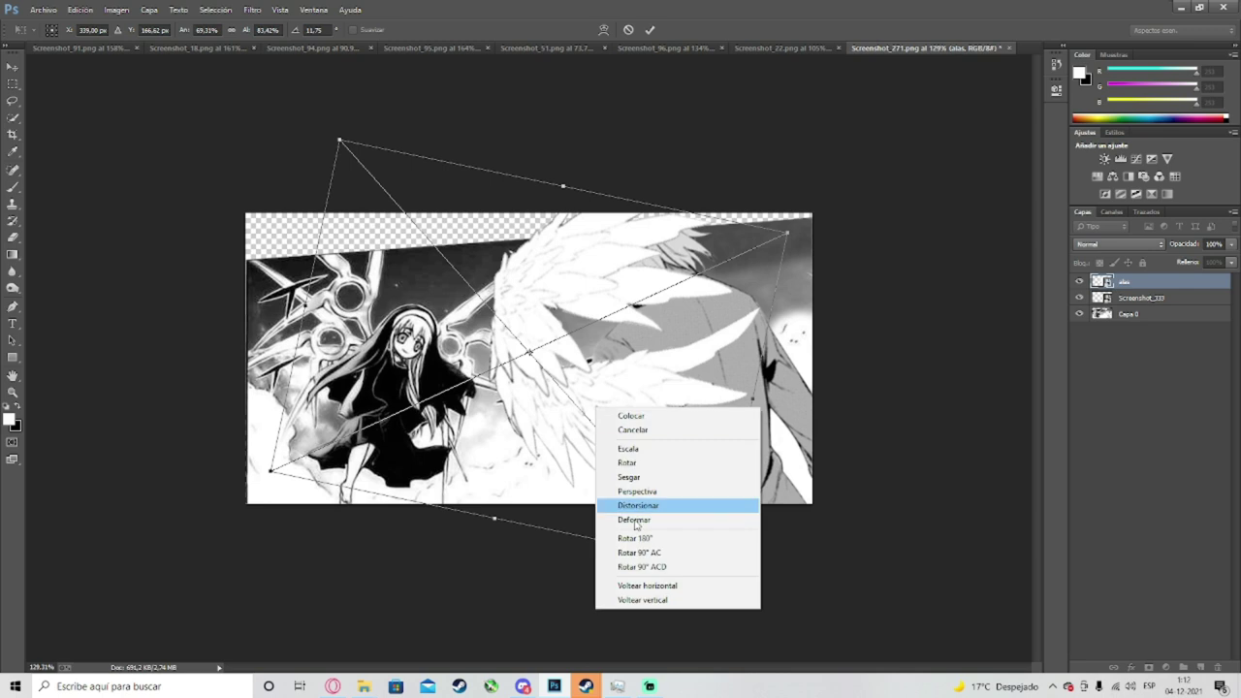
{"action": "left_click", "coordinate": [640, 599]}
{"action": "right_click", "coordinate": [626, 611]}
{"action": "left_click", "coordinate": [669, 605]}
Step: Move the wings onto the character's back, tilt them counterclockwise, enlarge them slightly, and apply the transformation
{"action": "left_click_drag", "start_coordinate": [654, 417], "coordinate": [830, 426]}
{"action": "left_click_drag", "start_coordinate": [962, 407], "coordinate": [959, 291]}
{"action": "left_click_drag", "start_coordinate": [892, 346], "coordinate": [951, 399]}
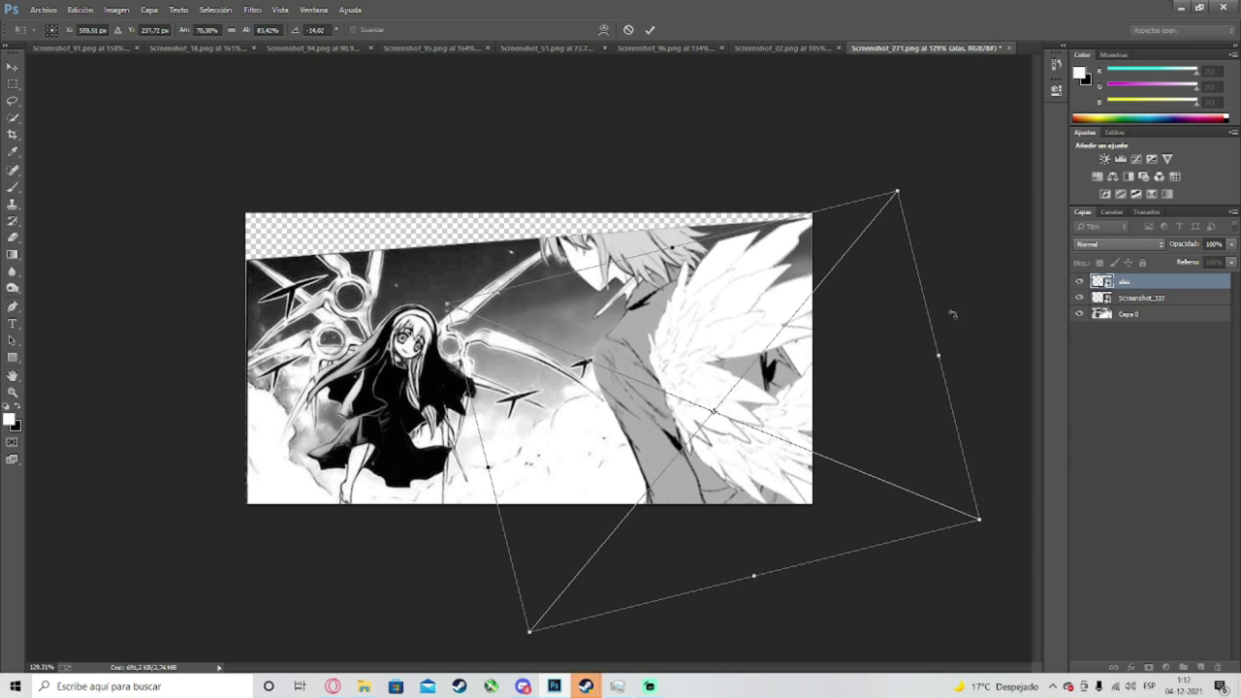
{"action": "scroll", "coordinate": [941, 259], "scroll_direction": "down", "scroll_amount": 2}
{"action": "left_click_drag", "start_coordinate": [835, 222], "coordinate": [880, 173]}
{"action": "left_click_drag", "start_coordinate": [843, 257], "coordinate": [864, 264]}
{"action": "left_click_drag", "start_coordinate": [946, 237], "coordinate": [949, 245]}
{"action": "key", "text": "Return"}
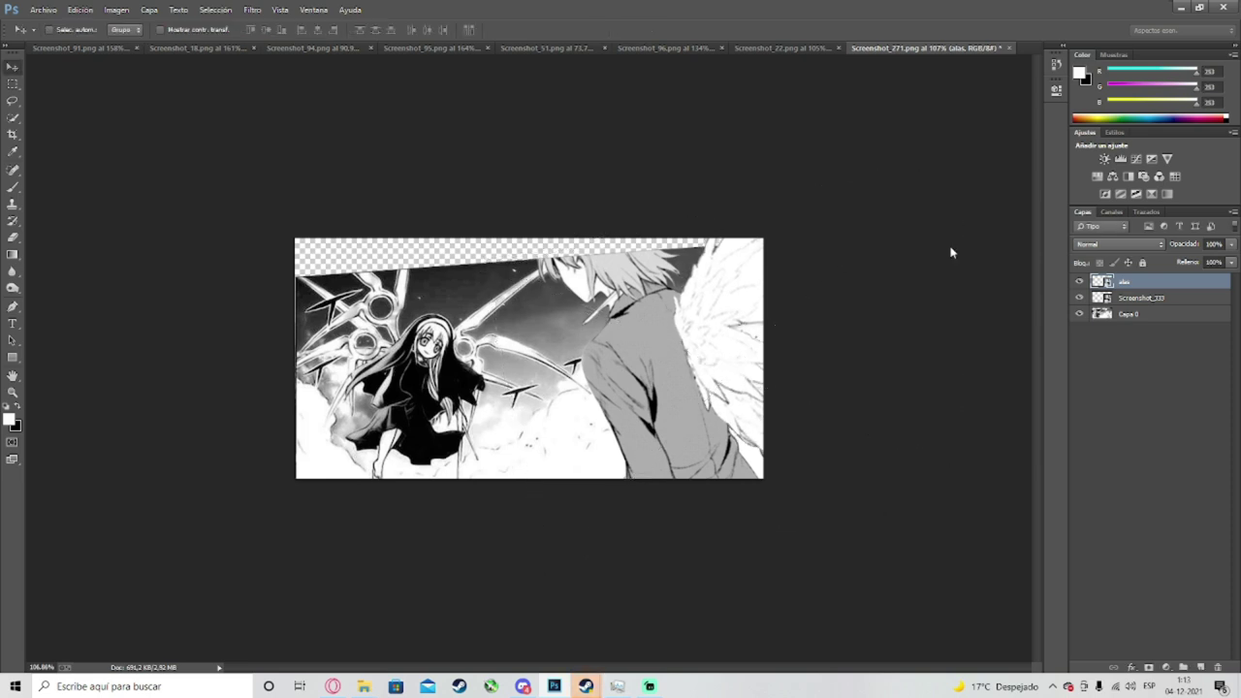
Step: Duplicate the alas layer as alas copia and move the copy slightly lower along the character's back
{"action": "right_click", "coordinate": [1143, 284]}
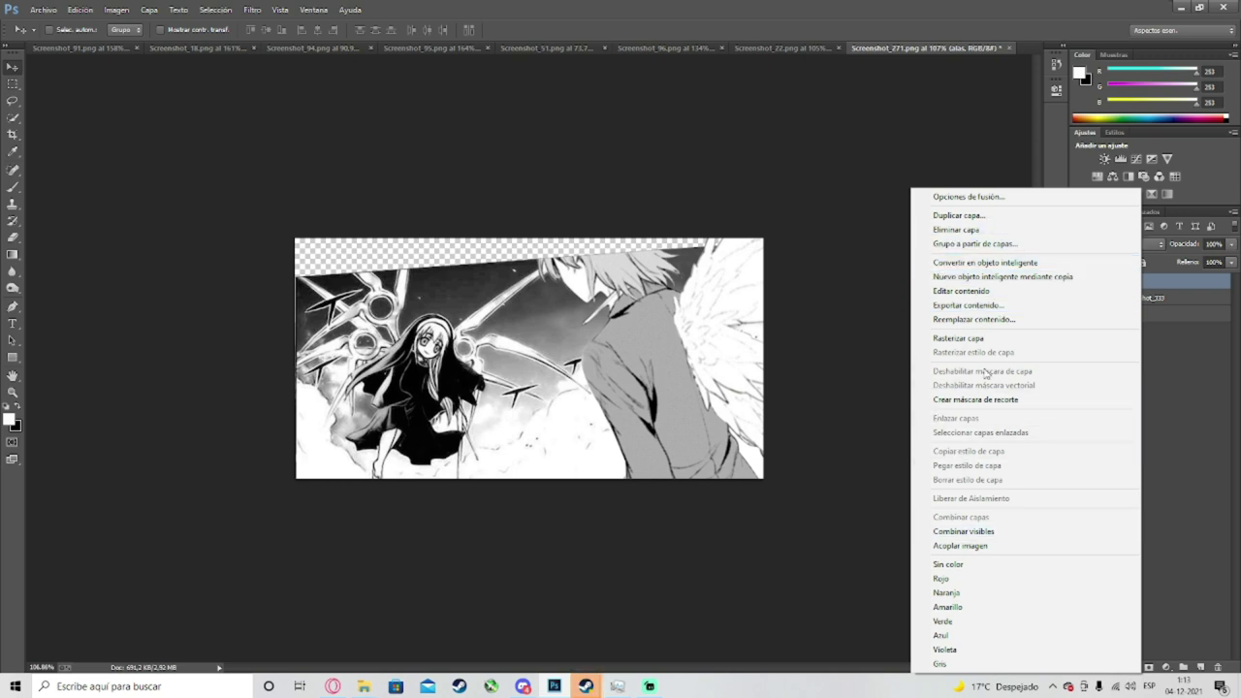
{"action": "left_click", "coordinate": [957, 215]}
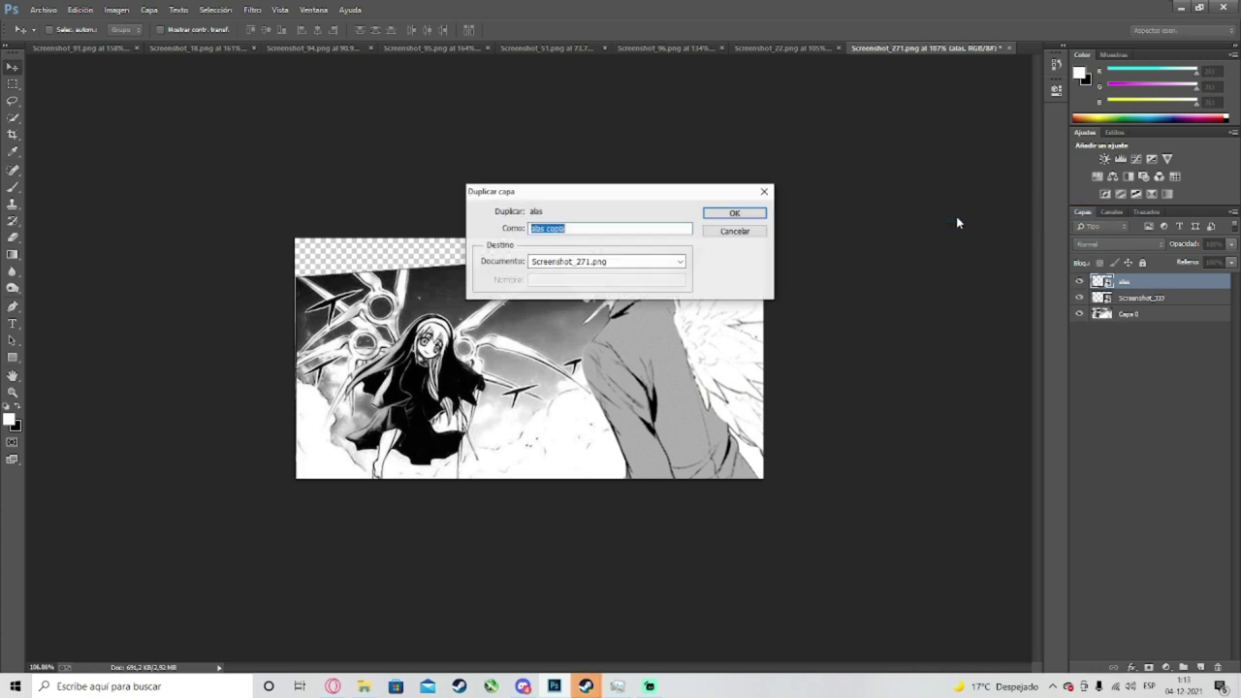
{"action": "left_click", "coordinate": [742, 212]}
{"action": "right_click", "coordinate": [1139, 282]}
{"action": "left_click", "coordinate": [1189, 384]}
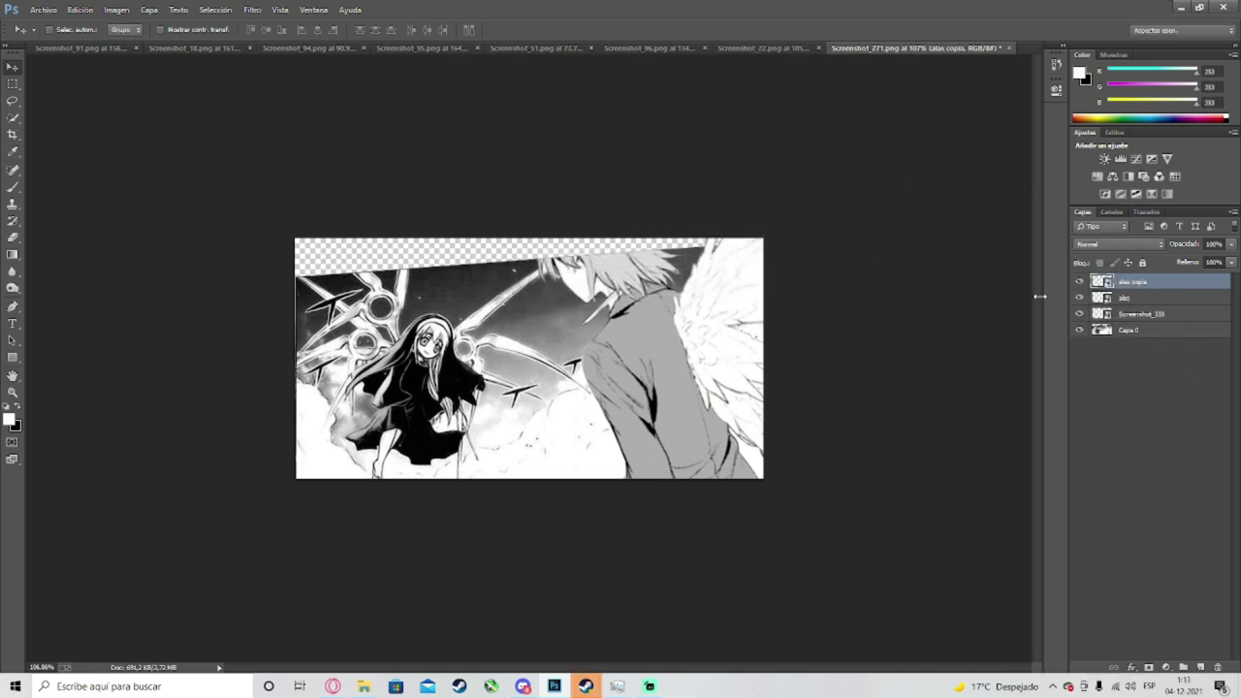
{"action": "left_click_drag", "start_coordinate": [687, 323], "coordinate": [718, 347]}
{"action": "scroll", "coordinate": [936, 400], "scroll_direction": "down", "scroll_amount": 2}
{"action": "scroll", "coordinate": [935, 400], "scroll_direction": "down", "scroll_amount": 1}
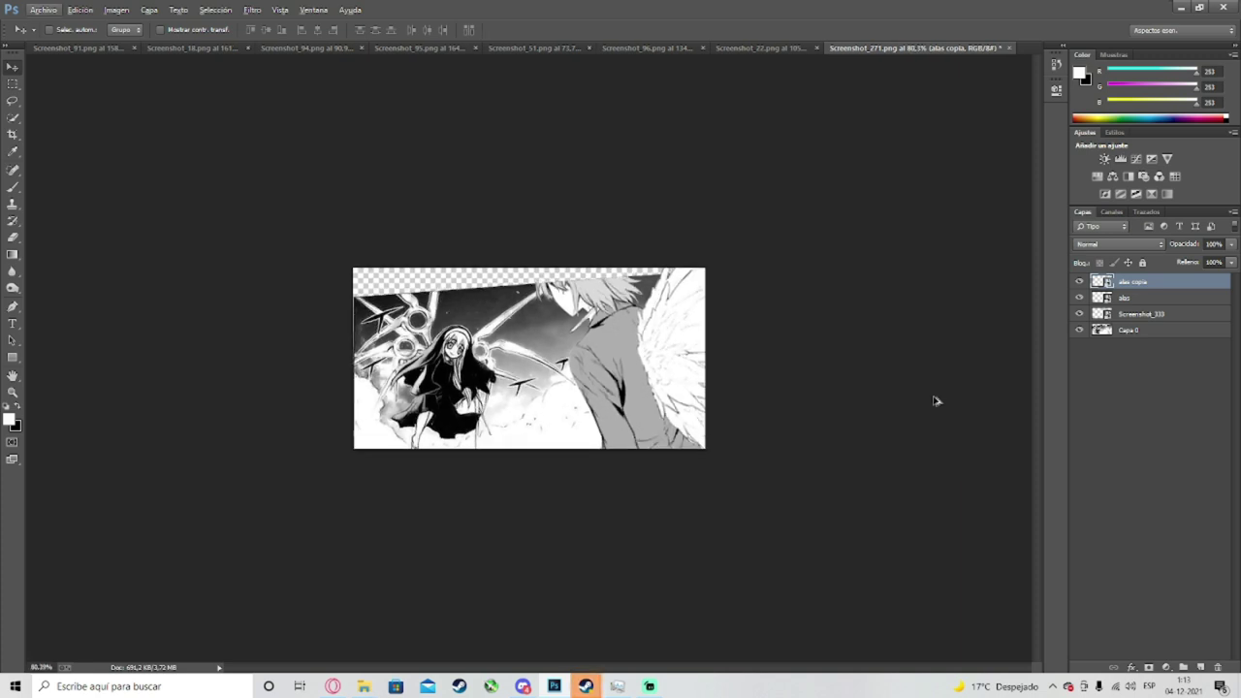
Step: With the alas layer active and both wing layers hidden, trace a closed Pen path above the panel's slanted border near the wings
{"action": "scroll", "coordinate": [935, 400], "scroll_direction": "up", "scroll_amount": 5}
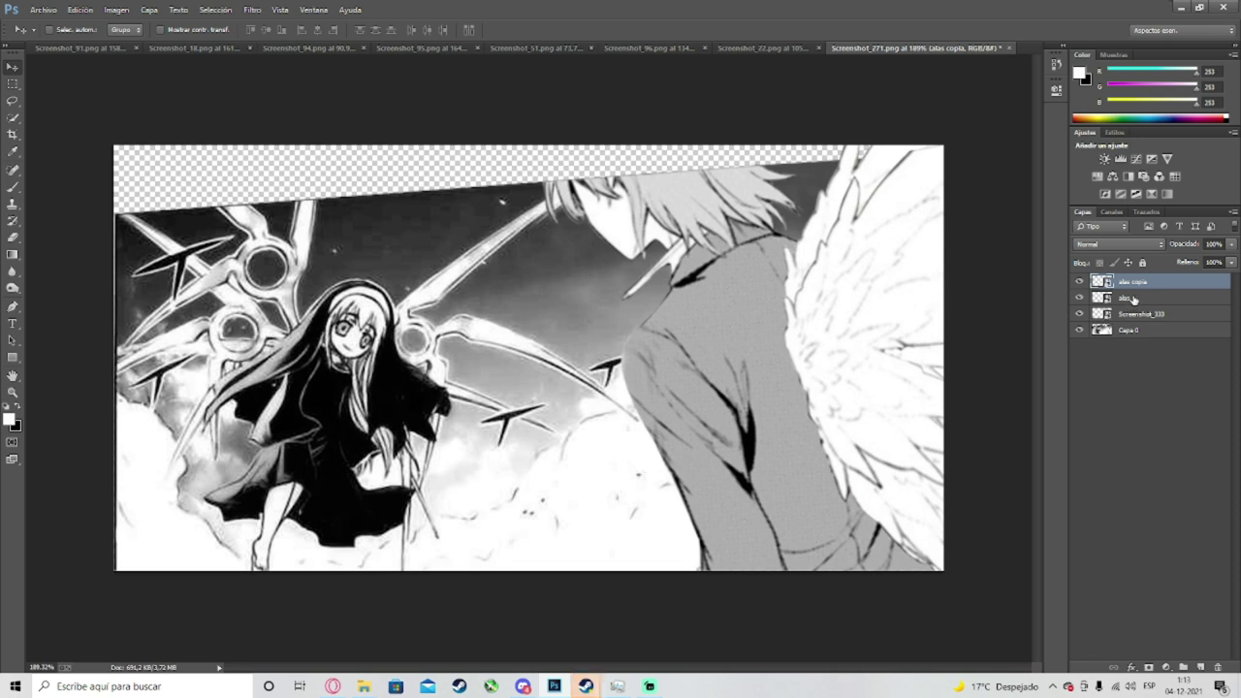
{"action": "left_click", "coordinate": [1133, 298]}
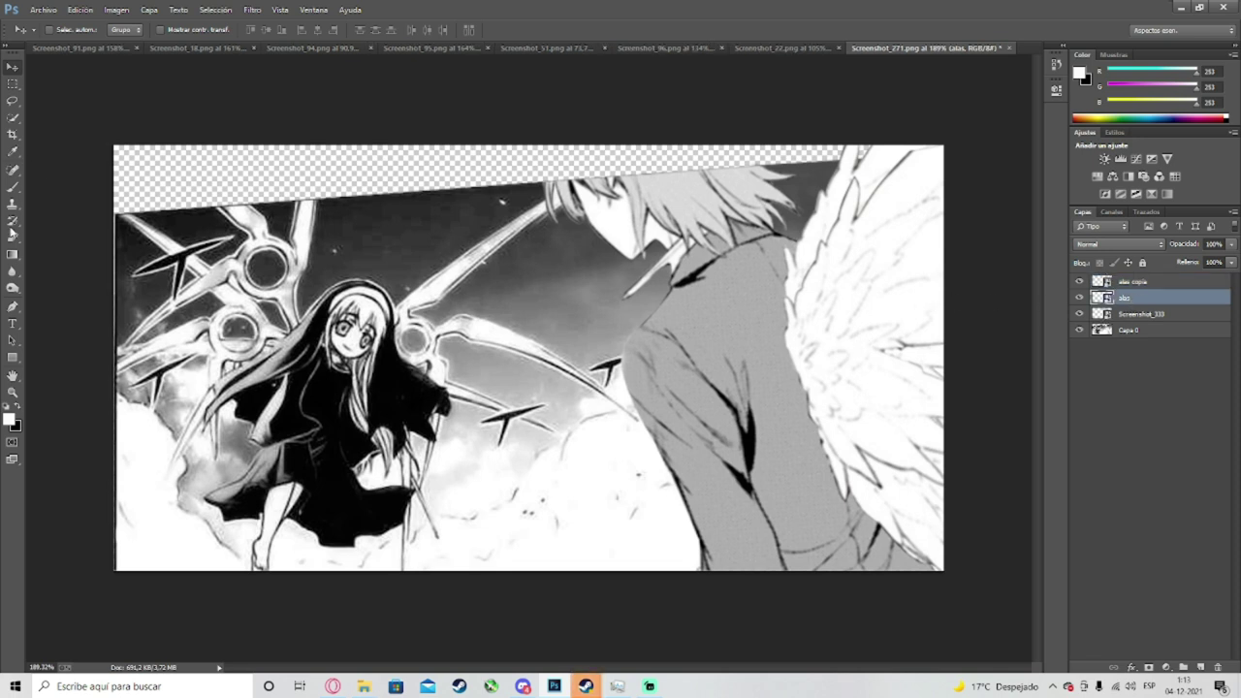
{"action": "left_click", "coordinate": [12, 308]}
{"action": "scroll", "coordinate": [901, 136], "scroll_direction": "up", "scroll_amount": 3}
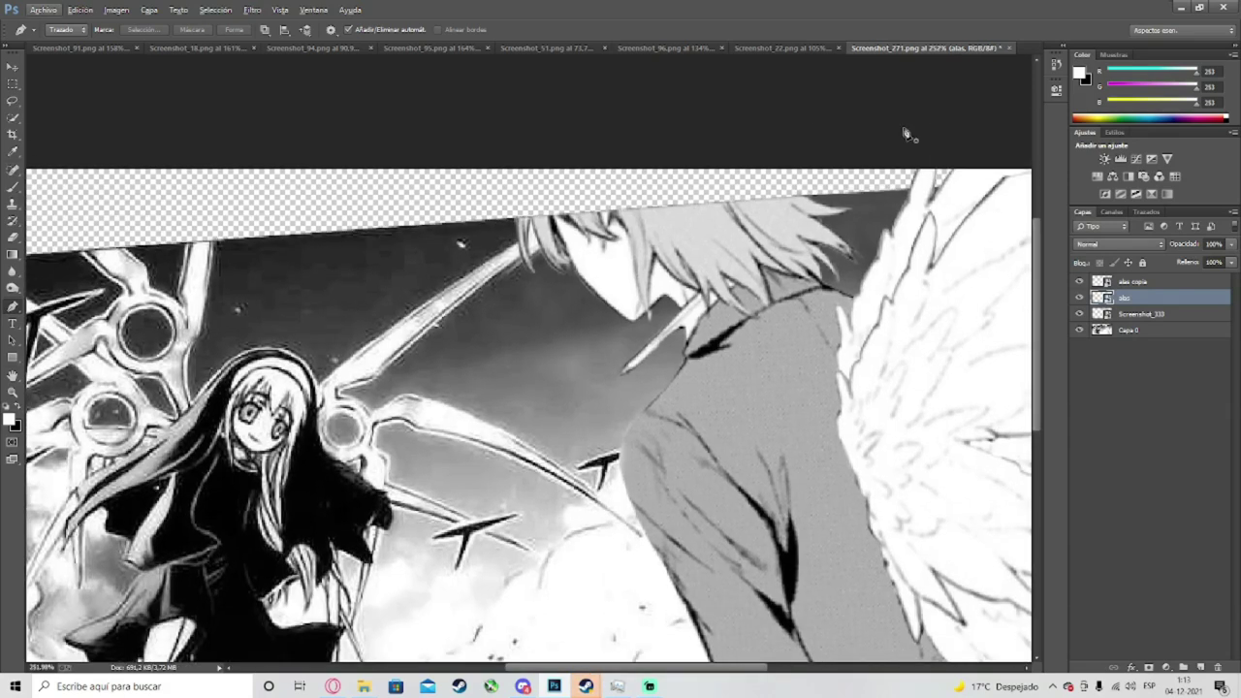
{"action": "scroll", "coordinate": [900, 141], "scroll_direction": "up", "scroll_amount": 4}
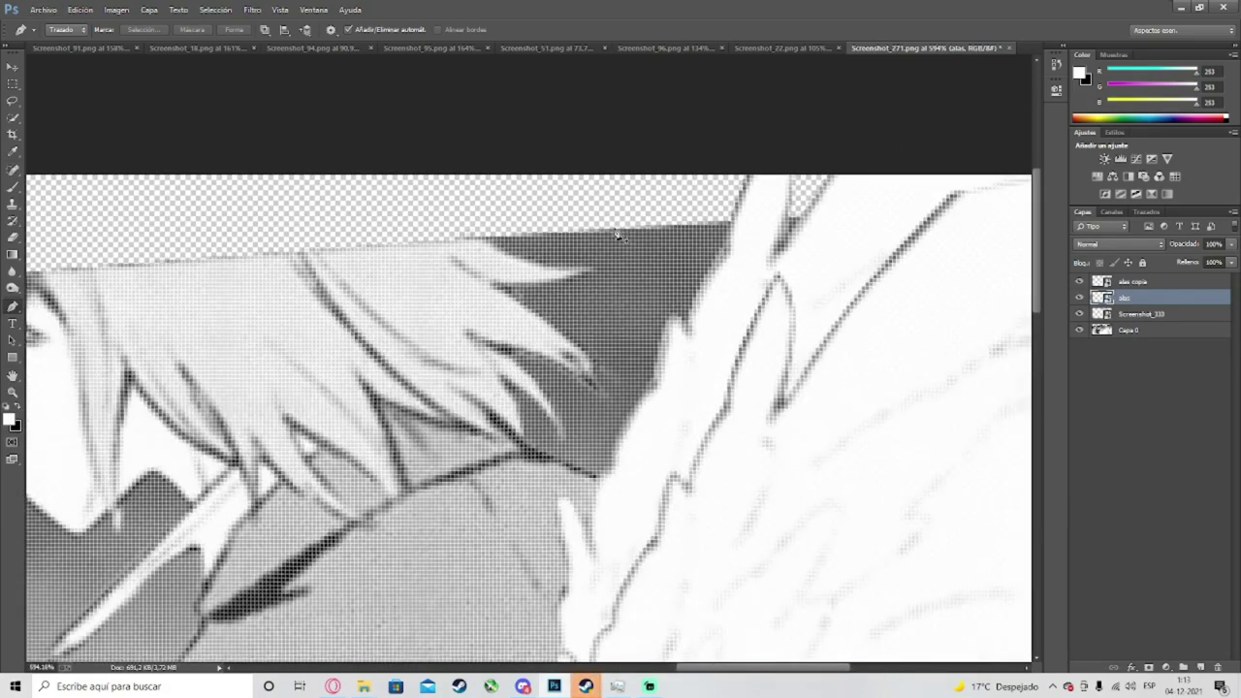
{"action": "scroll", "coordinate": [617, 234], "scroll_direction": "down", "scroll_amount": 4}
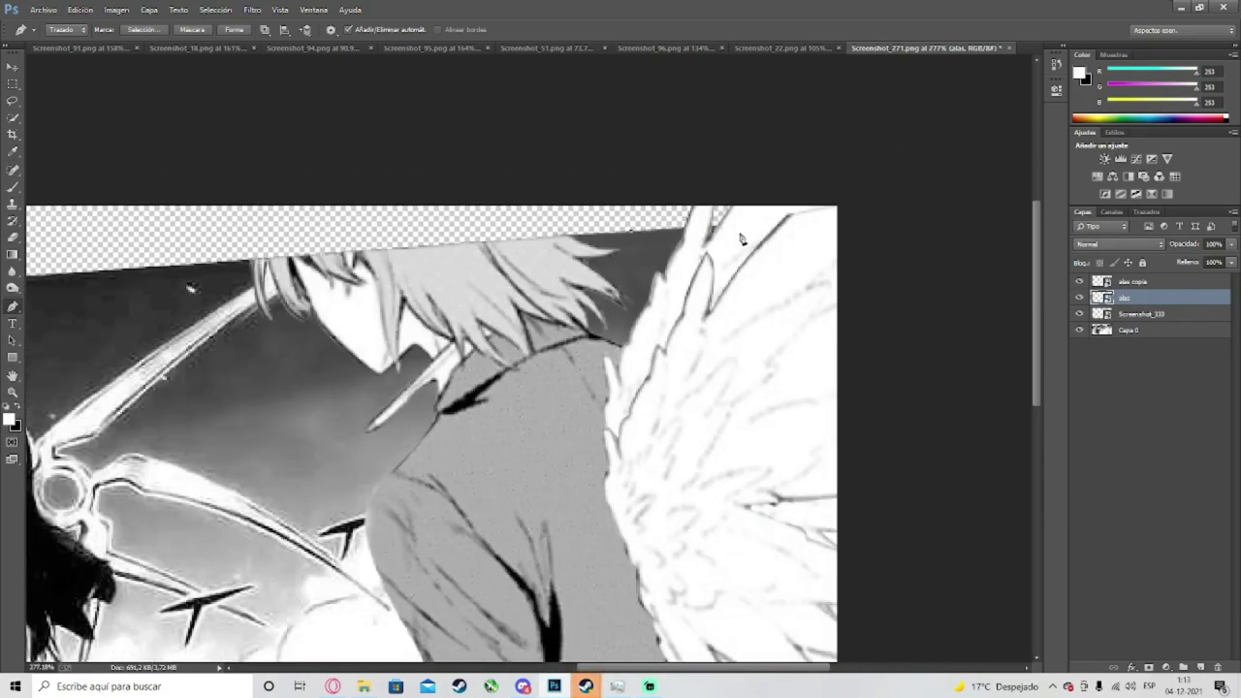
{"action": "left_click", "coordinate": [1079, 281]}
{"action": "left_click", "coordinate": [1079, 296]}
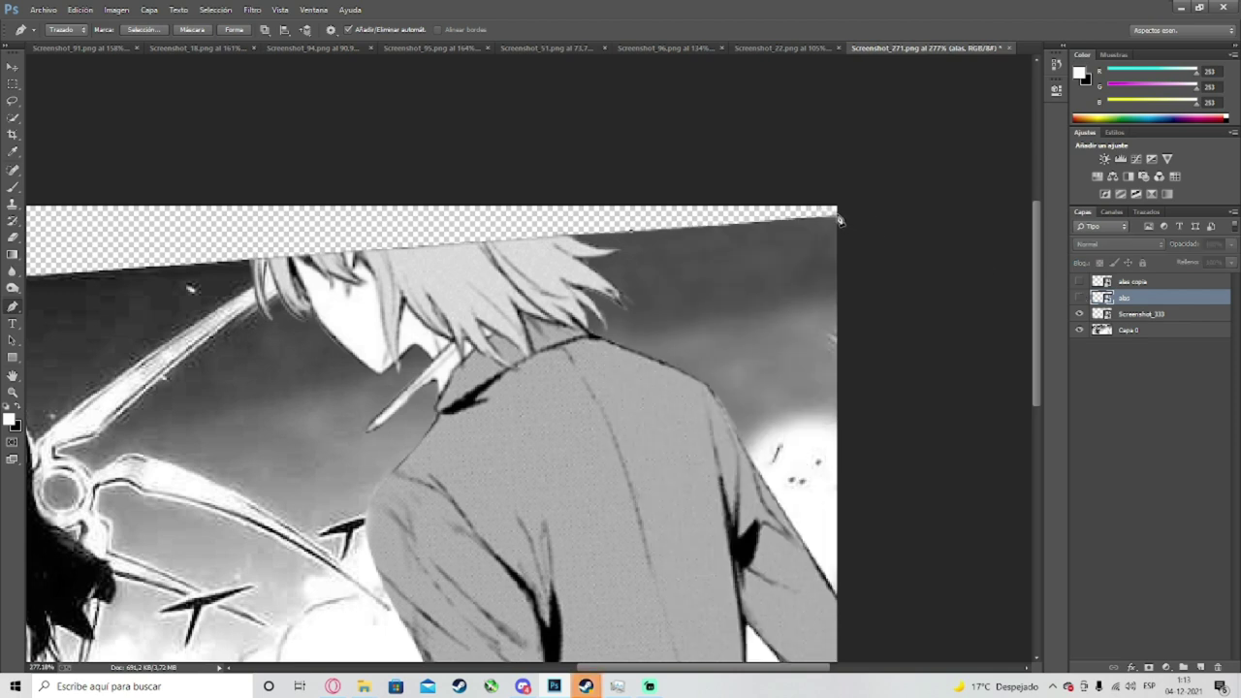
{"action": "left_click", "coordinate": [681, 178]}
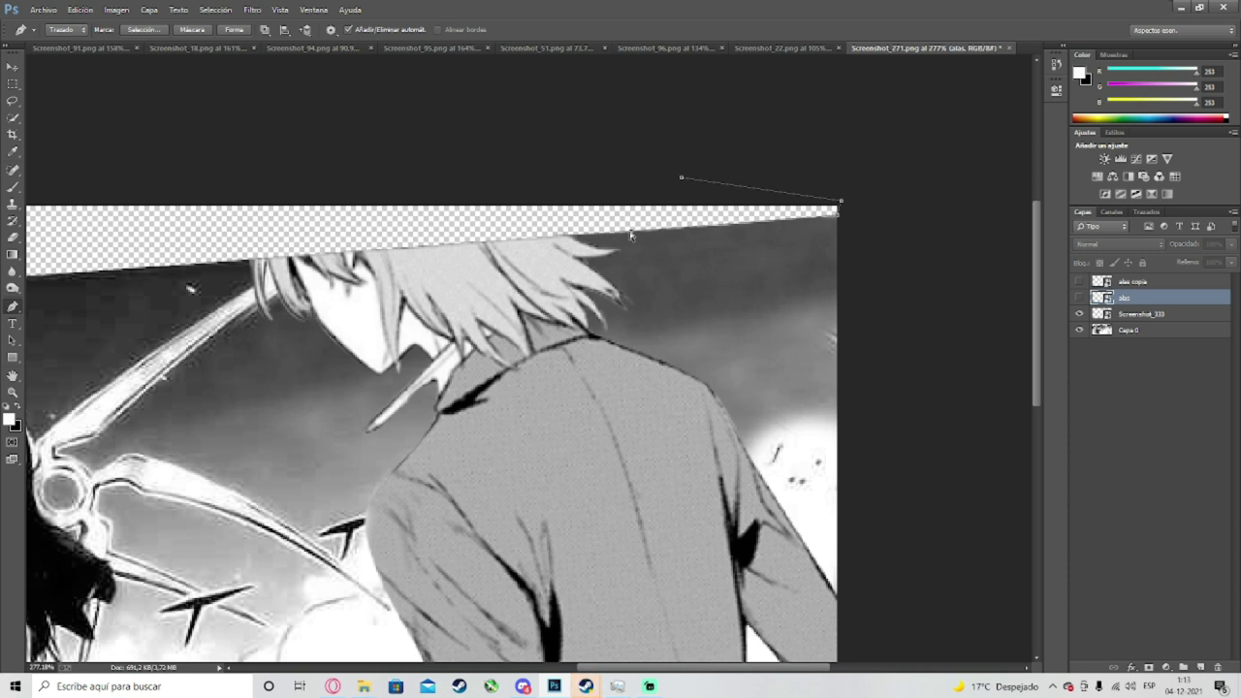
{"action": "right_click", "coordinate": [710, 222]}
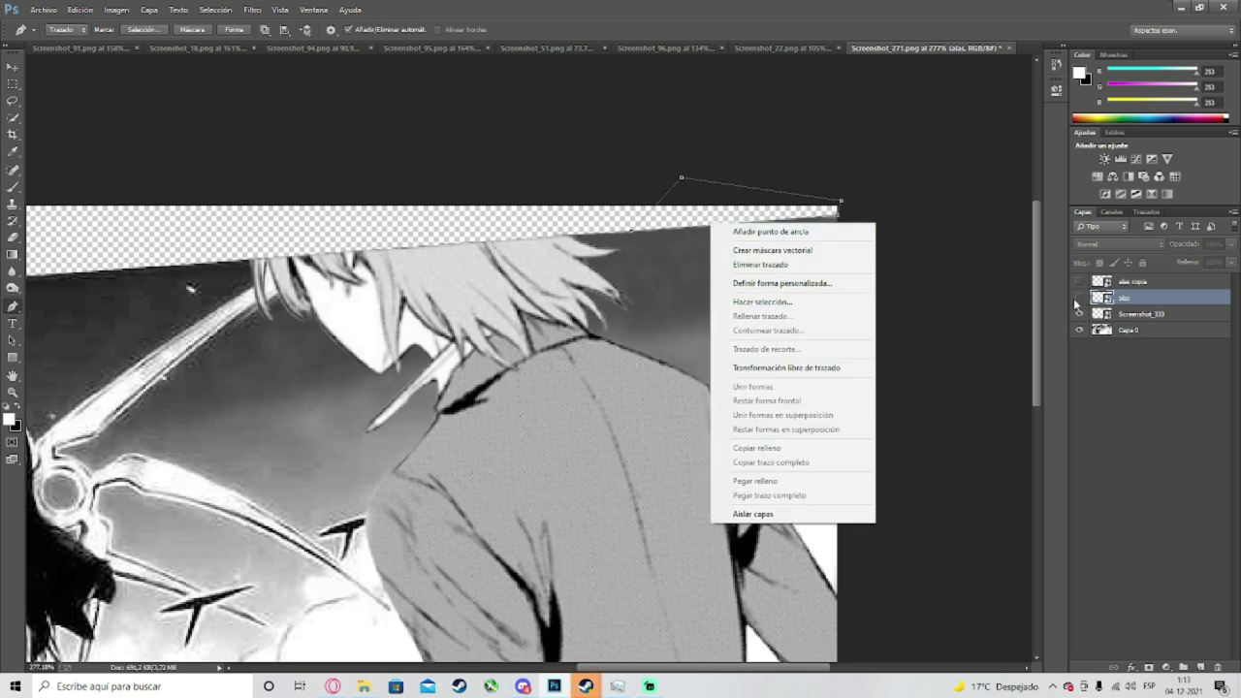
Step: Show the alas and alas copia layers again and convert the traced path into a new selection
{"action": "left_click", "coordinate": [1075, 302]}
{"action": "left_click", "coordinate": [1079, 298]}
{"action": "left_click", "coordinate": [1080, 282]}
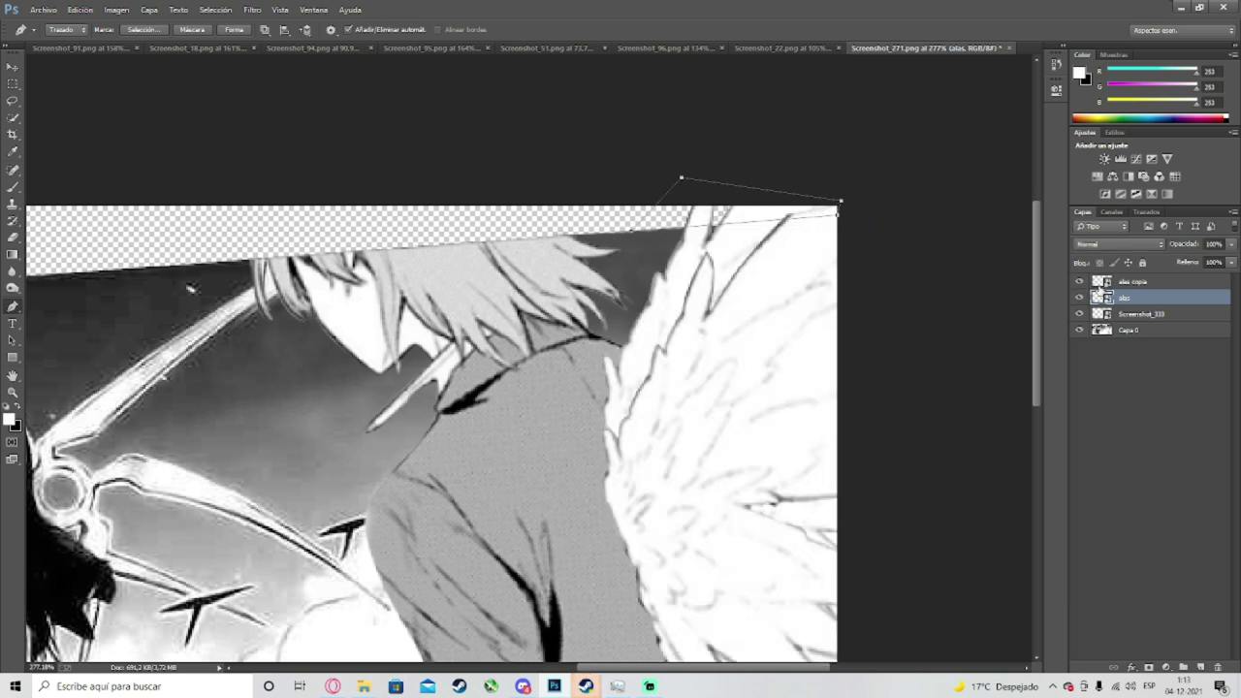
{"action": "right_click", "coordinate": [753, 294]}
{"action": "left_click", "coordinate": [781, 347]}
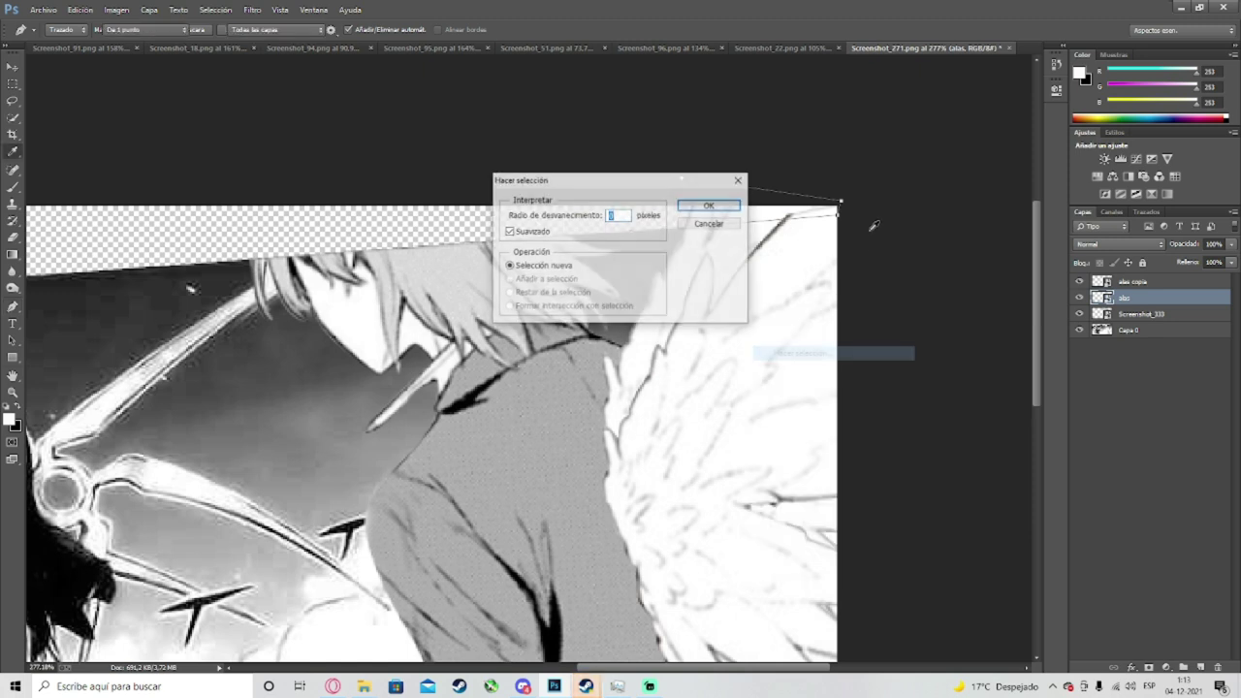
{"action": "left_click", "coordinate": [709, 206]}
Step: Try moving the selected part of the alas wings and undo the move
{"action": "left_click", "coordinate": [17, 67]}
{"action": "left_click_drag", "start_coordinate": [692, 209], "coordinate": [647, 199]}
{"action": "key", "text": "ctrl+z"}
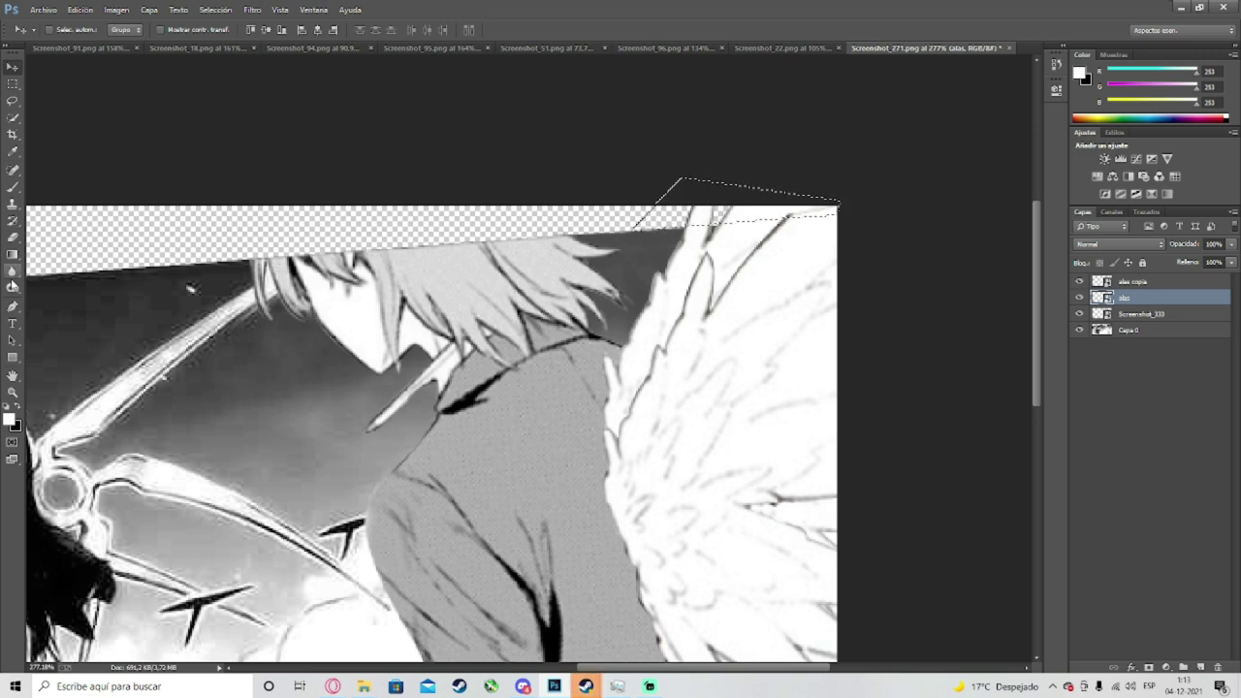
Step: Try erasing the selected wing tips on the alas layer, declining to rasterize the smart object
{"action": "left_click", "coordinate": [13, 236]}
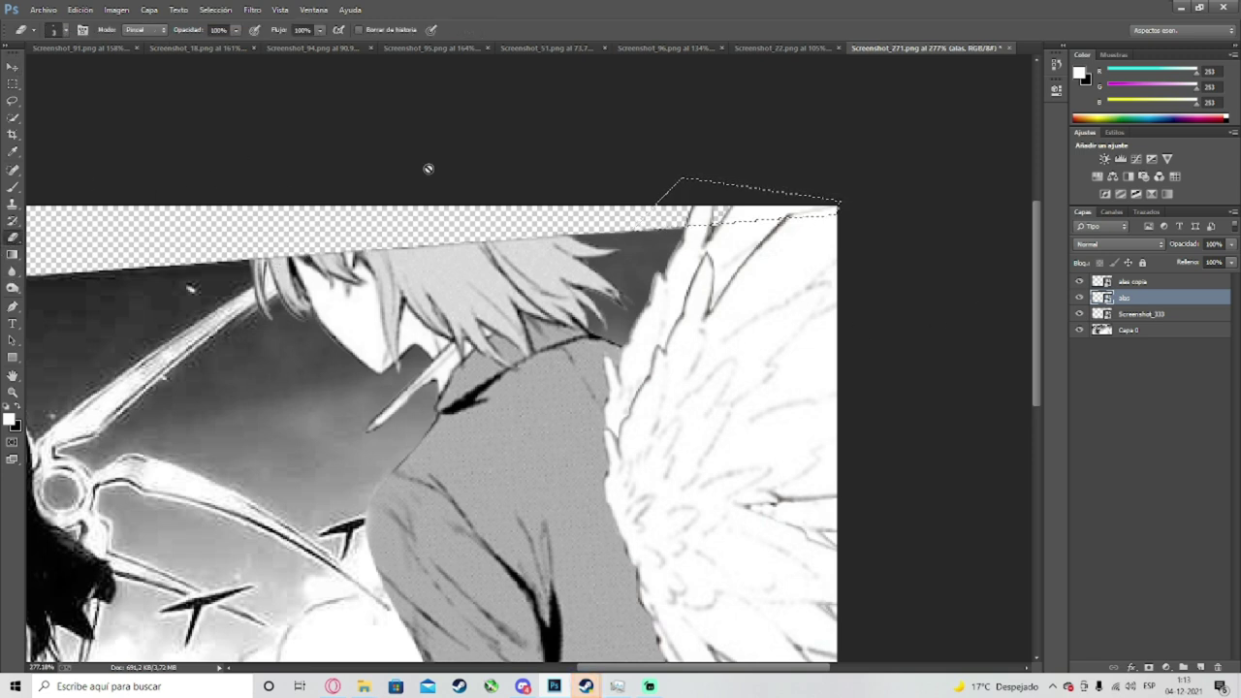
{"action": "left_click", "coordinate": [759, 231]}
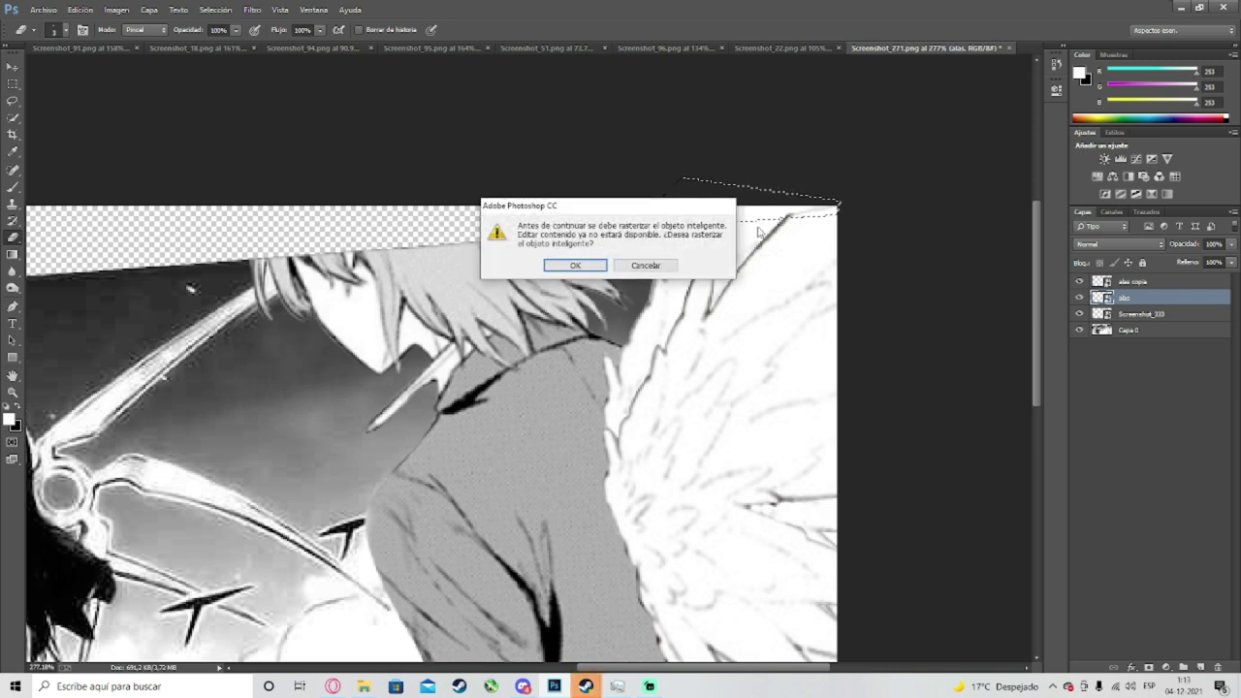
{"action": "left_click", "coordinate": [644, 266]}
{"action": "key", "text": "Return"}
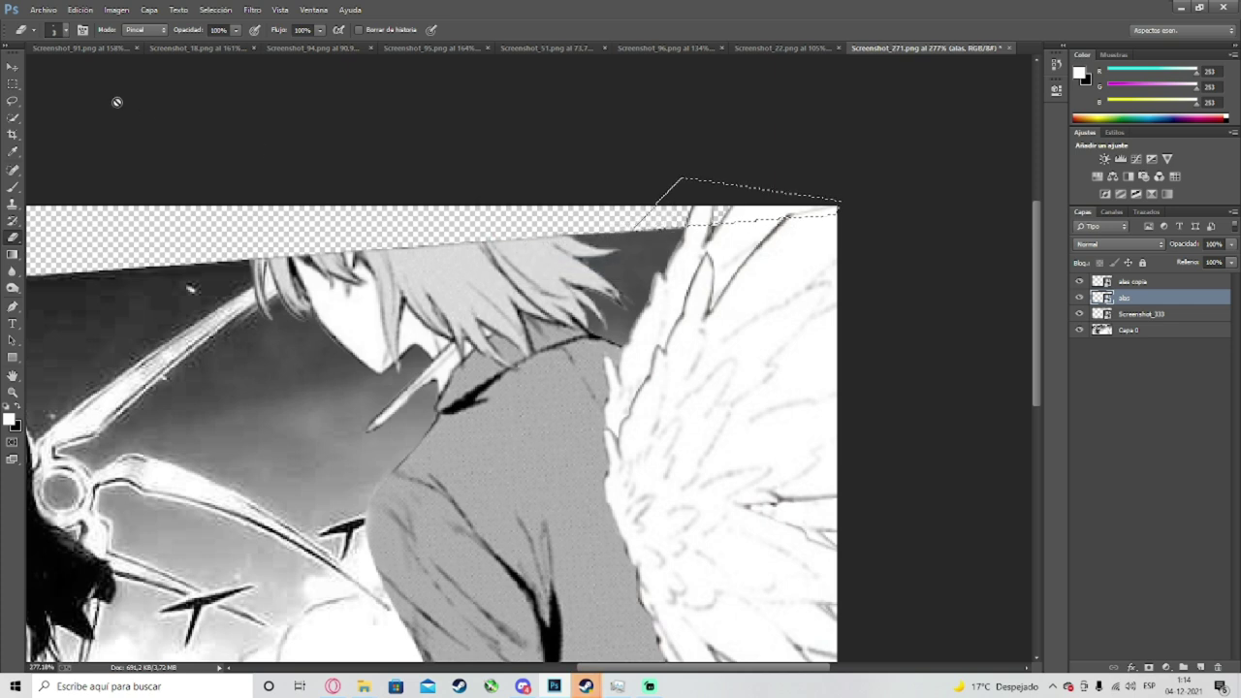
Step: Try shifting the alas wings across toward the character's face and undo the shift
{"action": "left_click", "coordinate": [15, 67]}
{"action": "left_click_drag", "start_coordinate": [775, 215], "coordinate": [413, 270]}
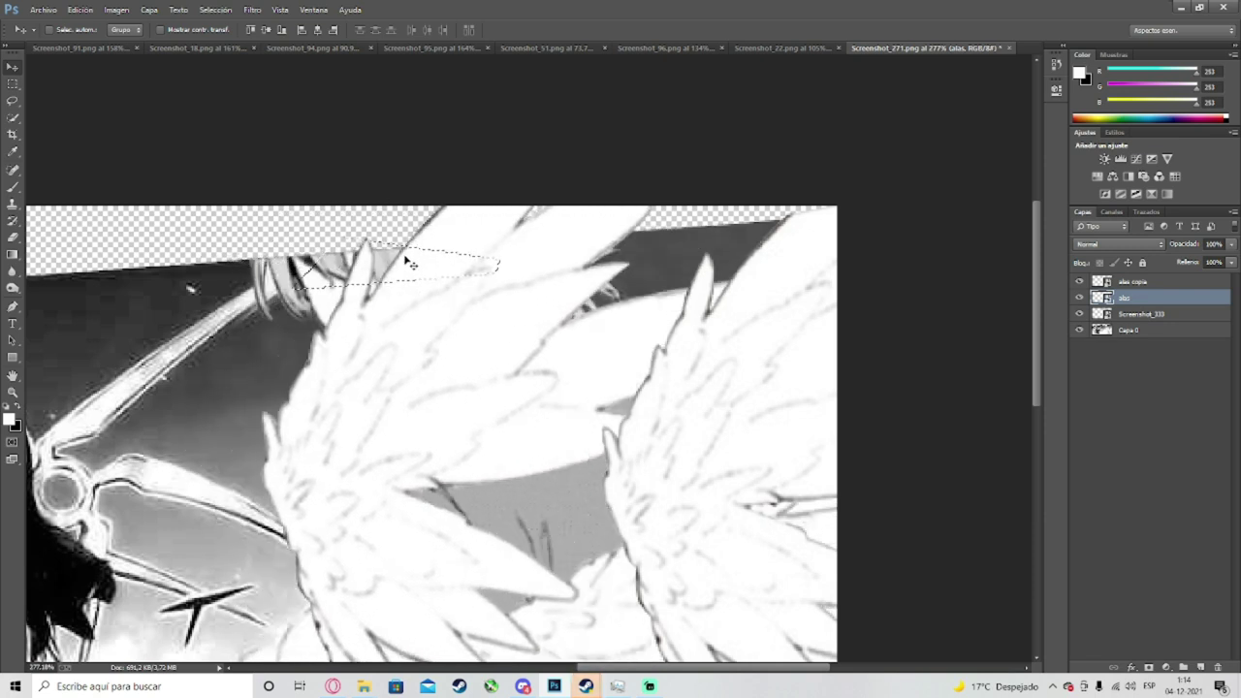
{"action": "key", "text": "ctrl+alt+z"}
{"action": "key", "text": "ctrl+alt+z"}
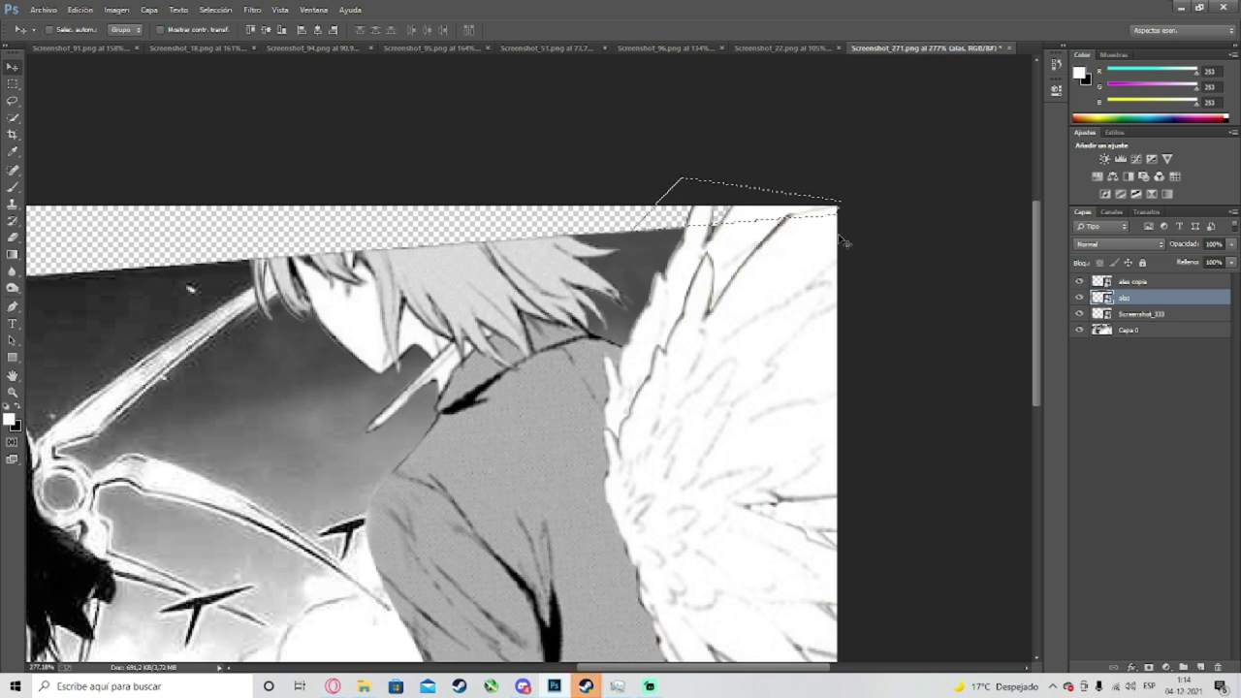
Step: Rasterize the alas layer and remove its selected wing tips above the panel's slanted border
{"action": "left_click", "coordinate": [12, 238]}
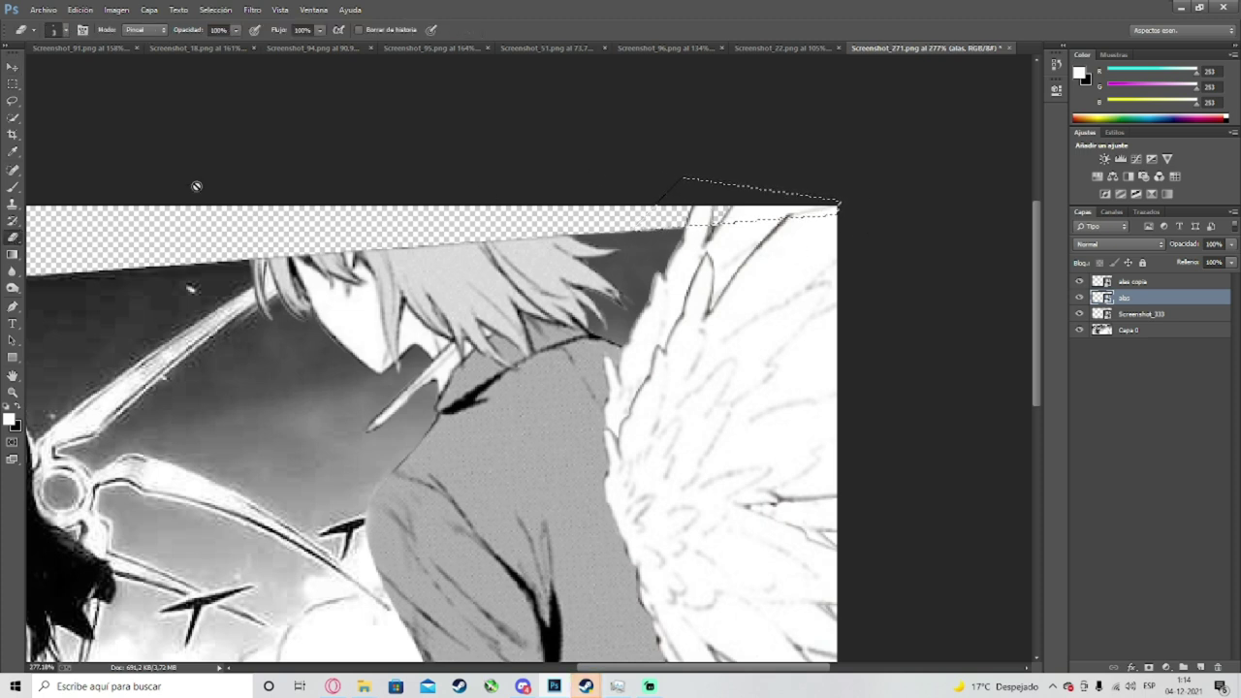
{"action": "left_click", "coordinate": [738, 212]}
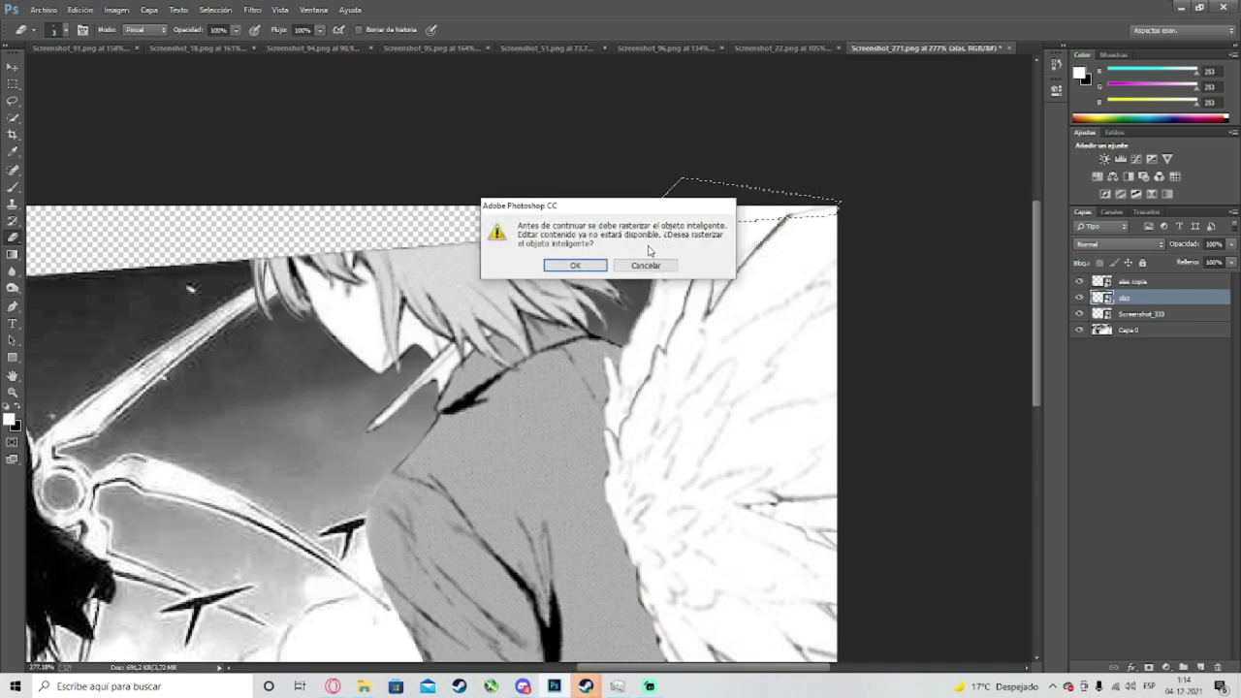
{"action": "left_click", "coordinate": [579, 265]}
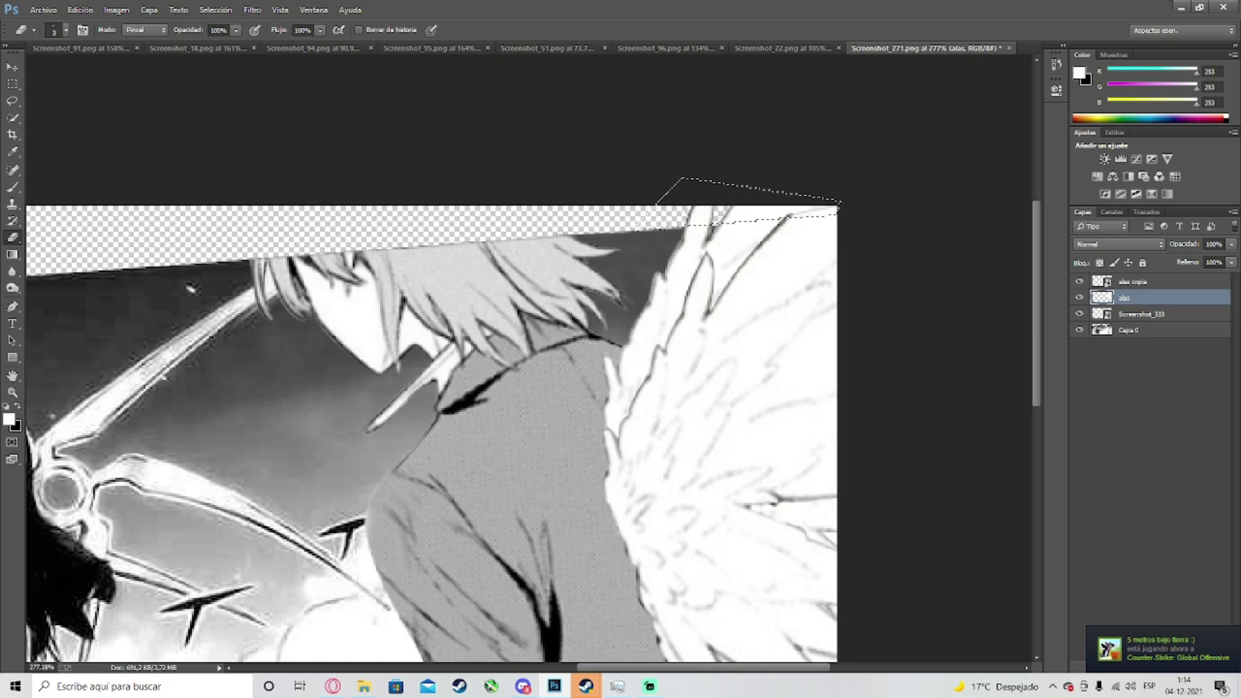
{"action": "left_click", "coordinate": [11, 67]}
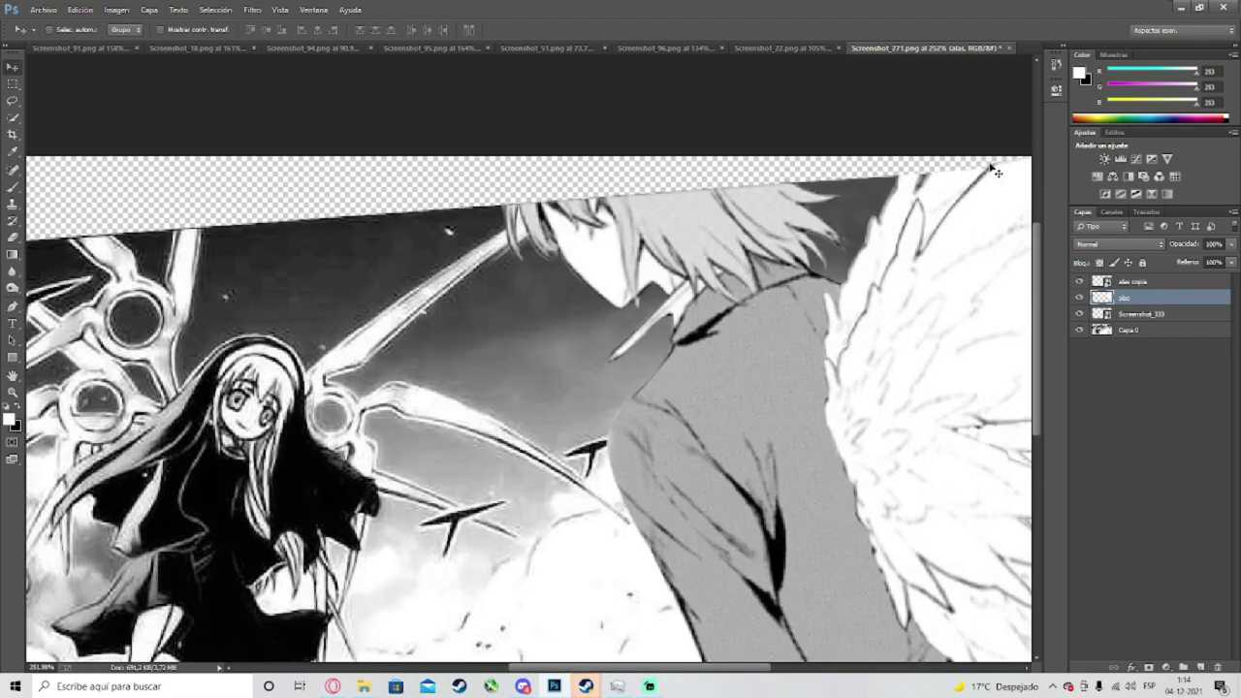
Step: On the alas copia layer, draw a Pen path segment along the panel's slanted border from the wing's outer edge to the canvas edge
{"action": "scroll", "coordinate": [992, 178], "scroll_direction": "down", "scroll_amount": 2}
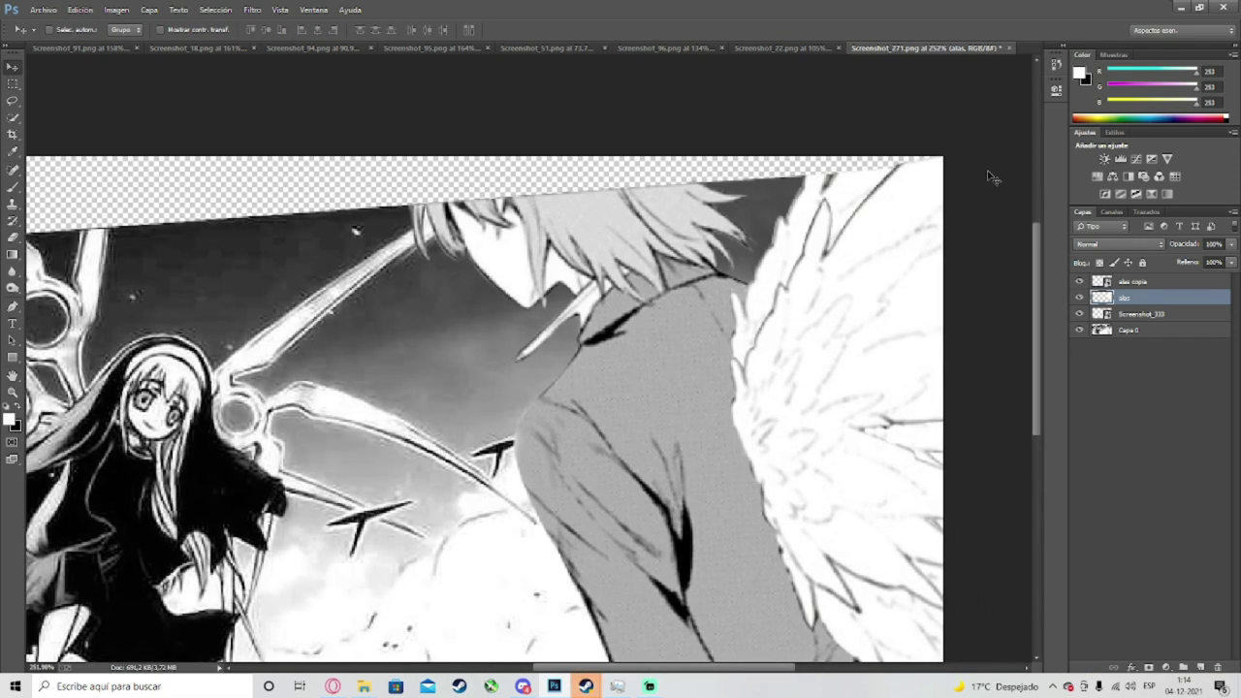
{"action": "left_click", "coordinate": [1147, 287]}
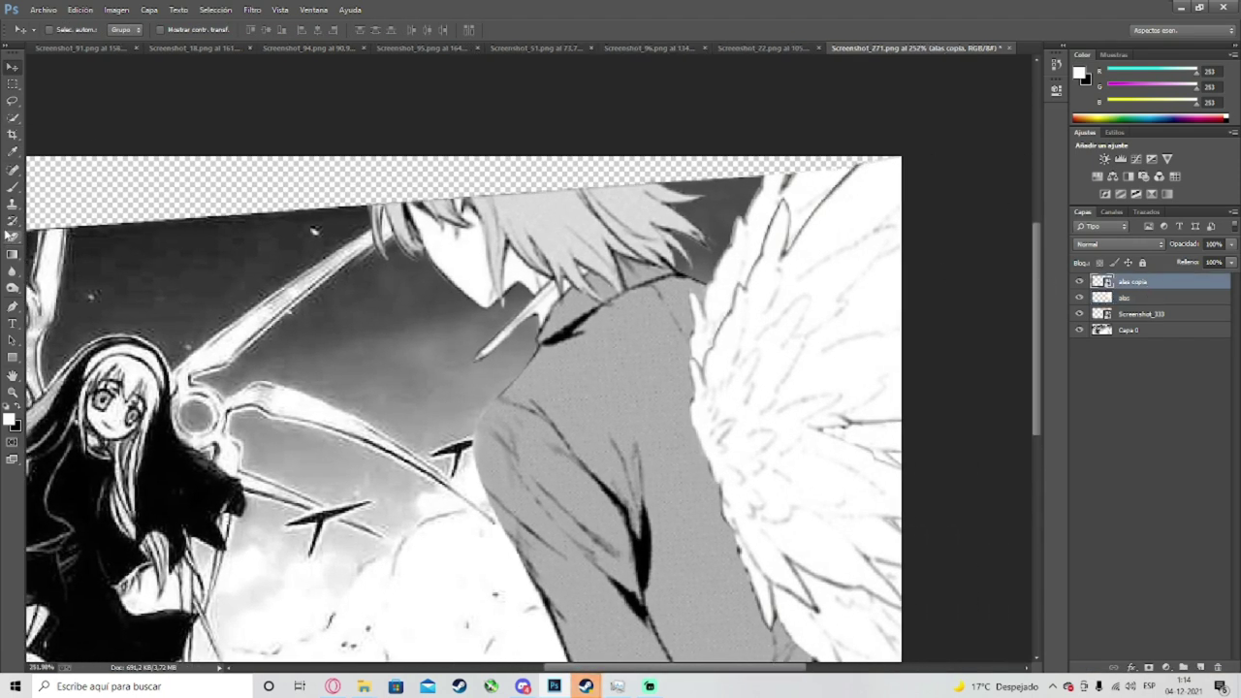
{"action": "left_click", "coordinate": [11, 307]}
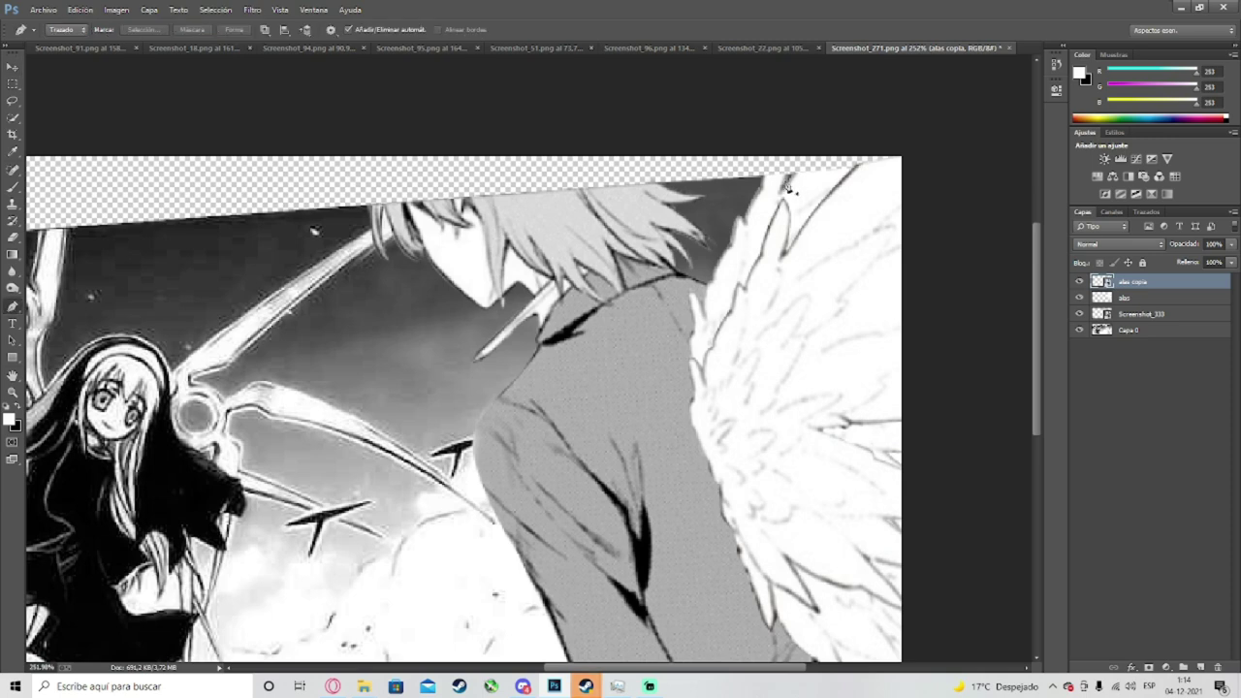
{"action": "scroll", "coordinate": [784, 178], "scroll_direction": "up", "scroll_amount": 5}
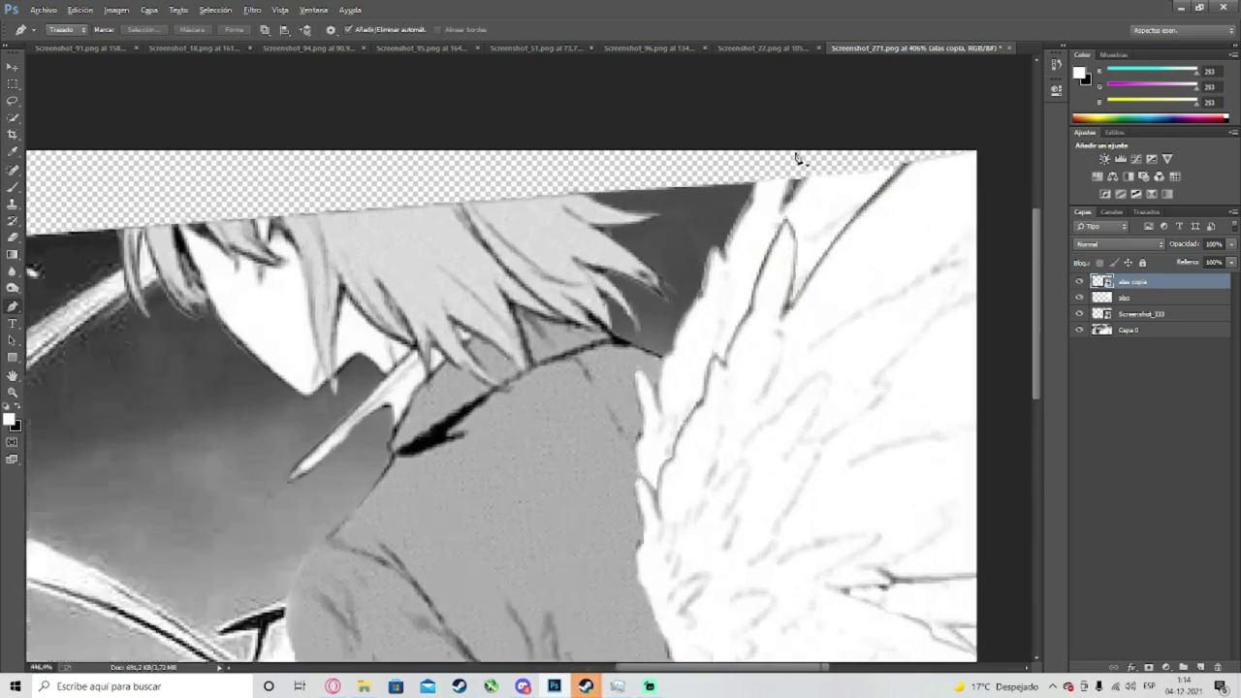
{"action": "left_click", "coordinate": [738, 191]}
{"action": "left_click", "coordinate": [1079, 298]}
{"action": "left_click", "coordinate": [1079, 297]}
{"action": "left_click", "coordinate": [1080, 282]}
{"action": "left_click", "coordinate": [1080, 282]}
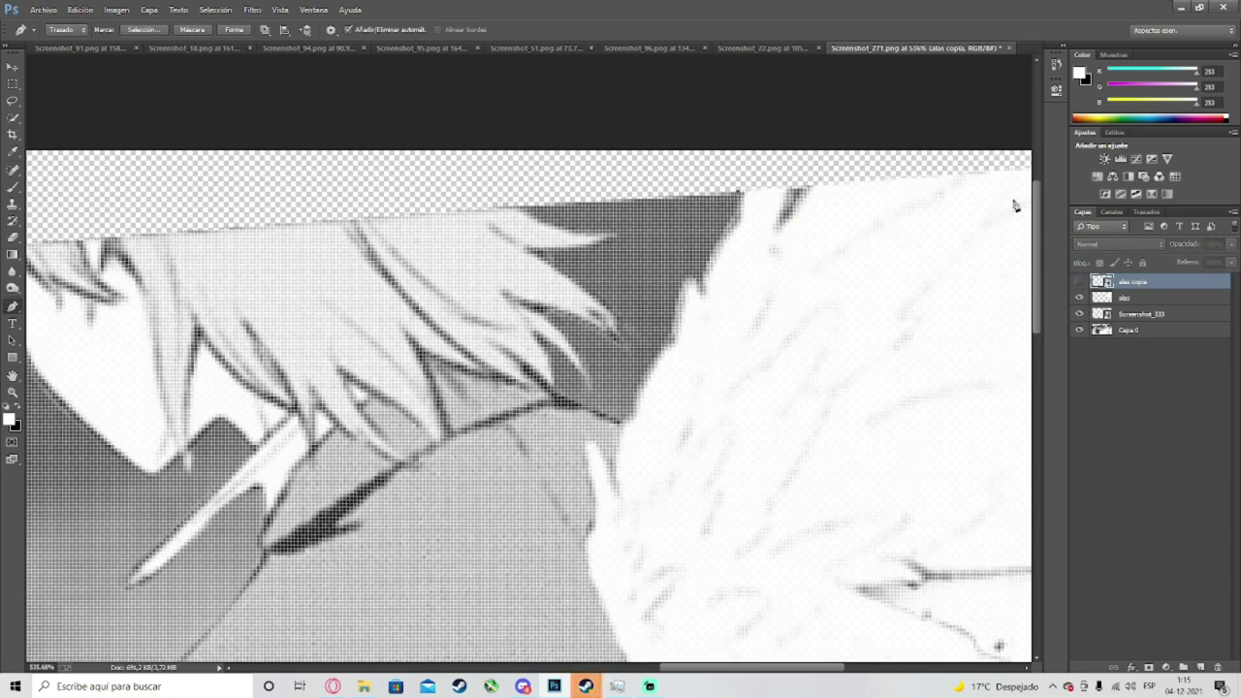
{"action": "scroll", "coordinate": [979, 189], "scroll_direction": "right", "scroll_amount": 3}
{"action": "left_click", "coordinate": [951, 171]}
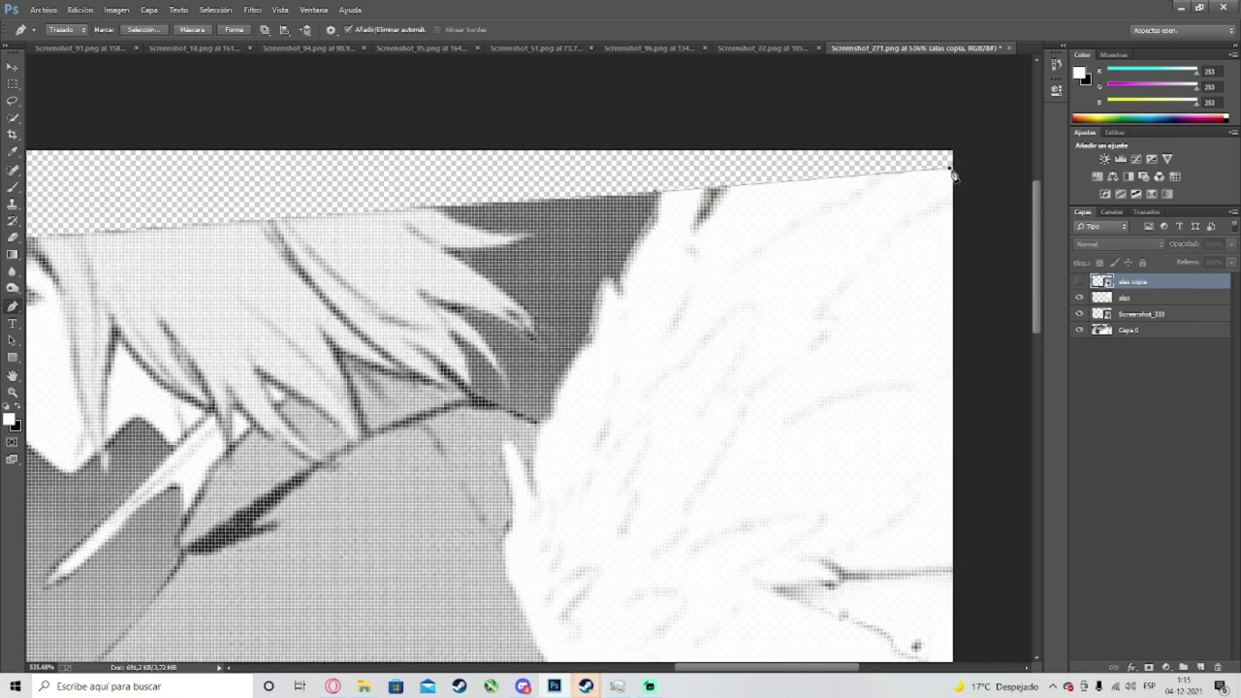
Step: Compare the view with alas copia hidden and shown, and close the pen path around the wing tips above the slanted border
{"action": "left_click", "coordinate": [1080, 283]}
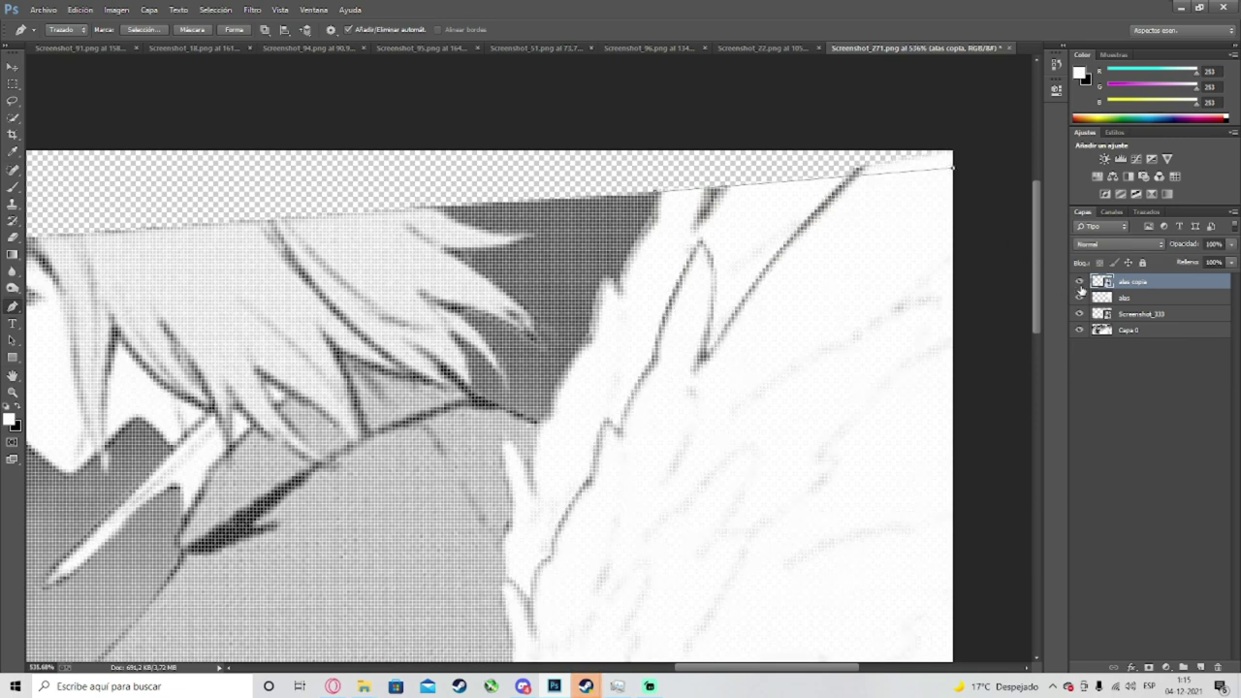
{"action": "left_click", "coordinate": [1081, 286]}
{"action": "left_click", "coordinate": [1081, 283]}
{"action": "left_click", "coordinate": [1081, 283]}
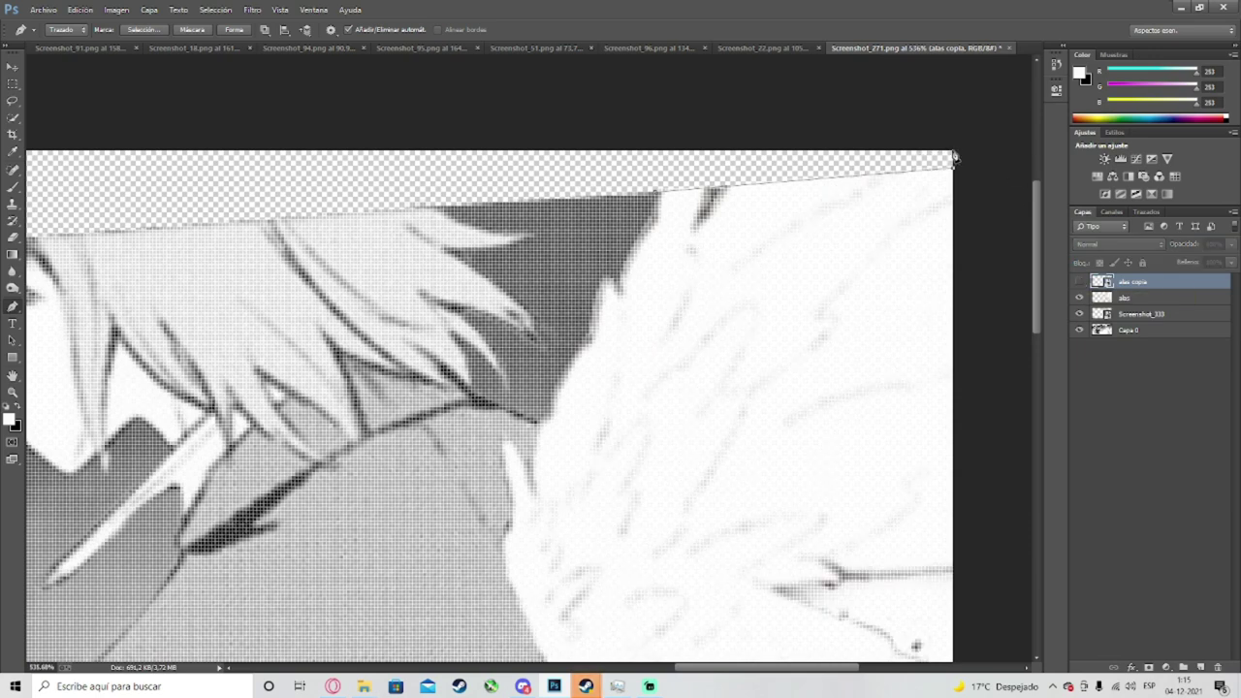
{"action": "left_click", "coordinate": [647, 129]}
{"action": "left_click", "coordinate": [1080, 282]}
Step: Convert the closed pen path into a new selection with Suavizado enabled
{"action": "scroll", "coordinate": [887, 231], "scroll_direction": "down", "scroll_amount": 1}
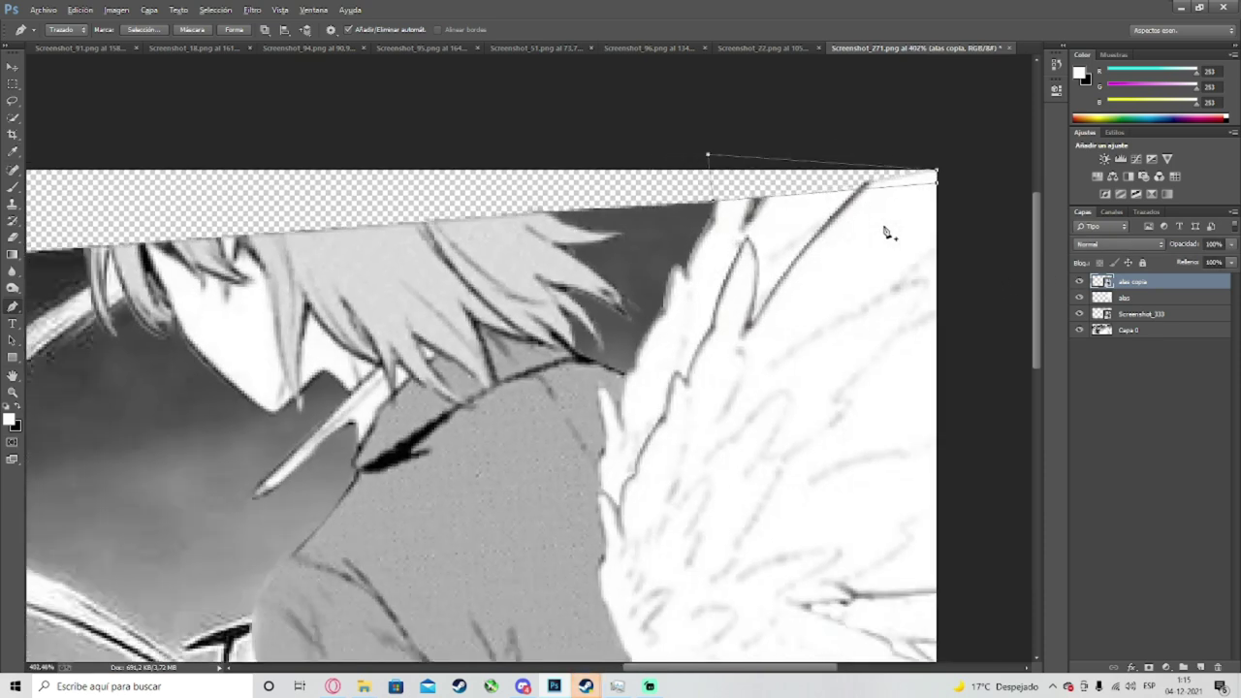
{"action": "scroll", "coordinate": [884, 234], "scroll_direction": "down", "scroll_amount": 1}
{"action": "right_click", "coordinate": [859, 277]}
{"action": "left_click", "coordinate": [906, 337]}
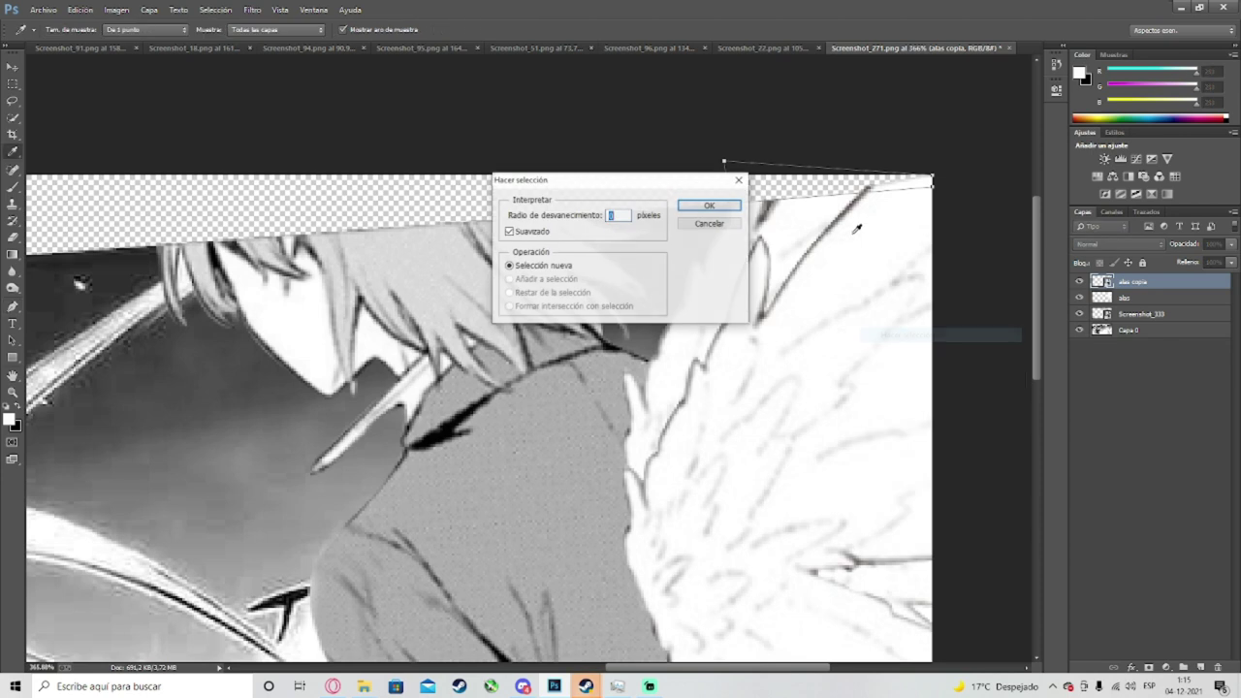
{"action": "left_click", "coordinate": [709, 205]}
Step: Try moving the selected part of the alas copia wings and undo the move
{"action": "left_click", "coordinate": [12, 66]}
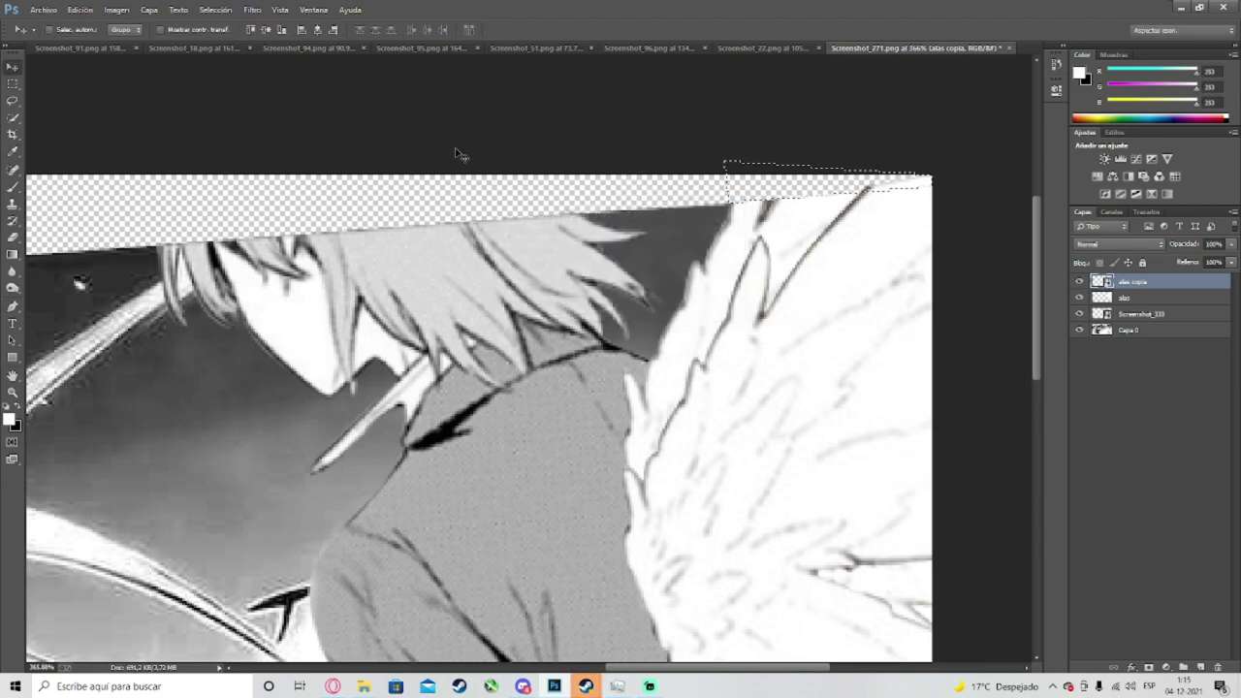
{"action": "left_click_drag", "start_coordinate": [856, 191], "coordinate": [843, 194]}
{"action": "key", "text": "ctrl+z"}
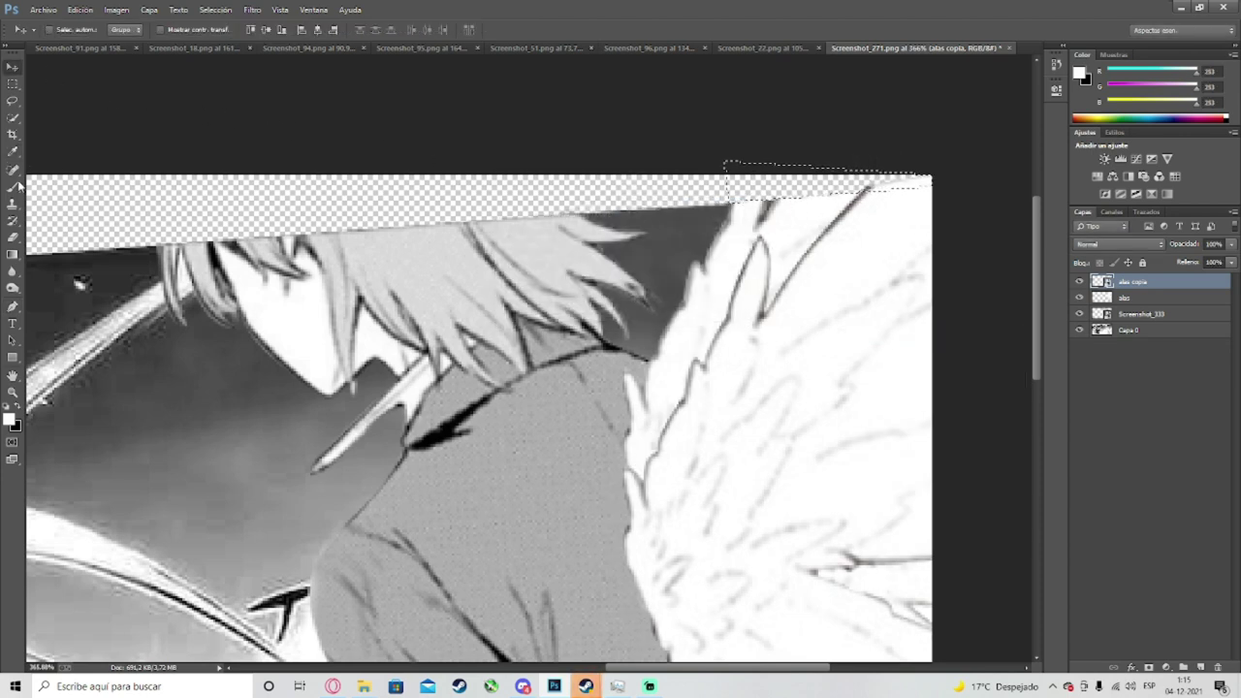
Step: Rasterize the alas copia layer and remove its selected wing tips above the panel's slanted border, leaving nothing selected
{"action": "left_click", "coordinate": [12, 237]}
{"action": "left_click", "coordinate": [754, 196]}
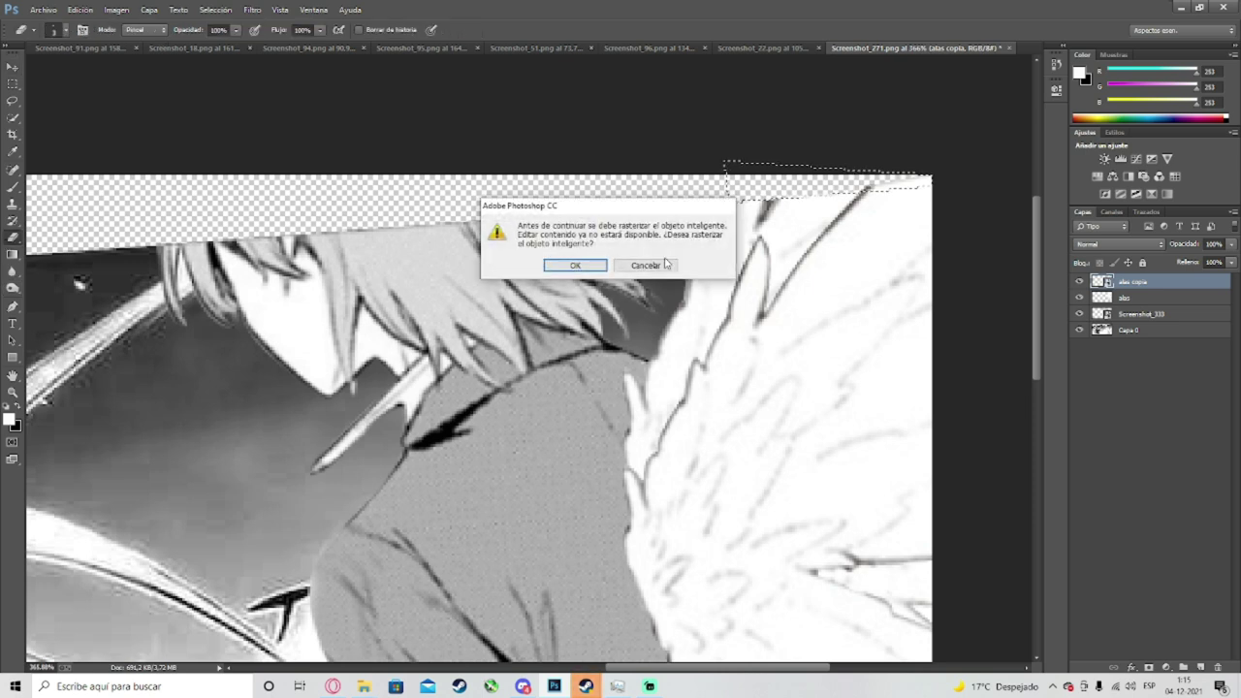
{"action": "left_click", "coordinate": [575, 265]}
{"action": "key", "text": "v"}
{"action": "left_click_drag", "start_coordinate": [805, 184], "coordinate": [460, 181]}
{"action": "key", "text": "ctrl+d"}
{"action": "scroll", "coordinate": [463, 184], "scroll_direction": "down", "scroll_amount": 5}
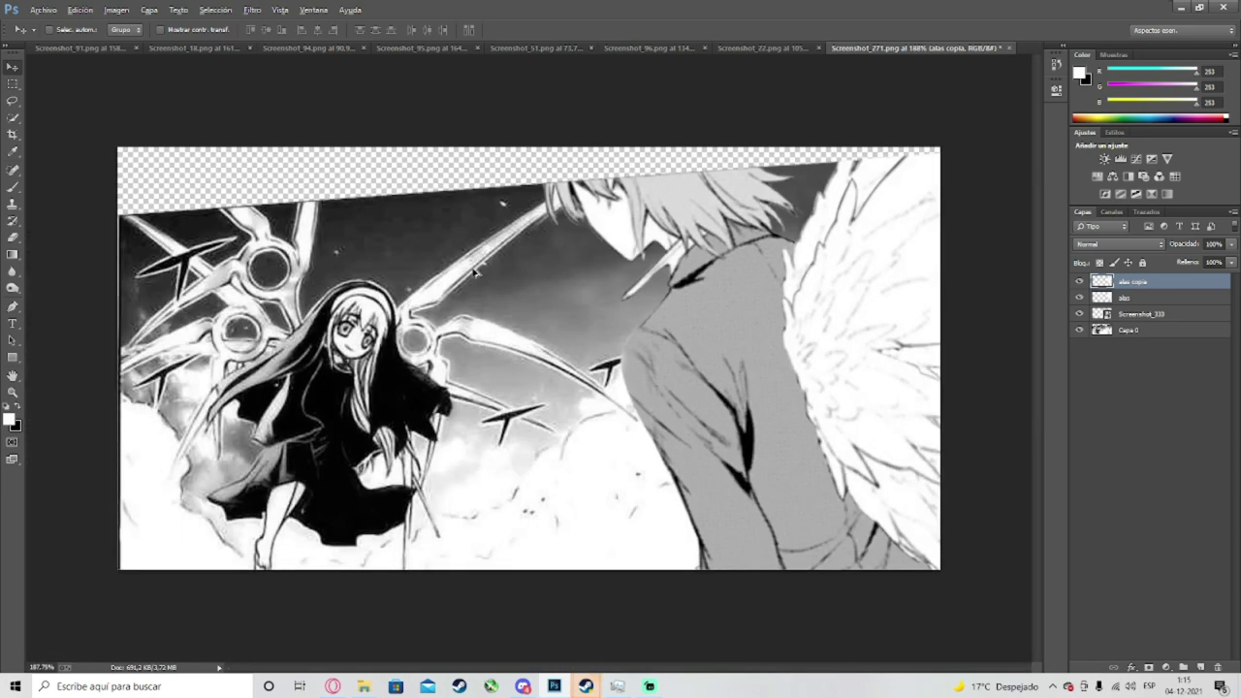
Step: Start saving the composition as Screenshot_271 in the Capturas folder, choosing PNG as the file format
{"action": "key", "text": "alt"}
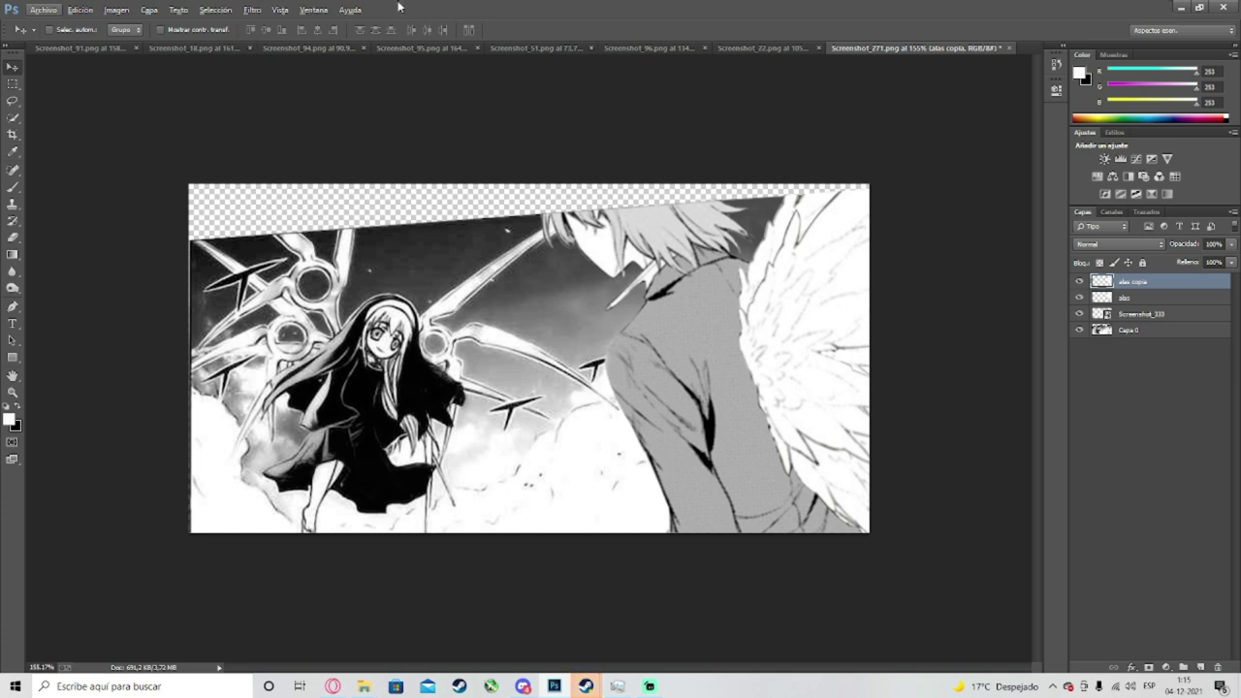
{"action": "left_click", "coordinate": [41, 9]}
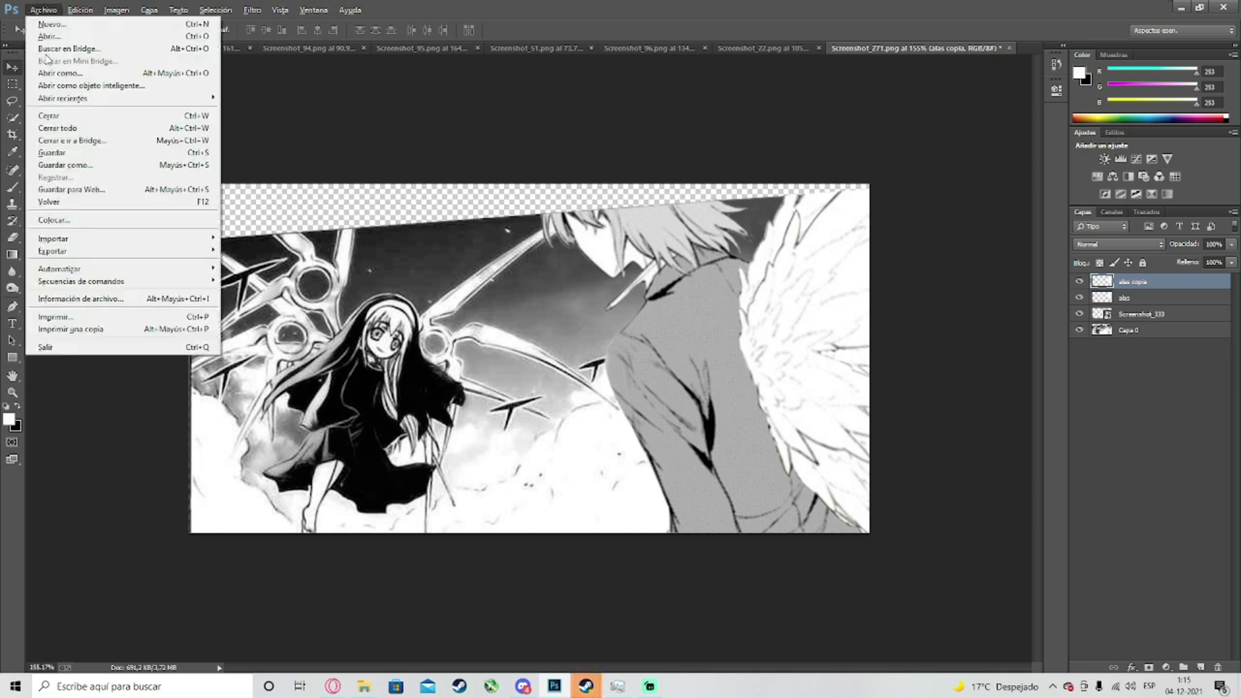
{"action": "left_click", "coordinate": [55, 164]}
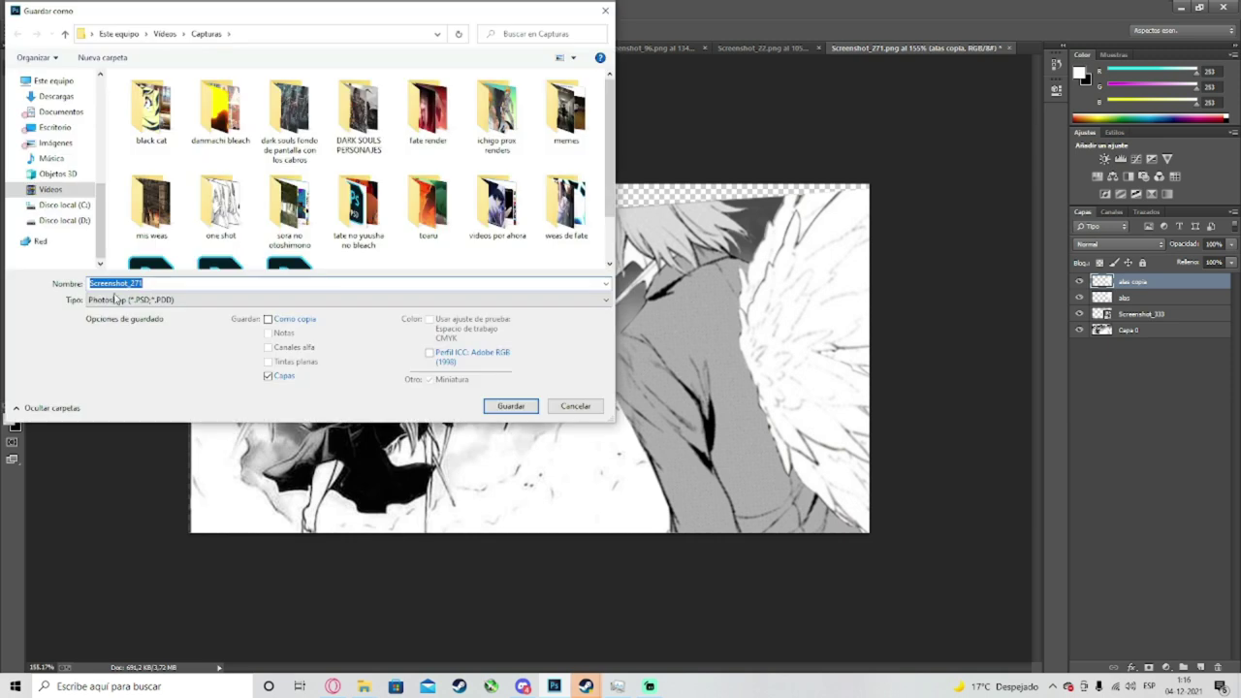
{"action": "left_click", "coordinate": [114, 299]}
{"action": "scroll", "coordinate": [223, 163], "scroll_direction": "down", "scroll_amount": 1}
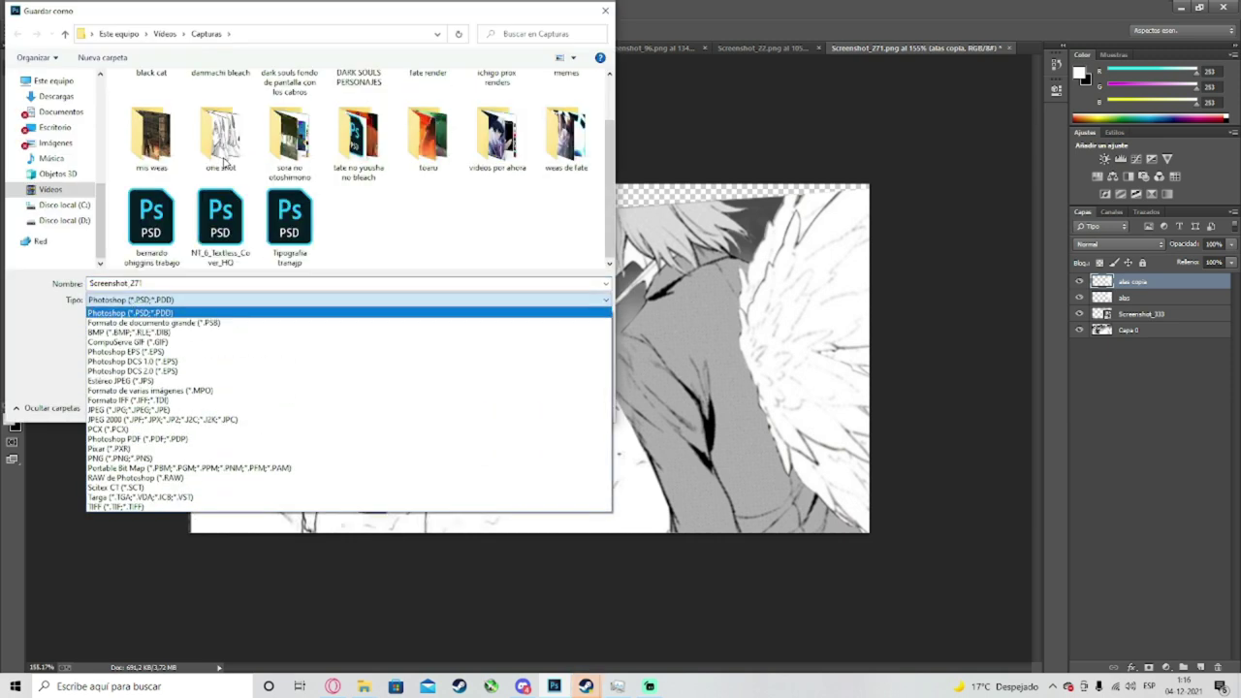
{"action": "left_click", "coordinate": [126, 463]}
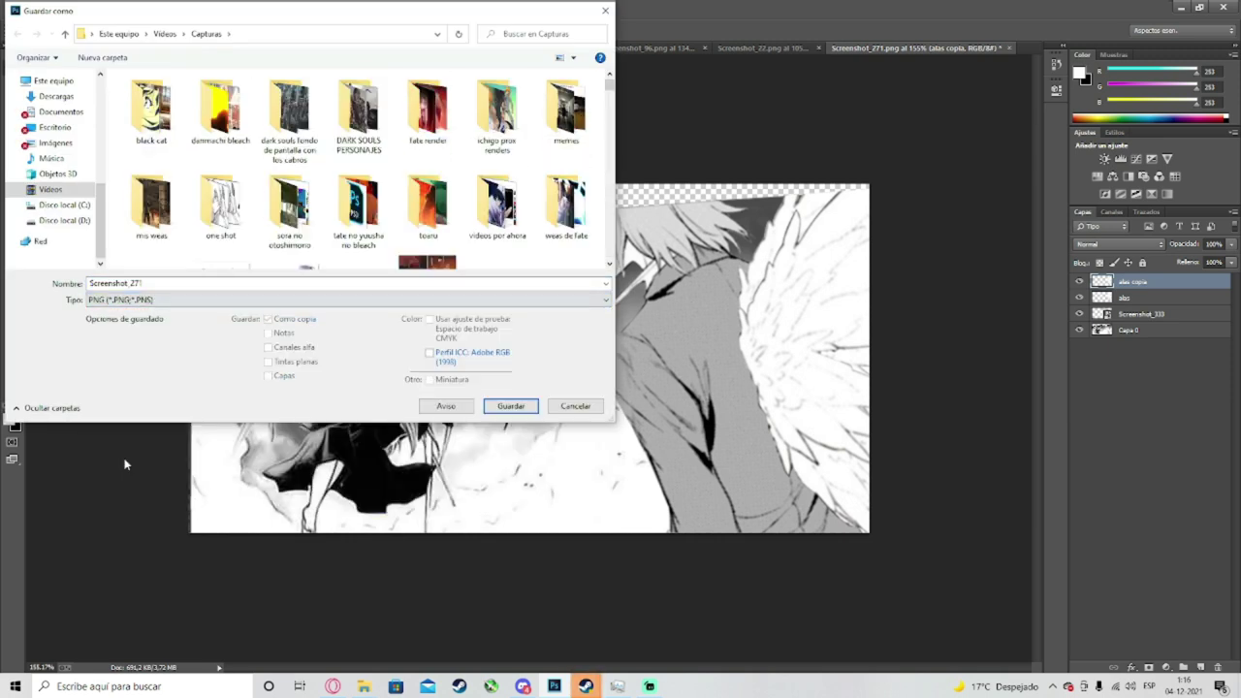
Step: Look through the existing images in the Capturas folder and the available file formats, keeping PNG
{"action": "scroll", "coordinate": [257, 223], "scroll_direction": "down", "scroll_amount": 3}
{"action": "scroll", "coordinate": [257, 223], "scroll_direction": "down", "scroll_amount": 6}
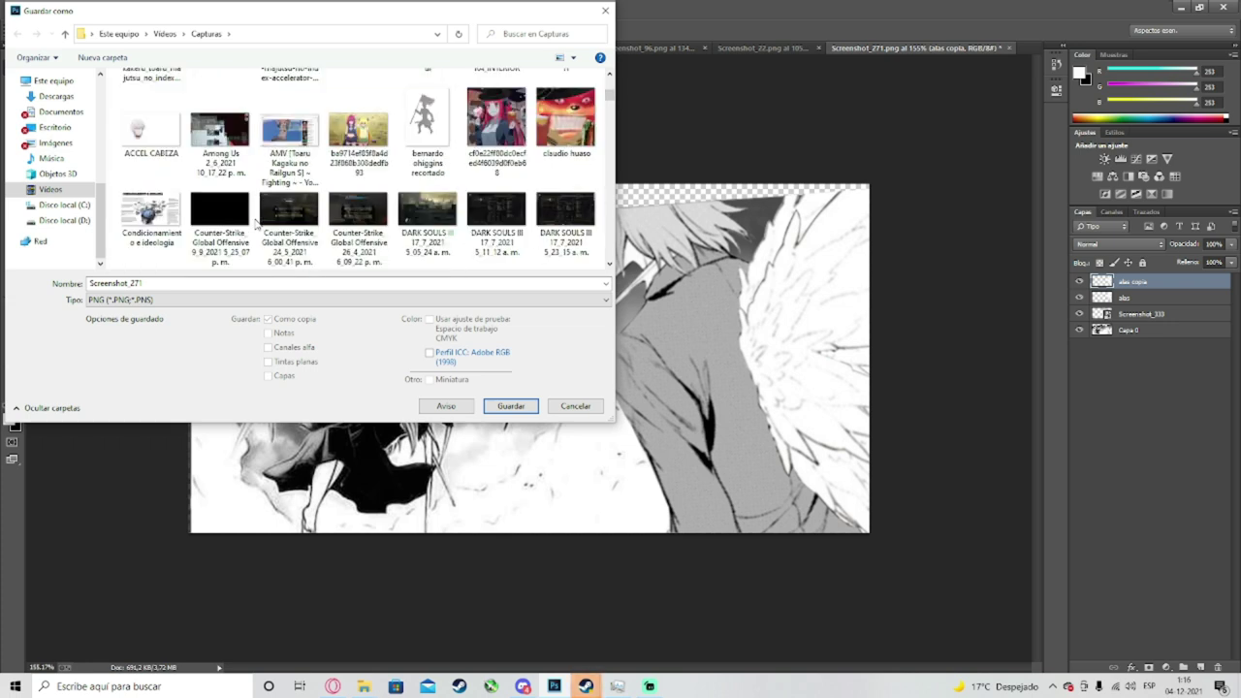
{"action": "scroll", "coordinate": [259, 219], "scroll_direction": "down", "scroll_amount": 5}
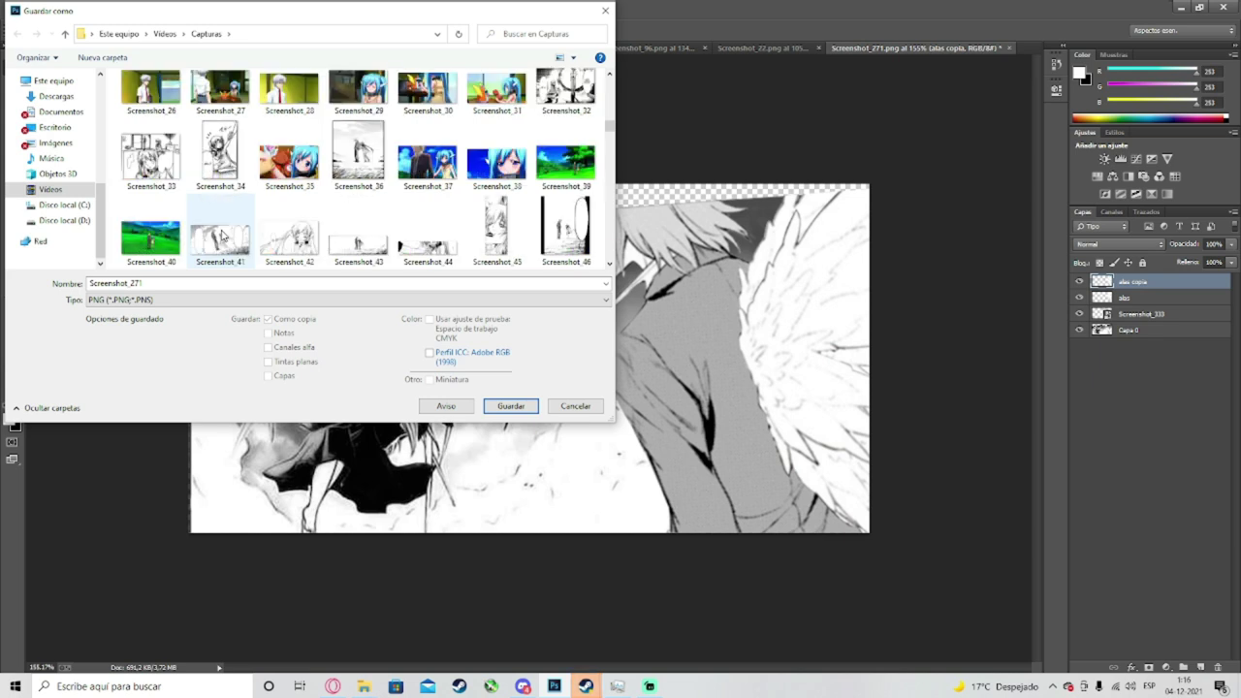
{"action": "scroll", "coordinate": [222, 235], "scroll_direction": "down", "scroll_amount": 3}
{"action": "scroll", "coordinate": [225, 234], "scroll_direction": "down", "scroll_amount": 6}
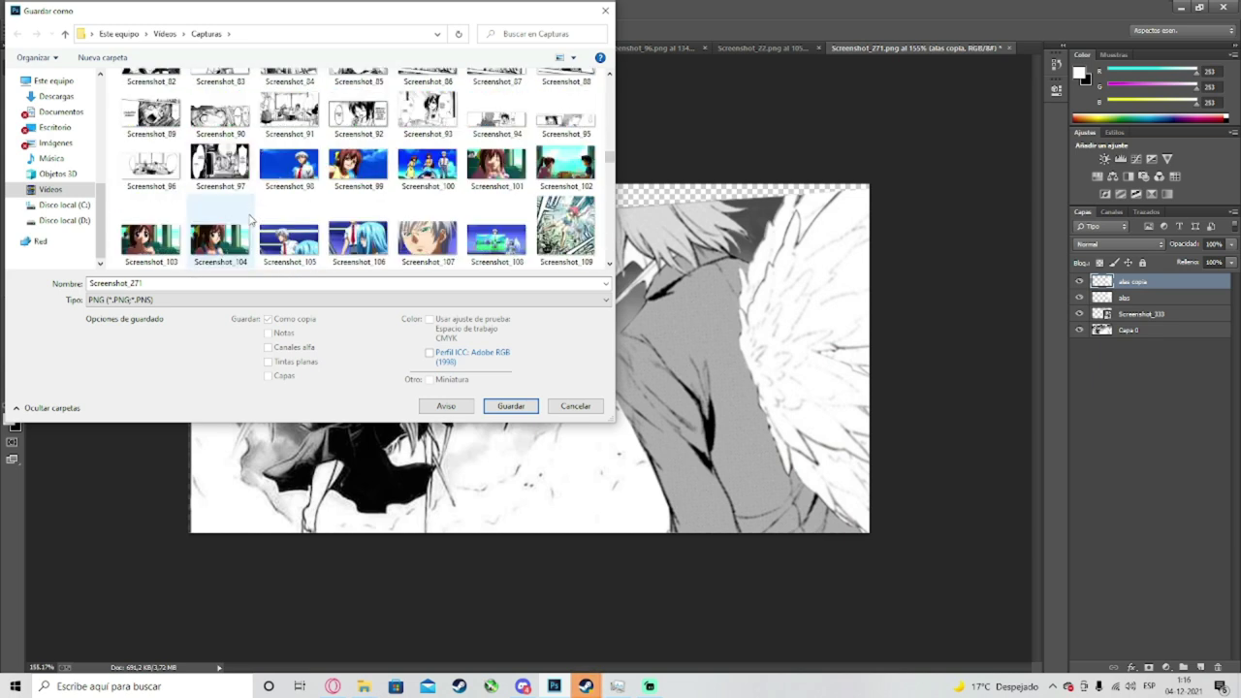
{"action": "scroll", "coordinate": [250, 219], "scroll_direction": "down", "scroll_amount": 1}
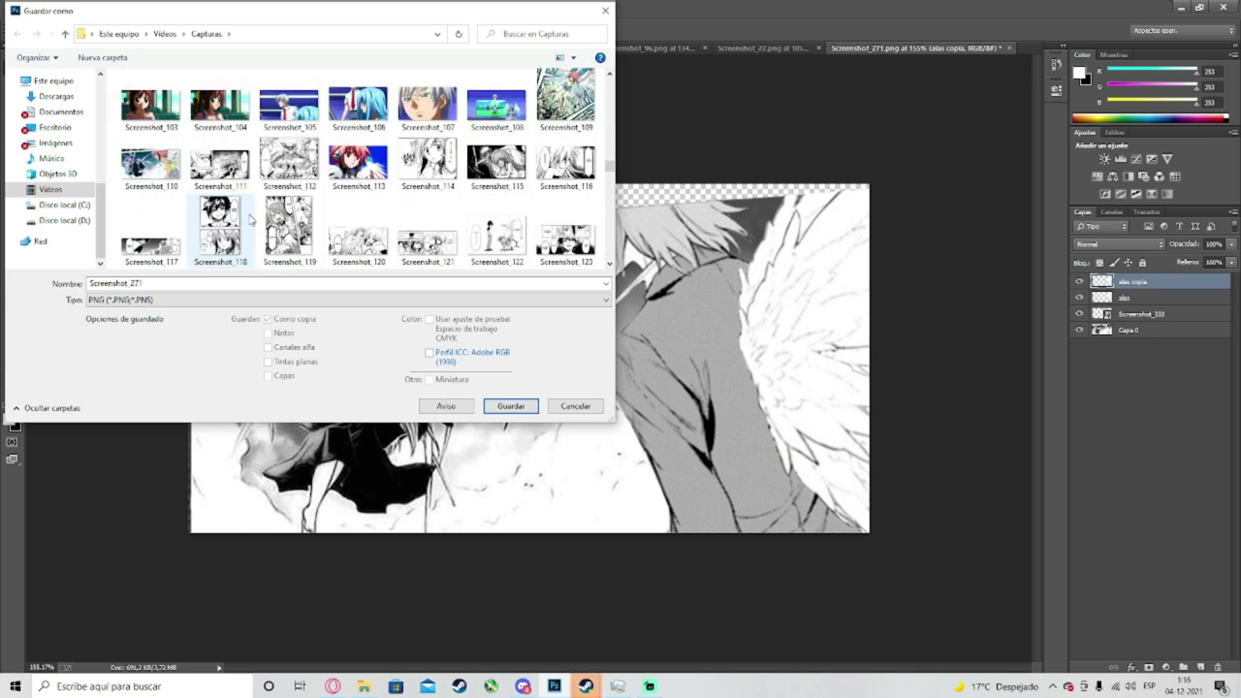
{"action": "left_click", "coordinate": [160, 300]}
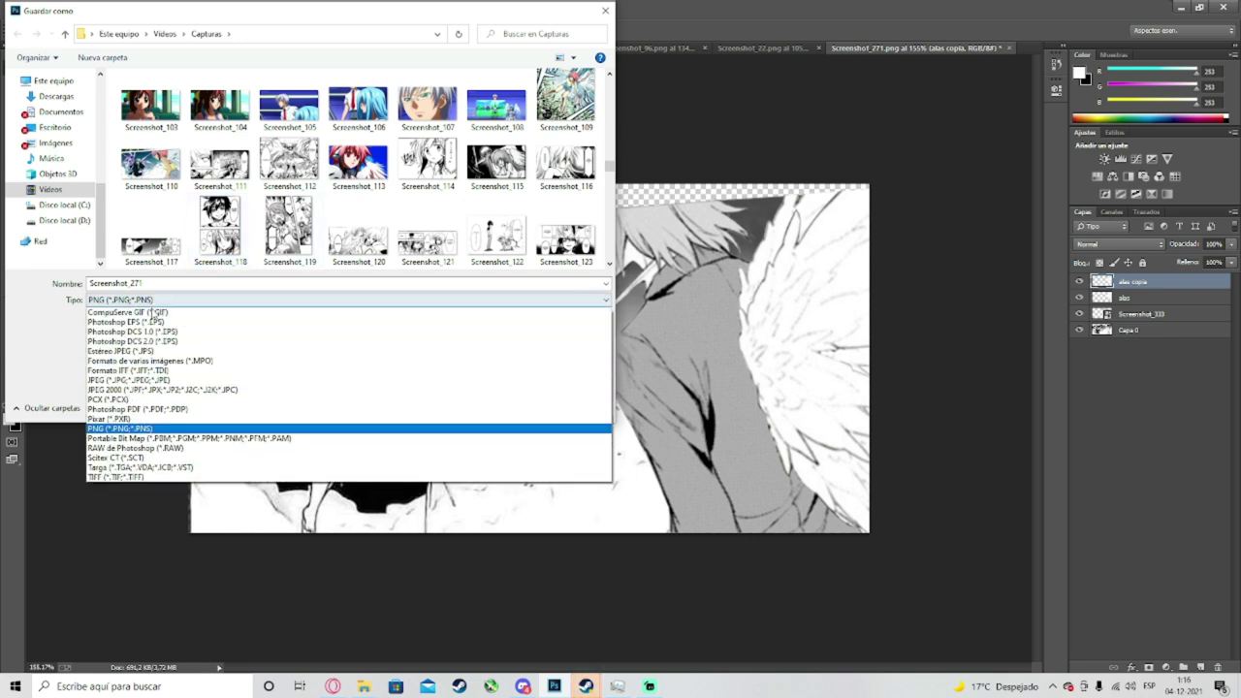
{"action": "left_click", "coordinate": [222, 67]}
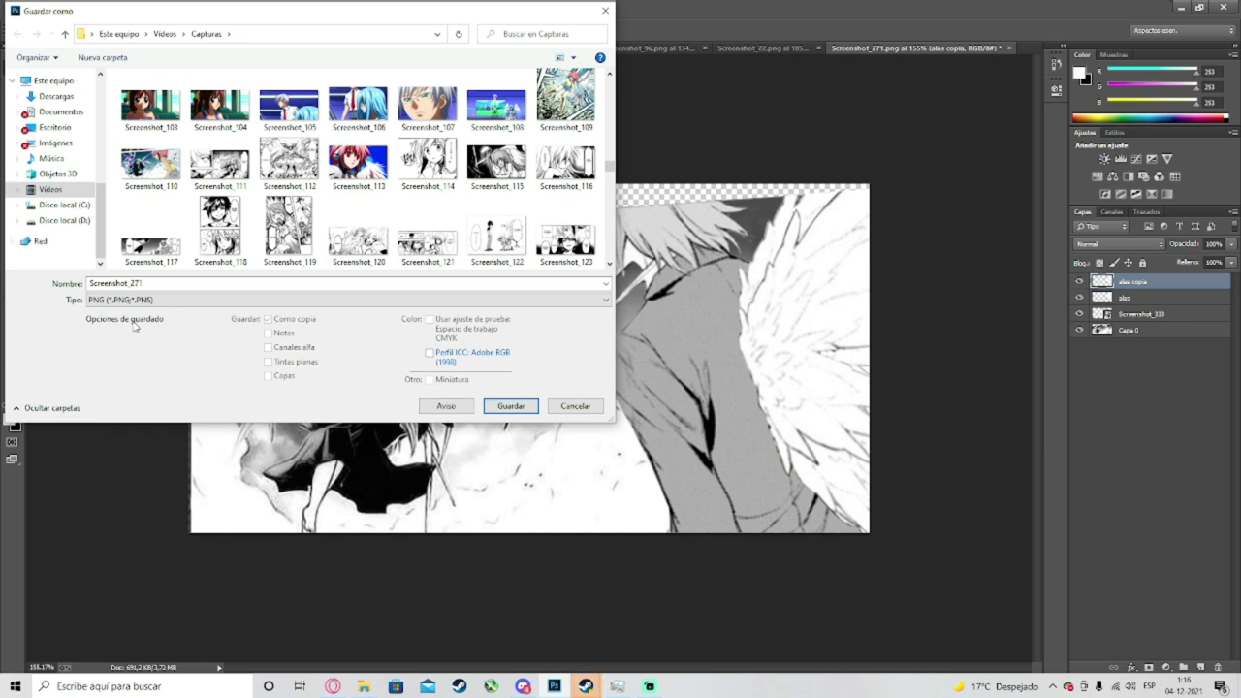
Step: Save the PNG over the existing Screenshot_271.png and accept the export options
{"action": "left_click", "coordinate": [512, 406]}
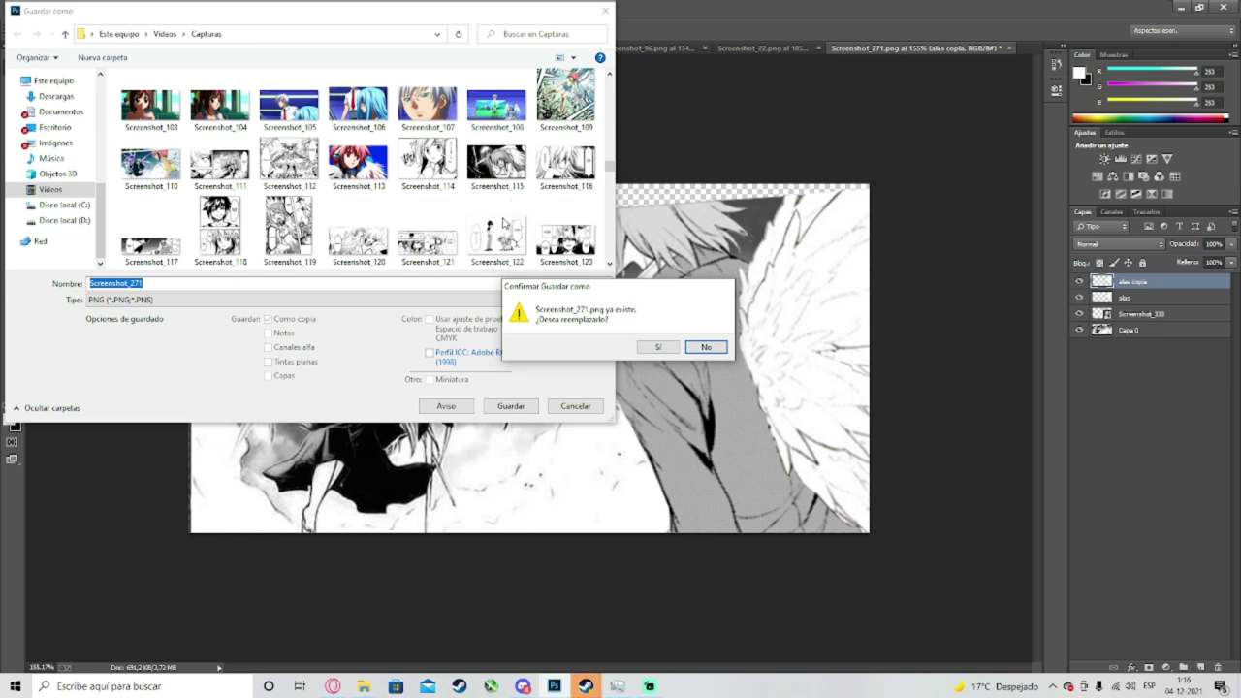
{"action": "left_click", "coordinate": [657, 348]}
{"action": "key", "text": "Return"}
Step: Open the saved Screenshot_271 image from the Capturas folder, examine the trimmed wings up close, and close the viewer
{"action": "mouse_move", "coordinate": [363, 686]}
{"action": "left_click", "coordinate": [286, 628]}
{"action": "double_click", "coordinate": [256, 327]}
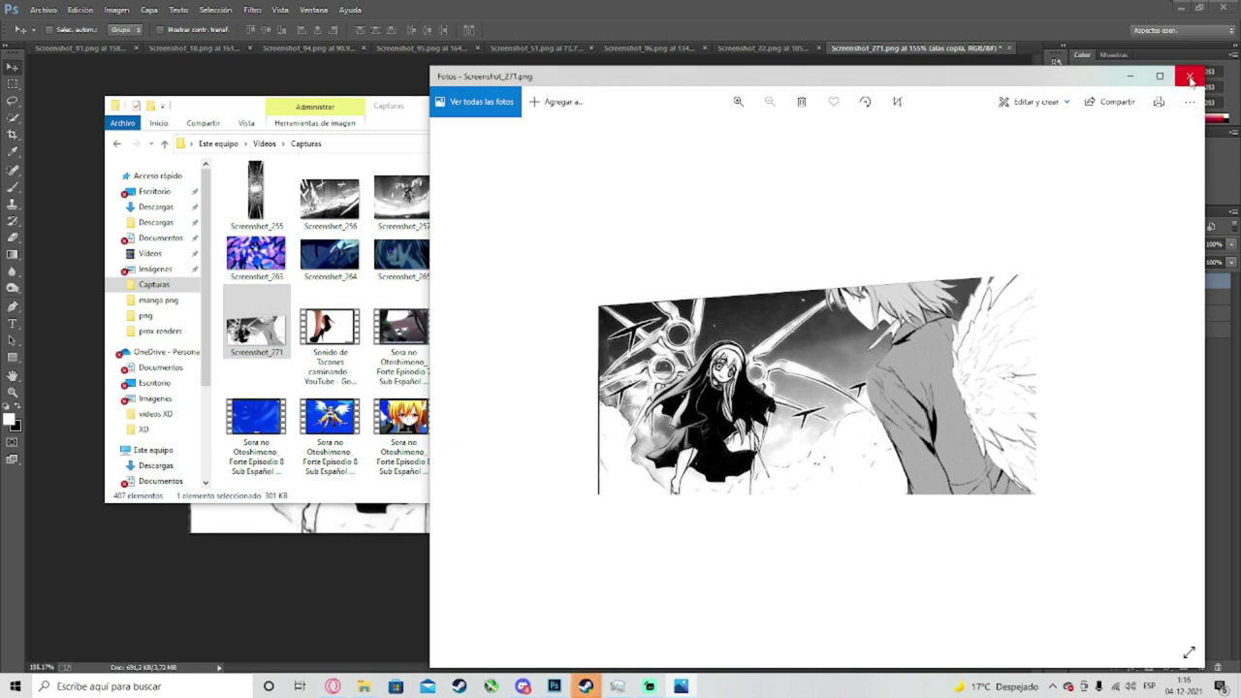
{"action": "scroll", "coordinate": [1136, 169], "scroll_direction": "up", "scroll_amount": 2}
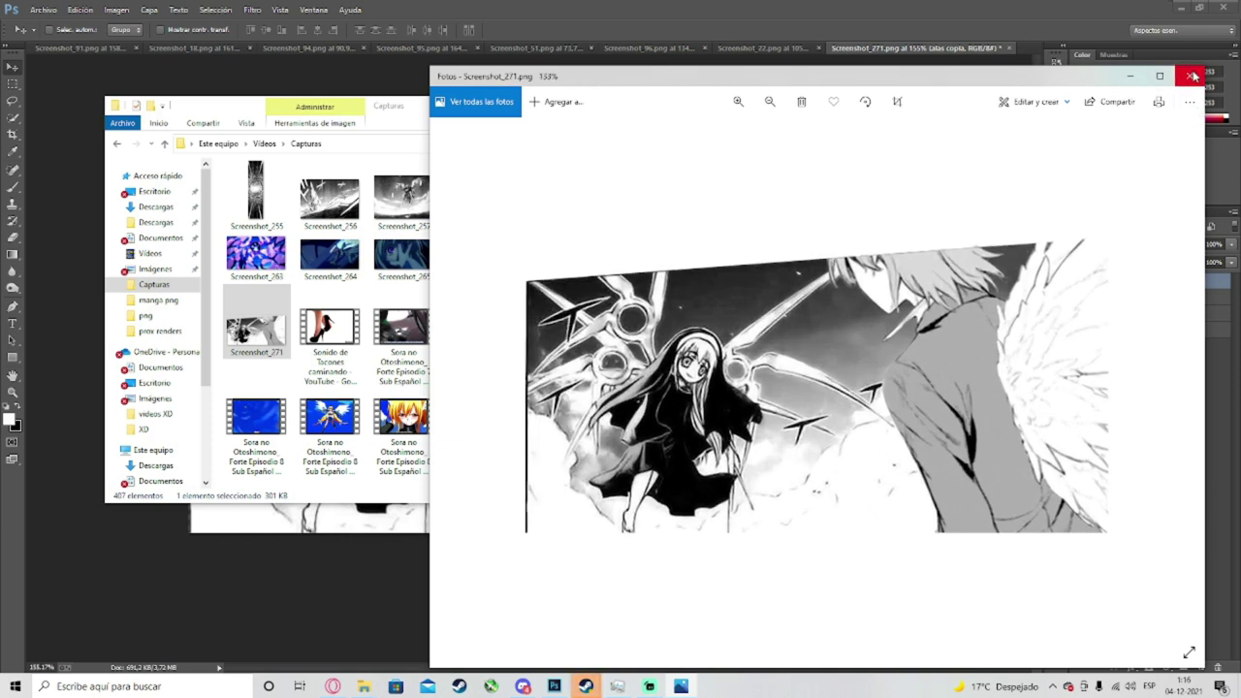
{"action": "left_click", "coordinate": [1192, 75]}
{"action": "left_click", "coordinate": [969, 164]}
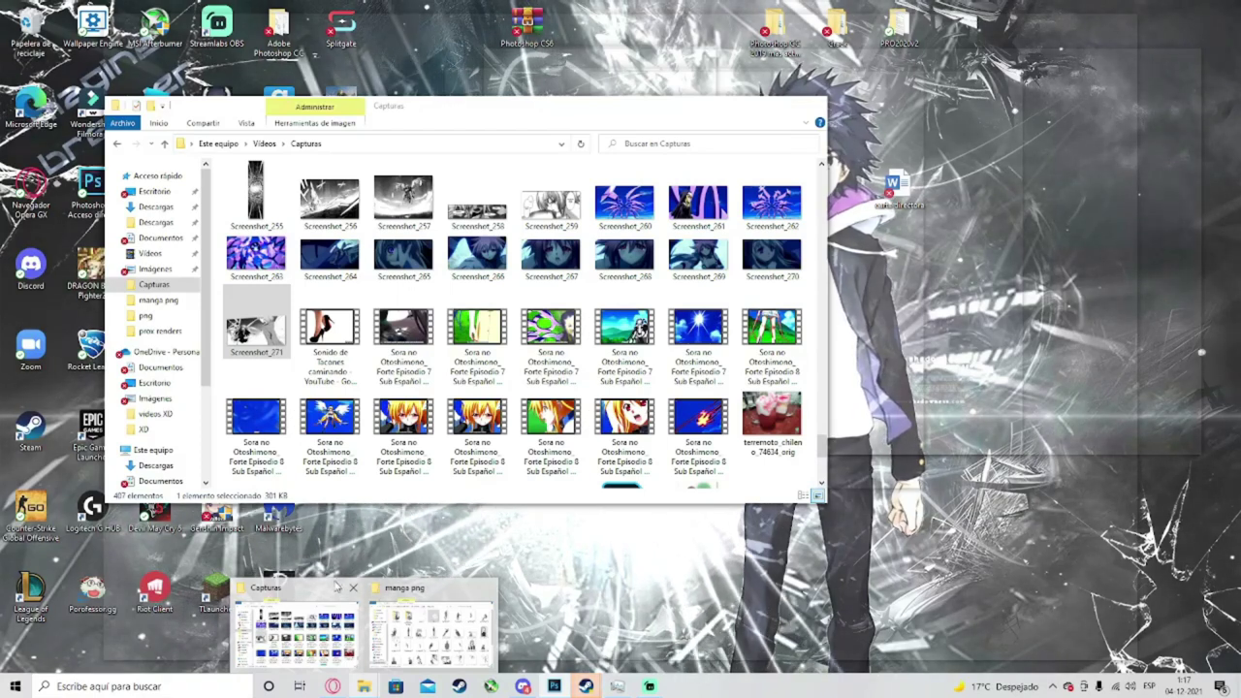
Step: Browse the earlier screenshots in the Capturas folder and open the manga png folder in a new window
{"action": "left_click", "coordinate": [342, 595]}
{"action": "scroll", "coordinate": [570, 320], "scroll_direction": "up", "scroll_amount": 3}
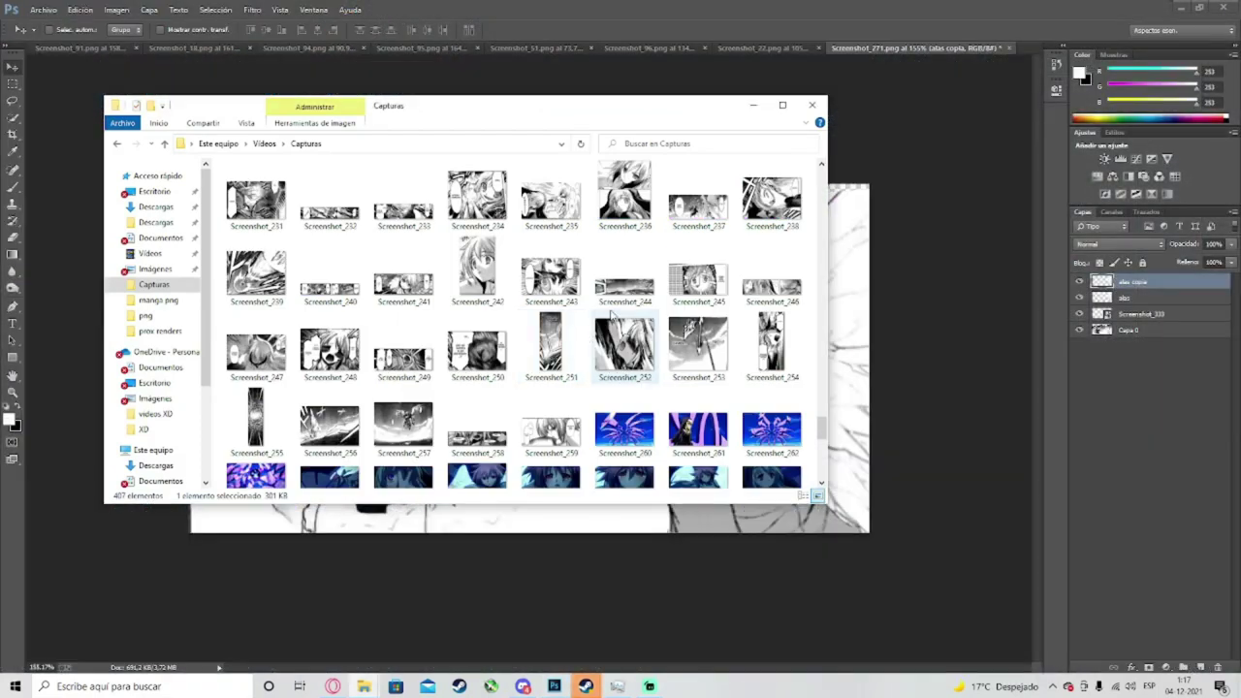
{"action": "scroll", "coordinate": [538, 416], "scroll_direction": "up", "scroll_amount": 3}
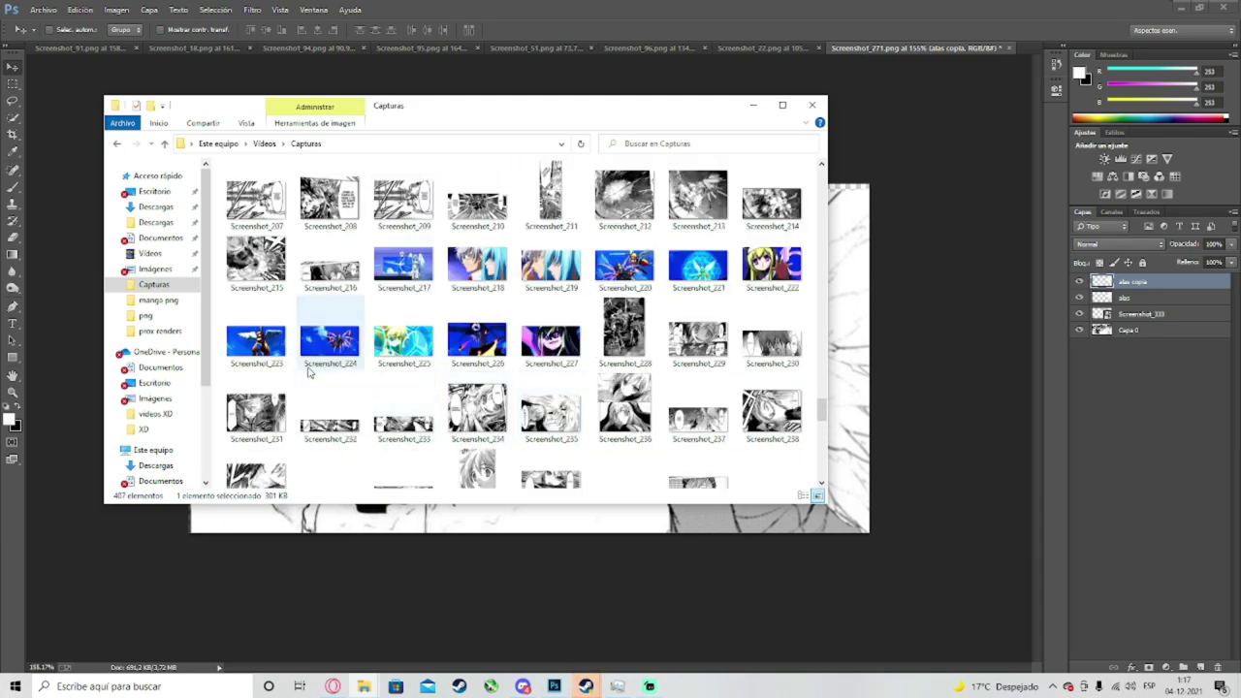
{"action": "mouse_move", "coordinate": [364, 686]}
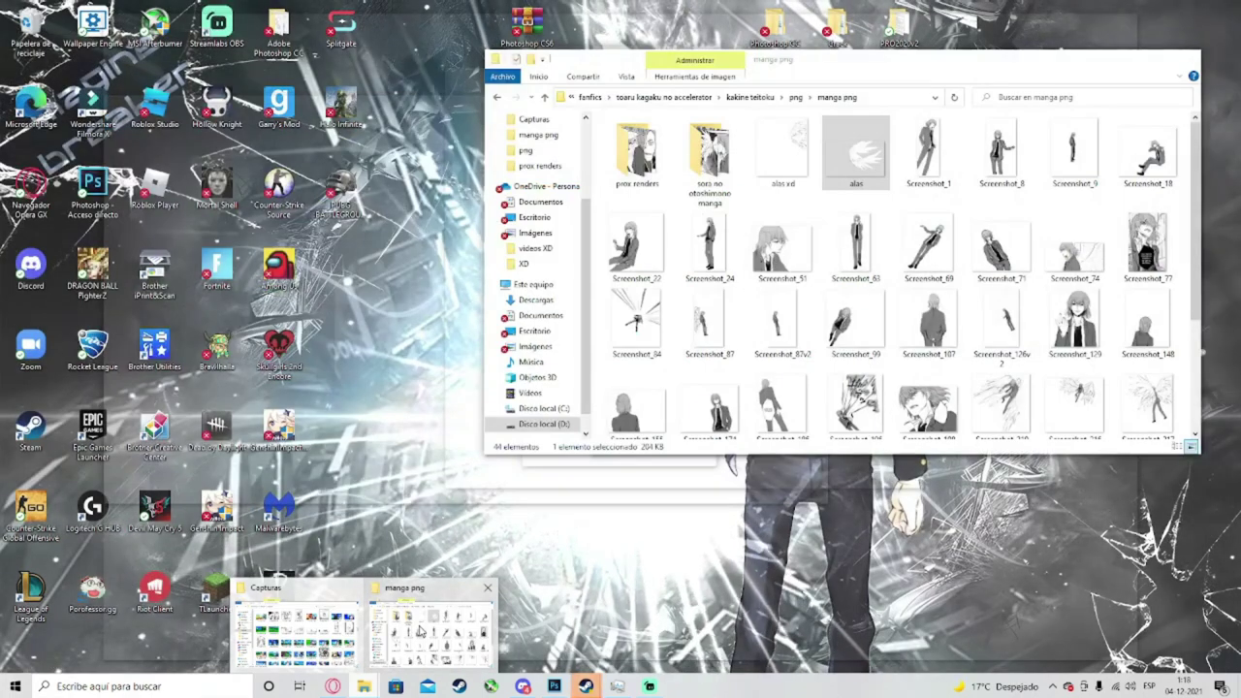
{"action": "left_click", "coordinate": [420, 631]}
{"action": "scroll", "coordinate": [538, 242], "scroll_direction": "up", "scroll_amount": 1}
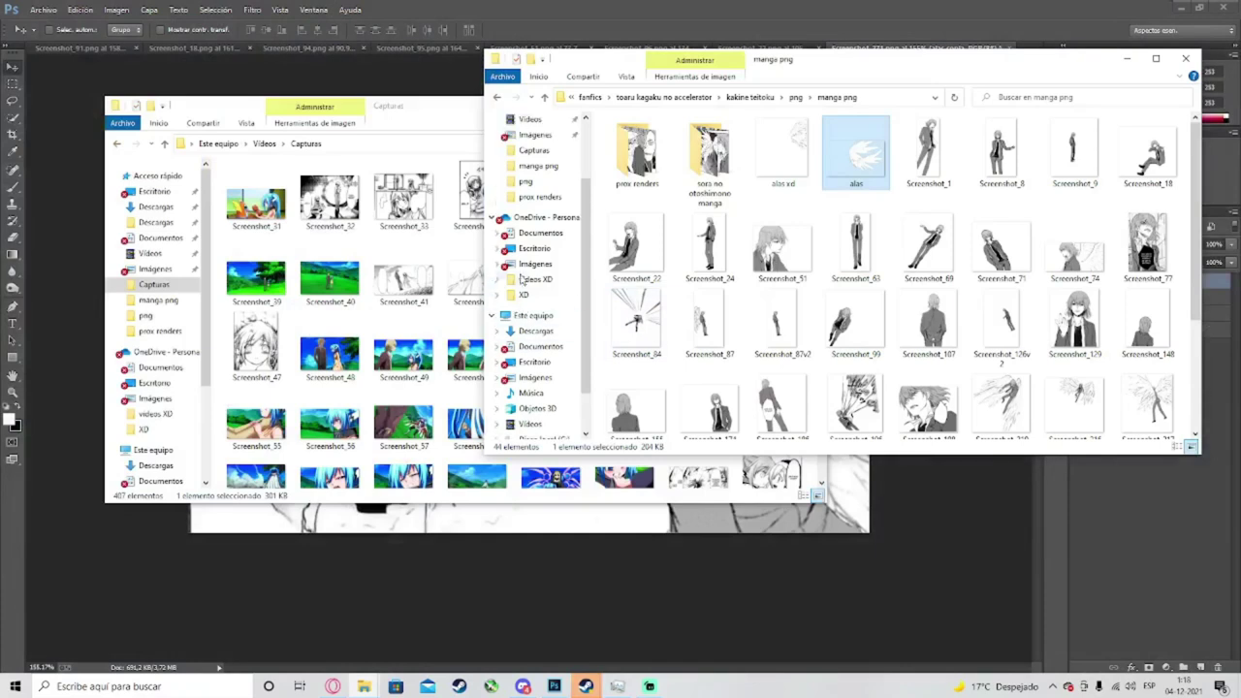
{"action": "right_click", "coordinate": [532, 170]}
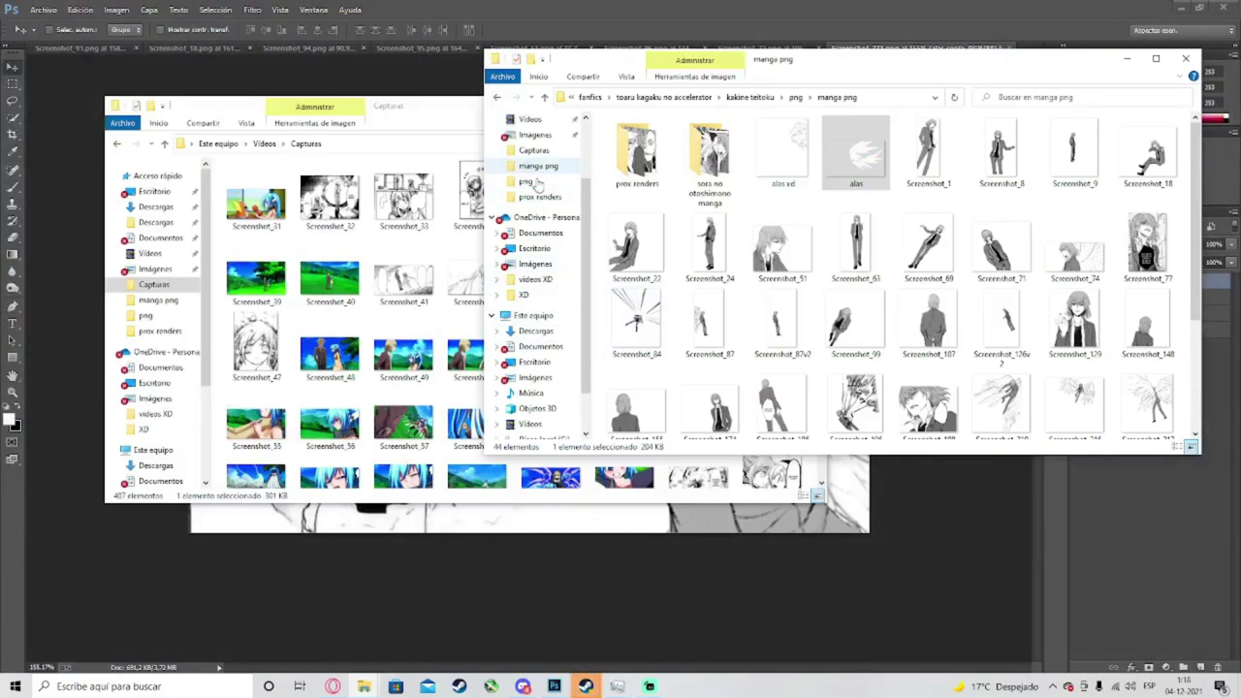
{"action": "left_click", "coordinate": [564, 199]}
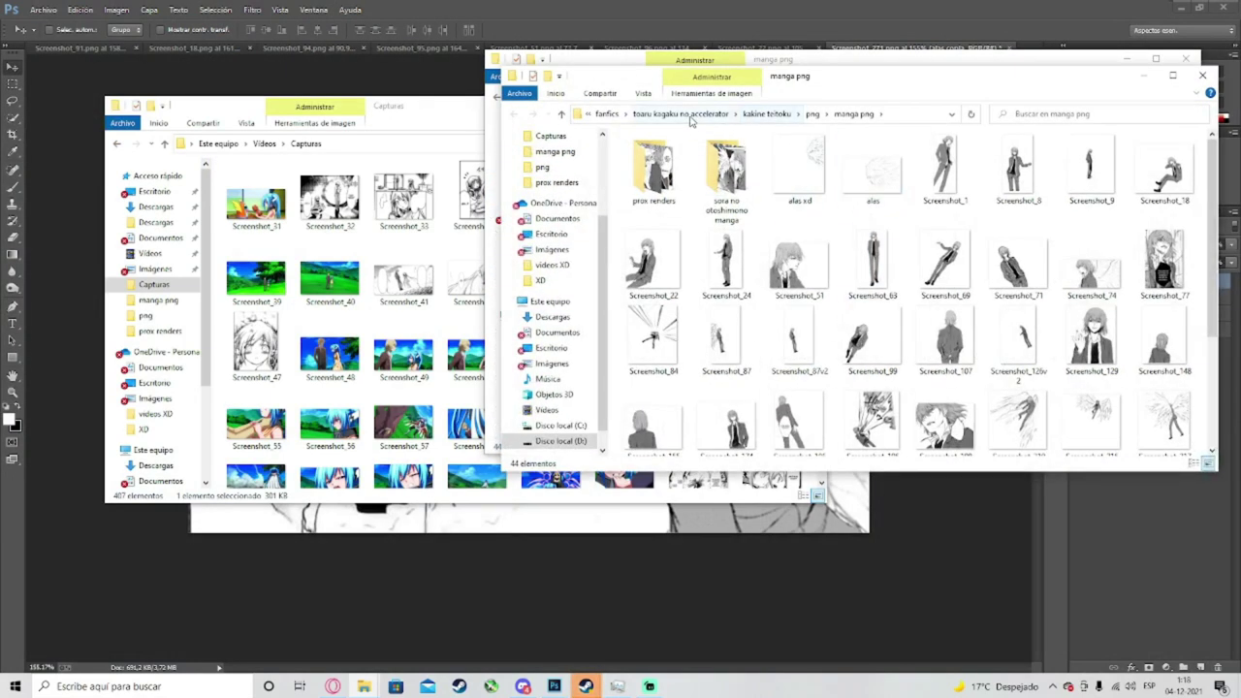
Step: Go up to the fanfics folder, open the to love ru folder and look through its images and subfolders
{"action": "left_click", "coordinate": [606, 114]}
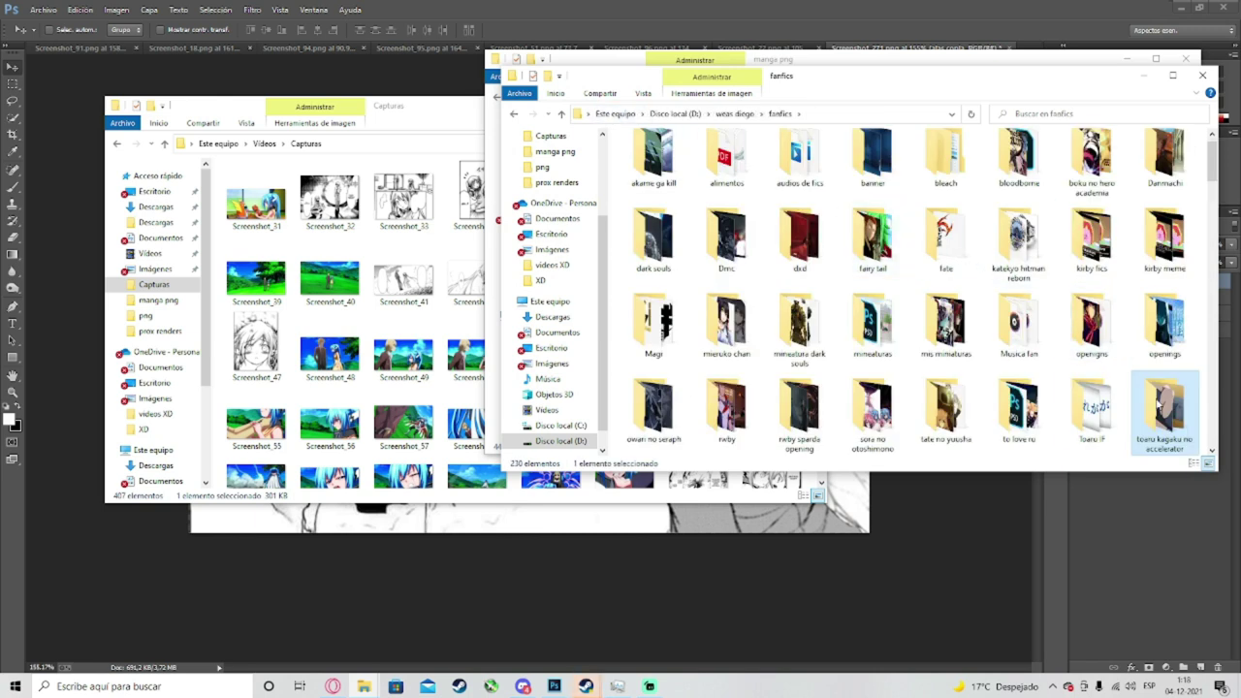
{"action": "scroll", "coordinate": [1028, 249], "scroll_direction": "down", "scroll_amount": 2}
{"action": "double_click", "coordinate": [1029, 249]}
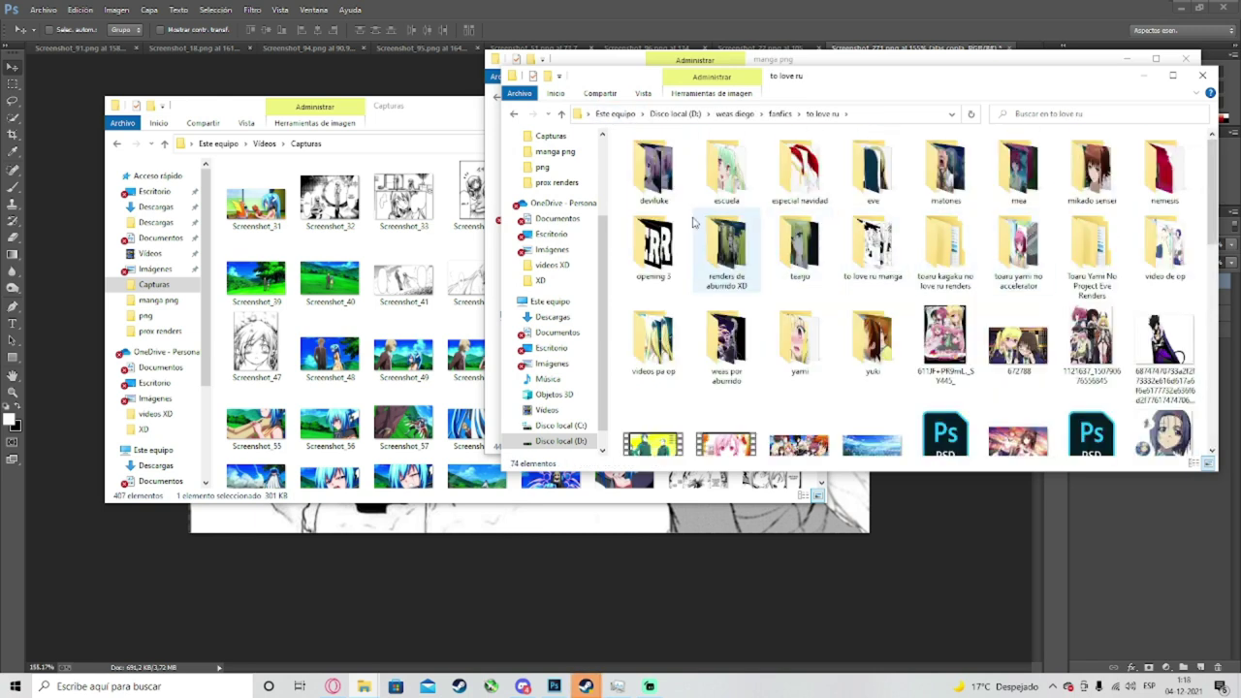
{"action": "scroll", "coordinate": [846, 300], "scroll_direction": "down", "scroll_amount": 5}
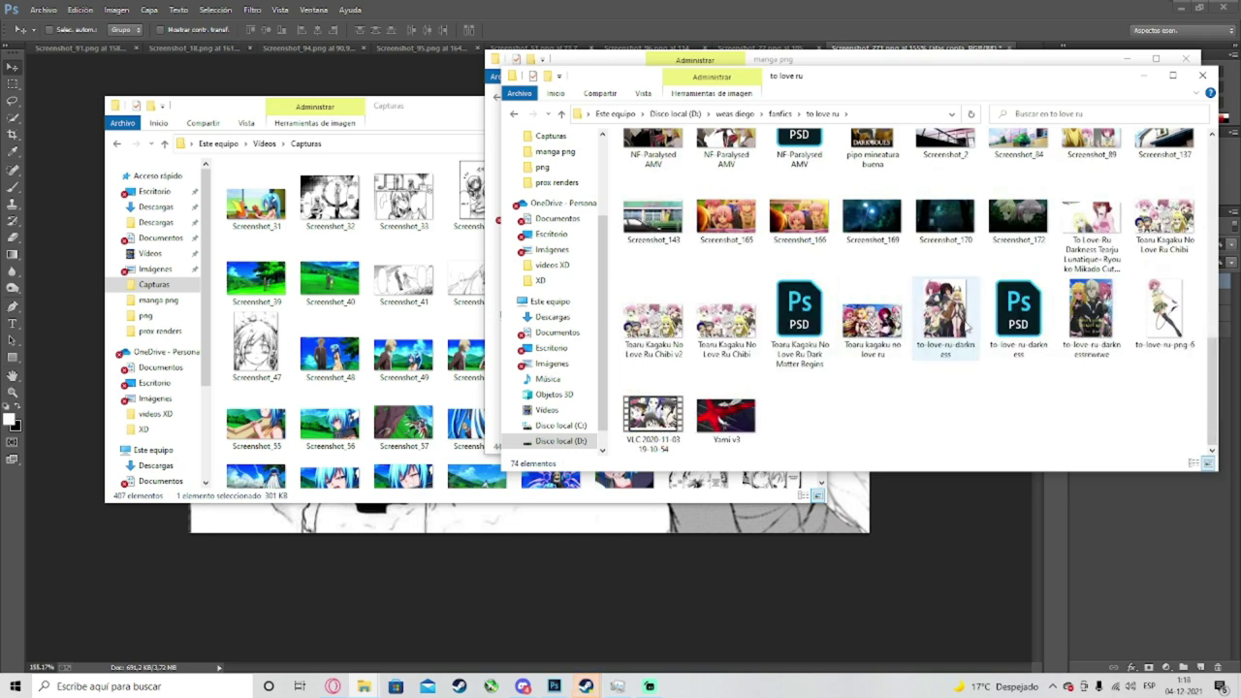
{"action": "scroll", "coordinate": [737, 330], "scroll_direction": "up", "scroll_amount": 2}
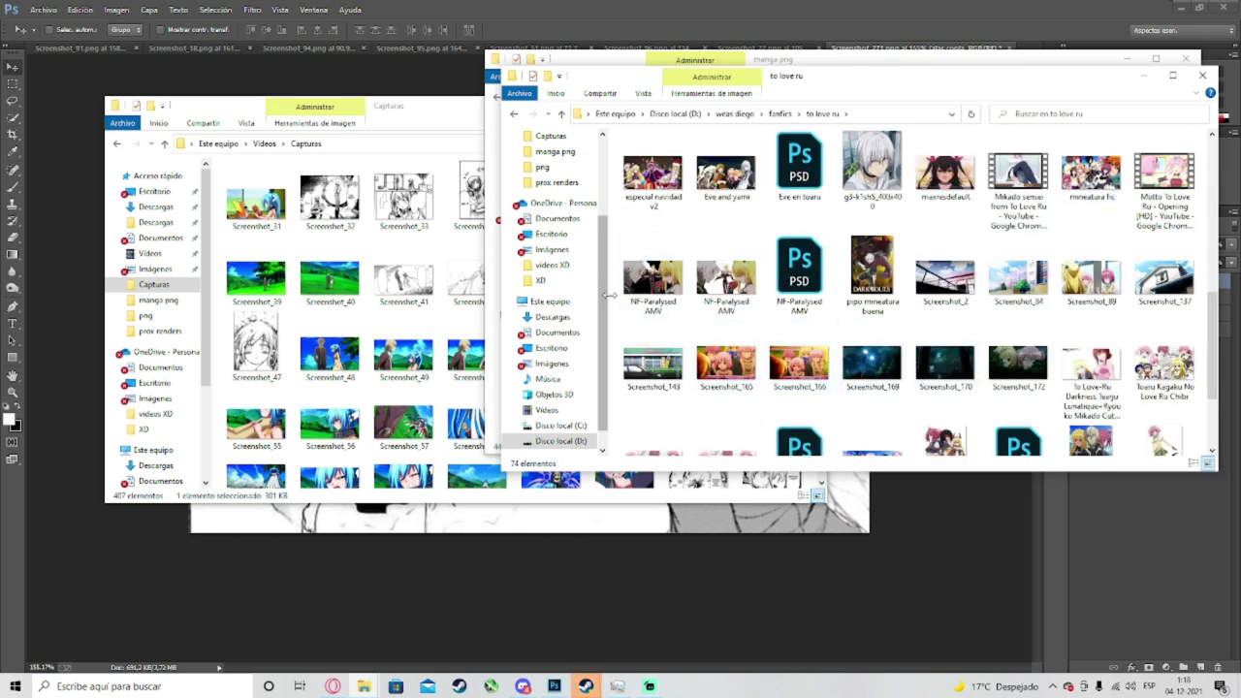
{"action": "scroll", "coordinate": [776, 388], "scroll_direction": "up", "scroll_amount": 3}
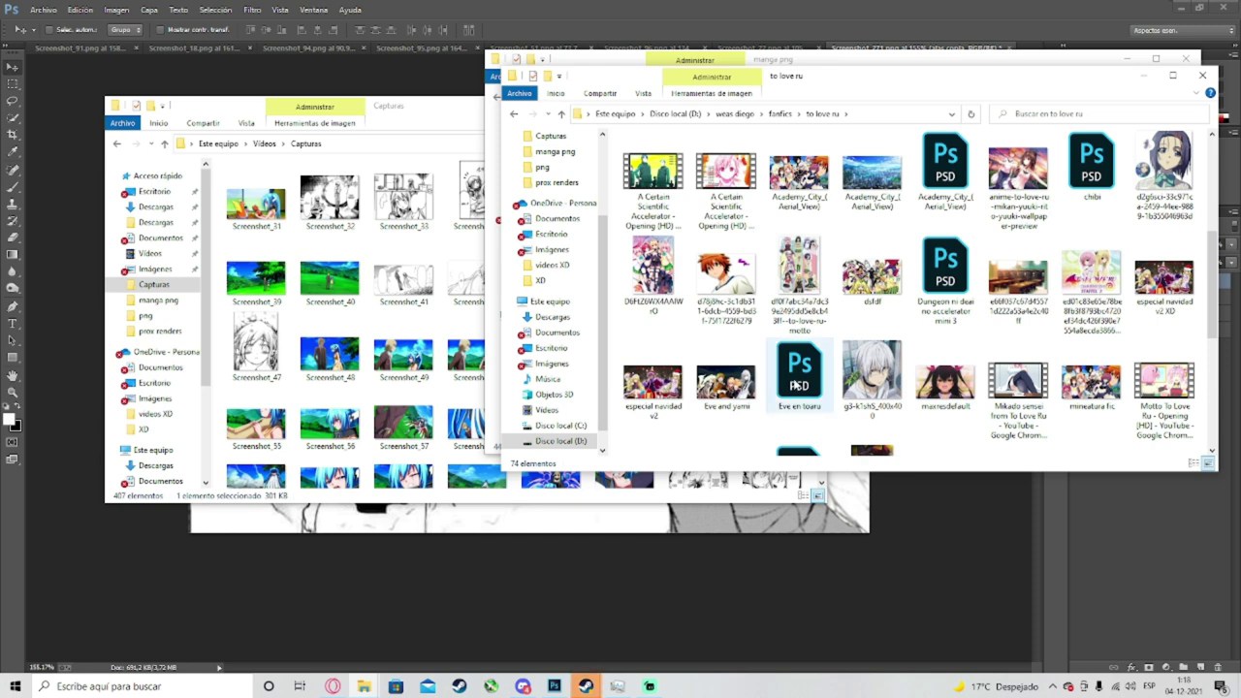
{"action": "scroll", "coordinate": [909, 398], "scroll_direction": "up", "scroll_amount": 3}
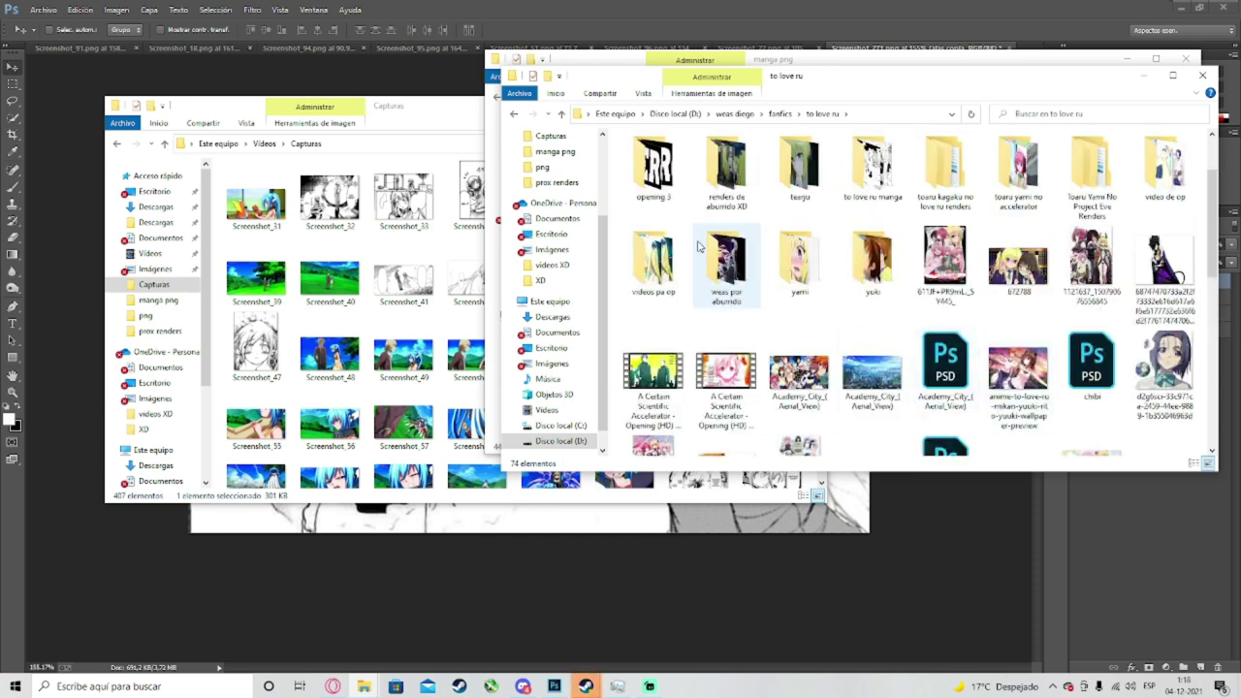
Step: Open the renders de aburrido XD folder and look through its screenshots and subfolders
{"action": "left_click", "coordinate": [718, 167]}
{"action": "double_click", "coordinate": [717, 166]}
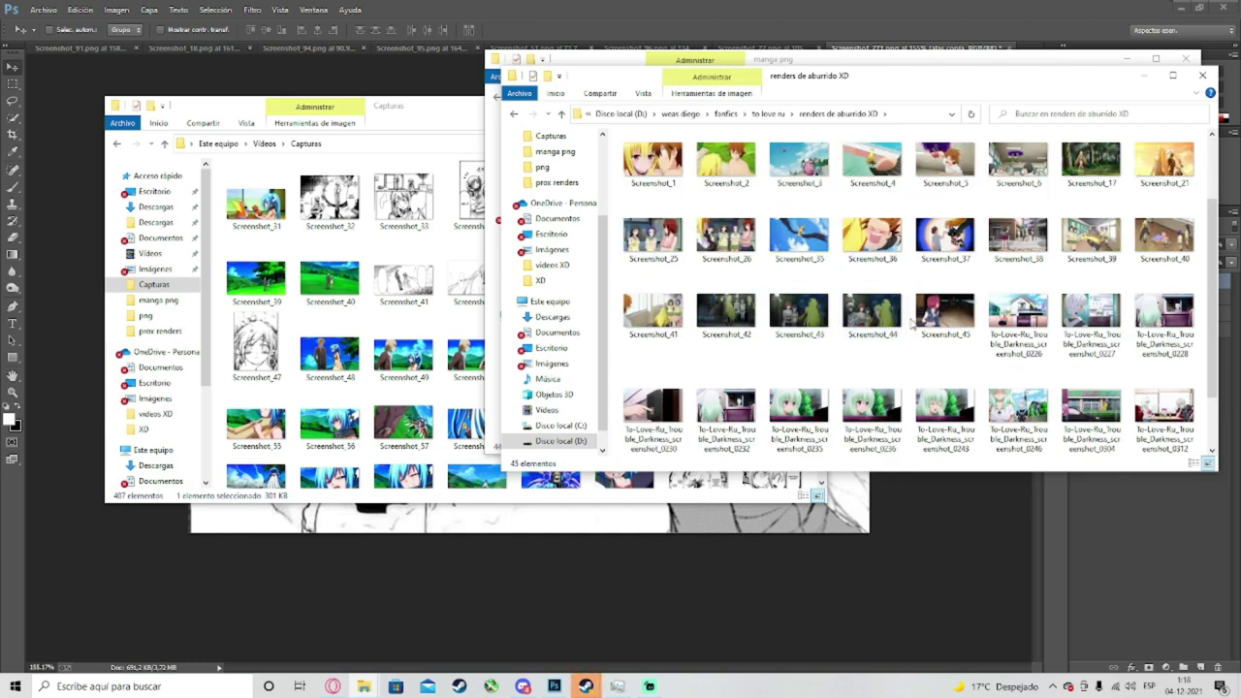
{"action": "scroll", "coordinate": [839, 278], "scroll_direction": "down", "scroll_amount": 1}
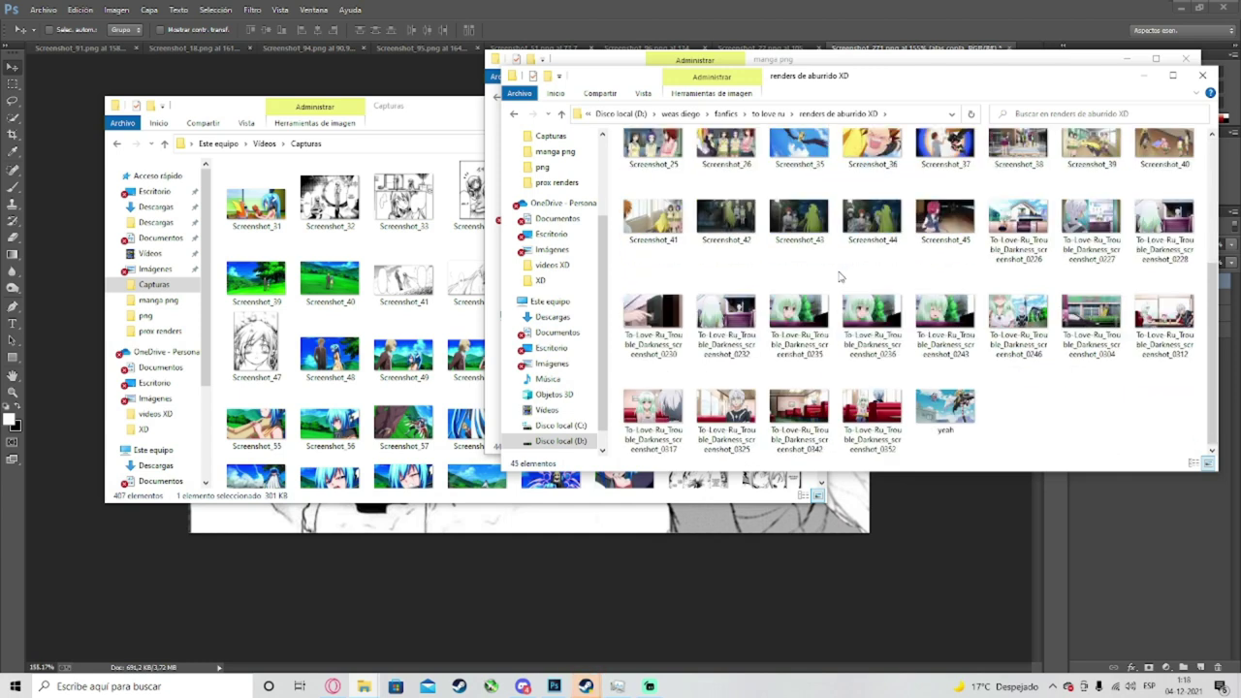
{"action": "scroll", "coordinate": [1066, 370], "scroll_direction": "up", "scroll_amount": 3}
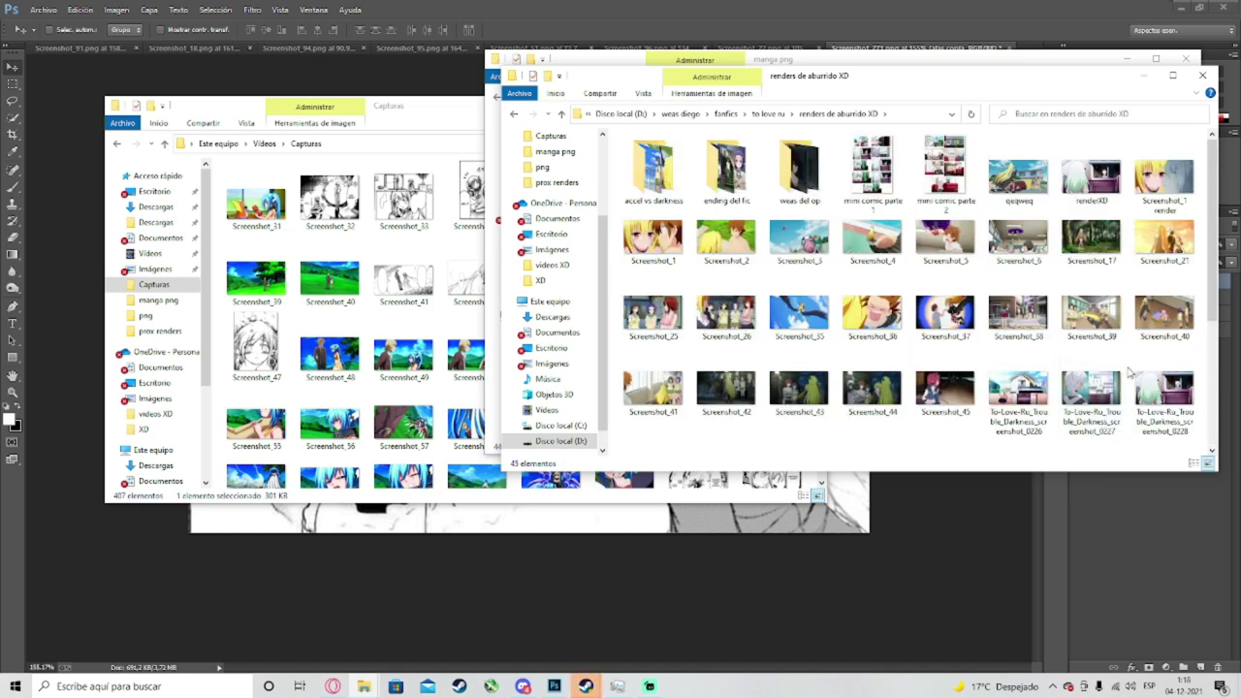
{"action": "left_click", "coordinate": [788, 171]}
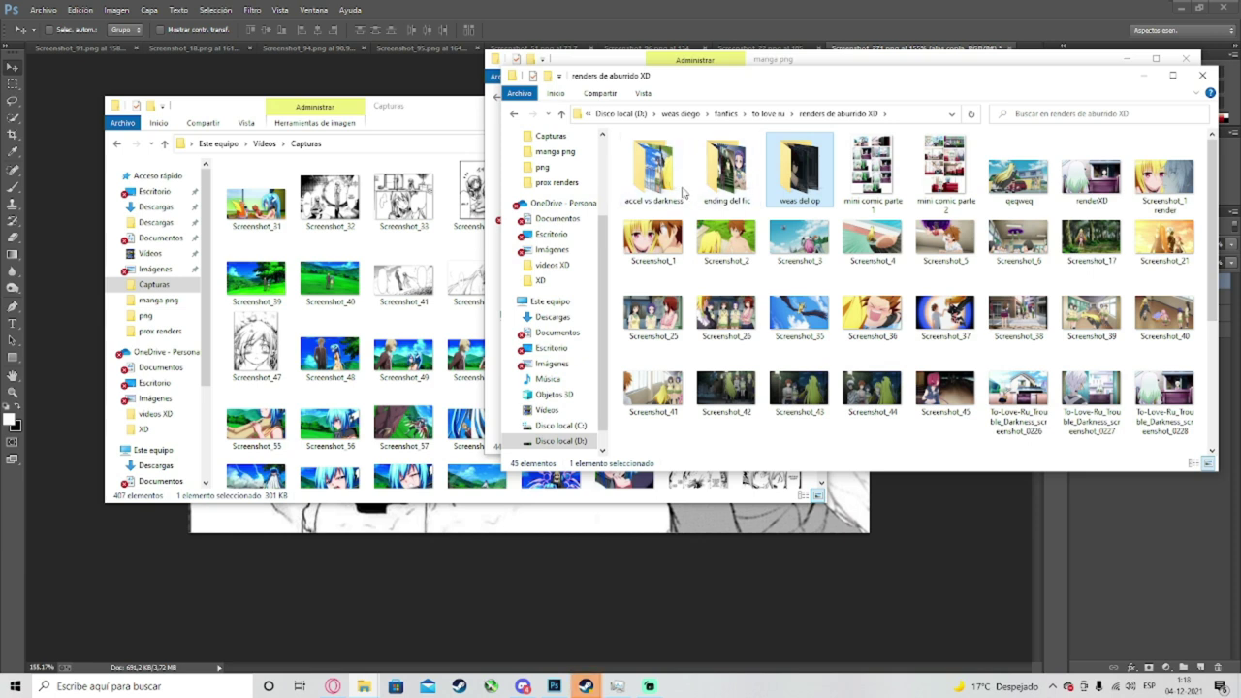
Step: Check the tearju folder within to love ru, and return to the renders de aburrido XD screenshots
{"action": "left_click", "coordinate": [767, 113]}
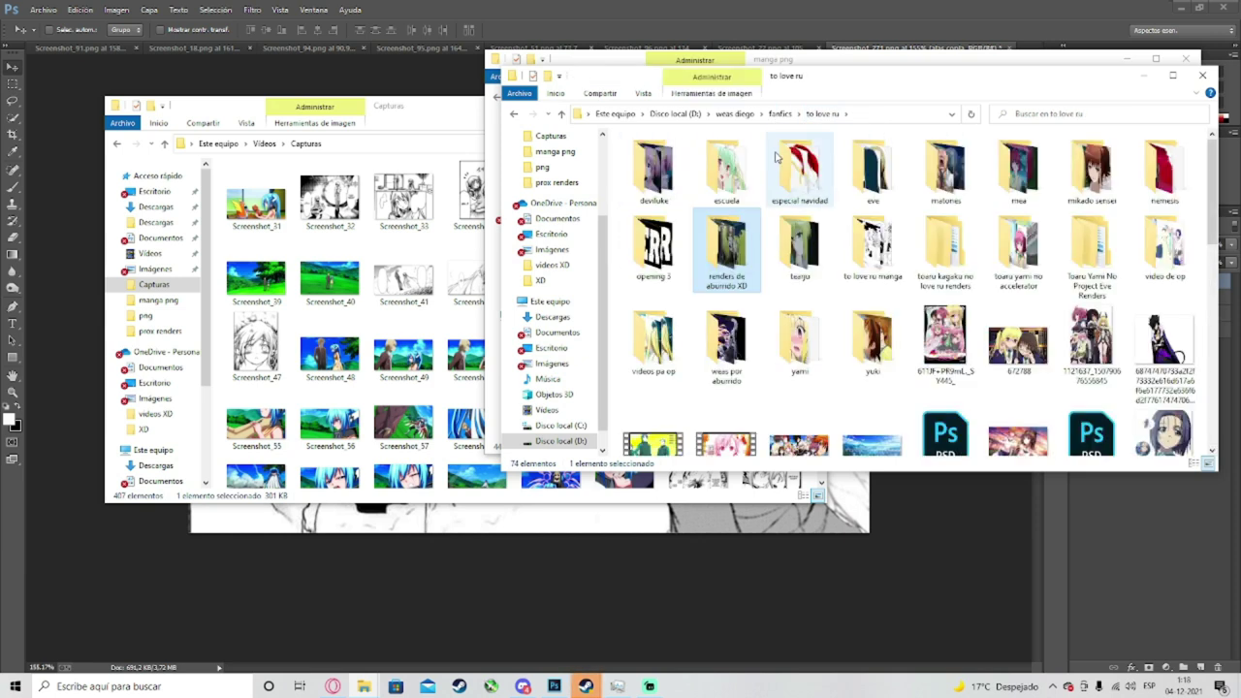
{"action": "double_click", "coordinate": [800, 250]}
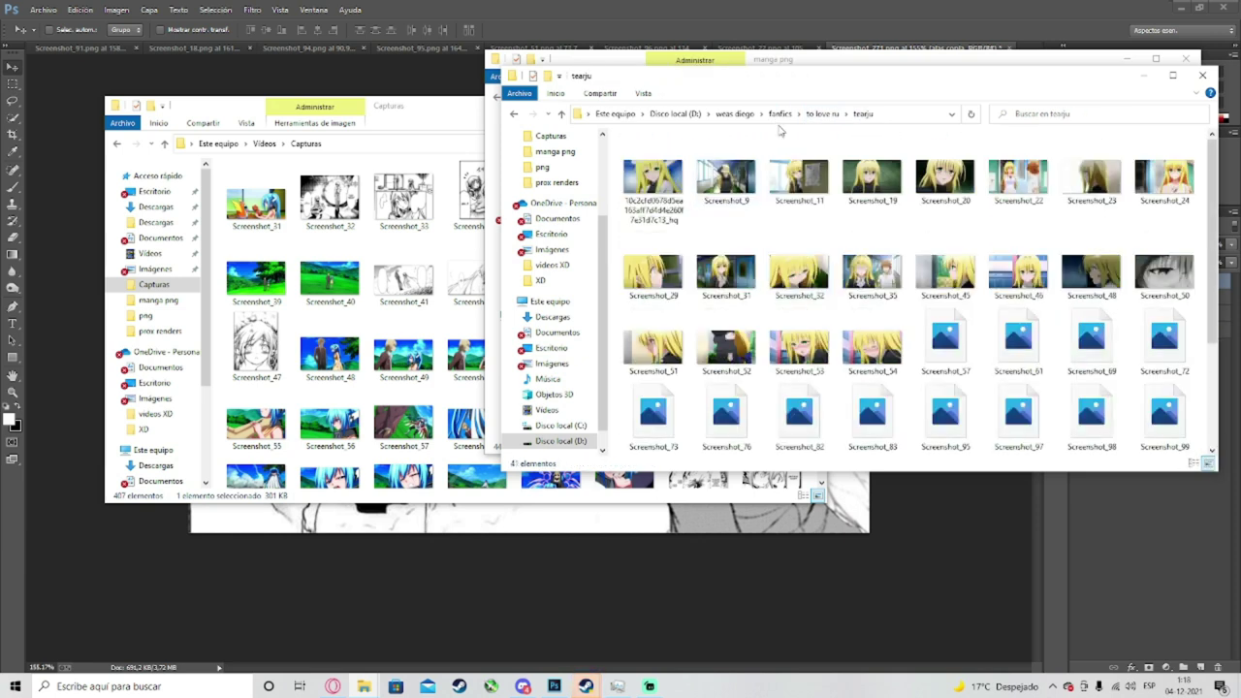
{"action": "left_click", "coordinate": [823, 114]}
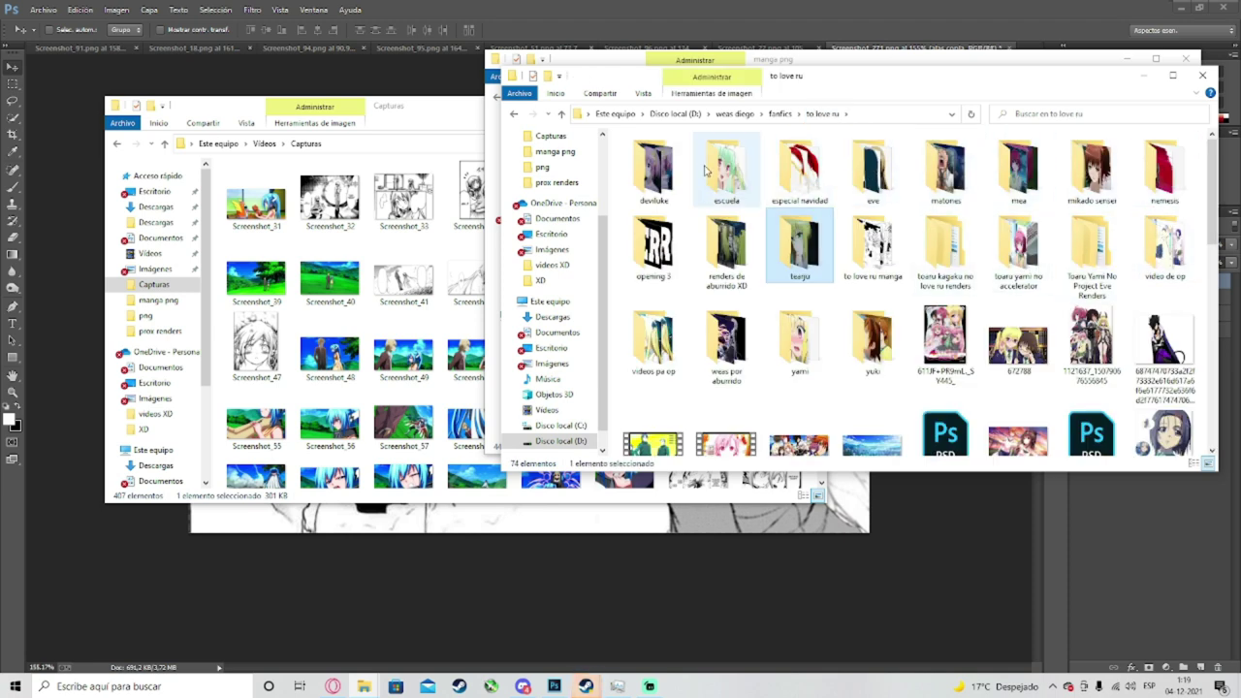
{"action": "double_click", "coordinate": [742, 262]}
{"action": "scroll", "coordinate": [778, 278], "scroll_direction": "down", "scroll_amount": 4}
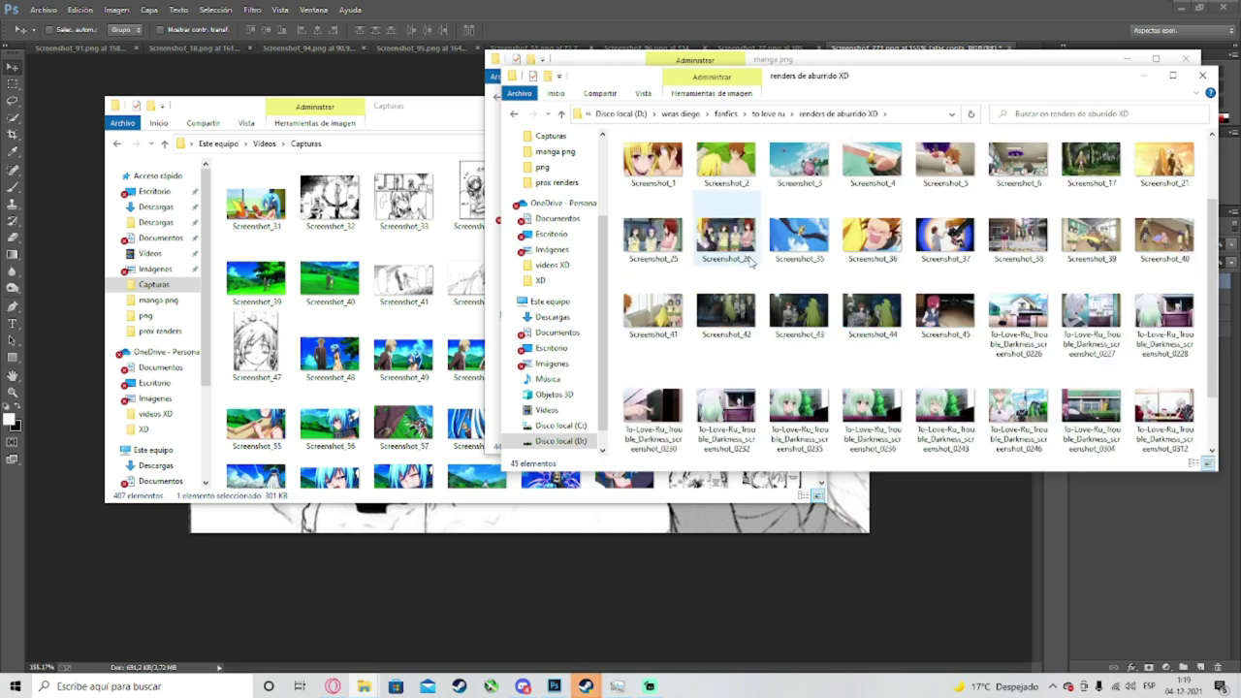
{"action": "scroll", "coordinate": [777, 278], "scroll_direction": "up", "scroll_amount": 2}
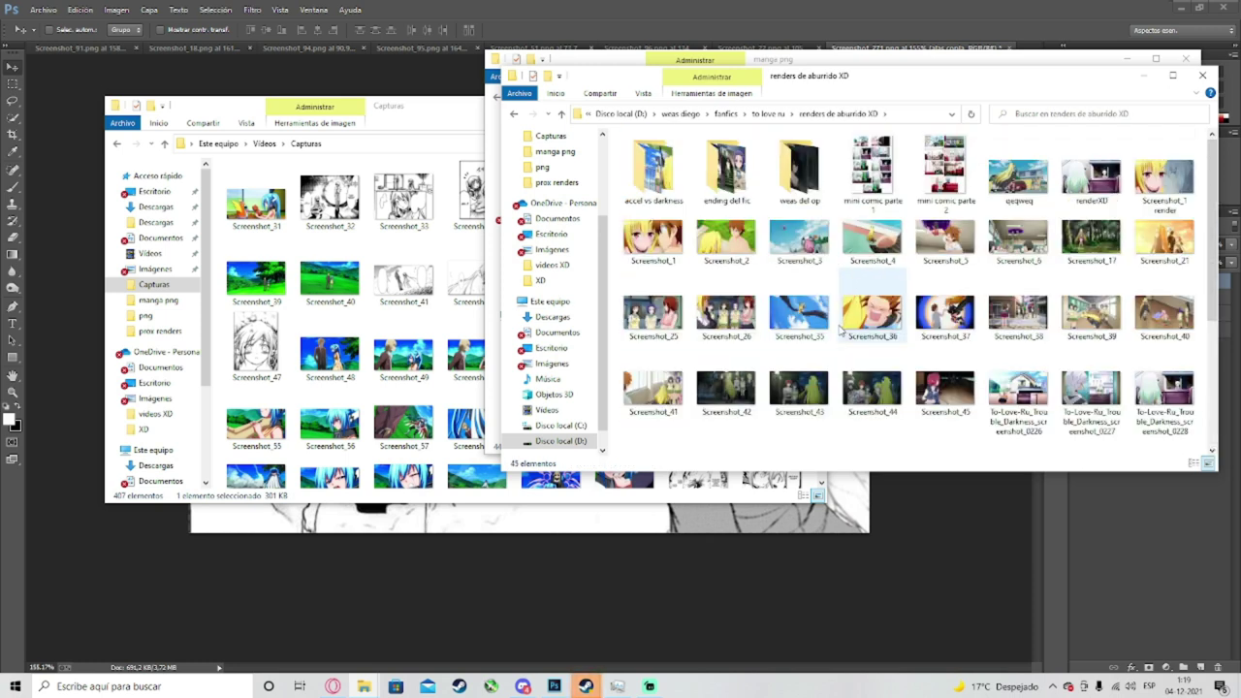
Step: Preview Screenshot_42 and Screenshot_43 from the renders de aburrido XD folder as possible background scenes
{"action": "double_click", "coordinate": [728, 386]}
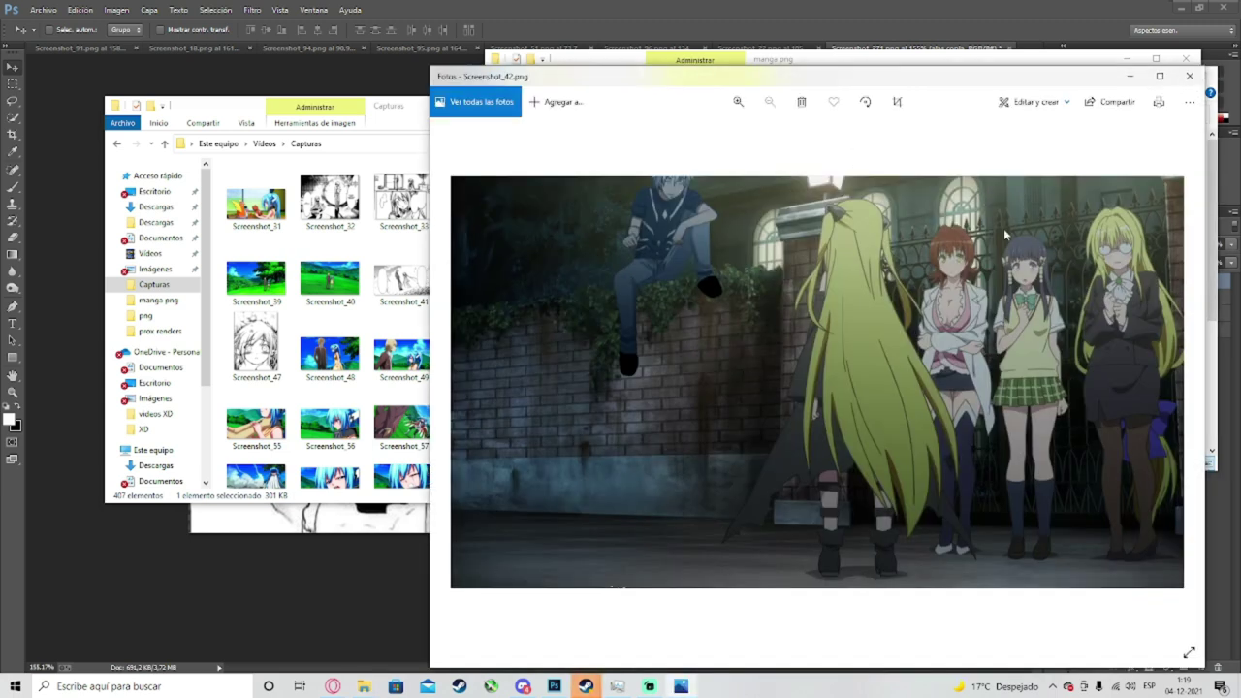
{"action": "left_click", "coordinate": [1189, 76]}
{"action": "left_click", "coordinate": [827, 385]}
{"action": "double_click", "coordinate": [827, 386]}
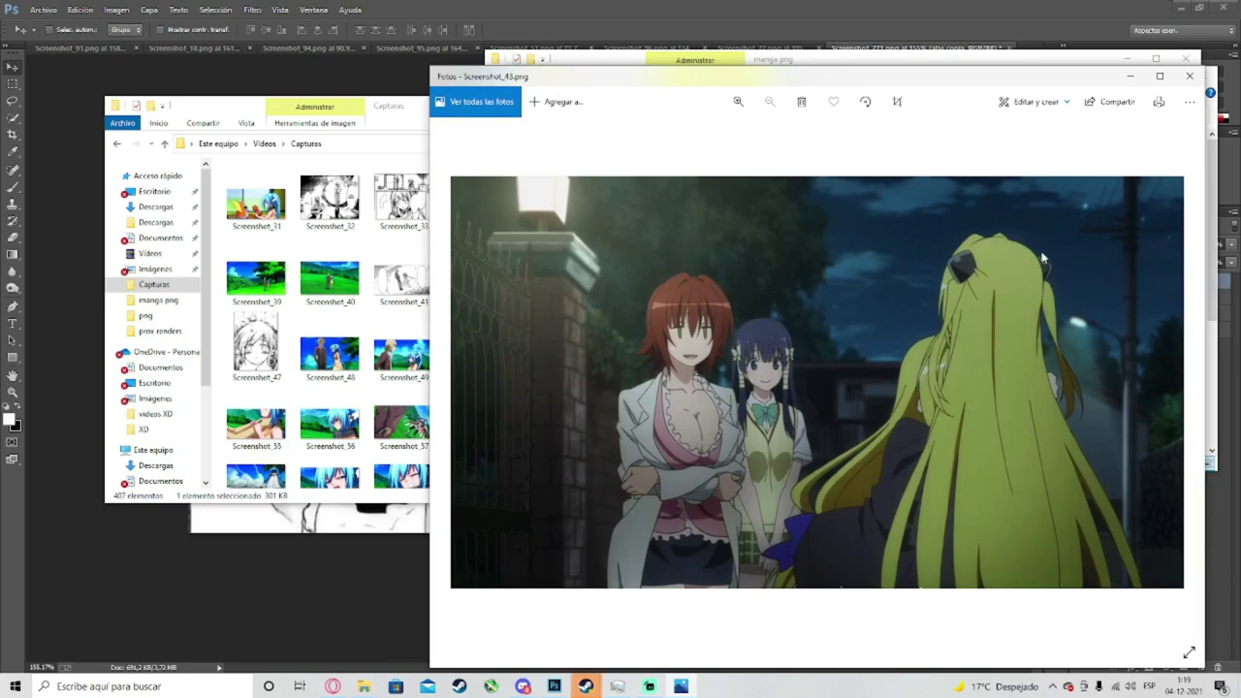
Step: Close the preview and open Screenshot_43.png in Photoshop as a new document, leaving its colour profile unmodified
{"action": "left_click", "coordinate": [1190, 76]}
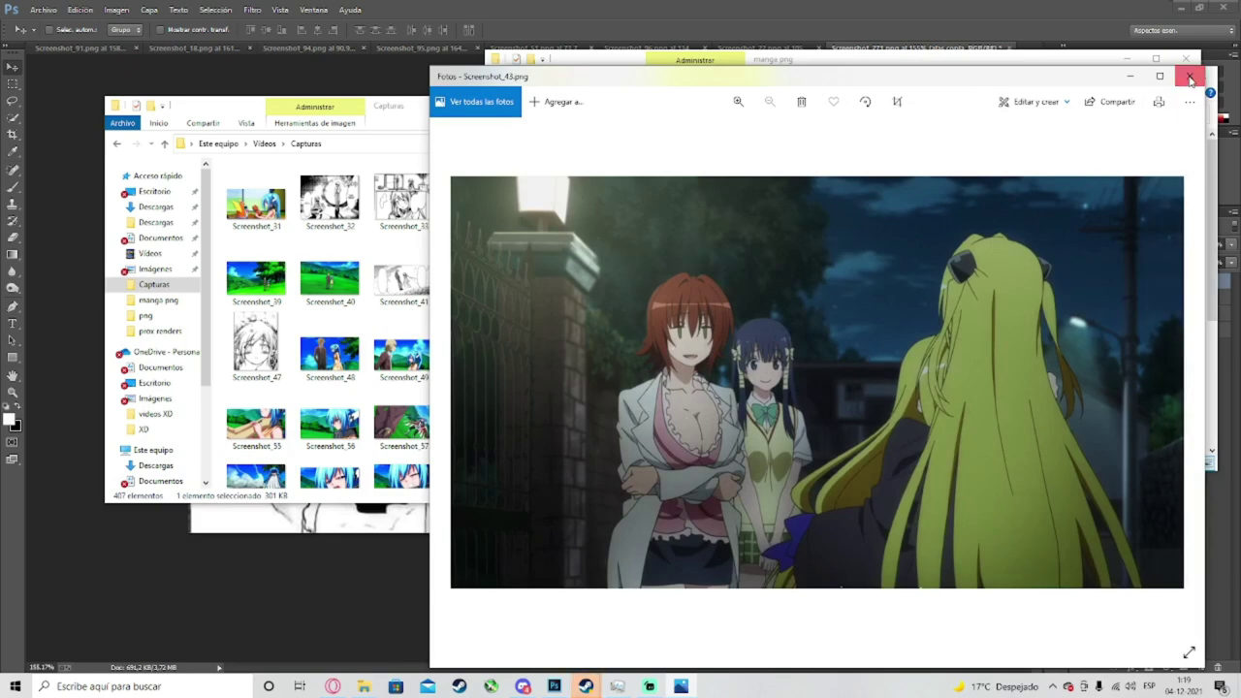
{"action": "left_click_drag", "start_coordinate": [1013, 499], "coordinate": [1106, 529]}
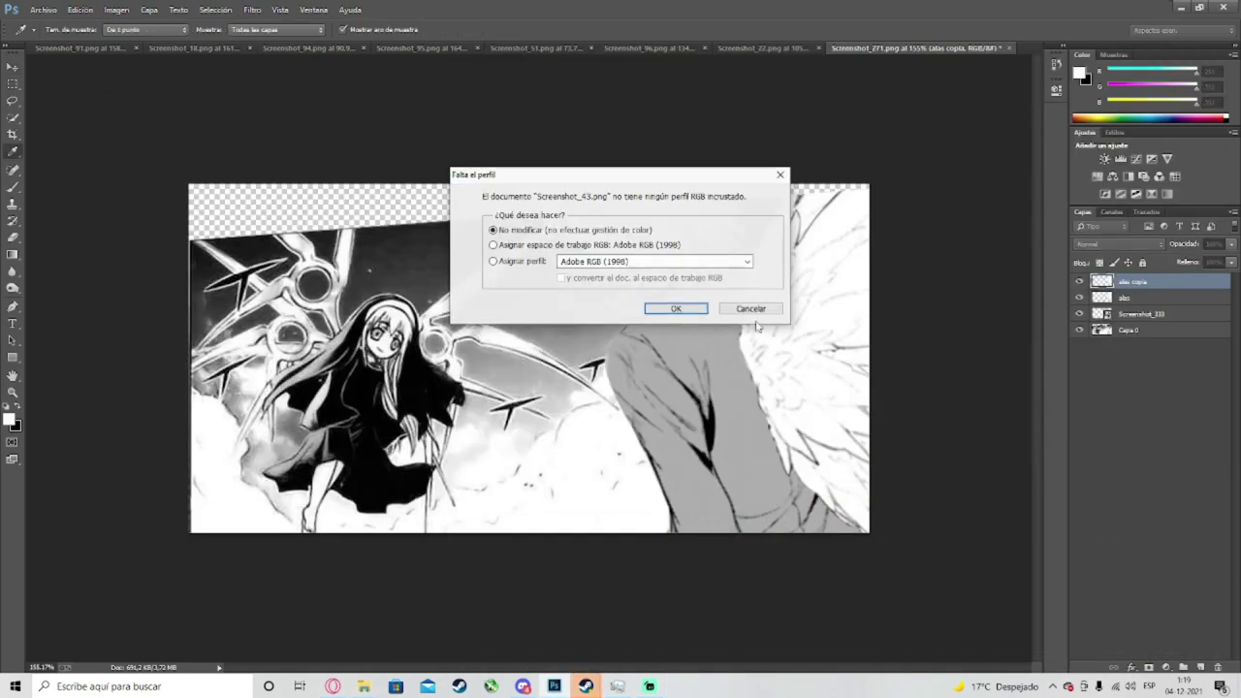
{"action": "left_click", "coordinate": [675, 311]}
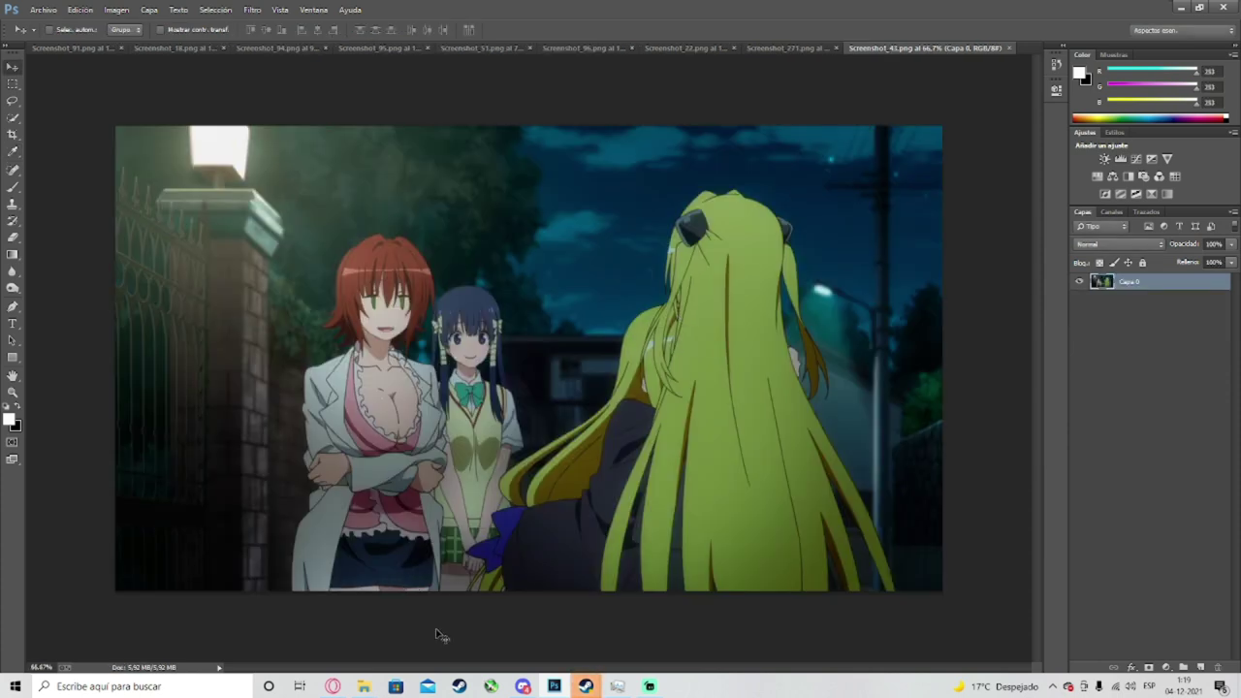
Step: Switch back to the renders de aburrido XD file window and open the quick-access png folder in a new window
{"action": "mouse_move", "coordinate": [363, 685]}
{"action": "mouse_move", "coordinate": [396, 631]}
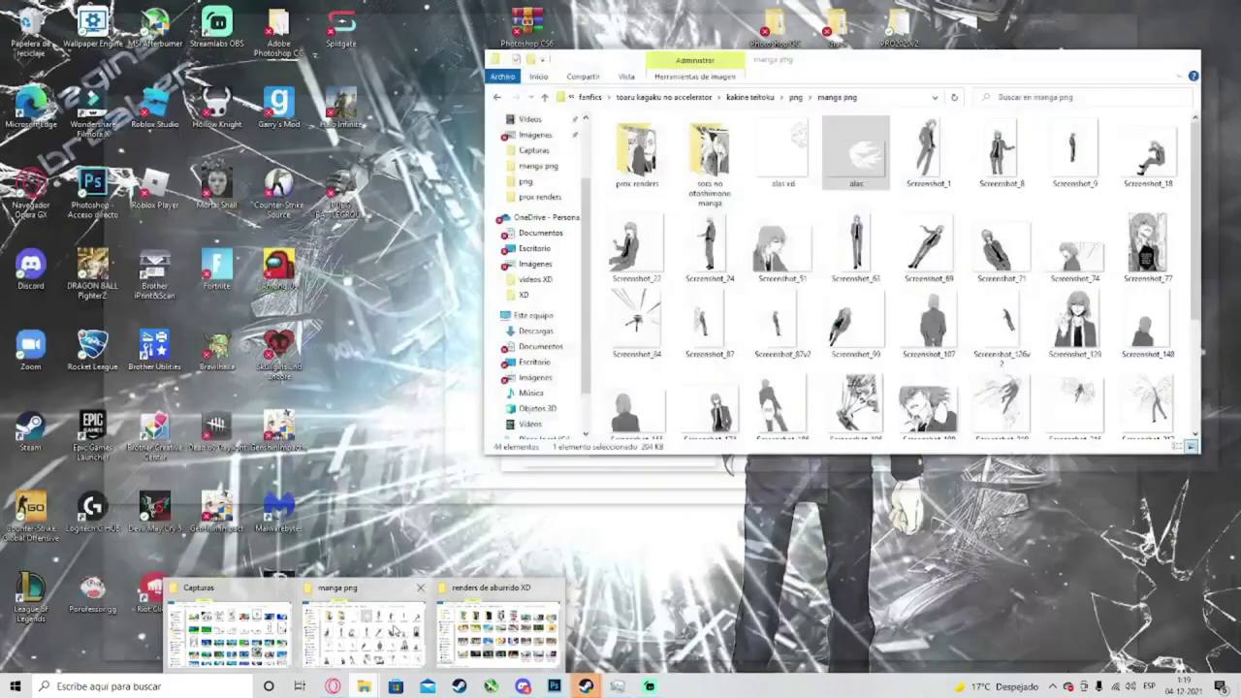
{"action": "left_click", "coordinate": [497, 635]}
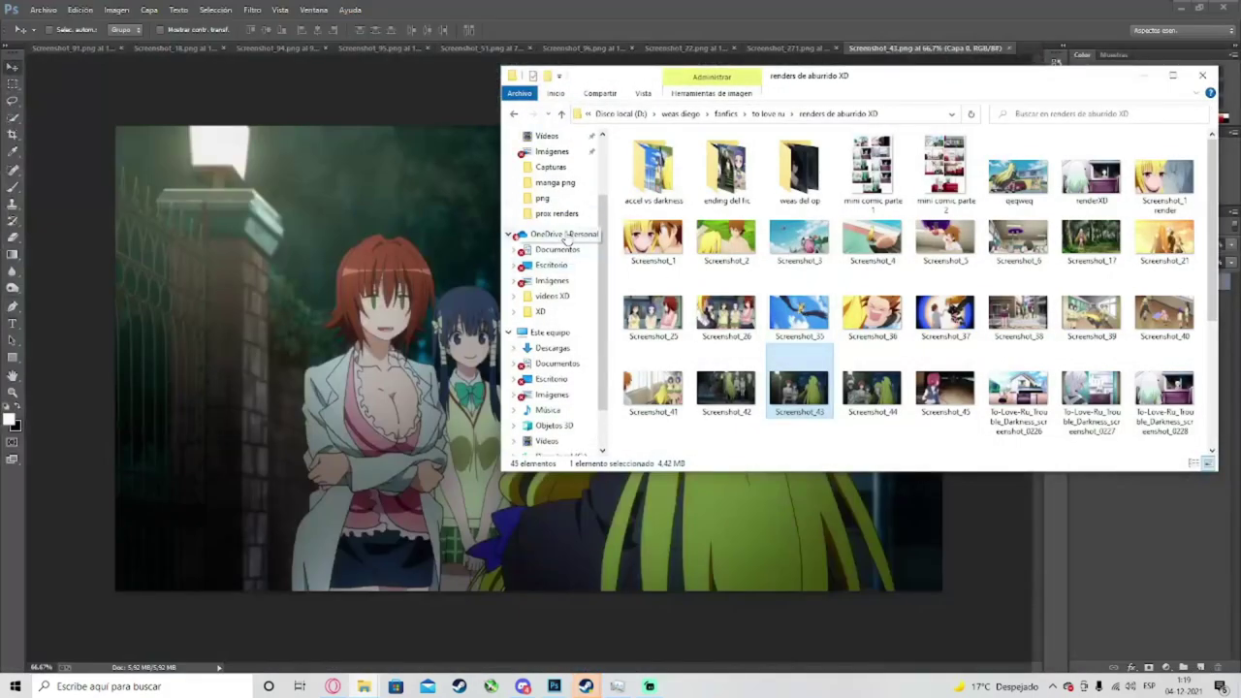
{"action": "scroll", "coordinate": [558, 252], "scroll_direction": "up", "scroll_amount": 3}
{"action": "right_click", "coordinate": [561, 275]}
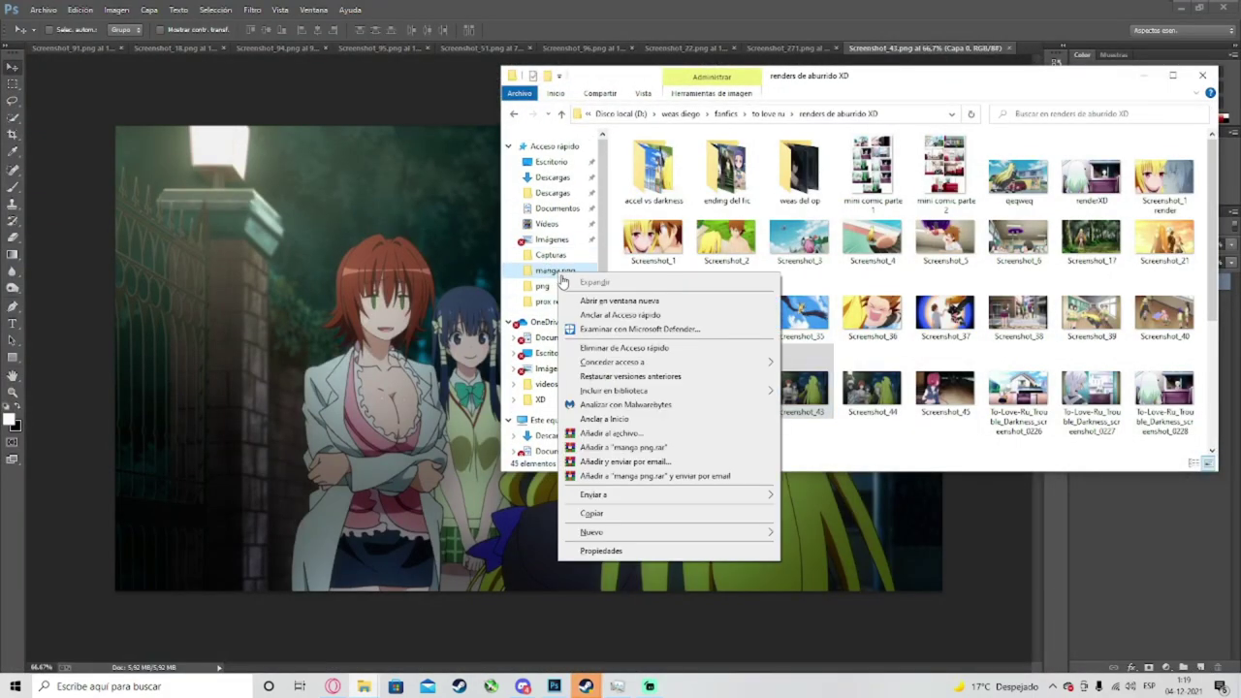
{"action": "right_click", "coordinate": [542, 285]}
{"action": "right_click", "coordinate": [542, 286]}
{"action": "left_click", "coordinate": [574, 314]}
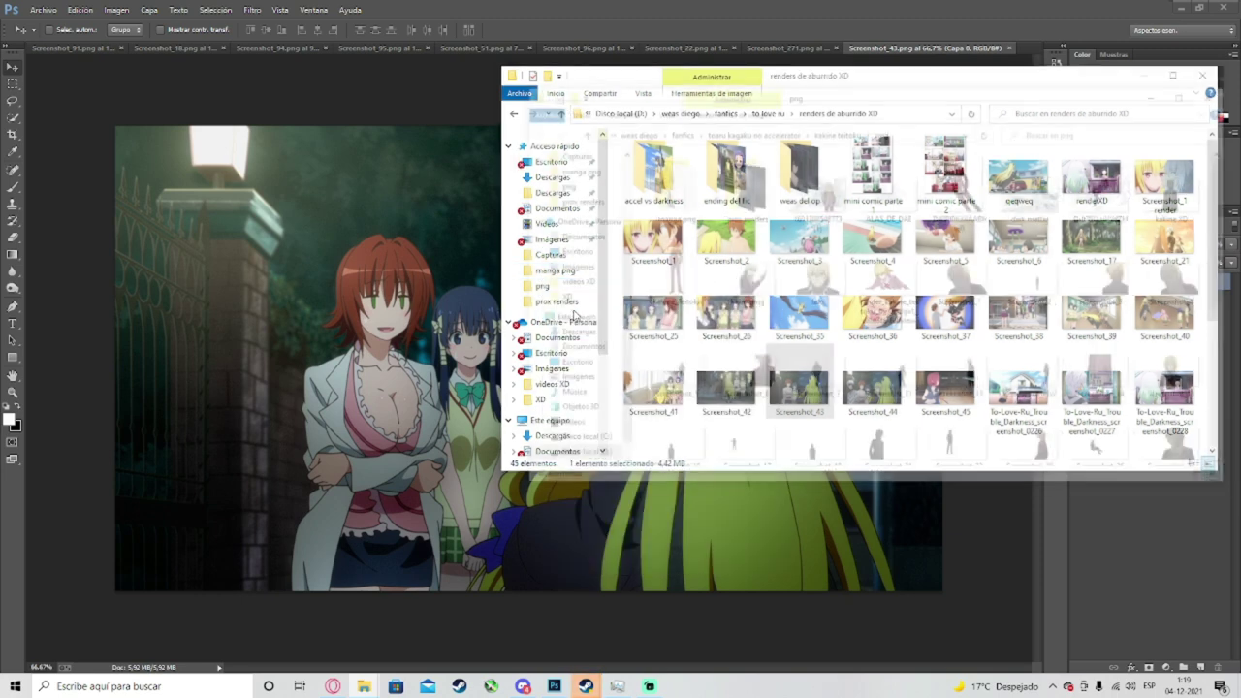
Step: Go up to the toaru kagaku no accelerator folder, open its png subfolder and look through the character renders
{"action": "left_click", "coordinate": [836, 130]}
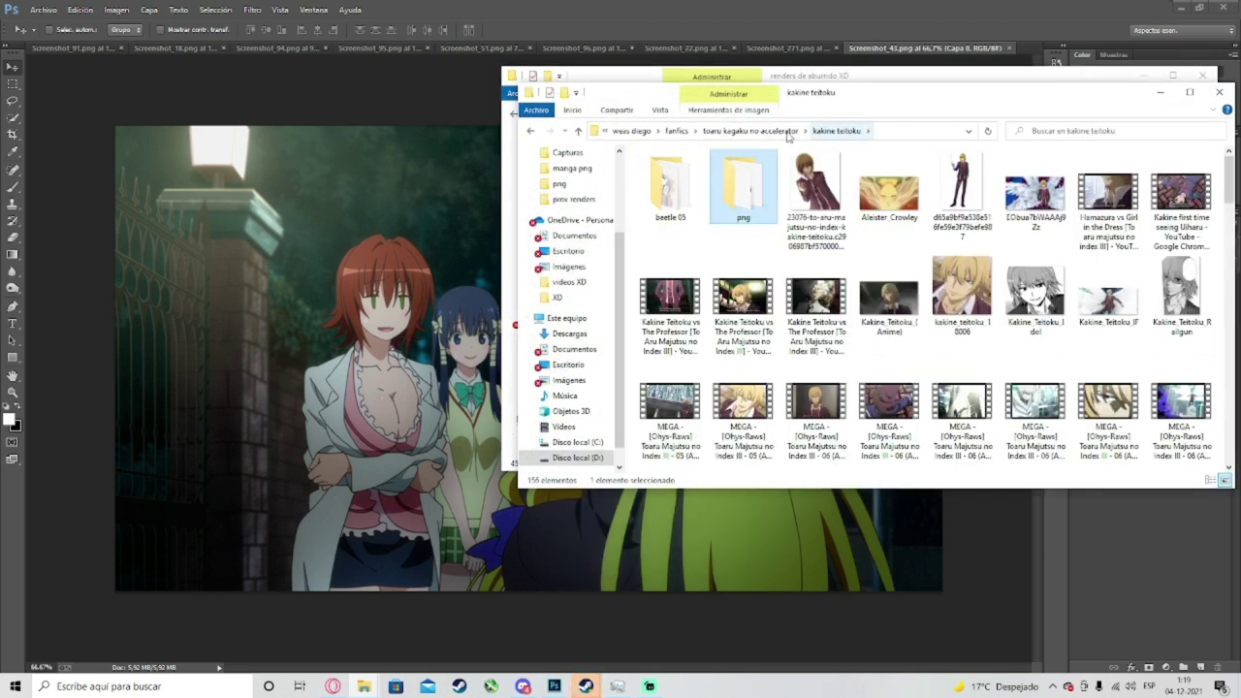
{"action": "left_click", "coordinate": [787, 133]}
{"action": "double_click", "coordinate": [1175, 194]}
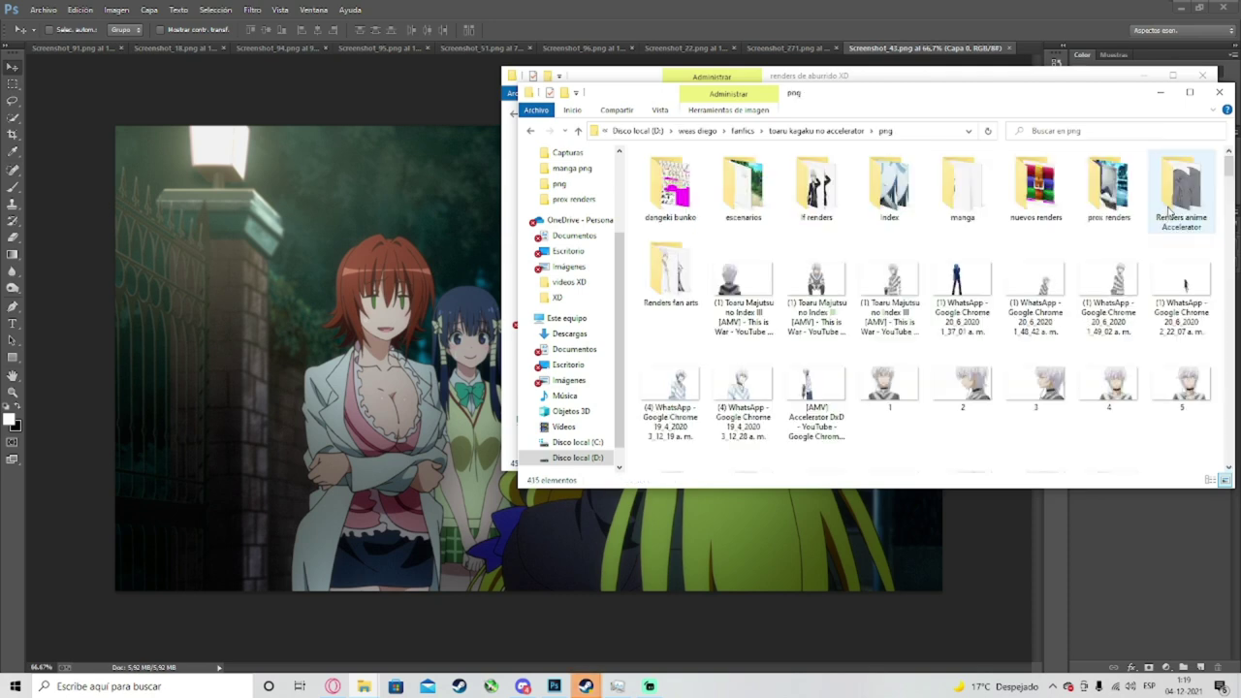
{"action": "scroll", "coordinate": [1061, 253], "scroll_direction": "down", "scroll_amount": 10}
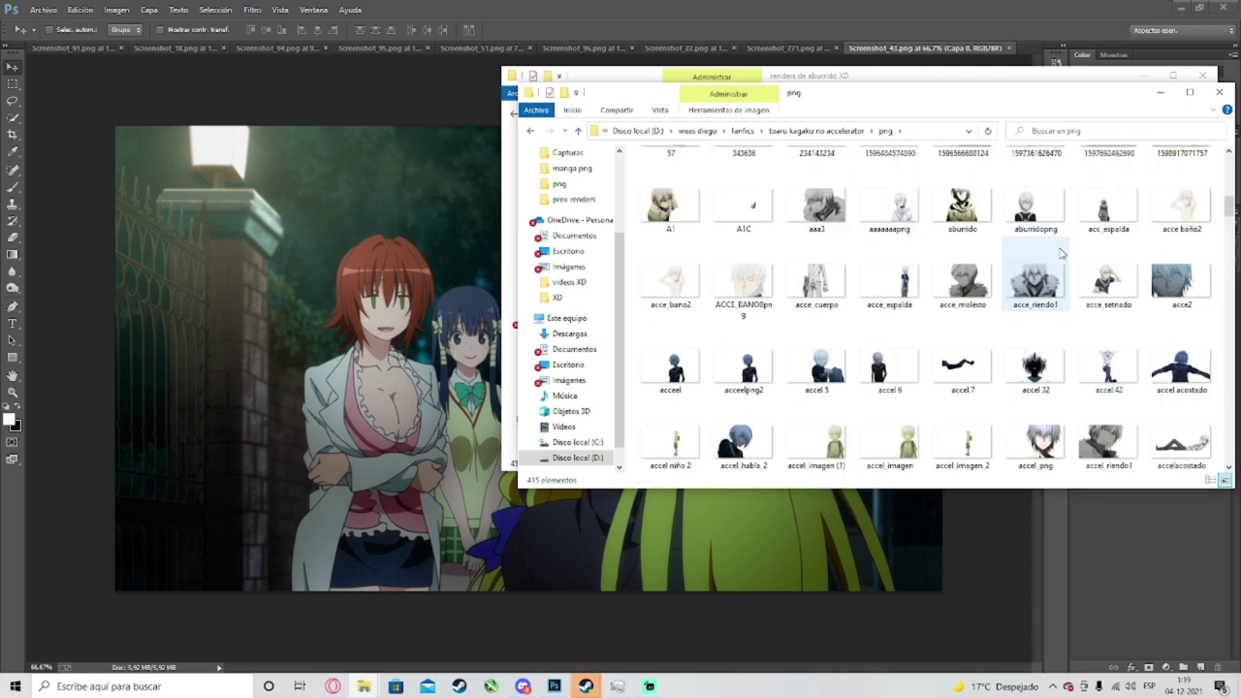
{"action": "scroll", "coordinate": [1061, 253], "scroll_direction": "down", "scroll_amount": 10}
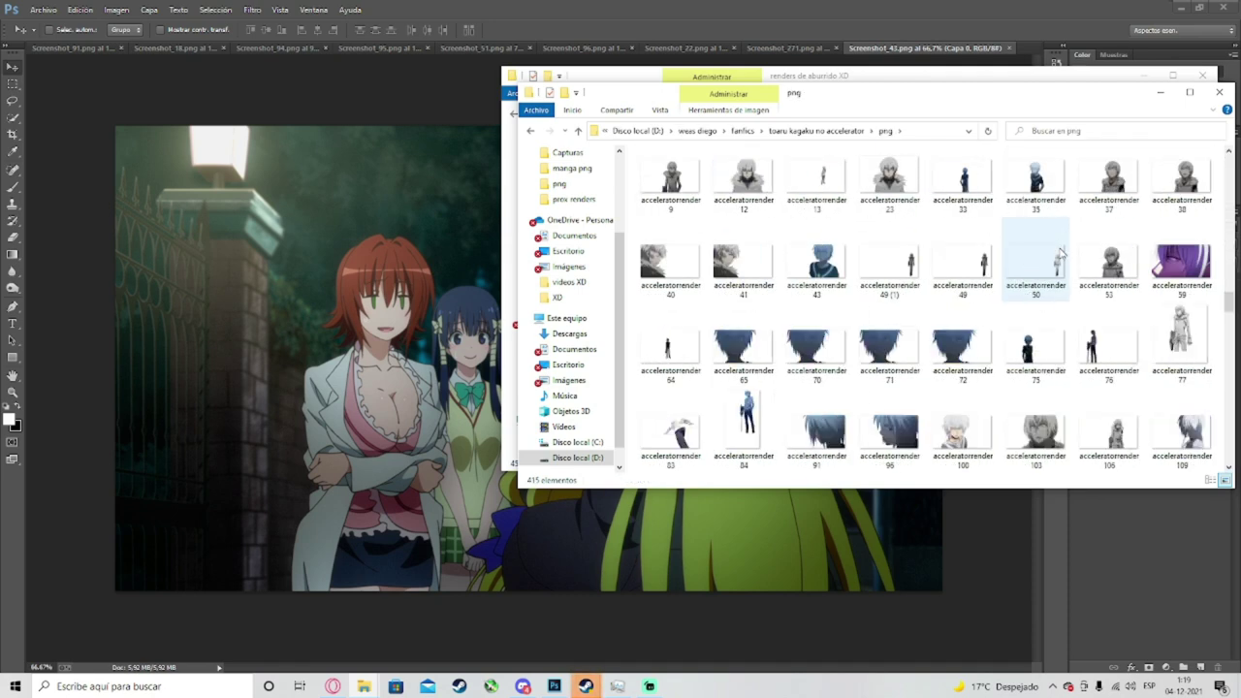
{"action": "scroll", "coordinate": [1061, 253], "scroll_direction": "up", "scroll_amount": 15}
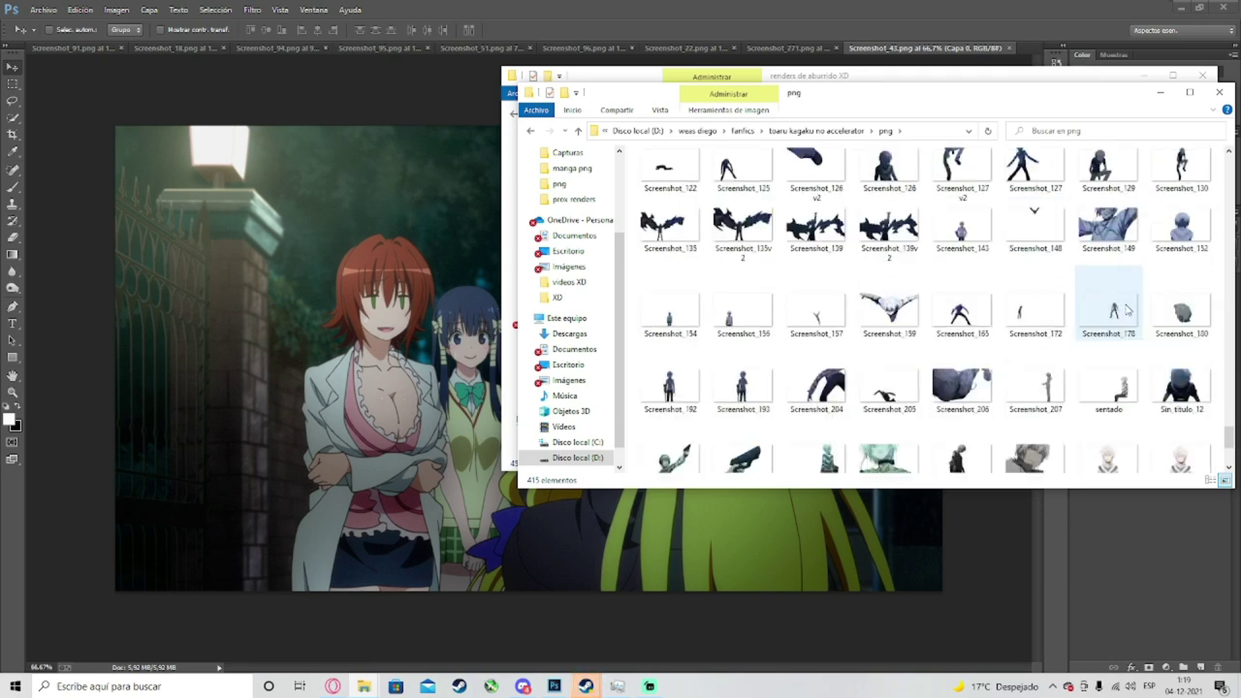
{"action": "scroll", "coordinate": [1130, 306], "scroll_direction": "up", "scroll_amount": 5}
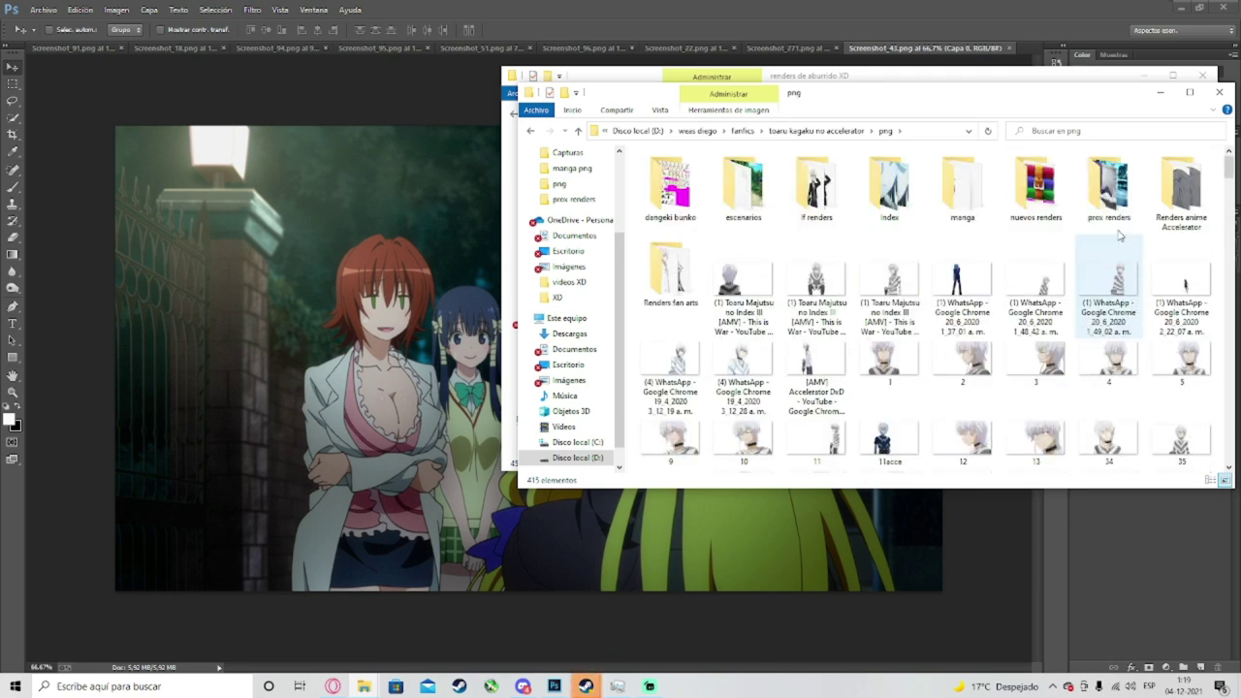
Step: Look through the Renders anime Accelerator folder and return to the png folder
{"action": "double_click", "coordinate": [1181, 192]}
{"action": "scroll", "coordinate": [997, 291], "scroll_direction": "down", "scroll_amount": 12}
{"action": "left_click", "coordinate": [819, 130]}
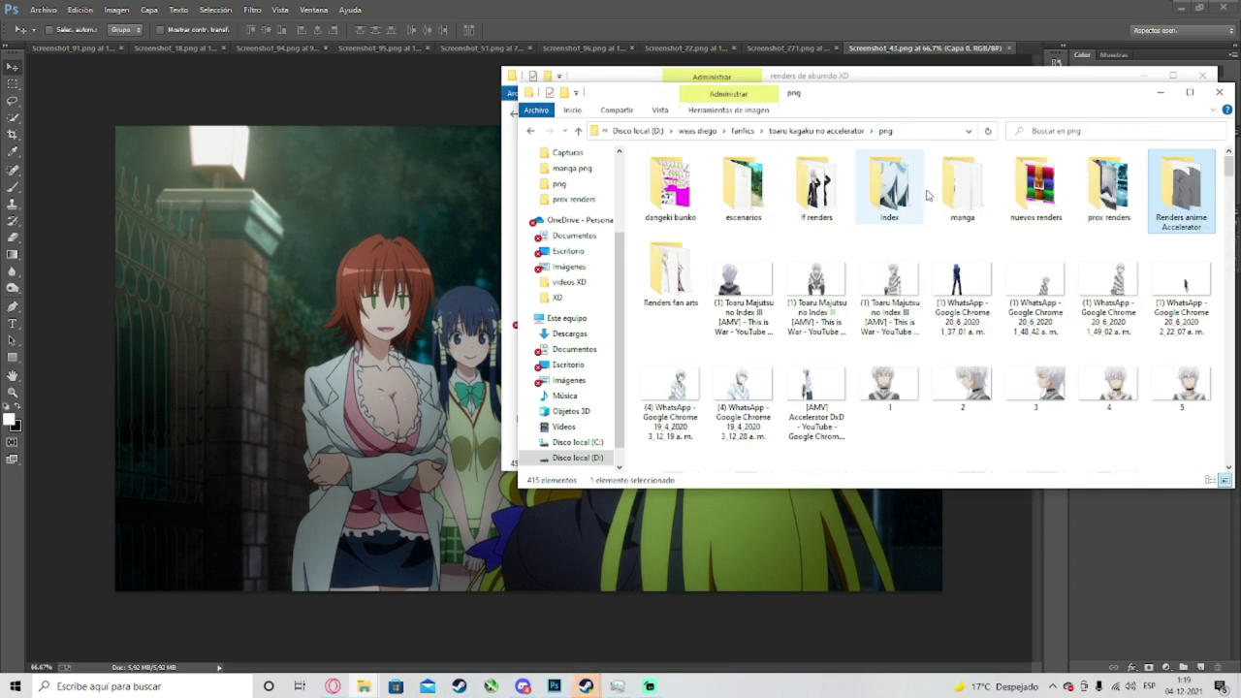
Step: Look through the manga folder and its prox renders manga subfolder, and return to the manga folder
{"action": "double_click", "coordinate": [960, 186]}
{"action": "scroll", "coordinate": [987, 278], "scroll_direction": "down", "scroll_amount": 3}
{"action": "scroll", "coordinate": [987, 278], "scroll_direction": "up", "scroll_amount": 5}
{"action": "double_click", "coordinate": [745, 199]}
{"action": "scroll", "coordinate": [846, 258], "scroll_direction": "down", "scroll_amount": 10}
{"action": "scroll", "coordinate": [847, 257], "scroll_direction": "down", "scroll_amount": 20}
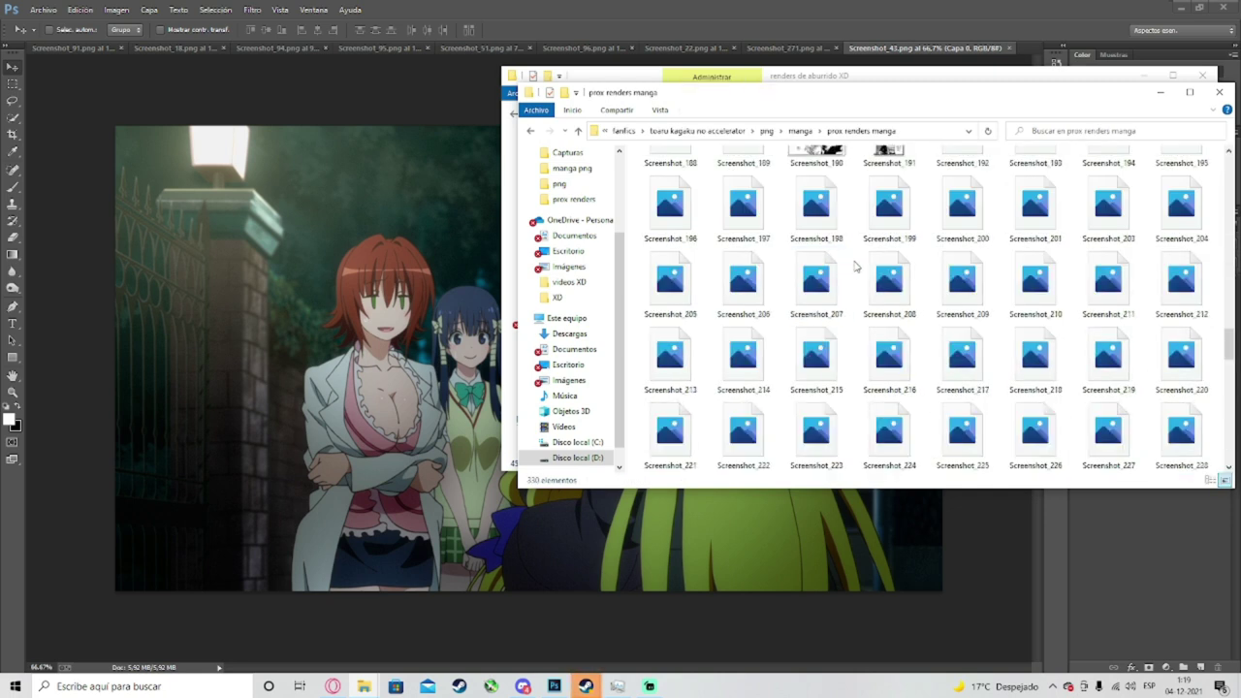
{"action": "left_click", "coordinate": [800, 130]}
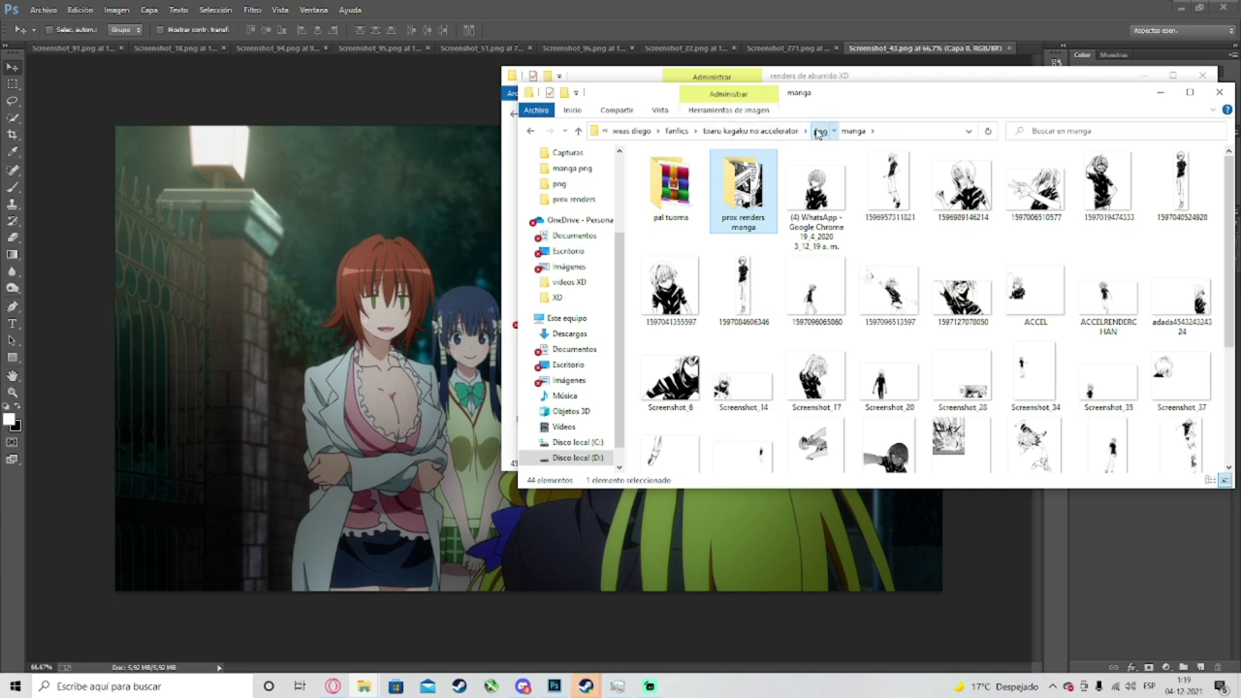
Step: Open the Renders fan arts folder inside png and look through its character images
{"action": "left_click", "coordinate": [819, 130]}
{"action": "double_click", "coordinate": [679, 271]}
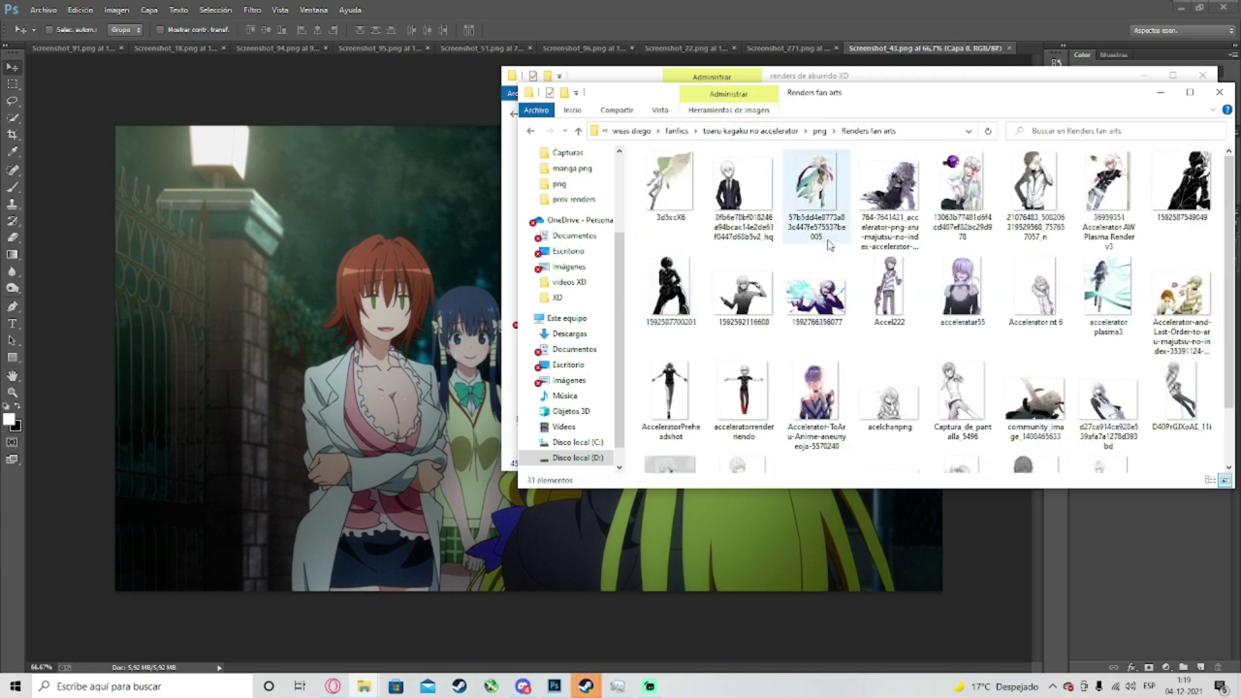
{"action": "scroll", "coordinate": [844, 290], "scroll_direction": "down", "scroll_amount": 3}
{"action": "scroll", "coordinate": [1133, 291], "scroll_direction": "up", "scroll_amount": 1}
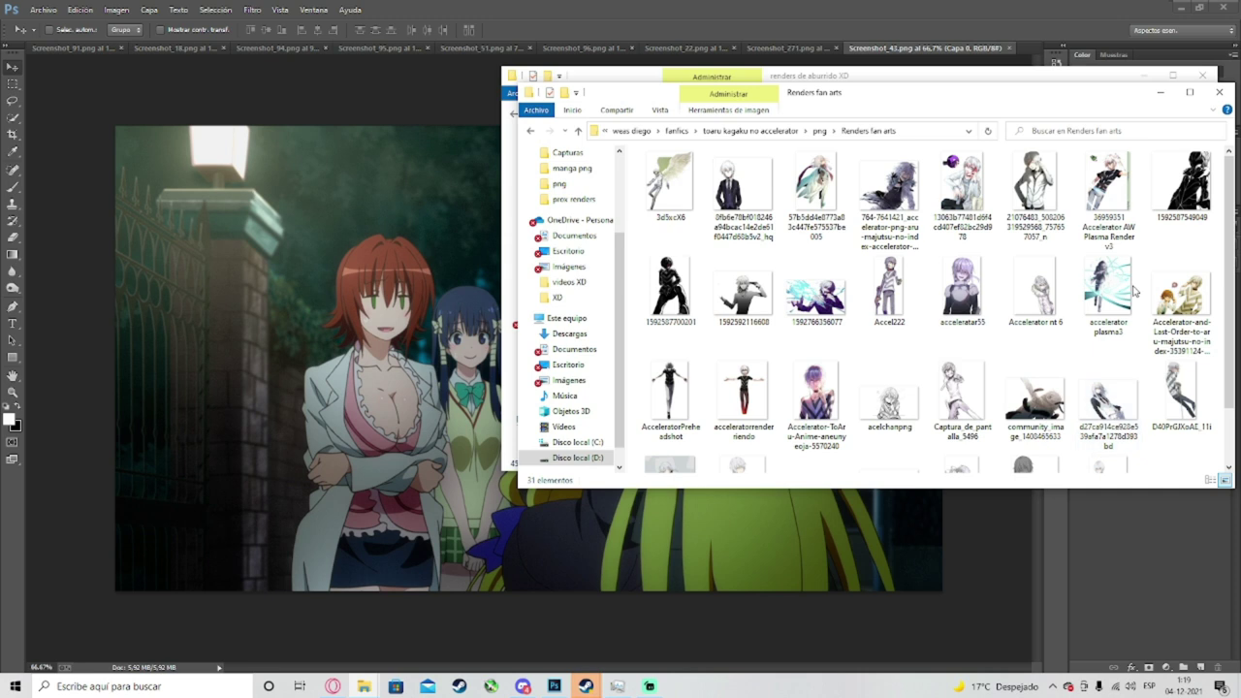
Step: Return to the png folder and look through its character renders
{"action": "left_click", "coordinate": [819, 130]}
{"action": "scroll", "coordinate": [929, 306], "scroll_direction": "down", "scroll_amount": 5}
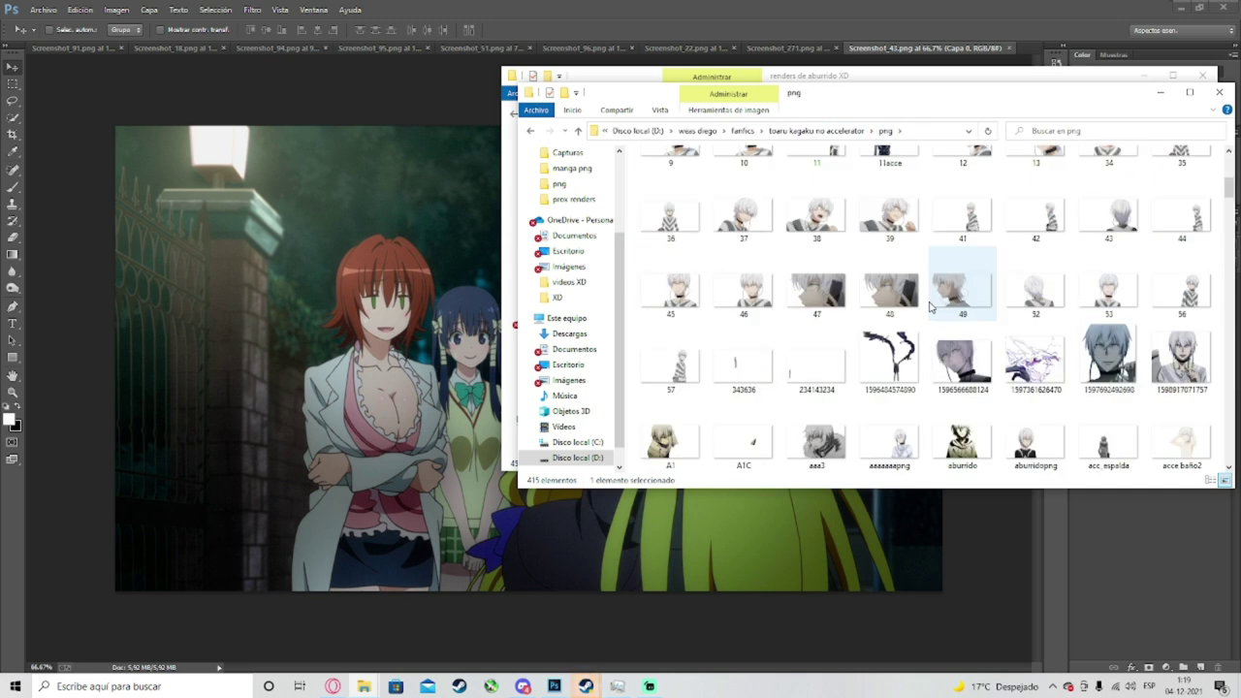
{"action": "scroll", "coordinate": [929, 306], "scroll_direction": "down", "scroll_amount": 5}
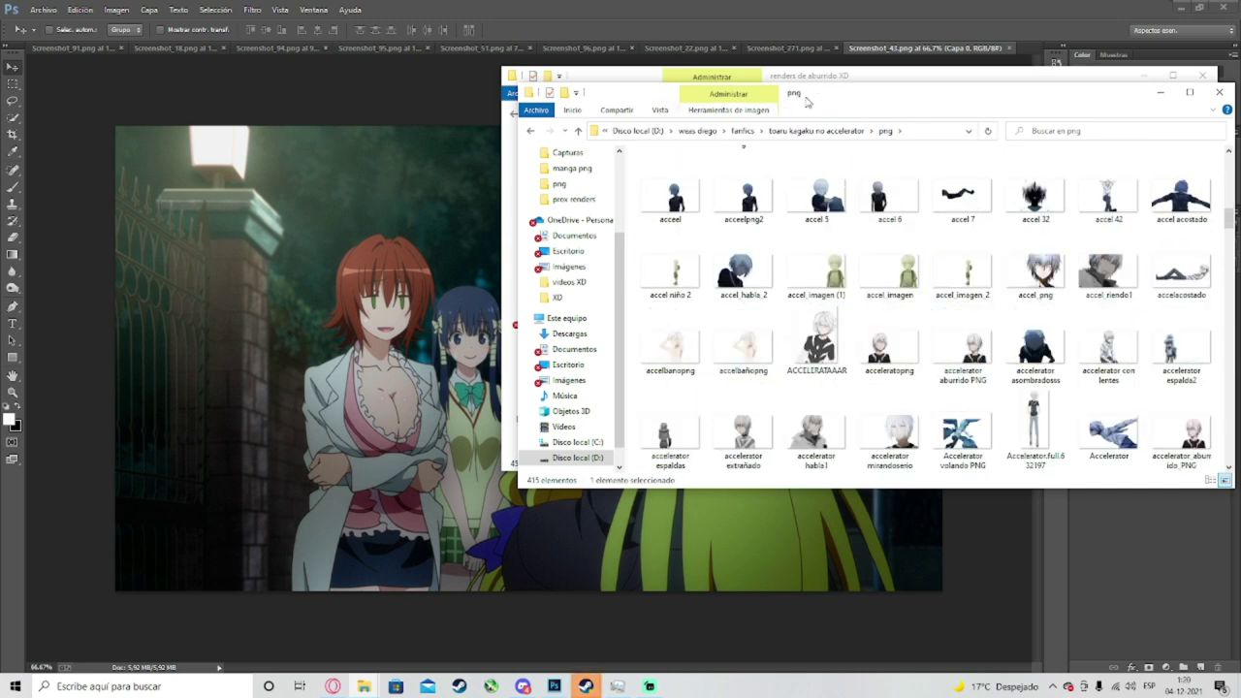
{"action": "left_click", "coordinate": [250, 273]}
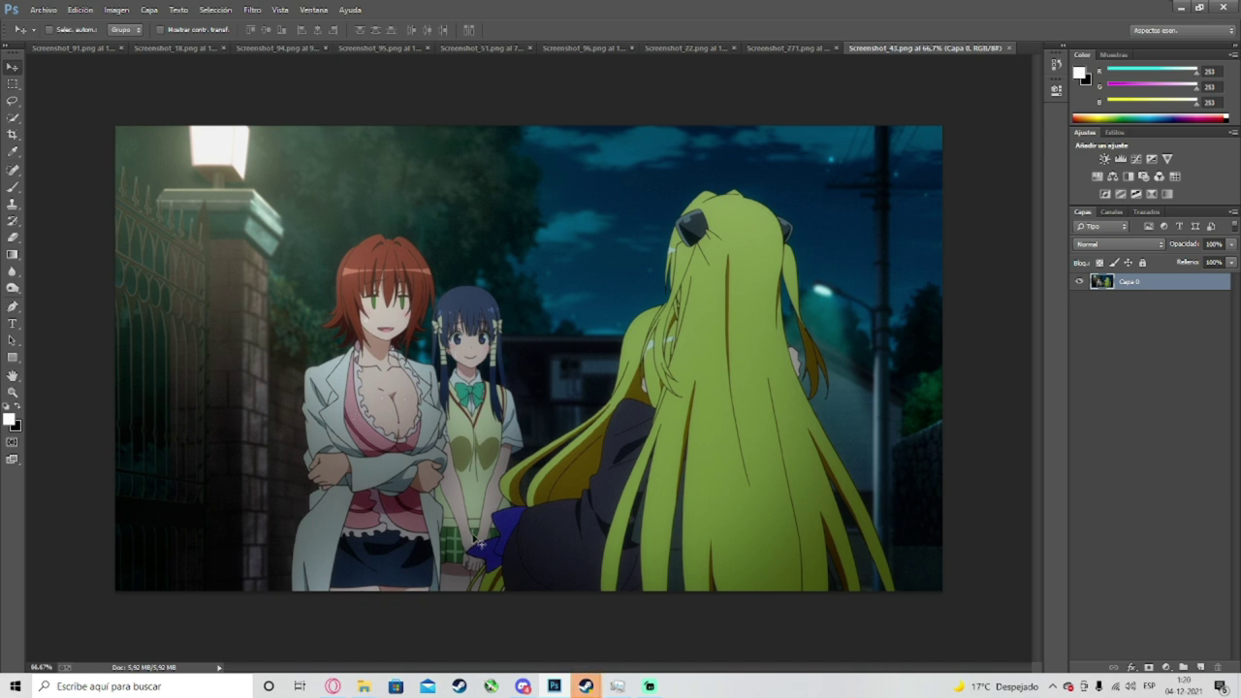
Step: Bring back the png folder window and place the character render 41 into the Screenshot_43 scene
{"action": "left_click", "coordinate": [333, 685]}
{"action": "mouse_move", "coordinate": [364, 689]}
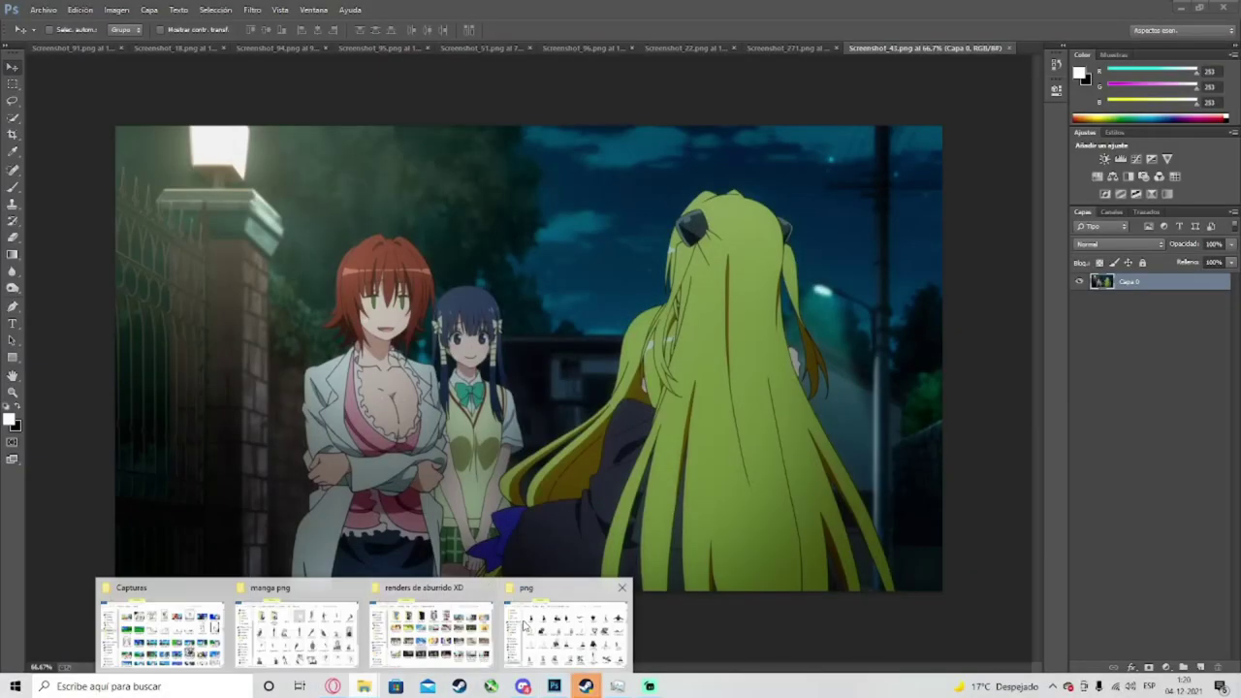
{"action": "mouse_move", "coordinate": [524, 627]}
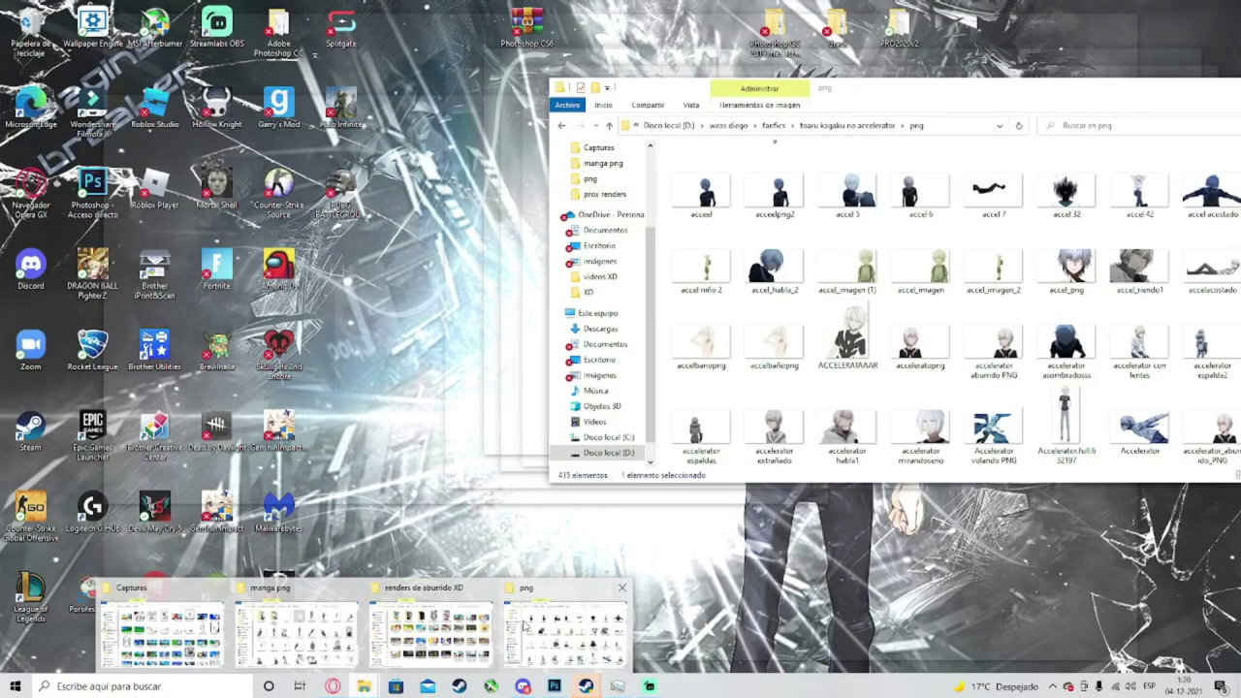
{"action": "left_click", "coordinate": [524, 627]}
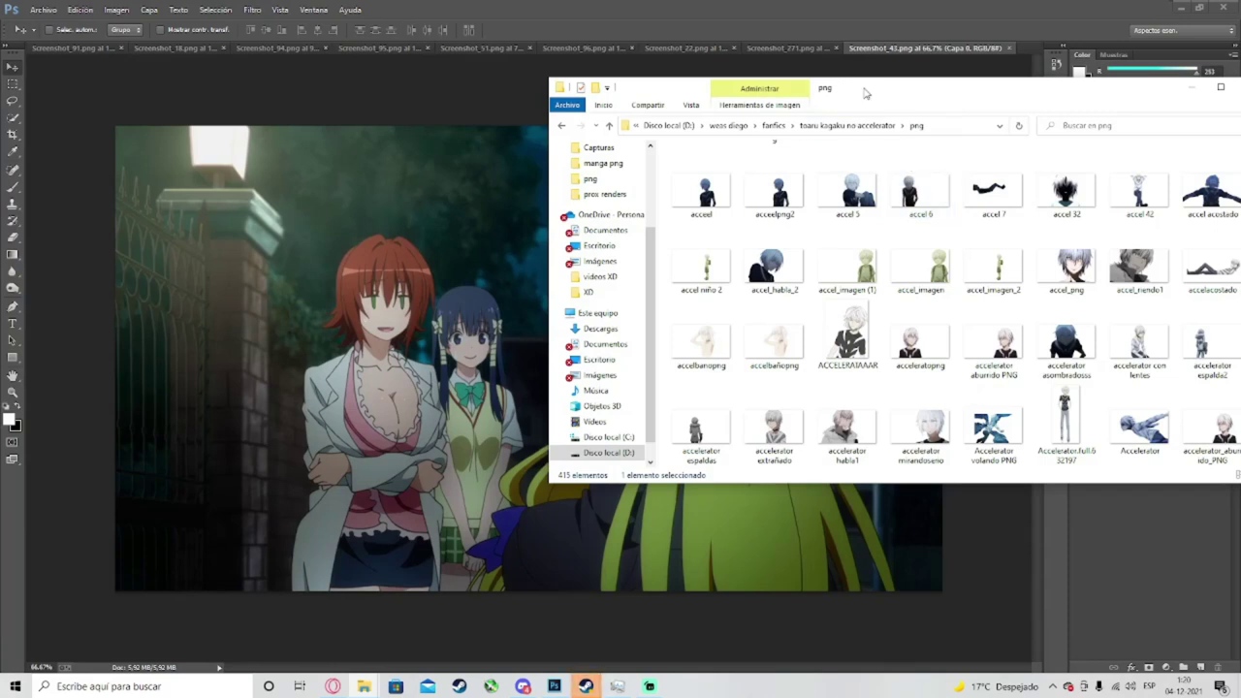
{"action": "left_click_drag", "start_coordinate": [865, 87], "coordinate": [787, 54]}
{"action": "scroll", "coordinate": [892, 271], "scroll_direction": "down", "scroll_amount": 3}
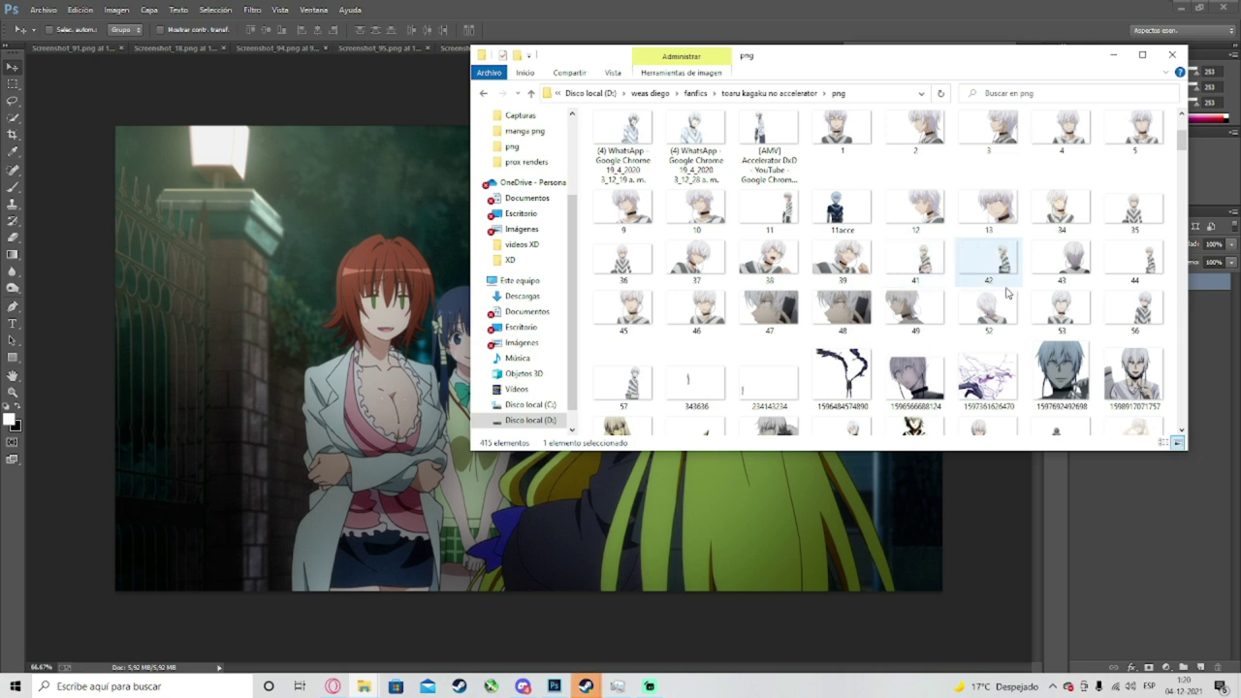
{"action": "double_click", "coordinate": [940, 260]}
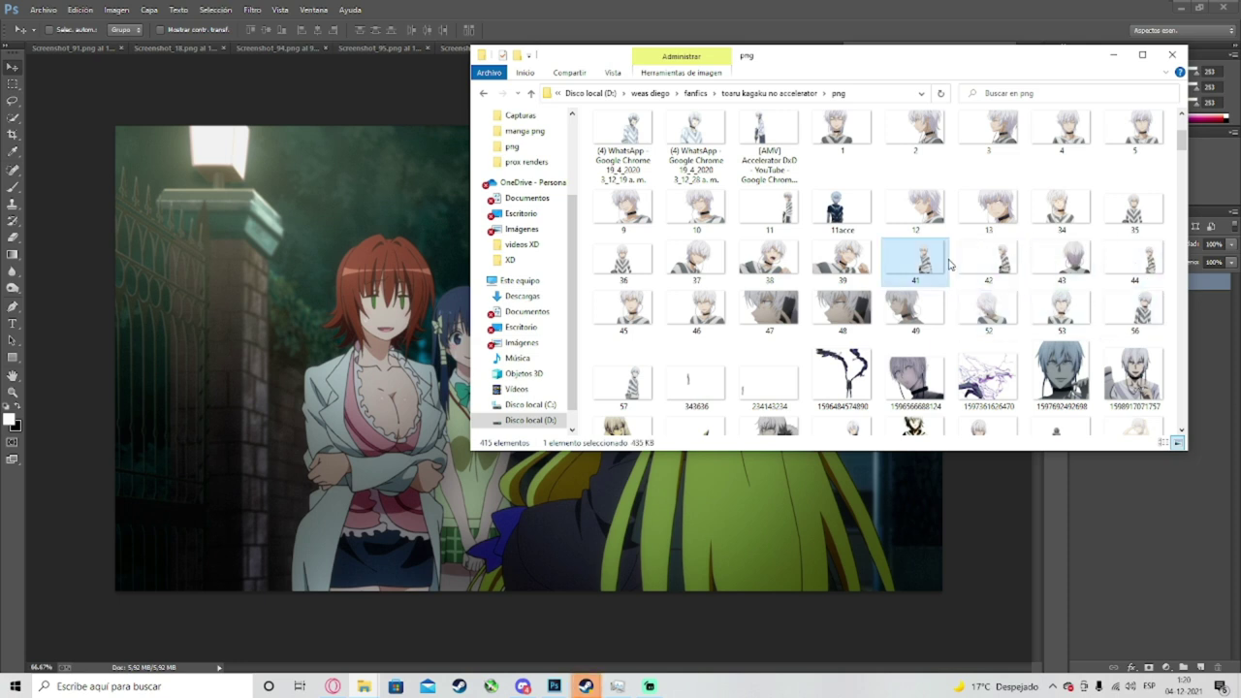
{"action": "left_click", "coordinate": [1190, 75]}
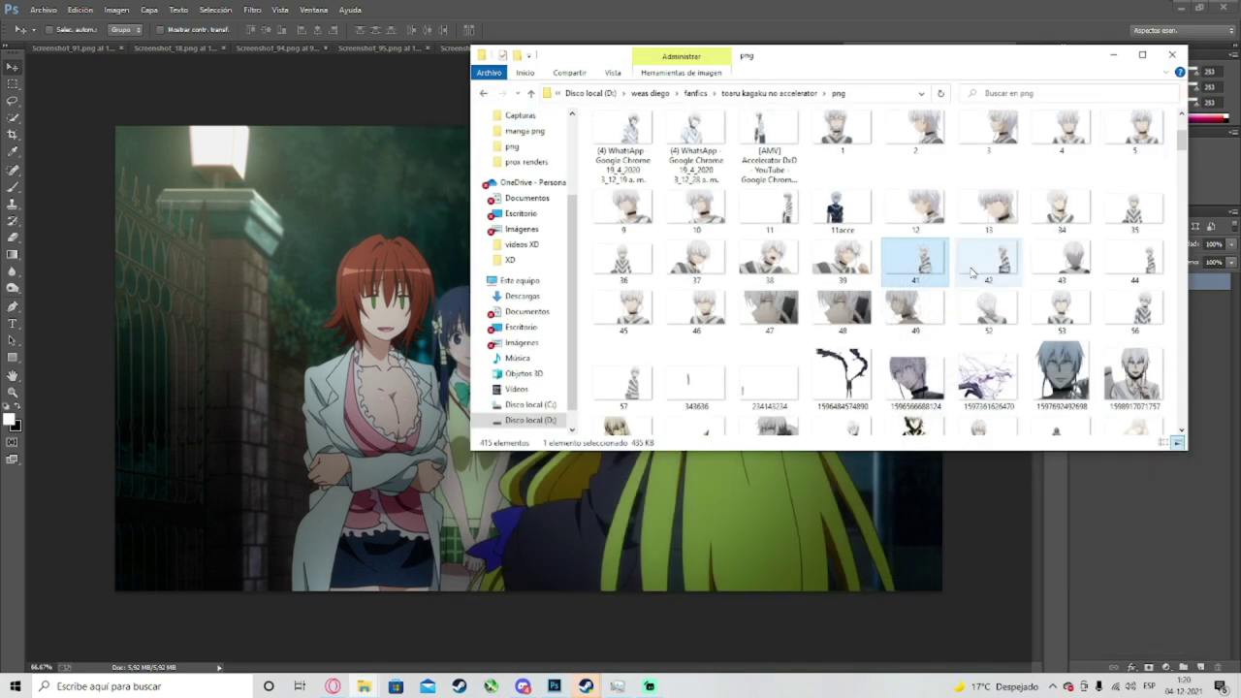
{"action": "scroll", "coordinate": [786, 235], "scroll_direction": "down", "scroll_amount": 3}
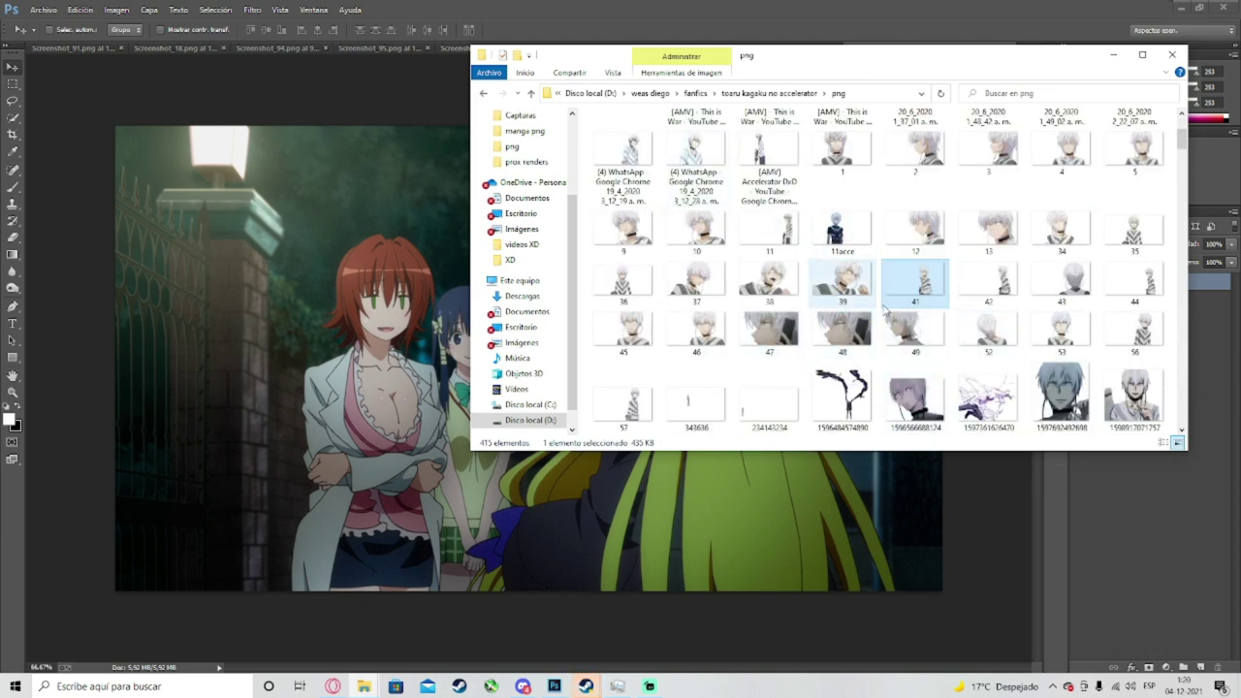
{"action": "left_click_drag", "start_coordinate": [926, 291], "coordinate": [507, 375]}
Step: Flip the placed render horizontally and move it beside the red-haired woman, in front of the gate
{"action": "left_click_drag", "start_coordinate": [714, 358], "coordinate": [301, 356]}
{"action": "right_click", "coordinate": [373, 359]}
{"action": "left_click", "coordinate": [467, 539]}
{"action": "left_click_drag", "start_coordinate": [367, 387], "coordinate": [610, 391]}
{"action": "right_click", "coordinate": [611, 392]}
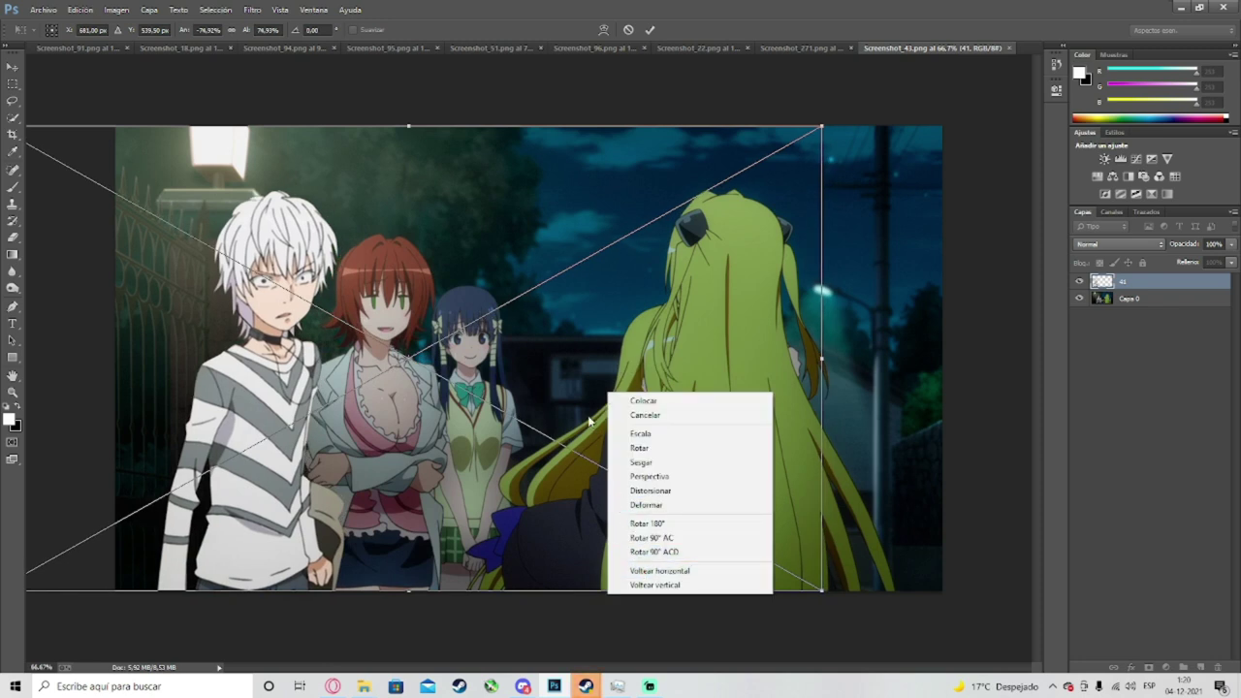
{"action": "left_click", "coordinate": [634, 350]}
Step: Scale the render down to about 61% width and 64% height, stand it just beside the red-haired woman and commit the placement
{"action": "left_click_drag", "start_coordinate": [606, 339], "coordinate": [619, 344]}
{"action": "left_click_drag", "start_coordinate": [840, 122], "coordinate": [704, 181]}
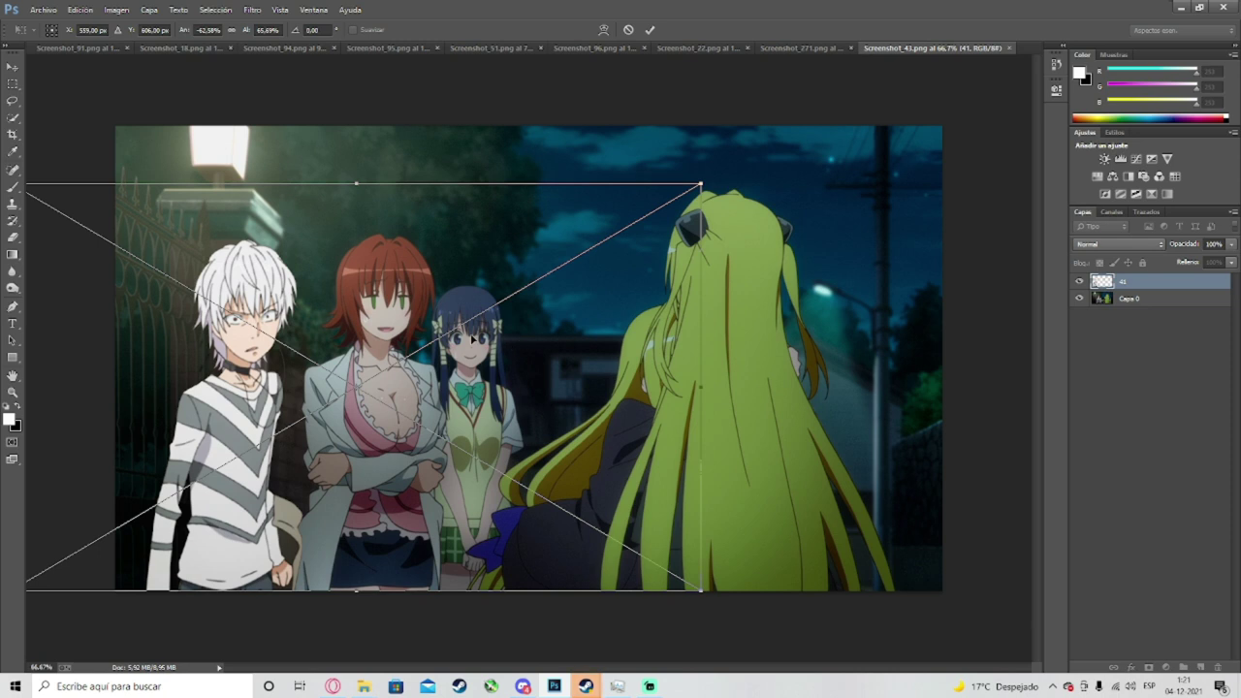
{"action": "mouse_move", "coordinate": [708, 183]}
{"action": "left_mouse_down"}
{"action": "mouse_move", "coordinate": [688, 199]}
{"action": "mouse_move", "coordinate": [691, 178]}
{"action": "mouse_move", "coordinate": [687, 195]}
{"action": "left_mouse_up"}
{"action": "left_click_drag", "start_coordinate": [650, 259], "coordinate": [664, 258]}
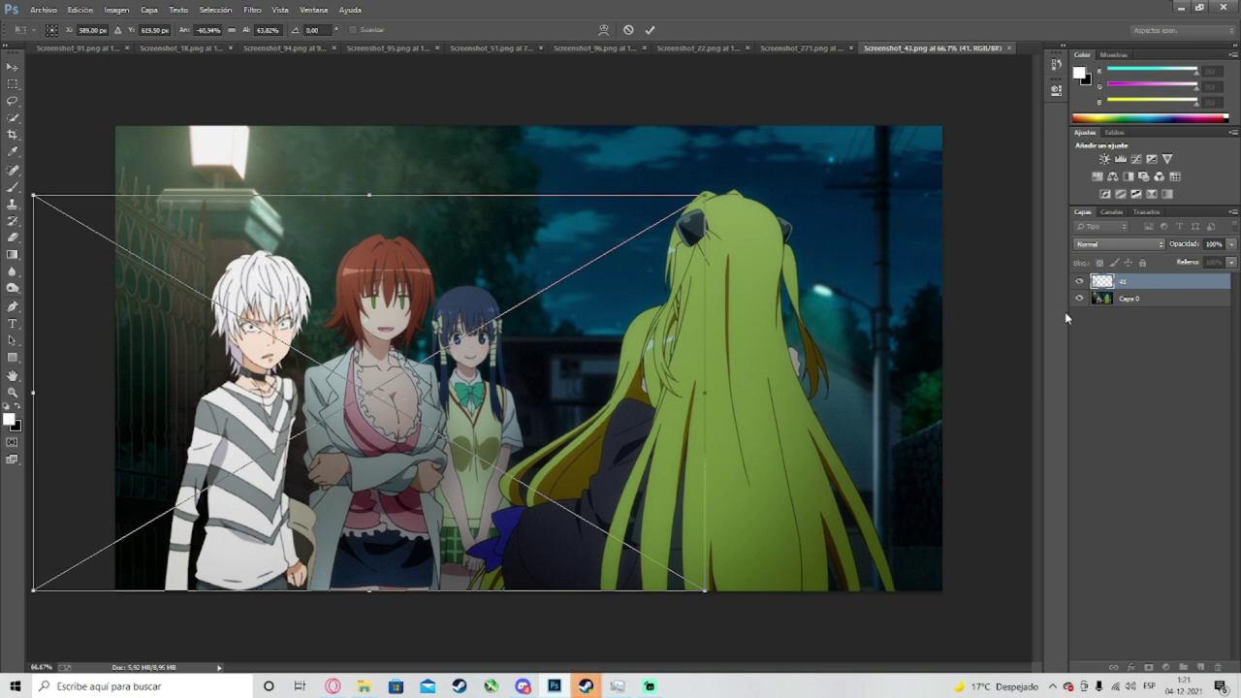
{"action": "key", "text": "Return"}
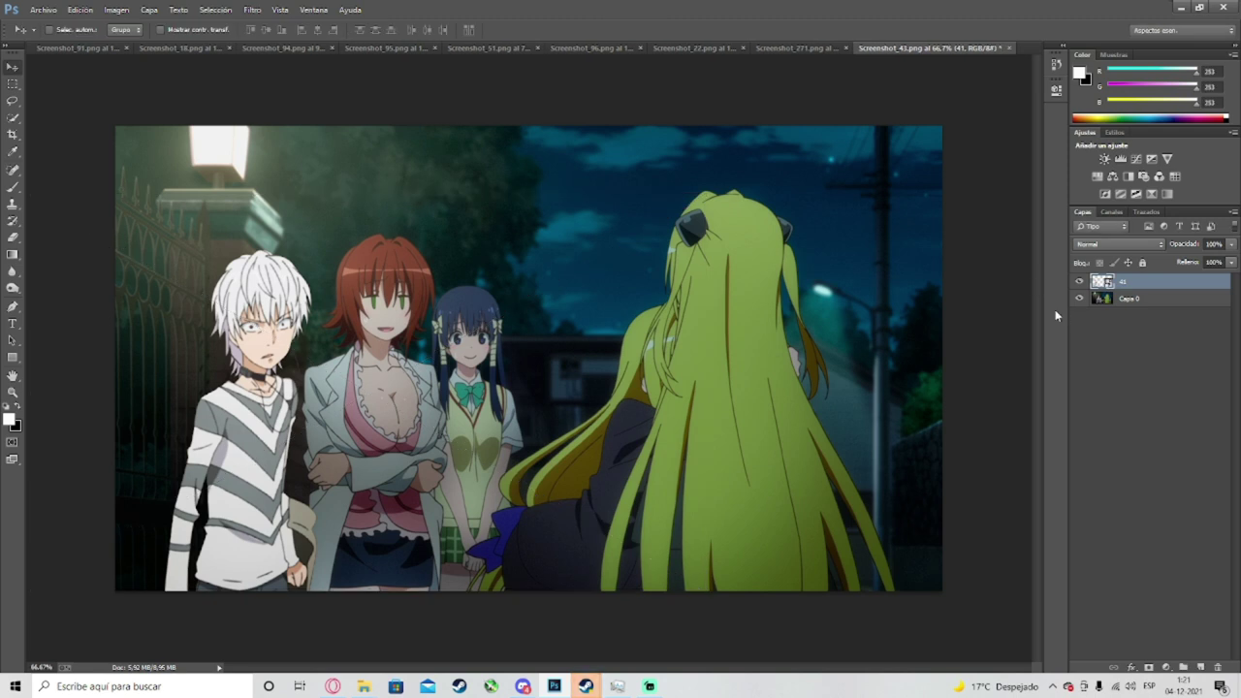
Step: Hide the render layer 41 and duplicate the scene layer Capa 0 as Capa 0 copia
{"action": "left_click", "coordinate": [1079, 282]}
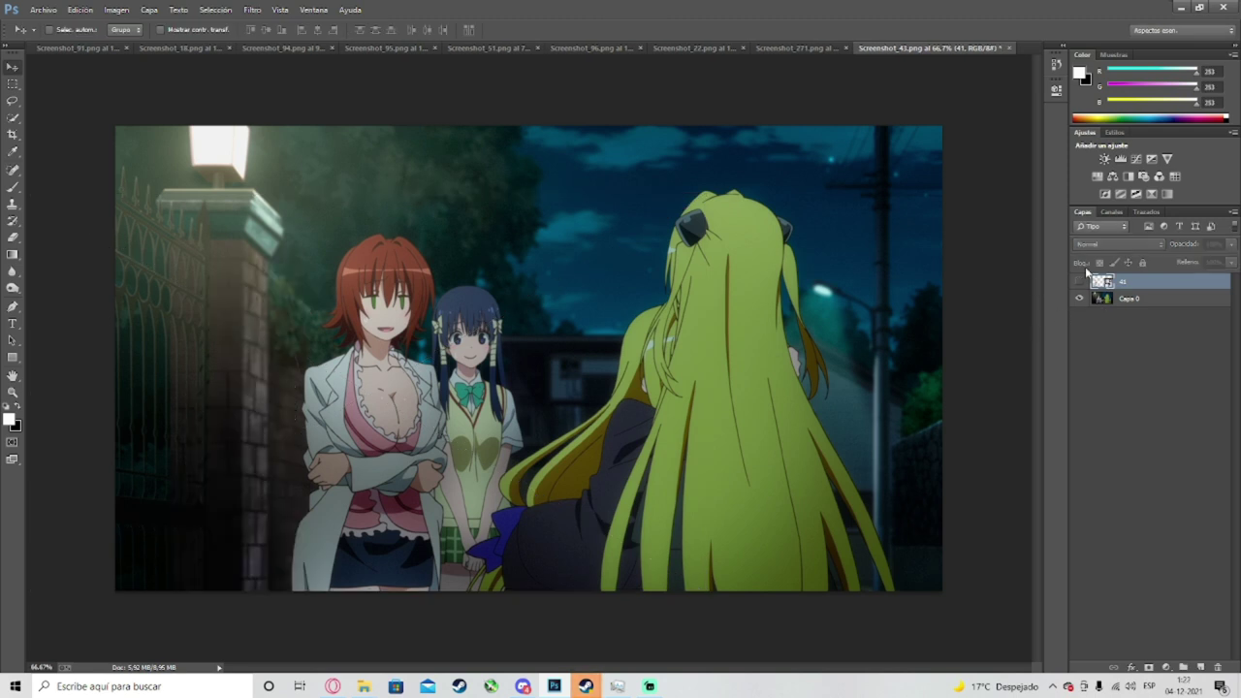
{"action": "right_click", "coordinate": [1129, 299]}
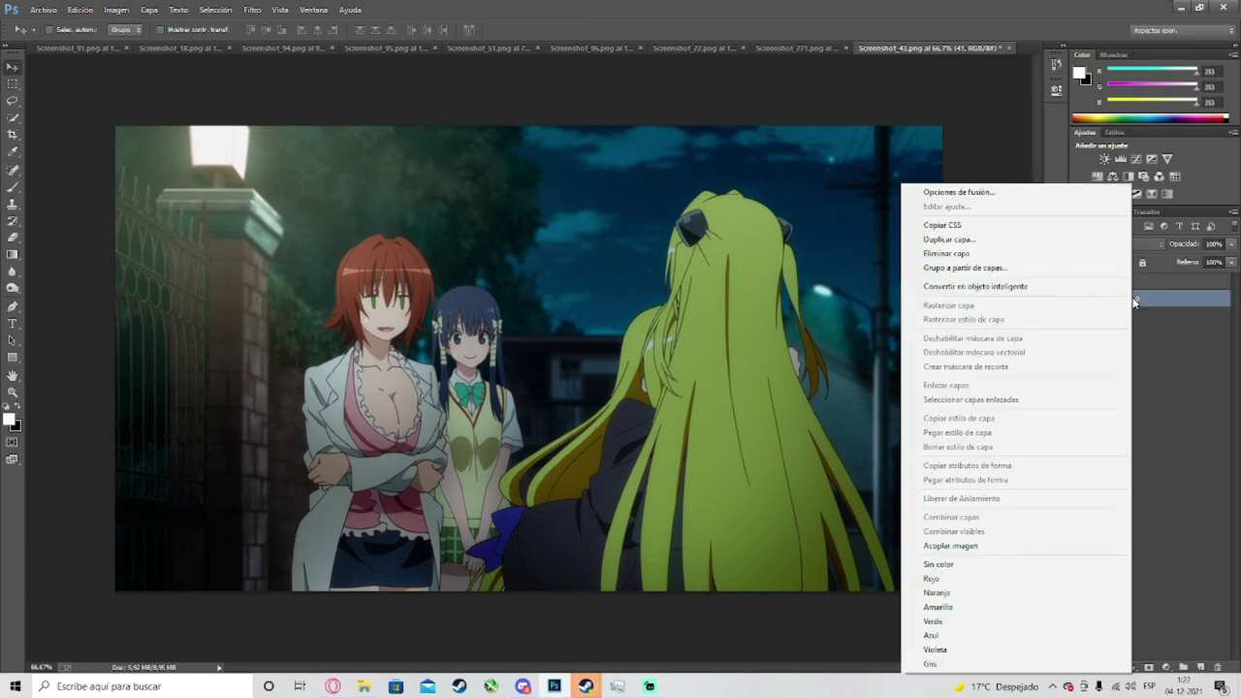
{"action": "left_click", "coordinate": [950, 246]}
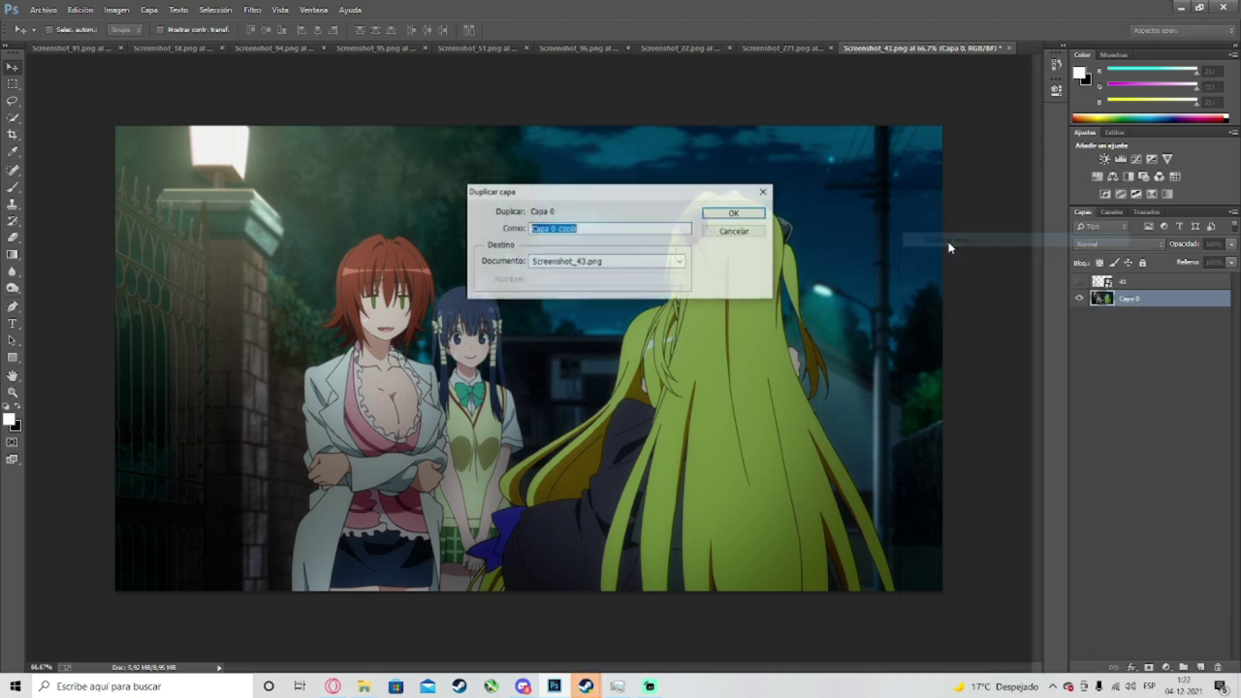
{"action": "left_click", "coordinate": [742, 211]}
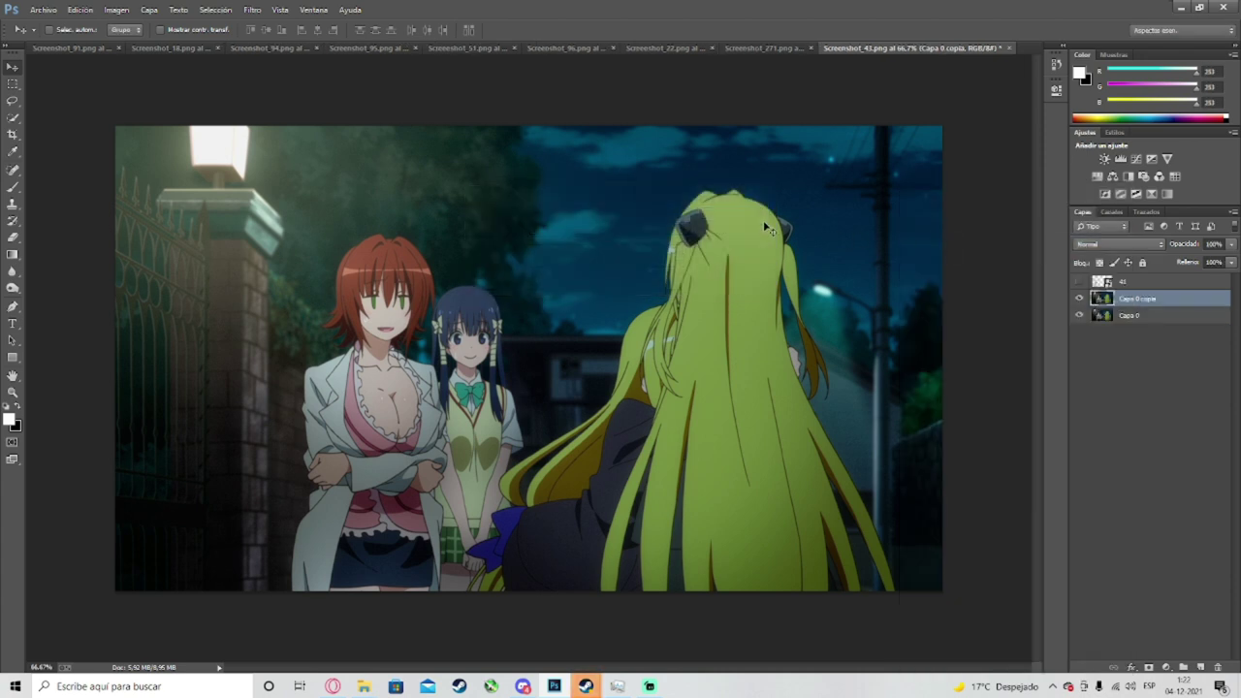
{"action": "left_click", "coordinate": [1080, 282]}
Step: Start a Pen tool path at the image's lower edge and trace the outer side of the red-haired woman's coat up to her hand
{"action": "left_click", "coordinate": [13, 308]}
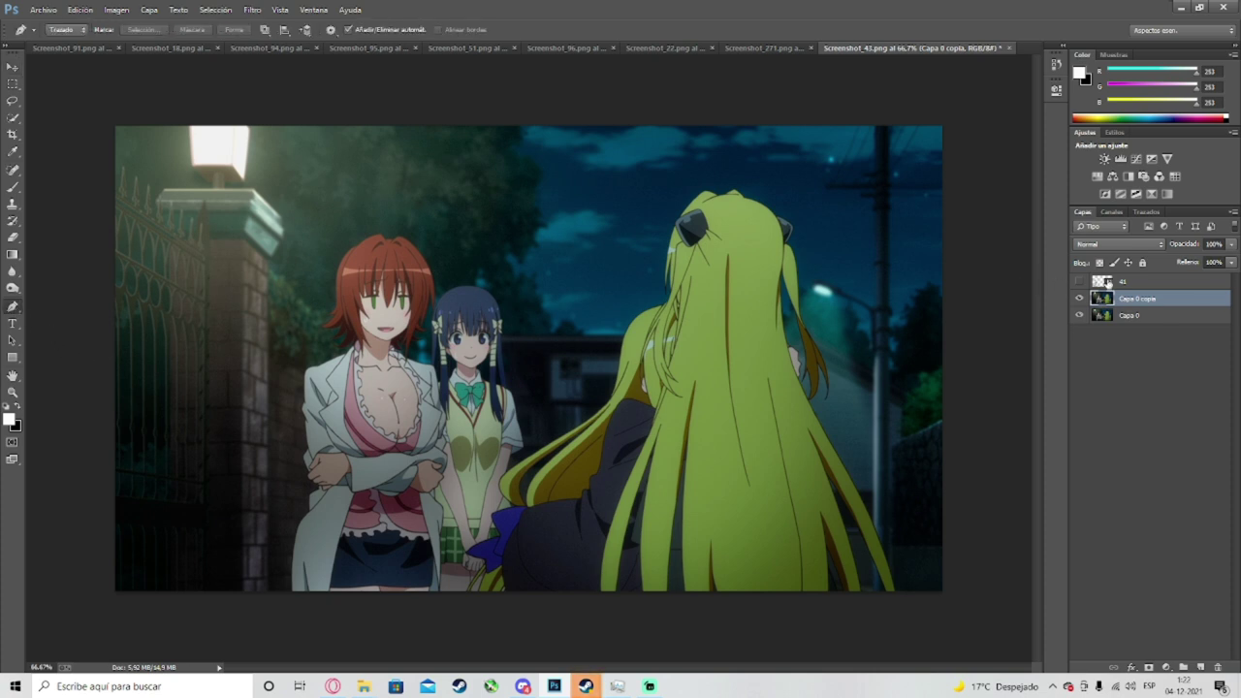
{"action": "scroll", "coordinate": [290, 574], "scroll_direction": "up", "scroll_amount": 5, "text": "alt"}
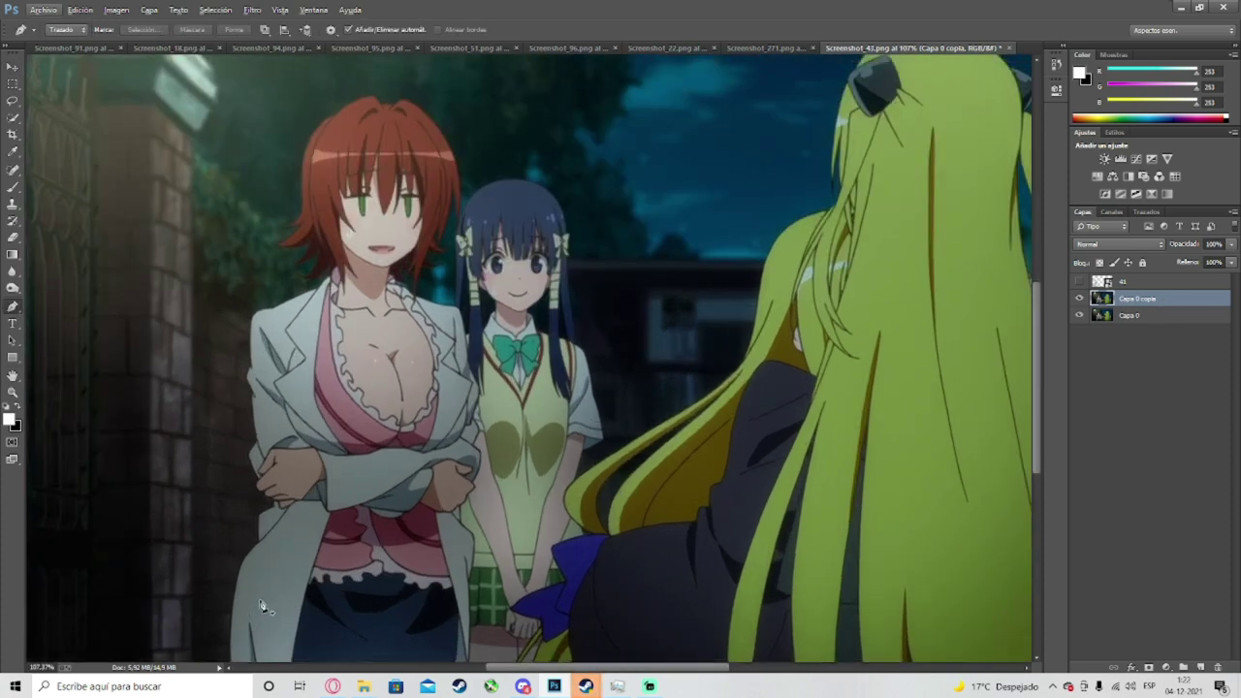
{"action": "scroll", "coordinate": [240, 586], "scroll_direction": "up", "scroll_amount": 8, "text": "alt"}
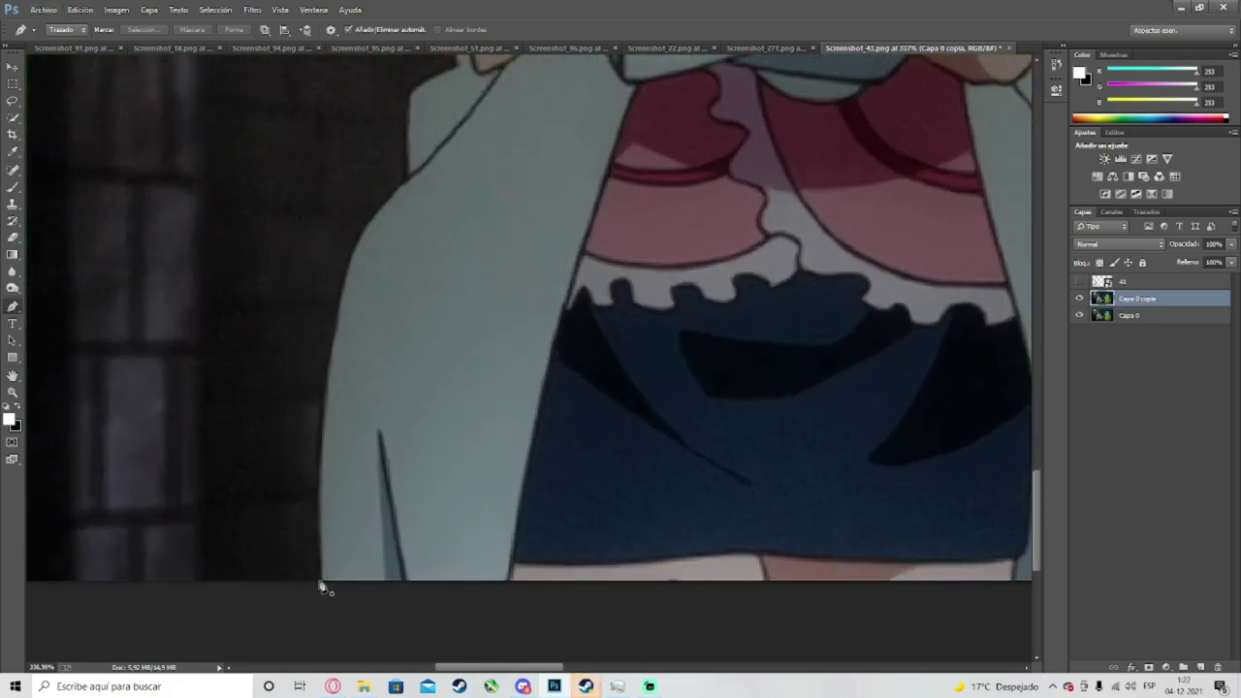
{"action": "scroll", "coordinate": [323, 586], "scroll_direction": "down", "scroll_amount": 5, "text": "alt"}
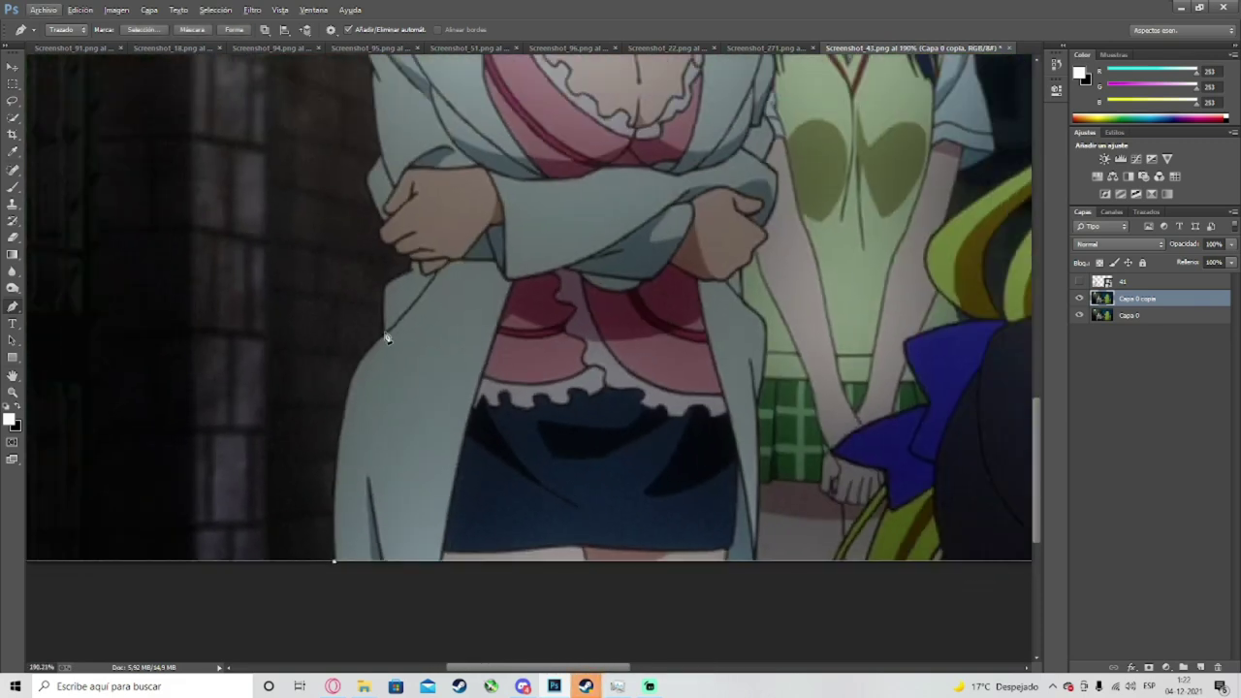
{"action": "left_click", "coordinate": [384, 332]}
{"action": "left_click_drag", "start_coordinate": [371, 404], "coordinate": [345, 402]}
{"action": "left_click", "coordinate": [385, 286]}
{"action": "scroll", "coordinate": [413, 269], "scroll_direction": "up", "scroll_amount": 5}
{"action": "left_click", "coordinate": [406, 290]}
{"action": "left_click", "coordinate": [397, 282]}
{"action": "left_click", "coordinate": [374, 259]}
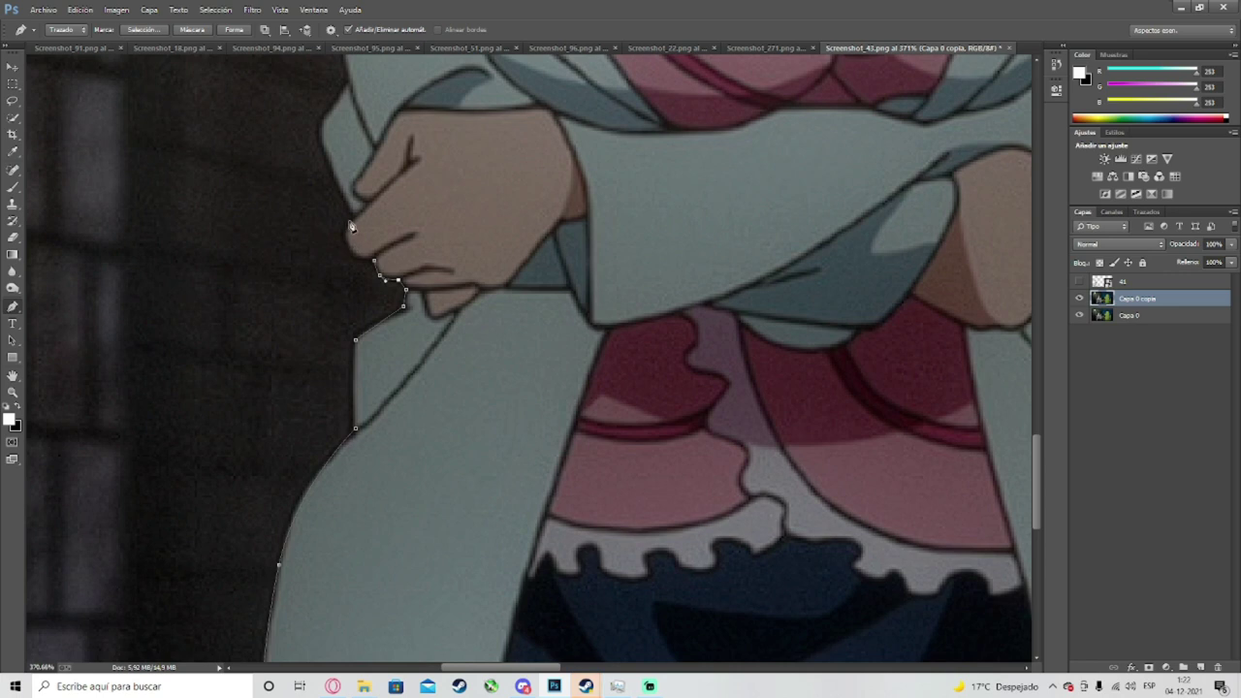
Step: Continue the path around the woman's fingers and along the outer edge of her coat cuff
{"action": "left_click", "coordinate": [361, 240]}
{"action": "left_click_drag", "start_coordinate": [362, 239], "coordinate": [346, 247]}
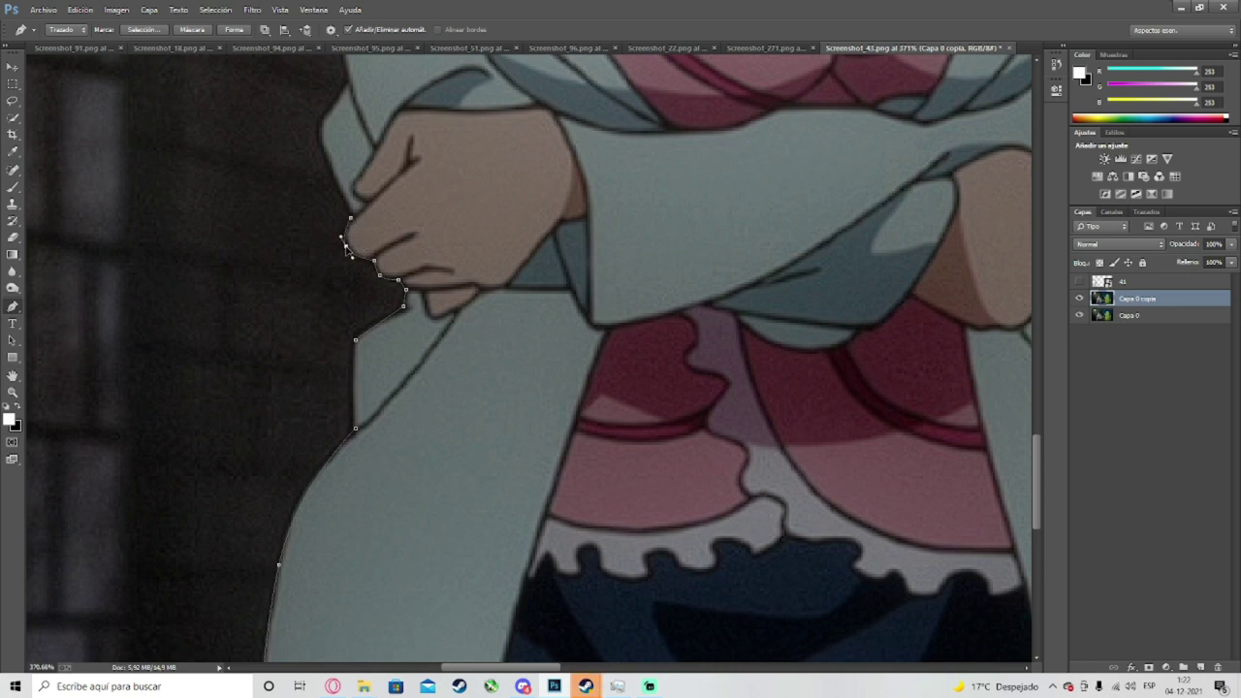
{"action": "scroll", "coordinate": [376, 307], "scroll_direction": "up", "scroll_amount": 3}
{"action": "left_click", "coordinate": [320, 260]}
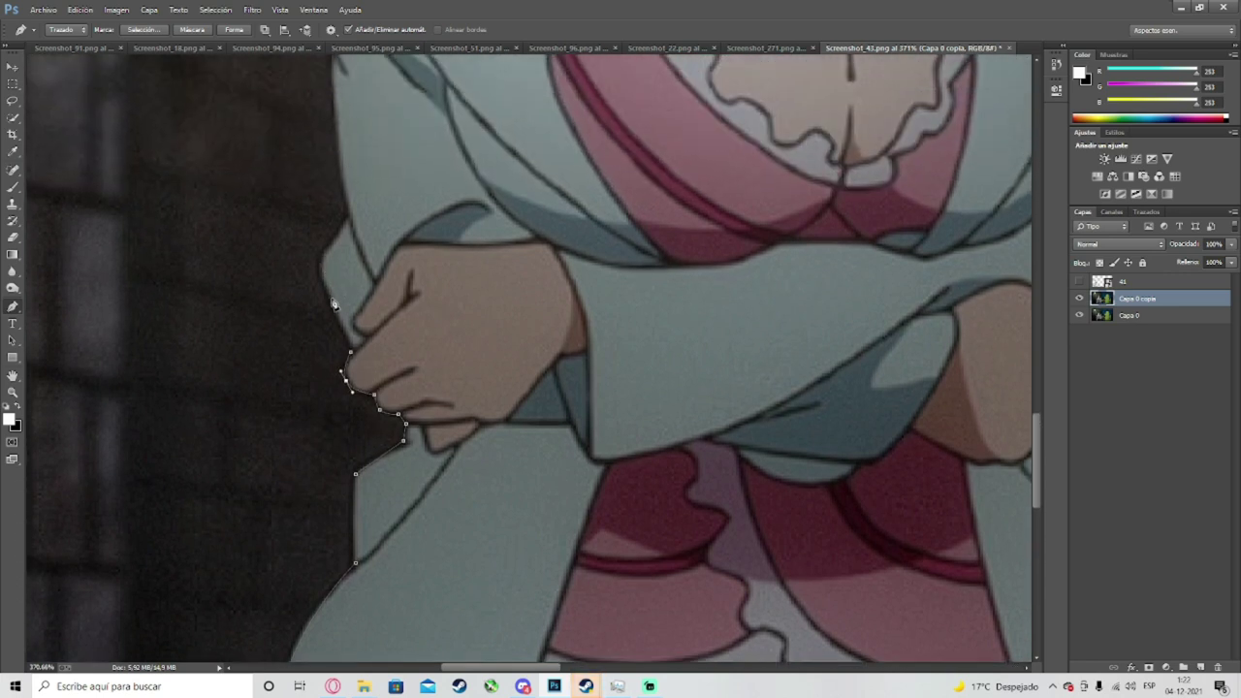
{"action": "left_click_drag", "start_coordinate": [334, 308], "coordinate": [345, 334]}
{"action": "left_click", "coordinate": [342, 331]}
{"action": "scroll", "coordinate": [354, 368], "scroll_direction": "down", "scroll_amount": 2}
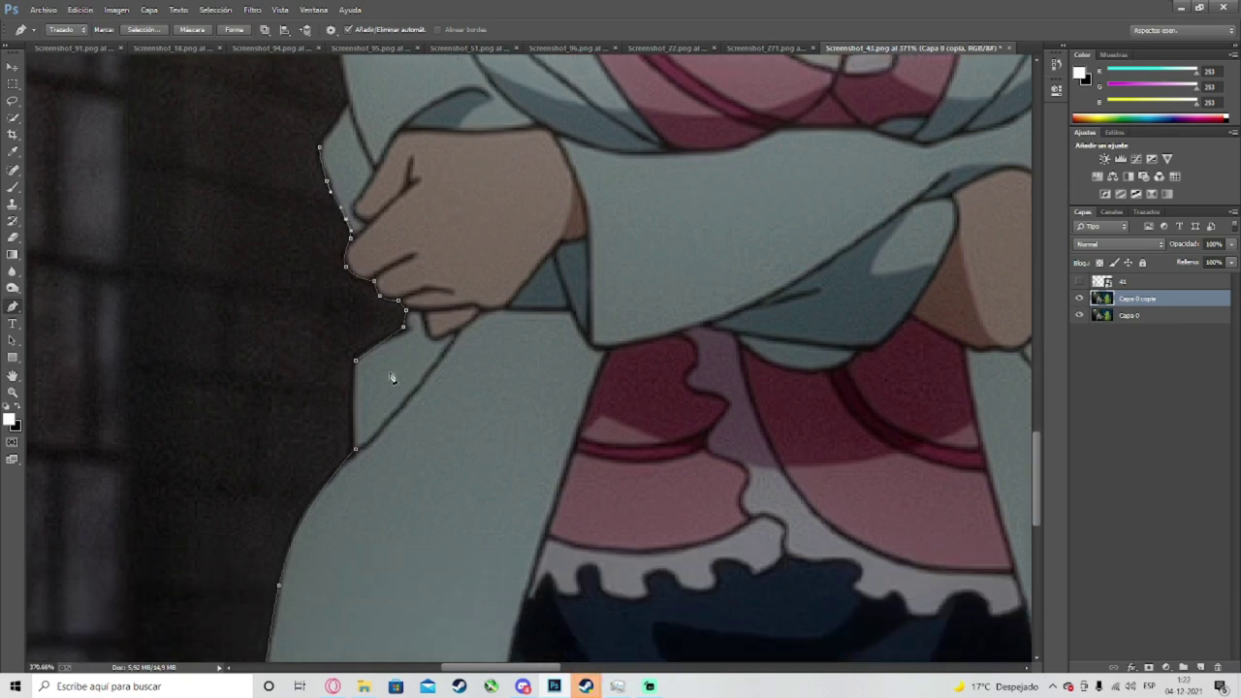
Step: Refine the path along the coat below her hand by shifting the corner anchor and adding a point on the curve
{"action": "left_click_drag", "start_coordinate": [356, 450], "coordinate": [352, 452]}
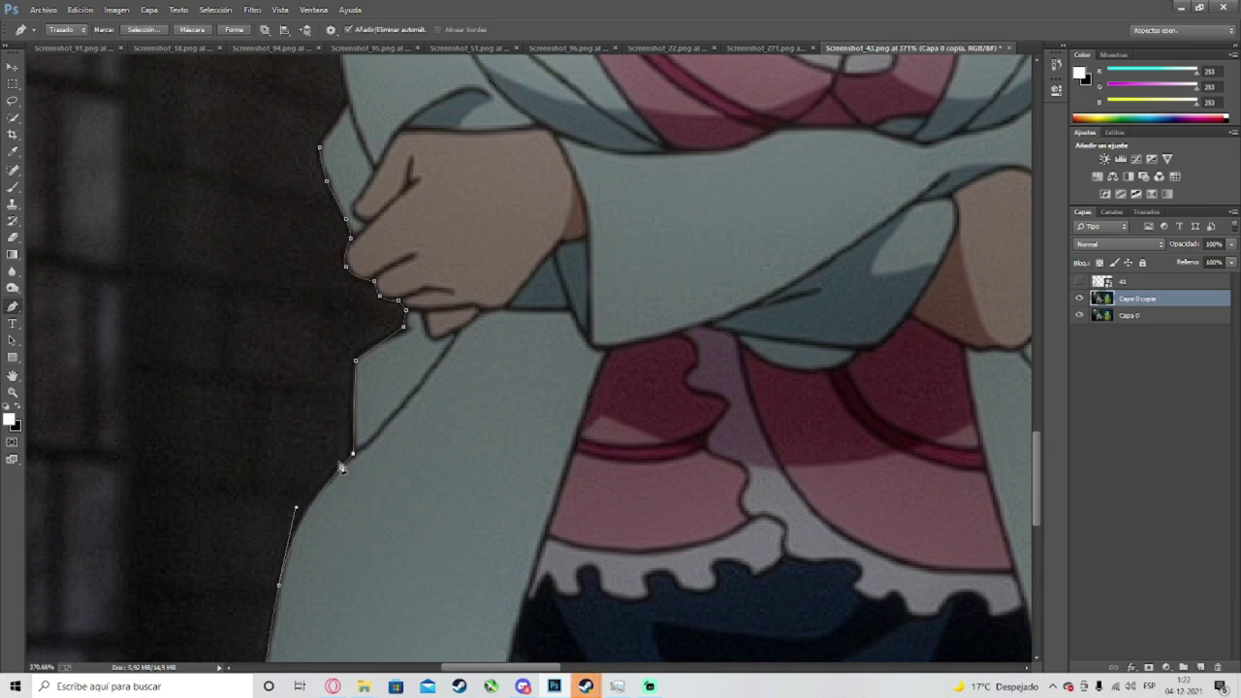
{"action": "scroll", "coordinate": [338, 469], "scroll_direction": "down", "scroll_amount": 1}
{"action": "left_click", "coordinate": [297, 490]}
{"action": "left_click", "coordinate": [295, 490]}
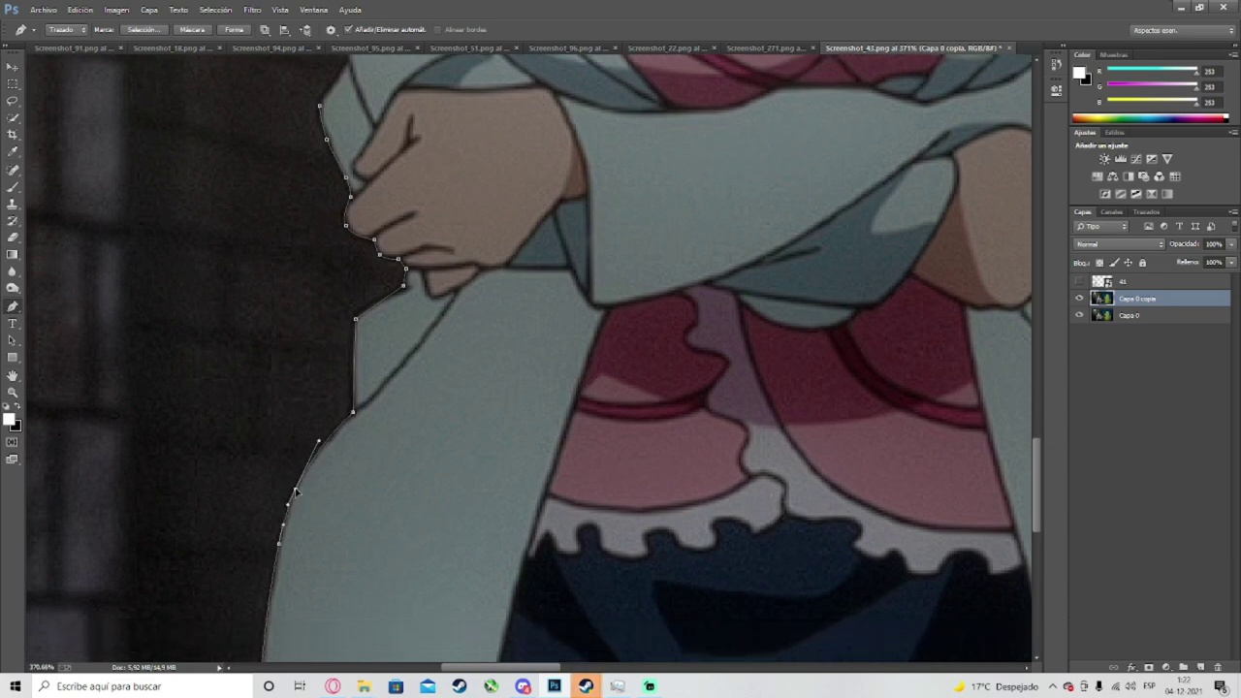
{"action": "scroll", "coordinate": [294, 502], "scroll_direction": "down", "scroll_amount": 2}
{"action": "scroll", "coordinate": [293, 503], "scroll_direction": "down", "scroll_amount": 3}
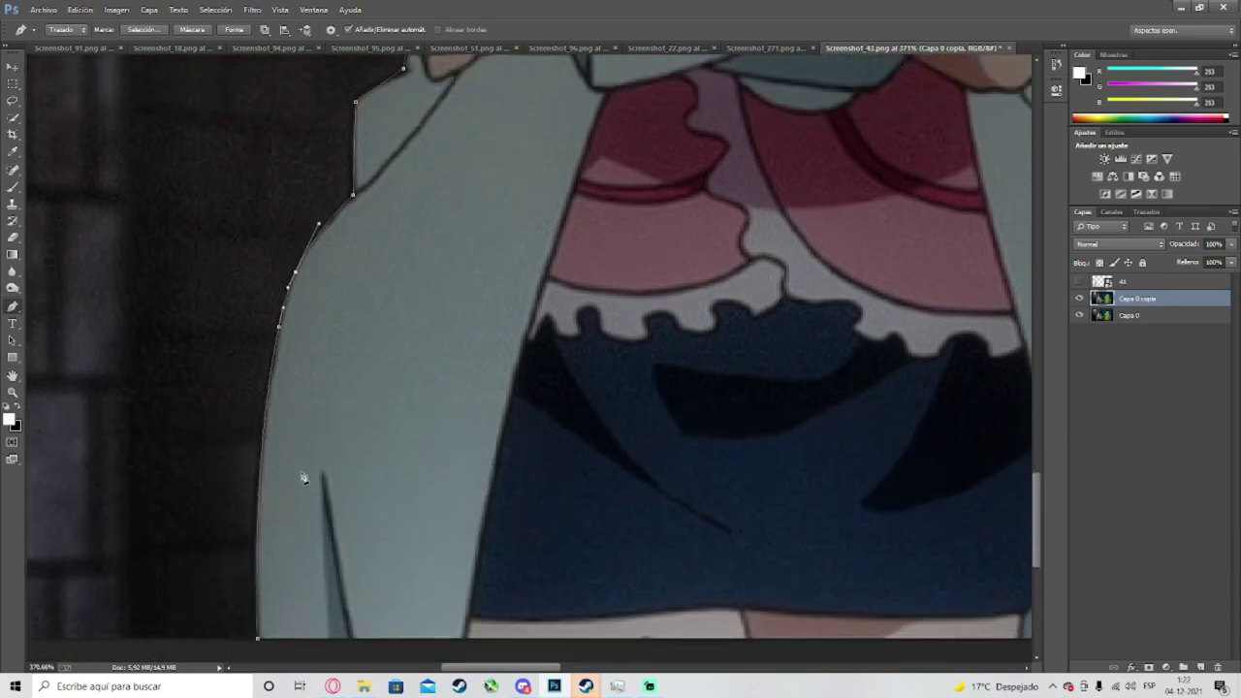
{"action": "scroll", "coordinate": [382, 424], "scroll_direction": "up", "scroll_amount": 6}
{"action": "scroll", "coordinate": [408, 406], "scroll_direction": "up", "scroll_amount": 5}
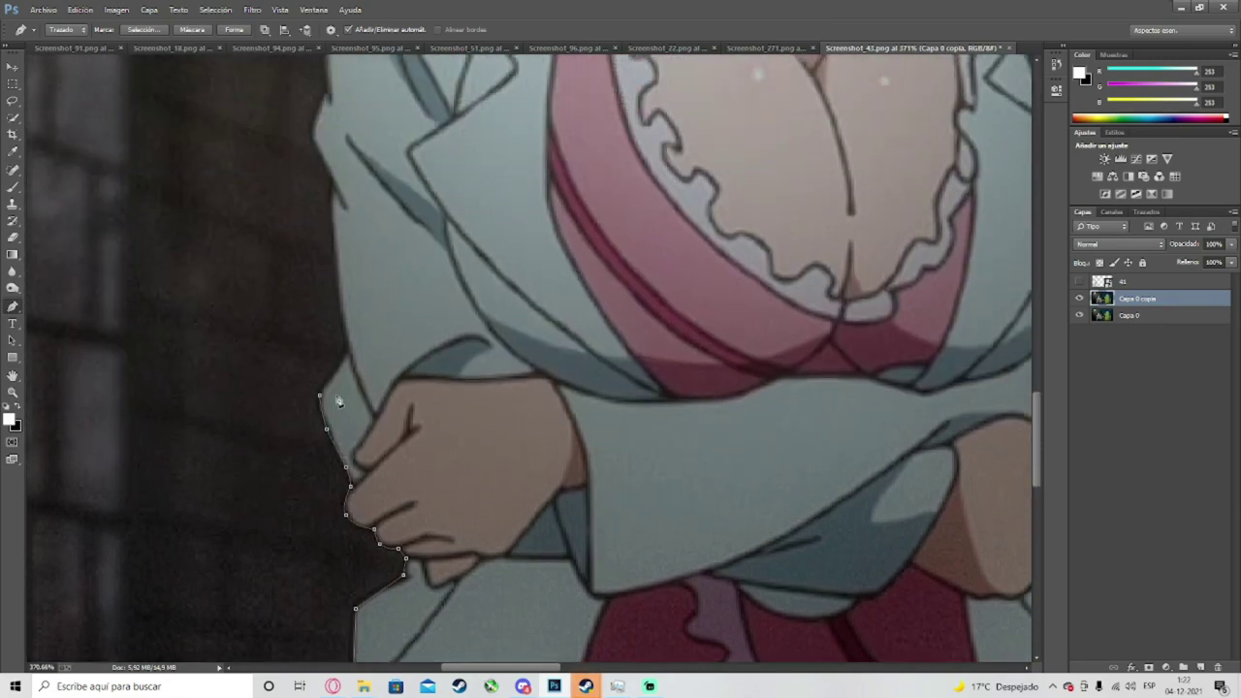
Step: Extend the path from the cuff up the outer edge of the sleeve to the fold on her upper arm
{"action": "left_click", "coordinate": [349, 357]}
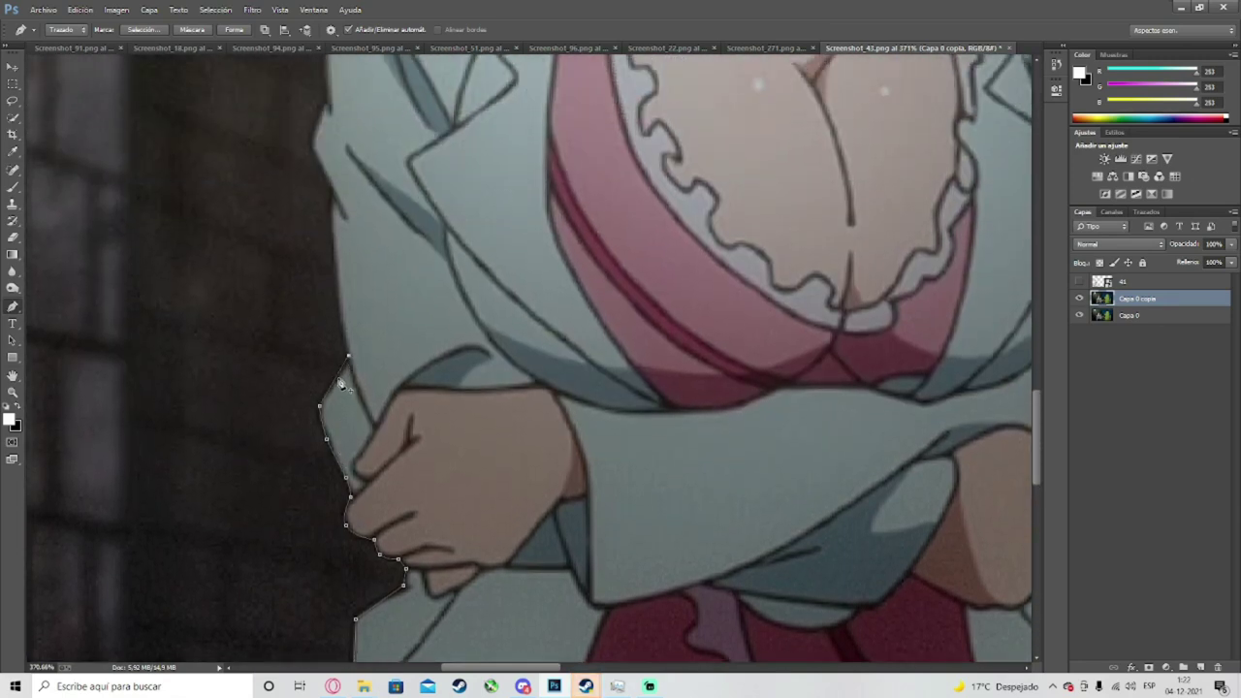
{"action": "scroll", "coordinate": [352, 359], "scroll_direction": "up", "scroll_amount": 1}
{"action": "left_click", "coordinate": [330, 239]}
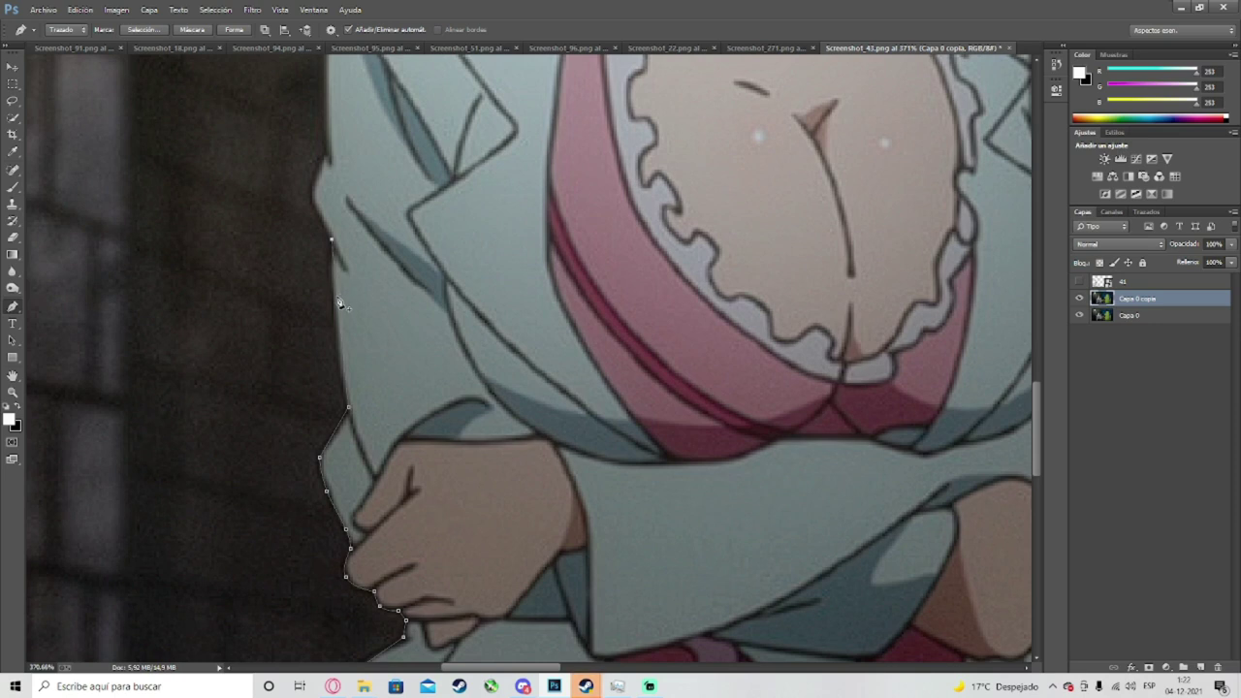
{"action": "scroll", "coordinate": [329, 291], "scroll_direction": "up", "scroll_amount": 2}
{"action": "left_click", "coordinate": [324, 238]}
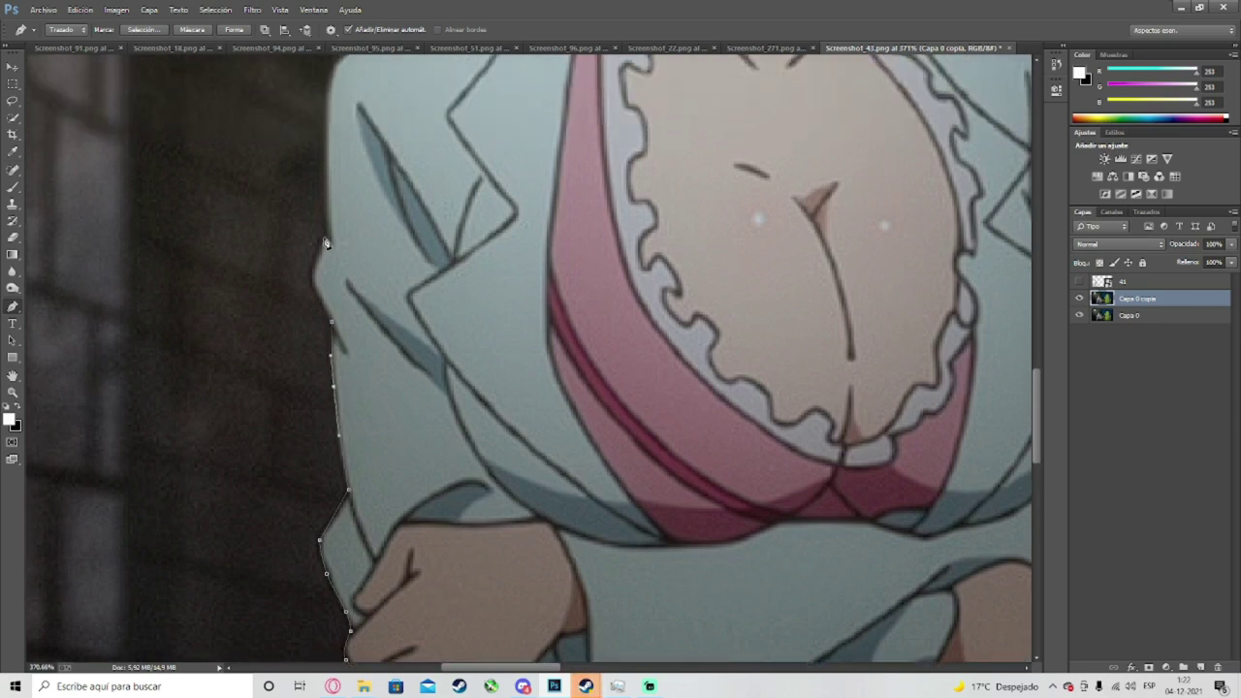
Step: Fit the path to the sleeve fold's curve and continue it over the shoulder to the hair at her neck
{"action": "left_click", "coordinate": [327, 281]}
{"action": "left_click", "coordinate": [327, 282], "text": "ctrl"}
{"action": "mouse_move", "coordinate": [328, 281]}
{"action": "left_mouse_down"}
{"action": "mouse_move", "coordinate": [309, 283]}
{"action": "mouse_move", "coordinate": [320, 303]}
{"action": "left_mouse_up"}
{"action": "left_click", "coordinate": [318, 304]}
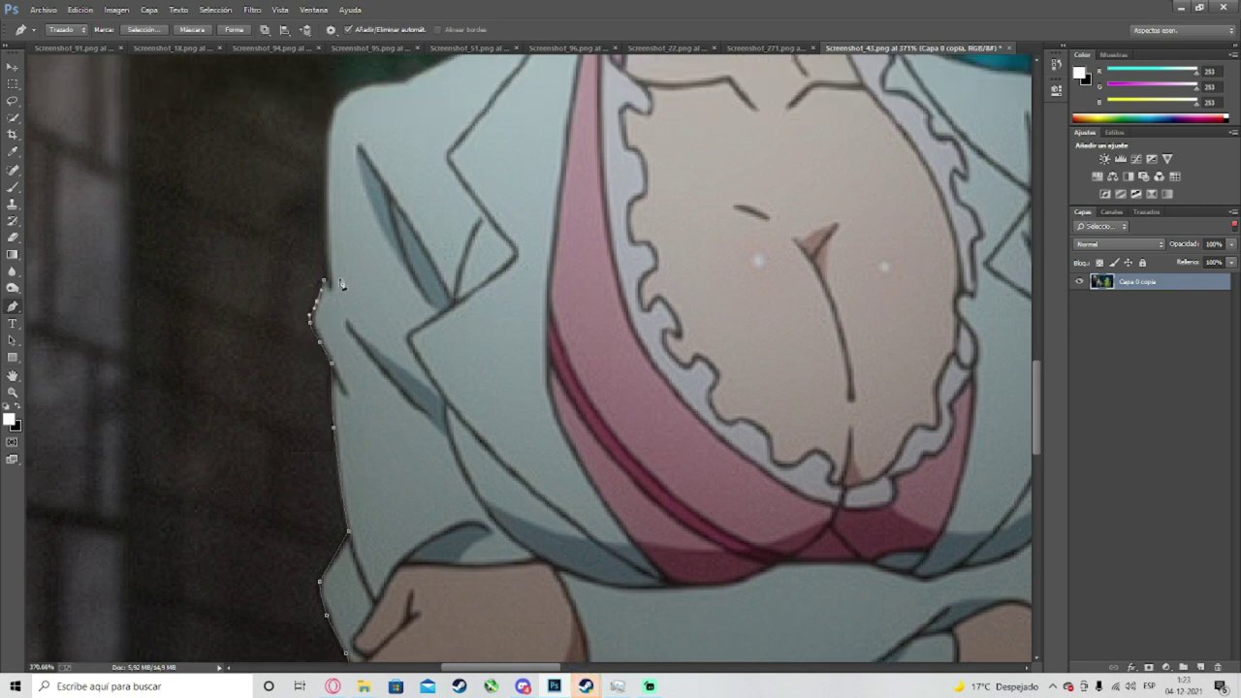
{"action": "scroll", "coordinate": [316, 263], "scroll_direction": "up", "scroll_amount": 4}
{"action": "scroll", "coordinate": [828, 318], "scroll_direction": "down", "scroll_amount": 5}
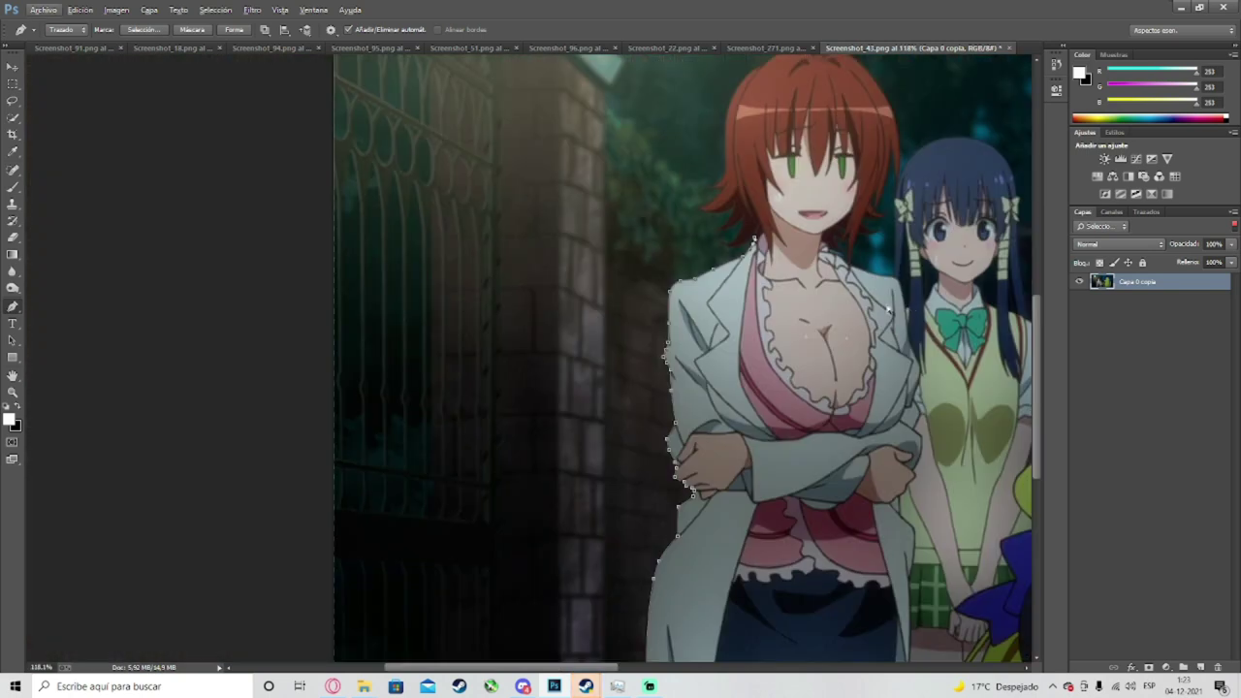
Step: Set the layer filter to Tipo and show the white-haired character's layer 41
{"action": "scroll", "coordinate": [906, 306], "scroll_direction": "right", "scroll_amount": 2}
{"action": "left_click", "coordinate": [1096, 226]}
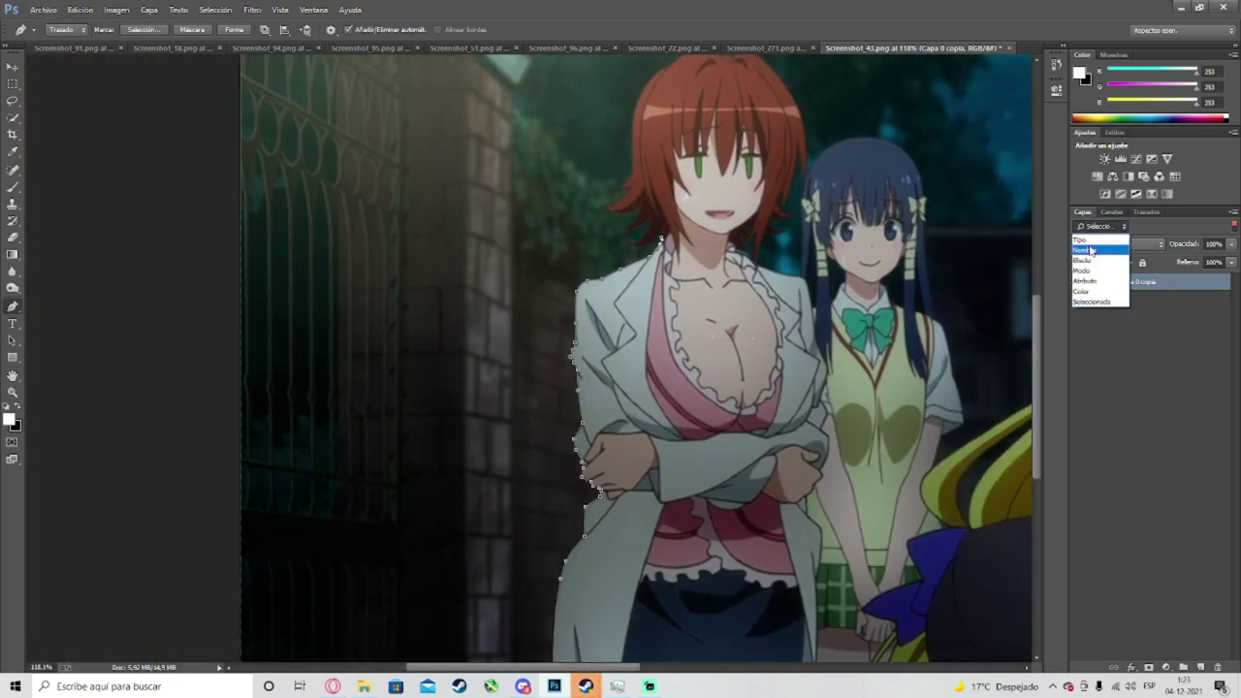
{"action": "left_click", "coordinate": [1089, 244]}
{"action": "left_click", "coordinate": [1079, 282]}
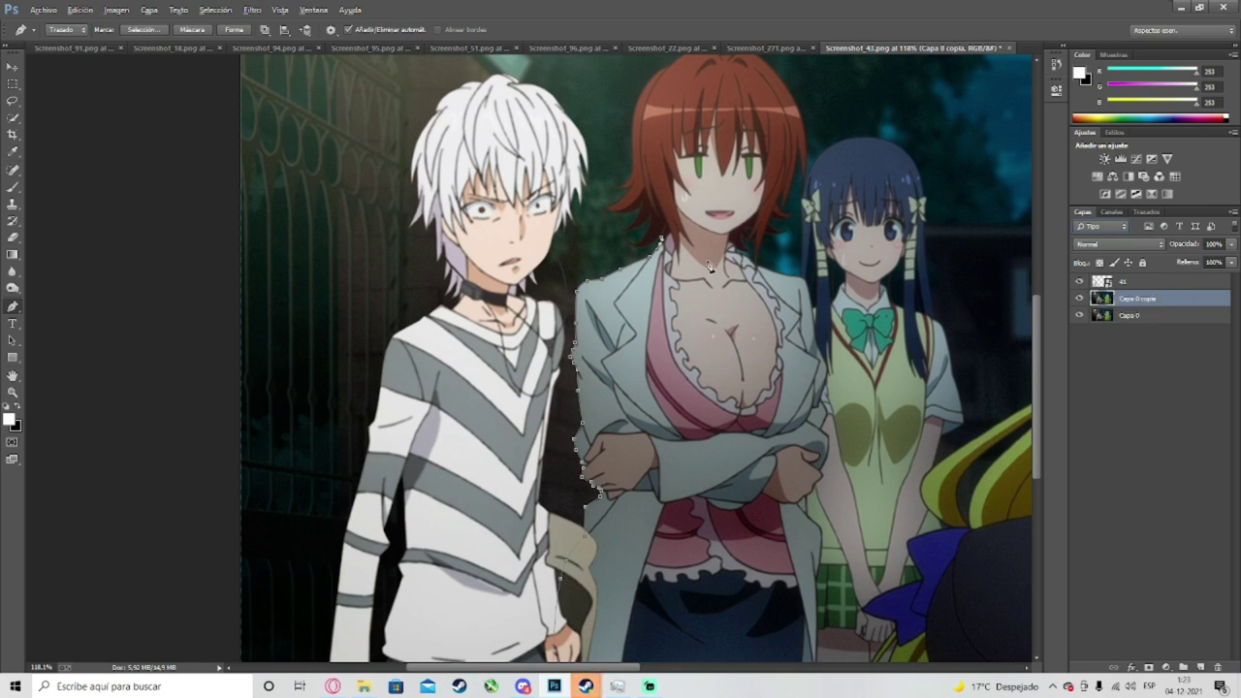
Step: Continue the path from the neck down through the woman's torso and skirt, loop below the canvas edge, and close it at the coat hem
{"action": "scroll", "coordinate": [696, 291], "scroll_direction": "up", "scroll_amount": 4}
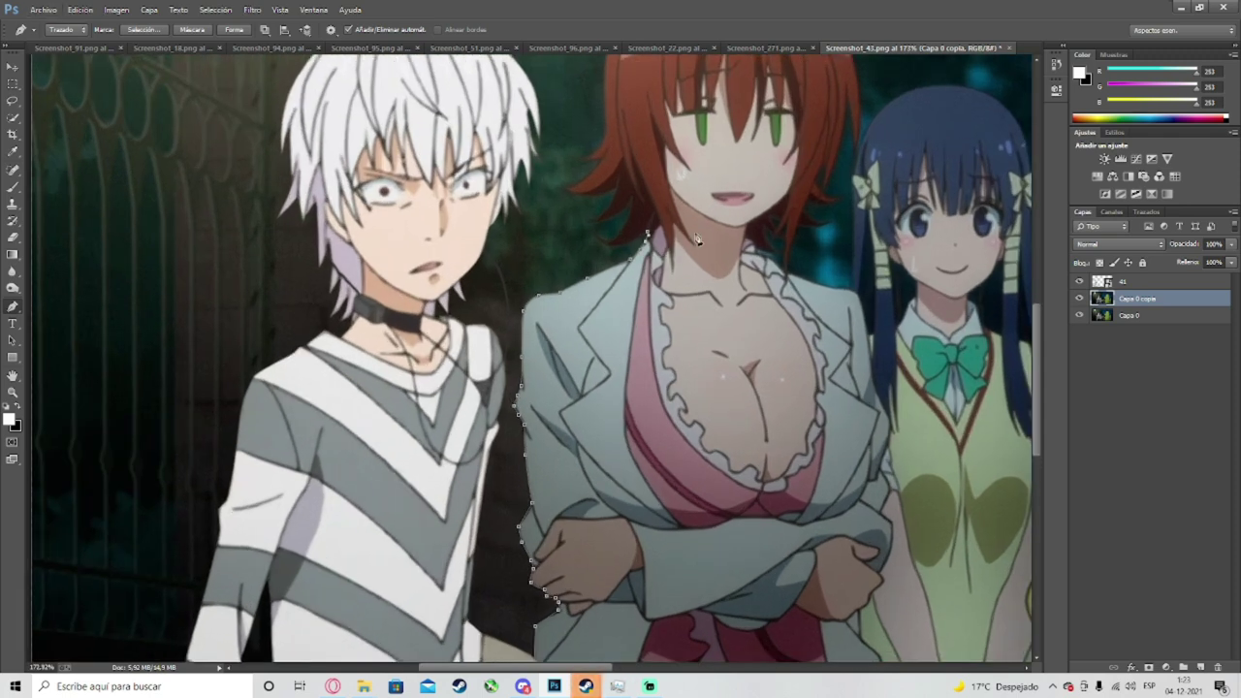
{"action": "scroll", "coordinate": [708, 243], "scroll_direction": "down", "scroll_amount": 4}
{"action": "scroll", "coordinate": [750, 421], "scroll_direction": "down", "scroll_amount": 1}
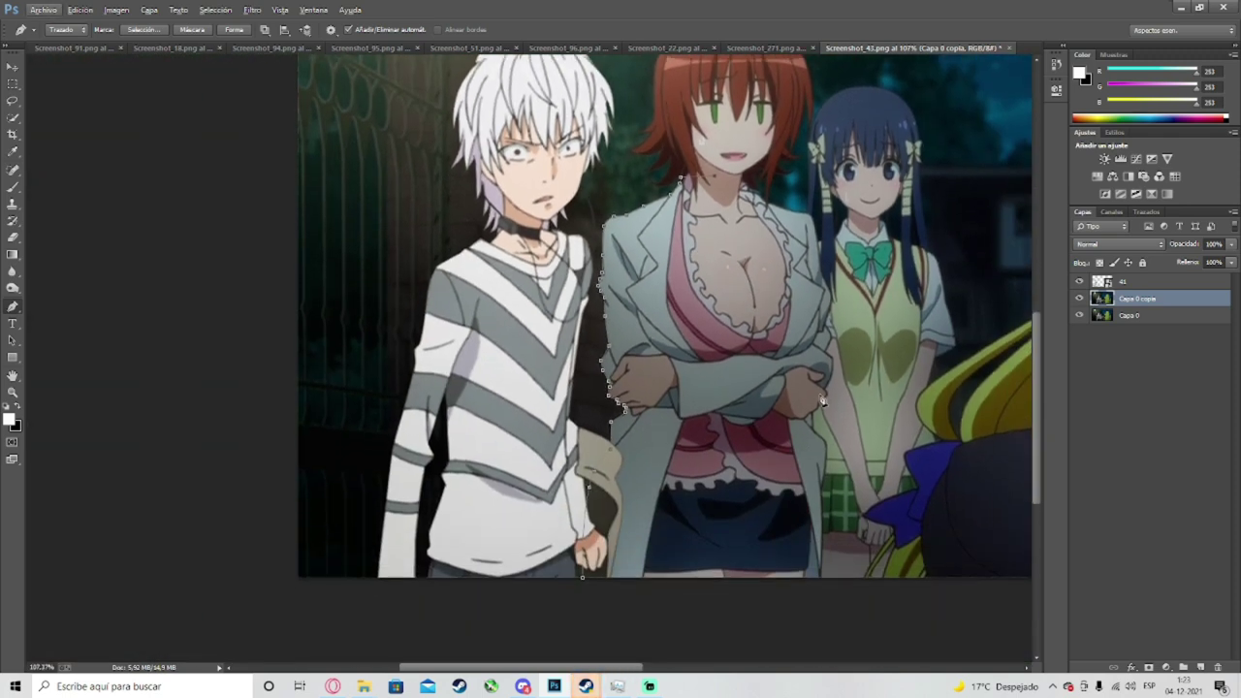
{"action": "left_click", "coordinate": [802, 432]}
{"action": "left_click", "coordinate": [805, 502]}
{"action": "left_click", "coordinate": [803, 558]}
{"action": "left_click_drag", "start_coordinate": [797, 578], "coordinate": [739, 603]}
{"action": "left_click_drag", "start_coordinate": [638, 625], "coordinate": [605, 611]}
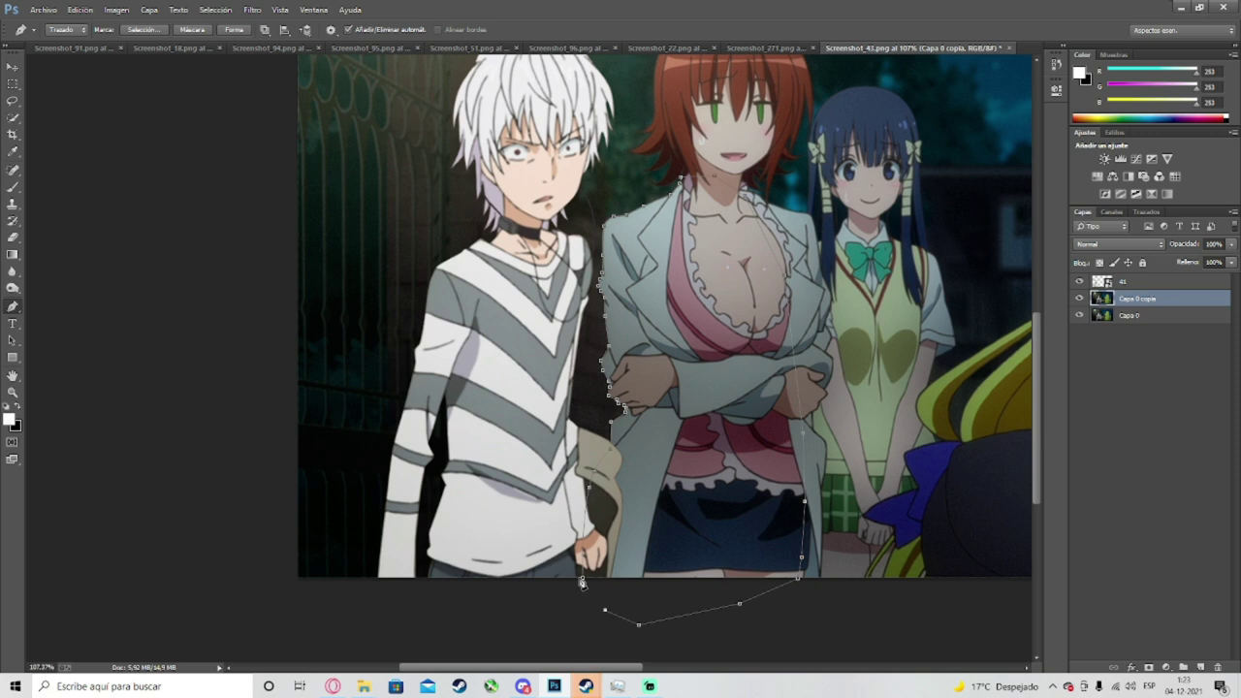
{"action": "left_click", "coordinate": [585, 581]}
Step: Create a vector mask on Capa 0 copia from the closed path, and hide layers 41 and Capa 0 to isolate the cutout
{"action": "right_click", "coordinate": [659, 263]}
{"action": "left_click", "coordinate": [695, 275]}
{"action": "left_click", "coordinate": [1080, 283]}
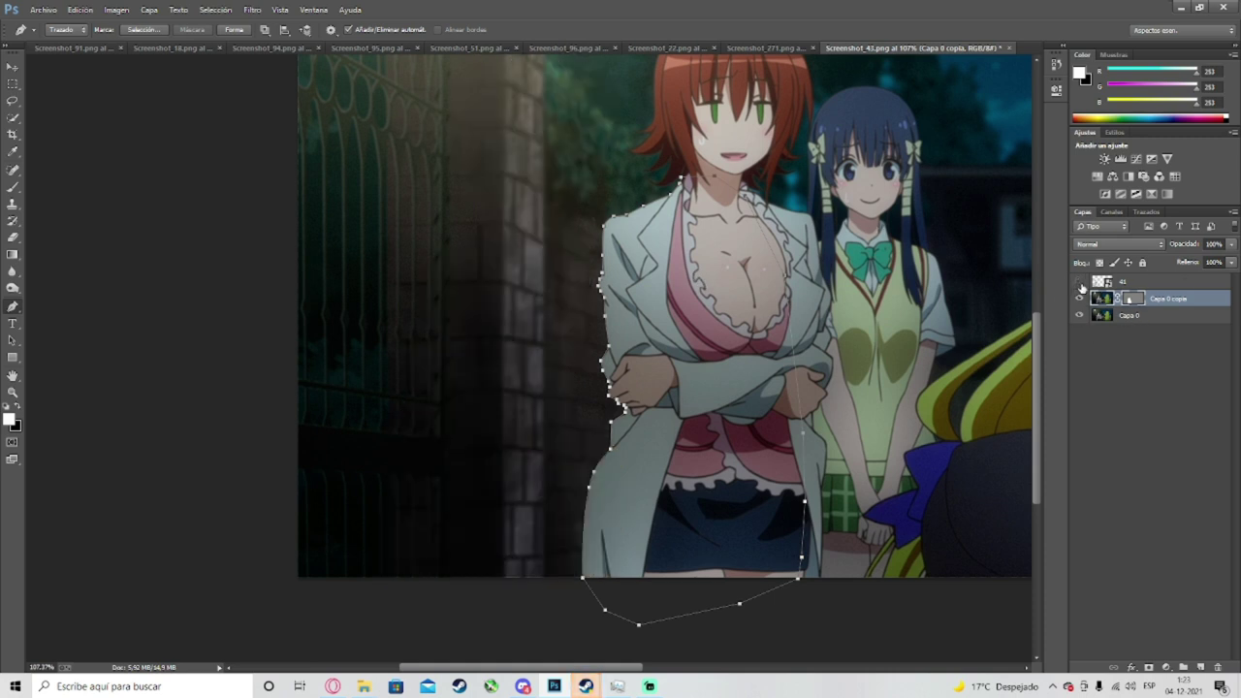
{"action": "left_click", "coordinate": [1081, 318]}
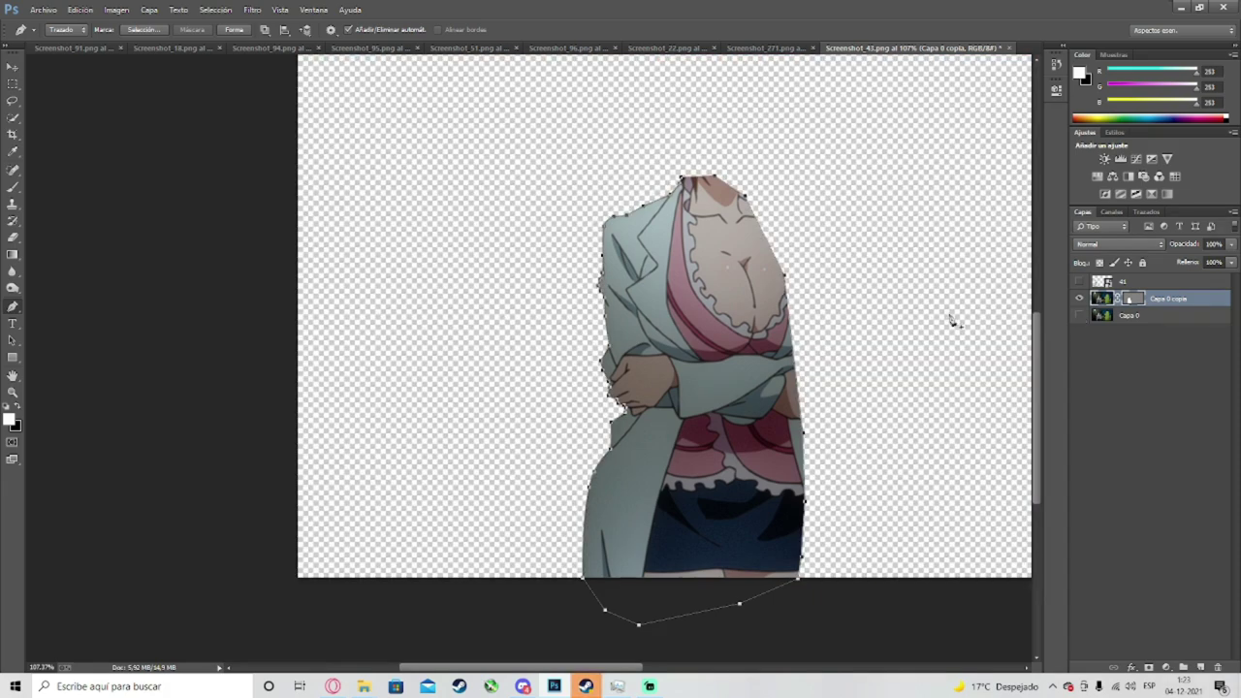
{"action": "scroll", "coordinate": [776, 345], "scroll_direction": "down", "scroll_amount": 3}
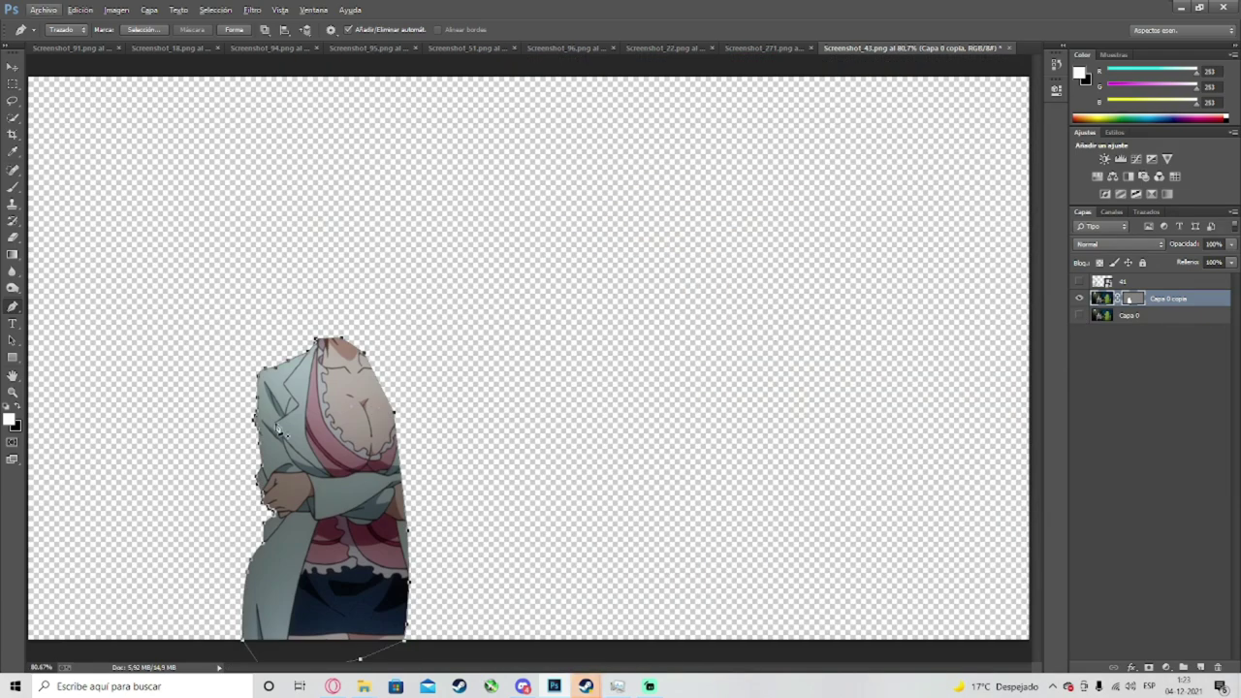
Step: Inspect the masked cutout of the coat and show the Capa 0 and 41 layers again
{"action": "scroll", "coordinate": [277, 429], "scroll_direction": "up", "scroll_amount": 3}
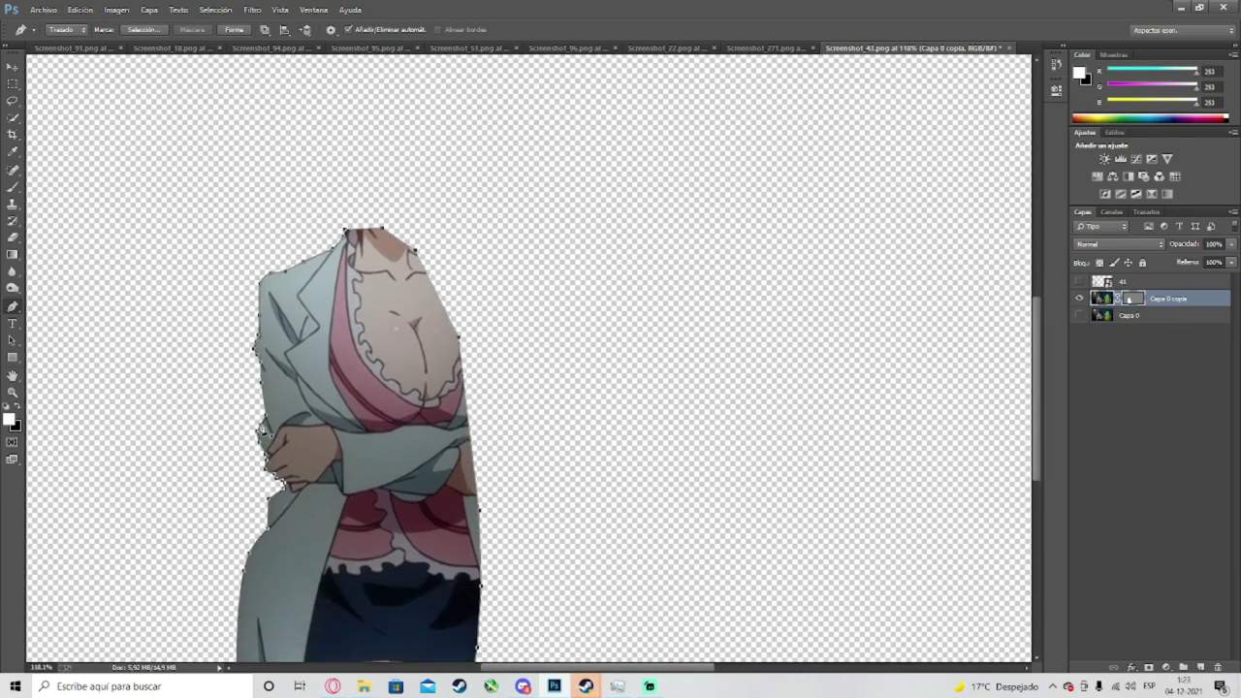
{"action": "scroll", "coordinate": [266, 427], "scroll_direction": "down", "scroll_amount": 3}
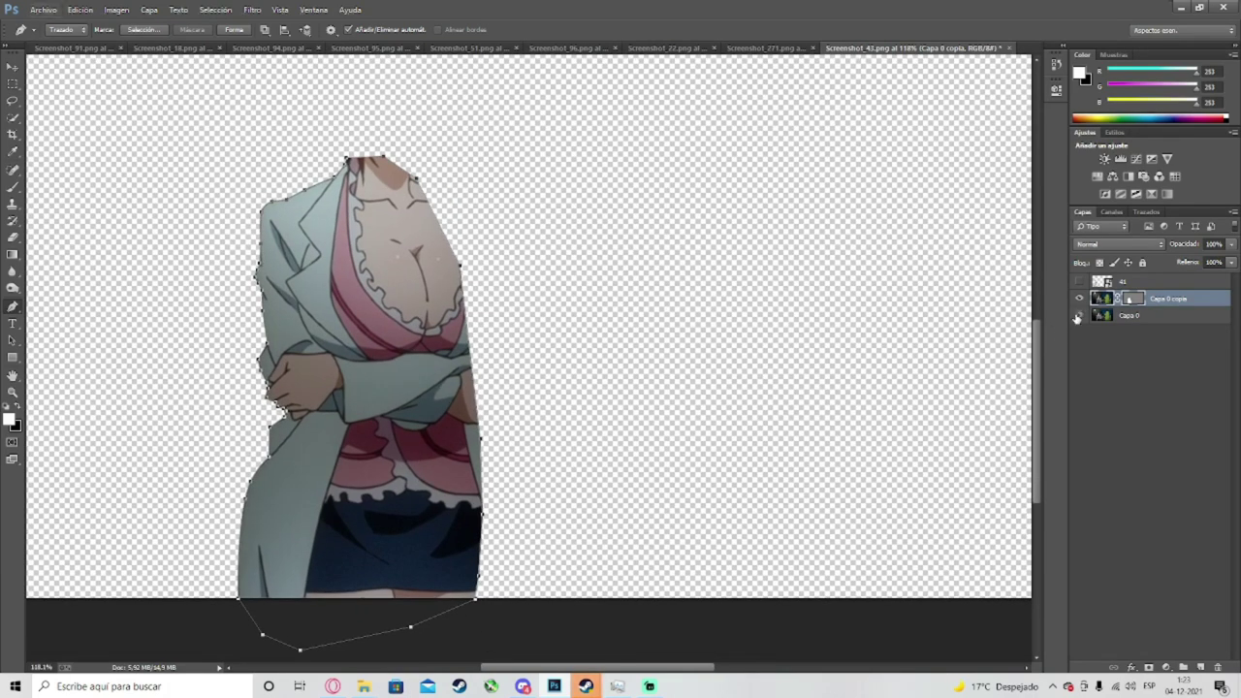
{"action": "left_click", "coordinate": [1078, 316]}
{"action": "left_click", "coordinate": [1079, 281]}
{"action": "scroll", "coordinate": [492, 369], "scroll_direction": "down", "scroll_amount": 3}
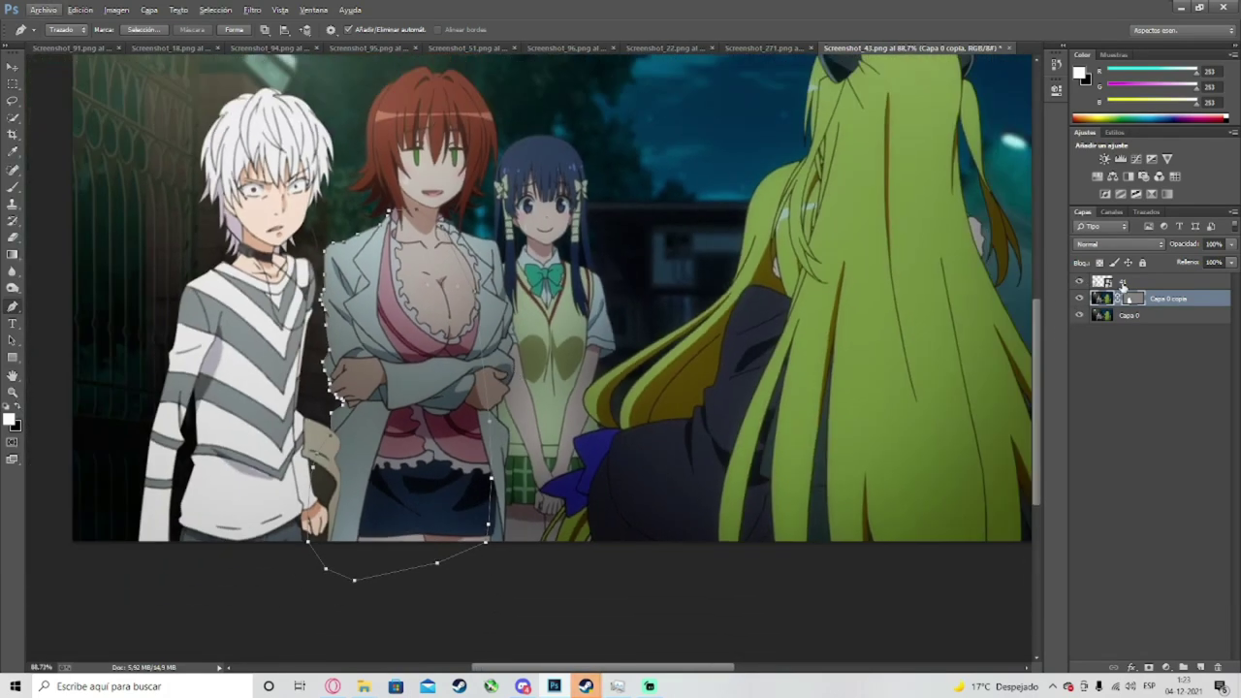
Step: Put layer 41 below Capa 0 copia and shift the white-haired character slightly so his right side tucks behind the coat
{"action": "left_click", "coordinate": [1125, 283]}
{"action": "left_click", "coordinate": [13, 67]}
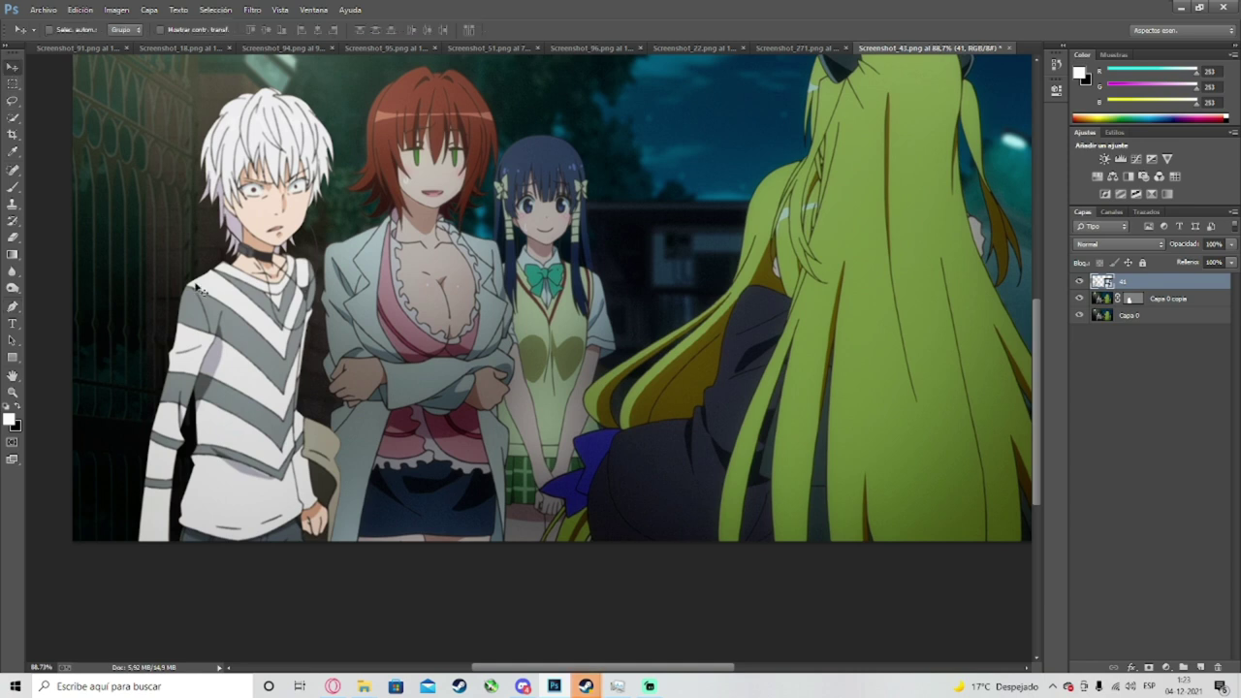
{"action": "left_click_drag", "start_coordinate": [226, 314], "coordinate": [208, 316]}
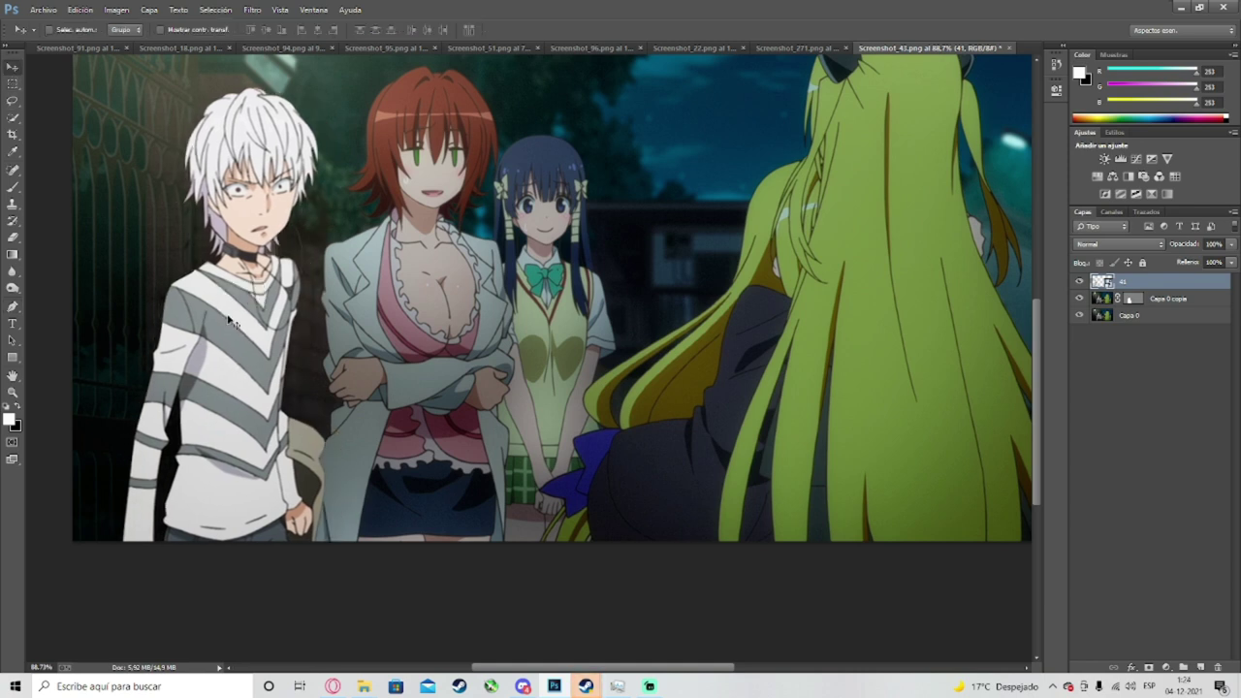
{"action": "left_click_drag", "start_coordinate": [1138, 289], "coordinate": [1148, 309]}
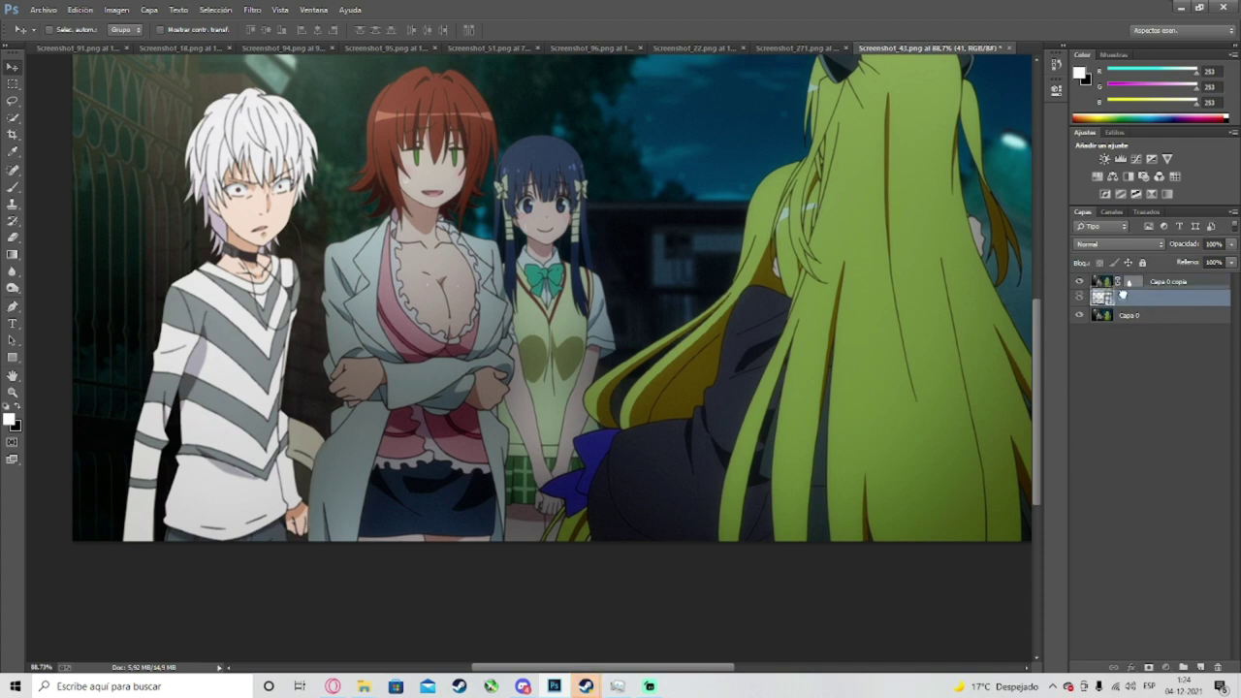
{"action": "left_click_drag", "start_coordinate": [1127, 303], "coordinate": [1134, 311]}
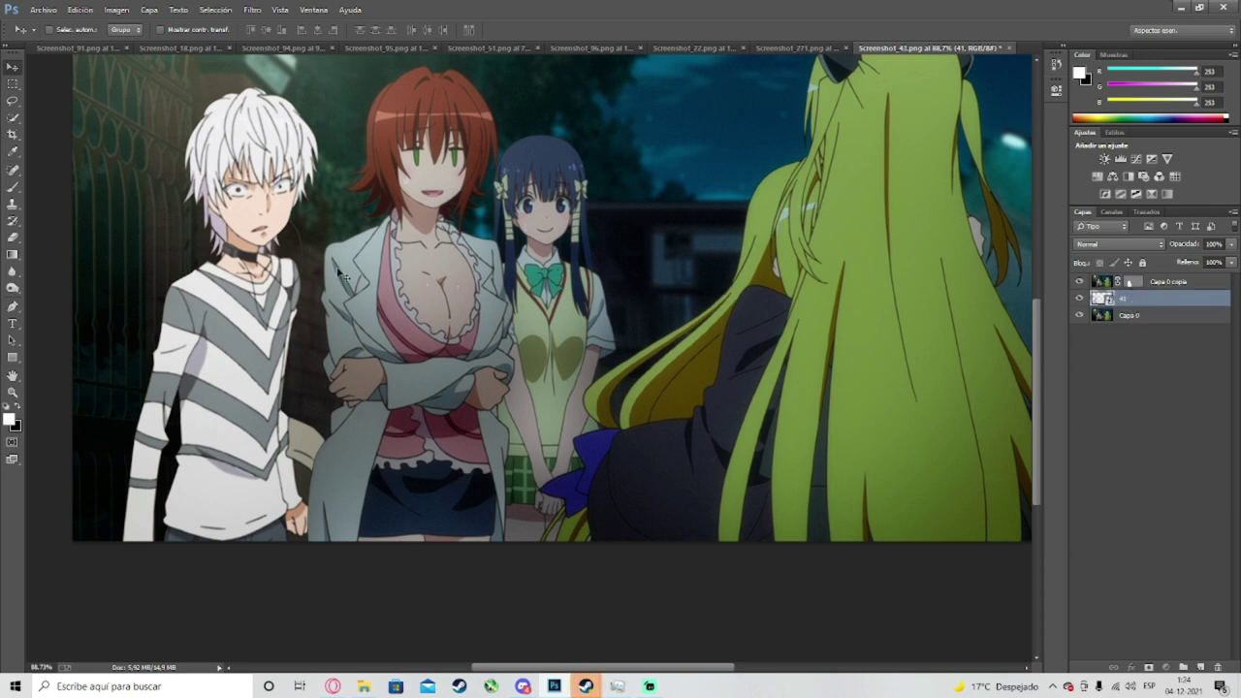
{"action": "left_click_drag", "start_coordinate": [217, 278], "coordinate": [243, 292]}
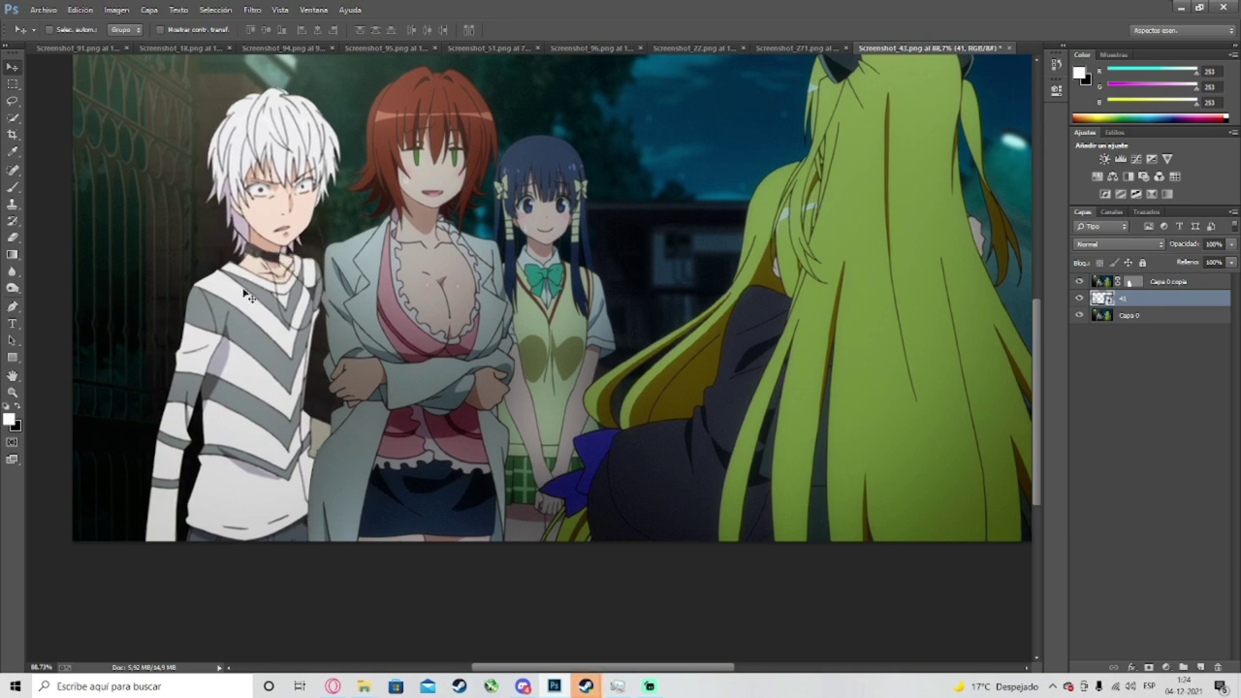
Step: Examine how the white-haired character blends with the two girls and the night scene at different magnifications
{"action": "scroll", "coordinate": [245, 294], "scroll_direction": "down", "scroll_amount": 4}
{"action": "key", "text": "alt"}
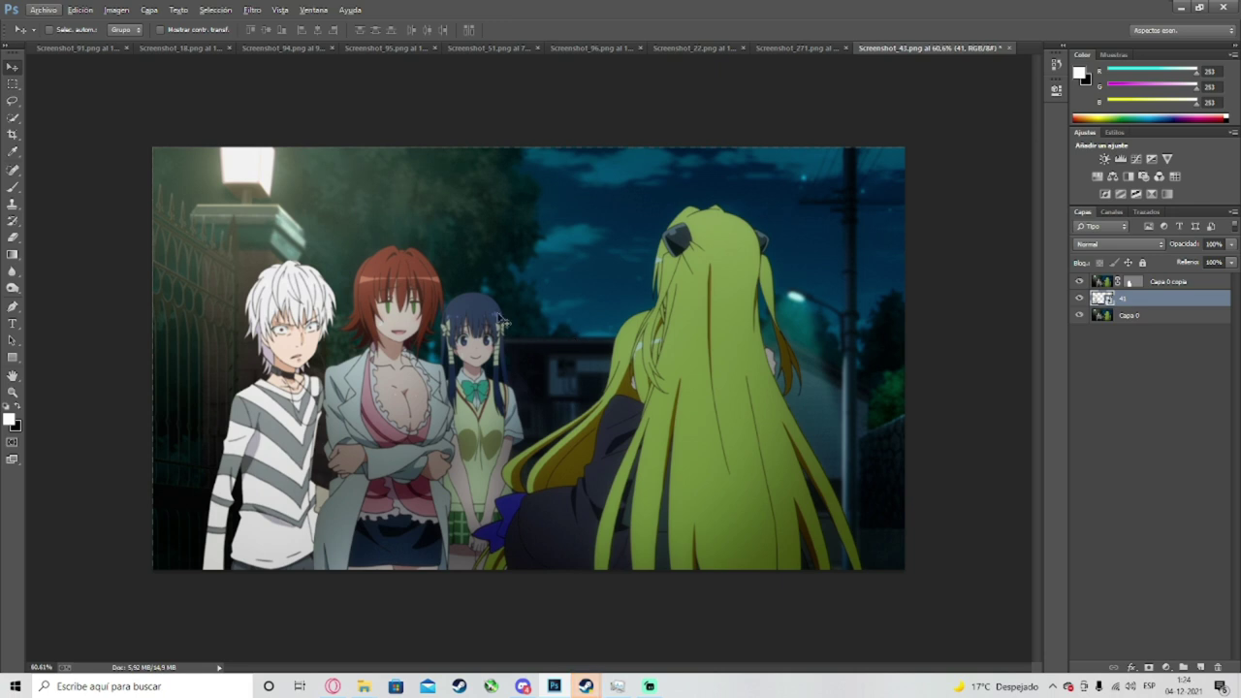
{"action": "scroll", "coordinate": [242, 335], "scroll_direction": "up", "scroll_amount": 1}
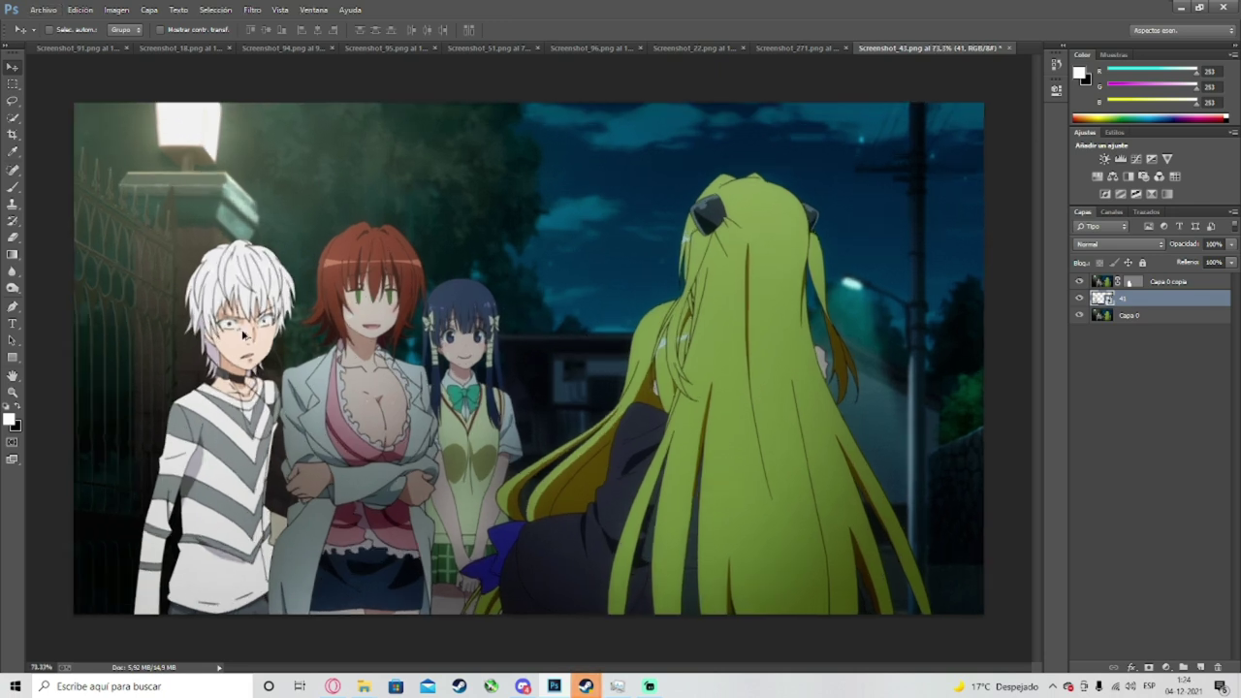
{"action": "scroll", "coordinate": [247, 337], "scroll_direction": "up", "scroll_amount": 6}
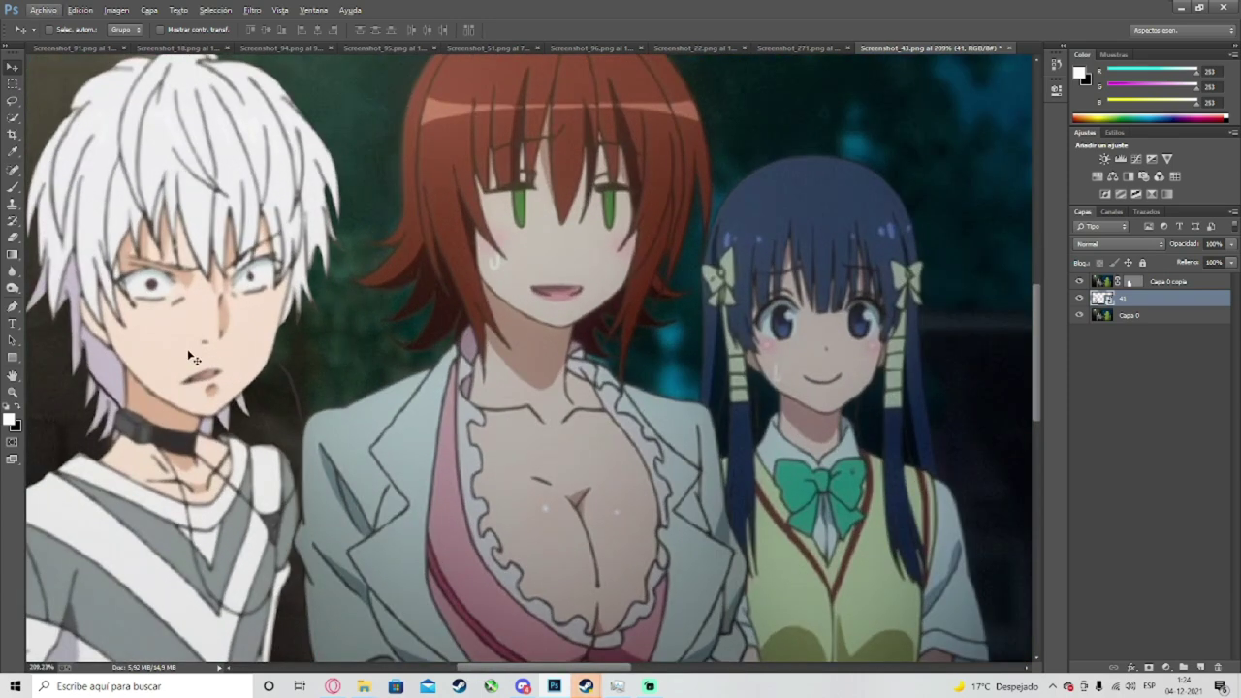
{"action": "scroll", "coordinate": [205, 354], "scroll_direction": "down", "scroll_amount": 4}
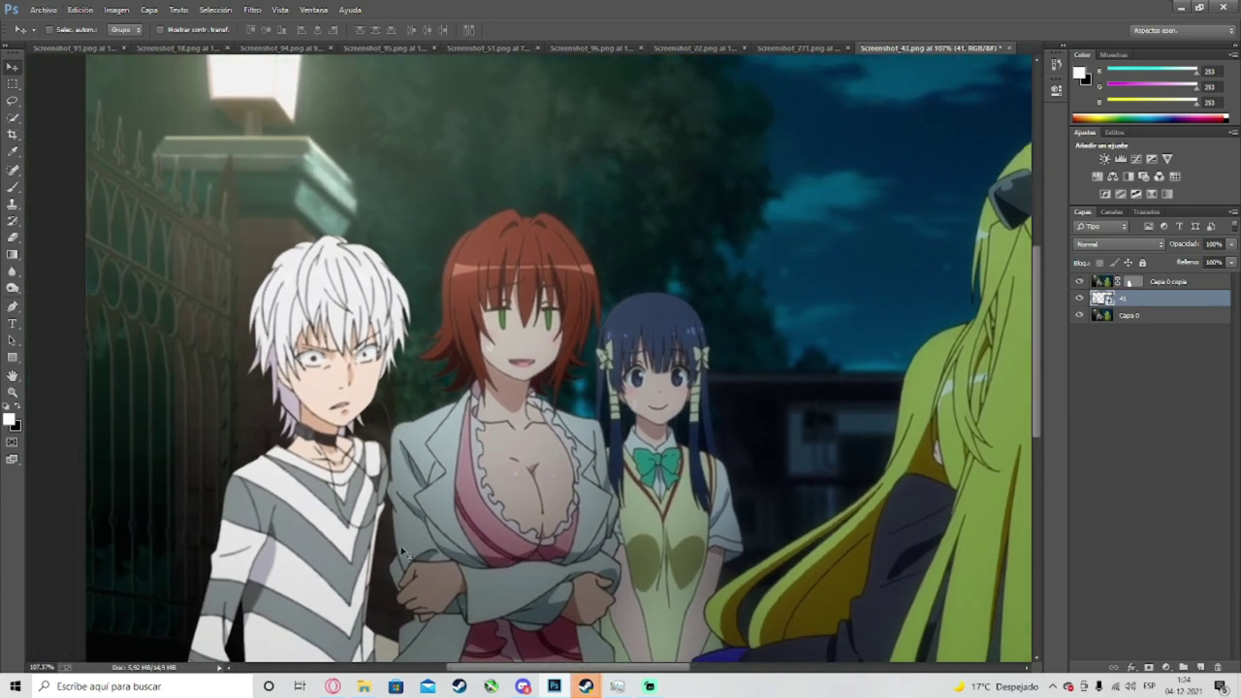
{"action": "scroll", "coordinate": [366, 409], "scroll_direction": "up", "scroll_amount": 2}
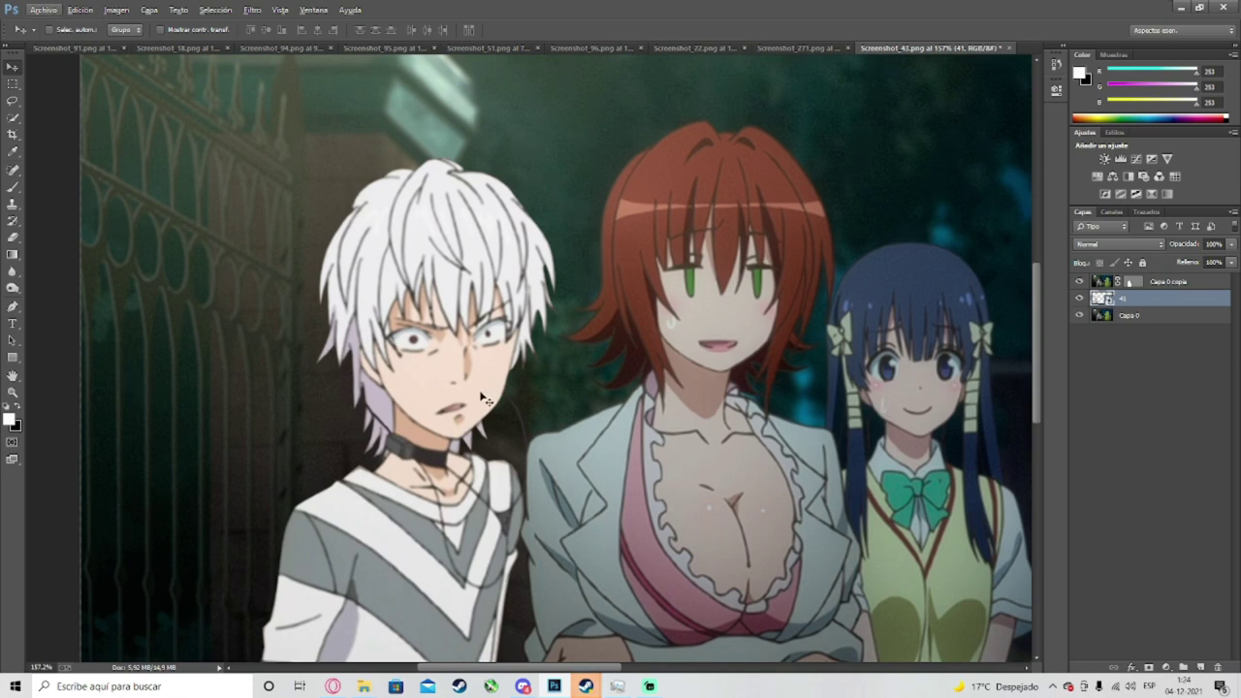
{"action": "scroll", "coordinate": [473, 407], "scroll_direction": "down", "scroll_amount": 4}
{"action": "scroll", "coordinate": [339, 410], "scroll_direction": "up", "scroll_amount": 1}
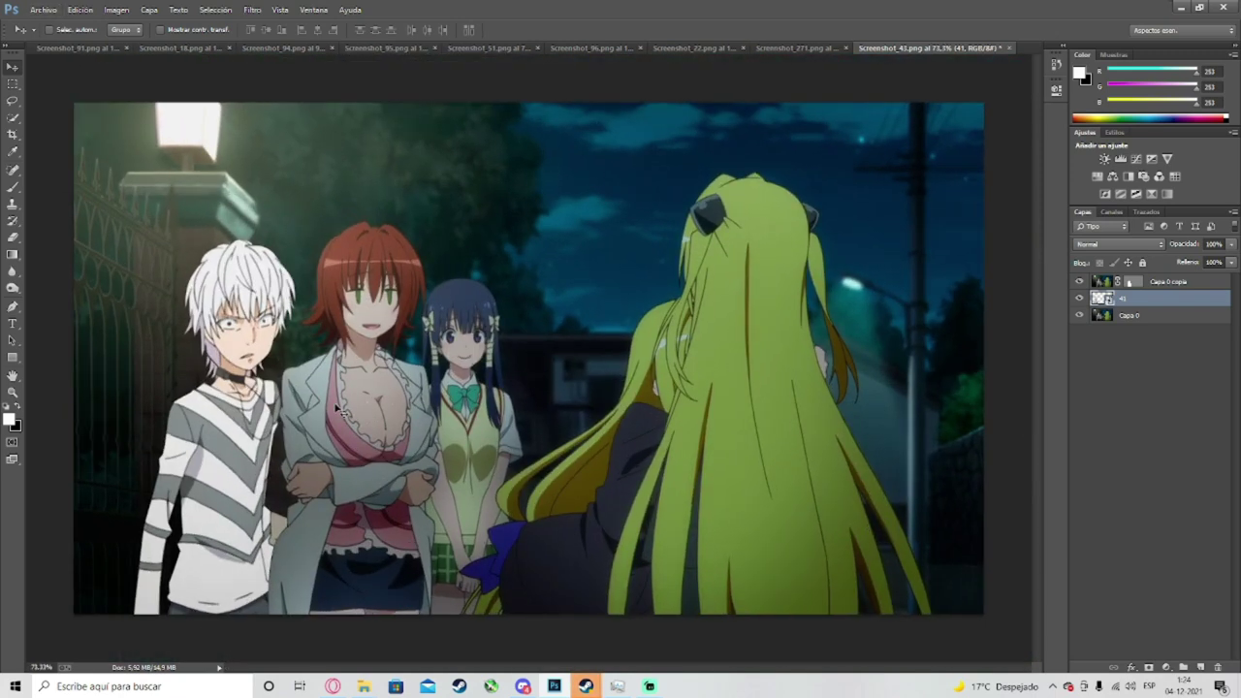
{"action": "scroll", "coordinate": [339, 410], "scroll_direction": "up", "scroll_amount": 1}
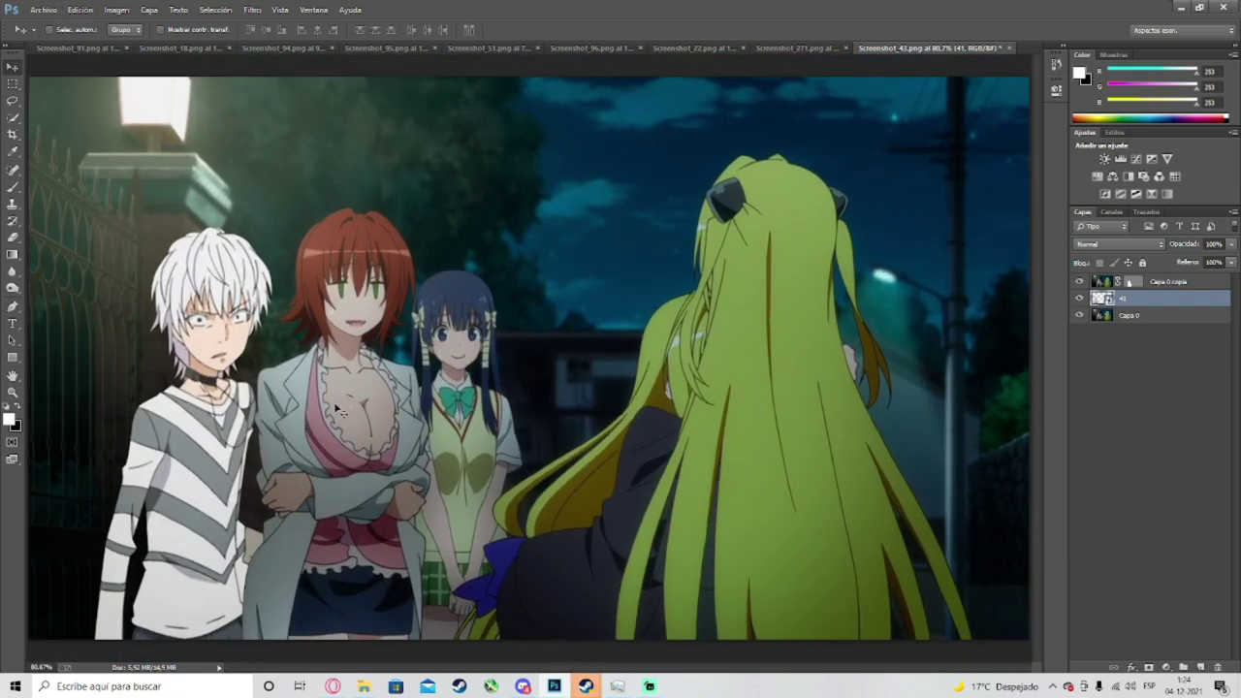
{"action": "scroll", "coordinate": [339, 410], "scroll_direction": "up", "scroll_amount": 1}
{"action": "scroll", "coordinate": [338, 410], "scroll_direction": "down", "scroll_amount": 2}
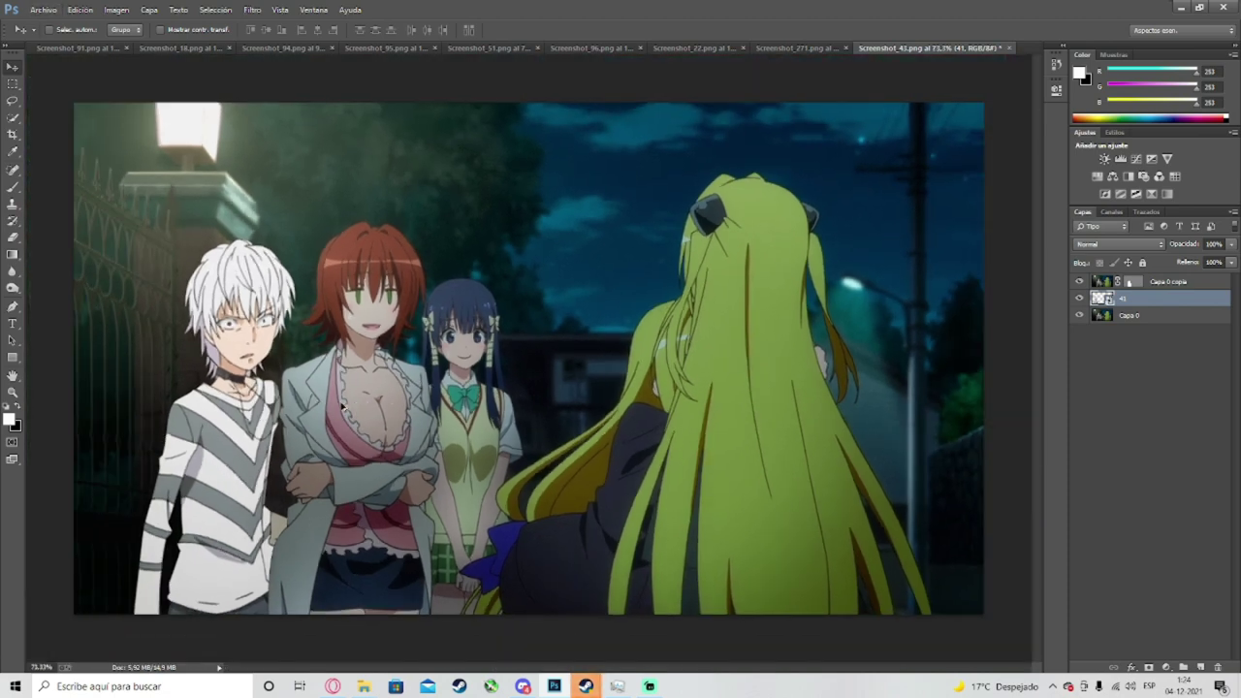
Step: Hide the Capa 0 and Capa 0 copia layers so that only layer 41 is shown
{"action": "left_click", "coordinate": [1079, 316]}
{"action": "left_click", "coordinate": [1079, 281]}
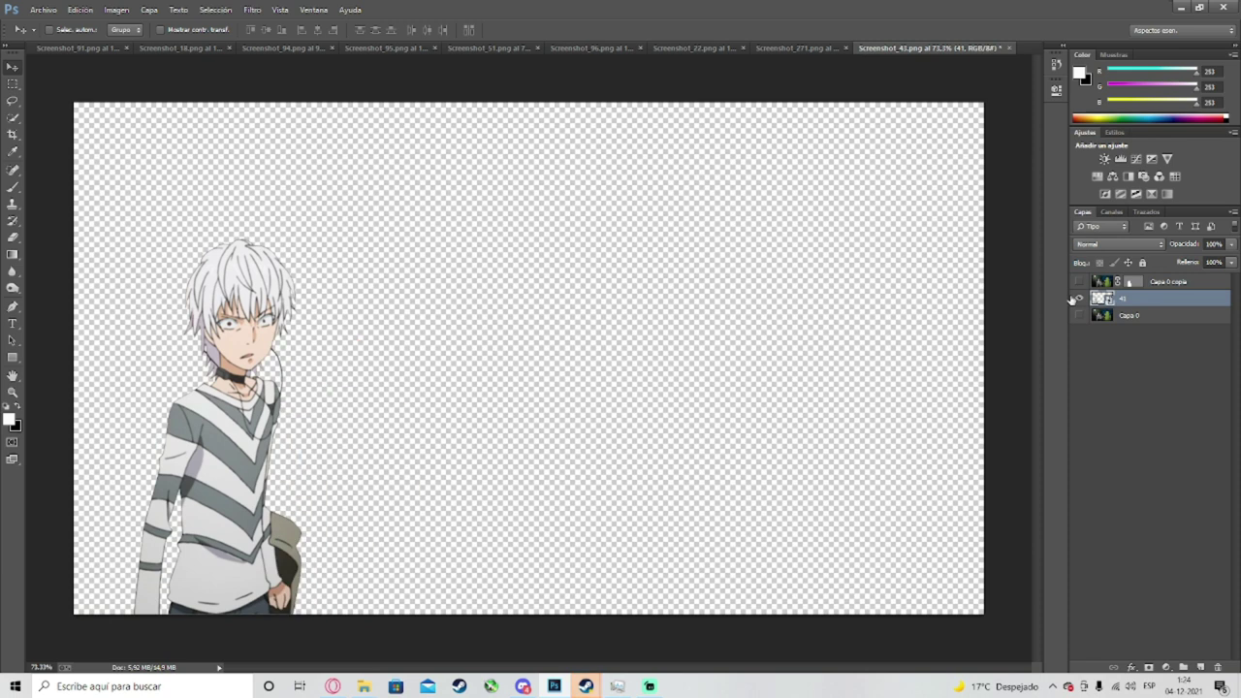
{"action": "left_click", "coordinate": [1079, 316]}
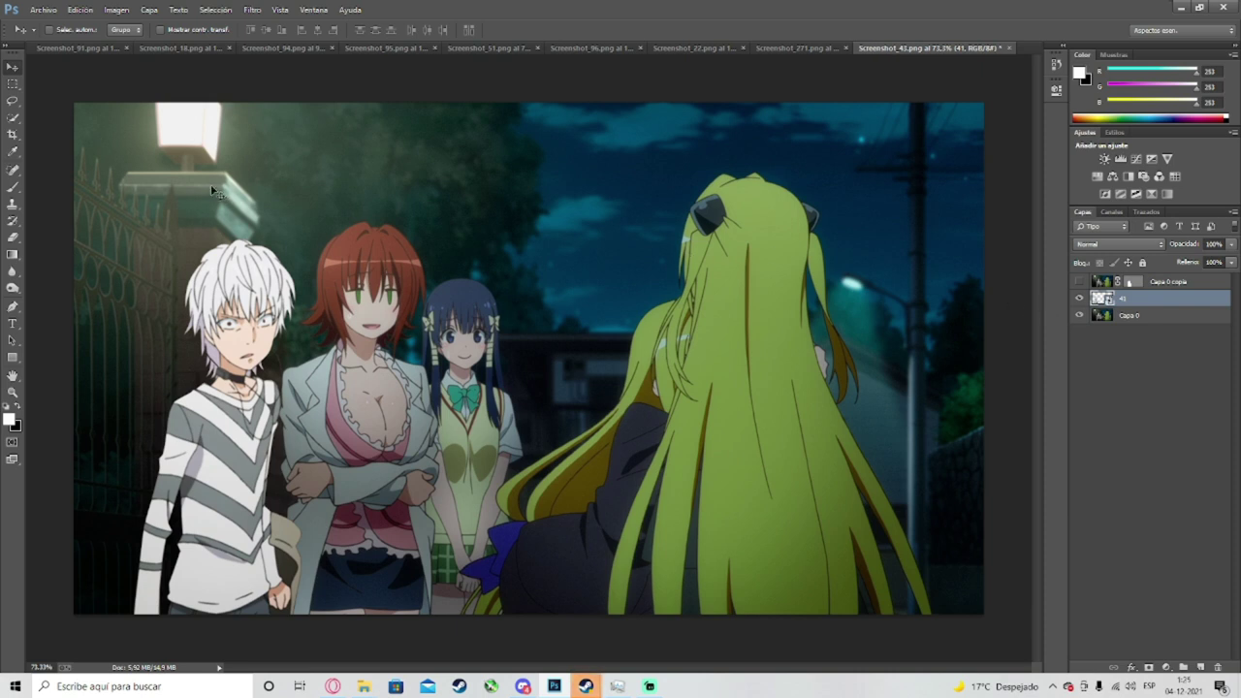
{"action": "left_click", "coordinate": [1079, 315]}
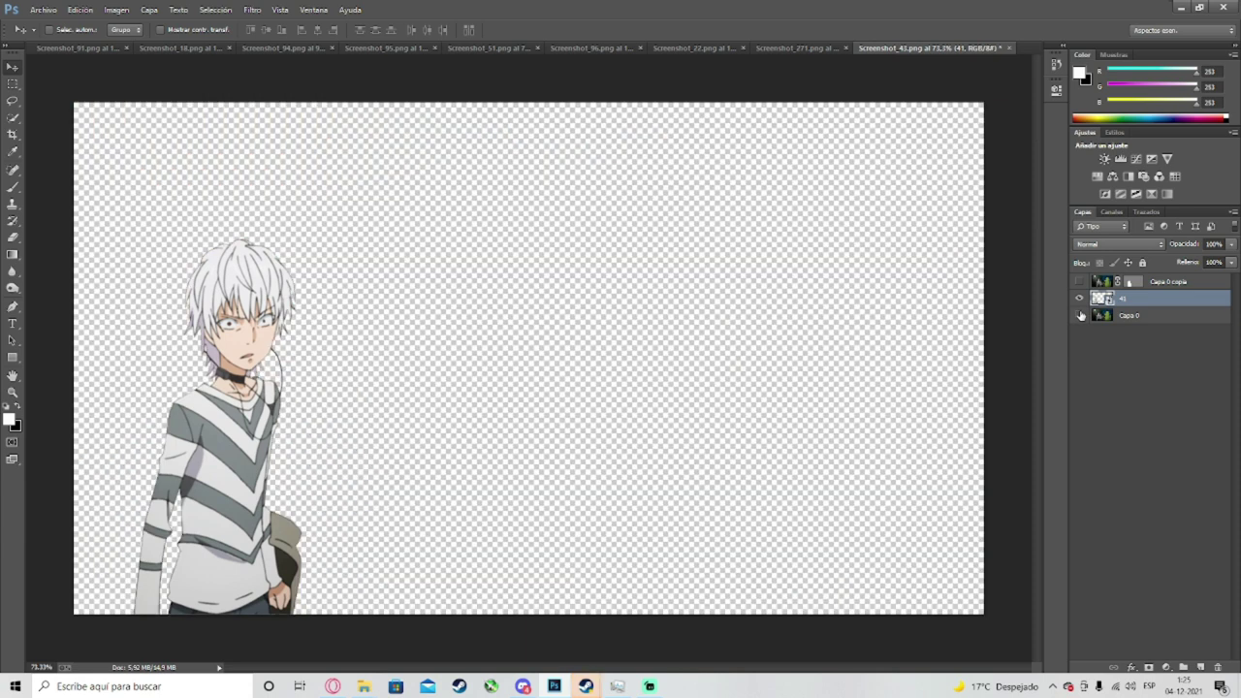
Step: Add a Brightness/Contrast adjustment above layer 41 and lower the brightness to -38
{"action": "left_click", "coordinate": [1105, 159]}
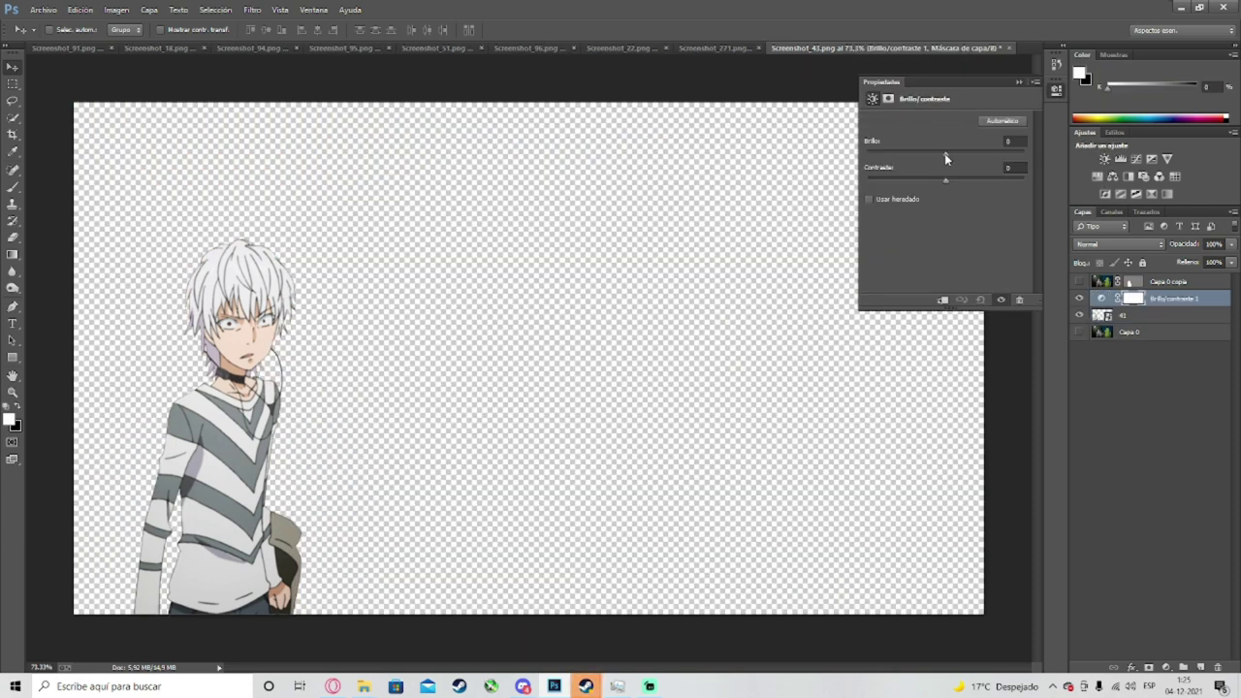
{"action": "left_click_drag", "start_coordinate": [946, 157], "coordinate": [944, 152]}
{"action": "left_click_drag", "start_coordinate": [943, 157], "coordinate": [938, 193]}
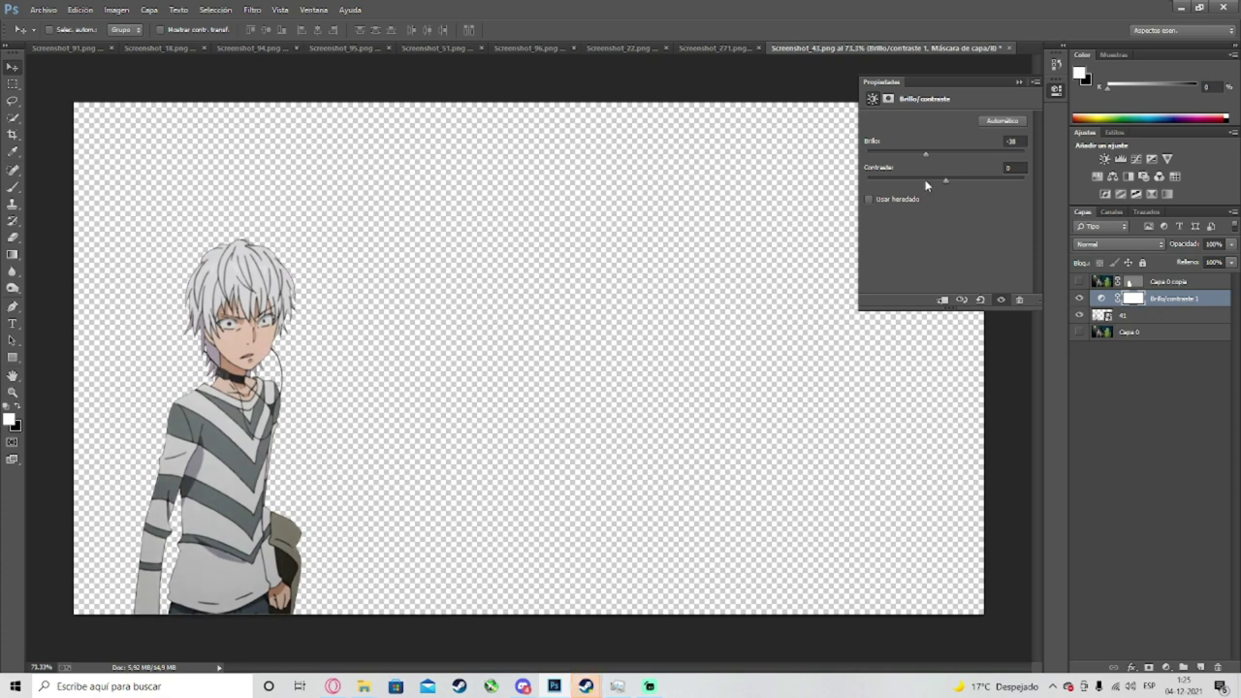
{"action": "mouse_move", "coordinate": [918, 178]}
{"action": "left_mouse_down"}
{"action": "mouse_move", "coordinate": [952, 178]}
{"action": "mouse_move", "coordinate": [925, 182]}
{"action": "left_mouse_up"}
{"action": "left_click", "coordinate": [1018, 83]}
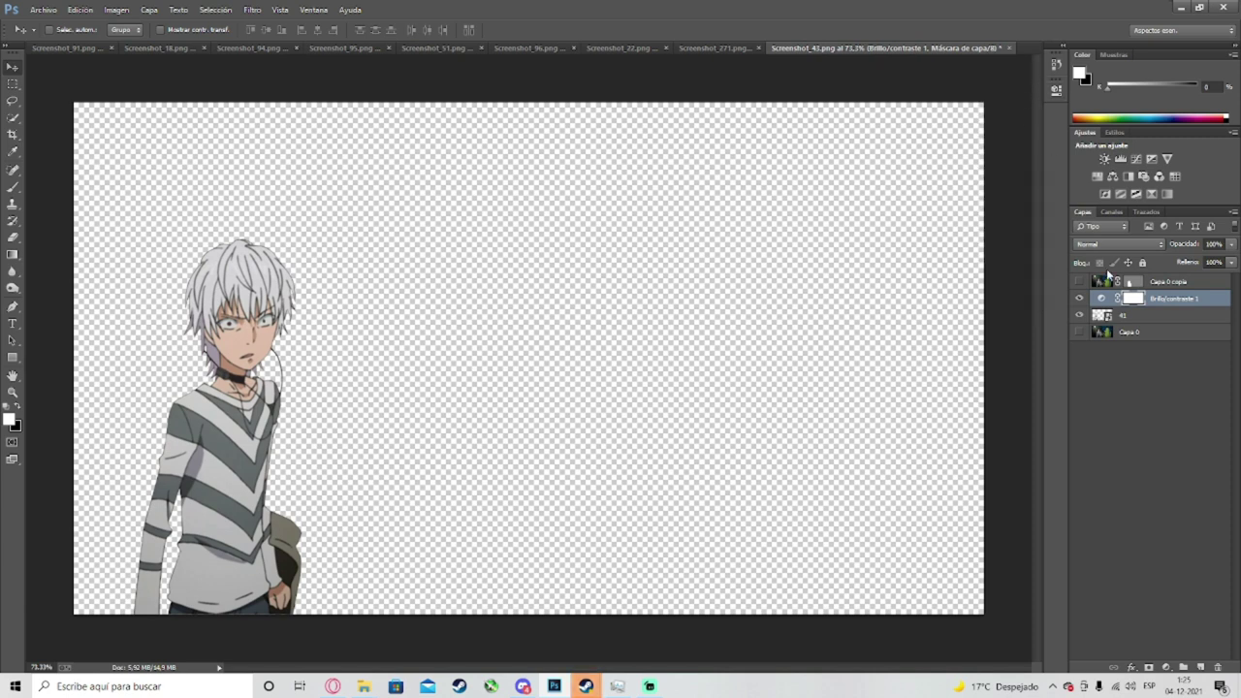
{"action": "right_click", "coordinate": [1161, 302]}
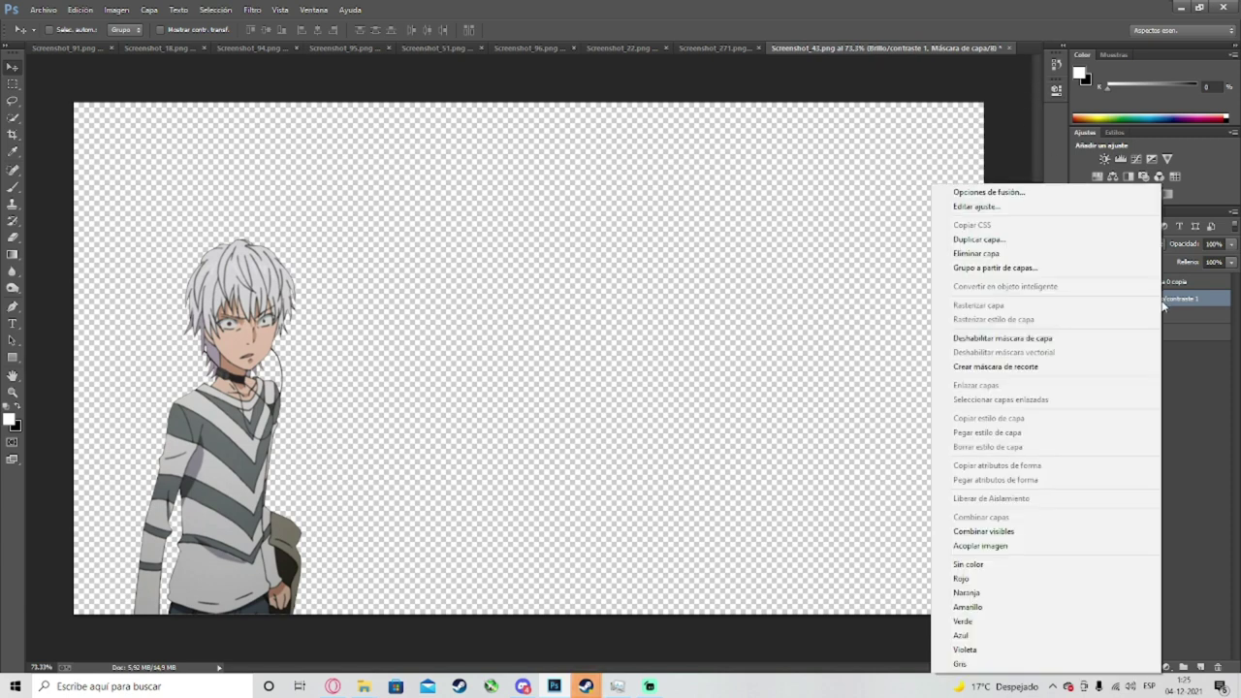
{"action": "left_click", "coordinate": [1198, 384]}
{"action": "right_click", "coordinate": [1162, 302]}
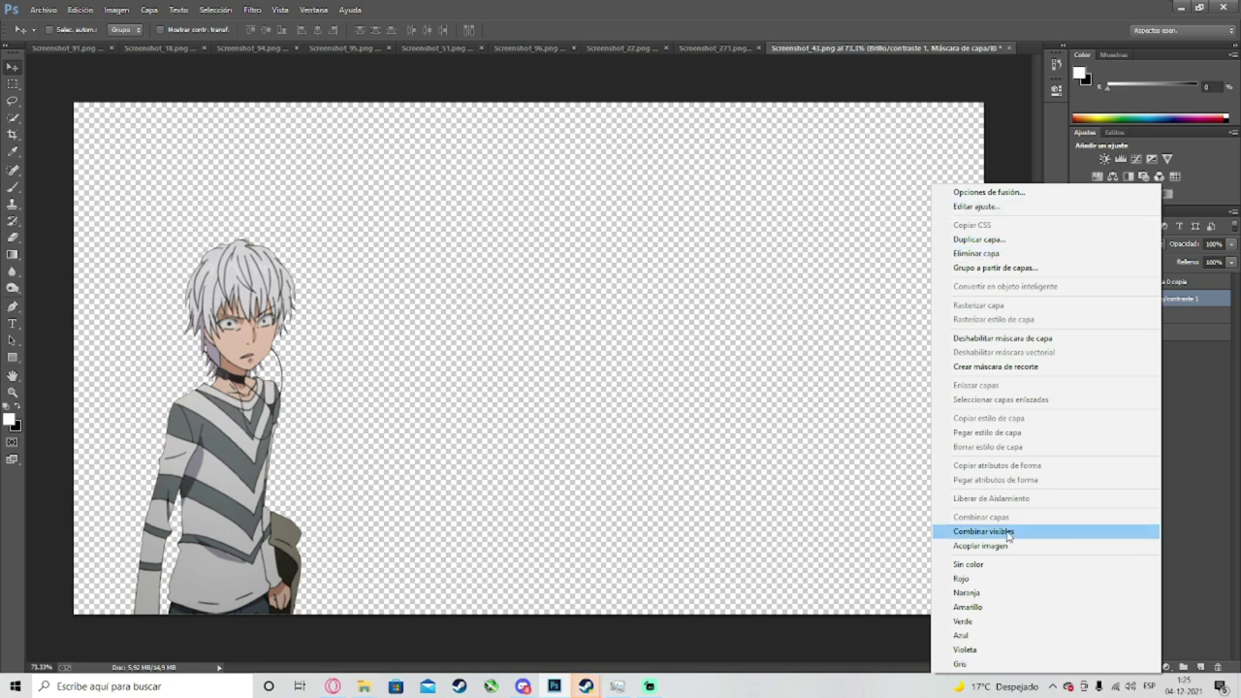
{"action": "left_click", "coordinate": [1196, 384]}
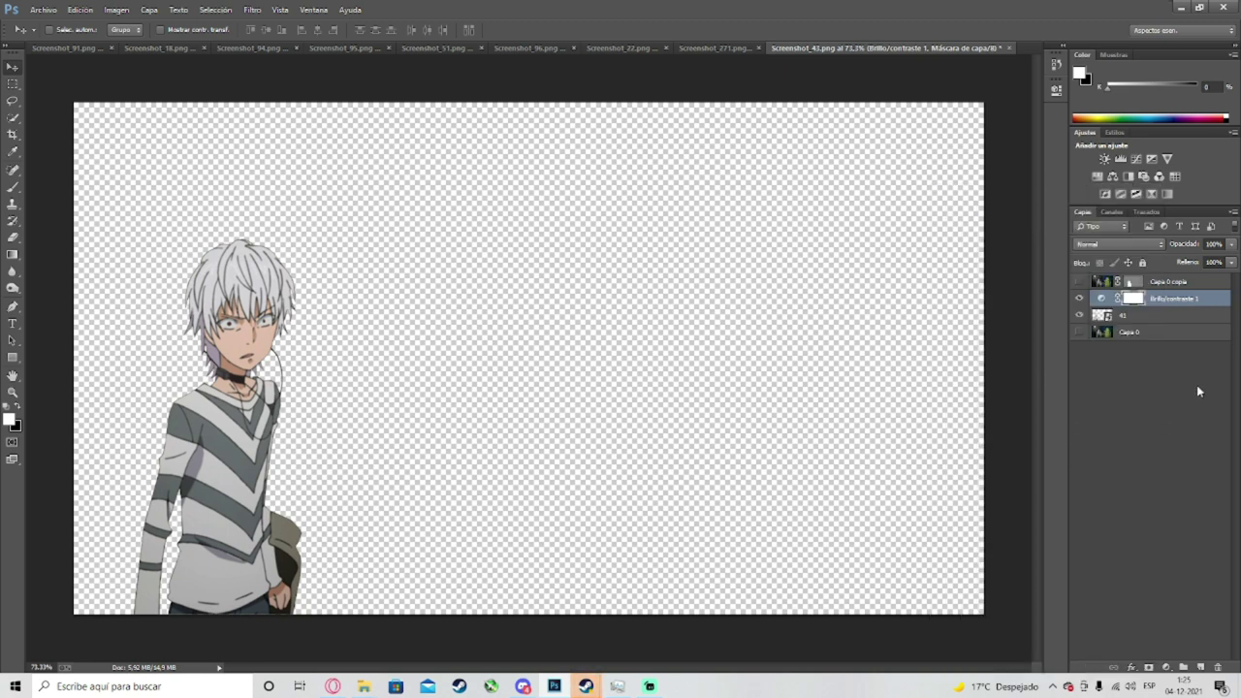
{"action": "left_click", "coordinate": [1126, 320]}
{"action": "left_click", "coordinate": [1165, 302]}
Step: Compare the character against the Capa 0 background with the brightness adjustment on and off
{"action": "left_click", "coordinate": [1080, 333]}
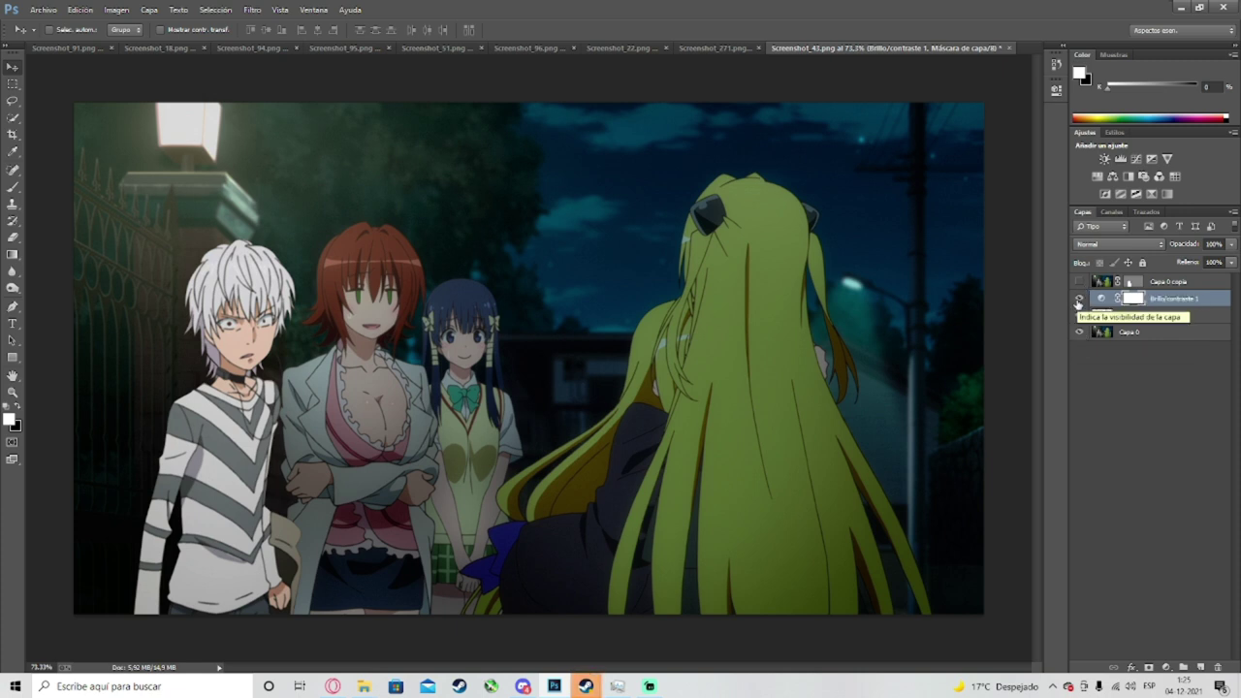
{"action": "left_click", "coordinate": [1078, 300]}
{"action": "left_click", "coordinate": [1078, 300]}
{"action": "left_click", "coordinate": [1078, 301]}
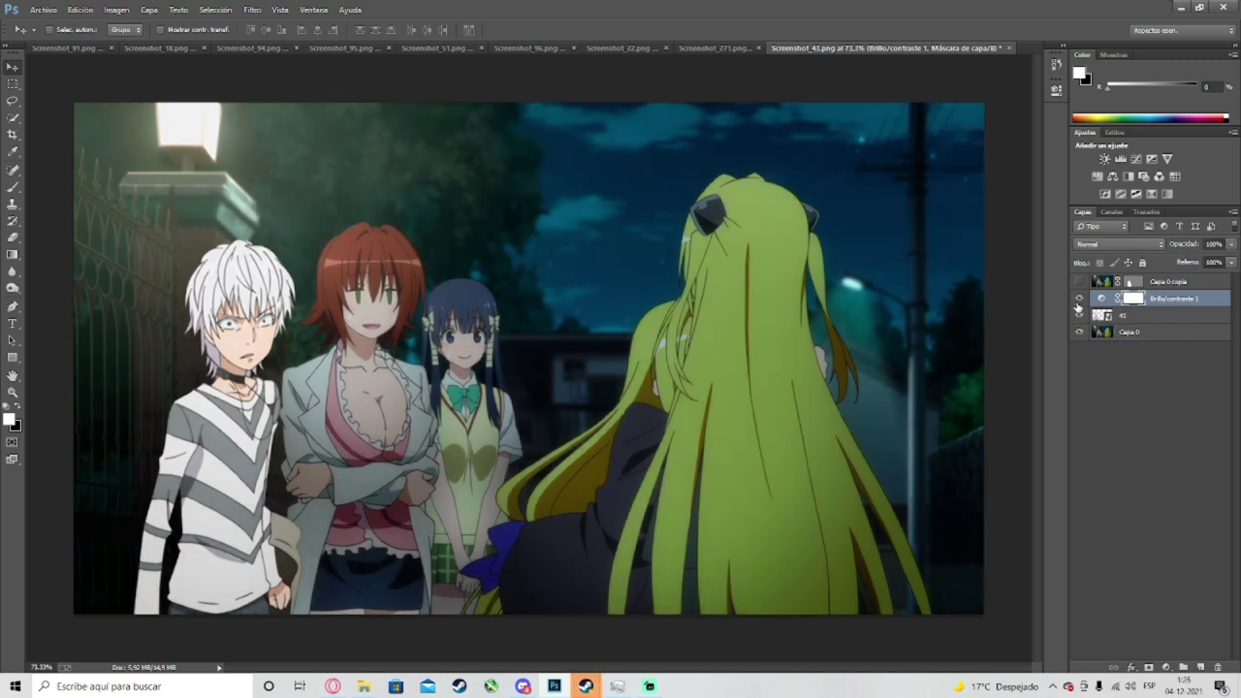
{"action": "left_click", "coordinate": [1078, 301]}
{"action": "left_click", "coordinate": [1079, 333]}
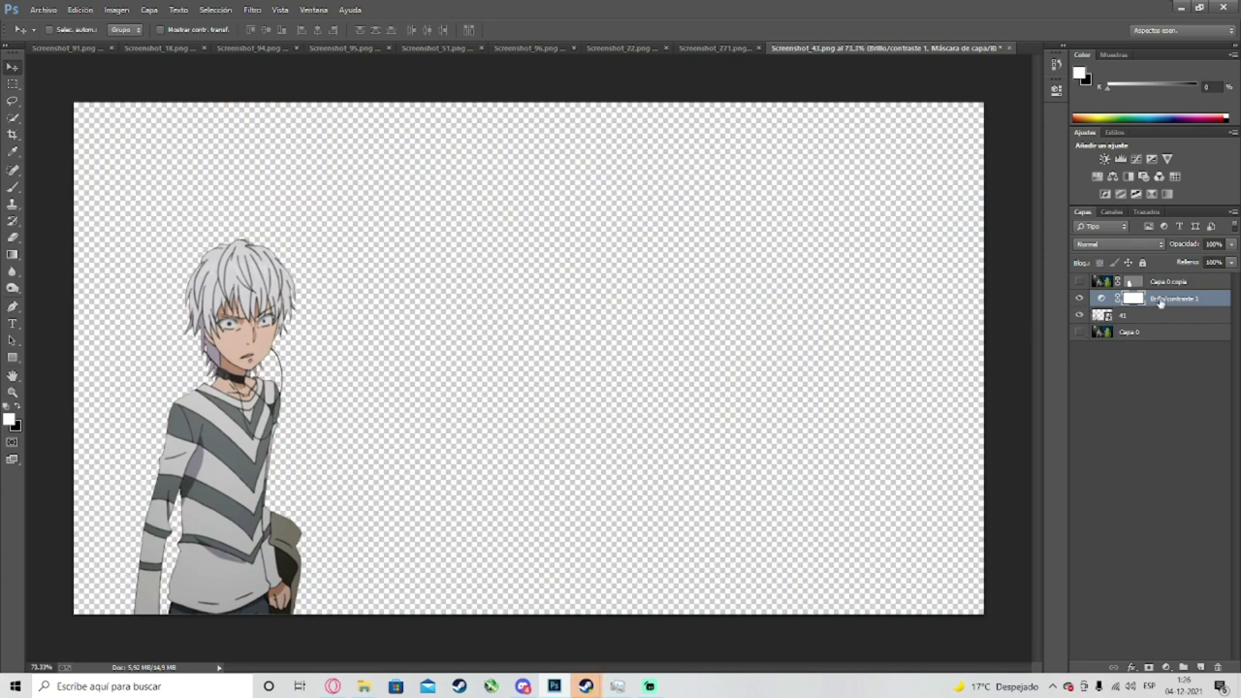
Step: Merge the brightness adjustment with layer 41, then show Capa 0 and Capa 0 copia again
{"action": "right_click", "coordinate": [1161, 303]}
{"action": "left_click", "coordinate": [1013, 538]}
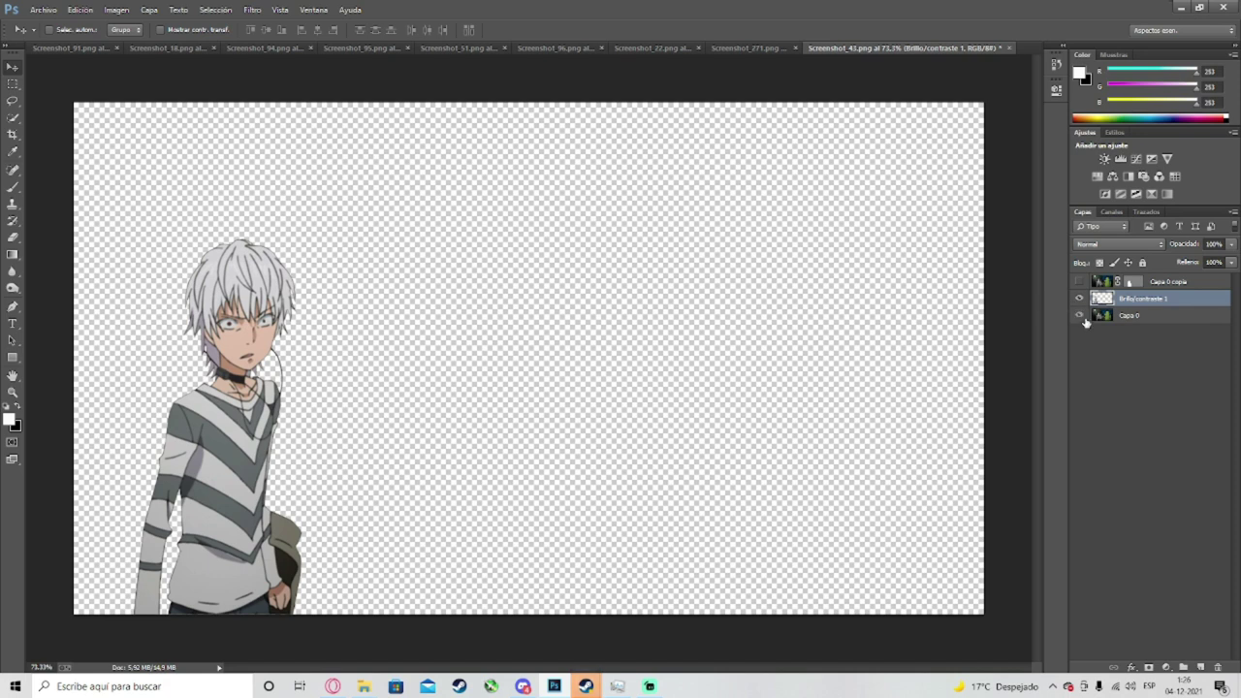
{"action": "left_click", "coordinate": [1083, 317]}
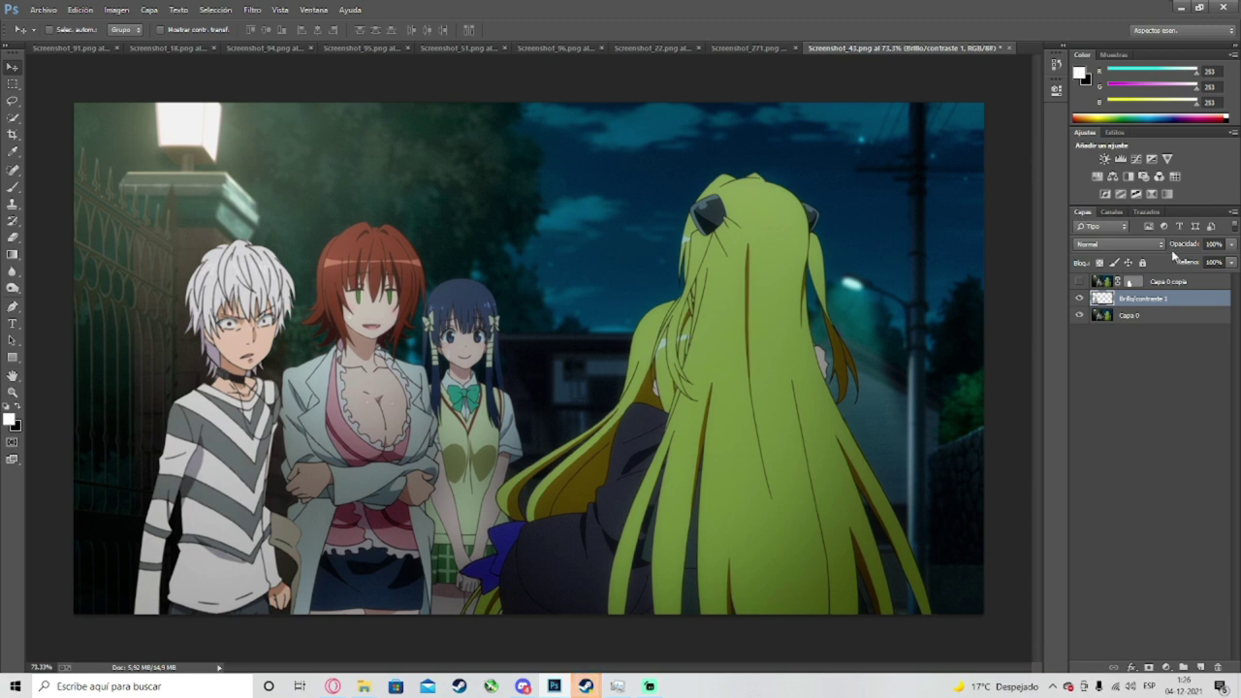
{"action": "left_click", "coordinate": [1080, 281]}
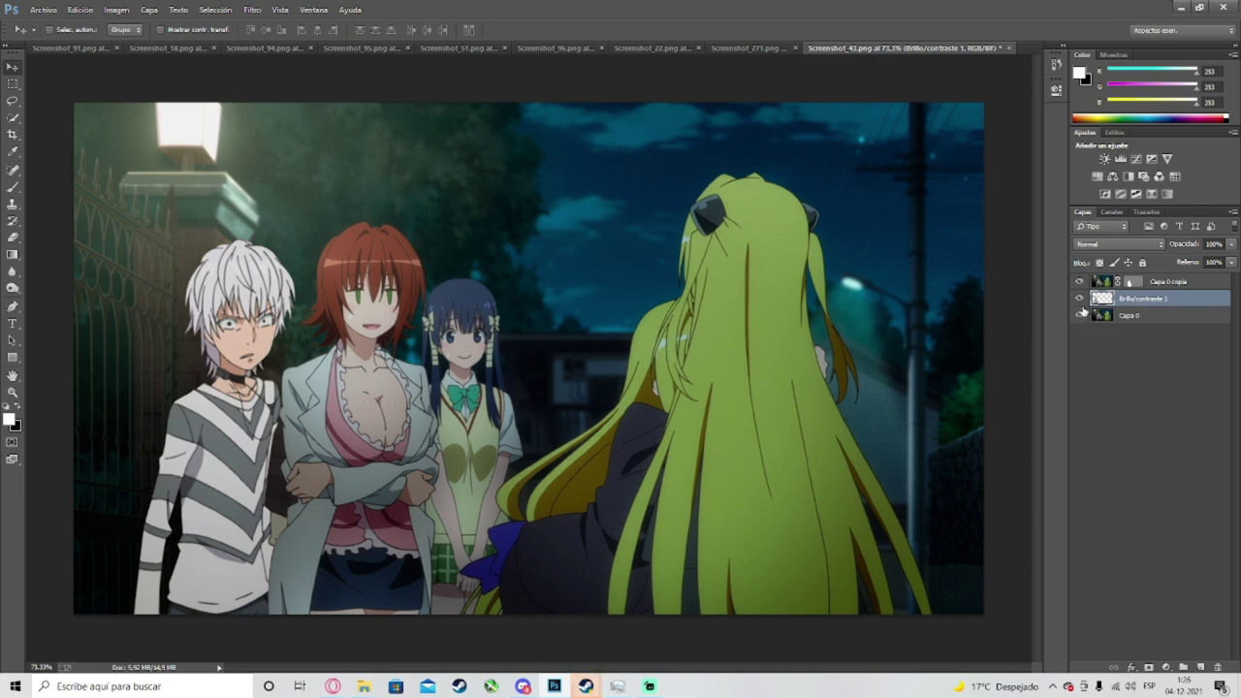
Step: Add a Color Balance adjustment shifting the isolated character's midtones toward blue and merge it into his layer
{"action": "left_click", "coordinate": [1080, 314]}
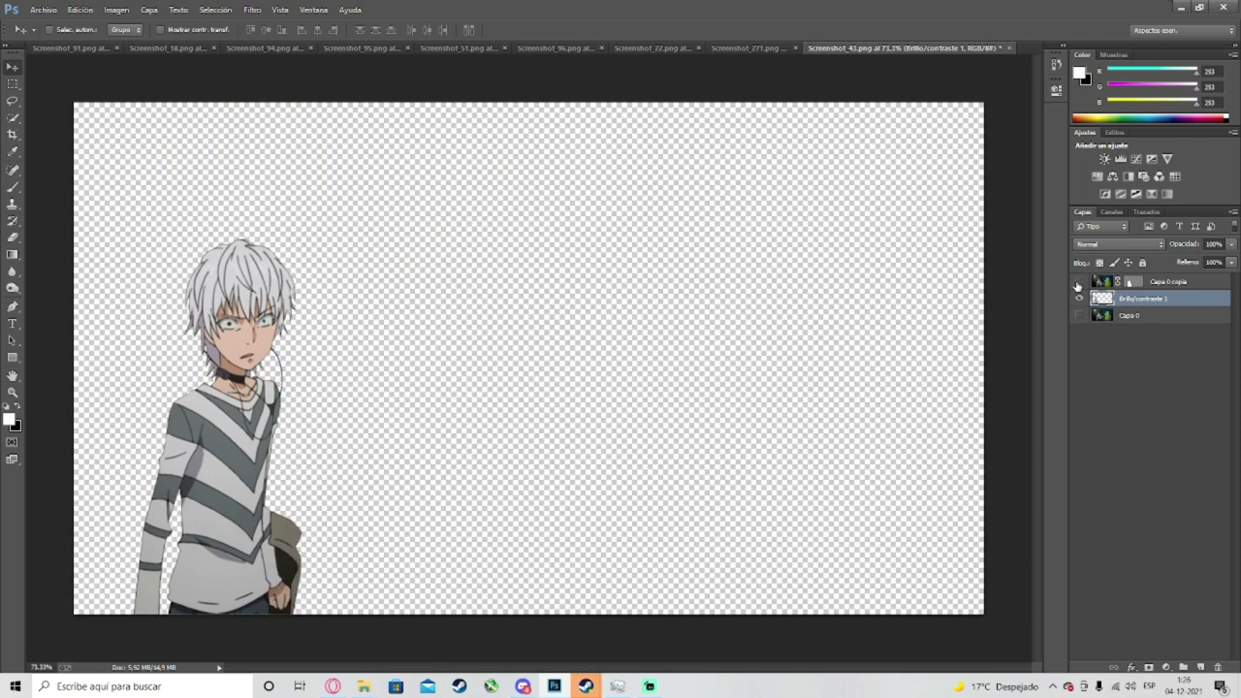
{"action": "left_click", "coordinate": [1113, 176]}
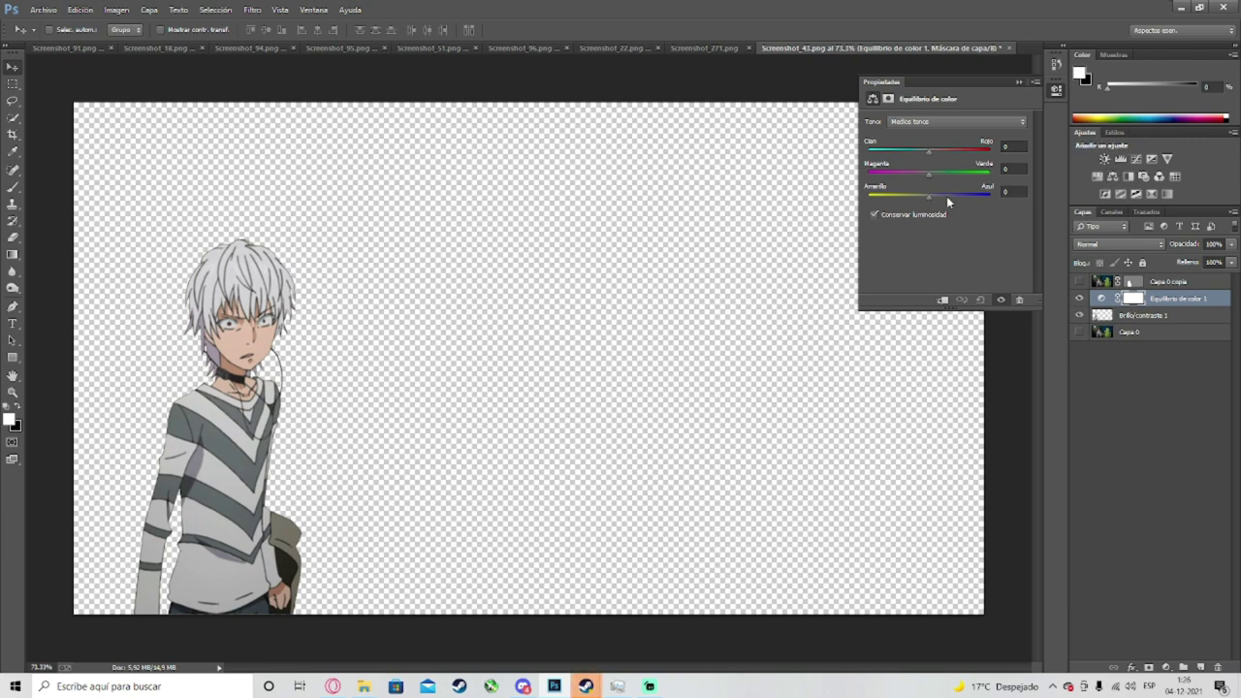
{"action": "mouse_move", "coordinate": [931, 197]}
{"action": "left_mouse_down"}
{"action": "mouse_move", "coordinate": [992, 200]}
{"action": "mouse_move", "coordinate": [902, 201]}
{"action": "mouse_move", "coordinate": [979, 217]}
{"action": "mouse_move", "coordinate": [948, 210]}
{"action": "left_mouse_up"}
{"action": "left_click", "coordinate": [1019, 81]}
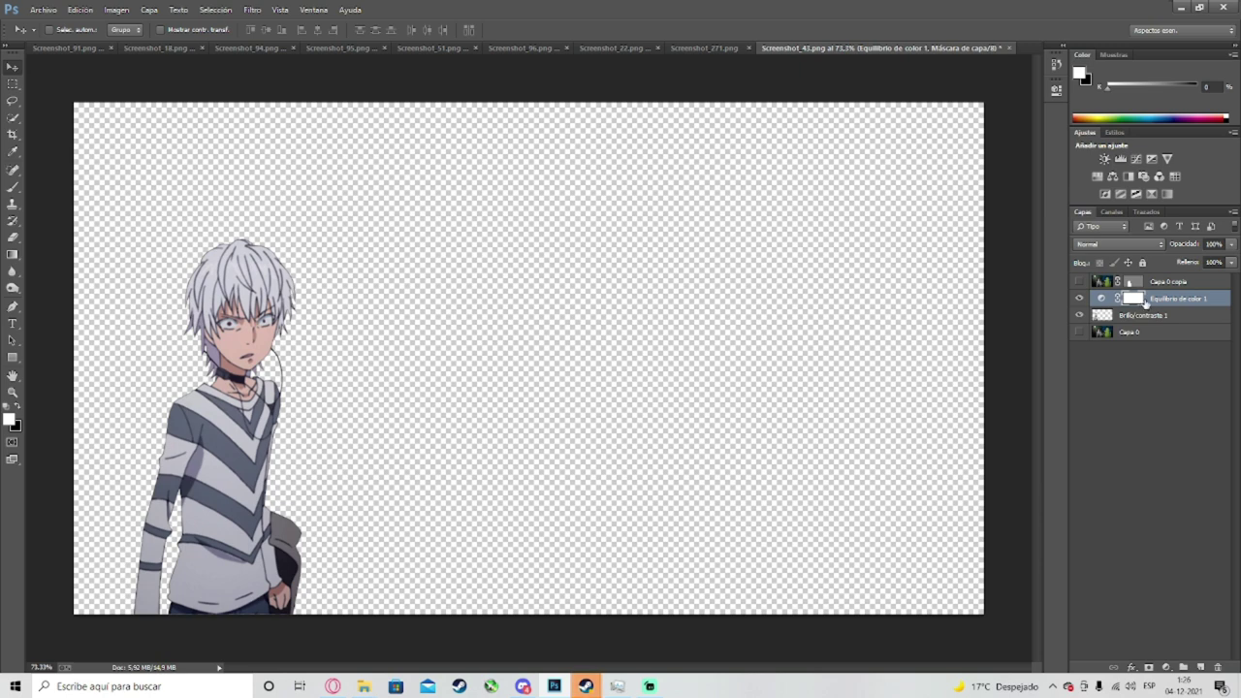
{"action": "right_click", "coordinate": [1147, 304]}
{"action": "left_click", "coordinate": [999, 527]}
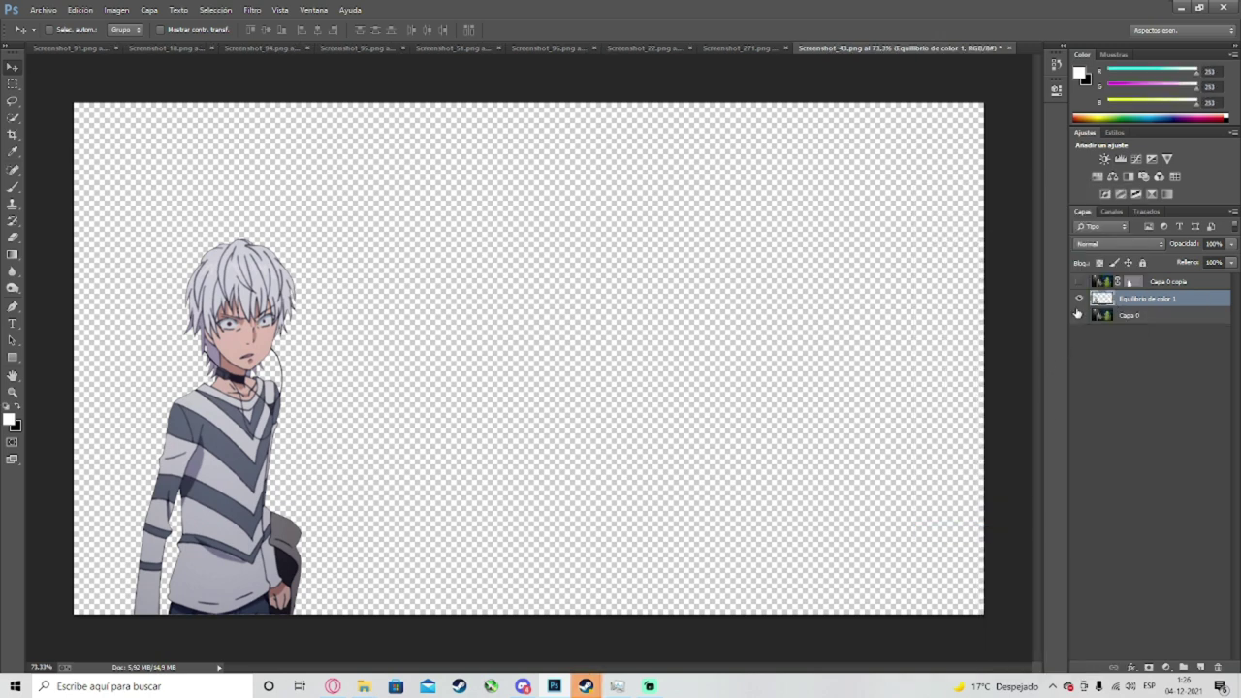
Step: Undo the Color Balance merge and delete the Color Balance adjustment above the character layer
{"action": "left_click", "coordinate": [1078, 315]}
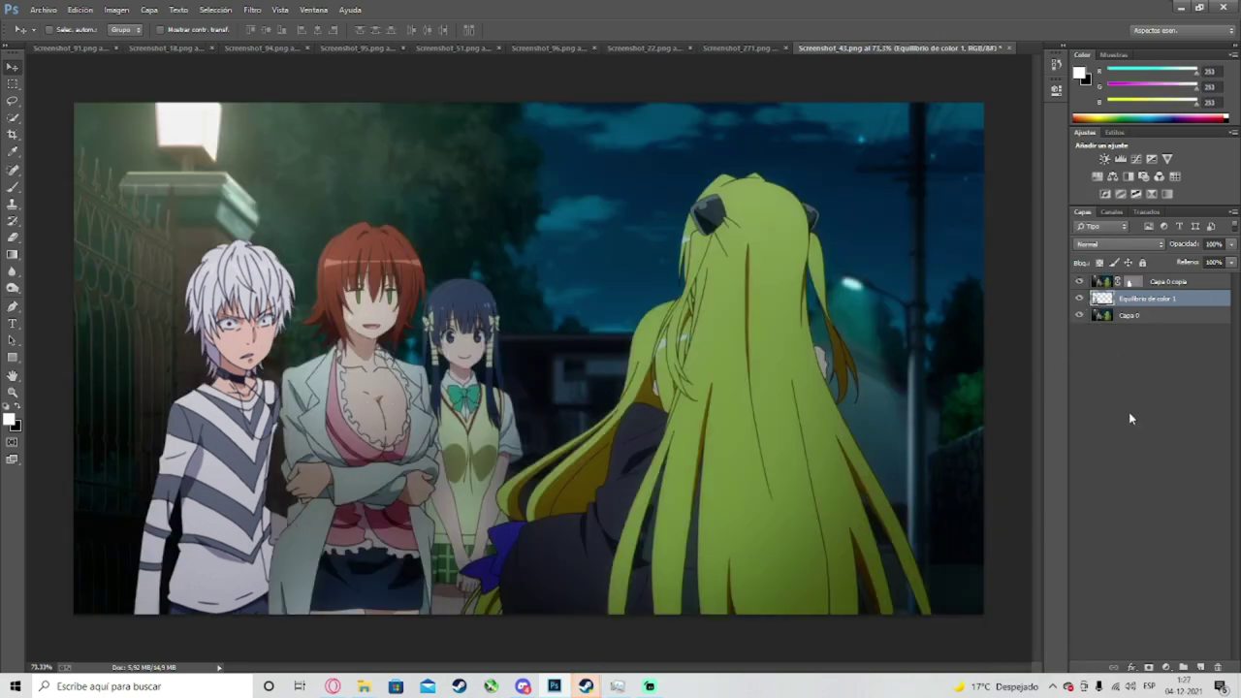
{"action": "key", "text": "ctrl+z"}
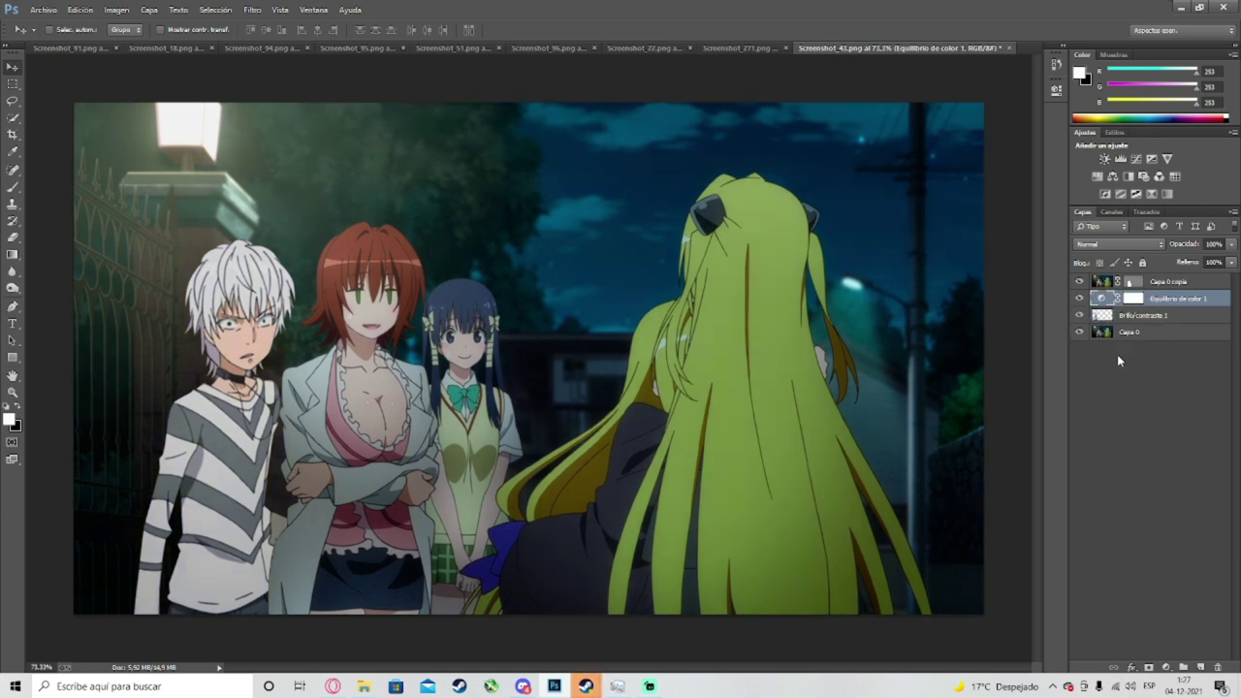
{"action": "left_click", "coordinate": [1217, 667]}
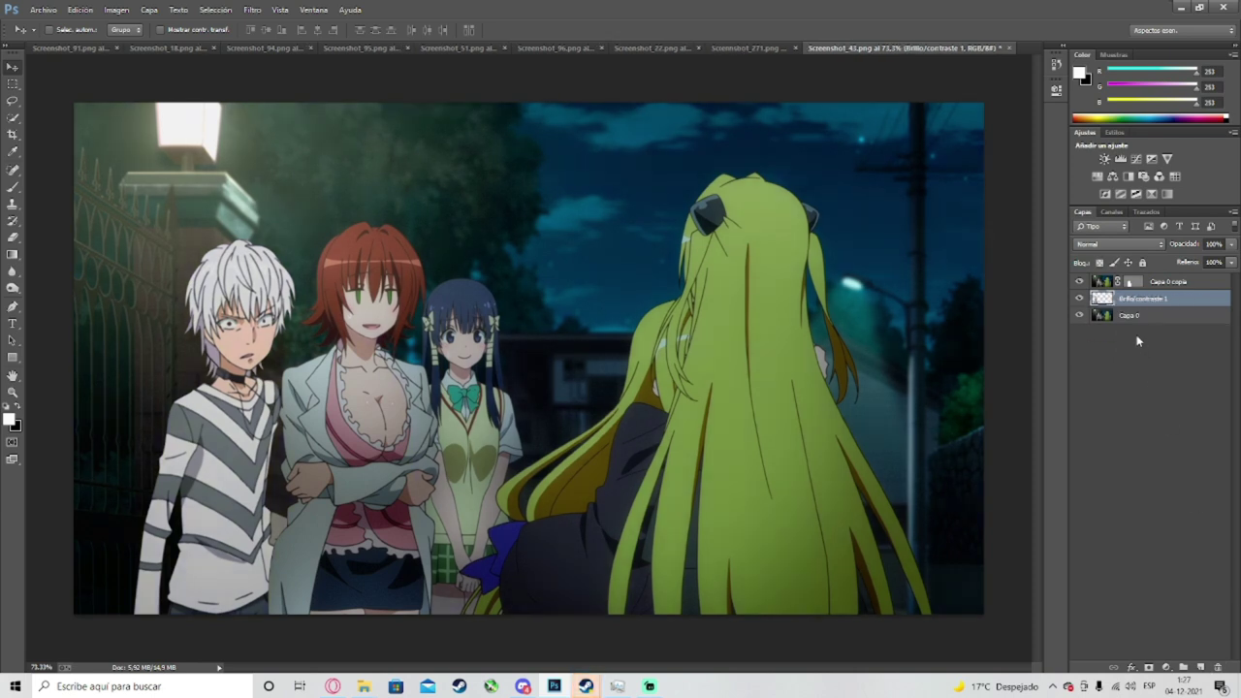
Step: Isolate the character, add a Color Balance adjustment with midtones at +14 toward blue, and merge it into his layer
{"action": "left_click", "coordinate": [1078, 315]}
{"action": "left_click", "coordinate": [1079, 281]}
{"action": "left_click", "coordinate": [1113, 177]}
{"action": "left_click_drag", "start_coordinate": [930, 196], "coordinate": [936, 193]}
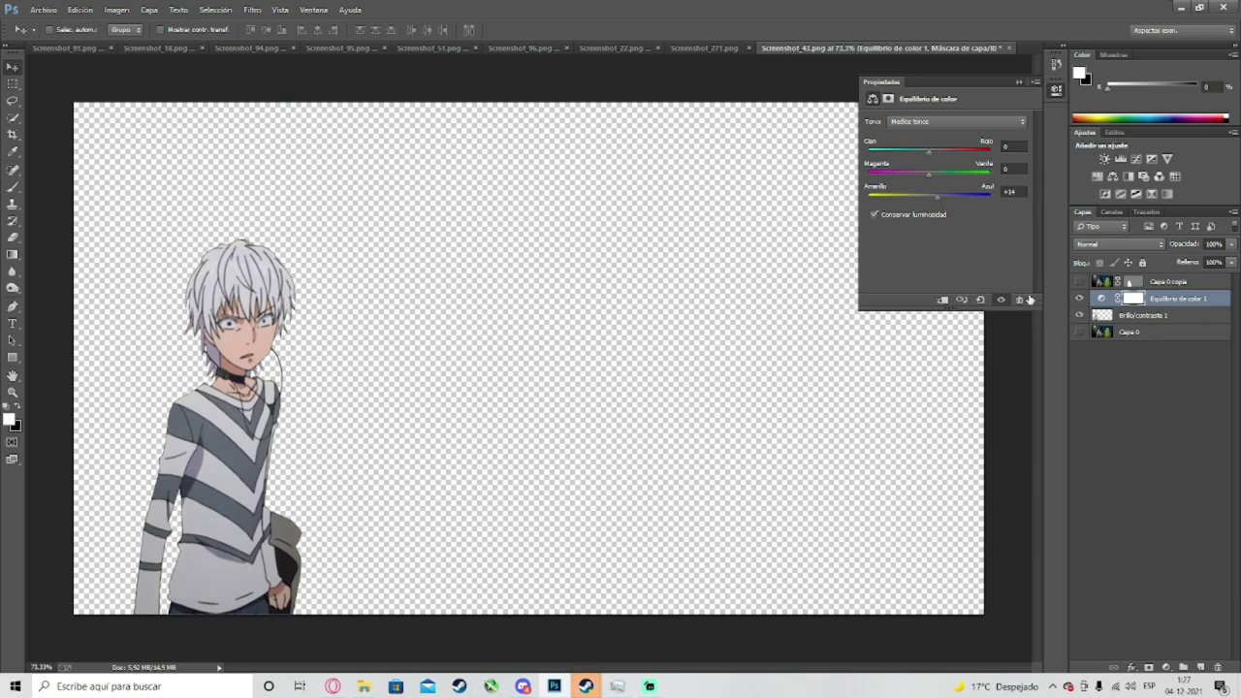
{"action": "right_click", "coordinate": [1124, 306]}
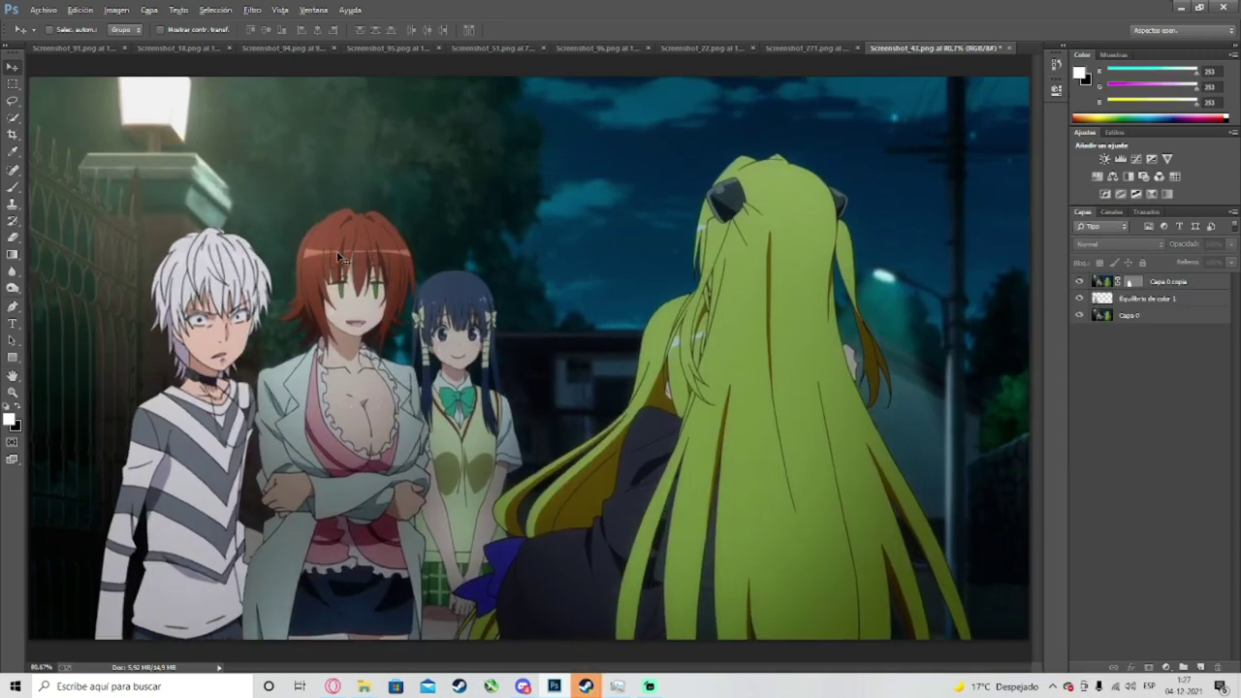
Step: Examine how well the white-haired character's colors match the night scene, up close and as a whole
{"action": "scroll", "coordinate": [340, 267], "scroll_direction": "up", "scroll_amount": 1}
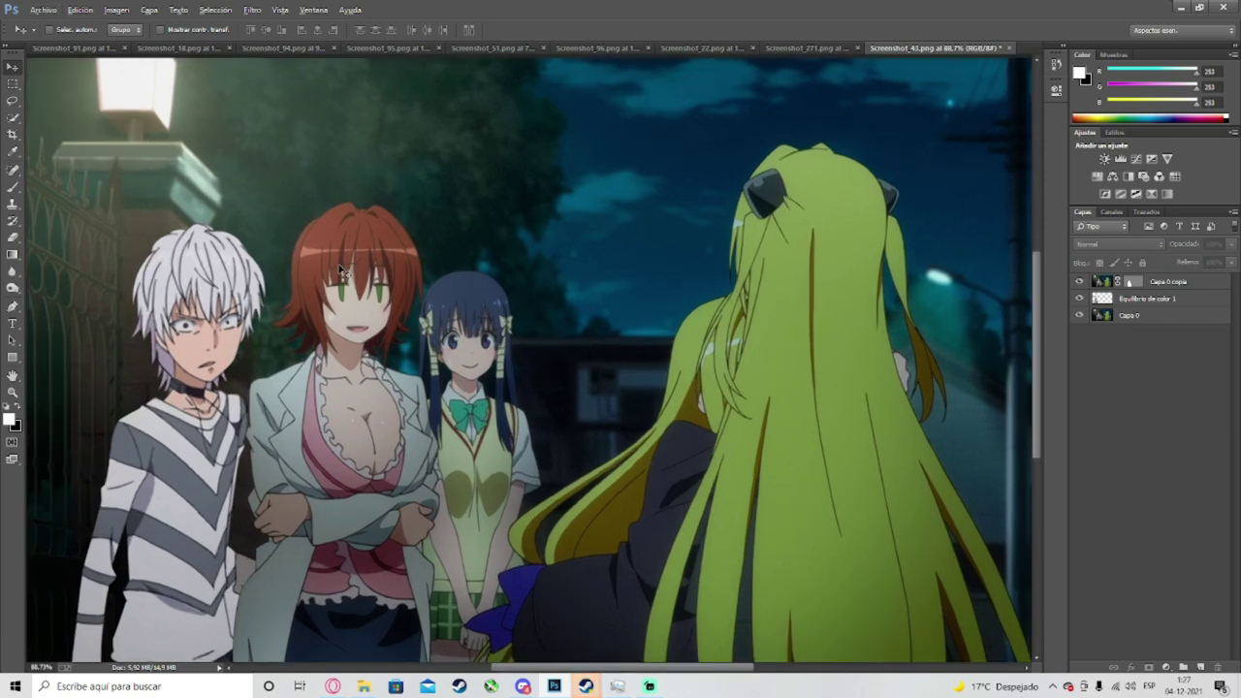
{"action": "scroll", "coordinate": [339, 270], "scroll_direction": "up", "scroll_amount": 4}
{"action": "scroll", "coordinate": [340, 270], "scroll_direction": "down", "scroll_amount": 6}
{"action": "scroll", "coordinate": [258, 340], "scroll_direction": "up", "scroll_amount": 1}
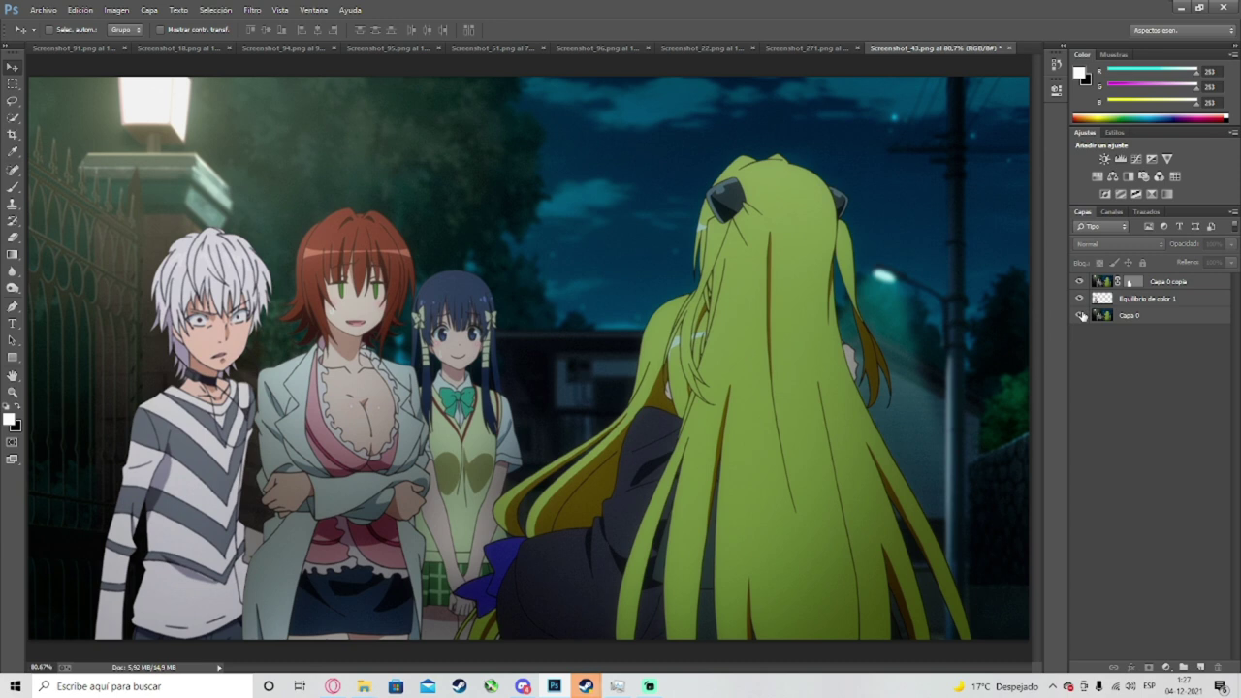
{"action": "scroll", "coordinate": [735, 299], "scroll_direction": "down", "scroll_amount": 2}
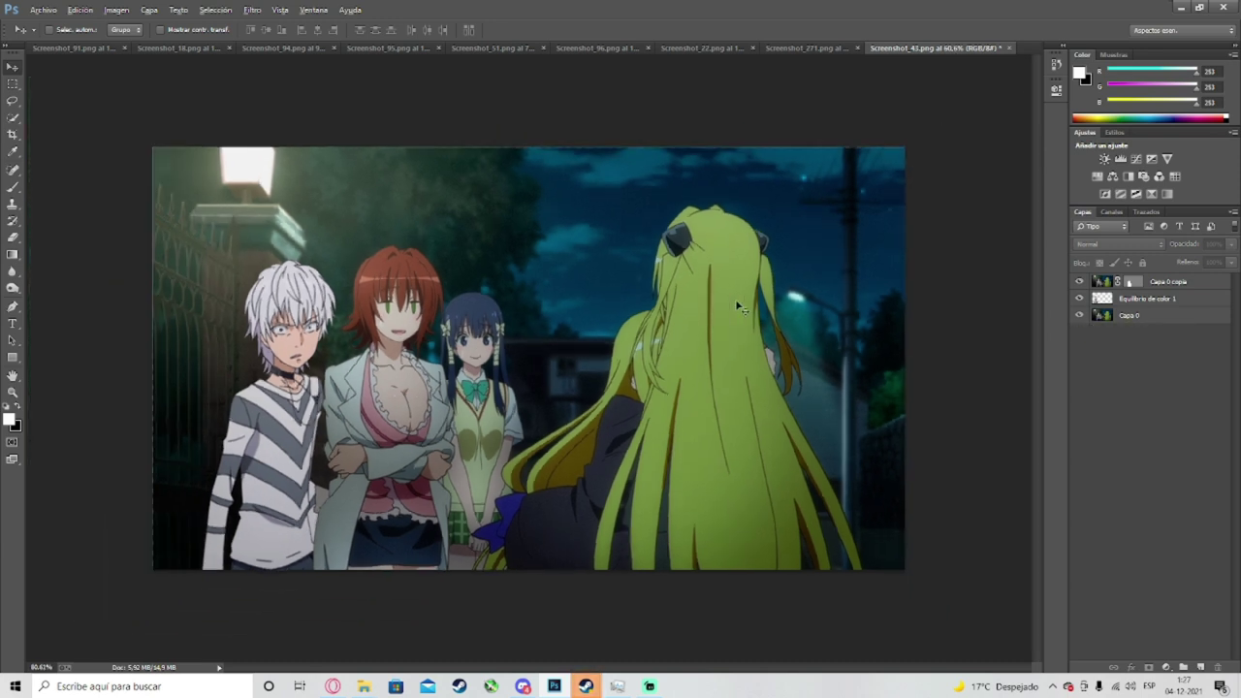
{"action": "scroll", "coordinate": [735, 298], "scroll_direction": "up", "scroll_amount": 1}
{"action": "key", "text": "alt"}
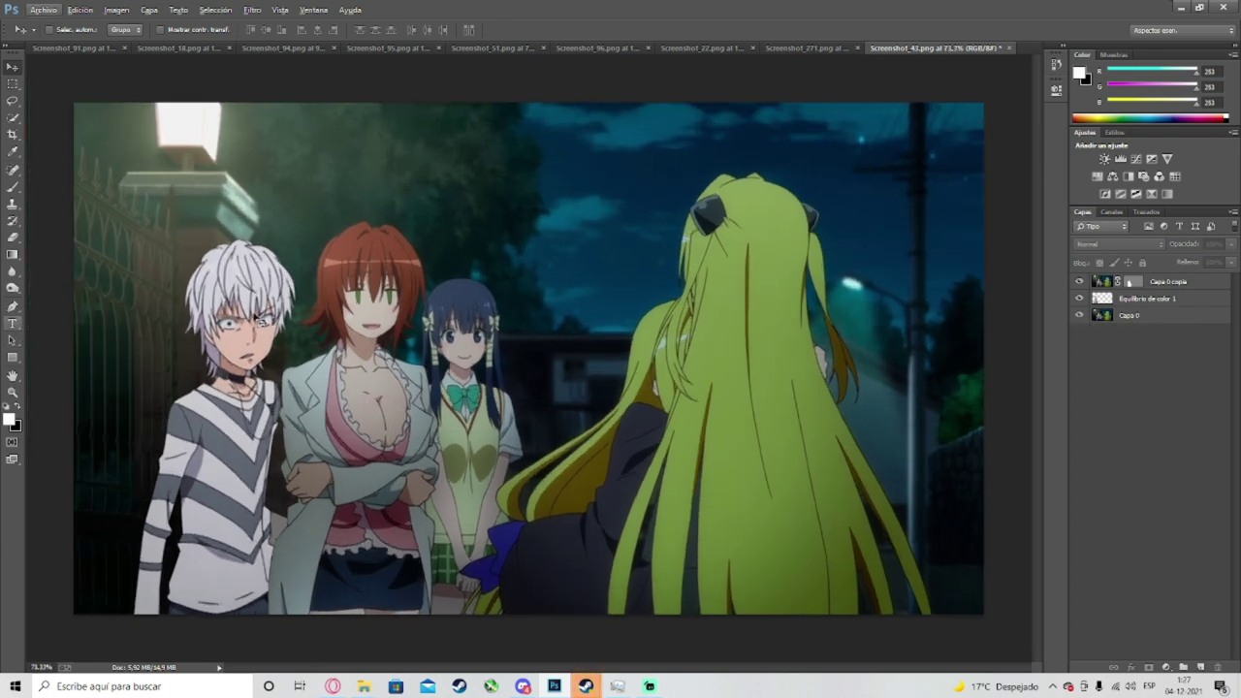
Step: Revert the merge of the +14 blue adjustment and delete that Color Balance layer
{"action": "key", "text": "ctrl+alt+z"}
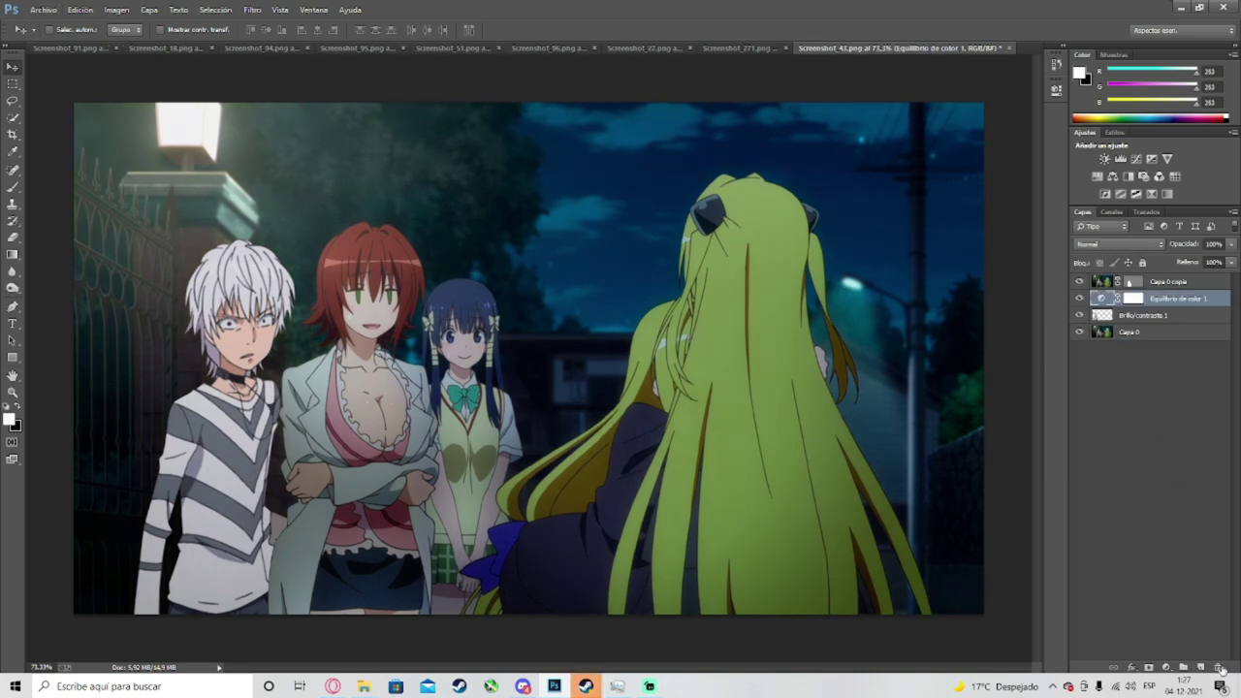
{"action": "left_click", "coordinate": [1217, 668]}
Step: Isolate the character, add a Color Balance adjustment with midtones about +6 toward blue, and merge it into his layer
{"action": "left_click", "coordinate": [1079, 316]}
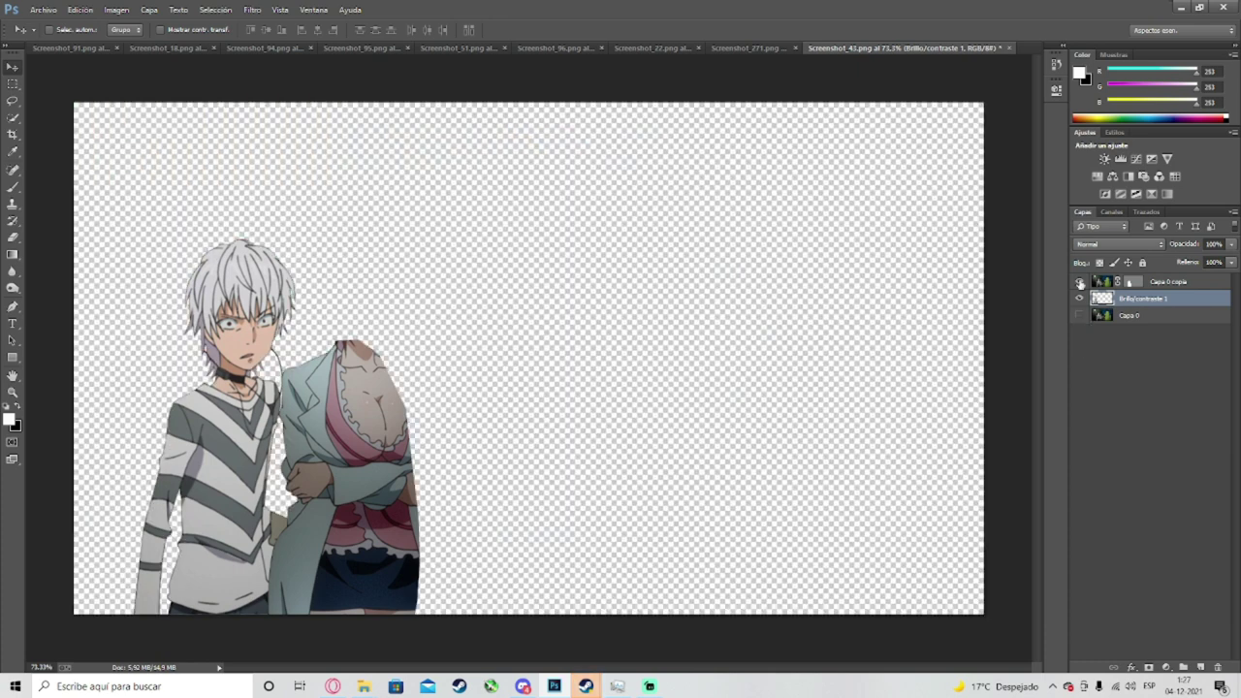
{"action": "left_click", "coordinate": [1079, 282]}
{"action": "left_click", "coordinate": [1112, 176]}
{"action": "left_click_drag", "start_coordinate": [927, 197], "coordinate": [928, 197]}
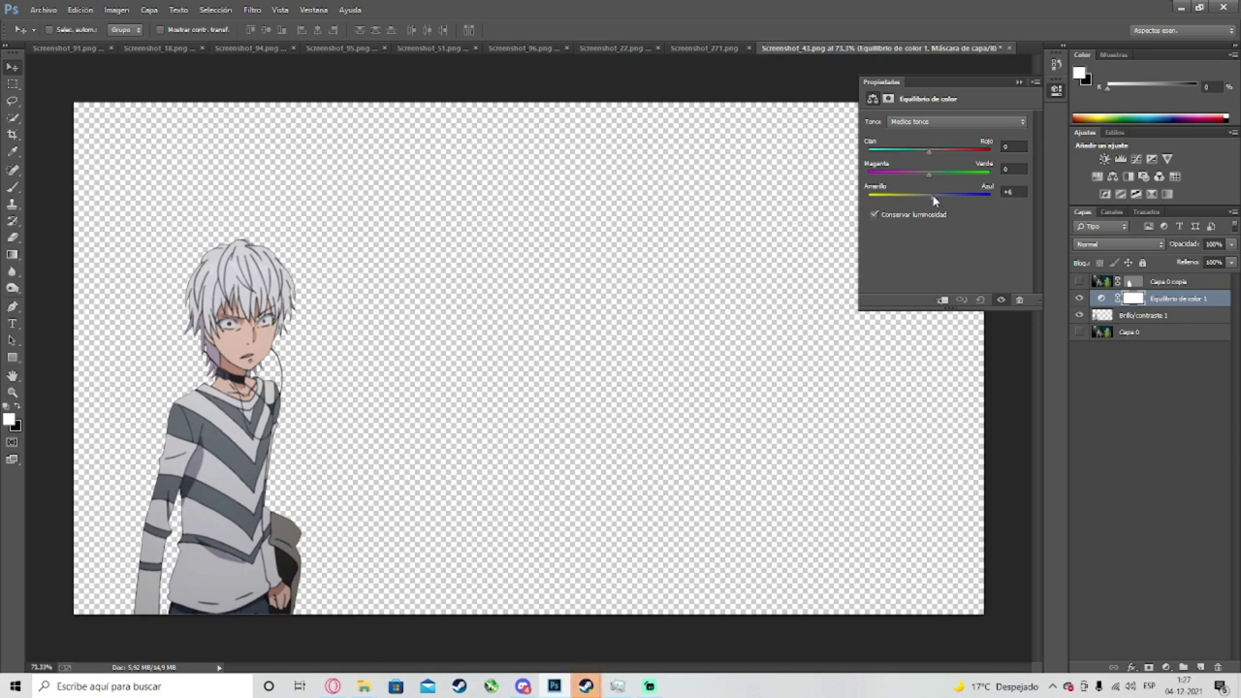
{"action": "left_click_drag", "start_coordinate": [930, 195], "coordinate": [932, 196]}
{"action": "left_click", "coordinate": [1020, 82]}
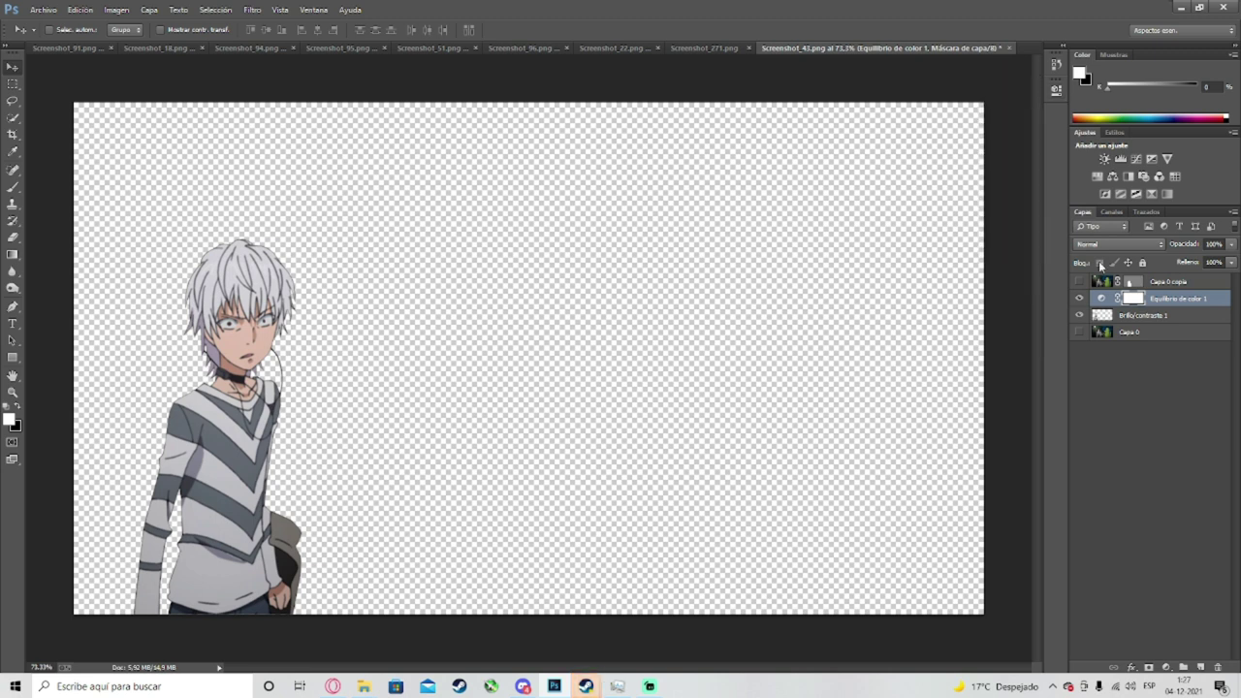
{"action": "right_click", "coordinate": [1155, 301]}
{"action": "left_click", "coordinate": [1010, 533]}
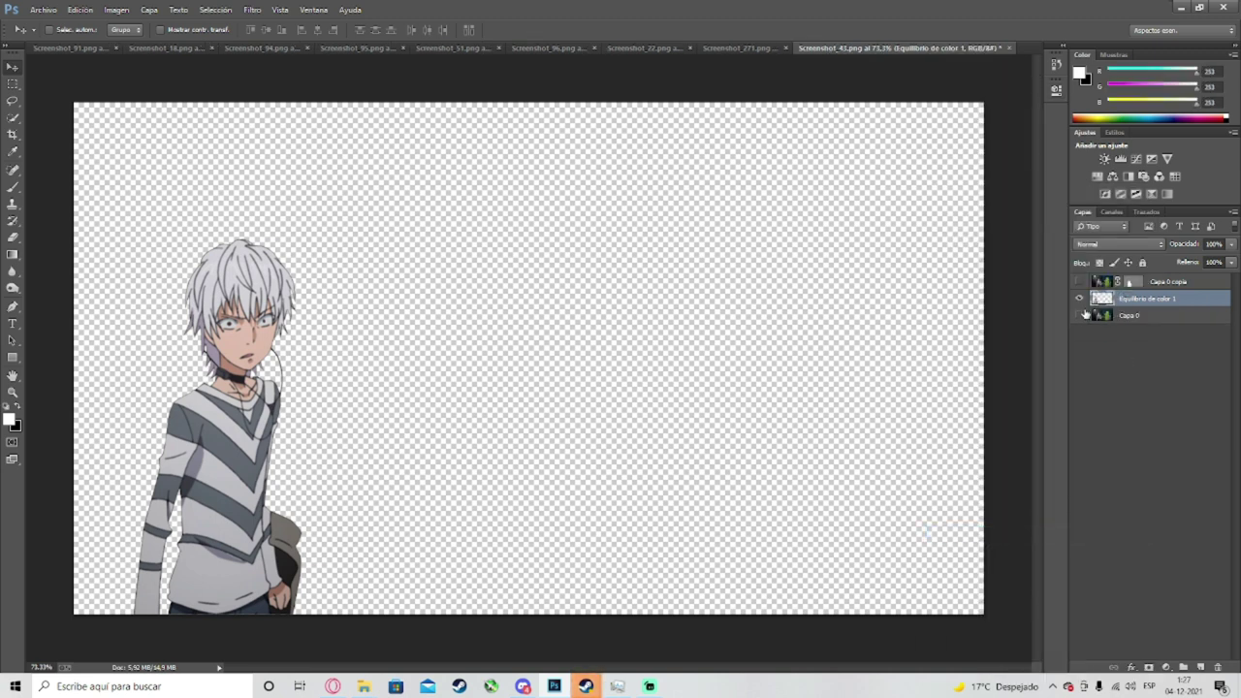
Step: Show Capa 0 and Capa 0 copia again and check the character against the scene
{"action": "left_click", "coordinate": [1080, 315]}
{"action": "left_click", "coordinate": [1080, 282]}
{"action": "key", "text": "ctrl+s"}
{"action": "scroll", "coordinate": [598, 432], "scroll_direction": "down", "scroll_amount": 2}
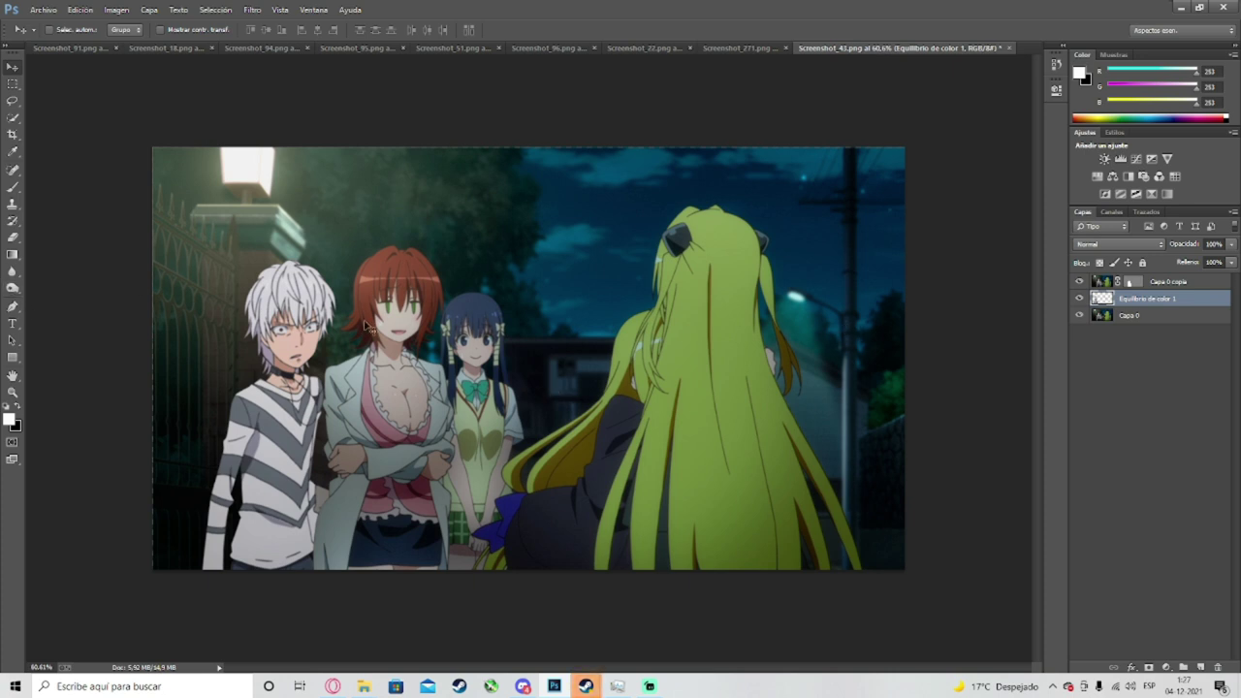
{"action": "scroll", "coordinate": [281, 349], "scroll_direction": "up", "scroll_amount": 4}
{"action": "scroll", "coordinate": [282, 345], "scroll_direction": "left", "scroll_amount": 1}
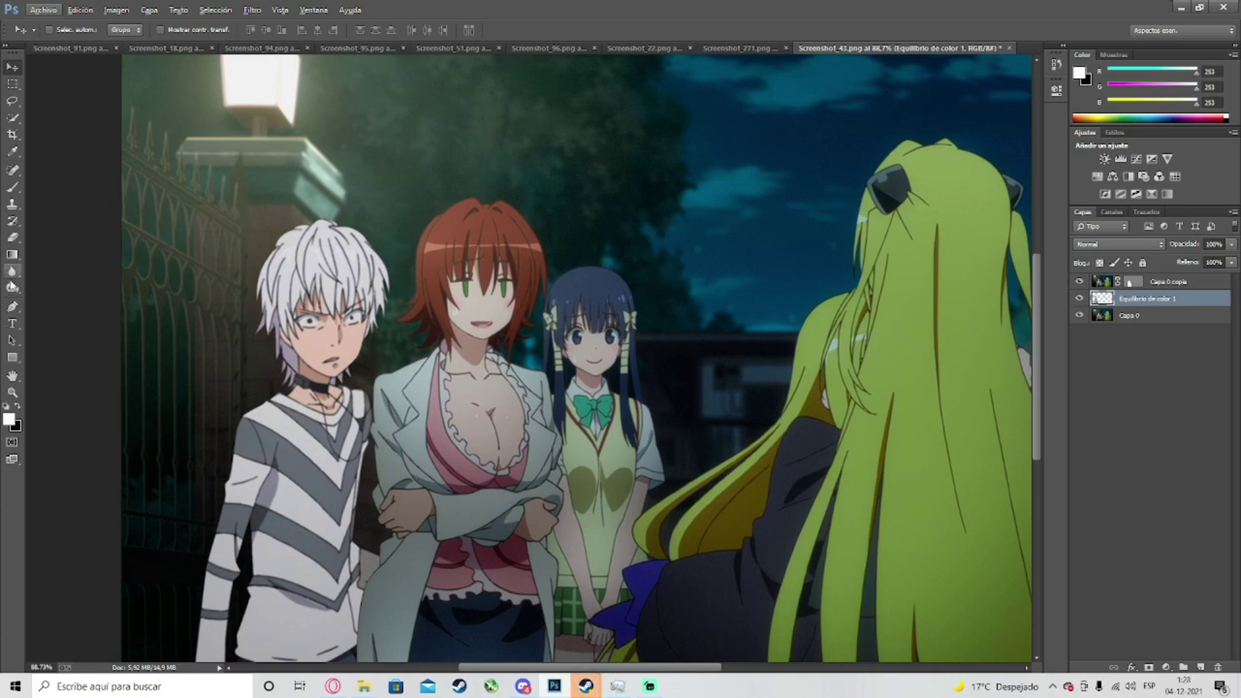
Step: Try darkening the character's striped shirt with the Burn tool at 50% exposure on midtones, and undo the stroke
{"action": "left_click_drag", "start_coordinate": [13, 288], "coordinate": [39, 312]}
{"action": "left_click", "coordinate": [89, 287]}
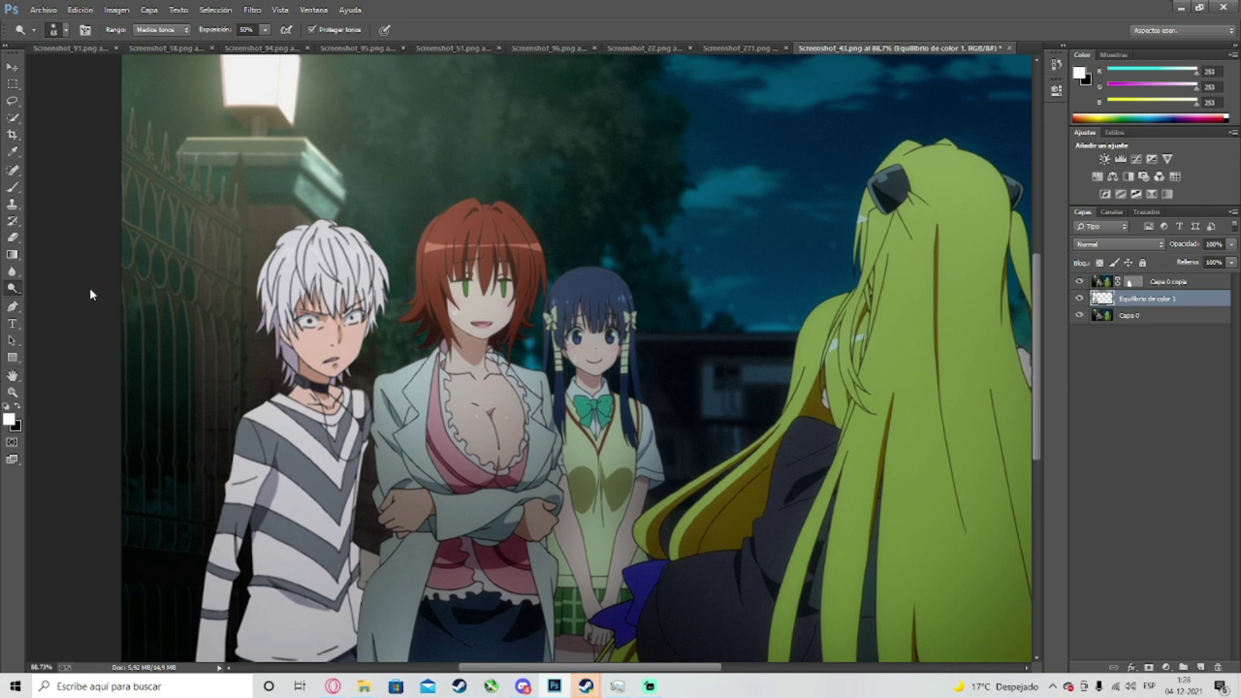
{"action": "left_click_drag", "start_coordinate": [14, 289], "coordinate": [51, 312]}
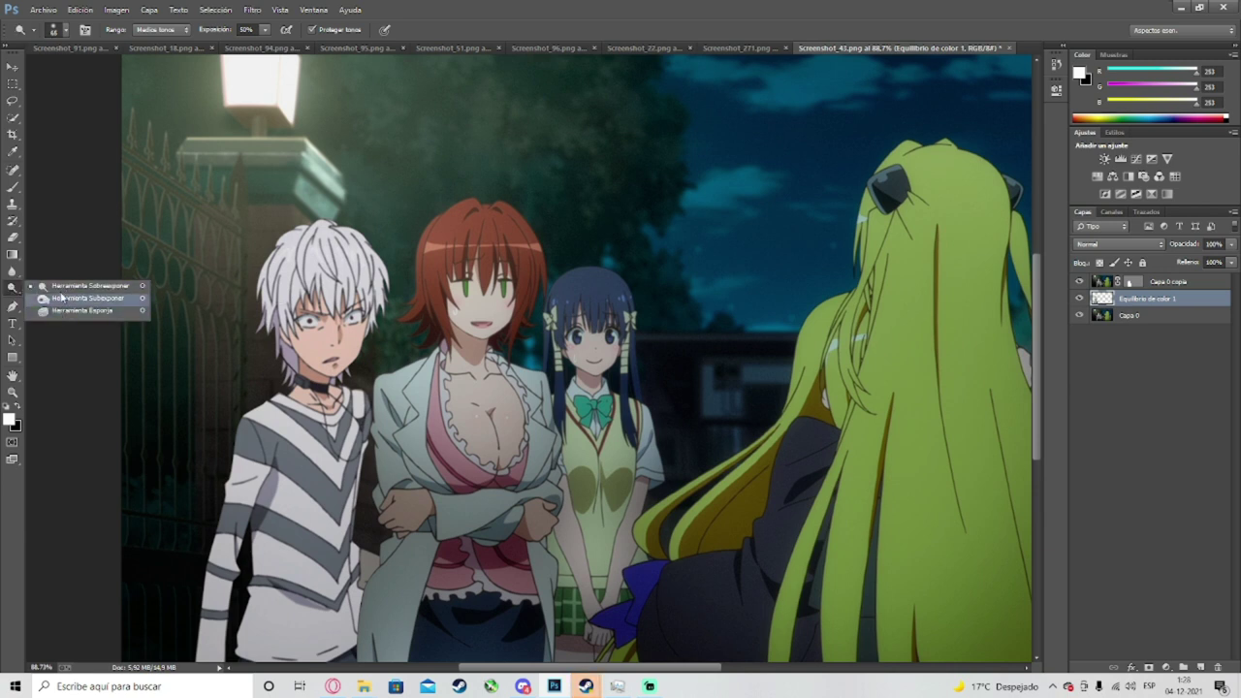
{"action": "left_click", "coordinate": [13, 272]}
{"action": "left_click", "coordinate": [13, 288]}
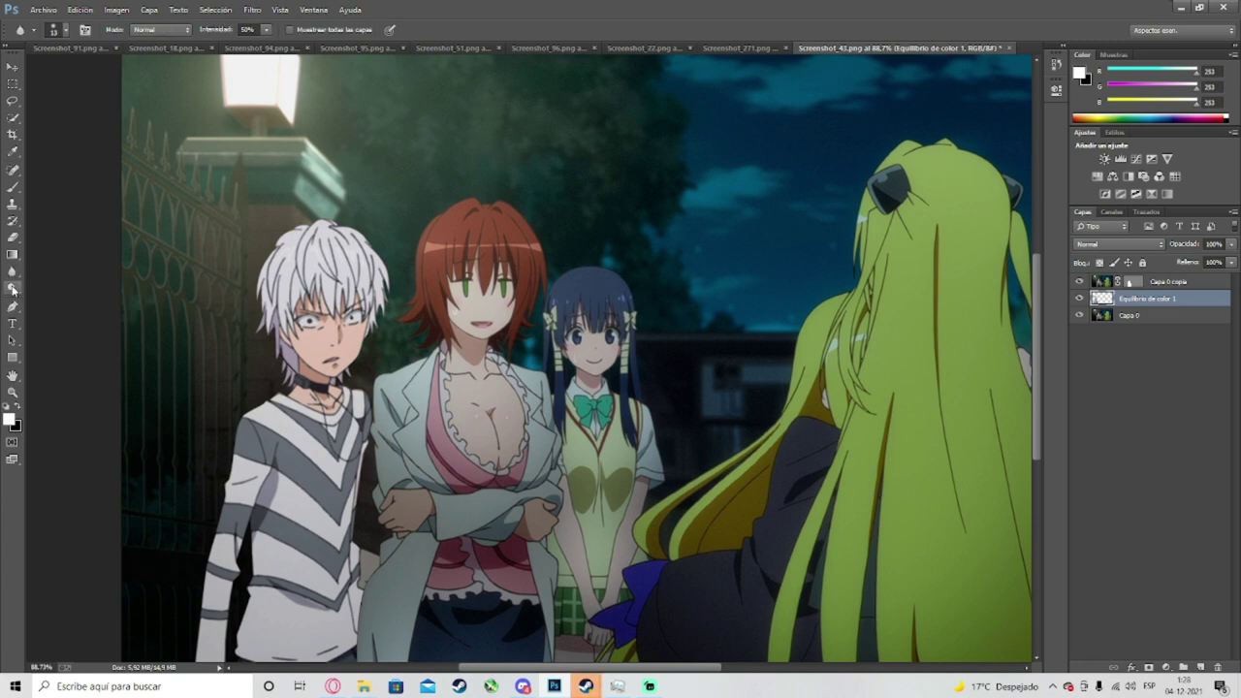
{"action": "mouse_move", "coordinate": [13, 291]}
{"action": "left_mouse_down"}
{"action": "mouse_move", "coordinate": [39, 312]}
{"action": "mouse_move", "coordinate": [82, 291]}
{"action": "mouse_move", "coordinate": [17, 294]}
{"action": "mouse_move", "coordinate": [62, 293]}
{"action": "mouse_move", "coordinate": [77, 308]}
{"action": "left_mouse_up"}
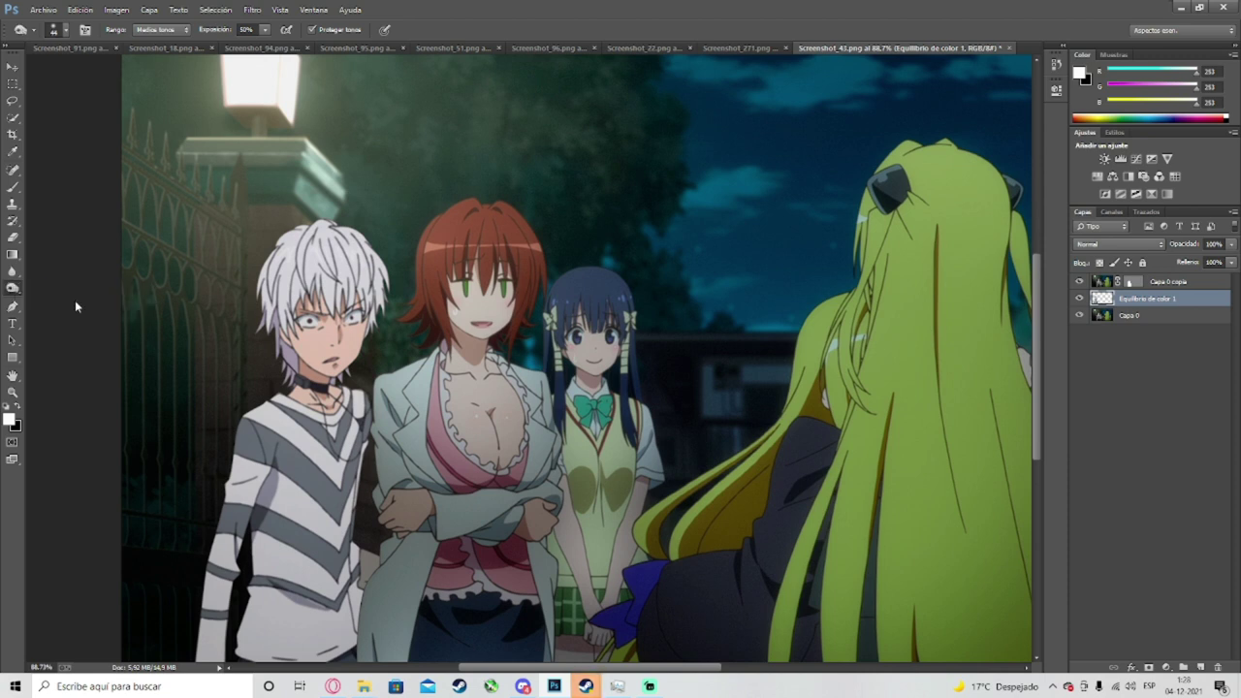
{"action": "left_click_drag", "start_coordinate": [351, 436], "coordinate": [238, 507]}
{"action": "key", "text": "ctrl+z"}
Step: Try brightening the character's hair and shoulder with the Dodge tool on midtones, and adjust its soft brush size
{"action": "left_click_drag", "start_coordinate": [8, 291], "coordinate": [6, 283]}
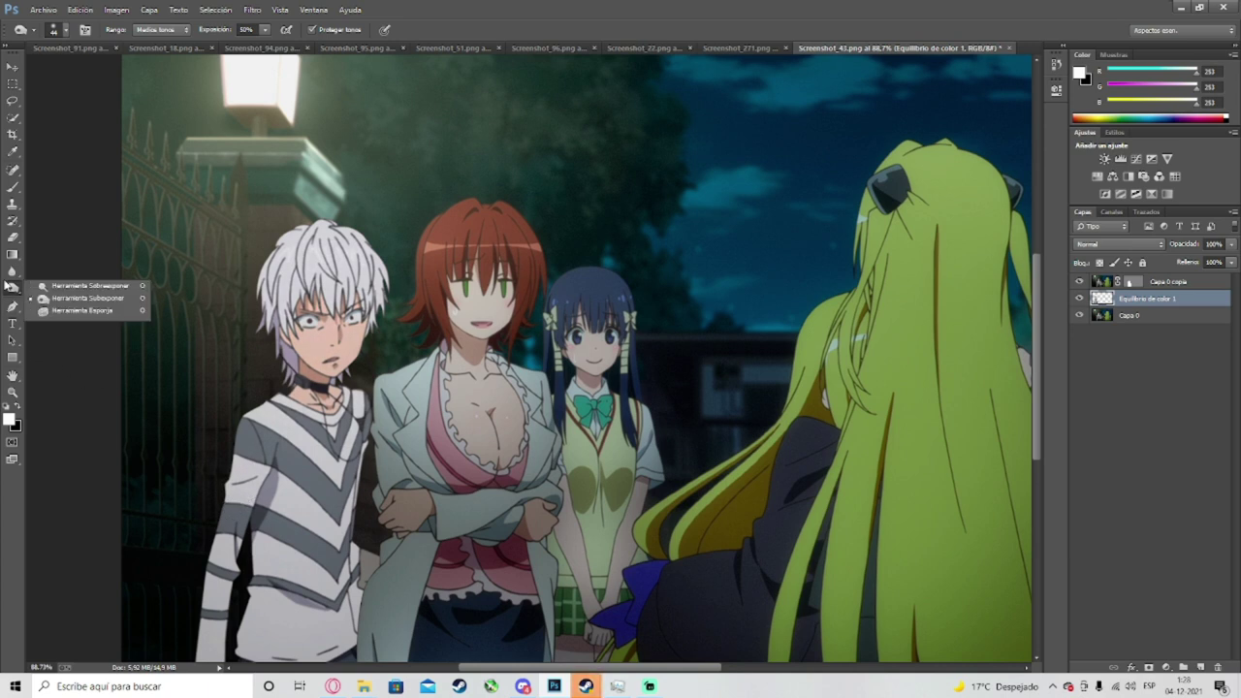
{"action": "left_click", "coordinate": [58, 286]}
{"action": "mouse_move", "coordinate": [285, 301]}
{"action": "left_mouse_down"}
{"action": "mouse_move", "coordinate": [362, 270]}
{"action": "mouse_move", "coordinate": [385, 286]}
{"action": "mouse_move", "coordinate": [388, 264]}
{"action": "mouse_move", "coordinate": [284, 293]}
{"action": "mouse_move", "coordinate": [266, 372]}
{"action": "mouse_move", "coordinate": [355, 364]}
{"action": "mouse_move", "coordinate": [233, 426]}
{"action": "left_mouse_up"}
{"action": "scroll", "coordinate": [270, 377], "scroll_direction": "up", "scroll_amount": 4}
{"action": "right_click", "coordinate": [269, 378]}
{"action": "left_click_drag", "start_coordinate": [360, 410], "coordinate": [367, 413]}
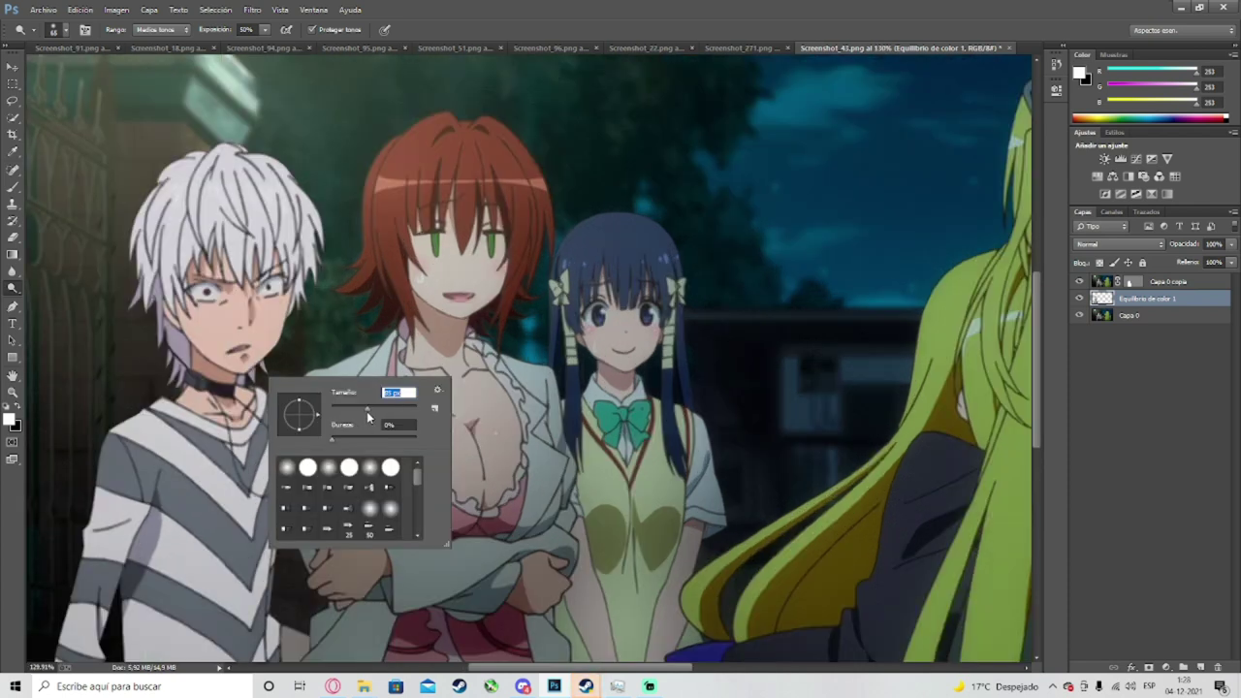
{"action": "left_click", "coordinate": [215, 326]}
Step: Try dodging the character from his hair down to his sleeve, and undo the brightening
{"action": "scroll", "coordinate": [206, 328], "scroll_direction": "down", "scroll_amount": 5}
{"action": "scroll", "coordinate": [199, 341], "scroll_direction": "up", "scroll_amount": 3}
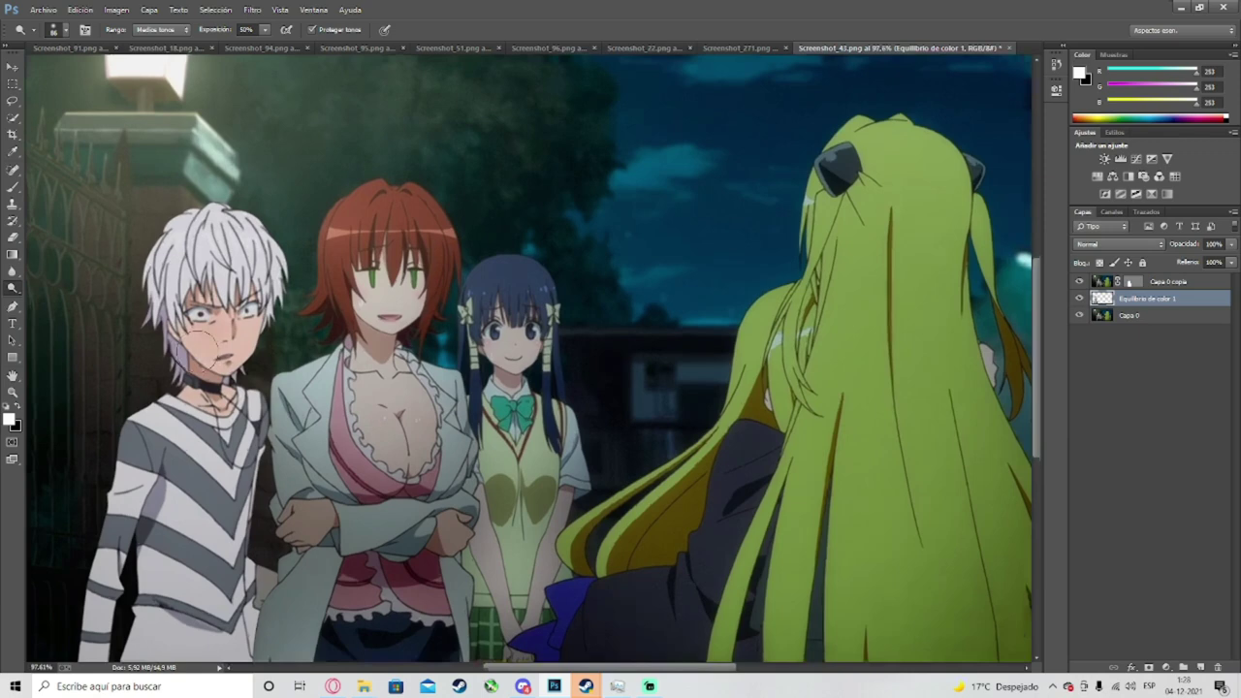
{"action": "scroll", "coordinate": [233, 349], "scroll_direction": "down", "scroll_amount": 3}
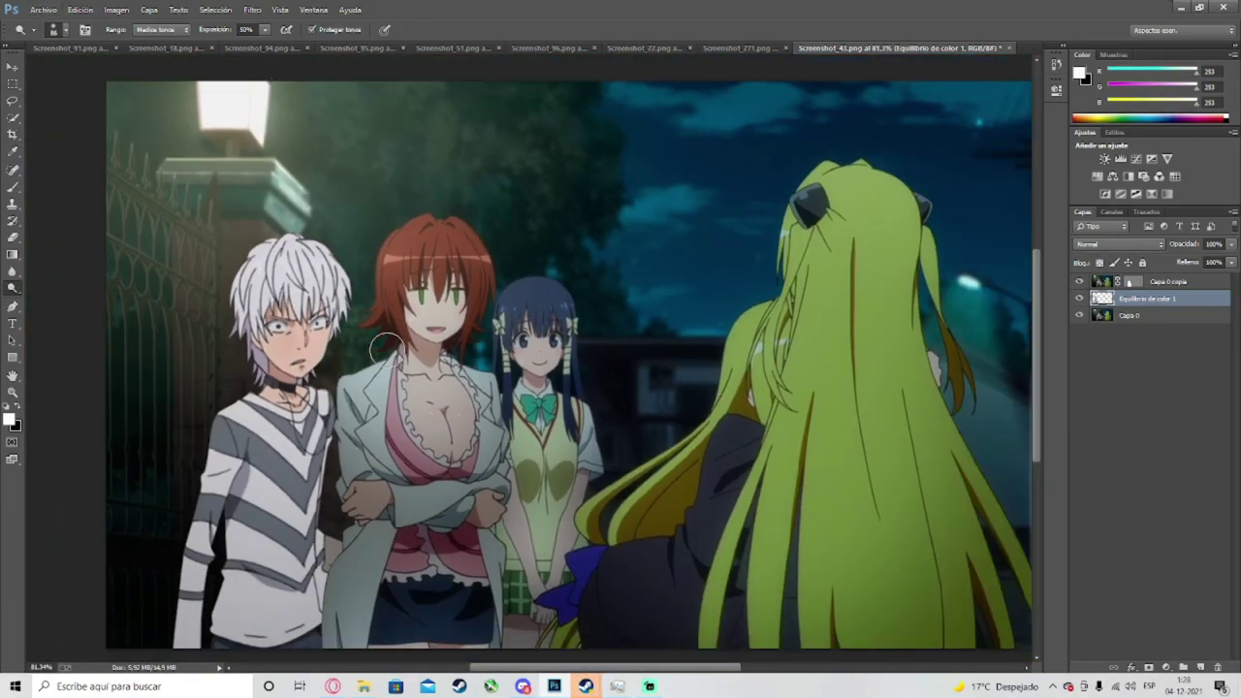
{"action": "mouse_move", "coordinate": [319, 266]}
{"action": "left_mouse_down"}
{"action": "mouse_move", "coordinate": [329, 249]}
{"action": "mouse_move", "coordinate": [333, 276]}
{"action": "mouse_move", "coordinate": [277, 313]}
{"action": "mouse_move", "coordinate": [341, 291]}
{"action": "mouse_move", "coordinate": [369, 325]}
{"action": "mouse_move", "coordinate": [176, 609]}
{"action": "left_mouse_up"}
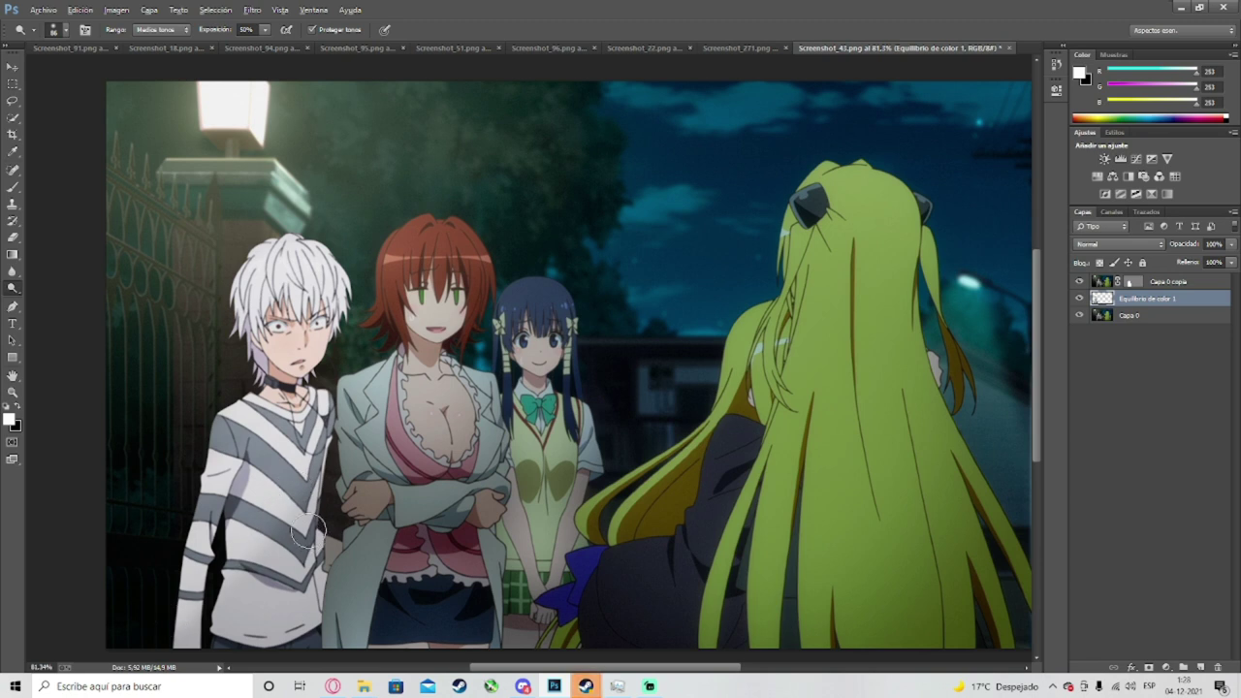
{"action": "key", "text": "ctrl+z"}
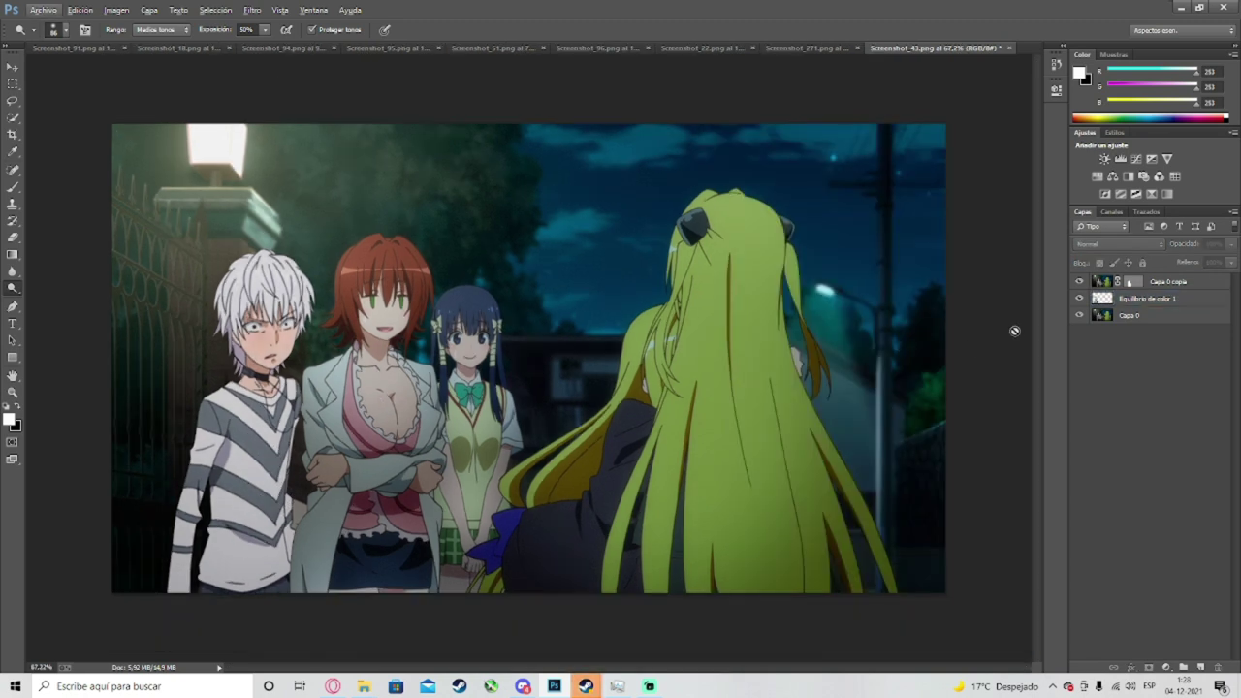
Step: Isolate the character by hiding Capa 0 and Capa 0 copia, and add a Brightness/Contrast adjustment with brightness 20
{"action": "left_click", "coordinate": [1080, 316]}
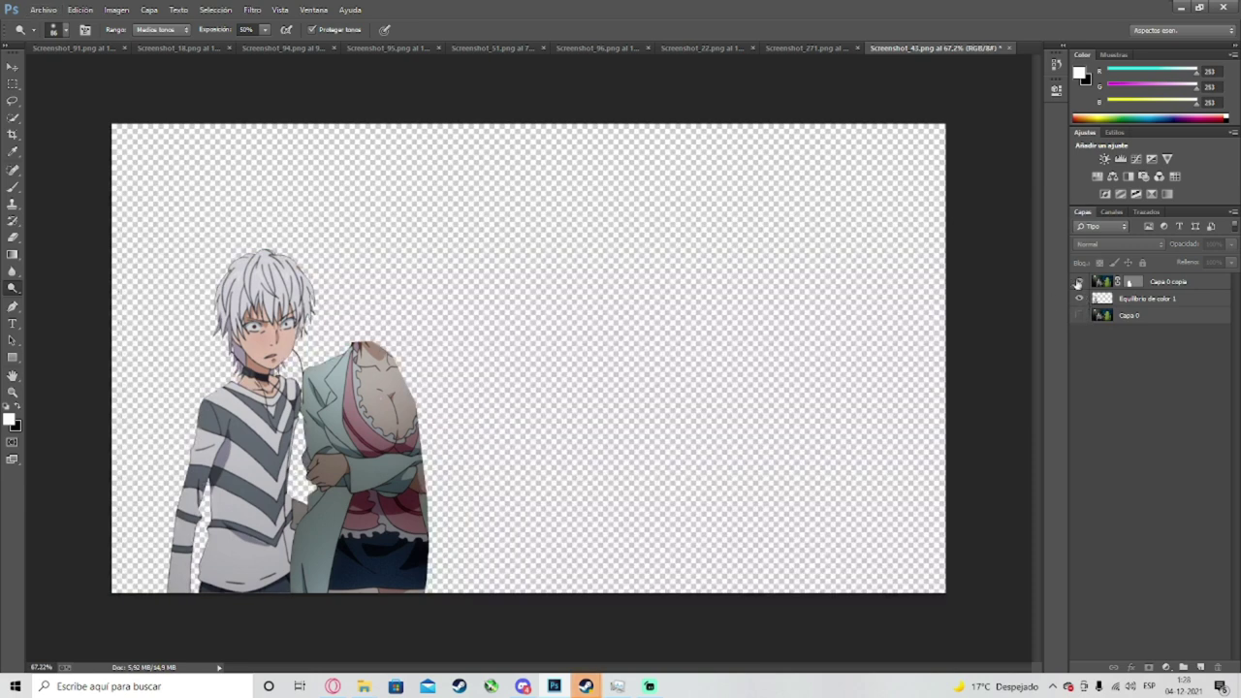
{"action": "left_click", "coordinate": [1104, 158]}
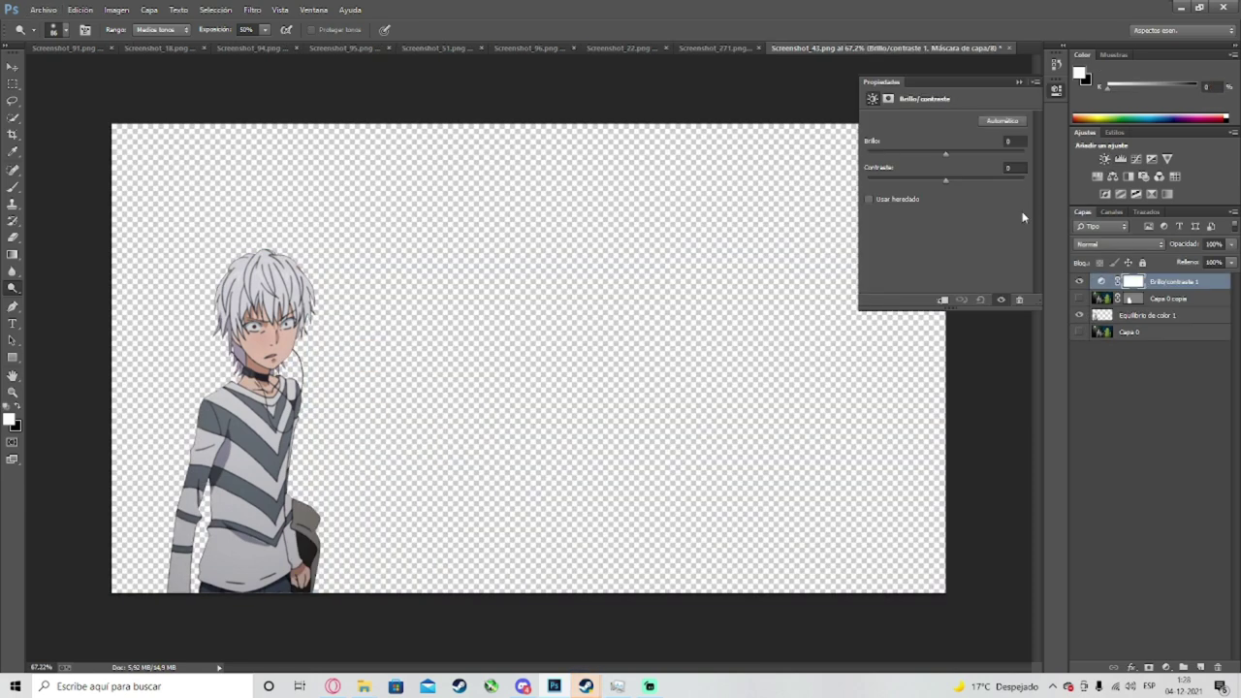
{"action": "left_click_drag", "start_coordinate": [945, 155], "coordinate": [960, 158]}
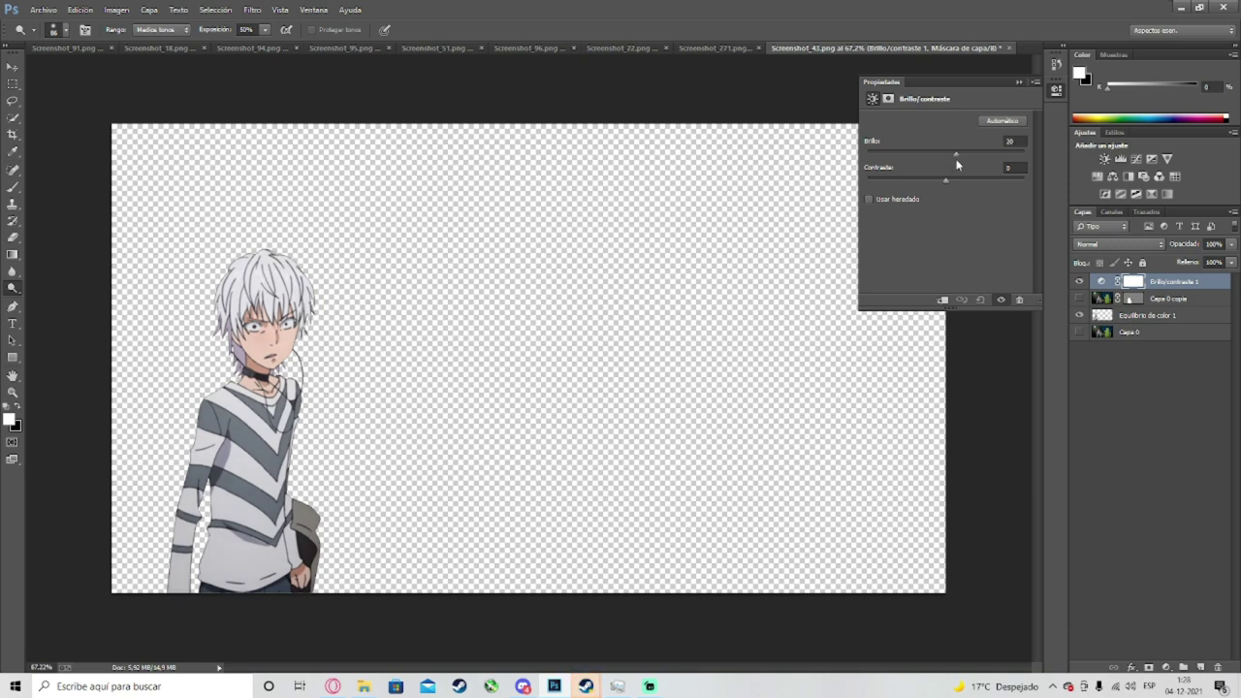
{"action": "left_click", "coordinate": [1019, 82]}
Step: Merge the visible brightness adjustment and character, show the hidden layers, and place the merged layer below Capa 0 copia
{"action": "right_click", "coordinate": [1166, 286]}
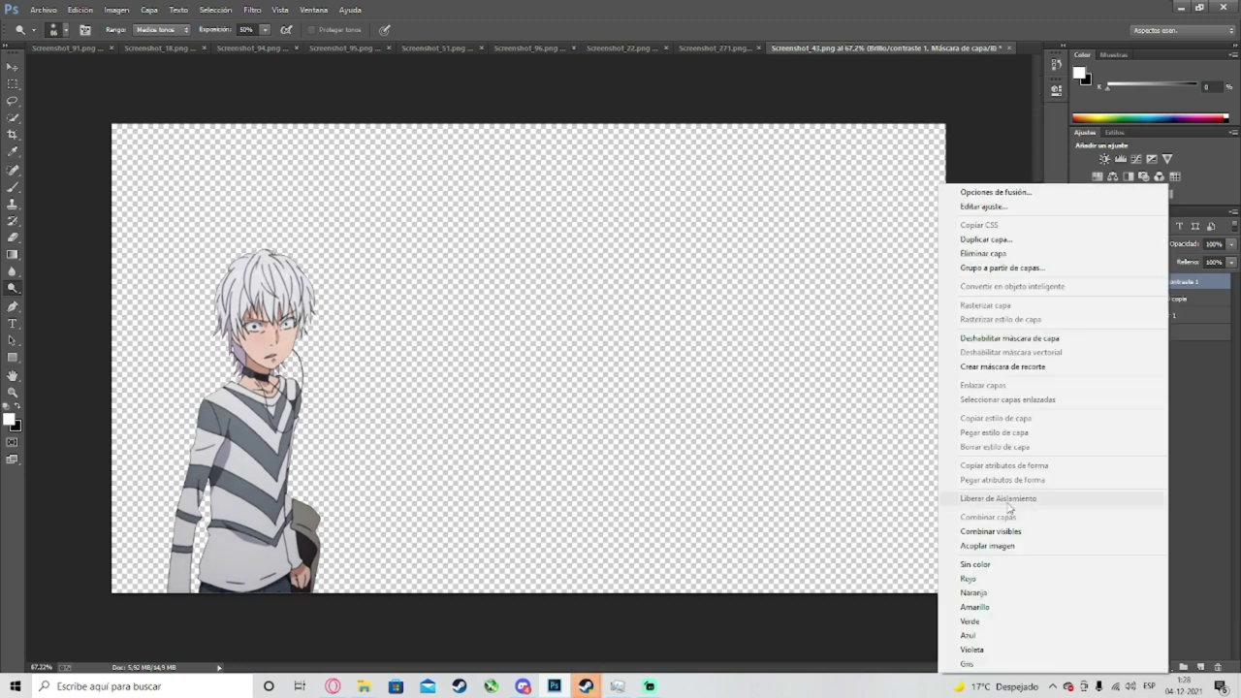
{"action": "left_click", "coordinate": [1018, 527]}
{"action": "left_click", "coordinate": [1079, 313]}
{"action": "left_click", "coordinate": [1079, 298]}
{"action": "left_click_drag", "start_coordinate": [1121, 284], "coordinate": [1139, 303]}
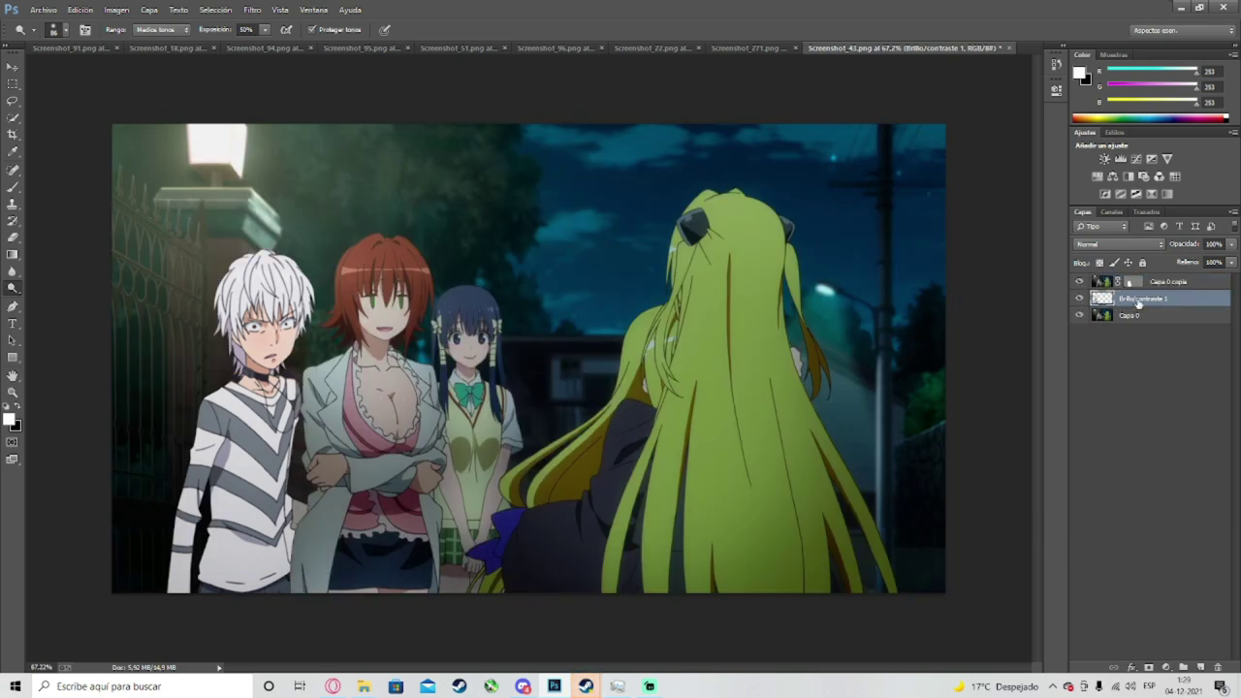
Step: Undo the layer reordering and brightness merge, and delete the Brightness/Contrast adjustment
{"action": "left_click", "coordinate": [1188, 450]}
{"action": "key", "text": "ctrl+z"}
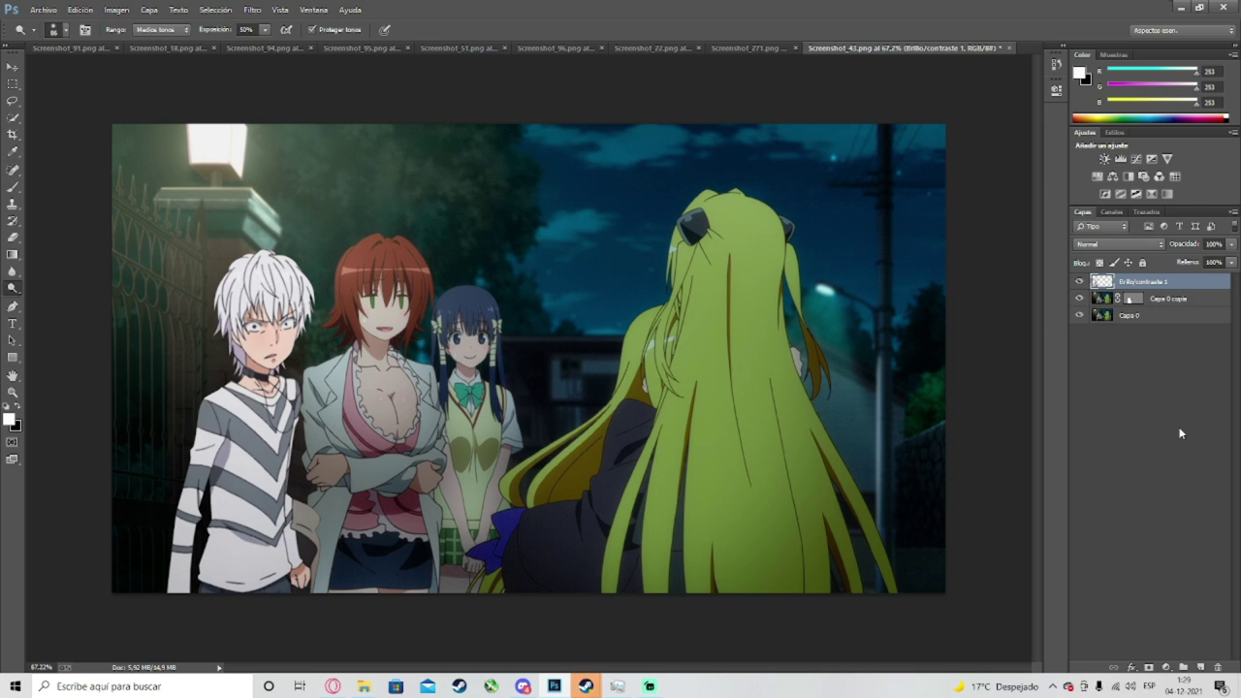
{"action": "key", "text": "ctrl+alt+z"}
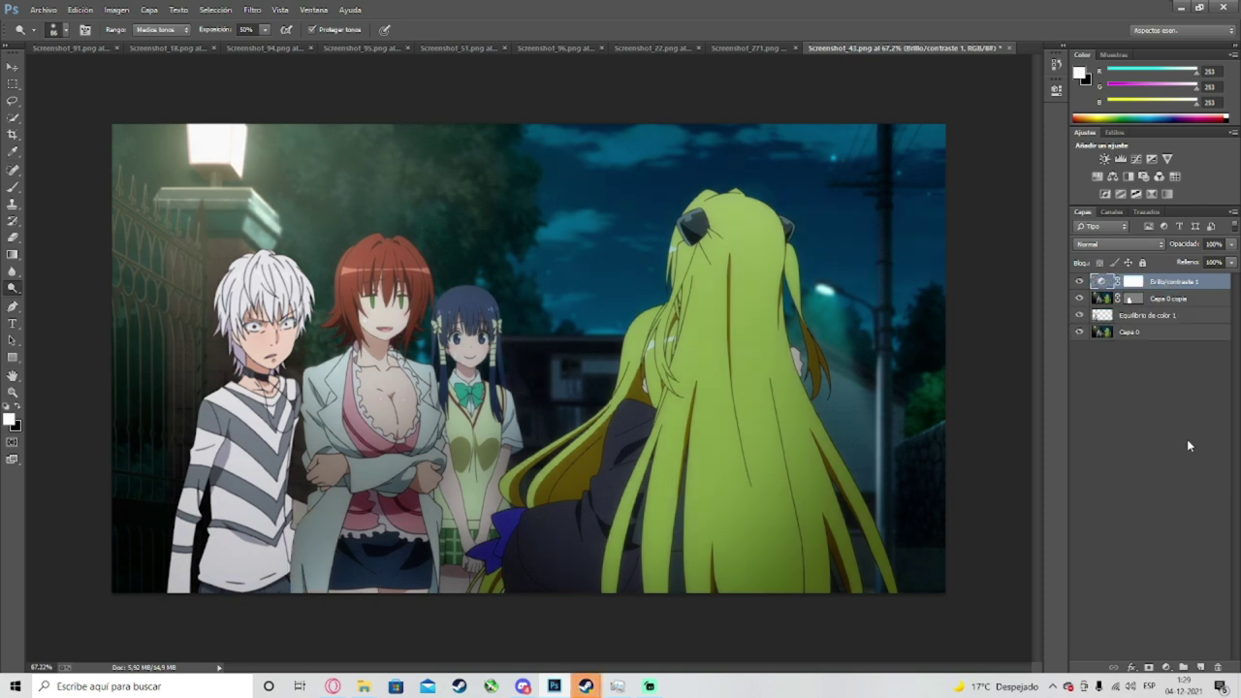
{"action": "left_click", "coordinate": [1218, 667]}
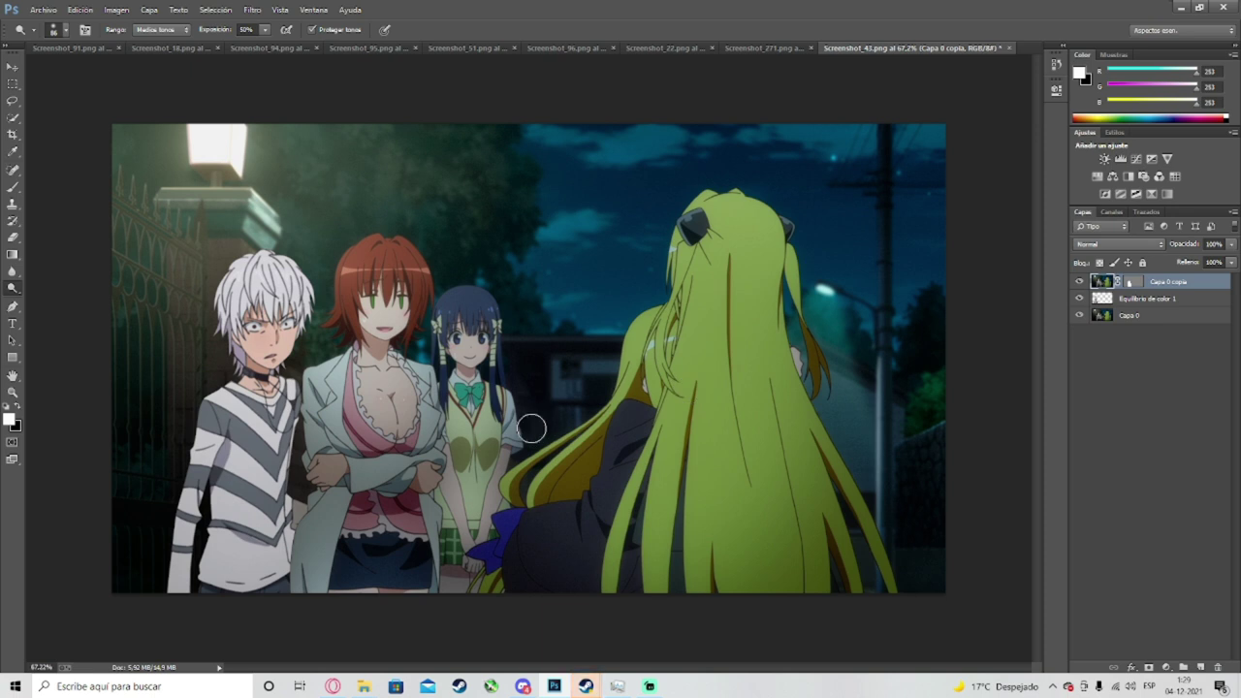
Step: Hide Capa 0 and Capa 0 copia to isolate the character, and add a Brightness/Contrast adjustment with brightness 11
{"action": "left_click", "coordinate": [1080, 315]}
{"action": "left_click", "coordinate": [1078, 280]}
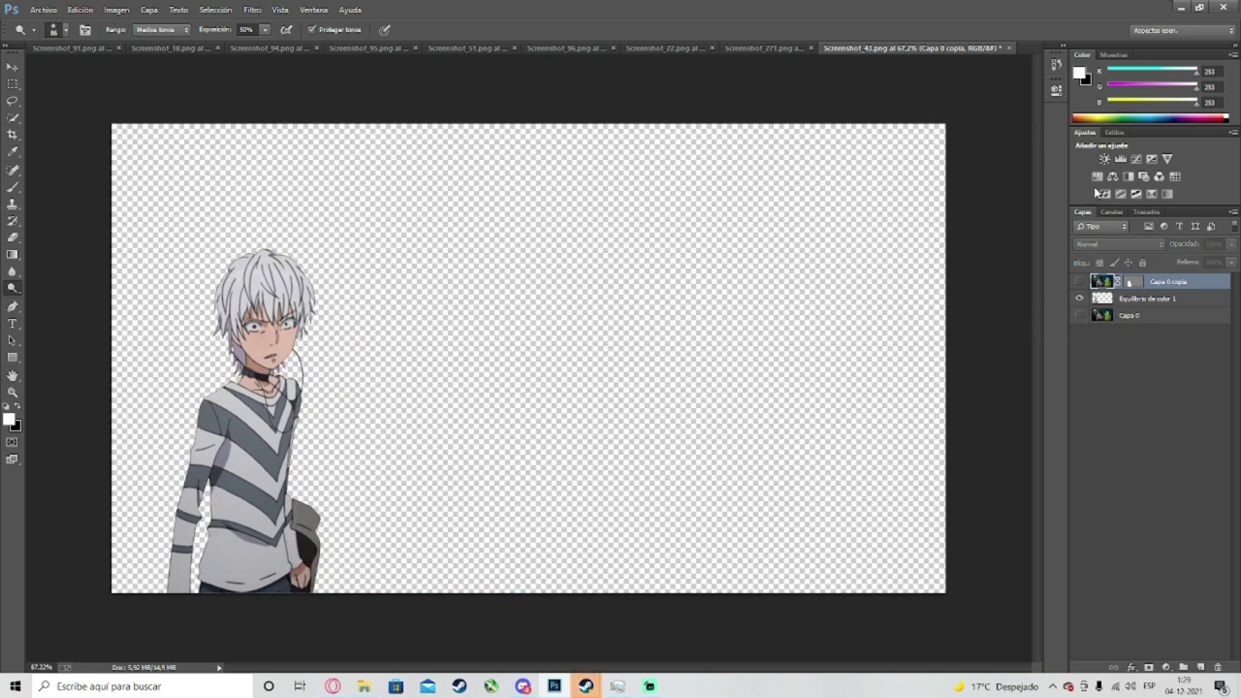
{"action": "left_click", "coordinate": [1103, 159]}
{"action": "left_click_drag", "start_coordinate": [947, 153], "coordinate": [951, 154]}
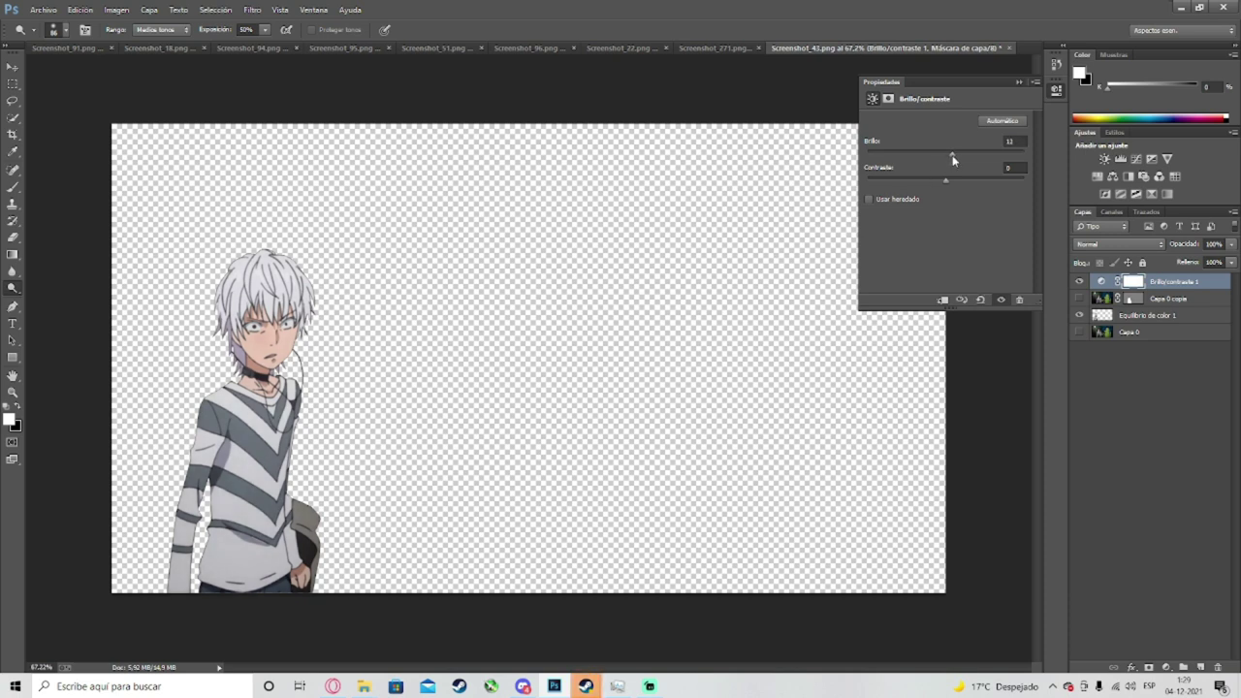
{"action": "left_click", "coordinate": [1019, 81]}
Step: Merge the visible brightness adjustment and character, show the hidden layers, and place Capa 0 copia above the merged layer
{"action": "right_click", "coordinate": [1193, 284]}
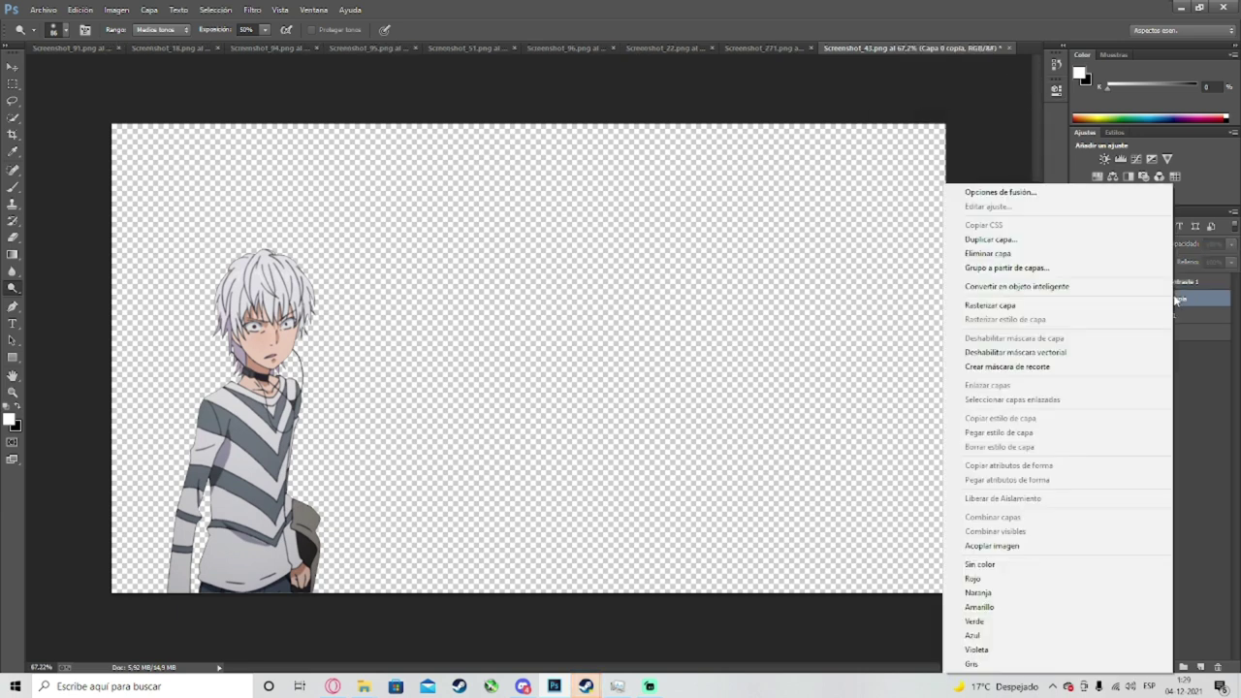
{"action": "left_click", "coordinate": [1080, 315]}
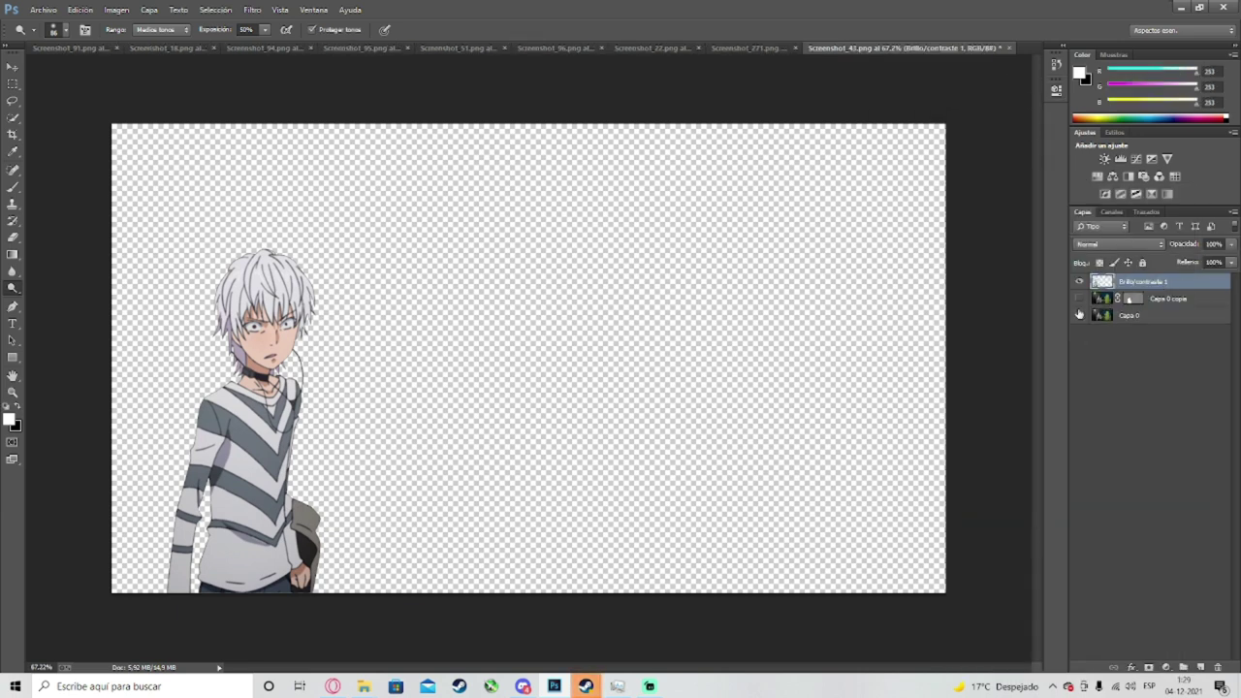
{"action": "left_click", "coordinate": [1079, 299]}
{"action": "left_click_drag", "start_coordinate": [1164, 299], "coordinate": [1170, 283]}
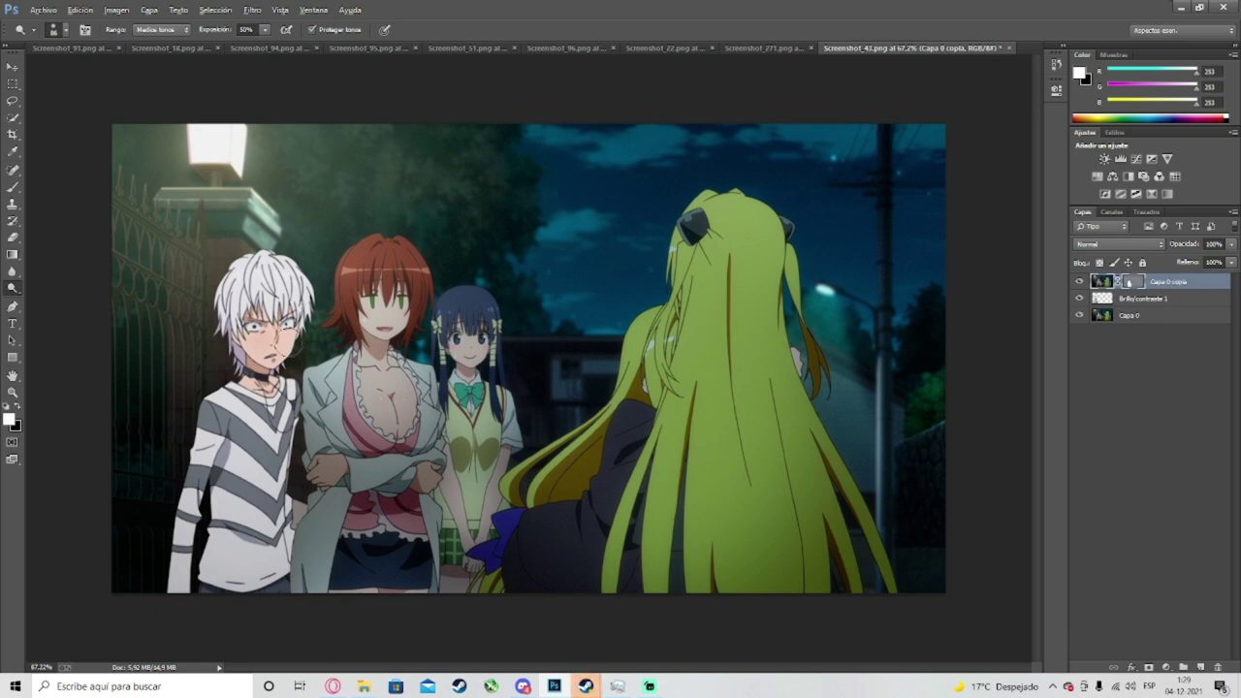
Step: Undo the layer reordering and brightness merge, delete the Brightness/Contrast adjustment, and leave no layer selected
{"action": "scroll", "coordinate": [296, 337], "scroll_direction": "up", "scroll_amount": 3}
{"action": "scroll", "coordinate": [300, 339], "scroll_direction": "up", "scroll_amount": 2}
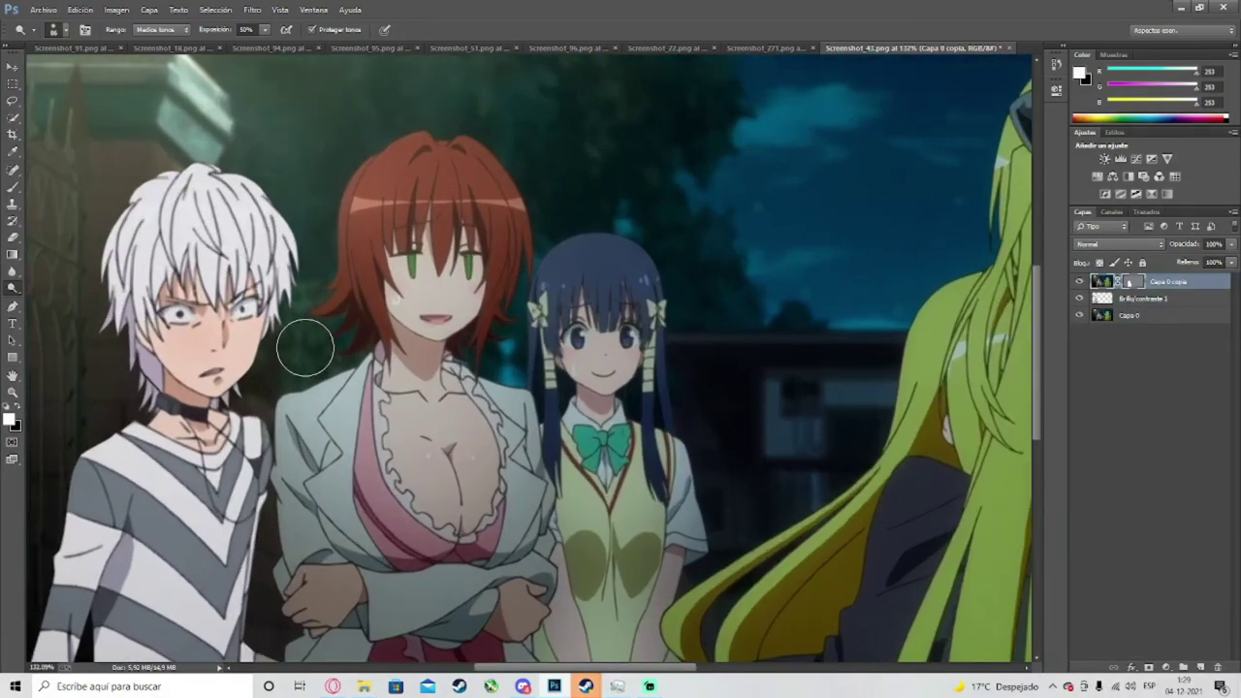
{"action": "scroll", "coordinate": [317, 364], "scroll_direction": "down", "scroll_amount": 3}
{"action": "scroll", "coordinate": [317, 360], "scroll_direction": "up", "scroll_amount": 3}
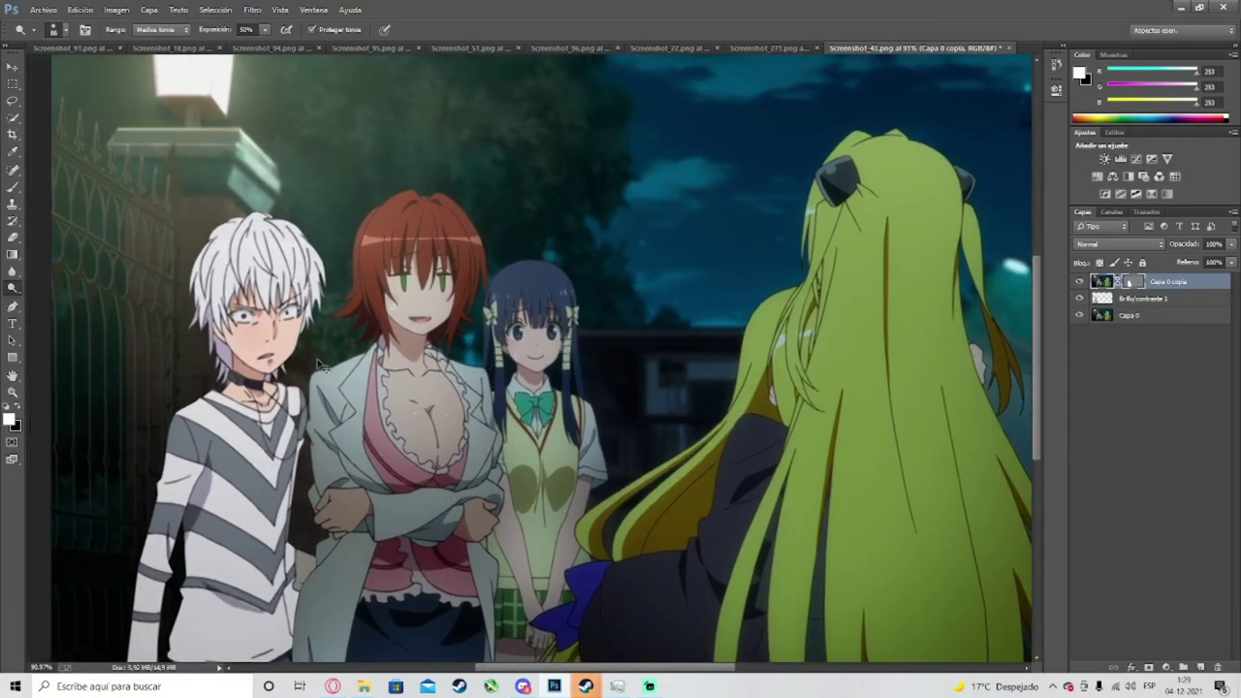
{"action": "scroll", "coordinate": [317, 359], "scroll_direction": "down", "scroll_amount": 2}
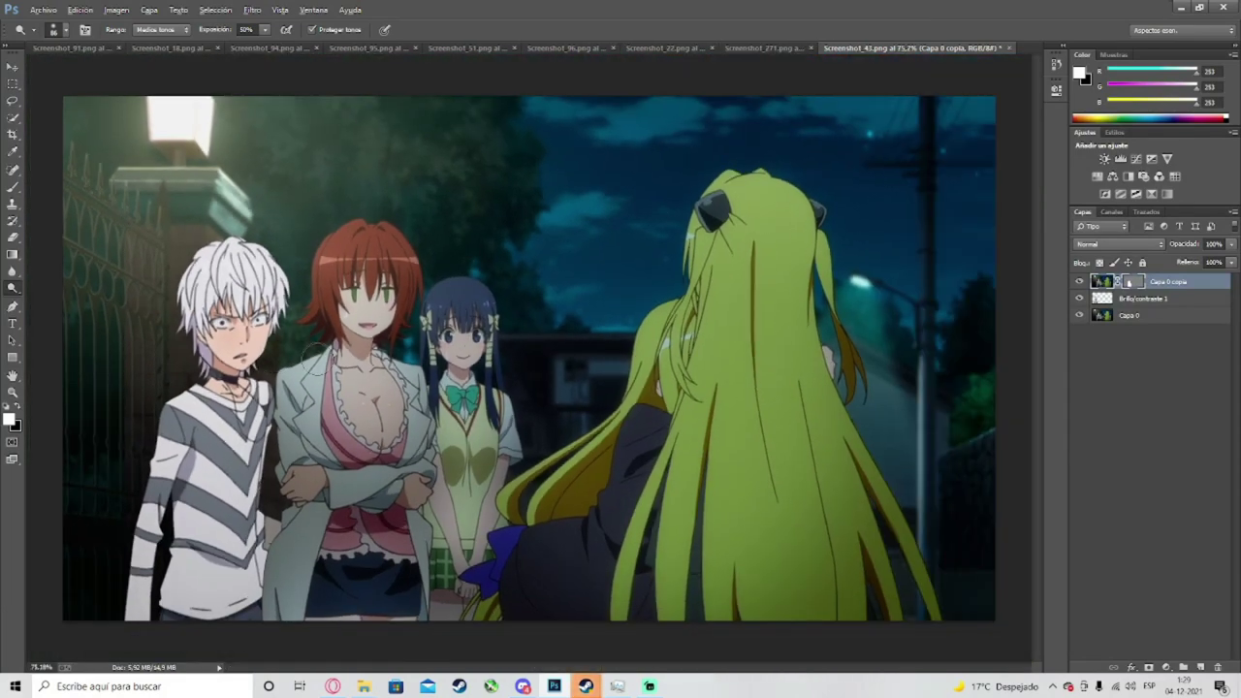
{"action": "key", "text": "ctrl+z"}
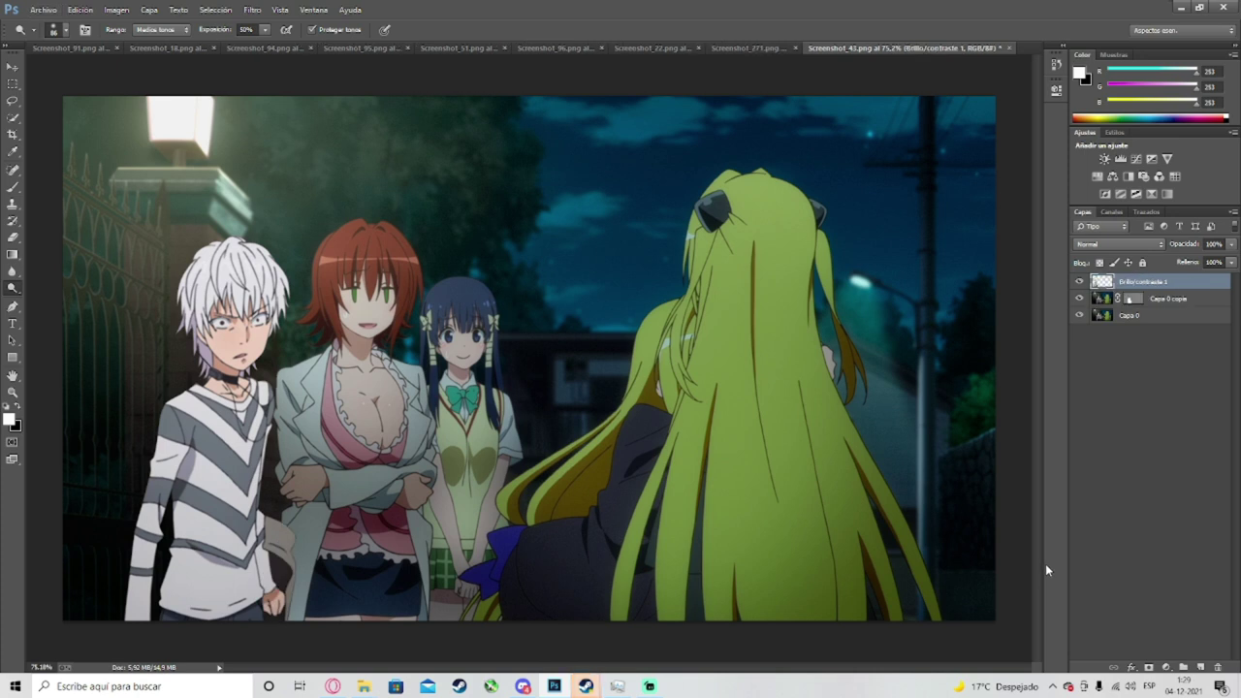
{"action": "key", "text": "ctrl+alt+z"}
{"action": "key", "text": "ctrl+alt+z"}
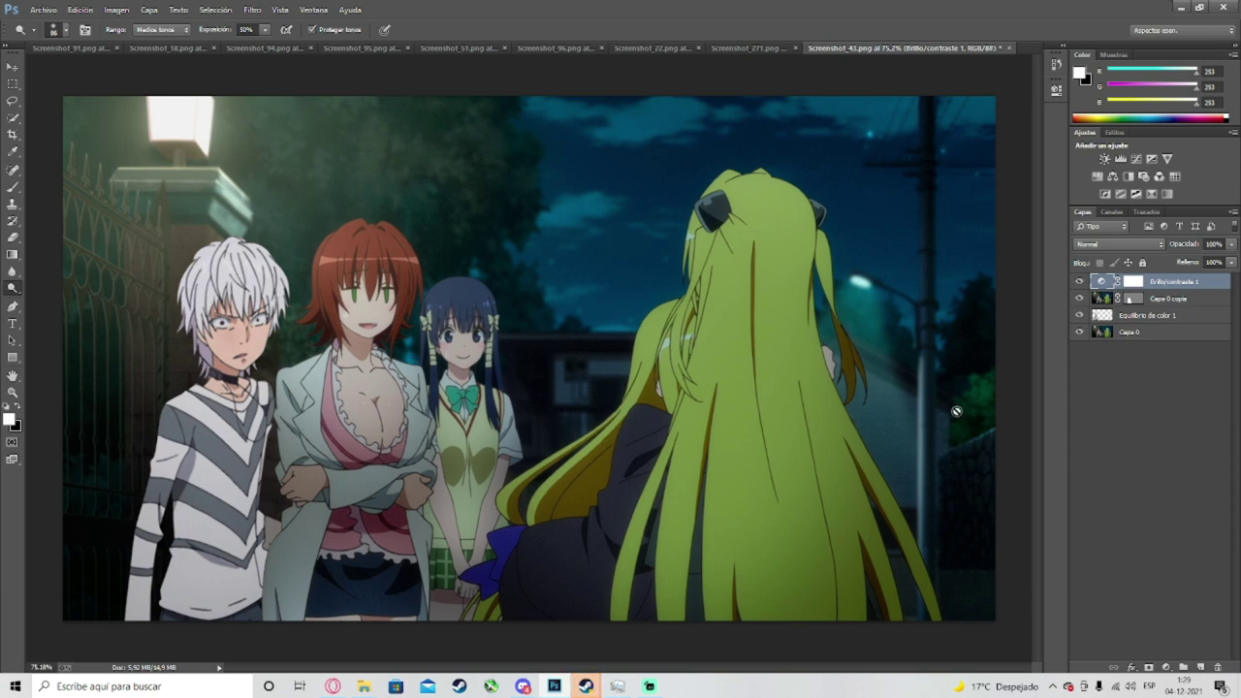
{"action": "left_click", "coordinate": [1218, 667]}
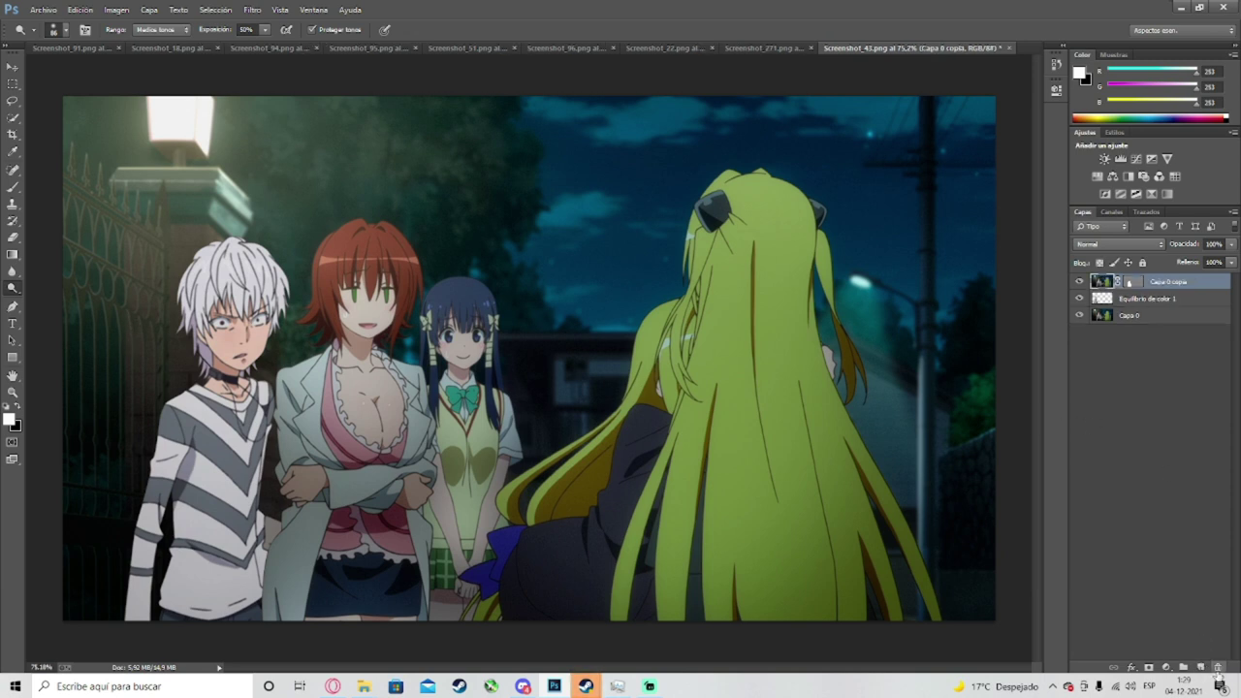
{"action": "left_click", "coordinate": [1154, 509]}
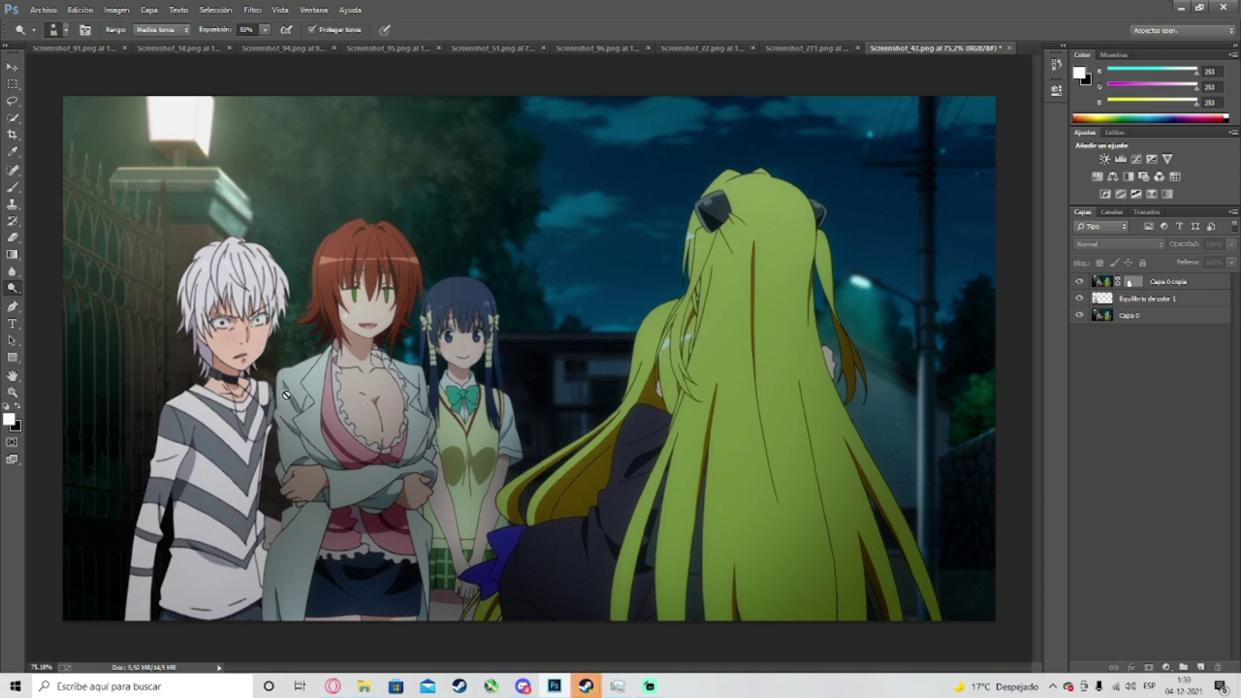
Step: Examine how the white-haired character's edges, brightness and color blend with the coat, the other characters and the night background
{"action": "scroll", "coordinate": [289, 389], "scroll_direction": "up", "scroll_amount": 1}
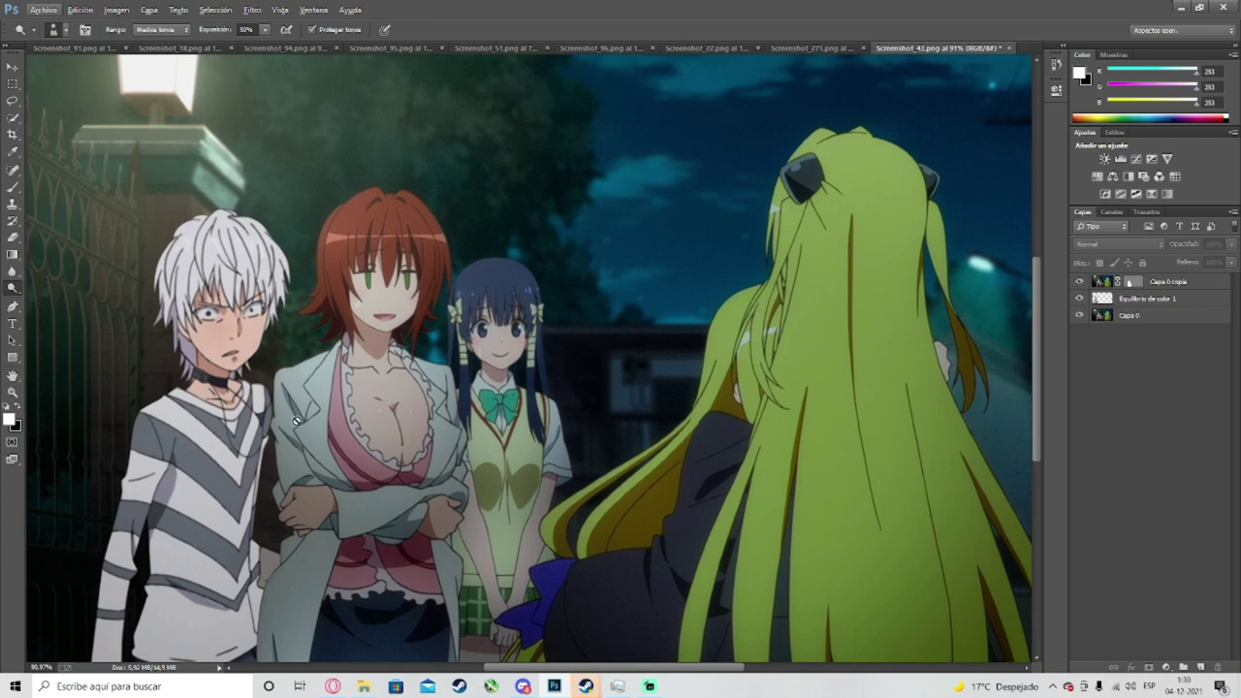
{"action": "scroll", "coordinate": [296, 420], "scroll_direction": "up", "scroll_amount": 2}
{"action": "scroll", "coordinate": [285, 510], "scroll_direction": "down", "scroll_amount": 2}
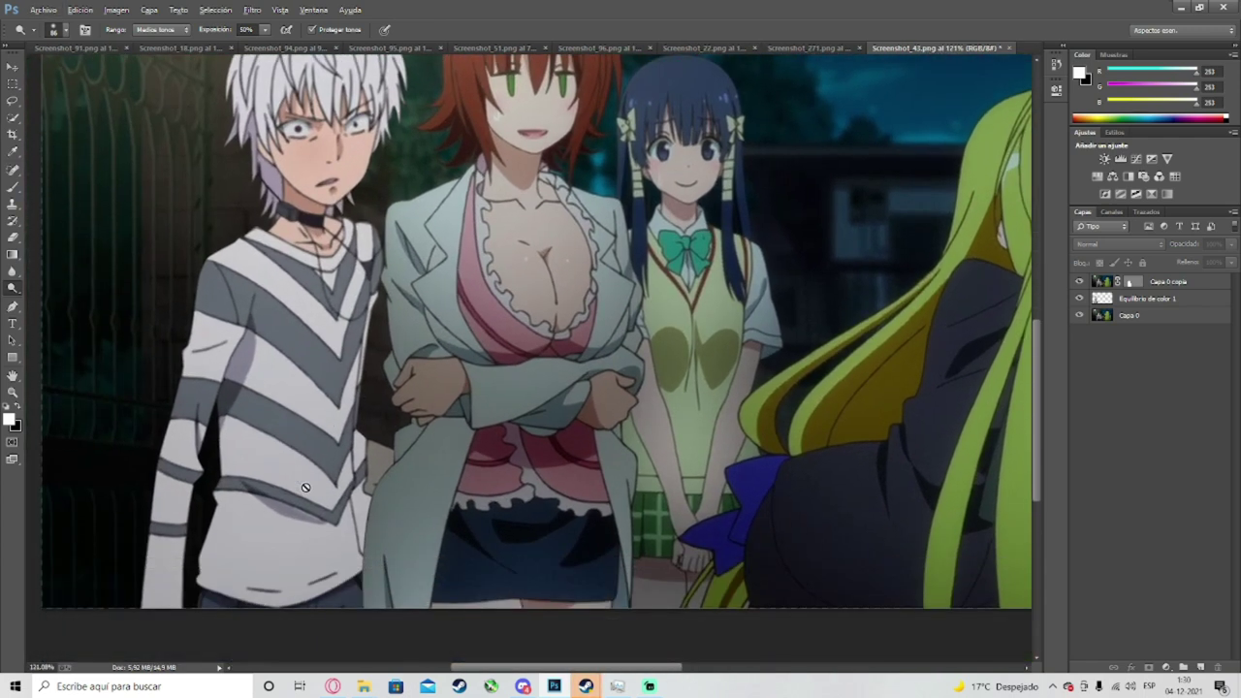
{"action": "scroll", "coordinate": [331, 474], "scroll_direction": "down", "scroll_amount": 3}
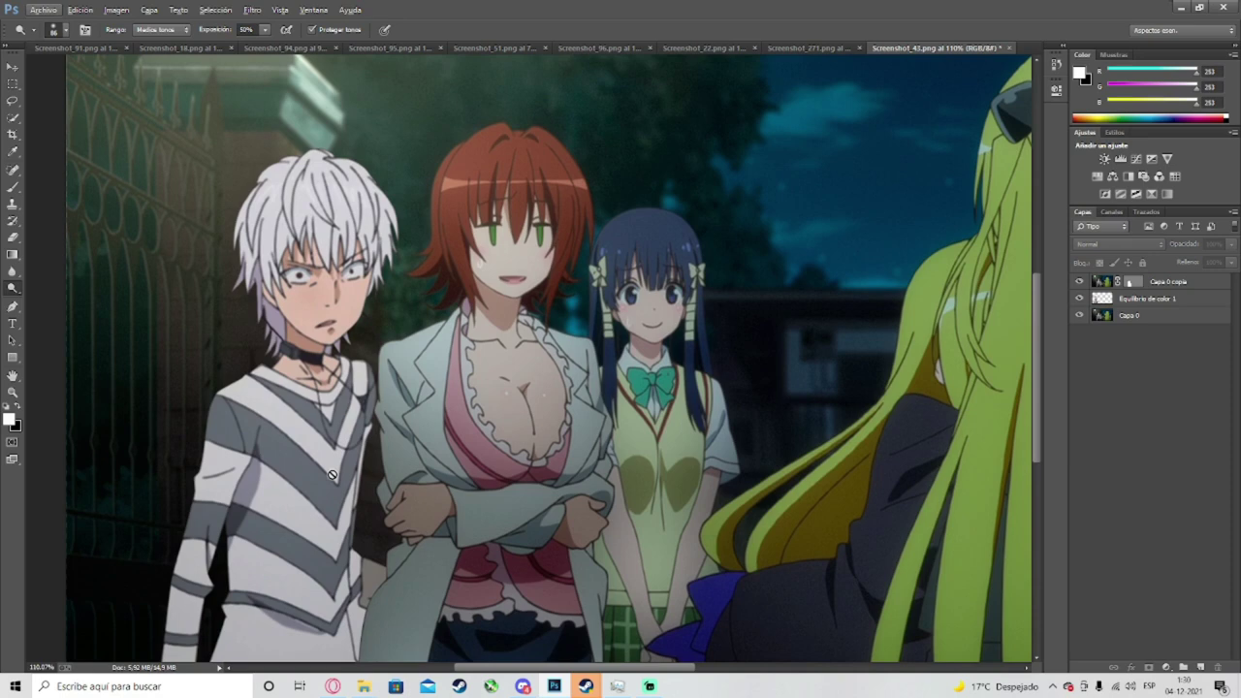
{"action": "scroll", "coordinate": [331, 474], "scroll_direction": "up", "scroll_amount": 2}
{"action": "scroll", "coordinate": [331, 474], "scroll_direction": "left", "scroll_amount": 2}
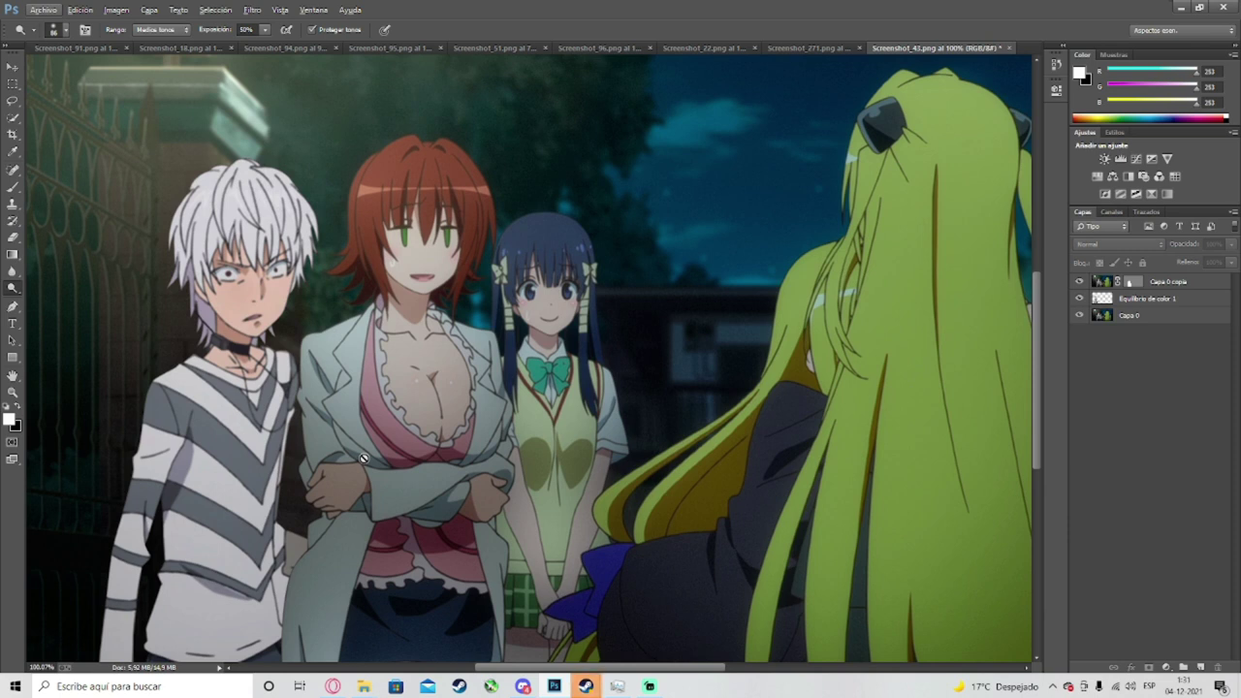
{"action": "left_click_drag", "start_coordinate": [429, 397], "coordinate": [287, 406]}
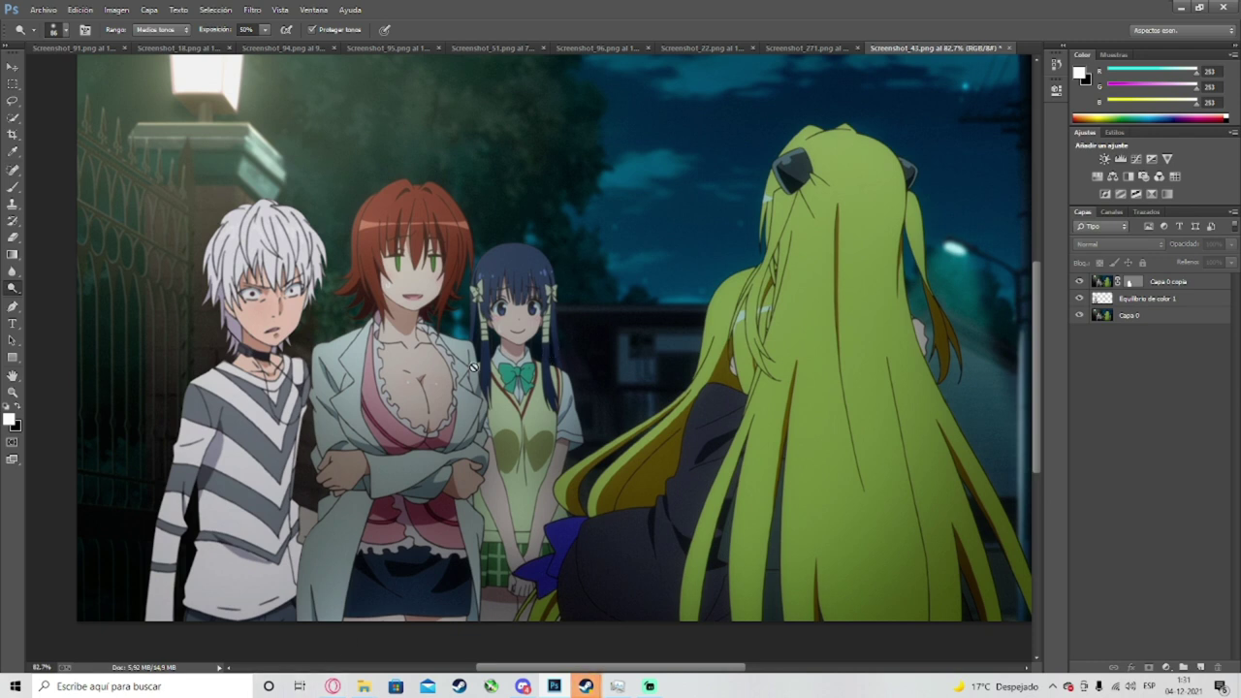
{"action": "scroll", "coordinate": [260, 322], "scroll_direction": "up", "scroll_amount": 3}
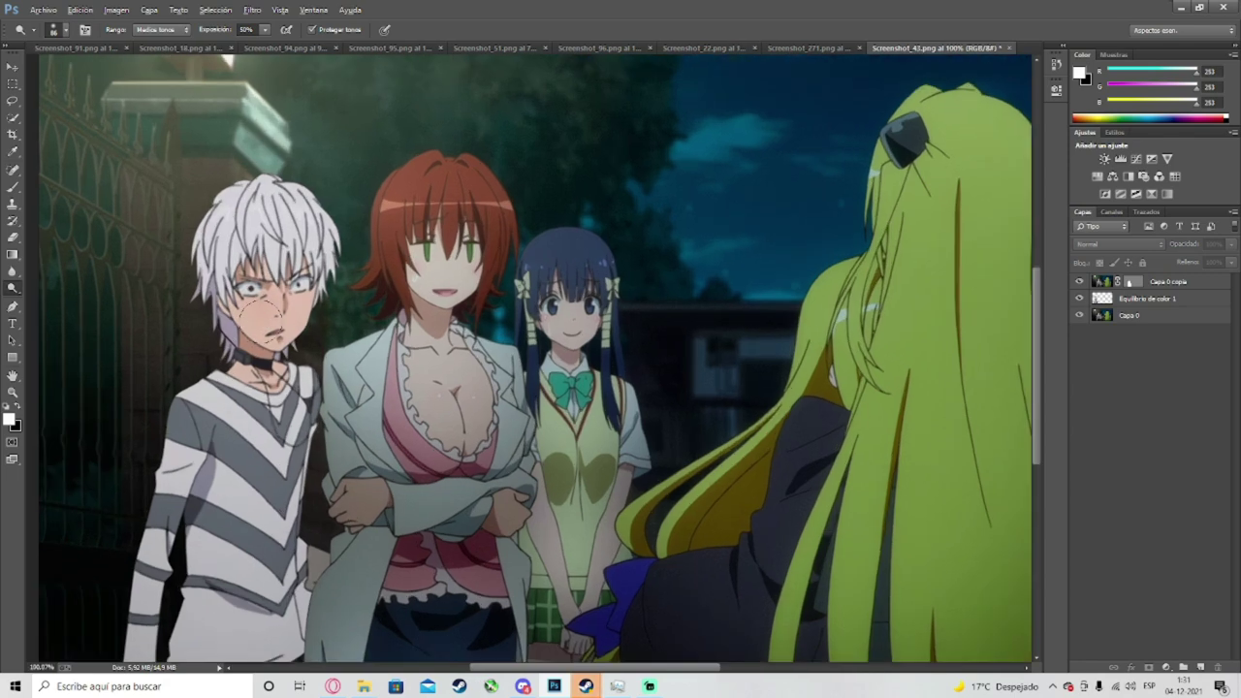
{"action": "scroll", "coordinate": [260, 322], "scroll_direction": "down", "scroll_amount": 3}
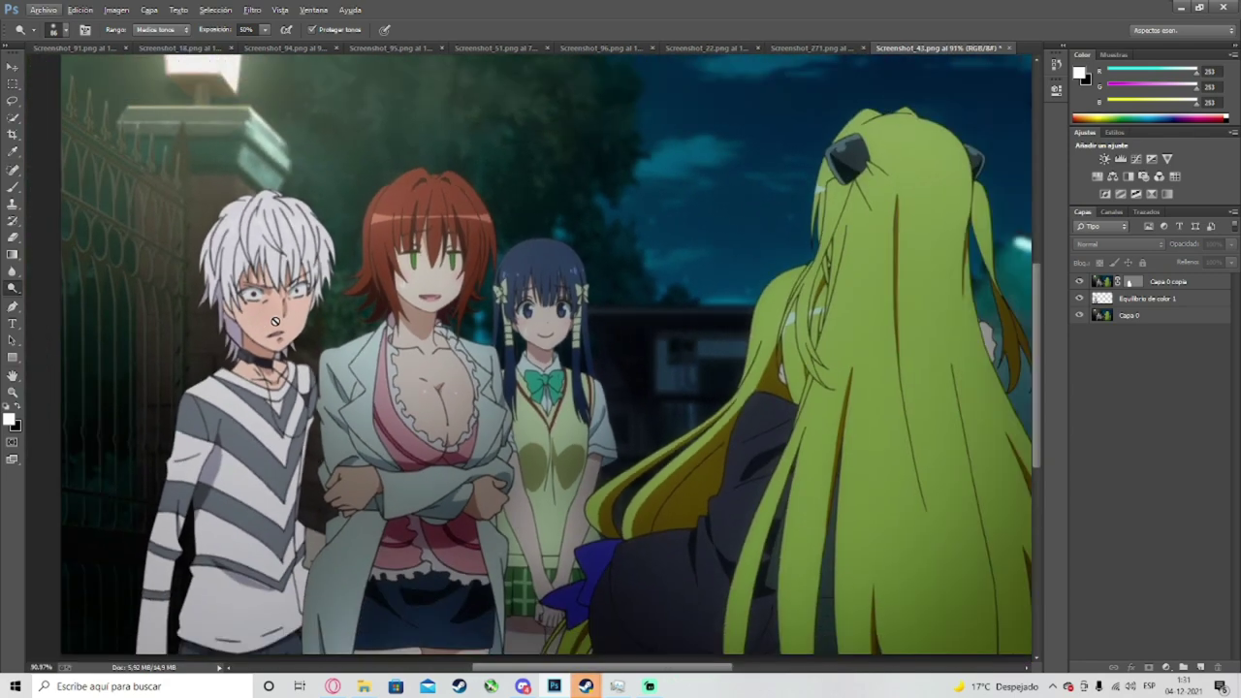
{"action": "scroll", "coordinate": [275, 384], "scroll_direction": "up", "scroll_amount": 1}
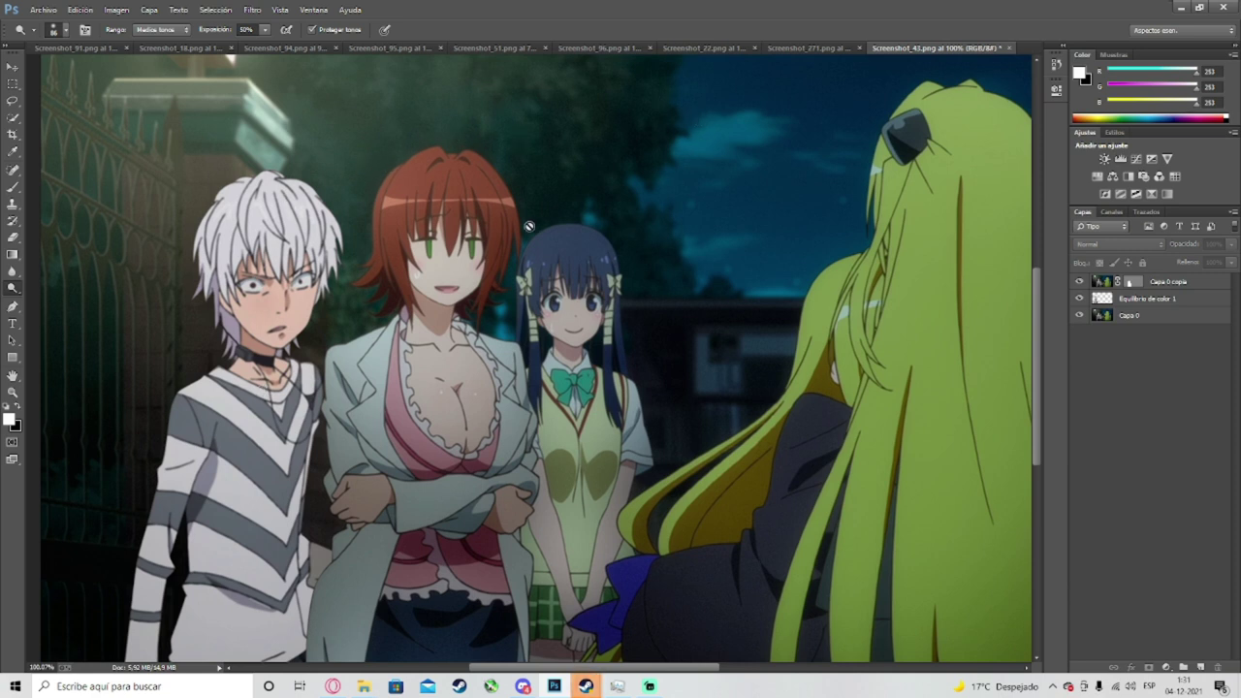
{"action": "scroll", "coordinate": [435, 367], "scroll_direction": "down", "scroll_amount": 2}
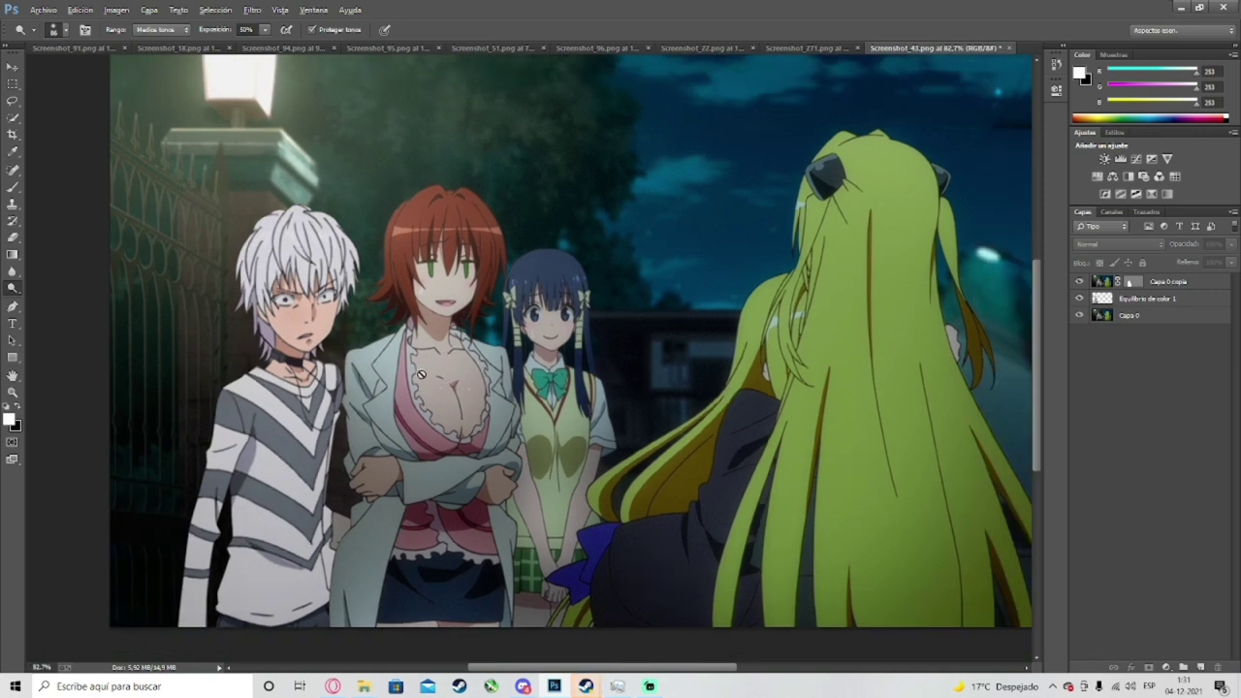
{"action": "scroll", "coordinate": [275, 500], "scroll_direction": "up", "scroll_amount": 3}
{"action": "scroll", "coordinate": [275, 500], "scroll_direction": "up", "scroll_amount": 2}
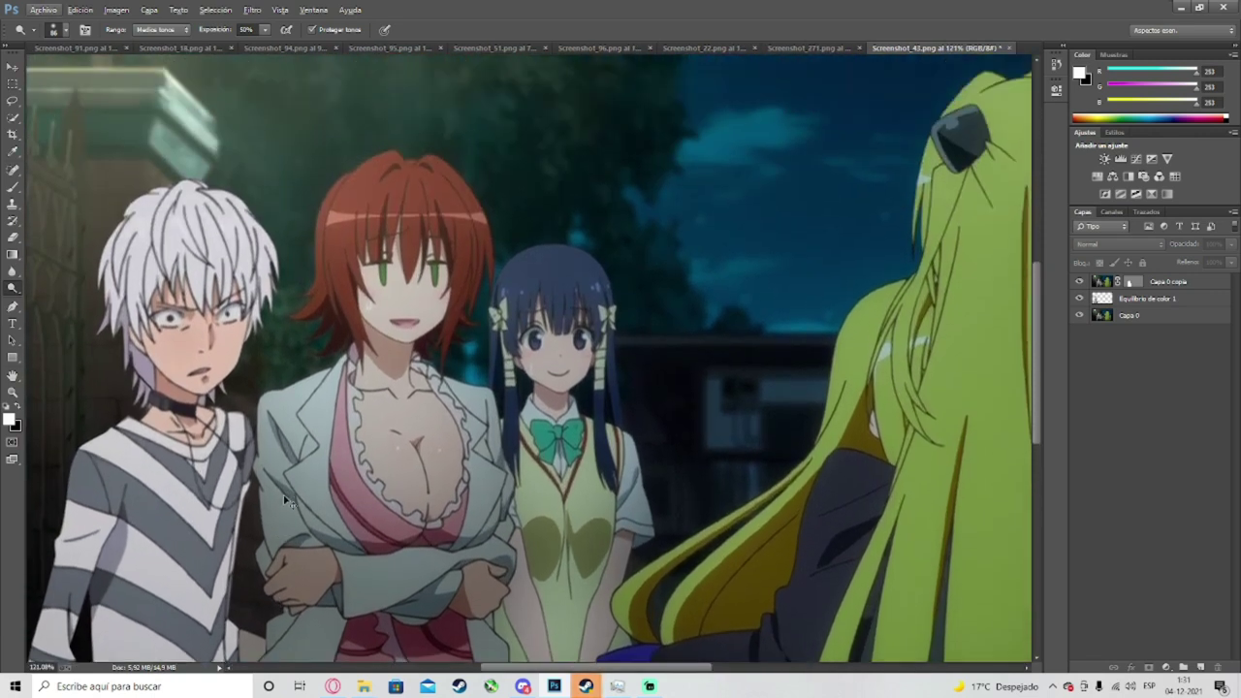
{"action": "scroll", "coordinate": [275, 500], "scroll_direction": "left", "scroll_amount": 3}
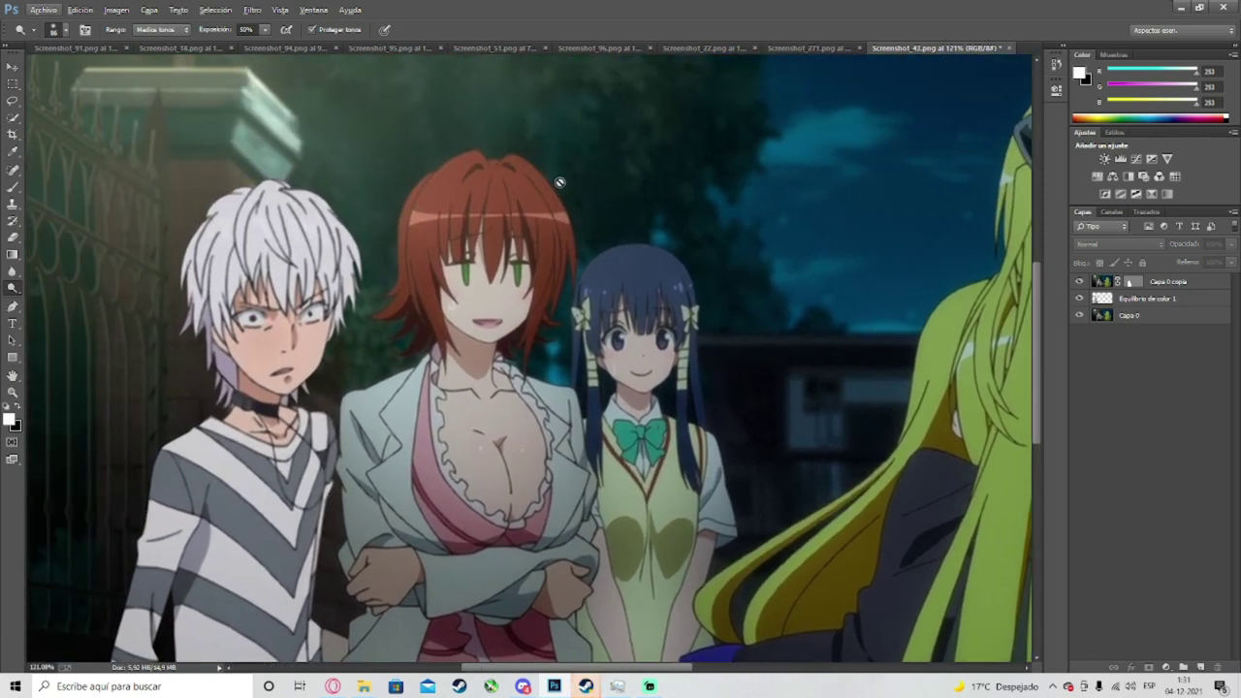
{"action": "scroll", "coordinate": [353, 284], "scroll_direction": "down", "scroll_amount": 5}
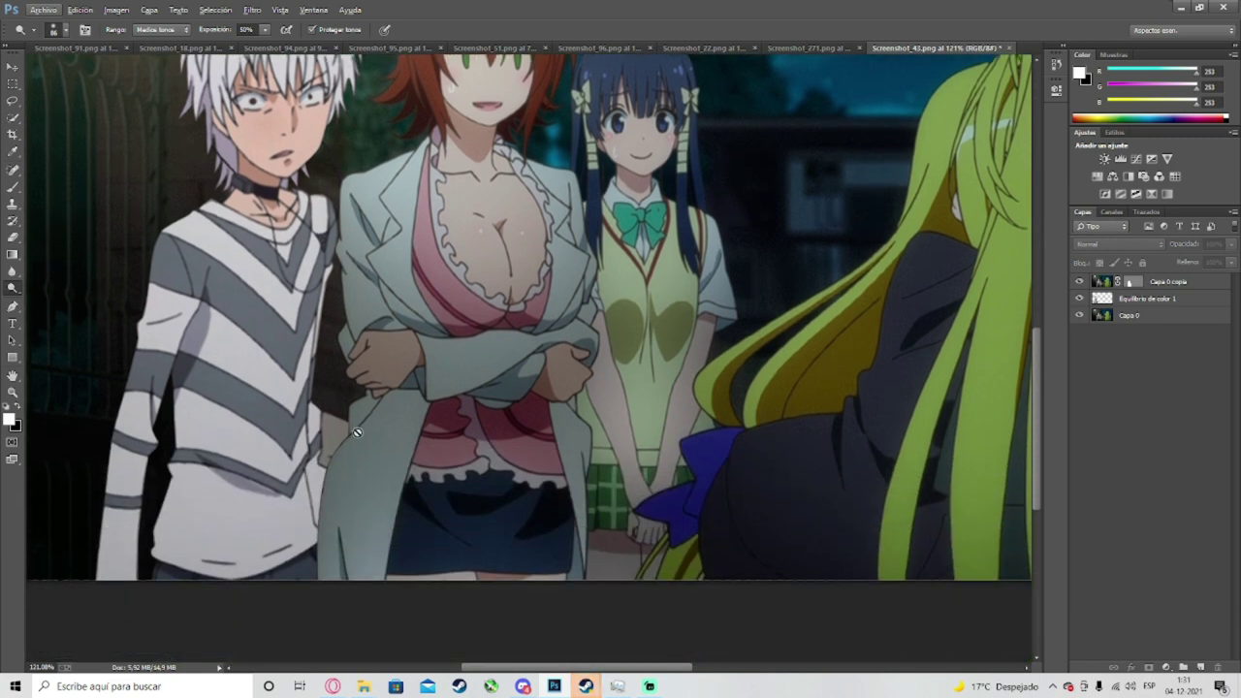
{"action": "scroll", "coordinate": [496, 446], "scroll_direction": "up", "scroll_amount": 4}
{"action": "scroll", "coordinate": [497, 446], "scroll_direction": "right", "scroll_amount": 1}
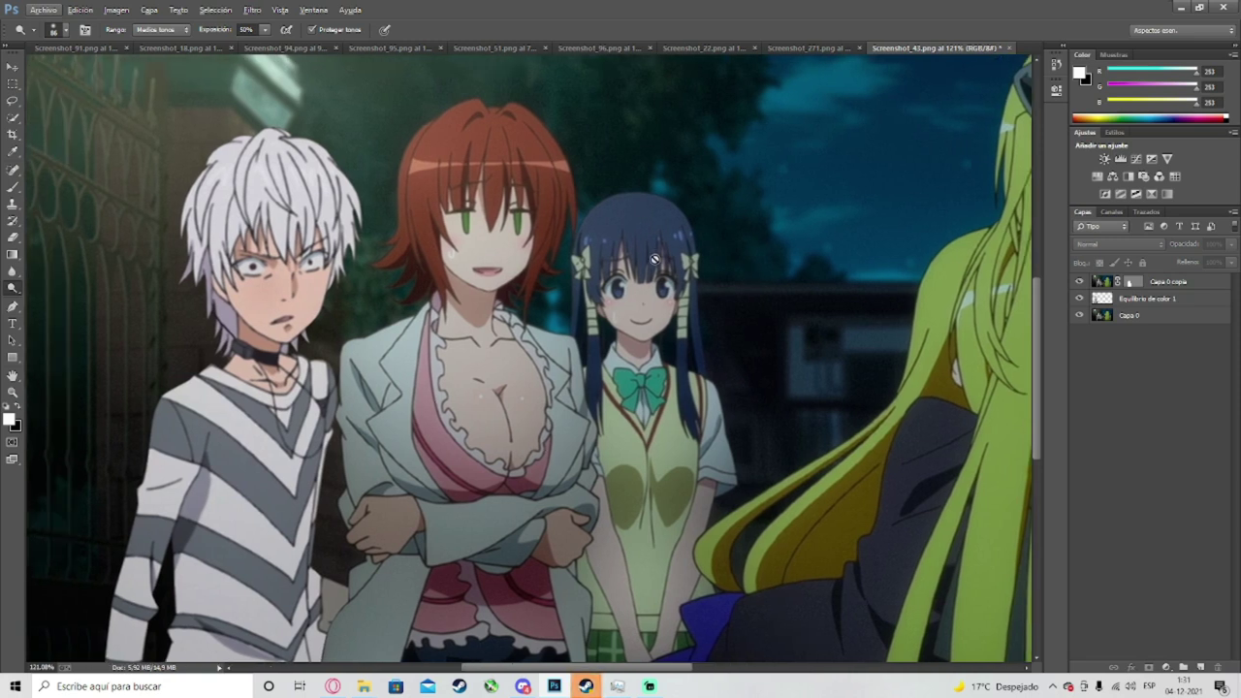
{"action": "scroll", "coordinate": [743, 266], "scroll_direction": "down", "scroll_amount": 1}
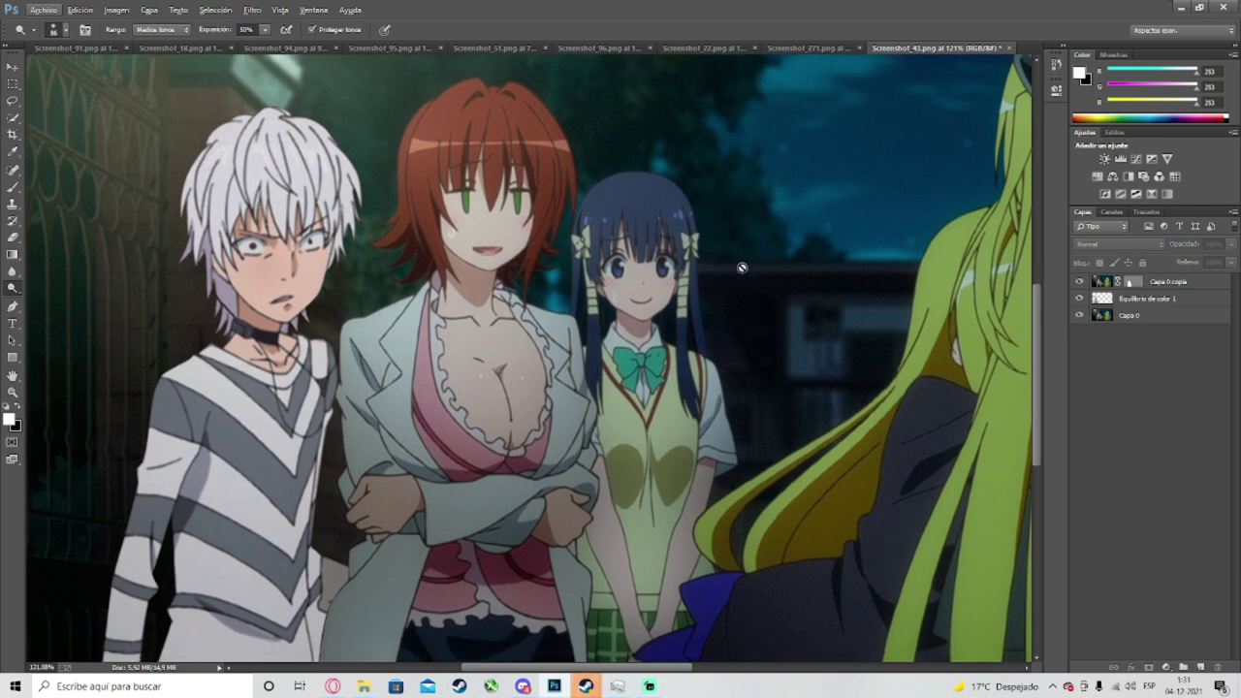
{"action": "scroll", "coordinate": [762, 282], "scroll_direction": "up", "scroll_amount": 2}
{"action": "scroll", "coordinate": [762, 282], "scroll_direction": "right", "scroll_amount": 2}
{"action": "scroll", "coordinate": [758, 285], "scroll_direction": "down", "scroll_amount": 2}
{"action": "scroll", "coordinate": [757, 285], "scroll_direction": "down", "scroll_amount": 1}
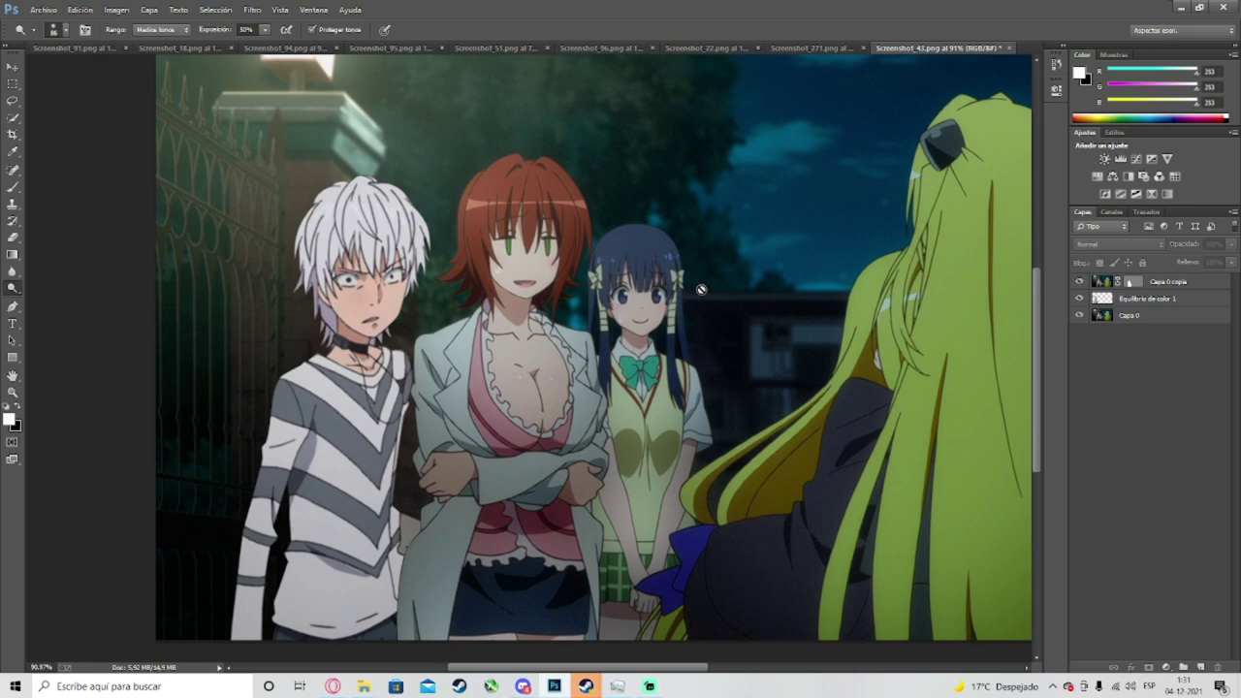
{"action": "scroll", "coordinate": [695, 291], "scroll_direction": "down", "scroll_amount": 4}
{"action": "scroll", "coordinate": [450, 364], "scroll_direction": "up", "scroll_amount": 4}
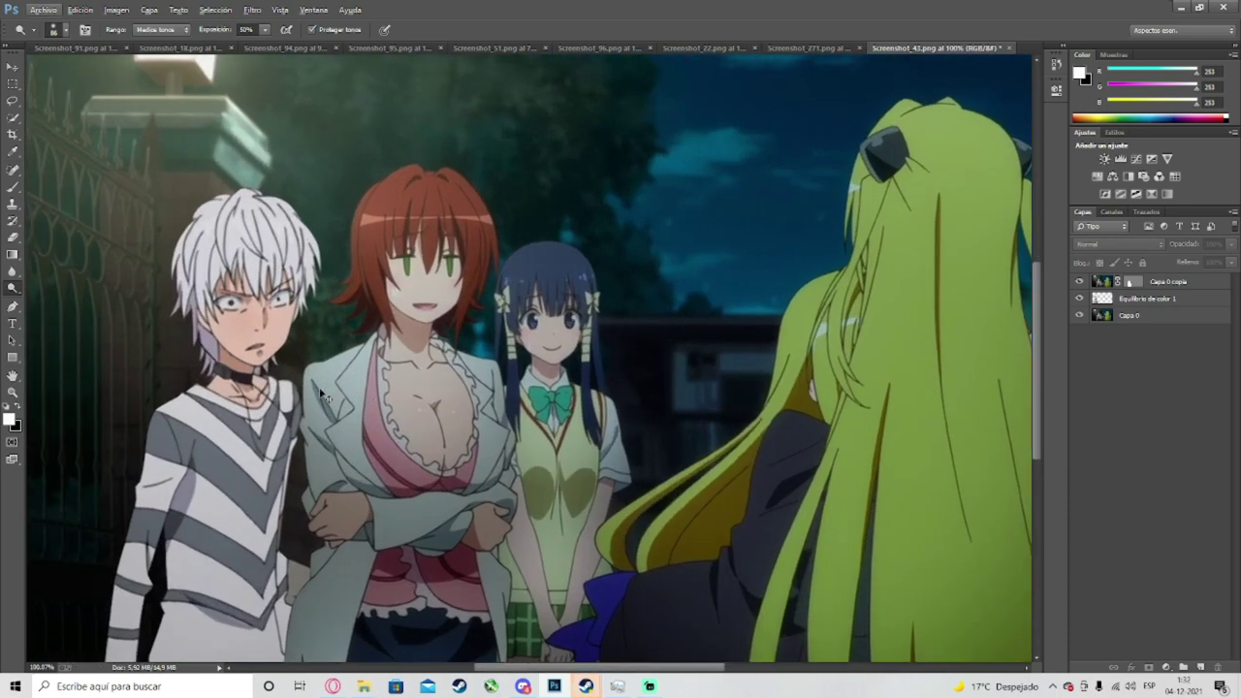
{"action": "scroll", "coordinate": [323, 393], "scroll_direction": "down", "scroll_amount": 1}
{"action": "scroll", "coordinate": [323, 390], "scroll_direction": "up", "scroll_amount": 1}
{"action": "scroll", "coordinate": [322, 387], "scroll_direction": "down", "scroll_amount": 1}
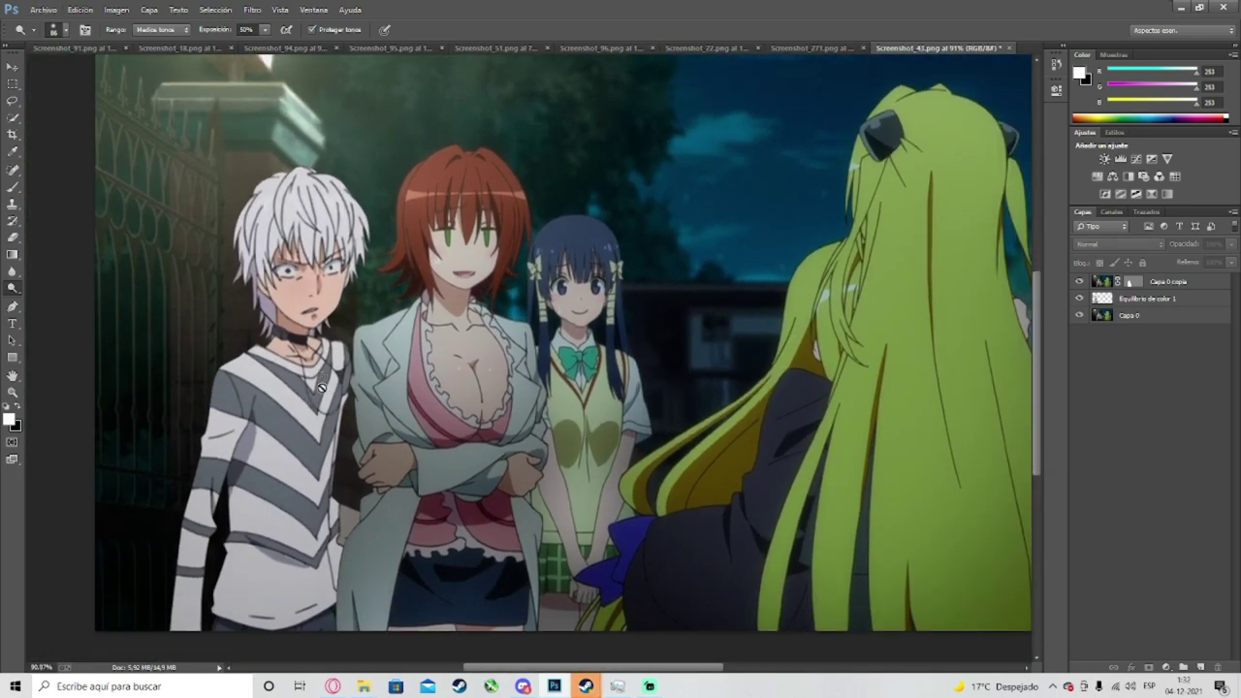
{"action": "scroll", "coordinate": [322, 387], "scroll_direction": "down", "scroll_amount": 1}
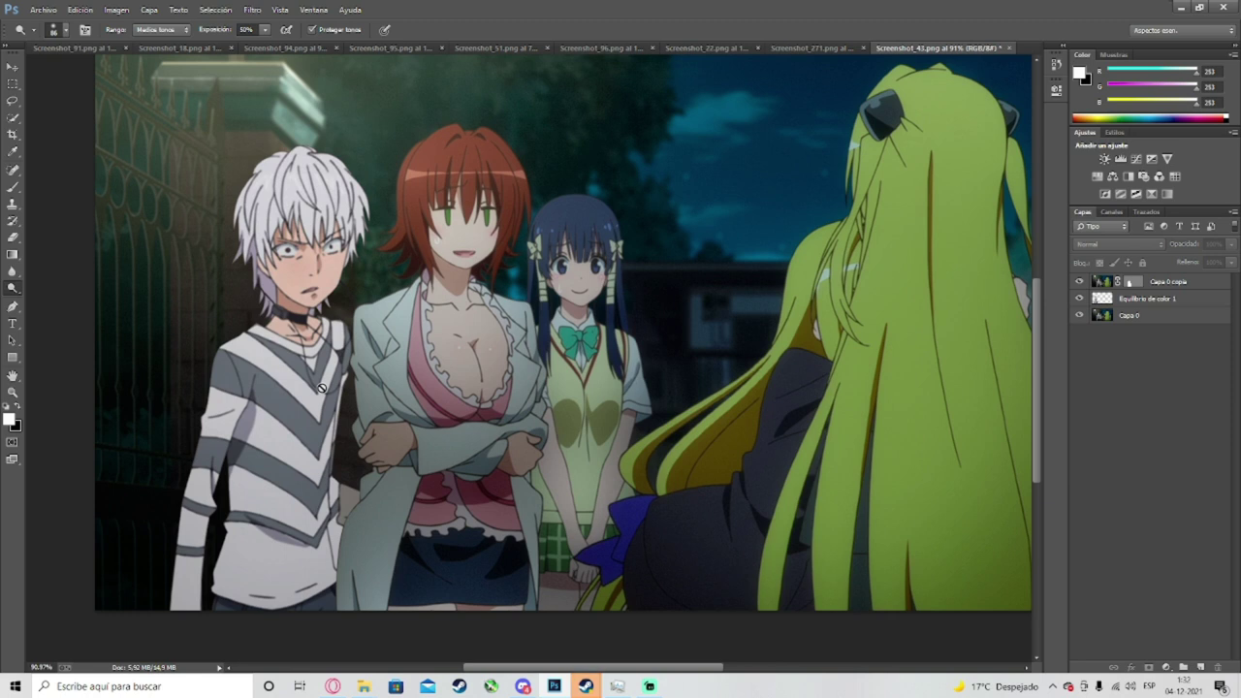
{"action": "scroll", "coordinate": [991, 439], "scroll_direction": "down", "scroll_amount": 2}
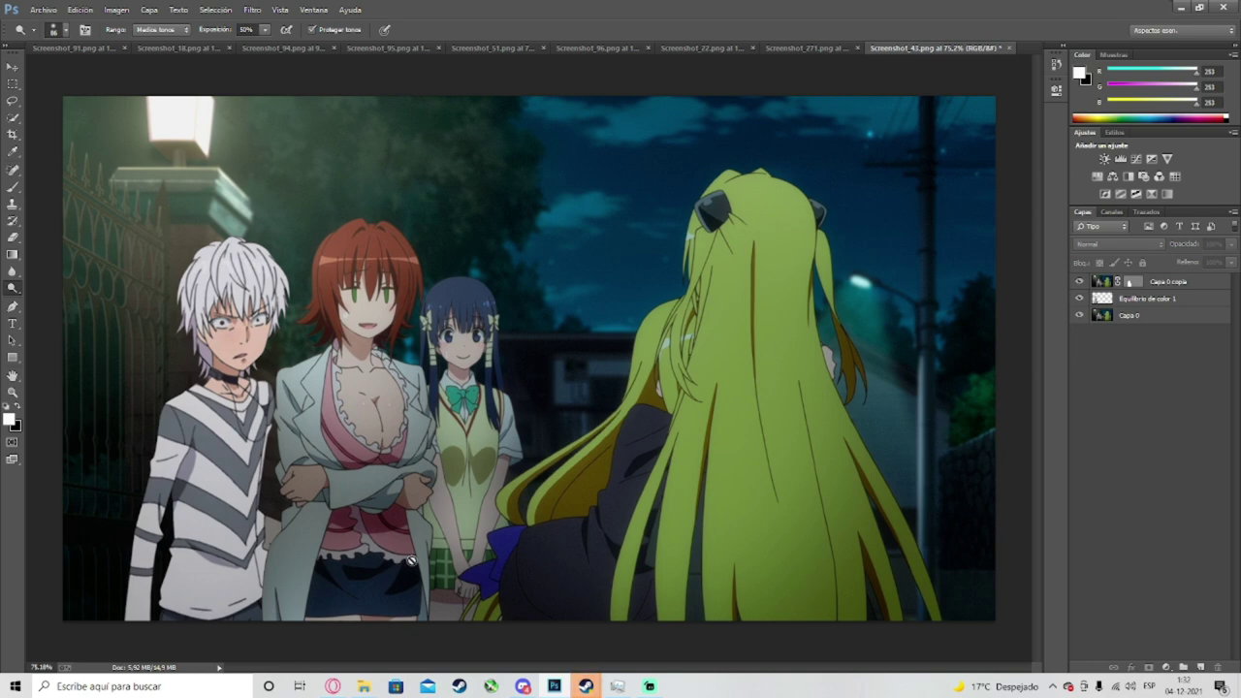
Step: Switch to File Explorer and browse the manga png and png folders for another character render
{"action": "mouse_move", "coordinate": [363, 685]}
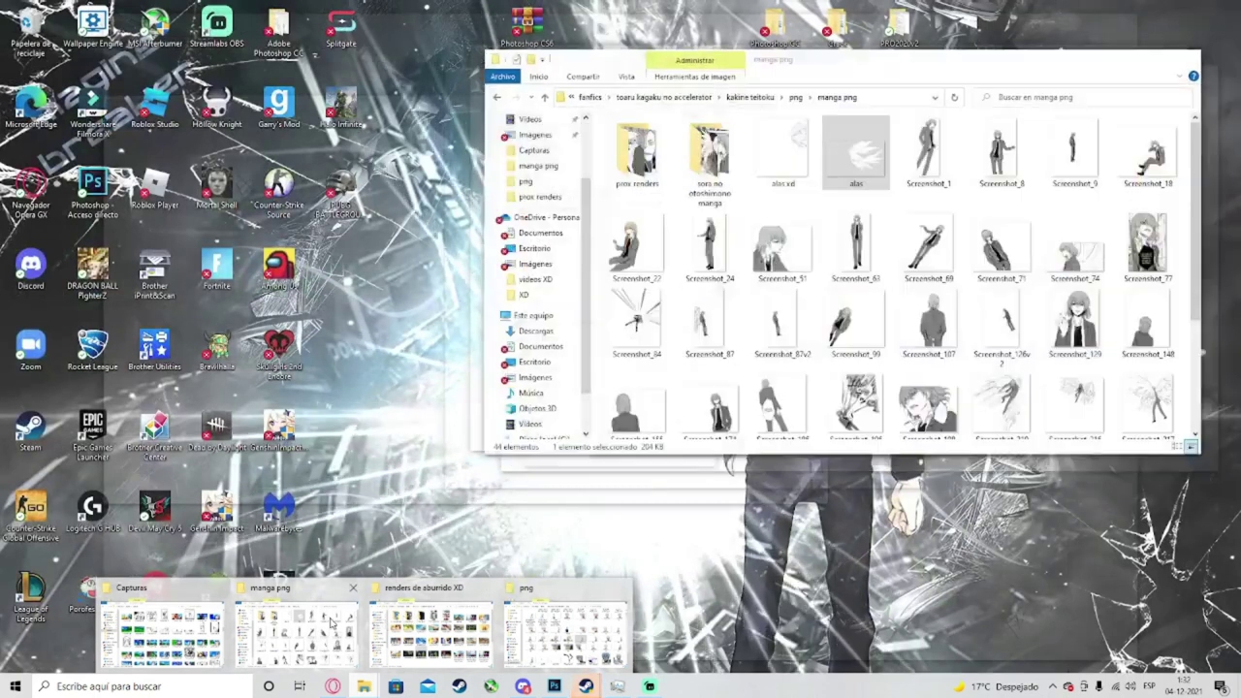
{"action": "left_click", "coordinate": [291, 631]}
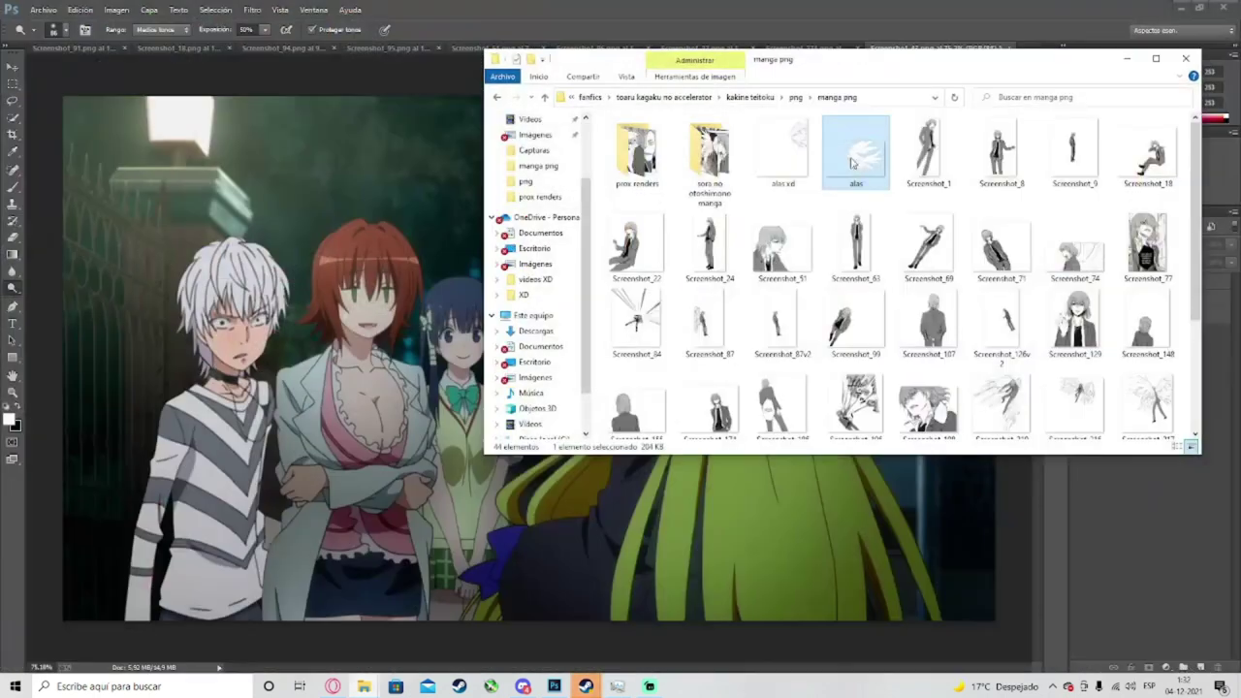
{"action": "left_click", "coordinate": [795, 96]}
{"action": "scroll", "coordinate": [873, 194], "scroll_direction": "down", "scroll_amount": 3}
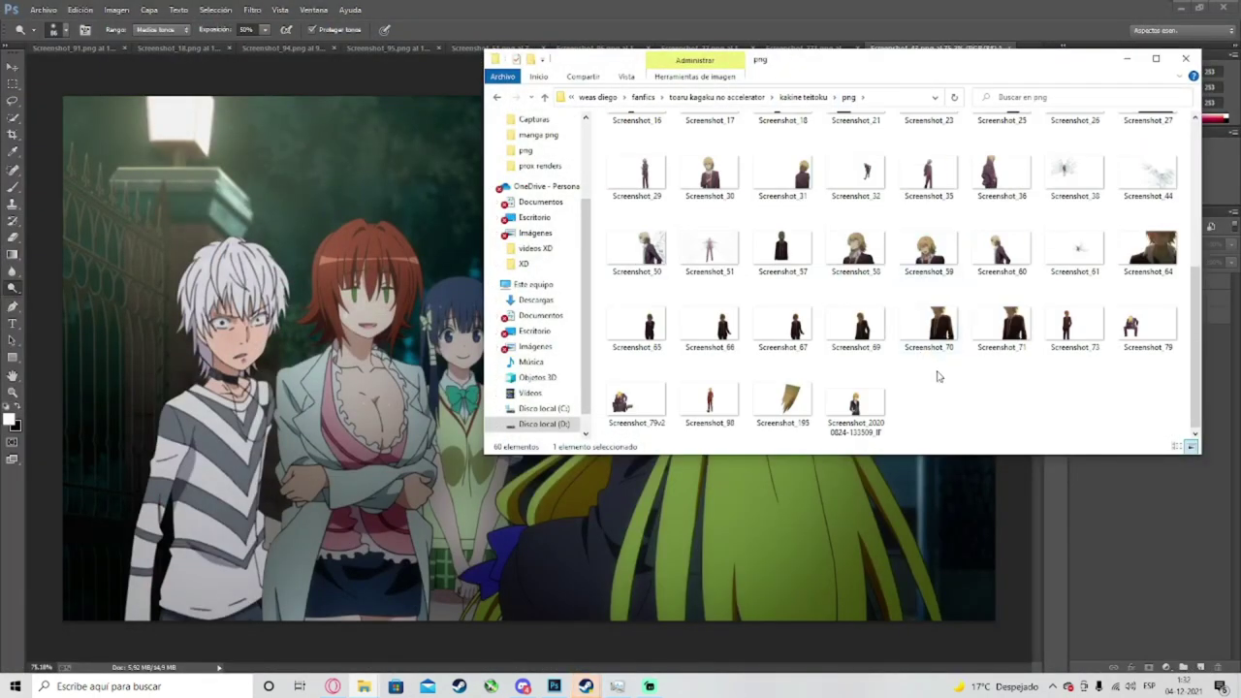
{"action": "scroll", "coordinate": [938, 376], "scroll_direction": "up", "scroll_amount": 5}
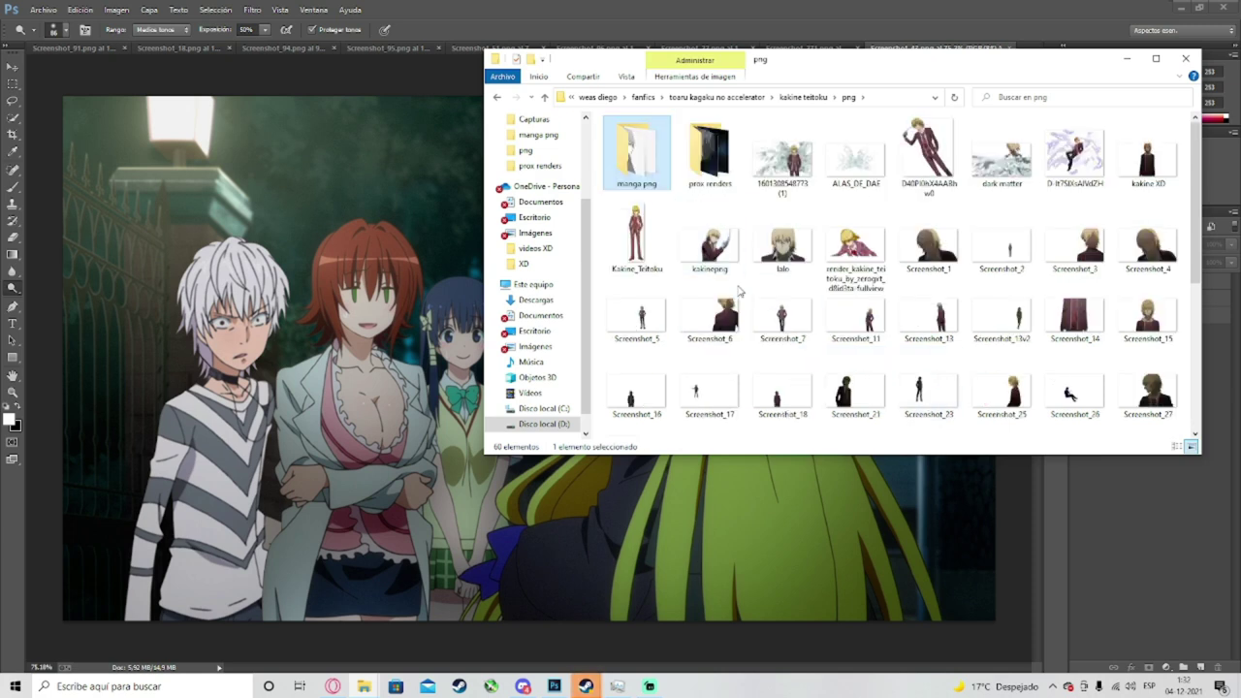
{"action": "scroll", "coordinate": [907, 339], "scroll_direction": "down", "scroll_amount": 3}
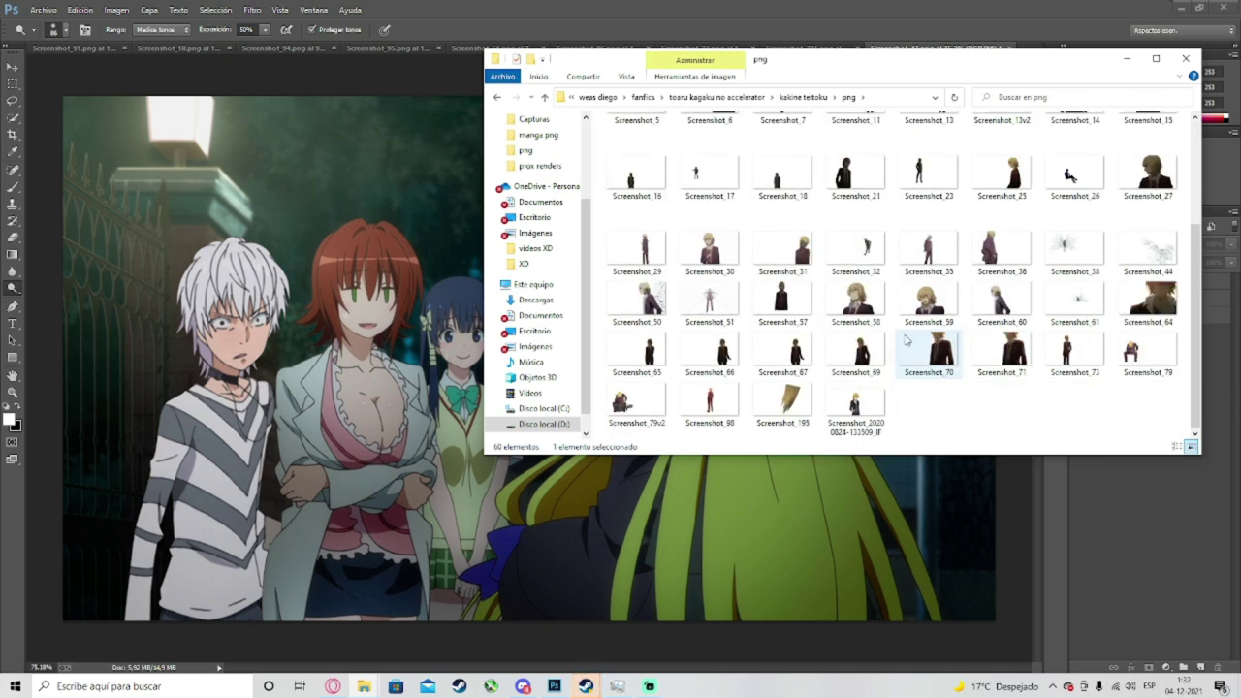
{"action": "scroll", "coordinate": [907, 339], "scroll_direction": "up", "scroll_amount": 3}
Step: Browse the prox renders folder and preview the Screenshot_74 image
{"action": "double_click", "coordinate": [710, 152]}
{"action": "scroll", "coordinate": [840, 291], "scroll_direction": "down", "scroll_amount": 4}
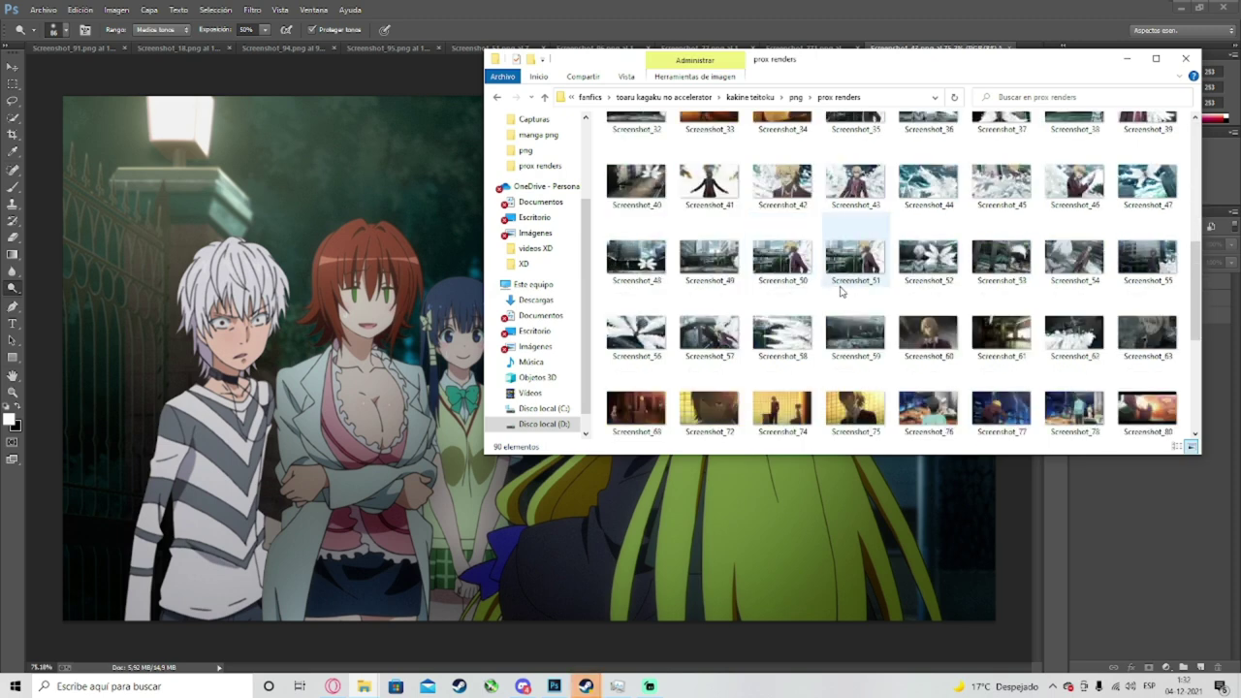
{"action": "scroll", "coordinate": [840, 291], "scroll_direction": "down", "scroll_amount": 2}
{"action": "double_click", "coordinate": [814, 279]}
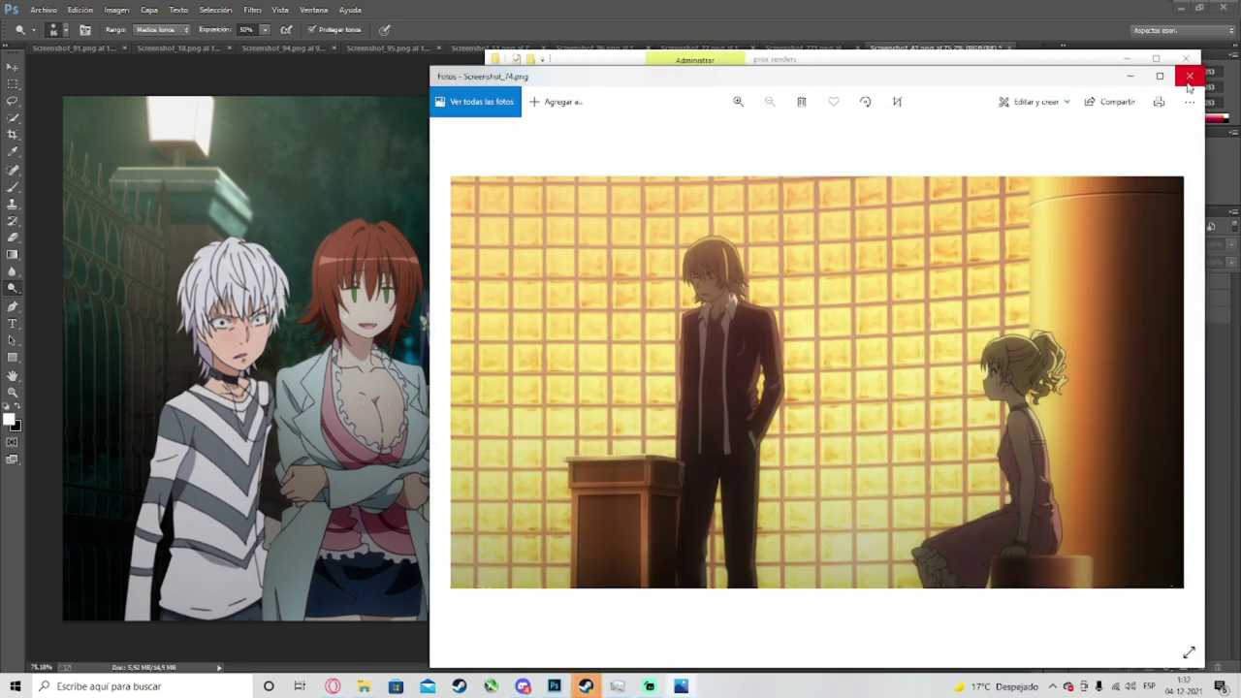
{"action": "left_click", "coordinate": [1188, 77]}
Step: Return to the png folder and preview the Screenshot_67 and Screenshot_73 renders to compare their poses
{"action": "left_click", "coordinate": [801, 97]}
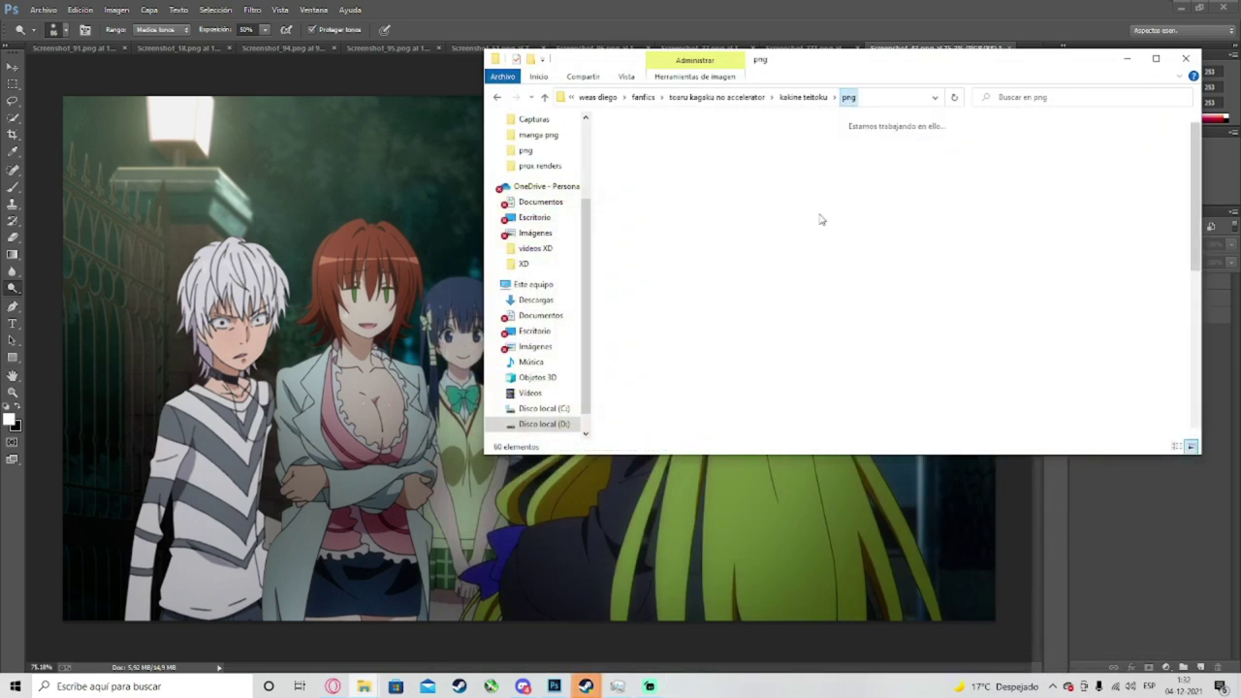
{"action": "double_click", "coordinate": [769, 334]}
{"action": "left_click", "coordinate": [1188, 74]}
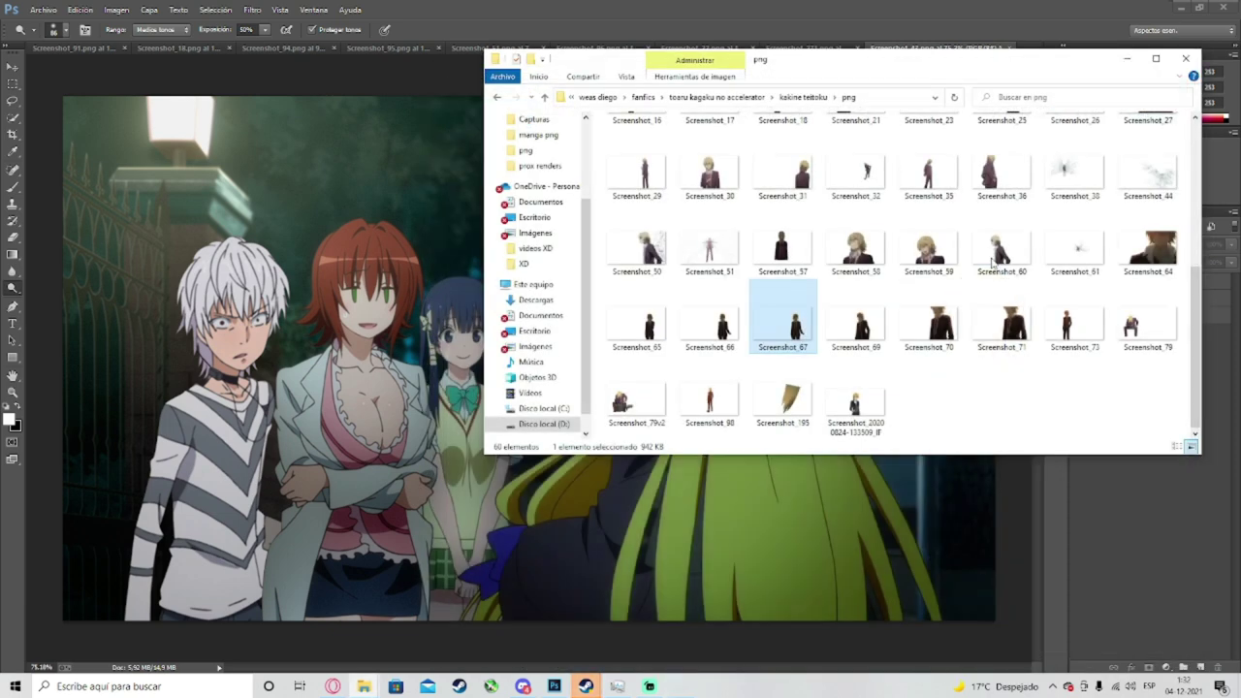
{"action": "left_click_drag", "start_coordinate": [810, 325], "coordinate": [936, 328]}
{"action": "double_click", "coordinate": [1072, 324]}
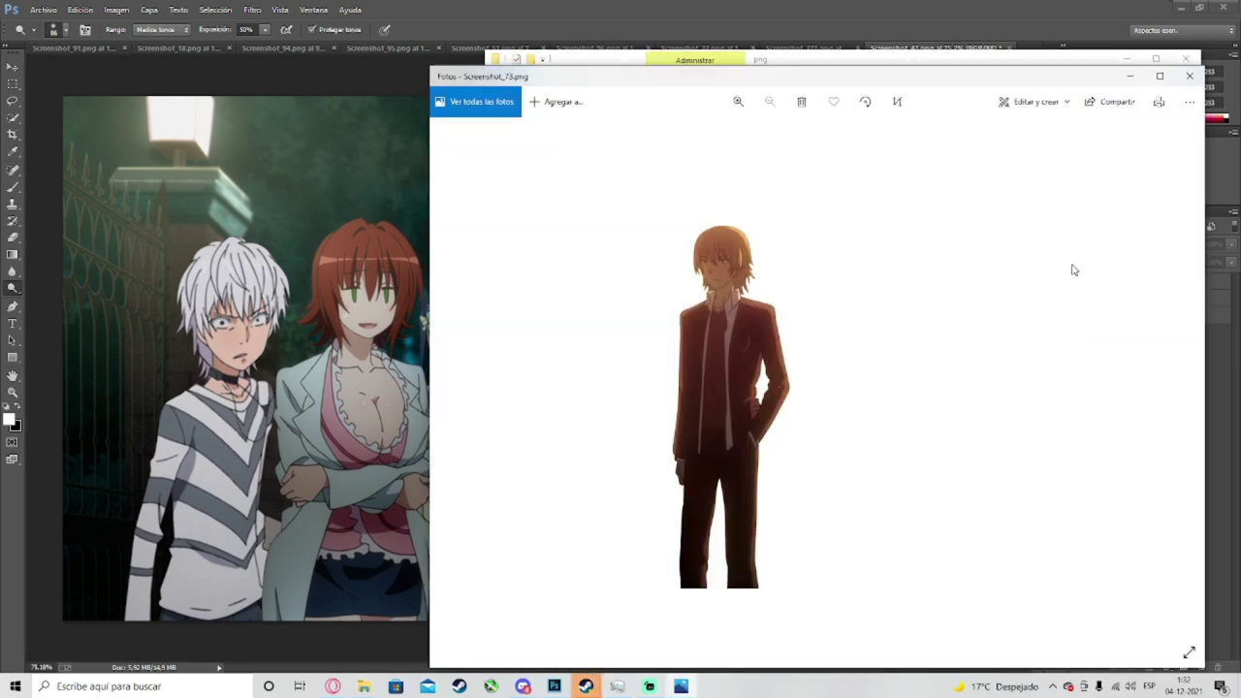
{"action": "left_click", "coordinate": [1189, 74]}
{"action": "left_click", "coordinate": [856, 325]}
{"action": "double_click", "coordinate": [805, 333]}
{"action": "left_click", "coordinate": [1189, 75]}
Step: Place Screenshot_67 in the night scene beside the blue-haired girl, scaled to about 107% by 104% and rotated about 1.87 degrees
{"action": "left_click_drag", "start_coordinate": [777, 317], "coordinate": [397, 327]}
{"action": "left_click_drag", "start_coordinate": [700, 394], "coordinate": [554, 406]}
{"action": "left_click_drag", "start_coordinate": [850, 109], "coordinate": [794, 153]}
{"action": "left_click_drag", "start_coordinate": [832, 141], "coordinate": [690, 213]}
{"action": "left_click_drag", "start_coordinate": [614, 301], "coordinate": [698, 259]}
{"action": "left_click_drag", "start_coordinate": [808, 377], "coordinate": [807, 392]}
{"action": "left_click_drag", "start_coordinate": [706, 373], "coordinate": [712, 379]}
{"action": "mouse_move", "coordinate": [778, 183]}
{"action": "left_mouse_down"}
{"action": "mouse_move", "coordinate": [801, 167]}
{"action": "mouse_move", "coordinate": [962, 148]}
{"action": "mouse_move", "coordinate": [782, 183]}
{"action": "left_mouse_up"}
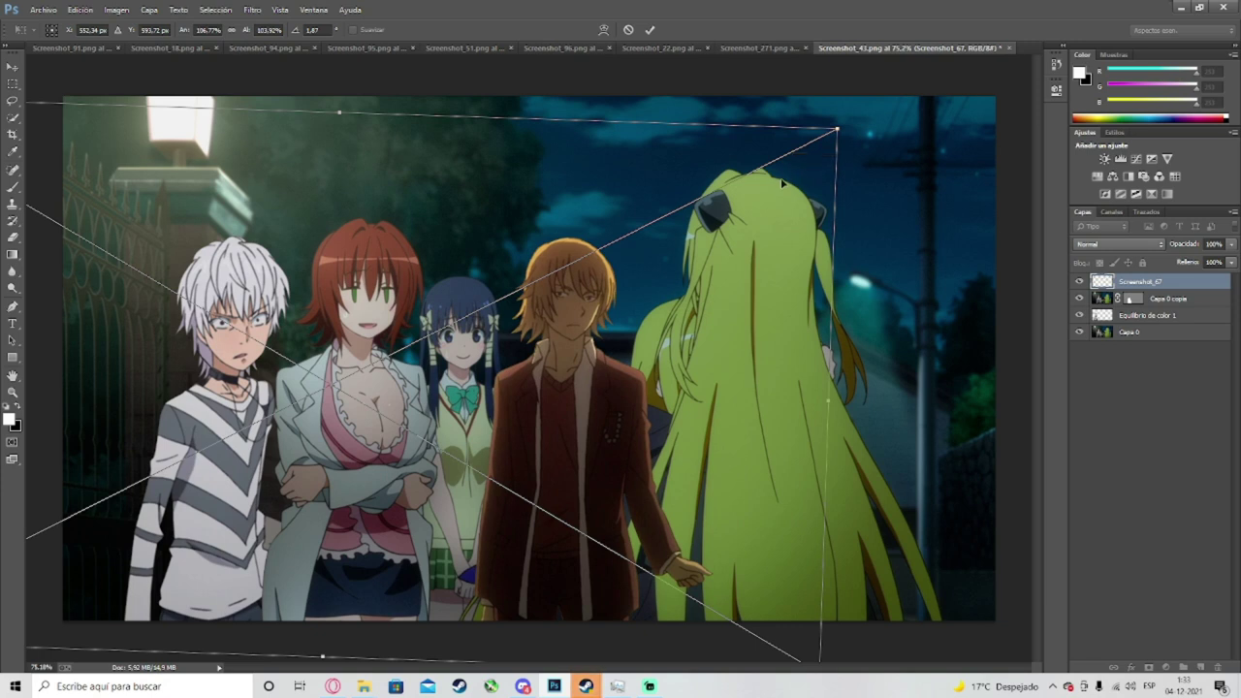
Step: Straighten the placed Screenshot_67 render to about 0.54 degrees and shrink it to about 92% width and height
{"action": "left_click_drag", "start_coordinate": [893, 304], "coordinate": [892, 288]}
{"action": "scroll", "coordinate": [742, 360], "scroll_direction": "down", "scroll_amount": 2}
{"action": "mouse_move", "coordinate": [704, 366]}
{"action": "left_mouse_down"}
{"action": "mouse_move", "coordinate": [402, 383]}
{"action": "mouse_move", "coordinate": [683, 349]}
{"action": "mouse_move", "coordinate": [692, 370]}
{"action": "left_mouse_up"}
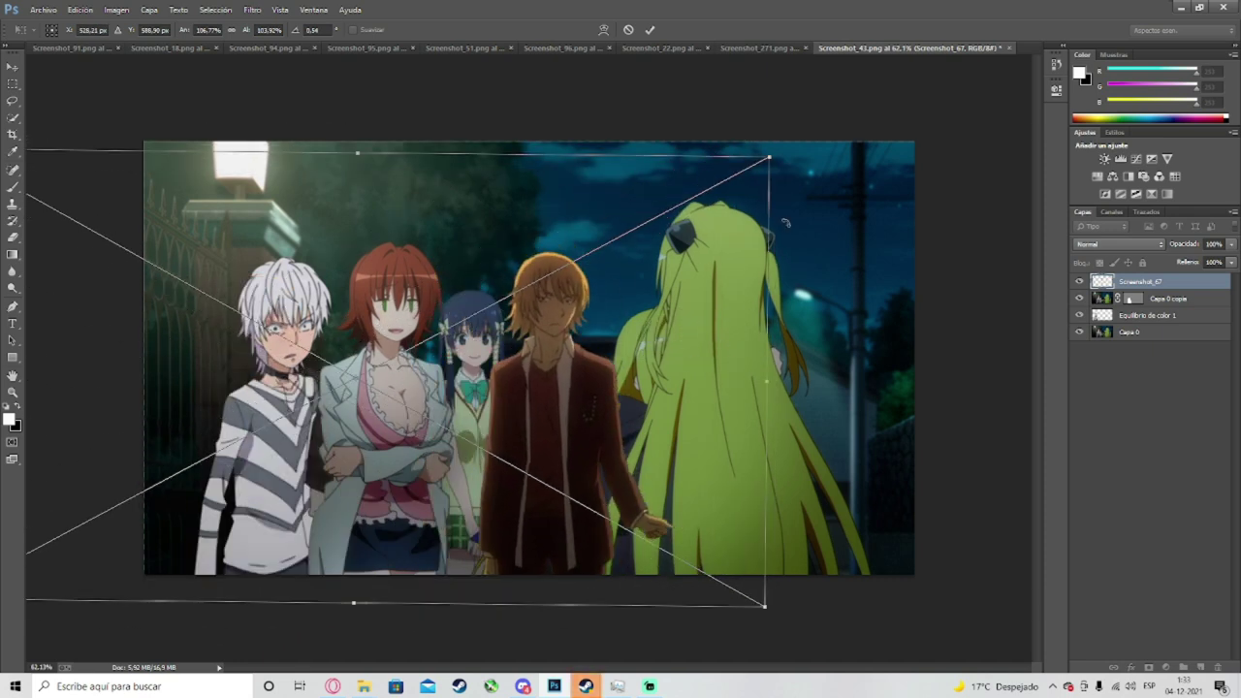
{"action": "left_click_drag", "start_coordinate": [772, 160], "coordinate": [769, 203]}
{"action": "left_click_drag", "start_coordinate": [730, 256], "coordinate": [719, 240]}
{"action": "left_click_drag", "start_coordinate": [748, 196], "coordinate": [752, 188]}
{"action": "scroll", "coordinate": [514, 276], "scroll_direction": "up", "scroll_amount": 5}
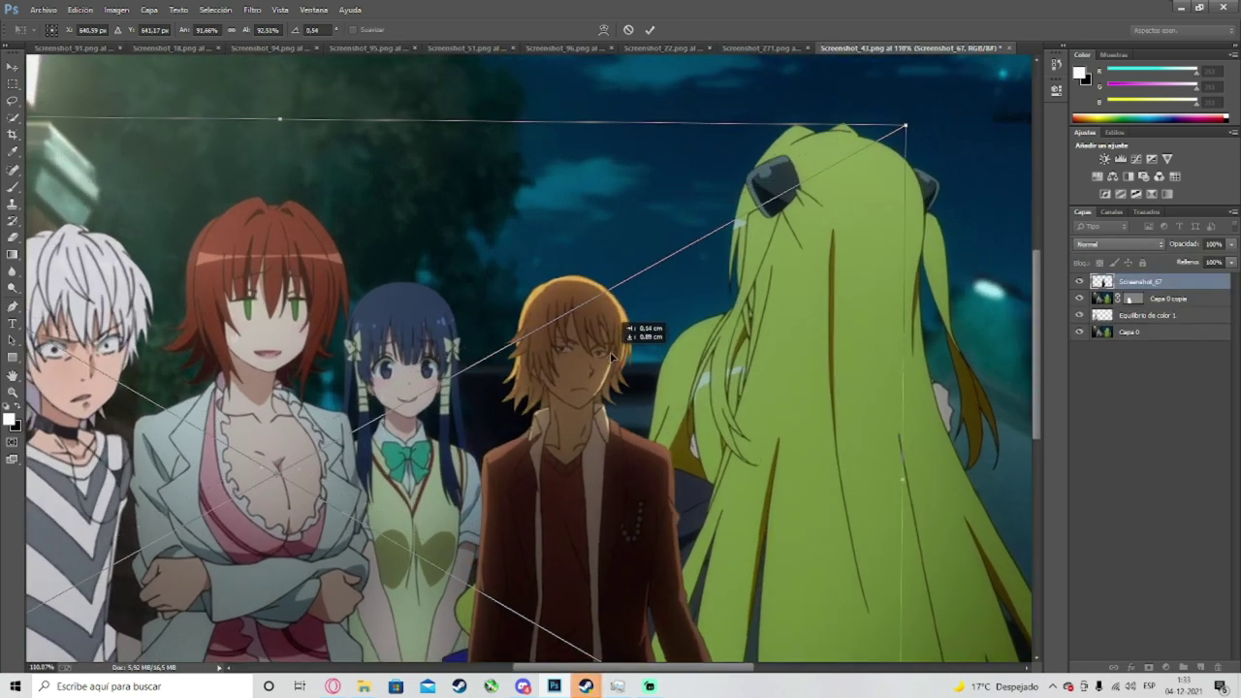
{"action": "scroll", "coordinate": [611, 337], "scroll_direction": "down", "scroll_amount": 4}
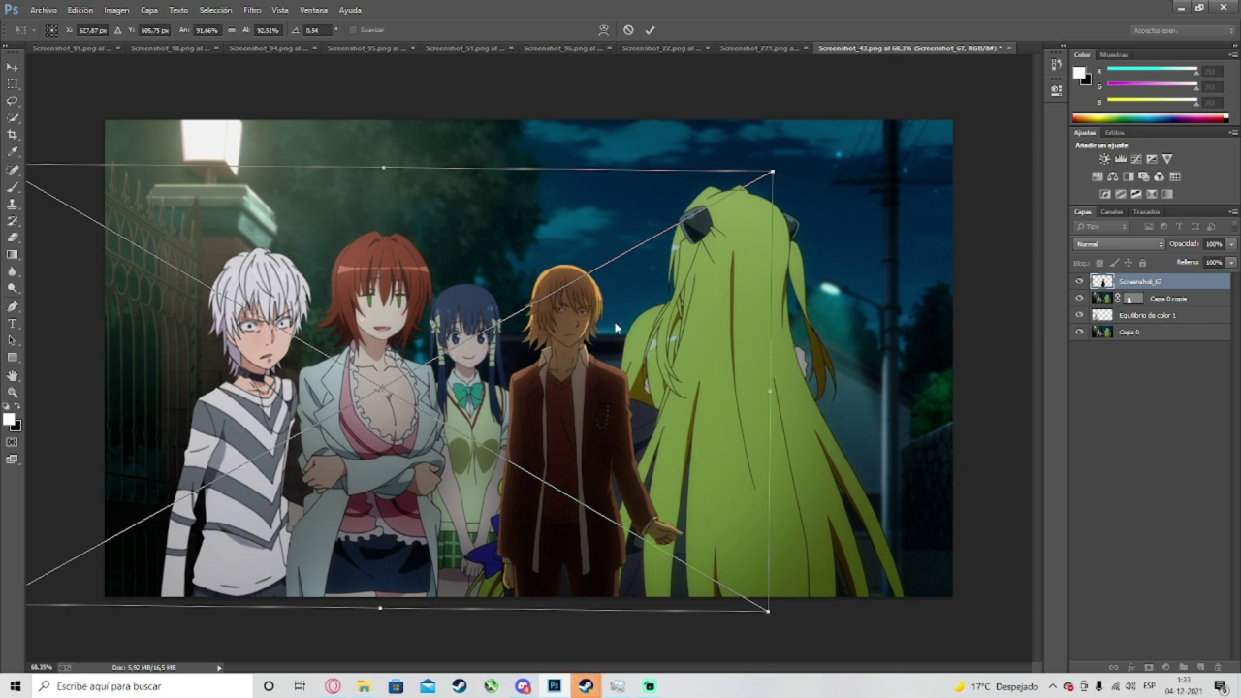
Step: Fine-tune Screenshot_67 to about 91% size between the blue-haired girl and the blonde character, and commit the placement
{"action": "left_click_drag", "start_coordinate": [576, 342], "coordinate": [575, 350]}
{"action": "left_click_drag", "start_coordinate": [779, 174], "coordinate": [765, 178]}
{"action": "left_click_drag", "start_coordinate": [714, 234], "coordinate": [729, 236]}
{"action": "left_click_drag", "start_coordinate": [771, 181], "coordinate": [780, 179]}
{"action": "mouse_move", "coordinate": [755, 243]}
{"action": "left_mouse_down"}
{"action": "mouse_move", "coordinate": [762, 207]}
{"action": "mouse_move", "coordinate": [751, 228]}
{"action": "left_mouse_up"}
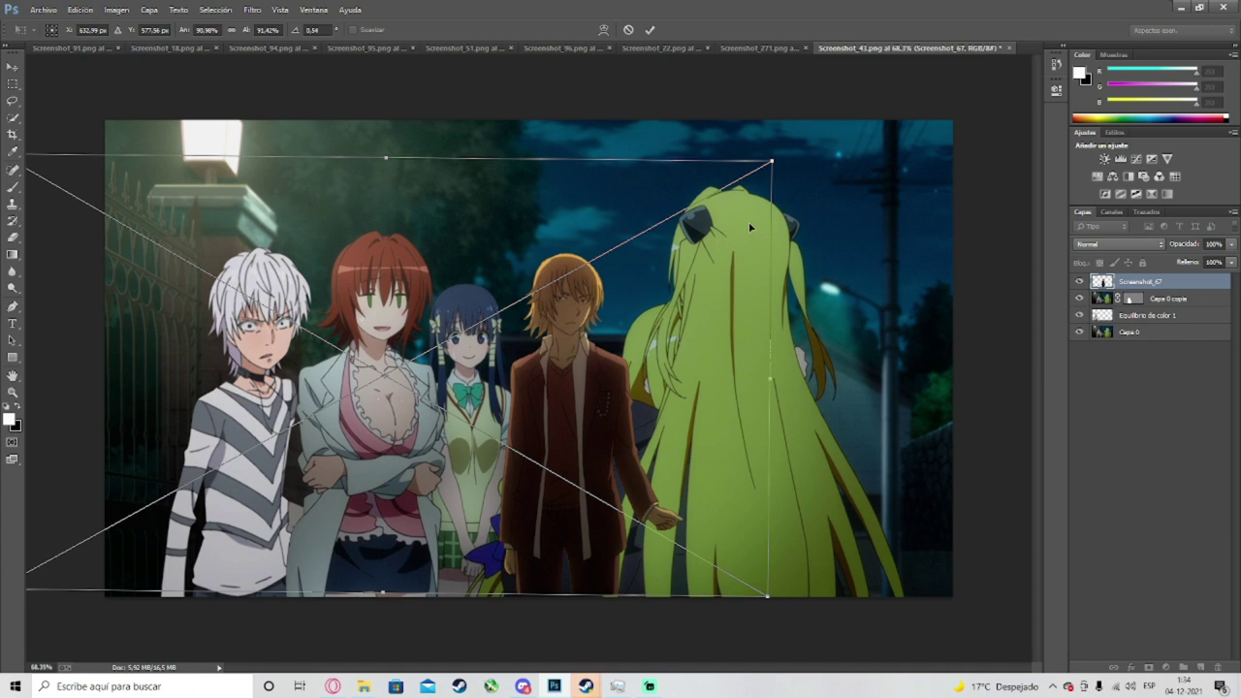
{"action": "key", "text": "Return"}
{"action": "key", "text": "o"}
Step: Duplicate the Capa 0 layer as Capa 0 copia 2 and hide the Screenshot_67 layer
{"action": "left_click", "coordinate": [1148, 336]}
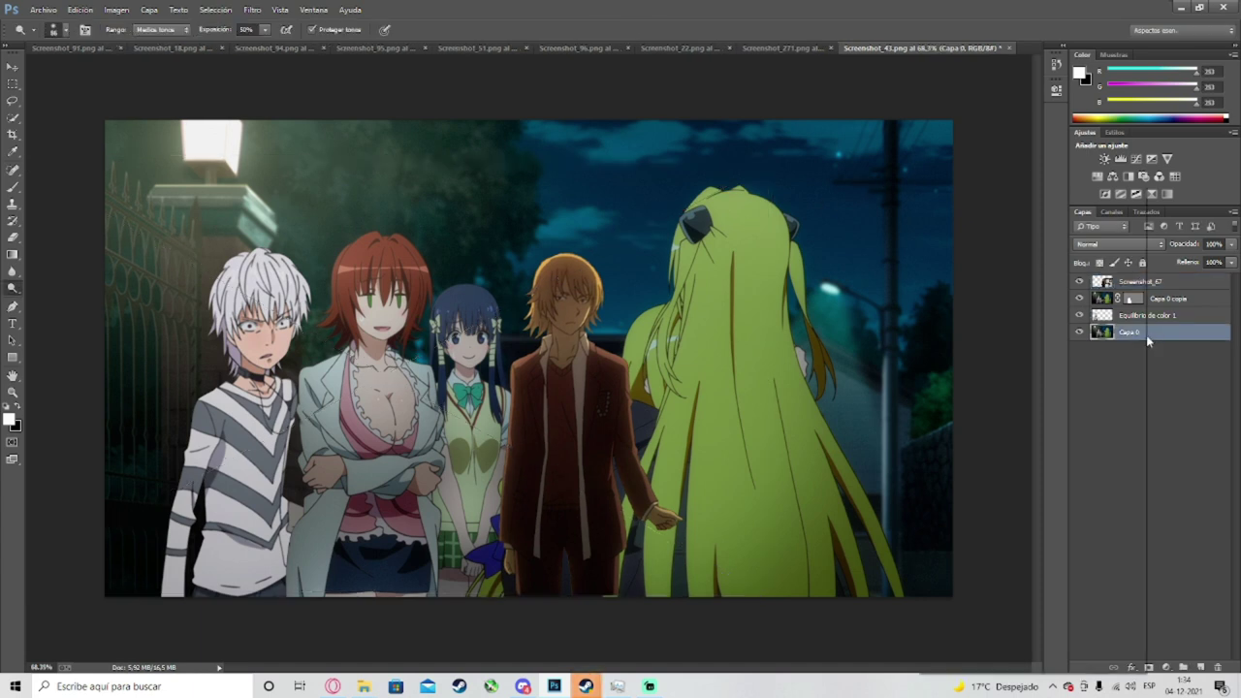
{"action": "right_click", "coordinate": [1146, 335]}
{"action": "left_click", "coordinate": [945, 241]}
{"action": "left_click", "coordinate": [755, 209]}
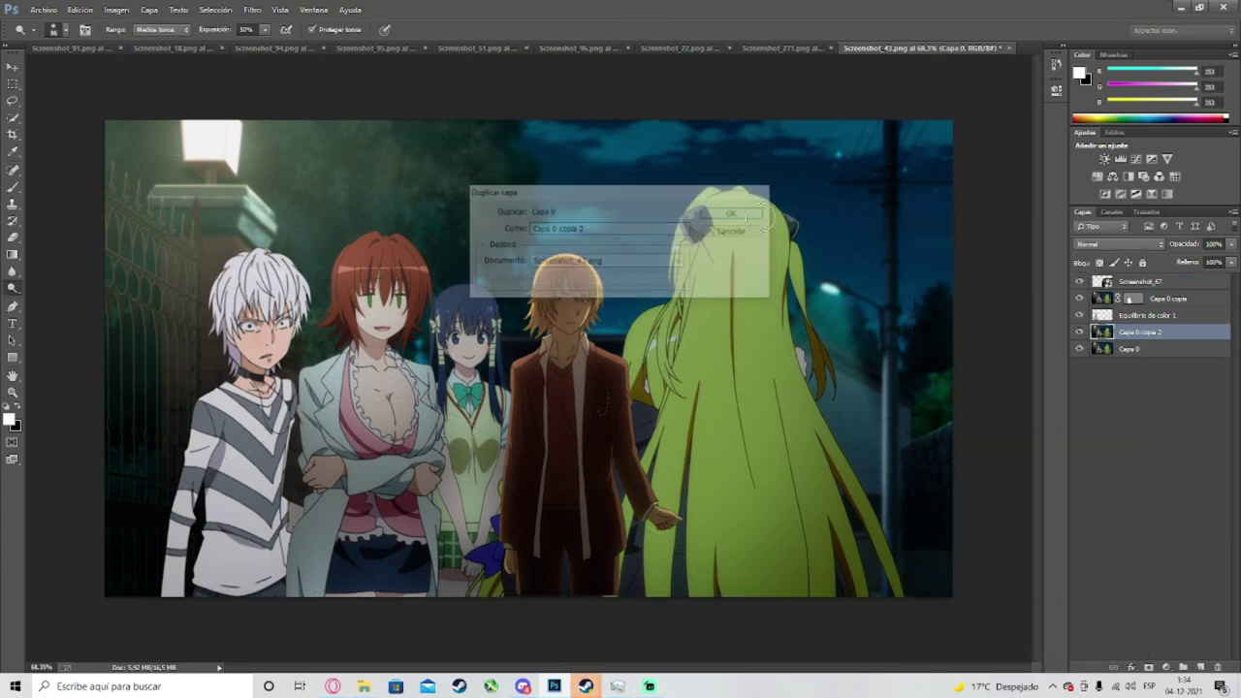
{"action": "mouse_move", "coordinate": [1130, 339]}
{"action": "left_mouse_down"}
{"action": "mouse_move", "coordinate": [1130, 292]}
{"action": "mouse_move", "coordinate": [1115, 340]}
{"action": "left_mouse_up"}
{"action": "left_click", "coordinate": [1079, 282]}
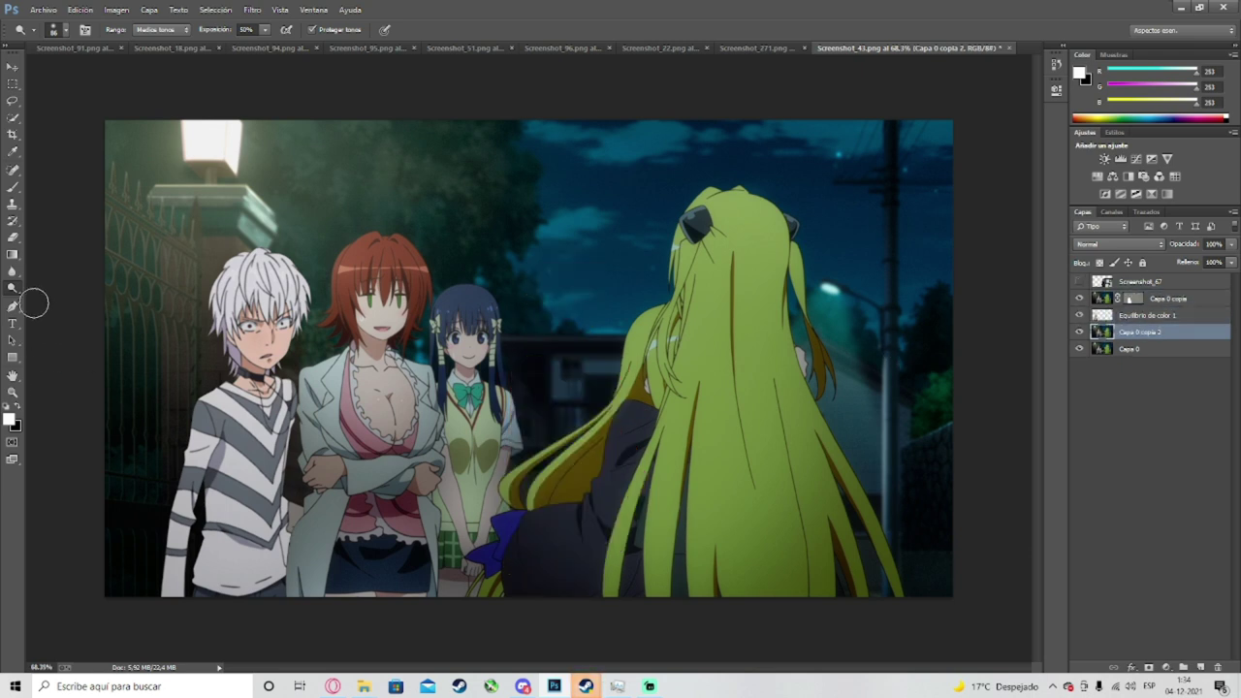
Step: Start a Pen path on Capa 0 copia 2, tracing the outer edge of the blonde character's lower hair strand
{"action": "left_click", "coordinate": [13, 307]}
{"action": "scroll", "coordinate": [500, 470], "scroll_direction": "up", "scroll_amount": 5}
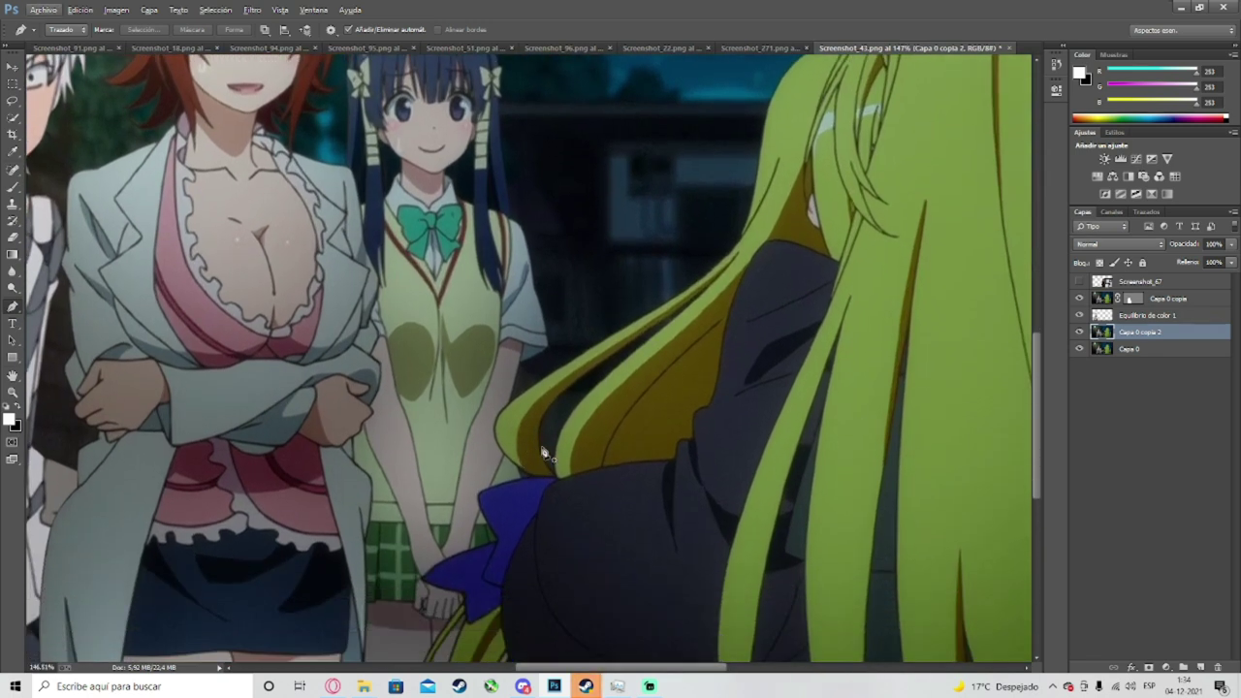
{"action": "left_click", "coordinate": [503, 401]}
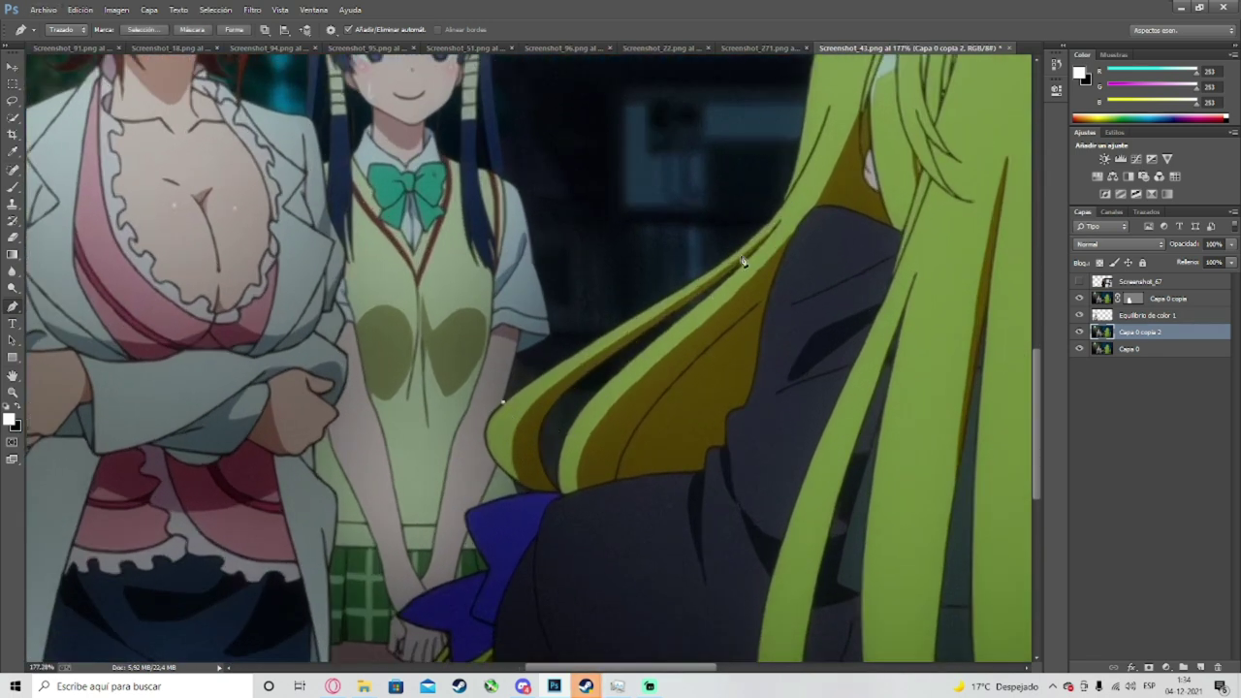
{"action": "left_click", "coordinate": [785, 203]}
{"action": "left_click", "coordinate": [1080, 283]}
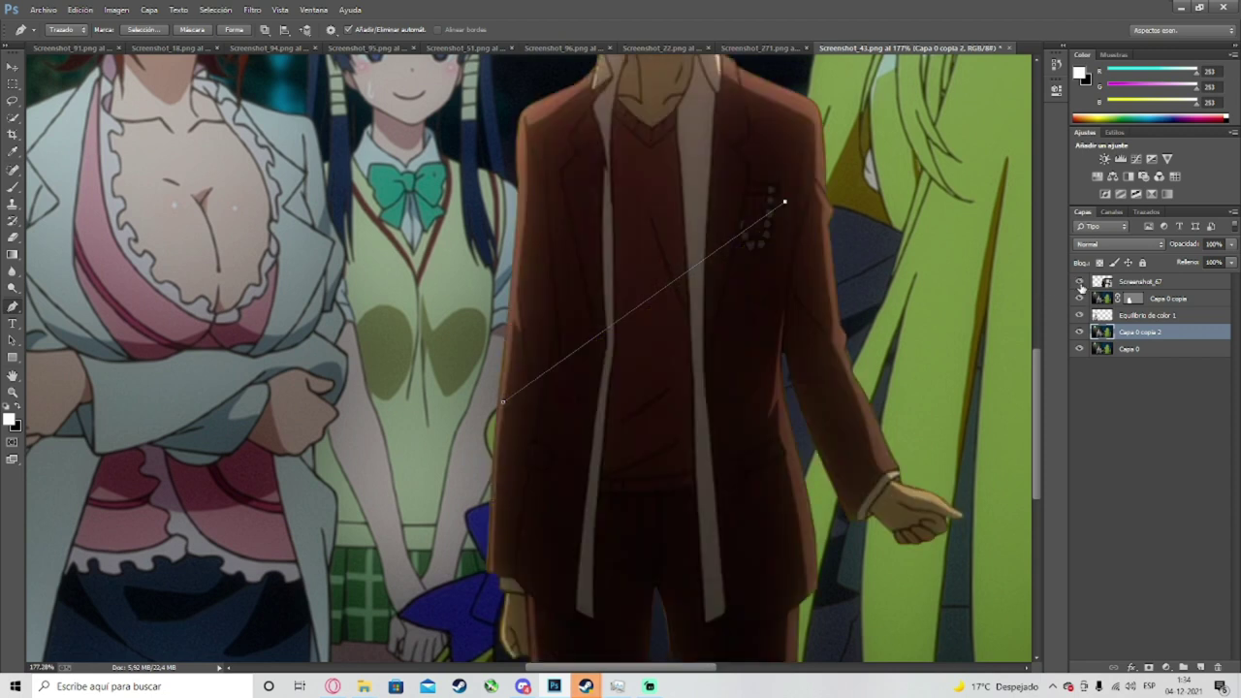
{"action": "left_click", "coordinate": [1080, 283]}
{"action": "scroll", "coordinate": [634, 448], "scroll_direction": "up", "scroll_amount": 3}
{"action": "left_click_drag", "start_coordinate": [701, 372], "coordinate": [705, 381]}
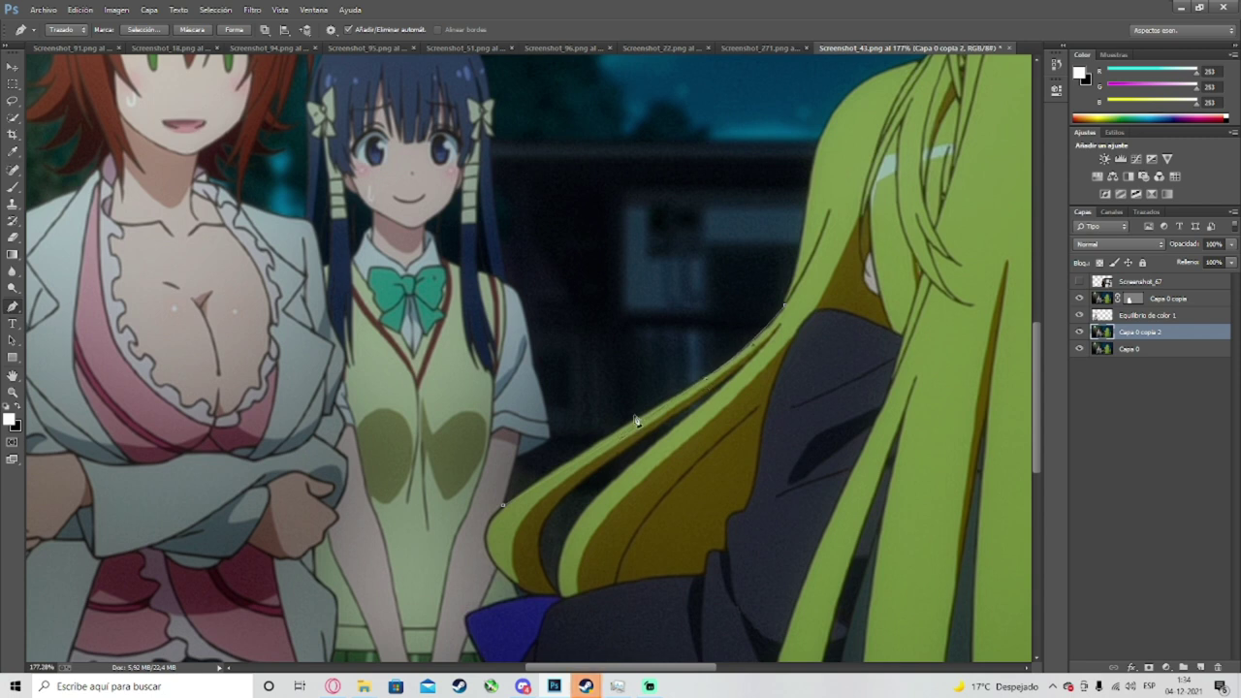
{"action": "left_click_drag", "start_coordinate": [607, 445], "coordinate": [601, 443]}
Step: Extend the path up around the outer curve of the blonde side hair to where it meets the main hair
{"action": "left_click", "coordinate": [865, 83]}
{"action": "left_click_drag", "start_coordinate": [827, 123], "coordinate": [829, 134]}
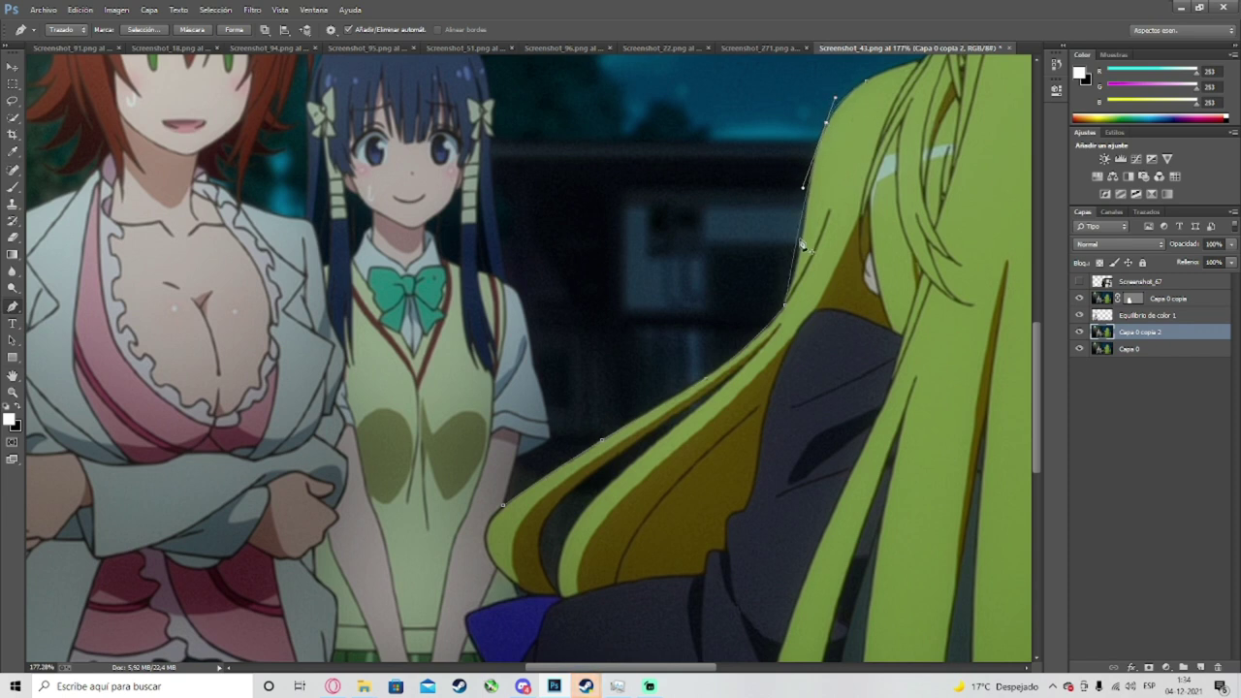
{"action": "left_click_drag", "start_coordinate": [800, 243], "coordinate": [799, 245]}
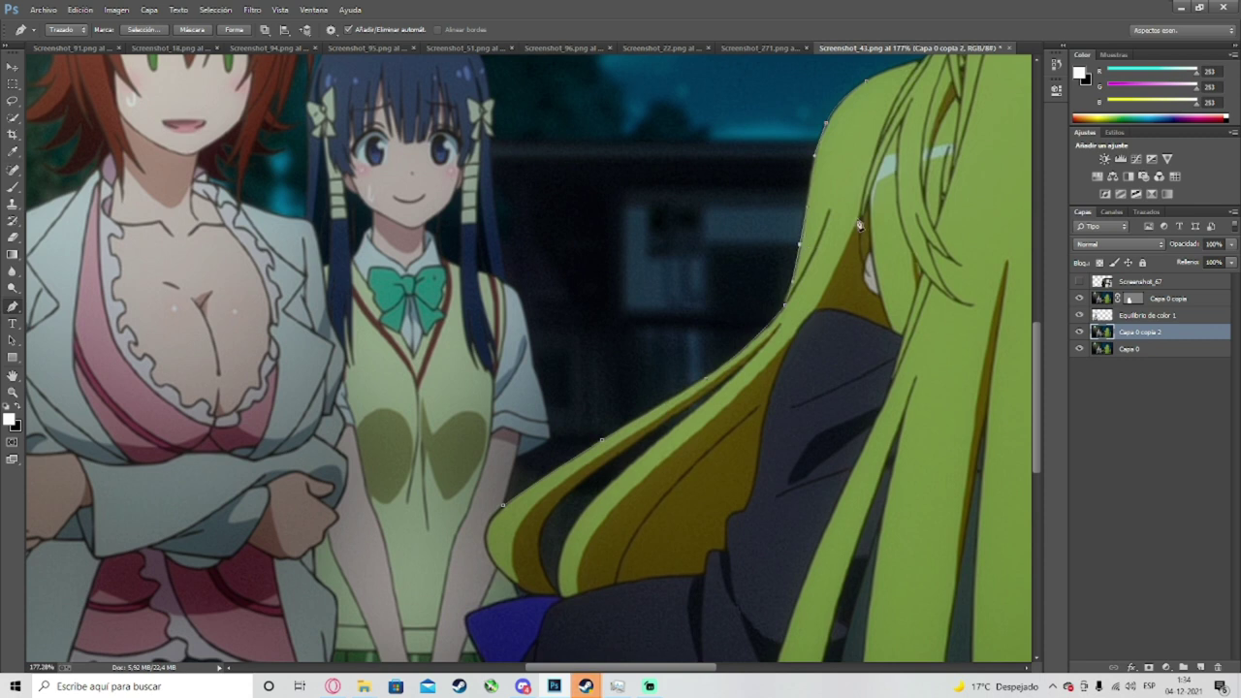
{"action": "scroll", "coordinate": [859, 225], "scroll_direction": "up", "scroll_amount": 3}
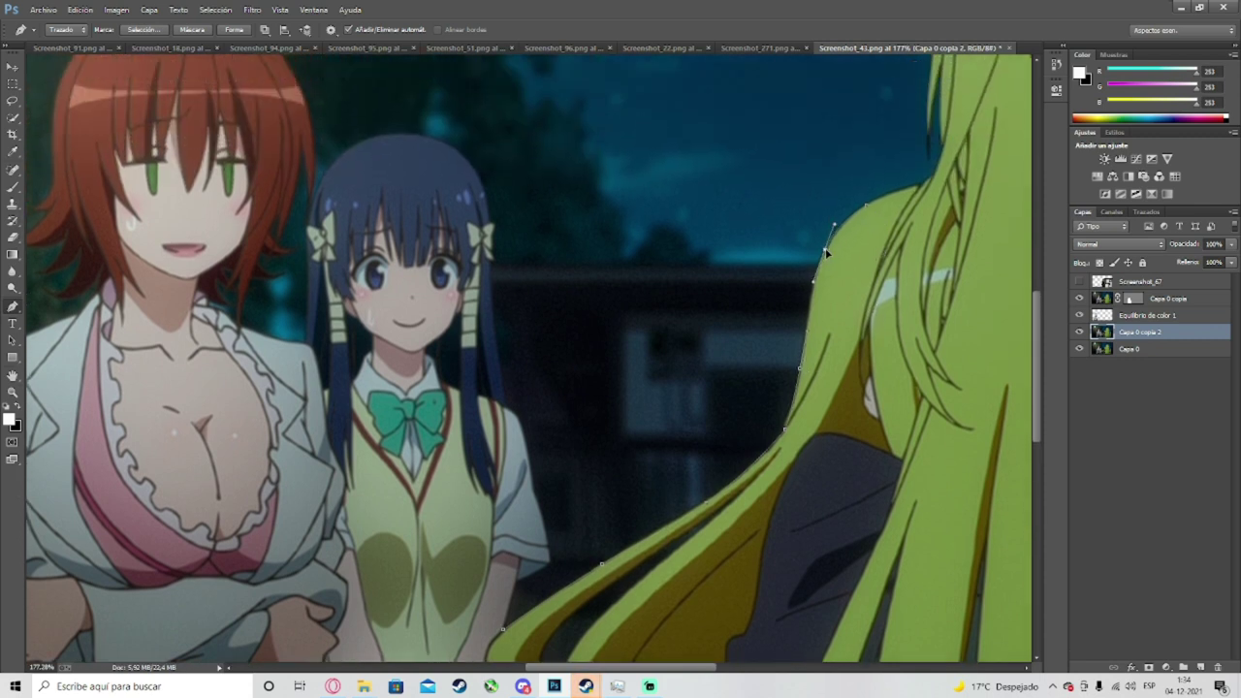
{"action": "left_click", "coordinate": [921, 185]}
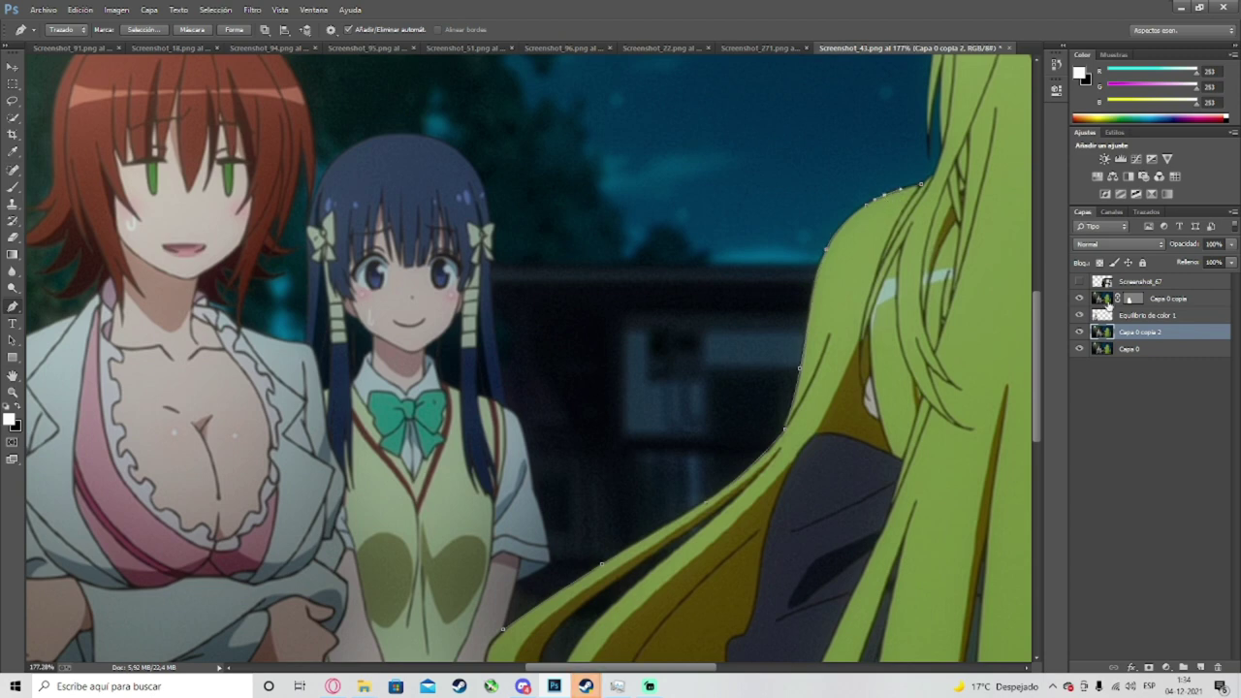
Step: Show Screenshot_67 and route the path down through the blonde hair and along just below the canvas's lower edge
{"action": "left_click", "coordinate": [1079, 281]}
{"action": "scroll", "coordinate": [939, 373], "scroll_direction": "down", "scroll_amount": 4}
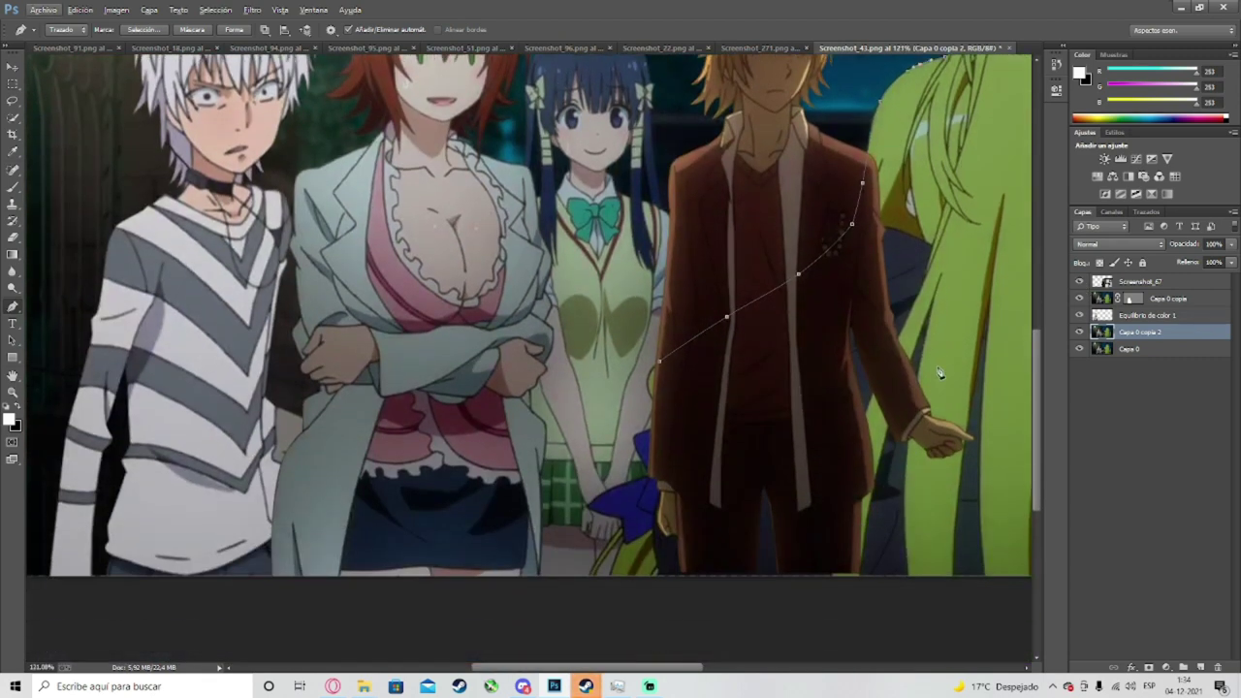
{"action": "scroll", "coordinate": [940, 373], "scroll_direction": "down", "scroll_amount": 1}
{"action": "scroll", "coordinate": [1008, 451], "scroll_direction": "down", "scroll_amount": 2}
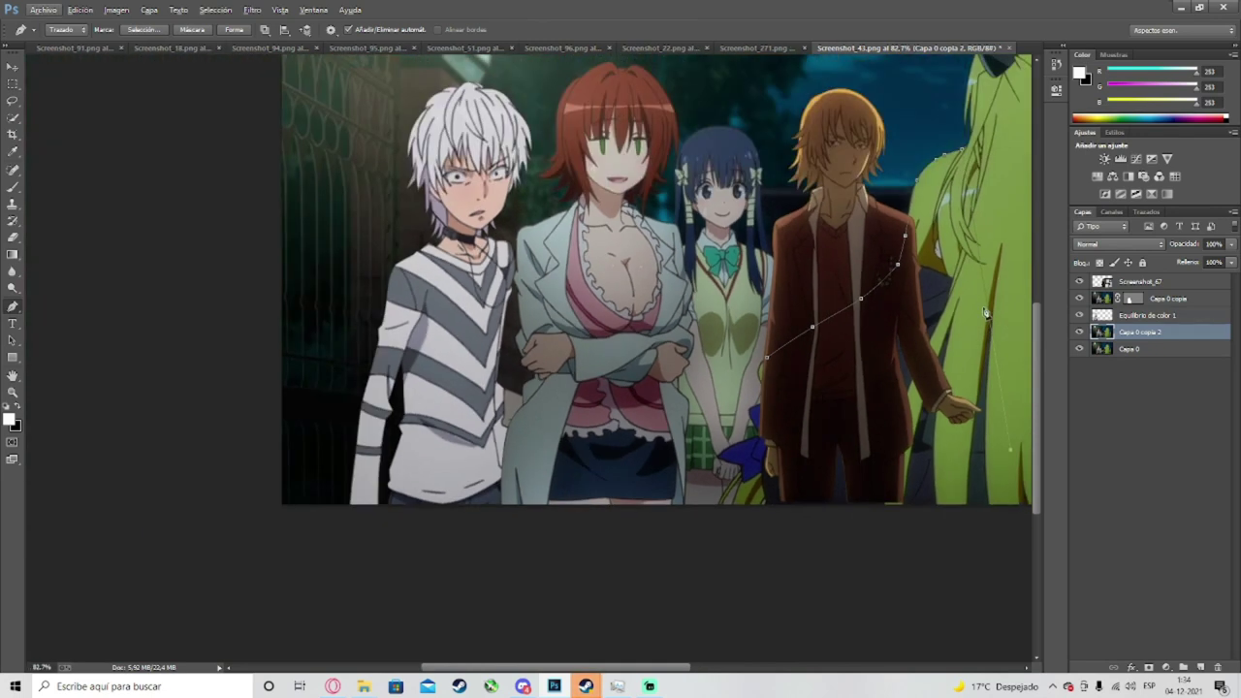
{"action": "left_click", "coordinate": [908, 519]}
{"action": "left_click", "coordinate": [766, 515]}
Step: Hide Screenshot_67 and continue the path up to the inner hair strand's lower tip, curving it along that strand's edge
{"action": "left_click", "coordinate": [1079, 282]}
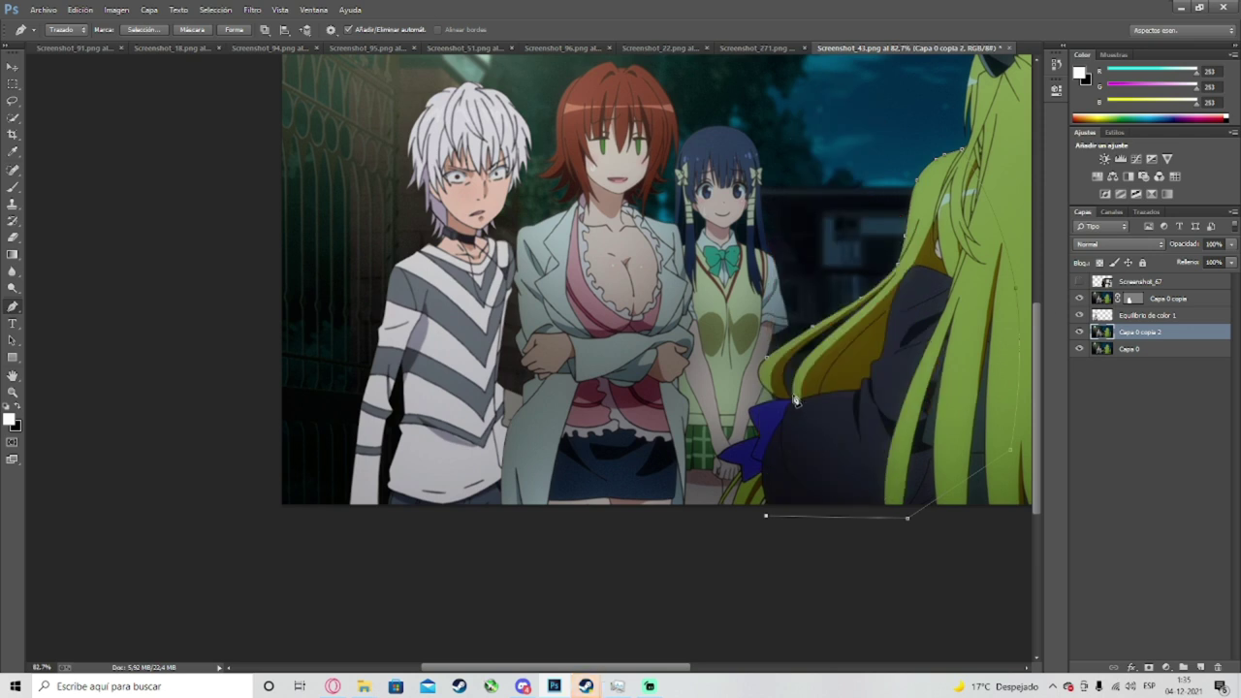
{"action": "scroll", "coordinate": [795, 400], "scroll_direction": "up", "scroll_amount": 4}
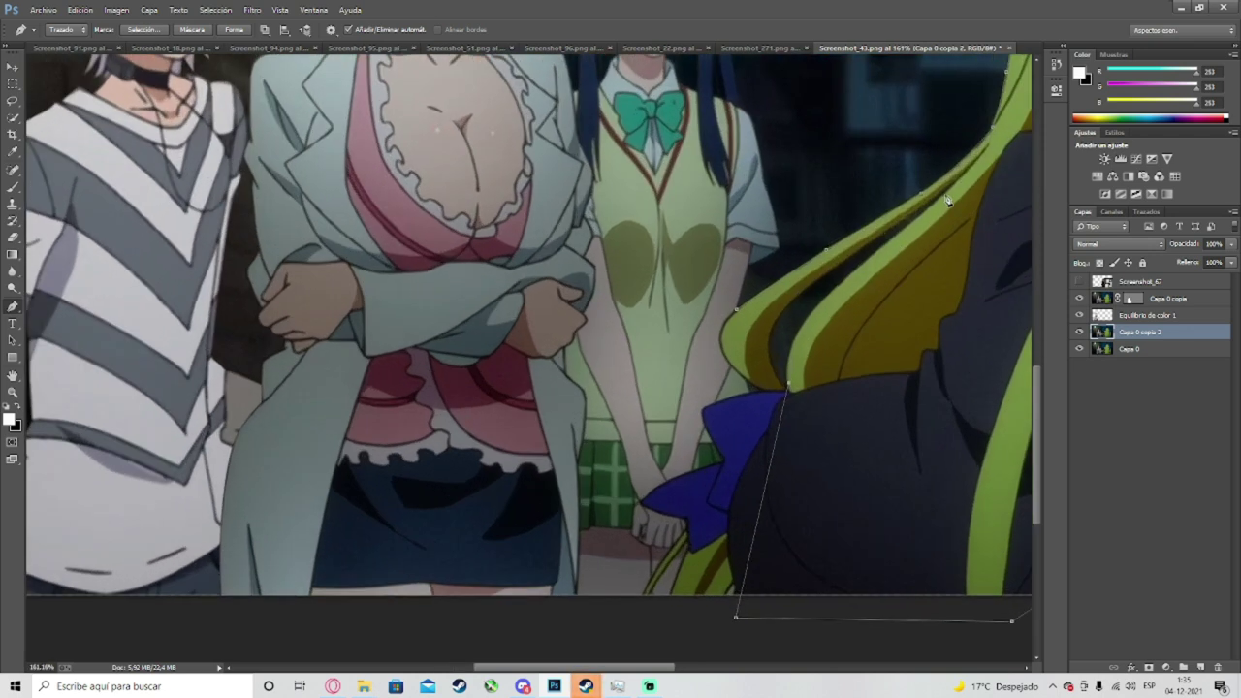
{"action": "scroll", "coordinate": [870, 264], "scroll_direction": "up", "scroll_amount": 2}
{"action": "left_click_drag", "start_coordinate": [850, 356], "coordinate": [760, 377]}
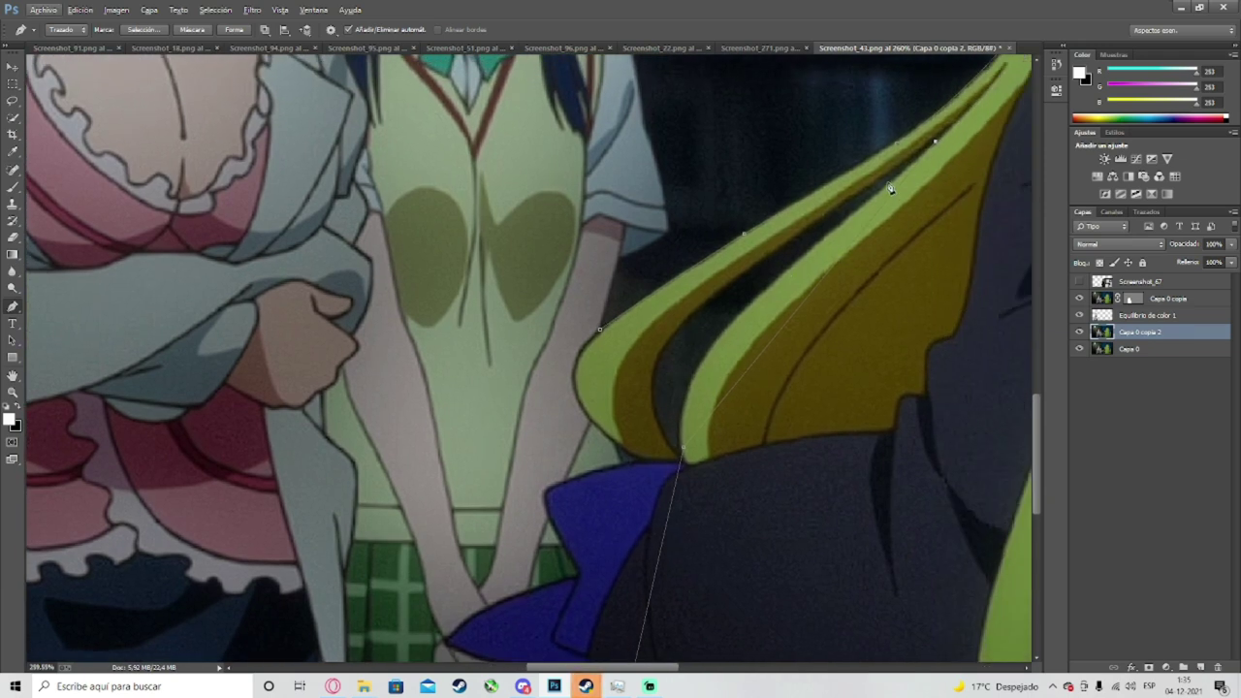
{"action": "left_click", "coordinate": [759, 360]}
{"action": "left_click_drag", "start_coordinate": [758, 359], "coordinate": [721, 342]}
{"action": "scroll", "coordinate": [714, 349], "scroll_direction": "down", "scroll_amount": 3}
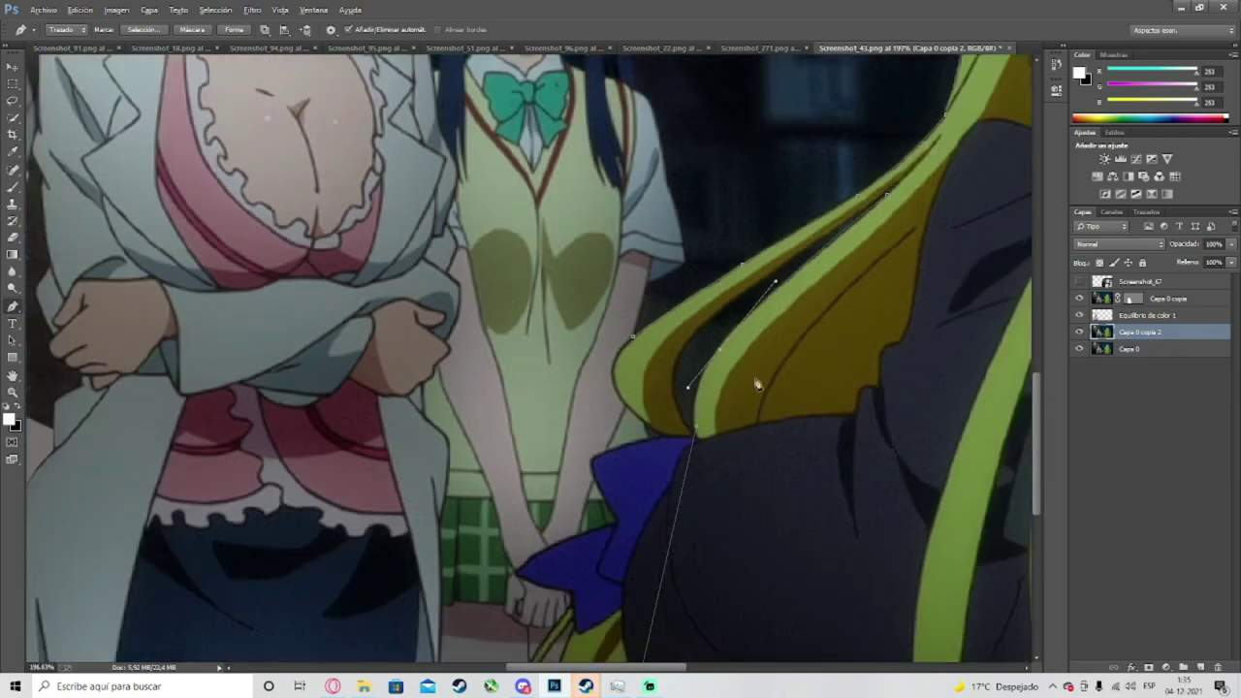
Step: Refit the path closely along the inner strand's upper edge, ending at the narrow tip of the gap between the strands
{"action": "scroll", "coordinate": [848, 367], "scroll_direction": "up", "scroll_amount": 3}
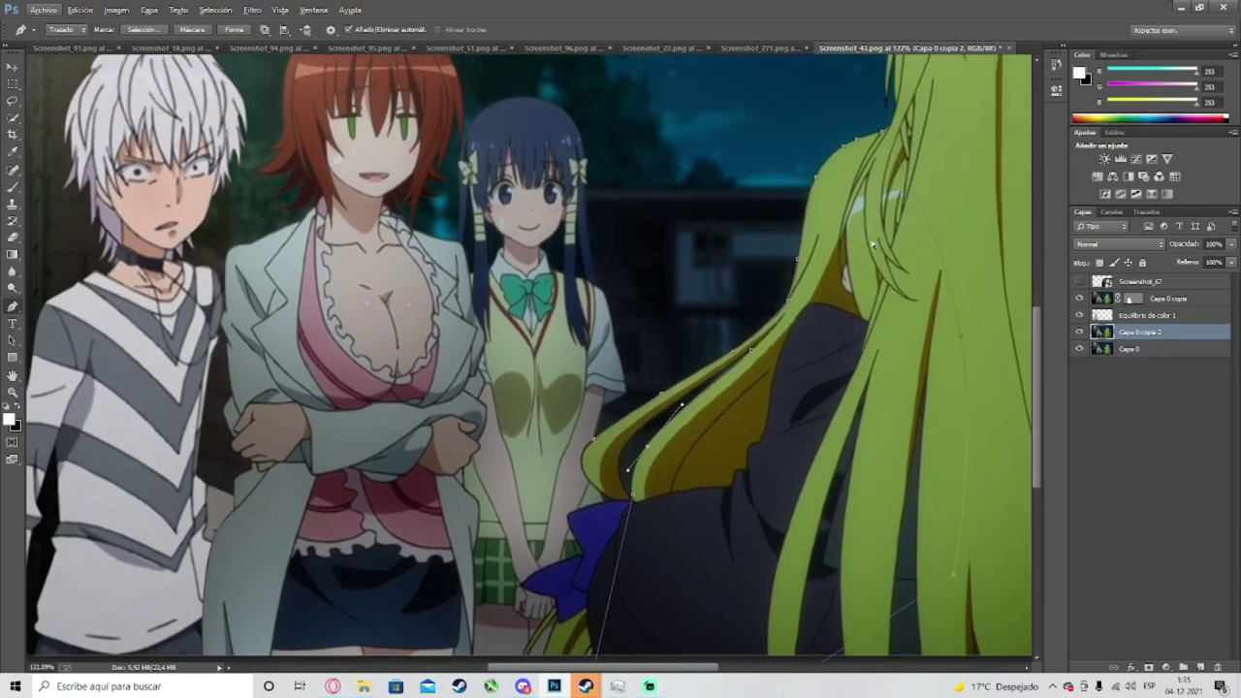
{"action": "scroll", "coordinate": [842, 169], "scroll_direction": "down", "scroll_amount": 4}
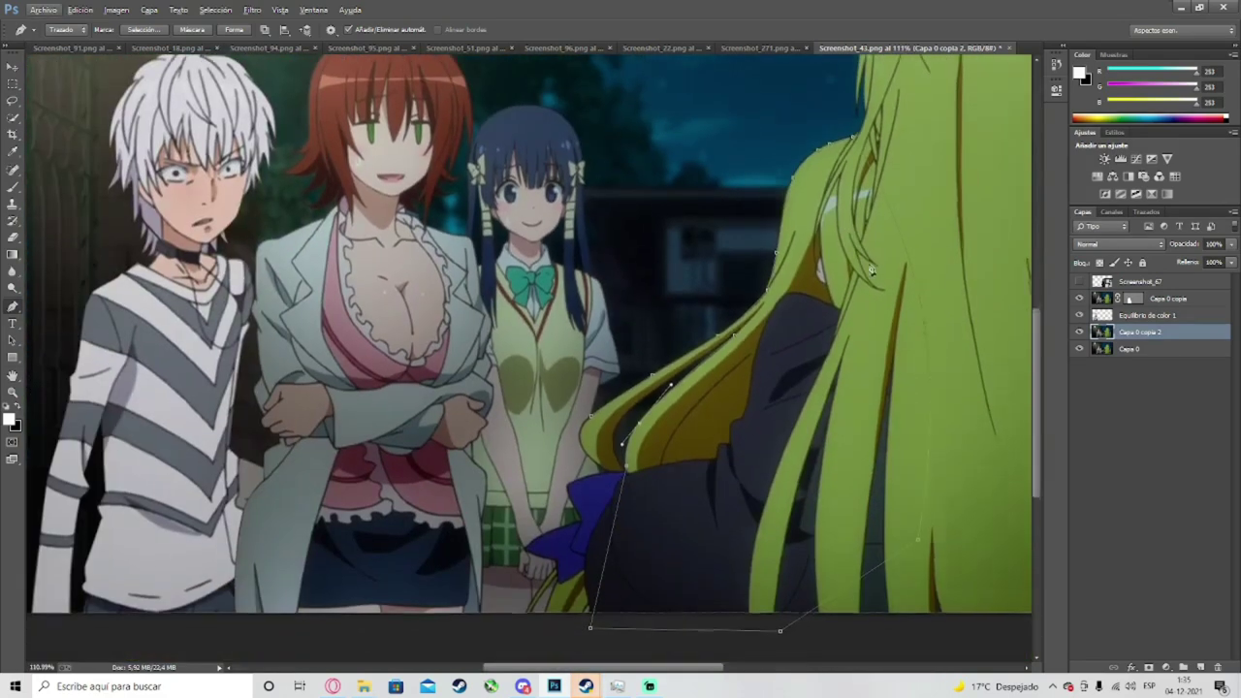
{"action": "scroll", "coordinate": [947, 359], "scroll_direction": "up", "scroll_amount": 4}
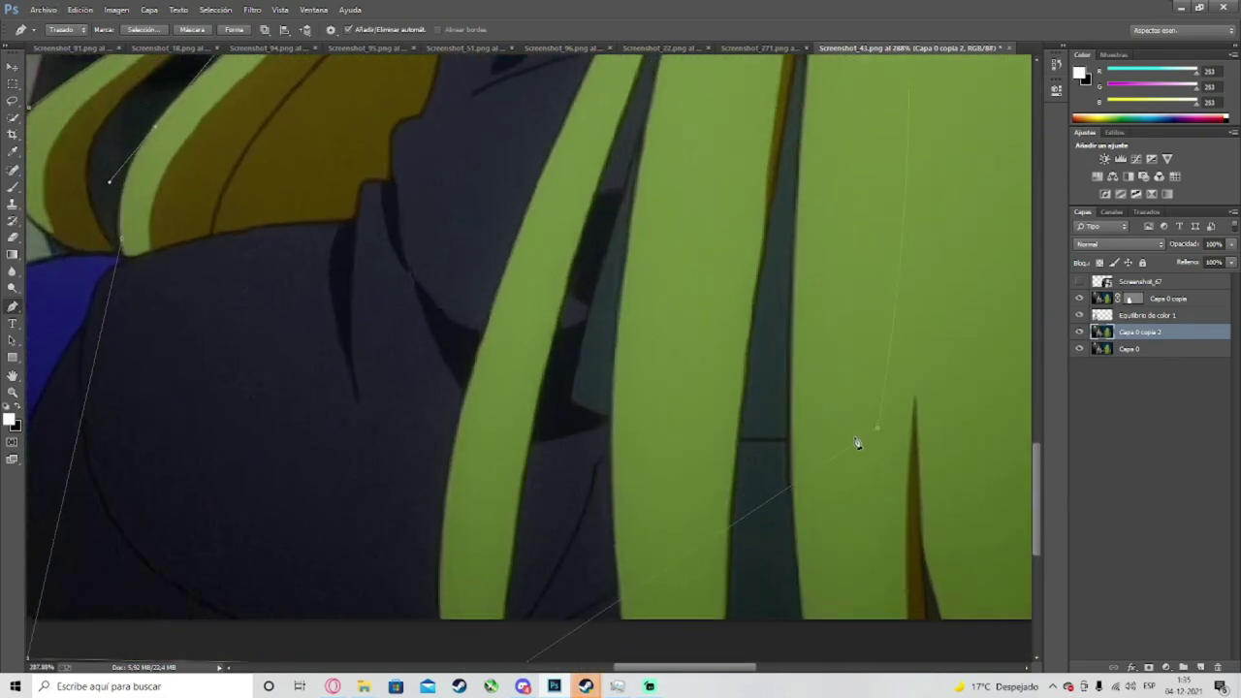
{"action": "scroll", "coordinate": [703, 633], "scroll_direction": "down", "scroll_amount": 1}
{"action": "left_click_drag", "start_coordinate": [707, 669], "coordinate": [636, 671]}
{"action": "scroll", "coordinate": [692, 498], "scroll_direction": "up", "scroll_amount": 4}
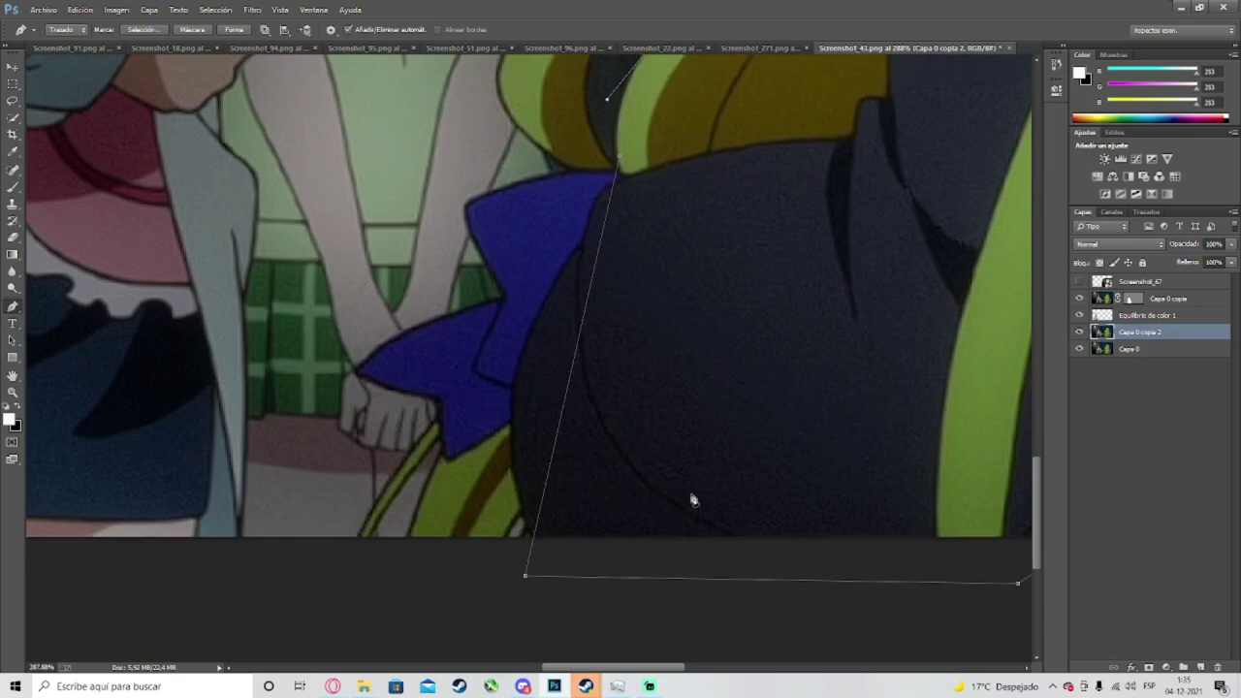
{"action": "scroll", "coordinate": [719, 451], "scroll_direction": "up", "scroll_amount": 3}
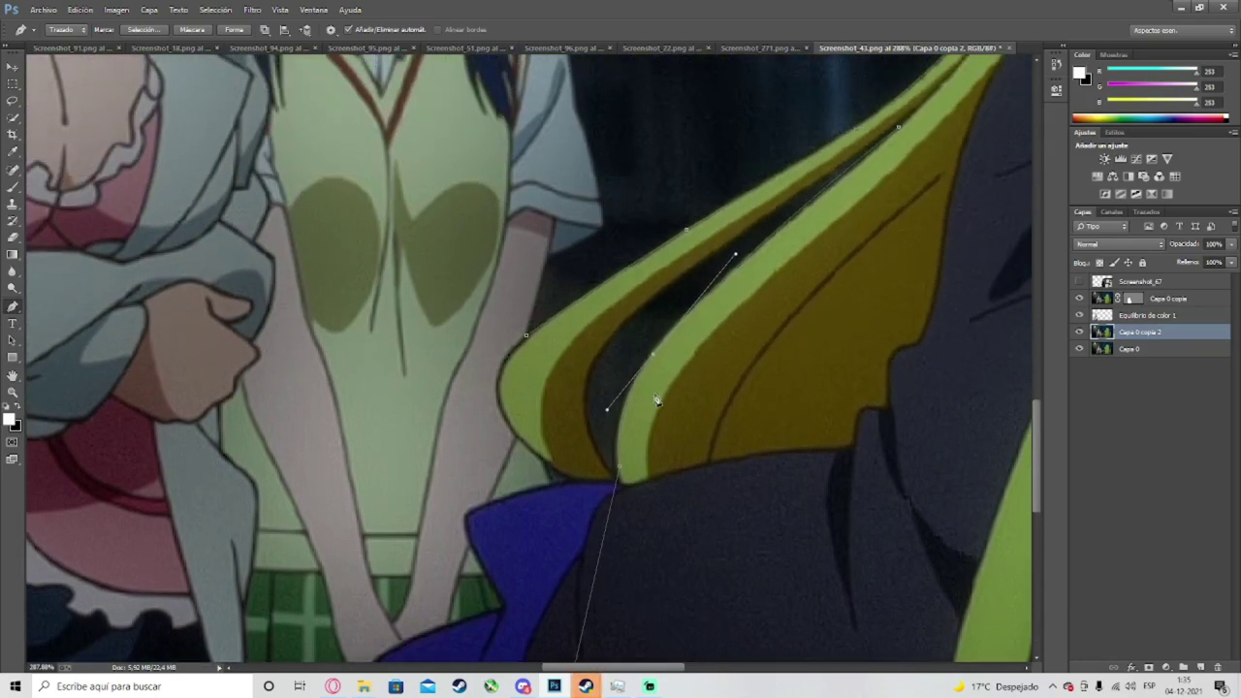
{"action": "scroll", "coordinate": [771, 304], "scroll_direction": "up", "scroll_amount": 1}
{"action": "scroll", "coordinate": [856, 178], "scroll_direction": "right", "scroll_amount": 1}
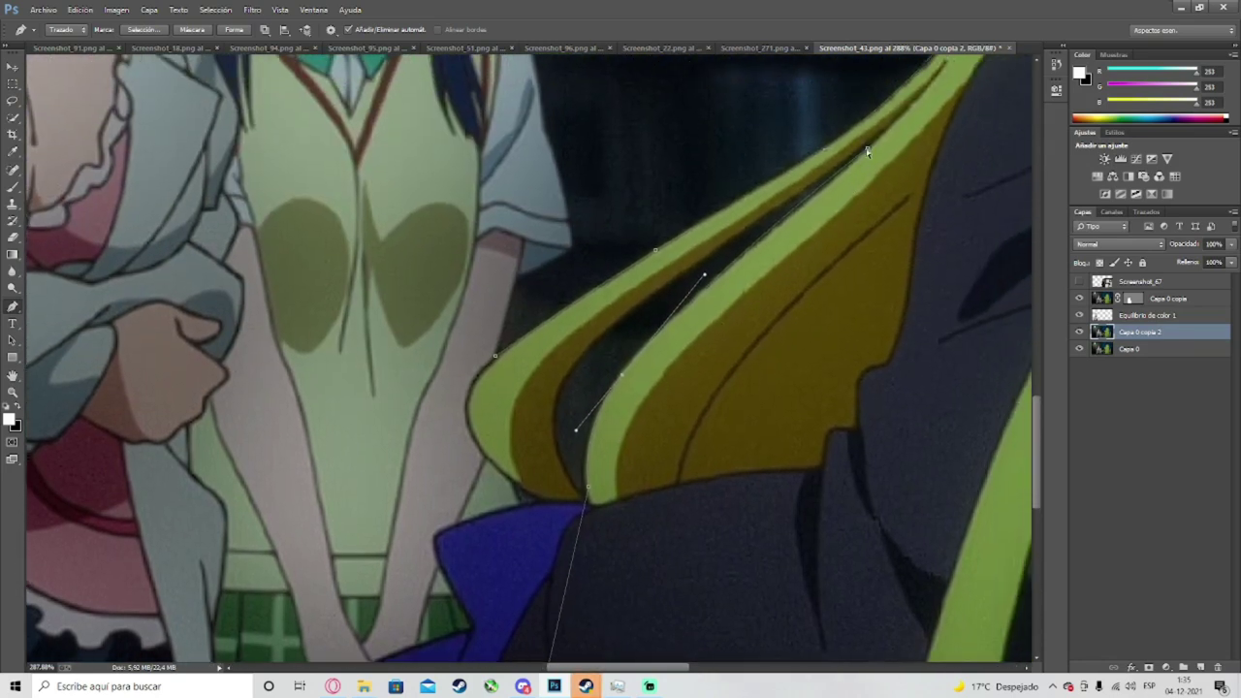
{"action": "left_click", "coordinate": [786, 222]}
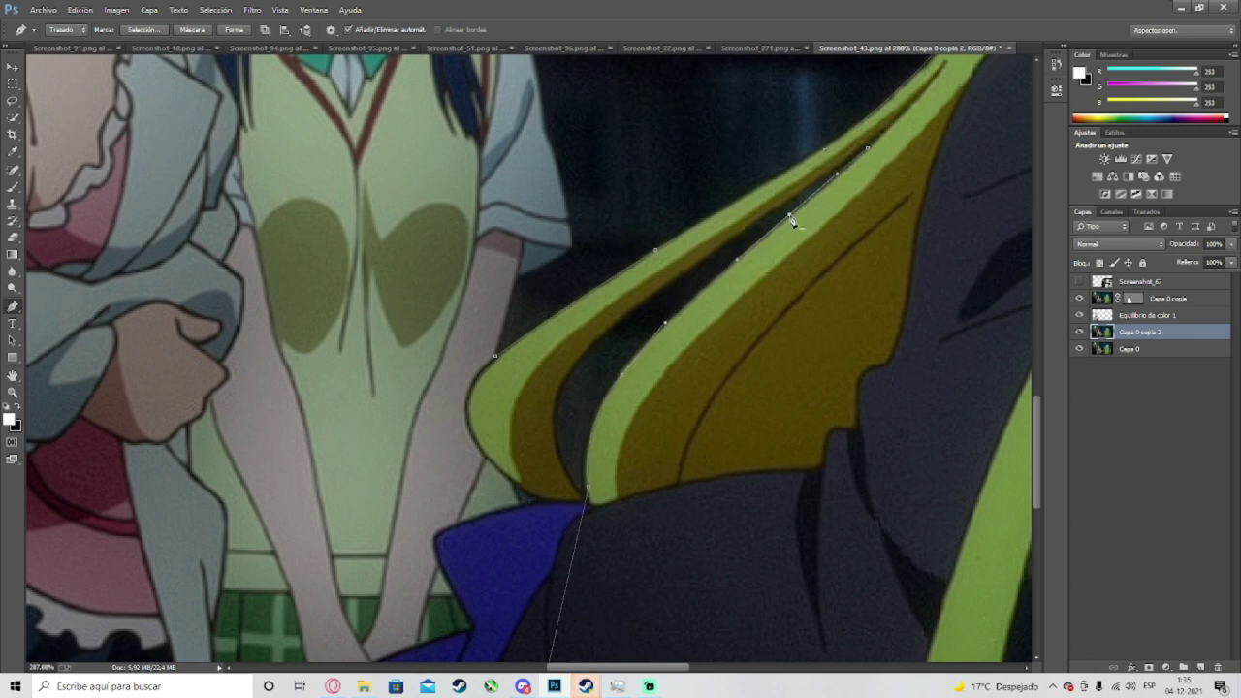
{"action": "left_click", "coordinate": [879, 135]}
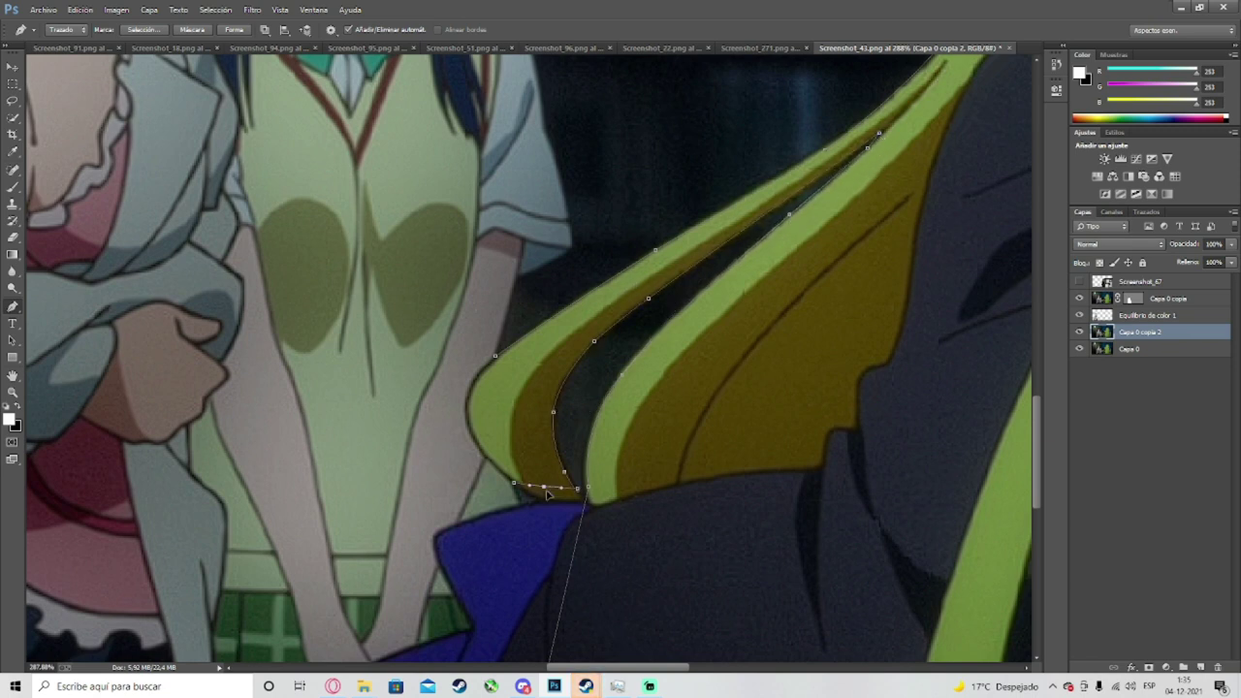
Step: Curve the path under the outer strand's tip and close it around the strand's rounded outer edge
{"action": "left_click_drag", "start_coordinate": [547, 494], "coordinate": [550, 502]}
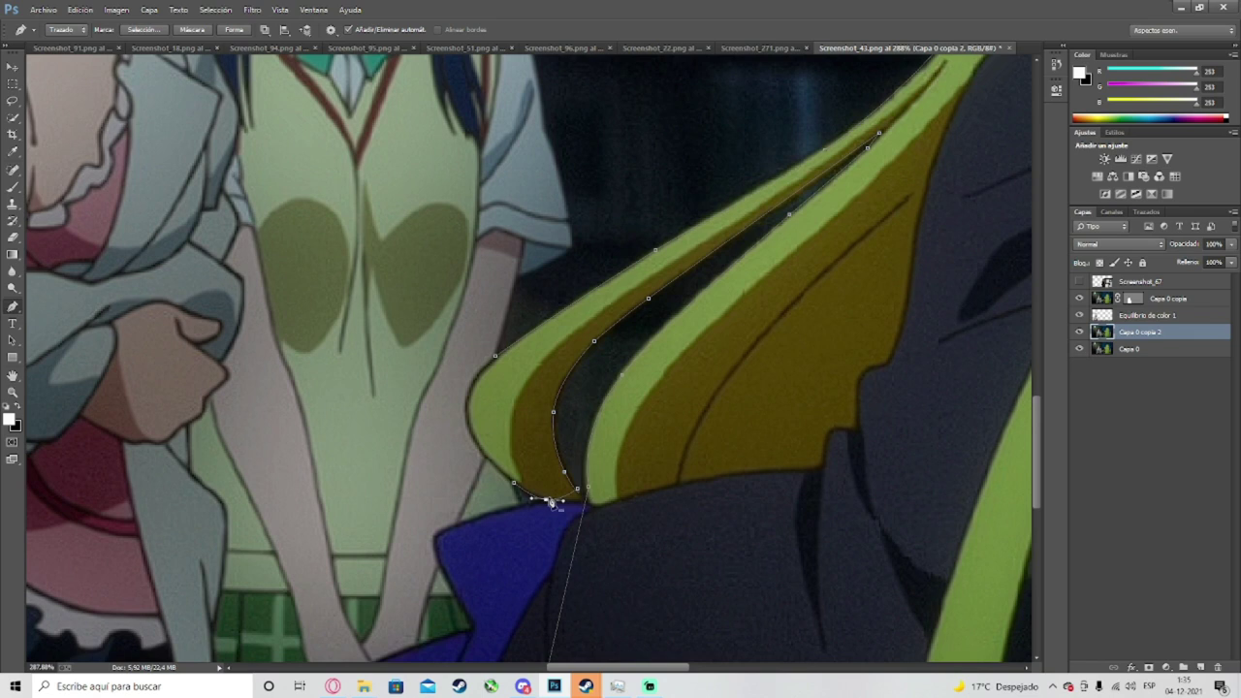
{"action": "left_click", "coordinate": [496, 357]}
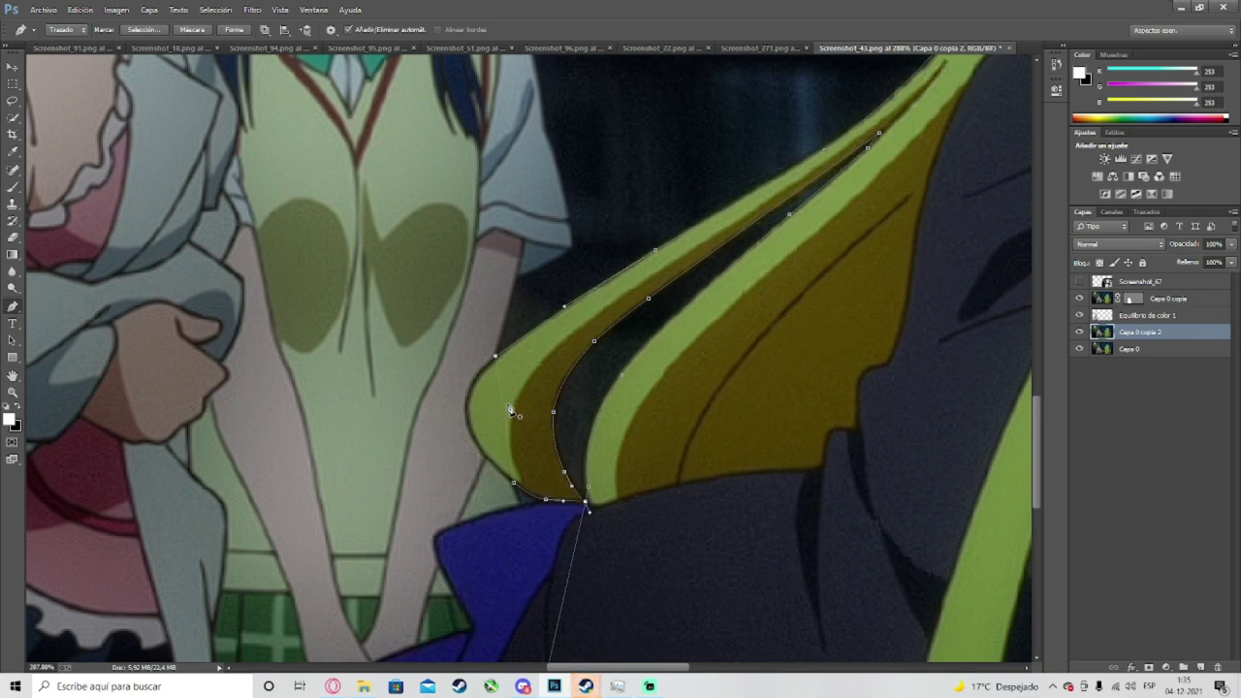
{"action": "left_click", "coordinate": [504, 408]}
{"action": "left_click_drag", "start_coordinate": [505, 411], "coordinate": [464, 412]}
{"action": "scroll", "coordinate": [597, 427], "scroll_direction": "down", "scroll_amount": 3}
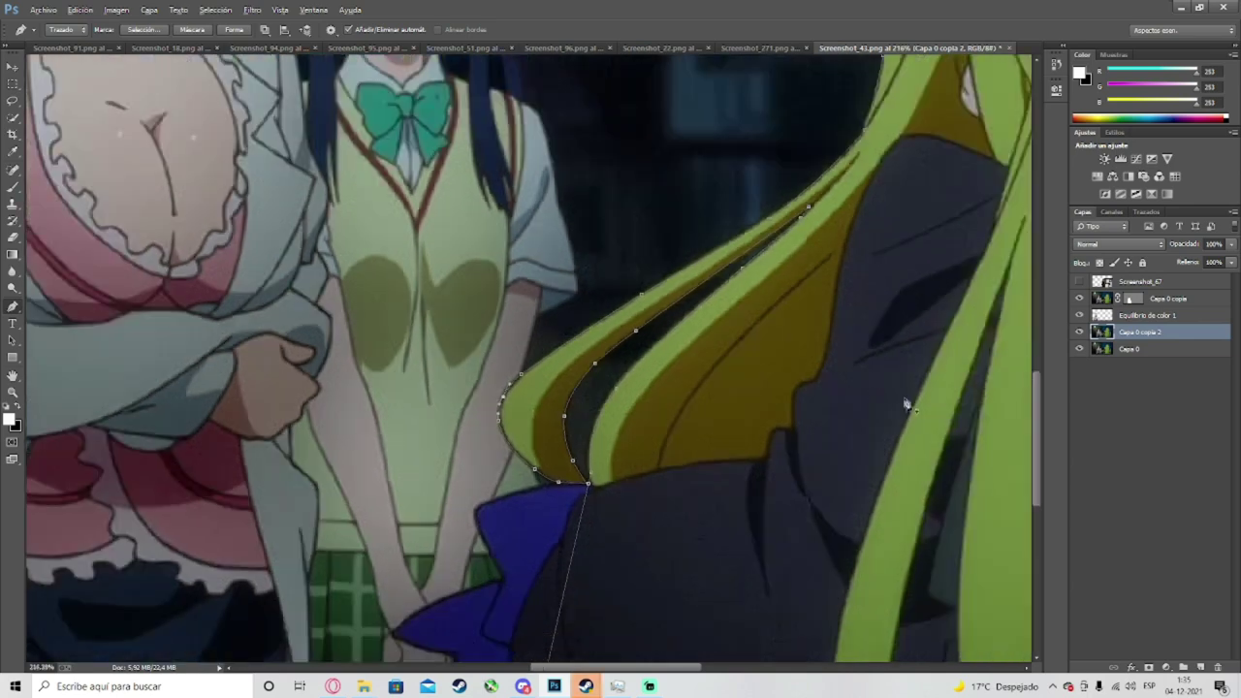
Step: Show Screenshot_67 and examine how the closed path overlaps the brown-suited character around the hair strands and lower body
{"action": "left_click", "coordinate": [1079, 282]}
{"action": "scroll", "coordinate": [702, 349], "scroll_direction": "down", "scroll_amount": 3}
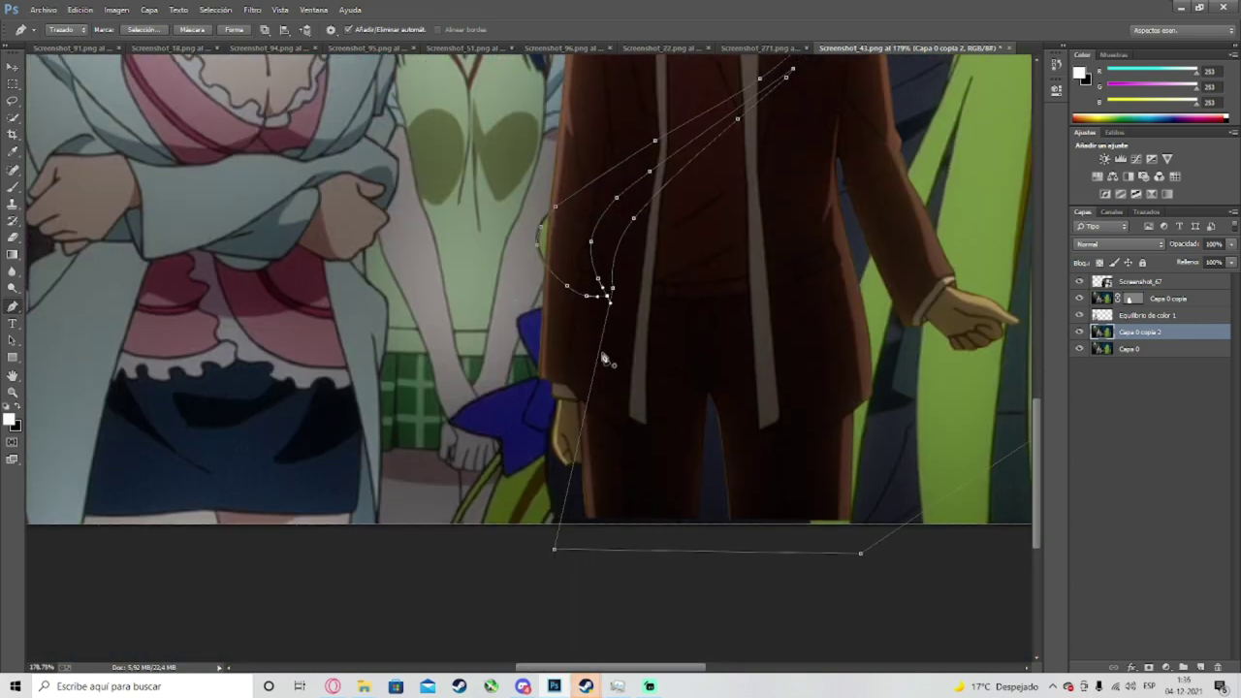
{"action": "scroll", "coordinate": [582, 339], "scroll_direction": "down", "scroll_amount": 2}
{"action": "scroll", "coordinate": [582, 291], "scroll_direction": "up", "scroll_amount": 1}
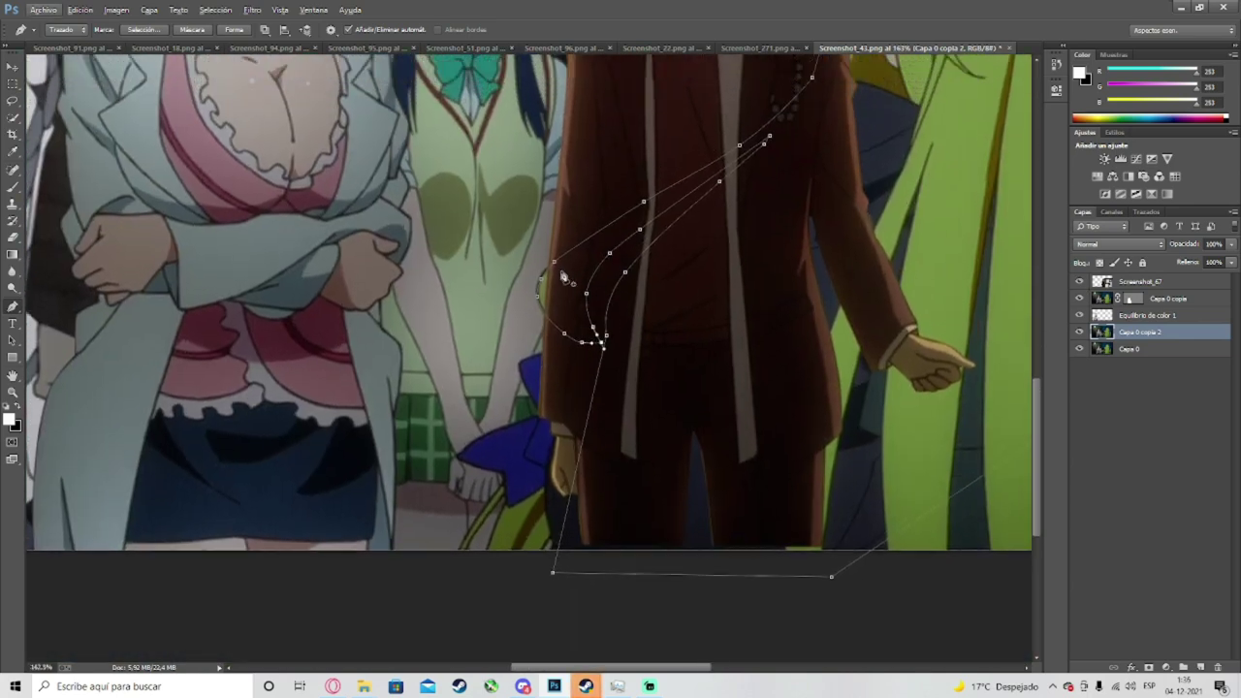
{"action": "scroll", "coordinate": [532, 301], "scroll_direction": "up", "scroll_amount": 3}
{"action": "scroll", "coordinate": [538, 320], "scroll_direction": "down", "scroll_amount": 2}
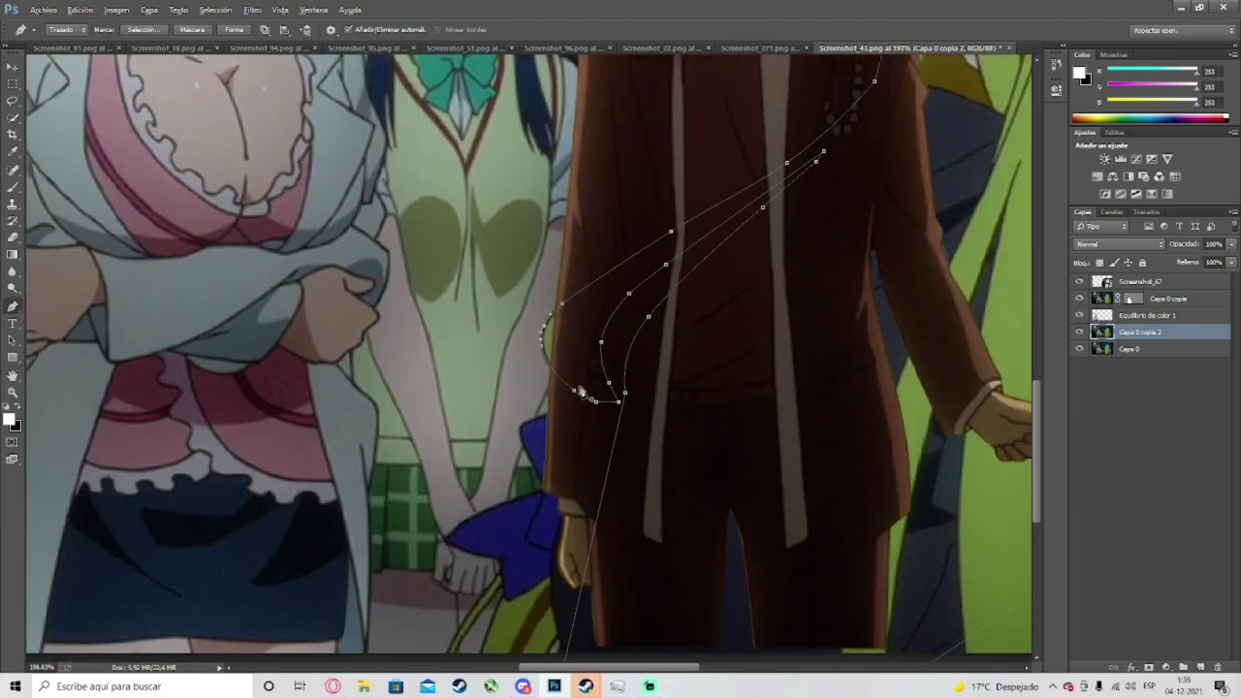
{"action": "scroll", "coordinate": [587, 437], "scroll_direction": "up", "scroll_amount": 4}
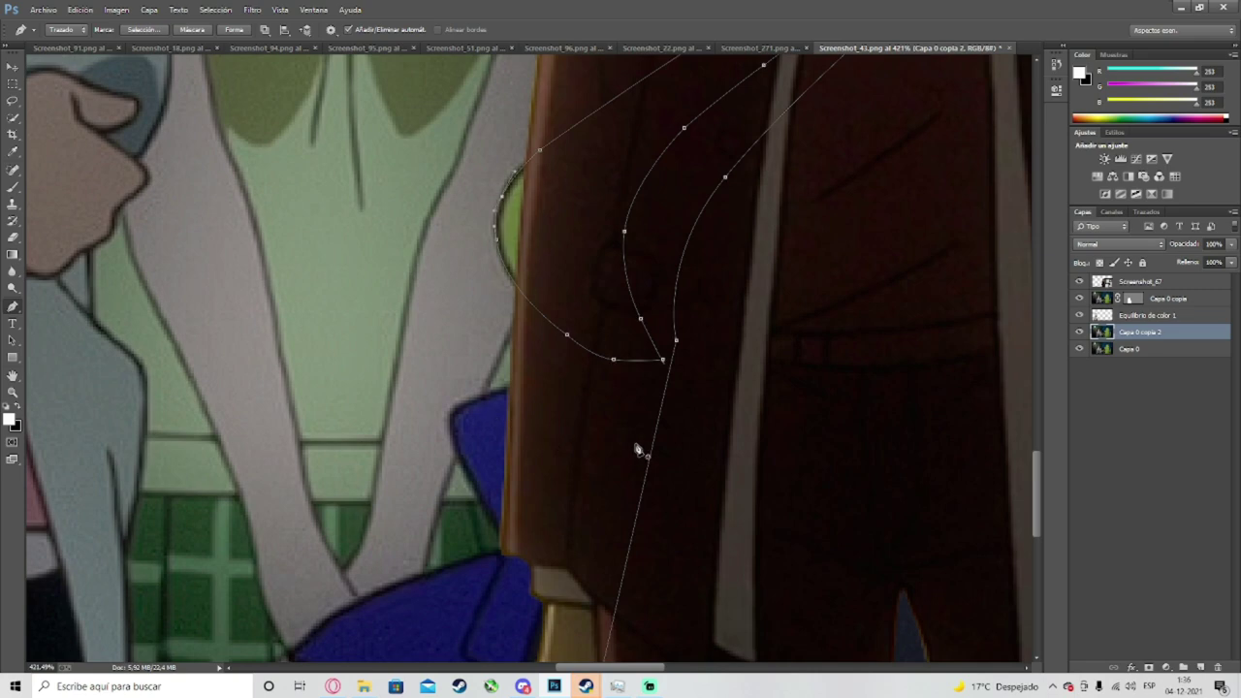
{"action": "scroll", "coordinate": [649, 441], "scroll_direction": "down", "scroll_amount": 8}
{"action": "scroll", "coordinate": [762, 428], "scroll_direction": "down", "scroll_amount": 6}
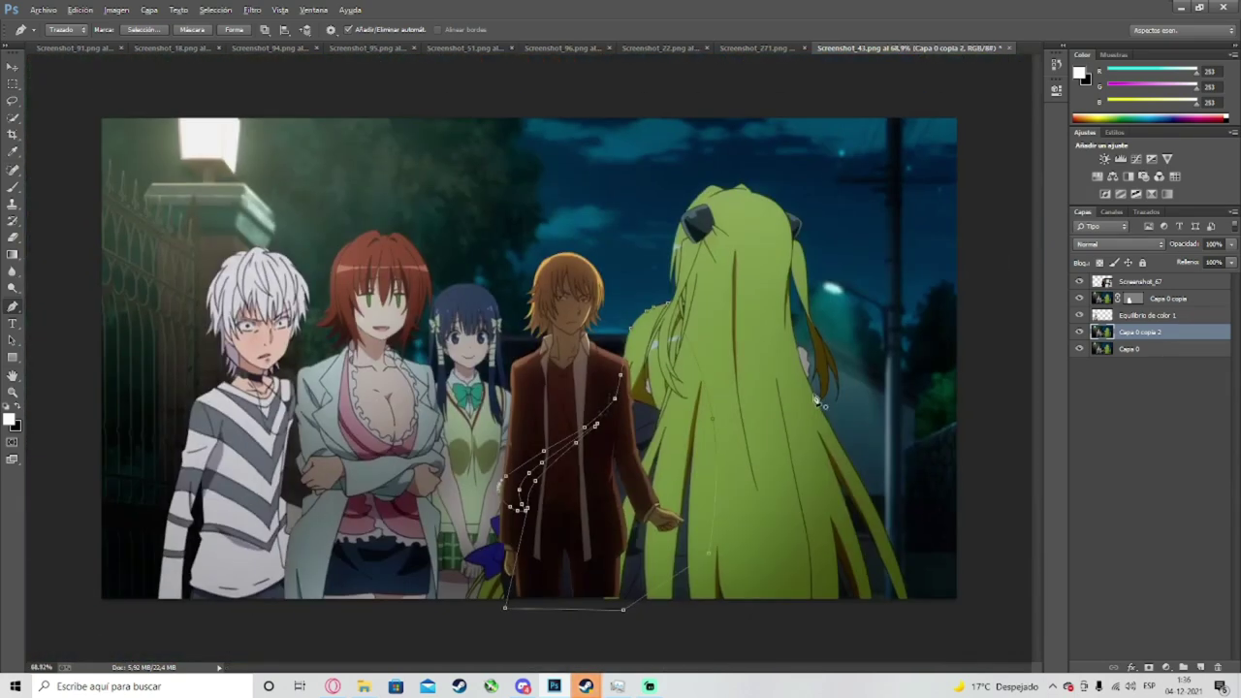
Step: Create a vector mask from the path on Capa 0 copia 2 and move that layer above Screenshot_67
{"action": "right_click", "coordinate": [620, 179]}
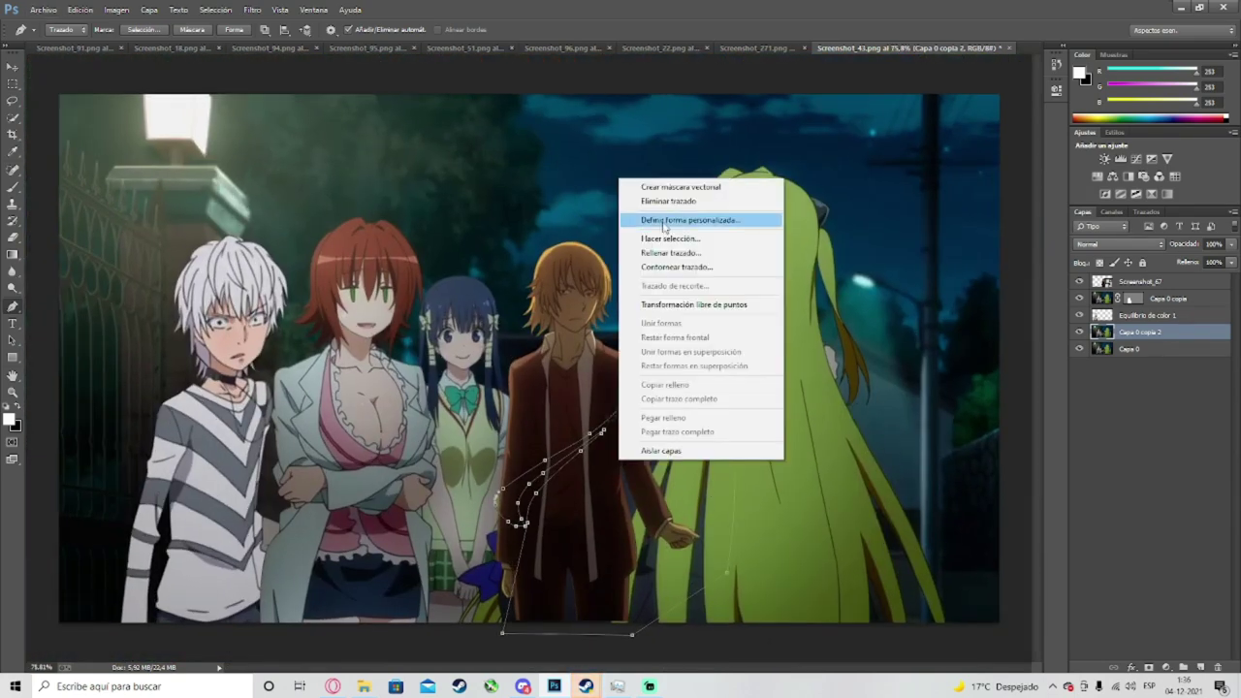
{"action": "left_click", "coordinate": [701, 191]}
{"action": "left_click_drag", "start_coordinate": [1168, 332], "coordinate": [1166, 280]}
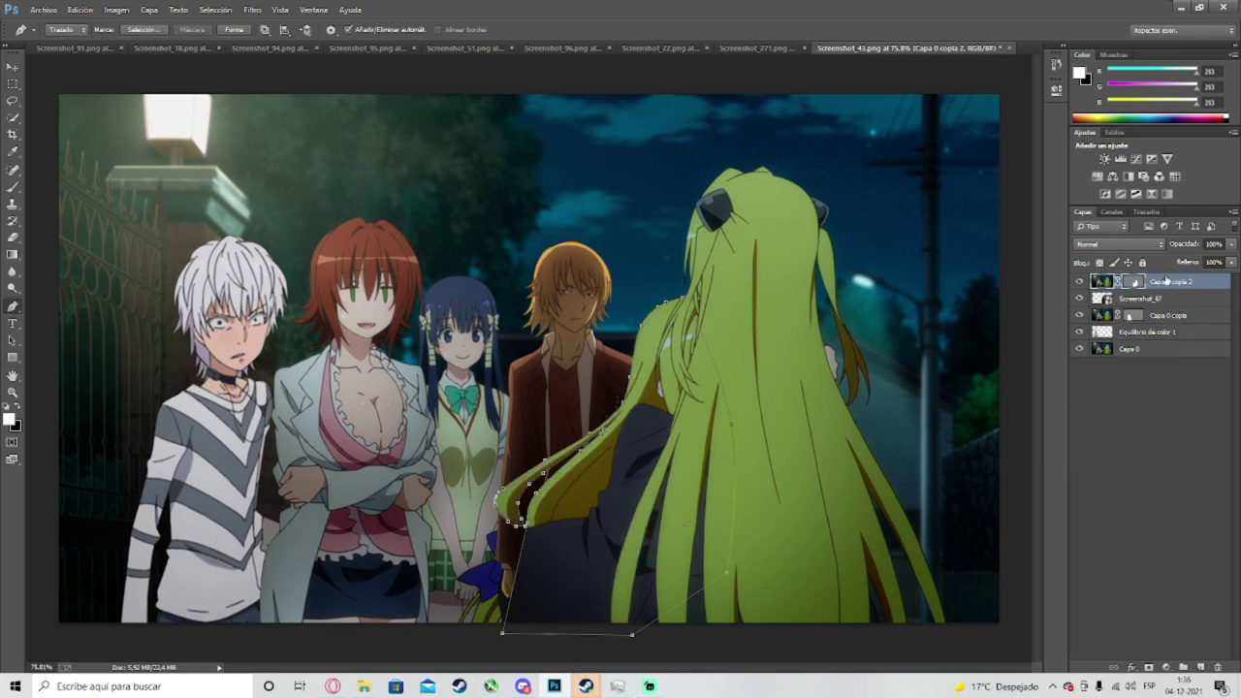
Step: Inspect the masked cutout near the blue bow, toggling Capa 0 copia 2's visibility and deselecting the layer
{"action": "scroll", "coordinate": [460, 557], "scroll_direction": "up", "scroll_amount": 5}
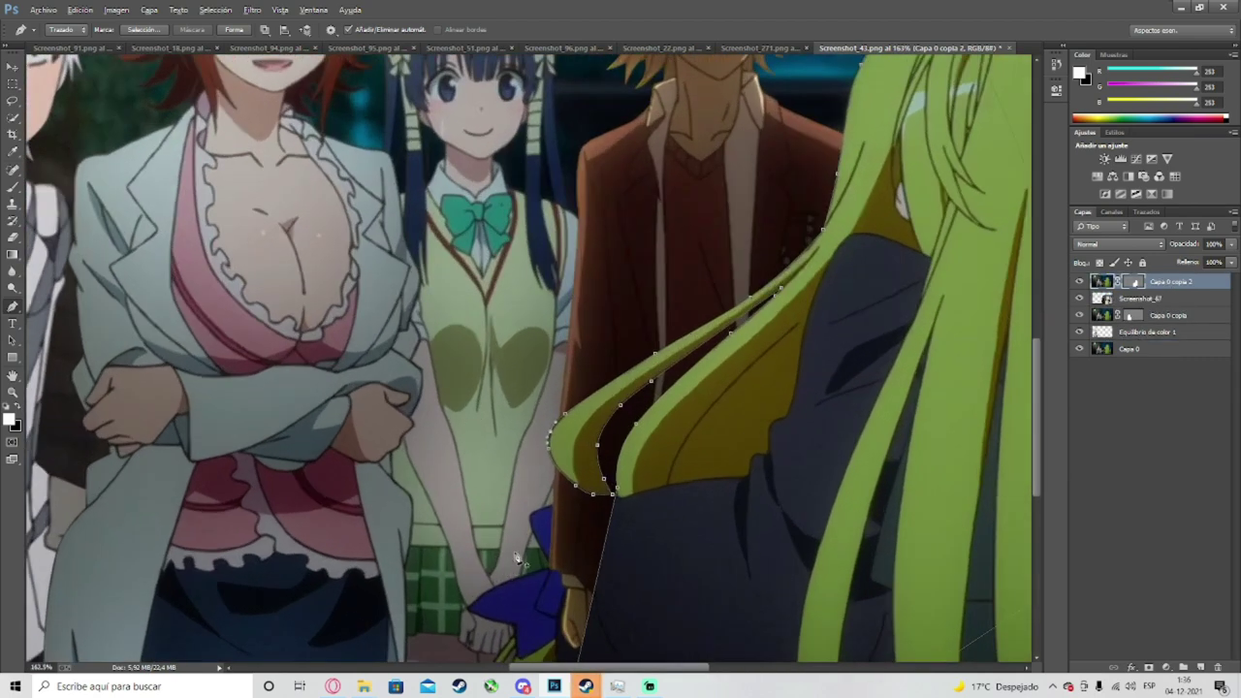
{"action": "scroll", "coordinate": [579, 517], "scroll_direction": "down", "scroll_amount": 2}
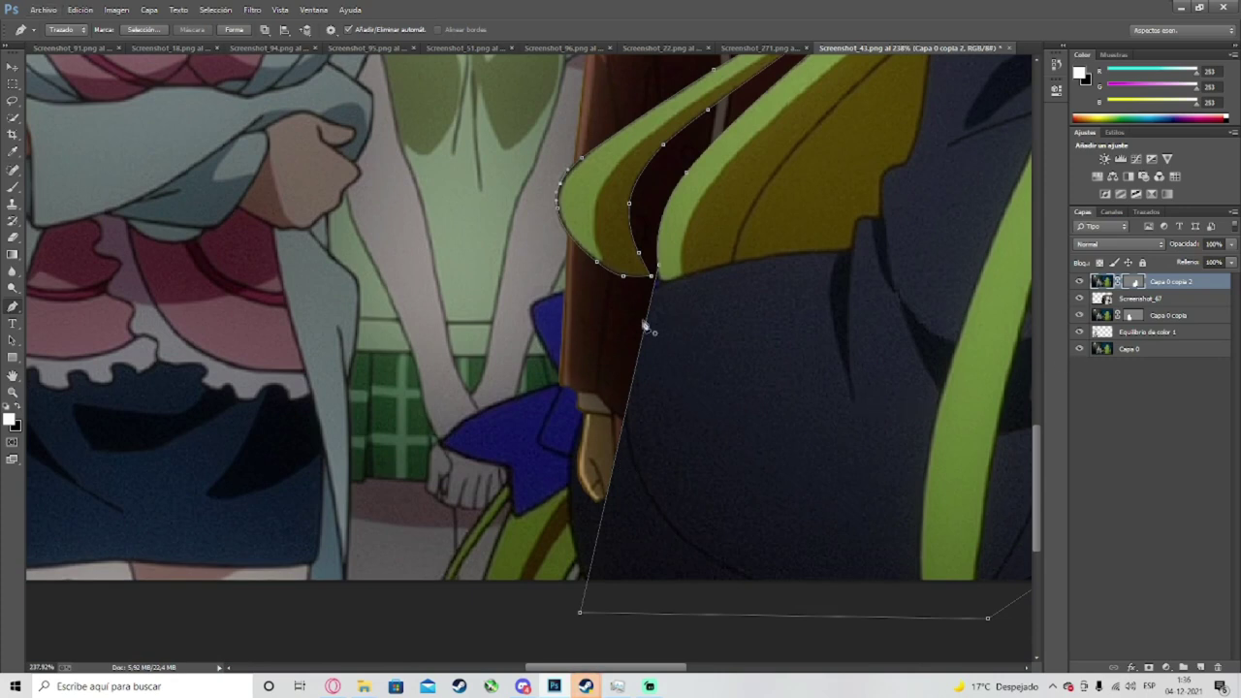
{"action": "left_click", "coordinate": [1080, 283]}
{"action": "left_click", "coordinate": [1080, 282]}
{"action": "left_click", "coordinate": [1174, 531]}
{"action": "left_click", "coordinate": [1081, 297]}
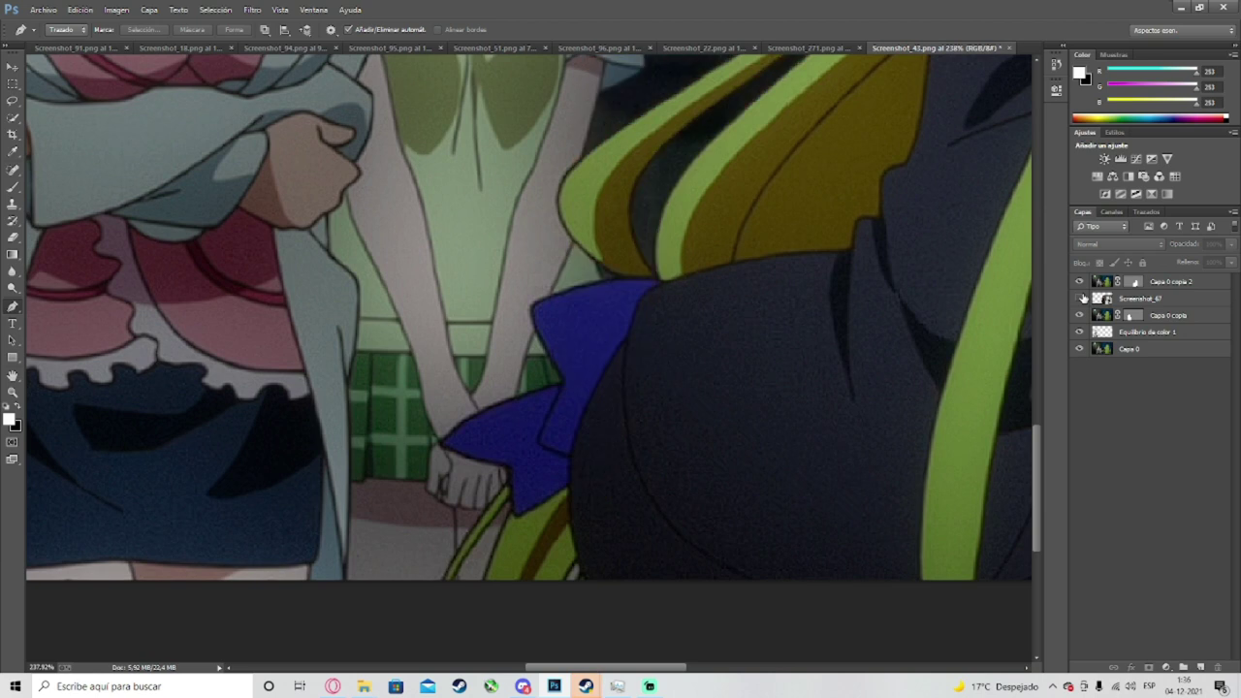
{"action": "scroll", "coordinate": [655, 211], "scroll_direction": "up", "scroll_amount": 2}
{"action": "left_click", "coordinate": [616, 294]}
{"action": "left_click", "coordinate": [488, 336]}
{"action": "left_click", "coordinate": [510, 437]}
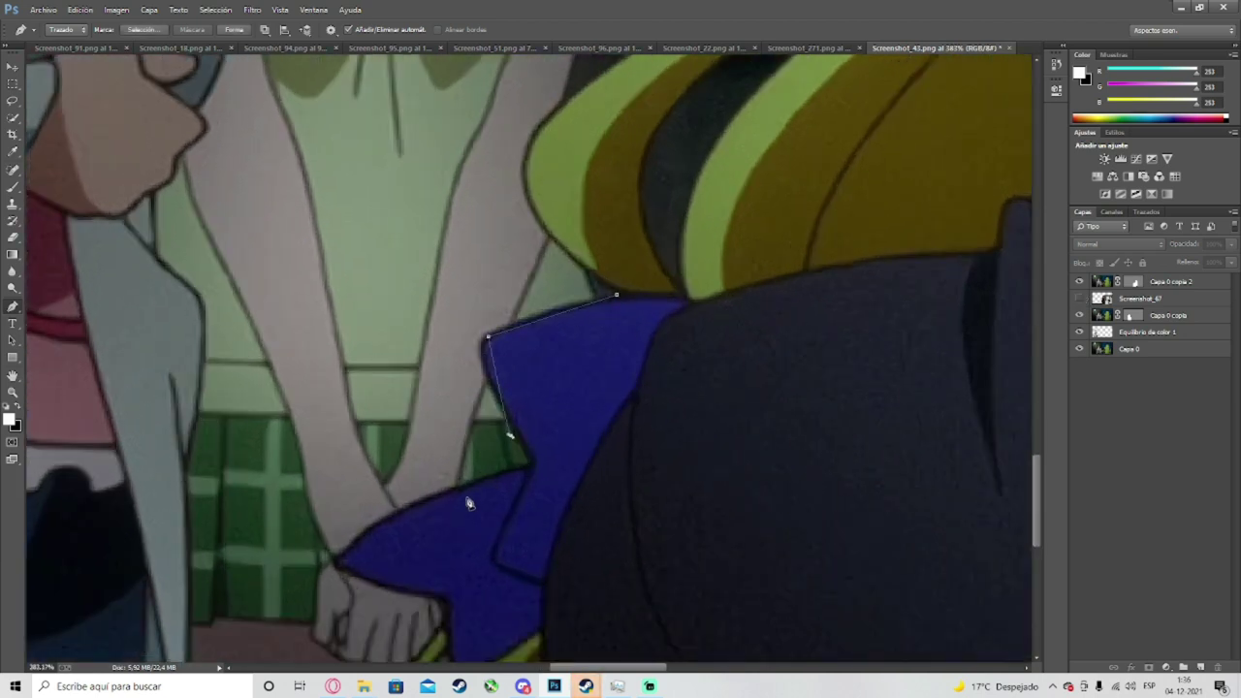
{"action": "left_click", "coordinate": [356, 538]}
{"action": "scroll", "coordinate": [532, 515], "scroll_direction": "down", "scroll_amount": 2}
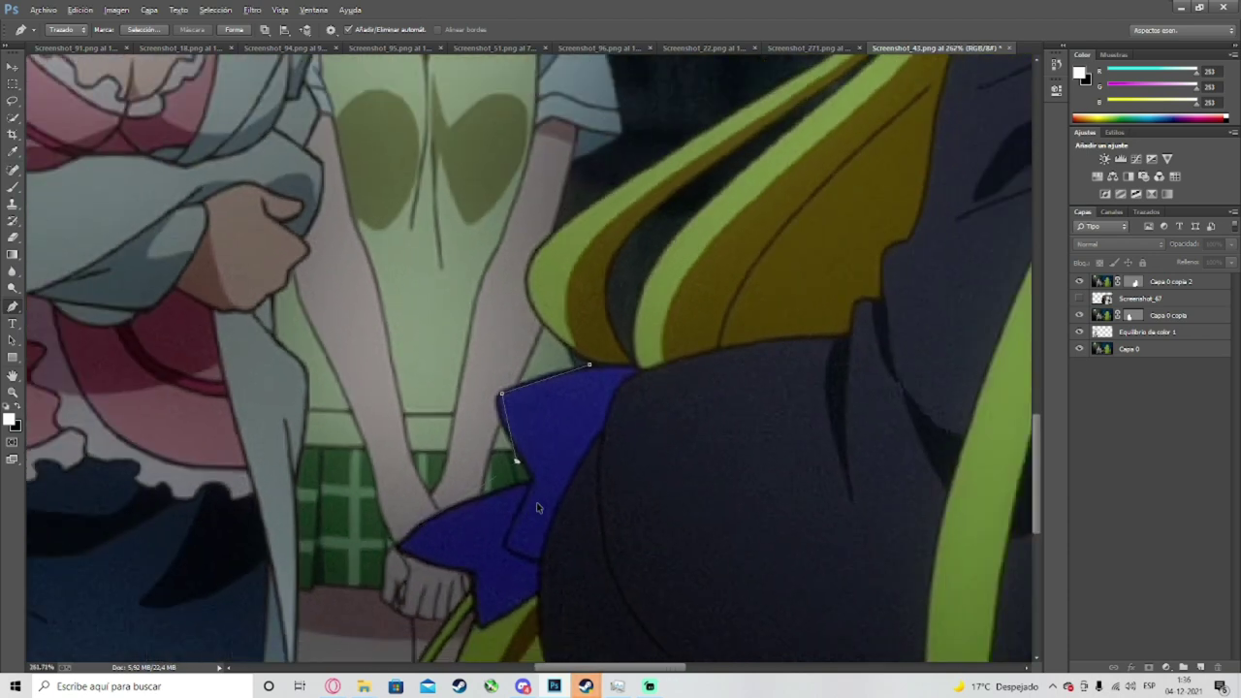
{"action": "left_click", "coordinate": [1163, 281]}
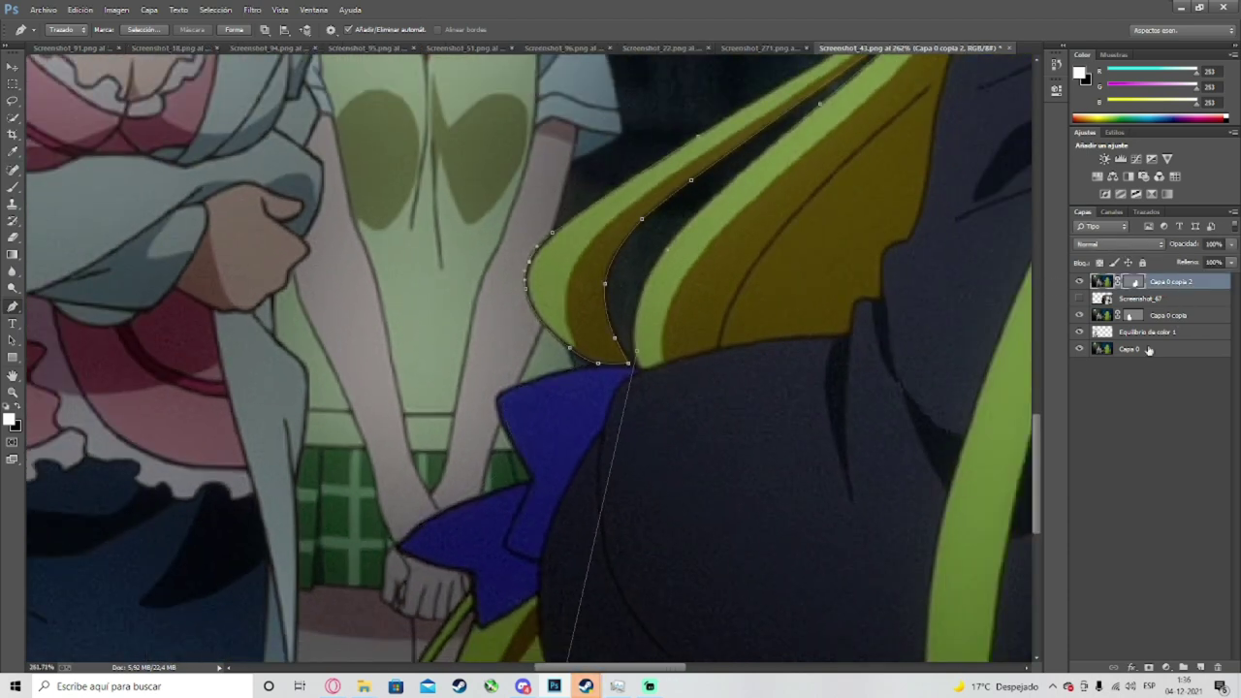
{"action": "scroll", "coordinate": [743, 362], "scroll_direction": "down", "scroll_amount": 1}
{"action": "scroll", "coordinate": [742, 362], "scroll_direction": "down", "scroll_amount": 1}
{"action": "left_click", "coordinate": [1080, 298]}
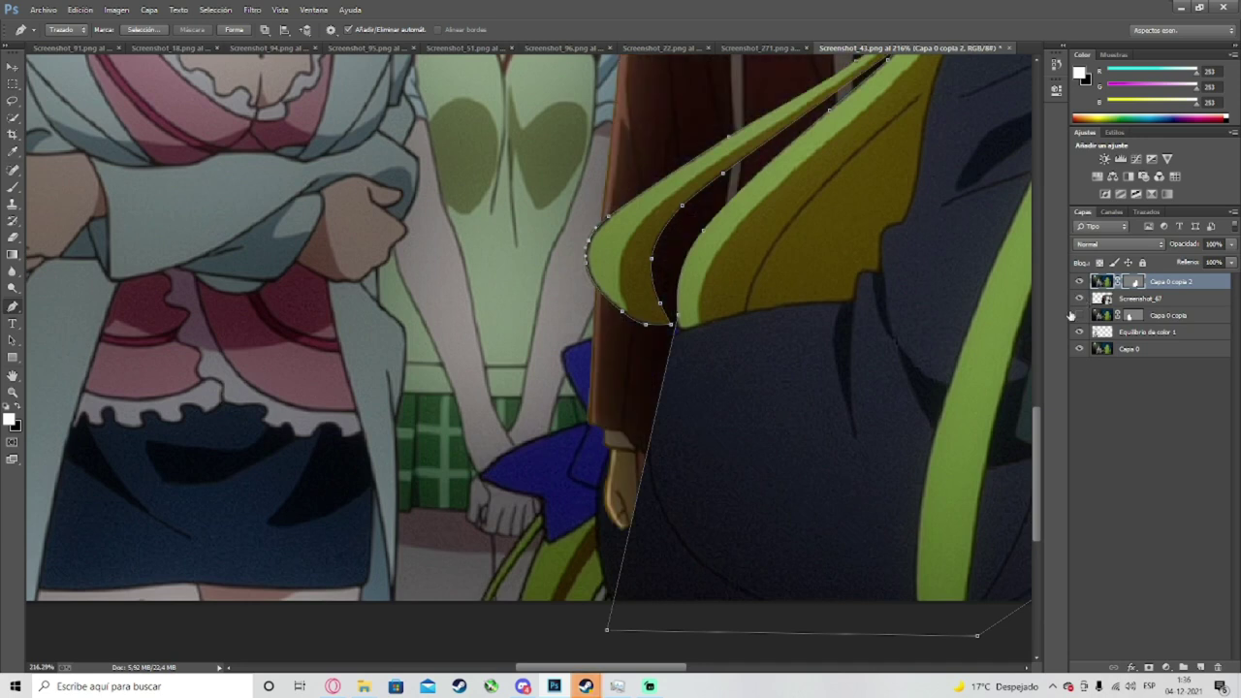
Step: Hide Capa 0 copia and rasterize the Screenshot_67 smart object for use with the Eraser
{"action": "left_click", "coordinate": [1189, 452]}
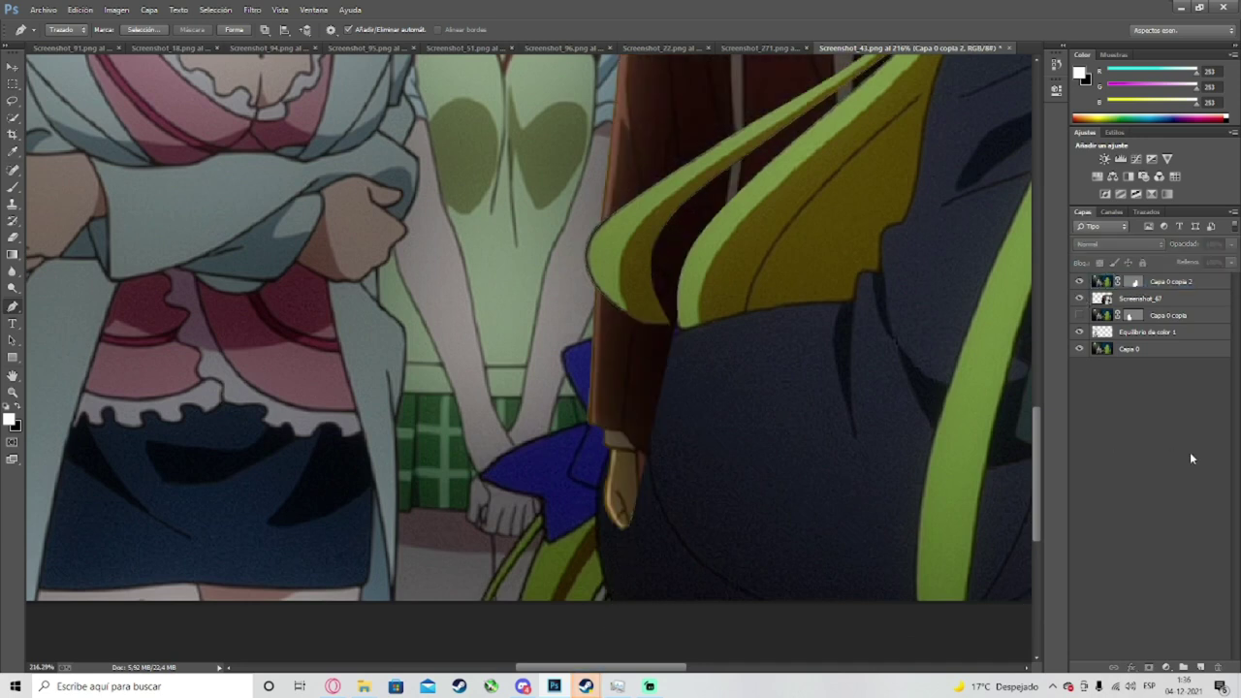
{"action": "left_click", "coordinate": [917, 418], "text": "ctrl"}
{"action": "left_click", "coordinate": [1115, 457]}
{"action": "scroll", "coordinate": [837, 429], "scroll_direction": "right", "scroll_amount": 2}
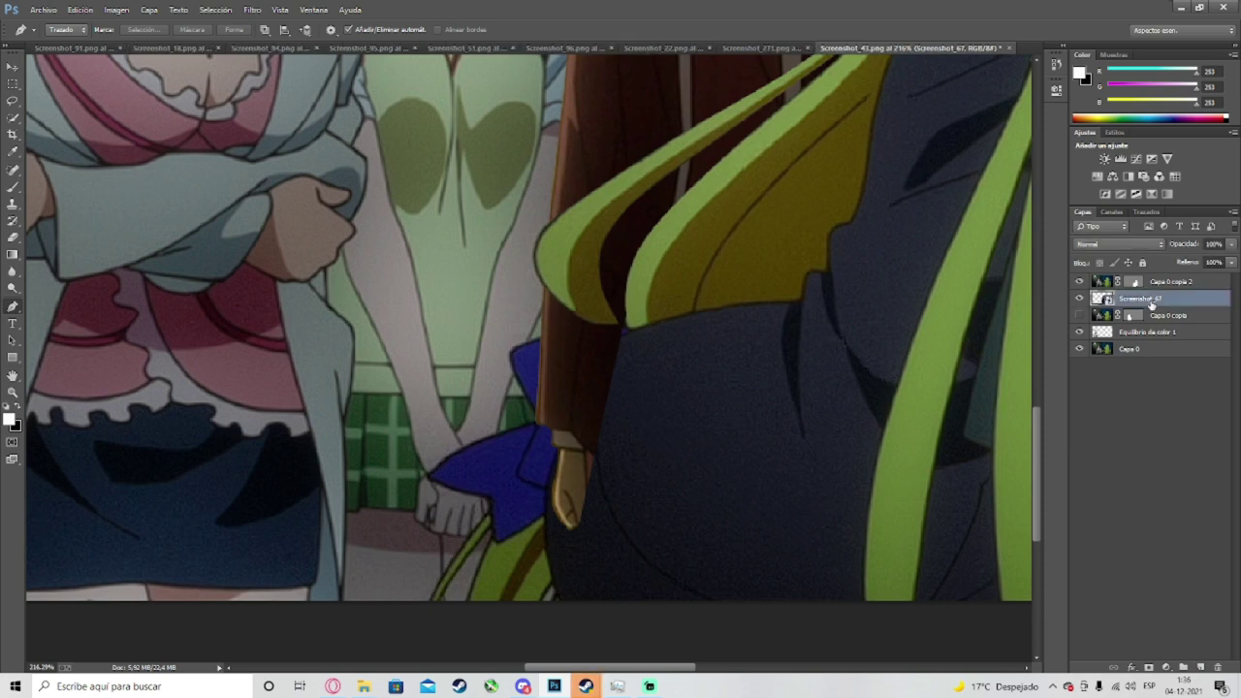
{"action": "left_click", "coordinate": [13, 239]}
{"action": "left_click", "coordinate": [568, 394]}
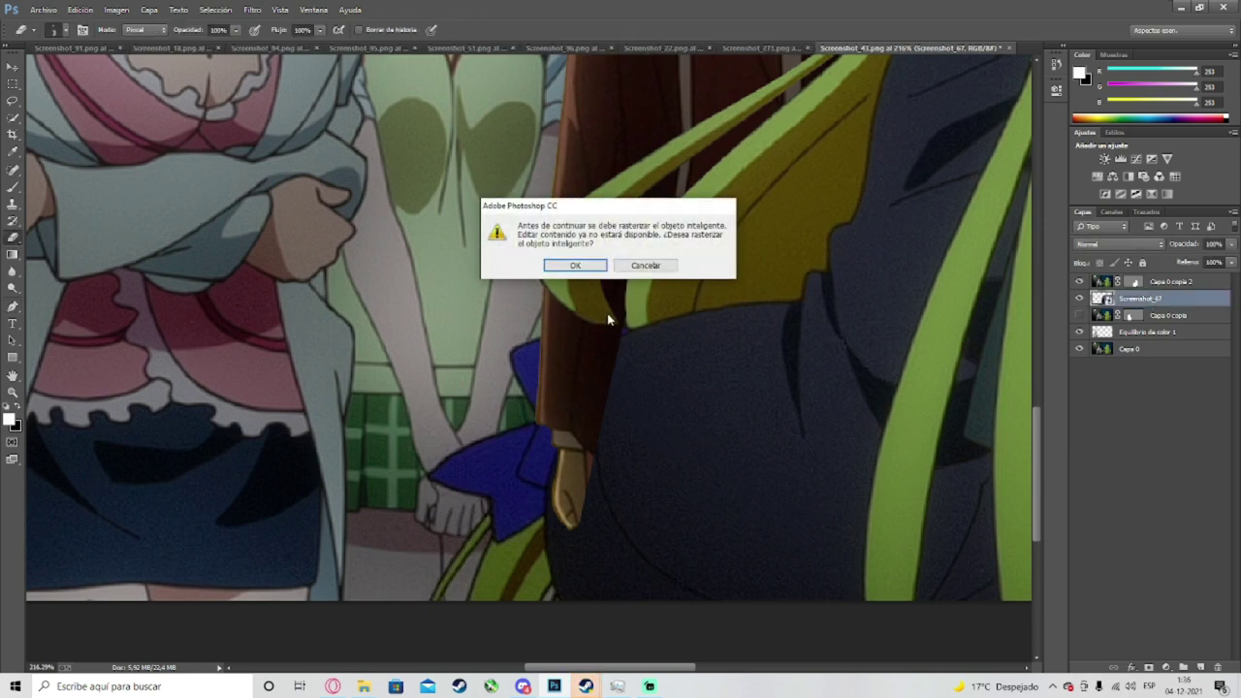
{"action": "left_click", "coordinate": [590, 266]}
Step: Erase the brown-suited character's hand and lower jacket over the blue bow, using an eraser of about 65 px
{"action": "right_click", "coordinate": [593, 354]}
{"action": "left_click_drag", "start_coordinate": [664, 385], "coordinate": [683, 384]}
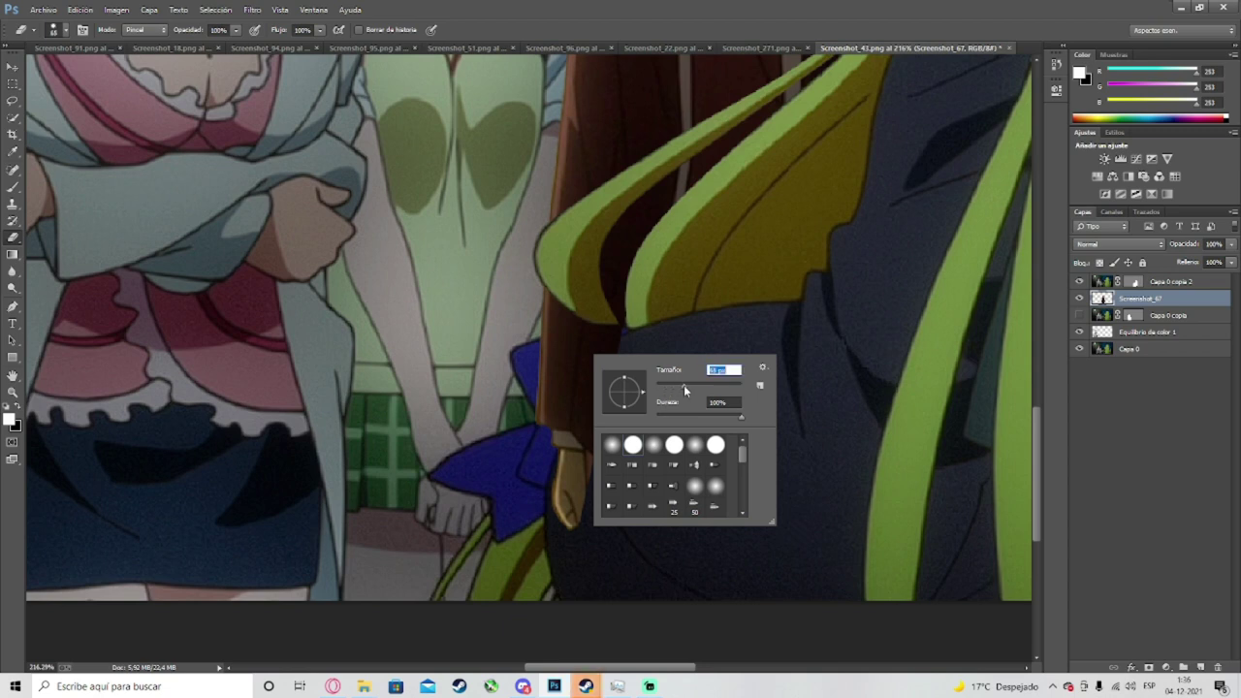
{"action": "mouse_move", "coordinate": [556, 362]}
{"action": "left_mouse_down"}
{"action": "mouse_move", "coordinate": [568, 421]}
{"action": "mouse_move", "coordinate": [554, 472]}
{"action": "mouse_move", "coordinate": [604, 362]}
{"action": "mouse_move", "coordinate": [546, 347]}
{"action": "mouse_move", "coordinate": [565, 368]}
{"action": "mouse_move", "coordinate": [593, 367]}
{"action": "left_mouse_up"}
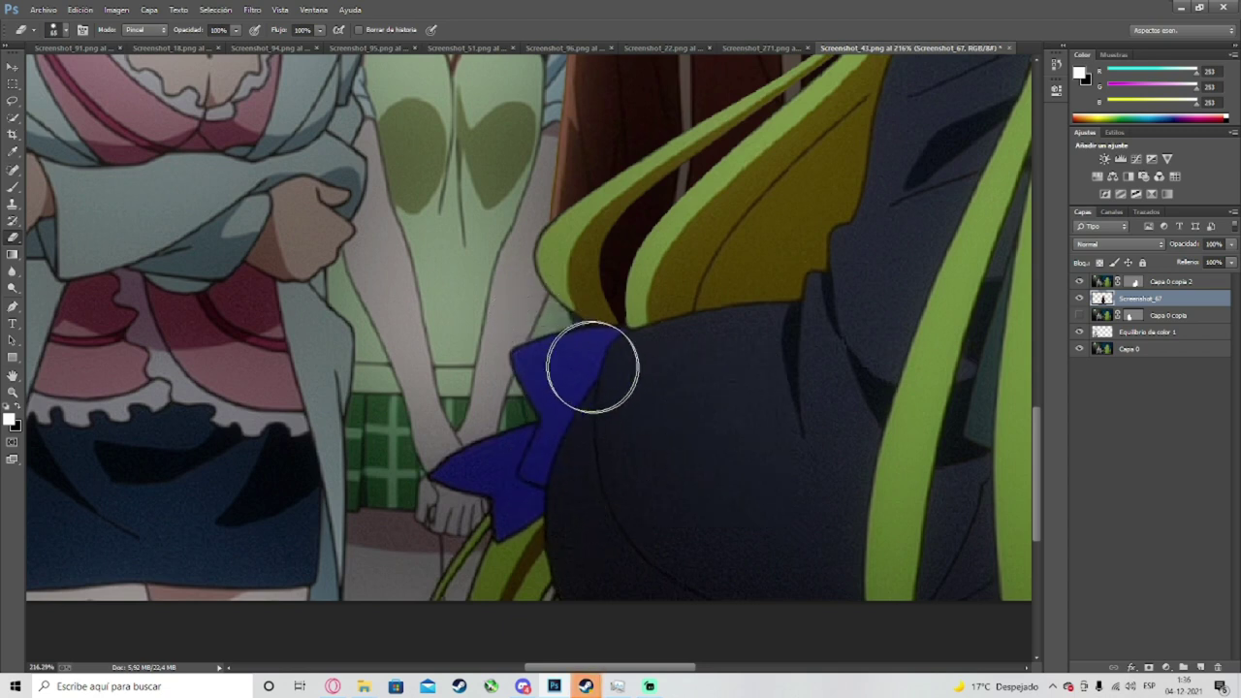
{"action": "scroll", "coordinate": [593, 366], "scroll_direction": "down", "scroll_amount": 5}
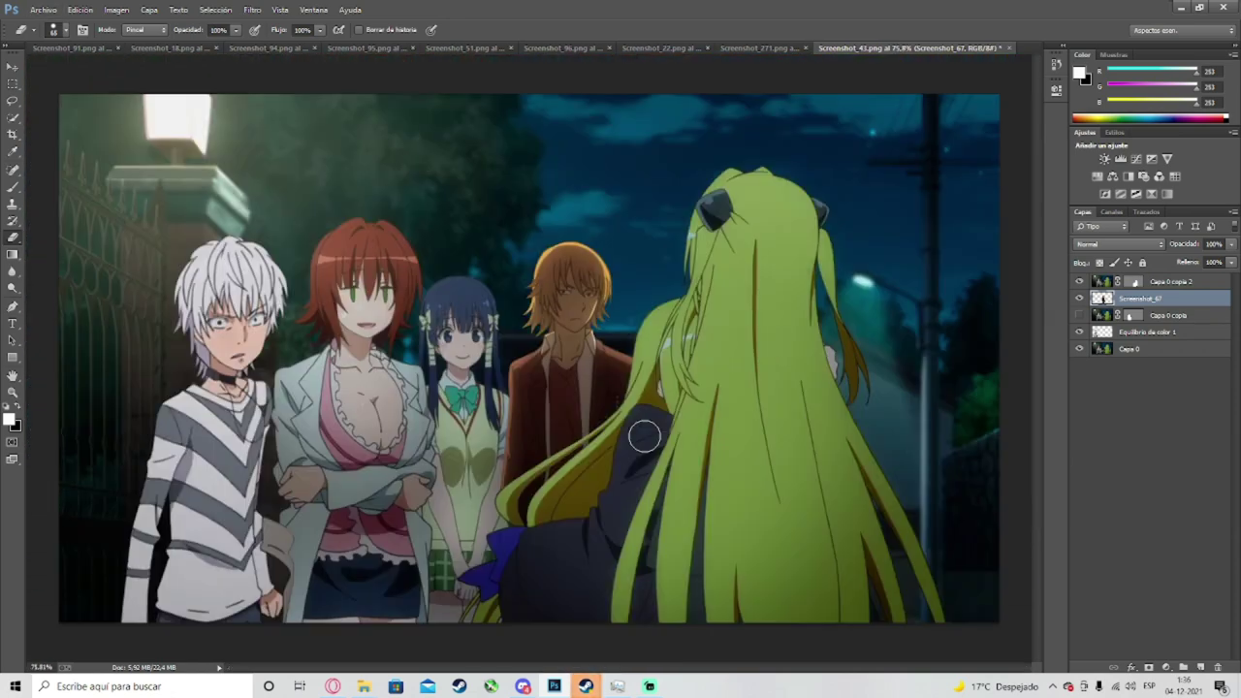
Step: Undo the last erasure on Screenshot_67 over the blue bow
{"action": "scroll", "coordinate": [548, 531], "scroll_direction": "up", "scroll_amount": 3}
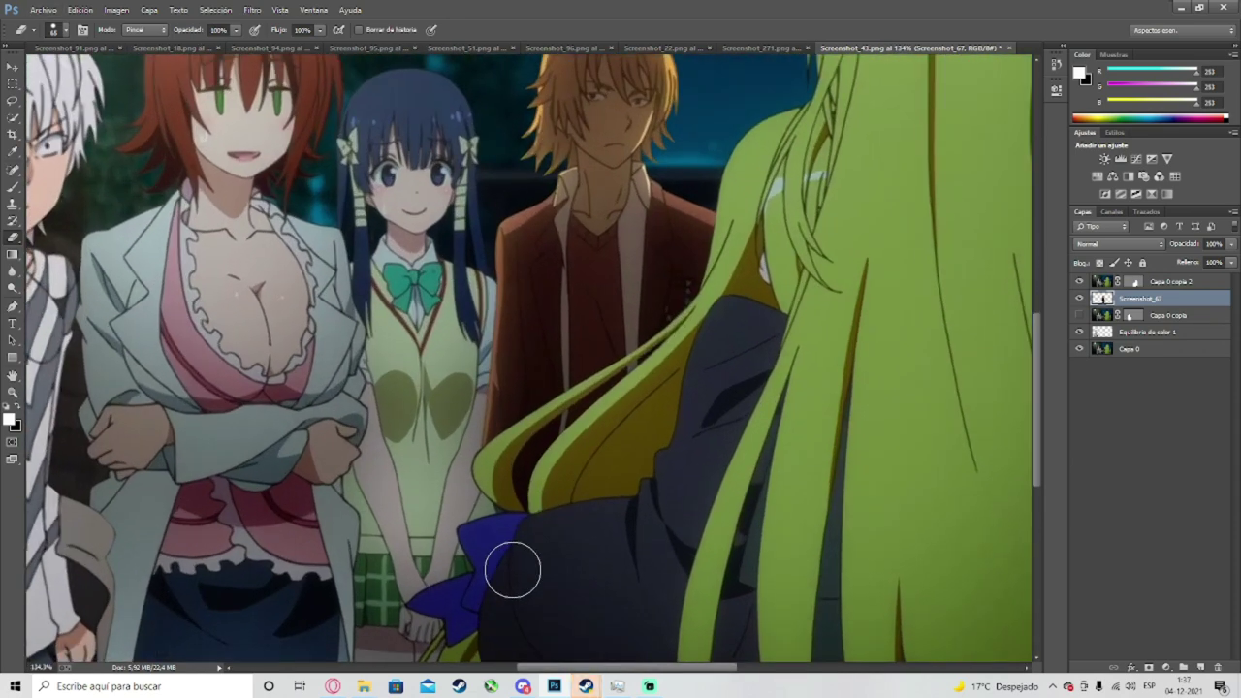
{"action": "scroll", "coordinate": [513, 570], "scroll_direction": "up", "scroll_amount": 2}
{"action": "key", "text": "ctrl+z"}
{"action": "scroll", "coordinate": [526, 572], "scroll_direction": "down", "scroll_amount": 3}
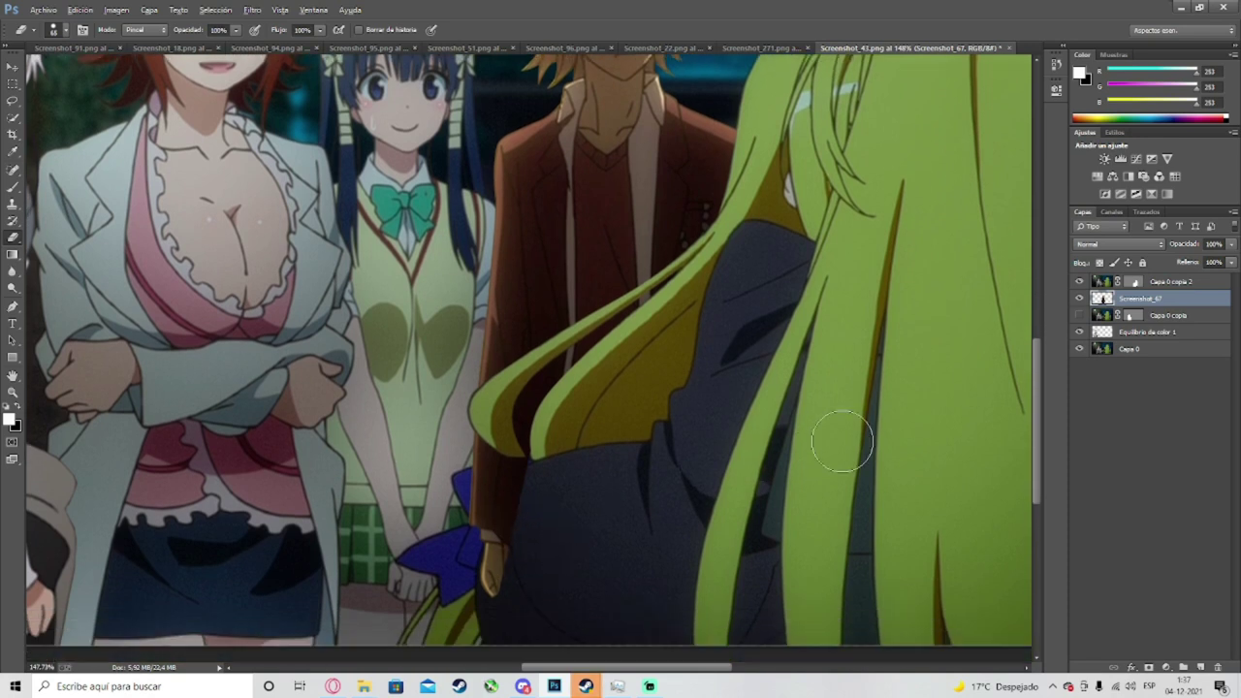
{"action": "scroll", "coordinate": [841, 442], "scroll_direction": "down", "scroll_amount": 1}
Step: Hide the Screenshot_67 layer and duplicate the Capa 0 layer within the same document
{"action": "left_click", "coordinate": [1080, 298]}
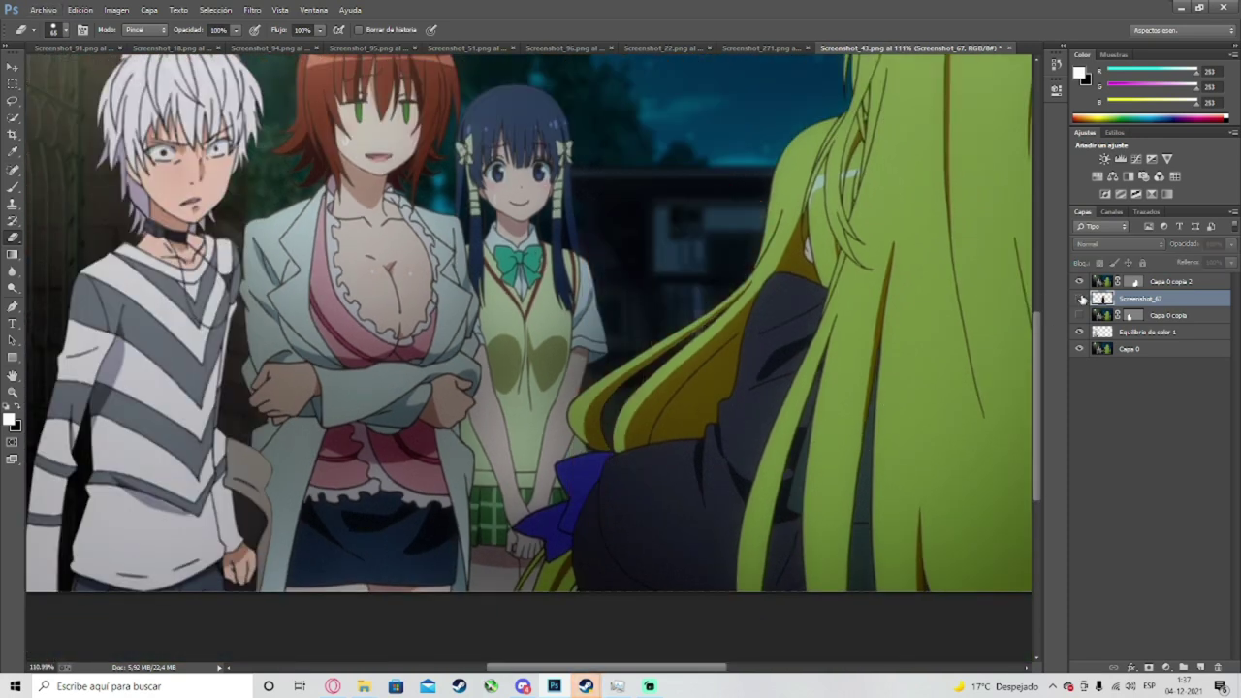
{"action": "left_click", "coordinate": [1149, 349]}
{"action": "right_click", "coordinate": [1149, 349]}
{"action": "left_click", "coordinate": [969, 243]}
{"action": "left_click", "coordinate": [734, 213]}
Step: With the Pen tool, start a path from the blonde hair tip up the blue-haired girl's arm and along her sleeve hem
{"action": "key", "text": "p"}
{"action": "scroll", "coordinate": [548, 349], "scroll_direction": "up", "scroll_amount": 1}
{"action": "scroll", "coordinate": [548, 349], "scroll_direction": "up", "scroll_amount": 5}
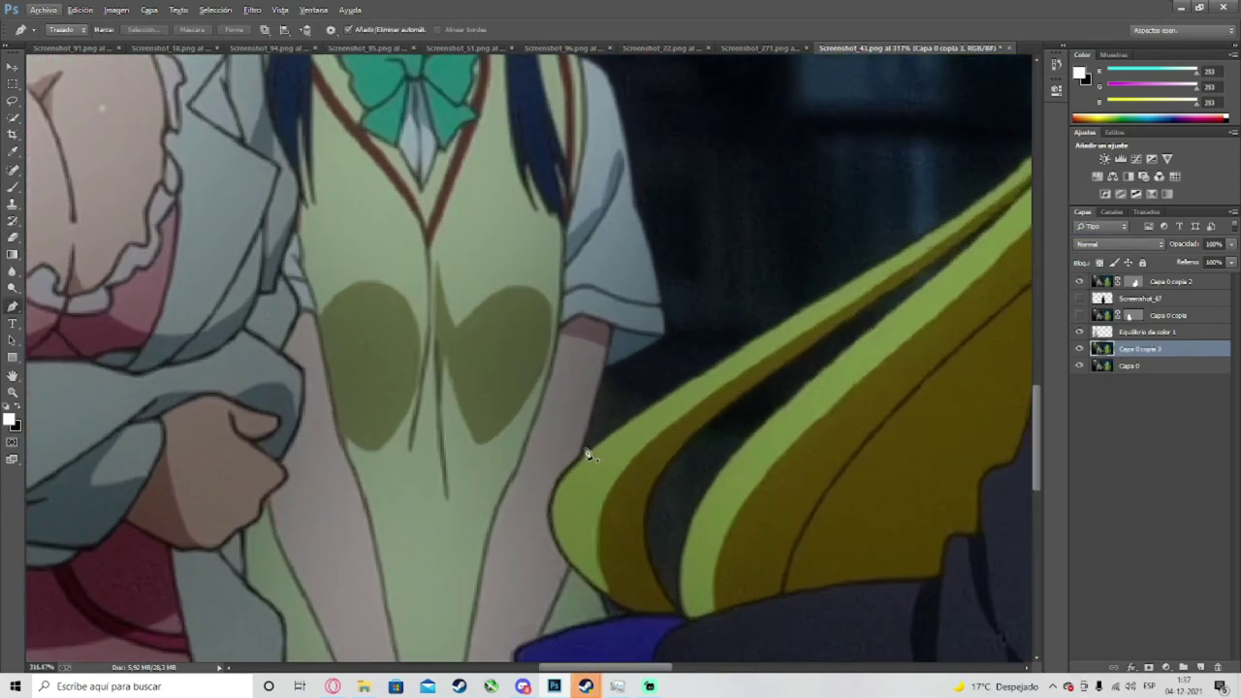
{"action": "left_click", "coordinate": [582, 454]}
{"action": "scroll", "coordinate": [601, 408], "scroll_direction": "down", "scroll_amount": 2}
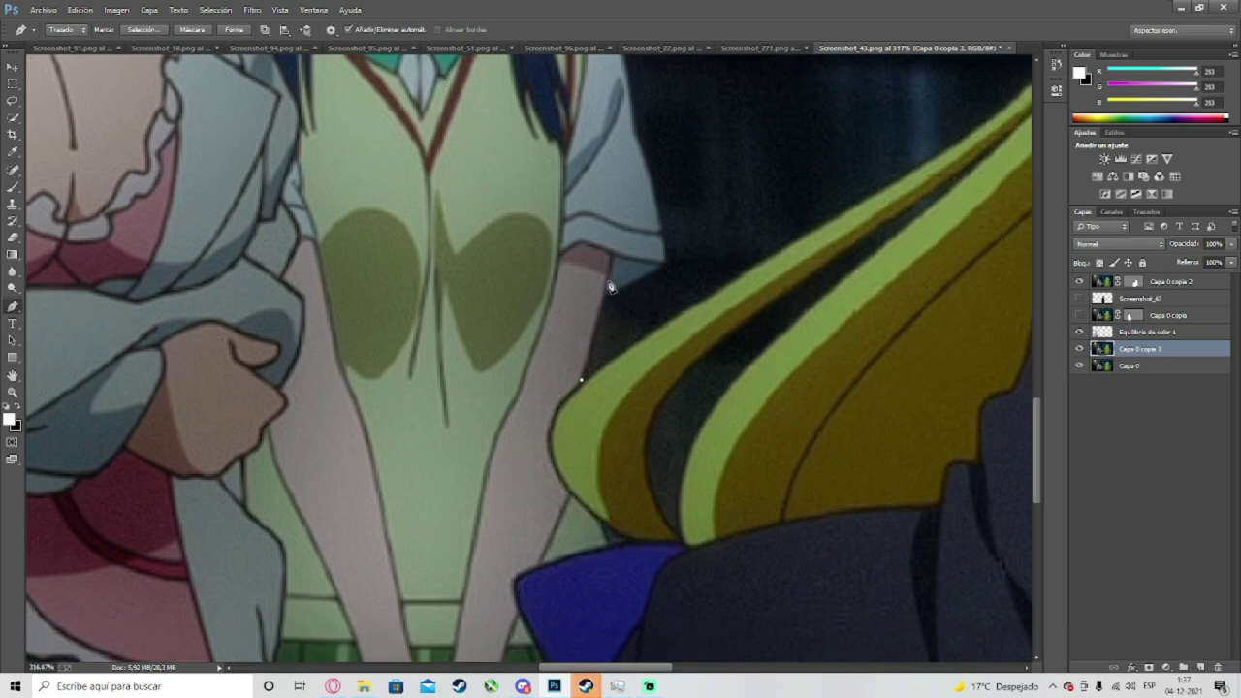
{"action": "left_click", "coordinate": [605, 294]}
{"action": "left_click", "coordinate": [594, 328]}
{"action": "left_click_drag", "start_coordinate": [666, 261], "coordinate": [639, 284]}
{"action": "scroll", "coordinate": [650, 277], "scroll_direction": "up", "scroll_amount": 3}
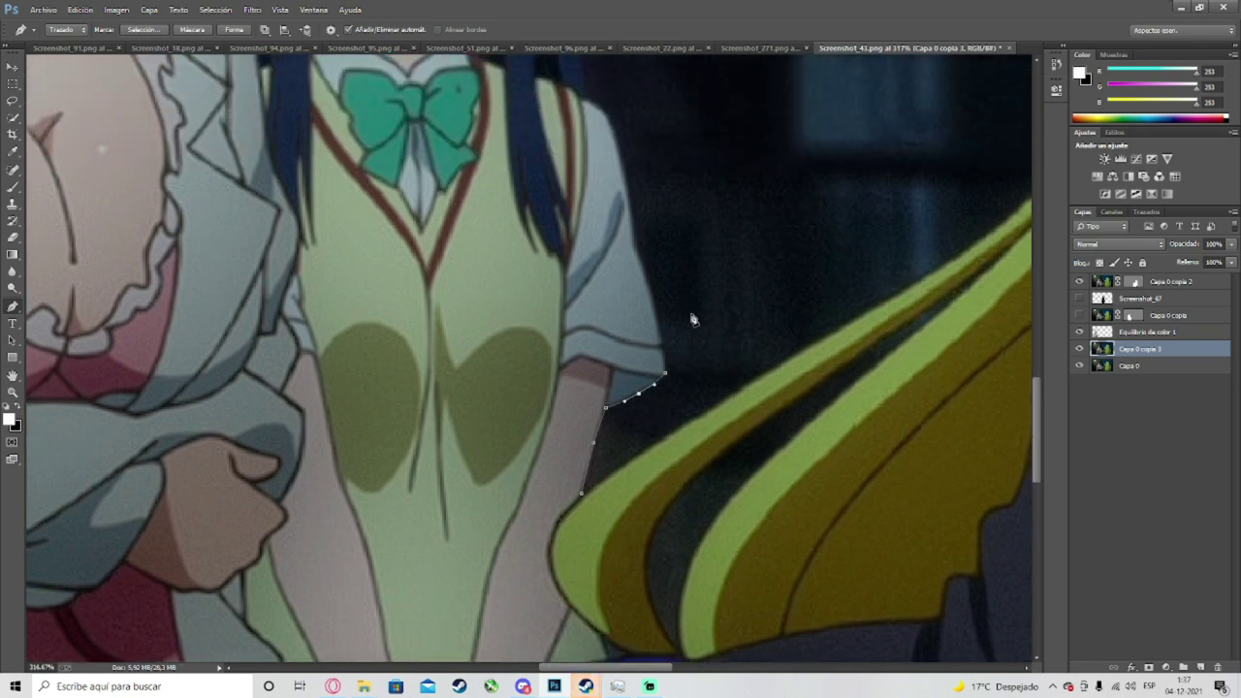
Step: Continue the path to the blue-haired girl's shoulder and add points that fit it to the outer edge of her sleeve
{"action": "left_click", "coordinate": [586, 150]}
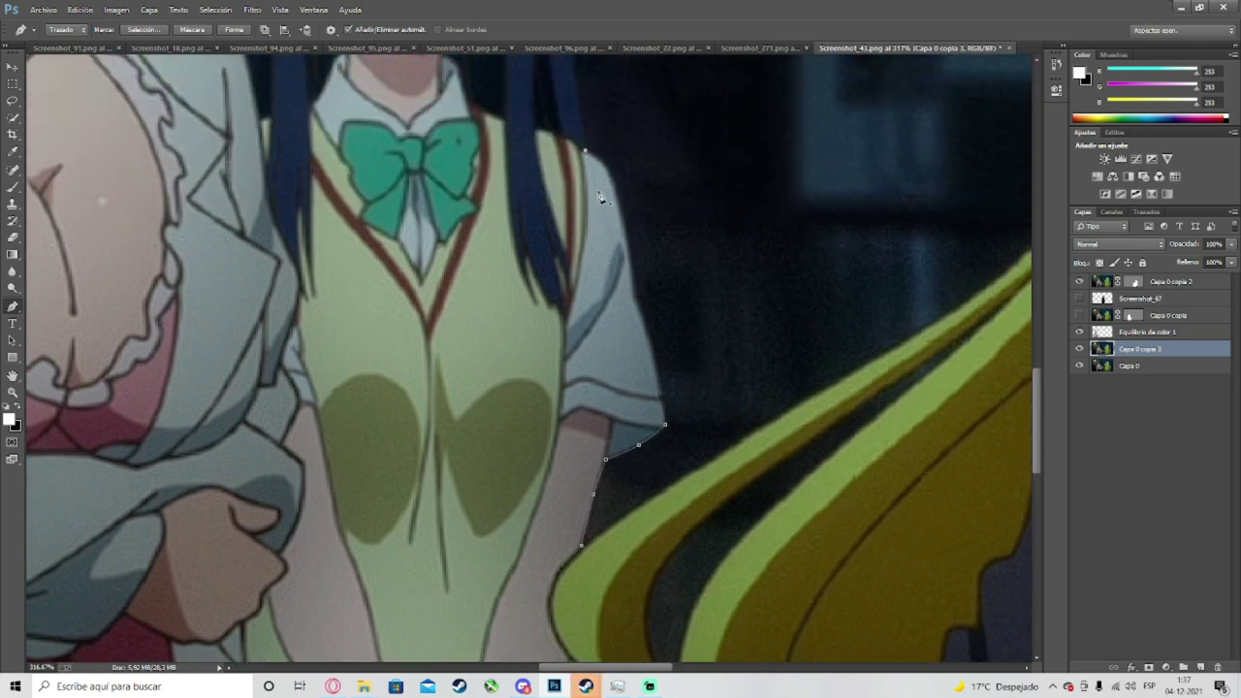
{"action": "left_click_drag", "start_coordinate": [596, 189], "coordinate": [615, 187]}
{"action": "left_click", "coordinate": [641, 297]}
{"action": "left_click_drag", "start_coordinate": [641, 297], "coordinate": [637, 297]}
{"action": "left_click", "coordinate": [658, 389]}
{"action": "left_click_drag", "start_coordinate": [659, 390], "coordinate": [656, 371]}
{"action": "scroll", "coordinate": [659, 394], "scroll_direction": "down", "scroll_amount": 3}
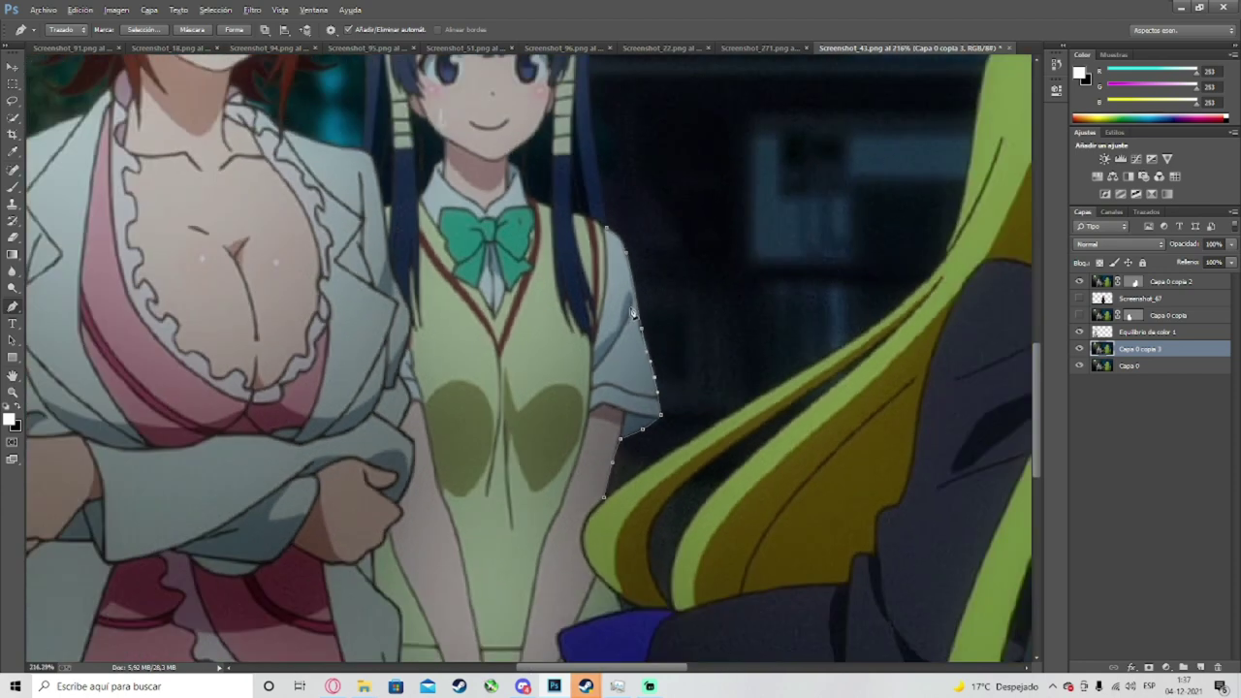
Step: Show Screenshot_67 again and close the path through the girl's vest back to the blonde hair tip
{"action": "left_click", "coordinate": [1080, 298]}
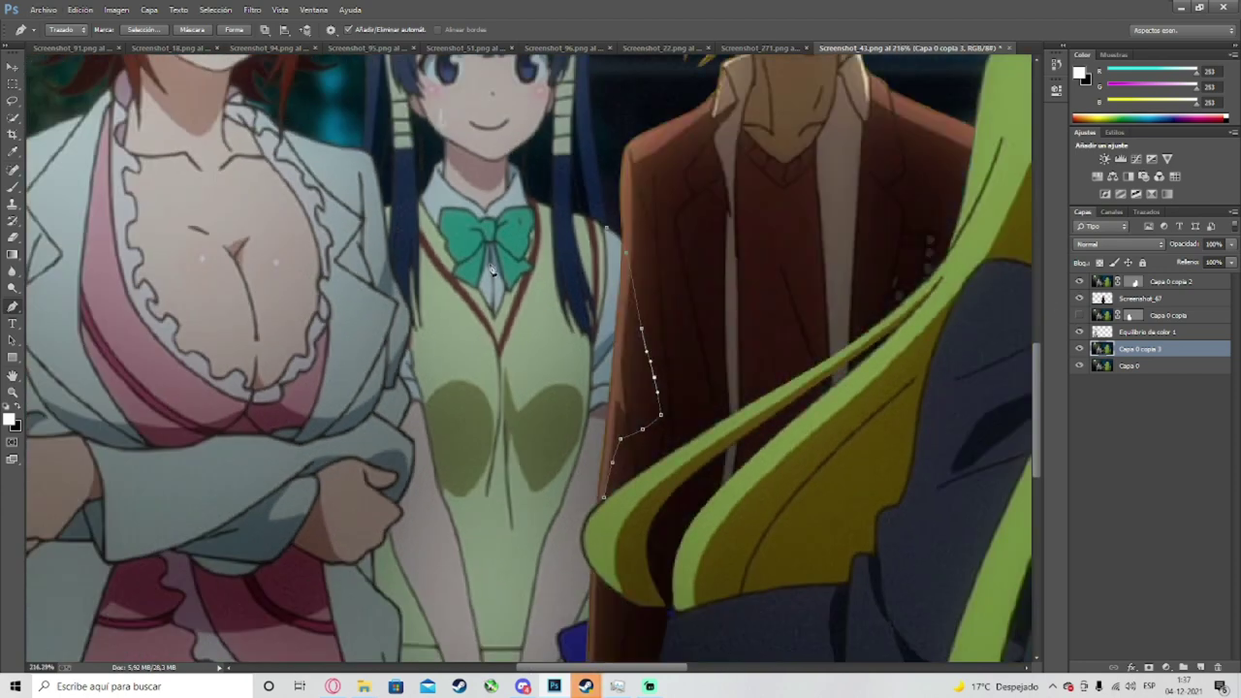
{"action": "scroll", "coordinate": [543, 407], "scroll_direction": "down", "scroll_amount": 2}
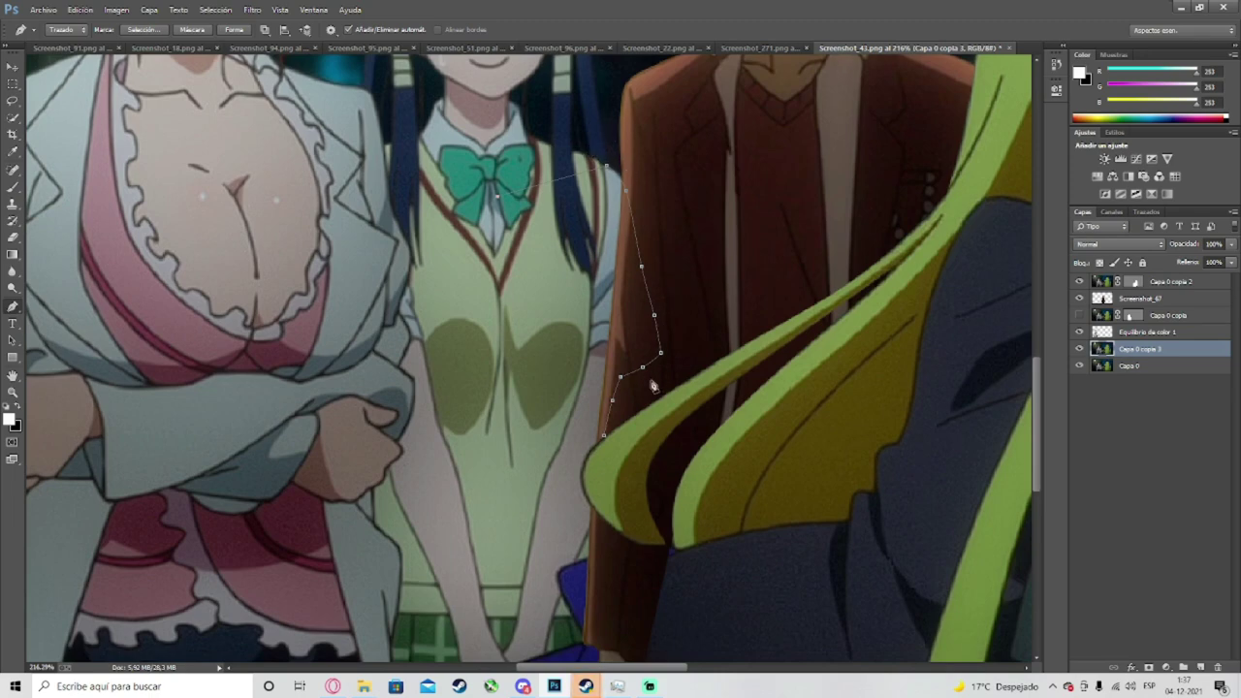
{"action": "scroll", "coordinate": [645, 178], "scroll_direction": "down", "scroll_amount": 4}
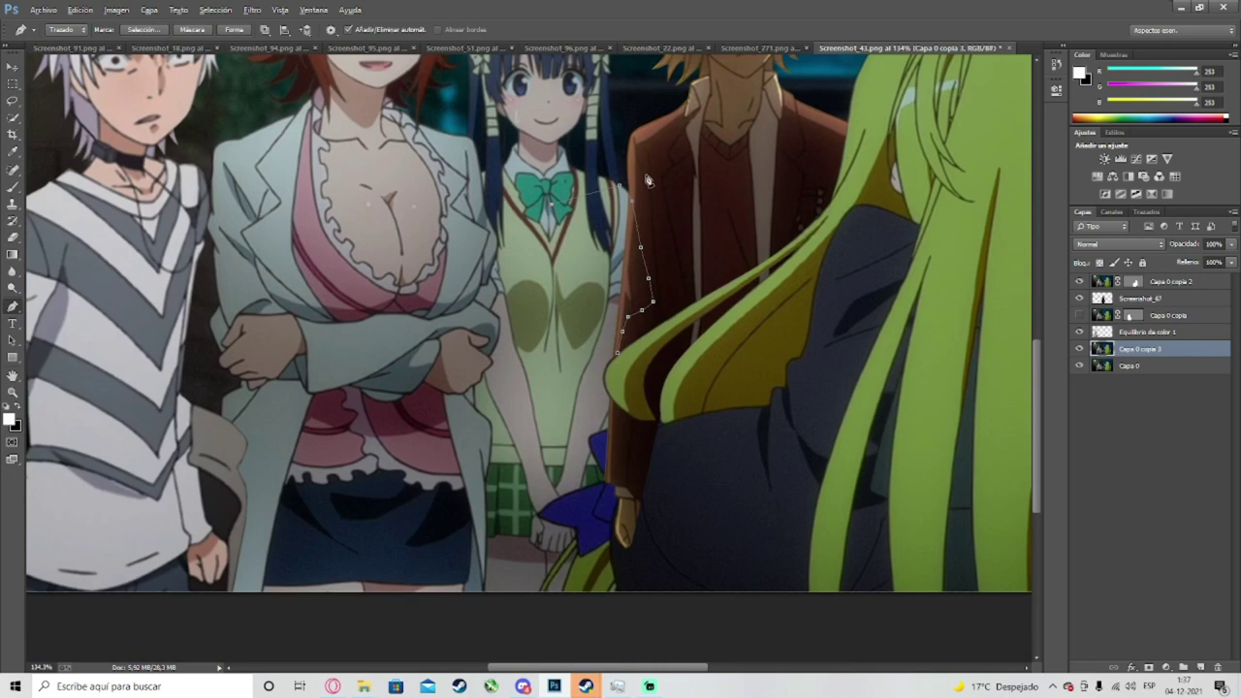
{"action": "scroll", "coordinate": [652, 201], "scroll_direction": "up", "scroll_amount": 4}
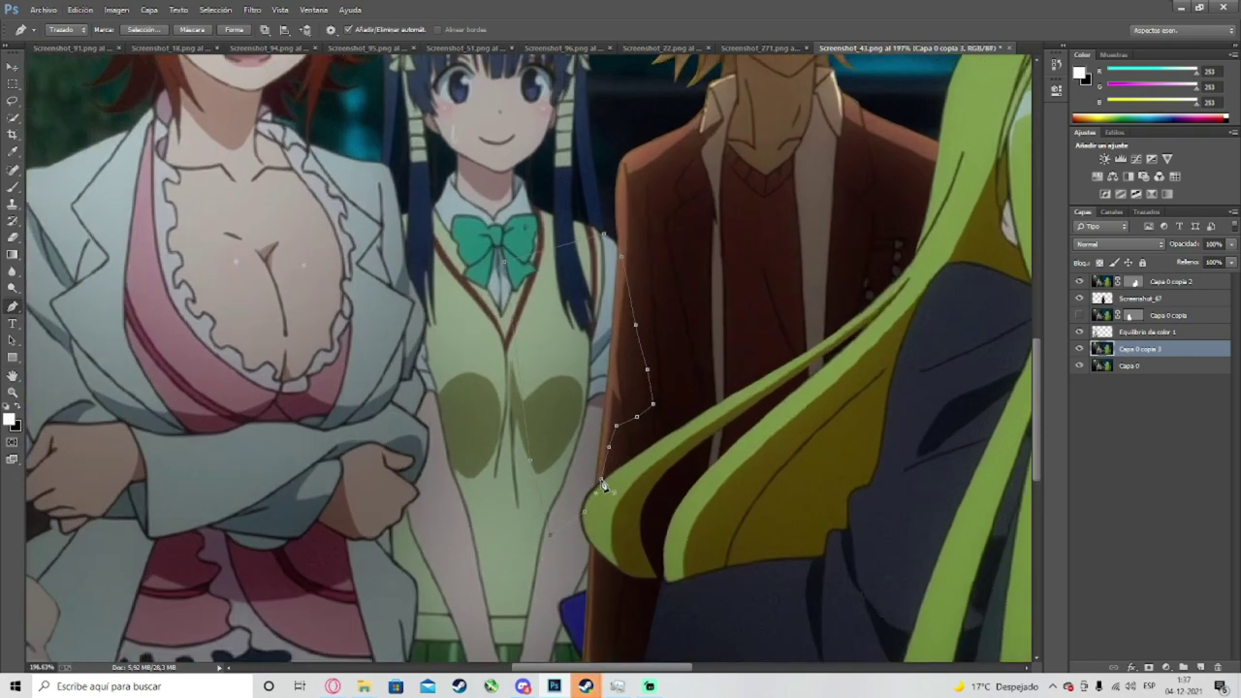
Step: Create a vector mask from the path on Capa 0 copia 3 and move that layer above Capa 0 copia 2
{"action": "right_click", "coordinate": [548, 444]}
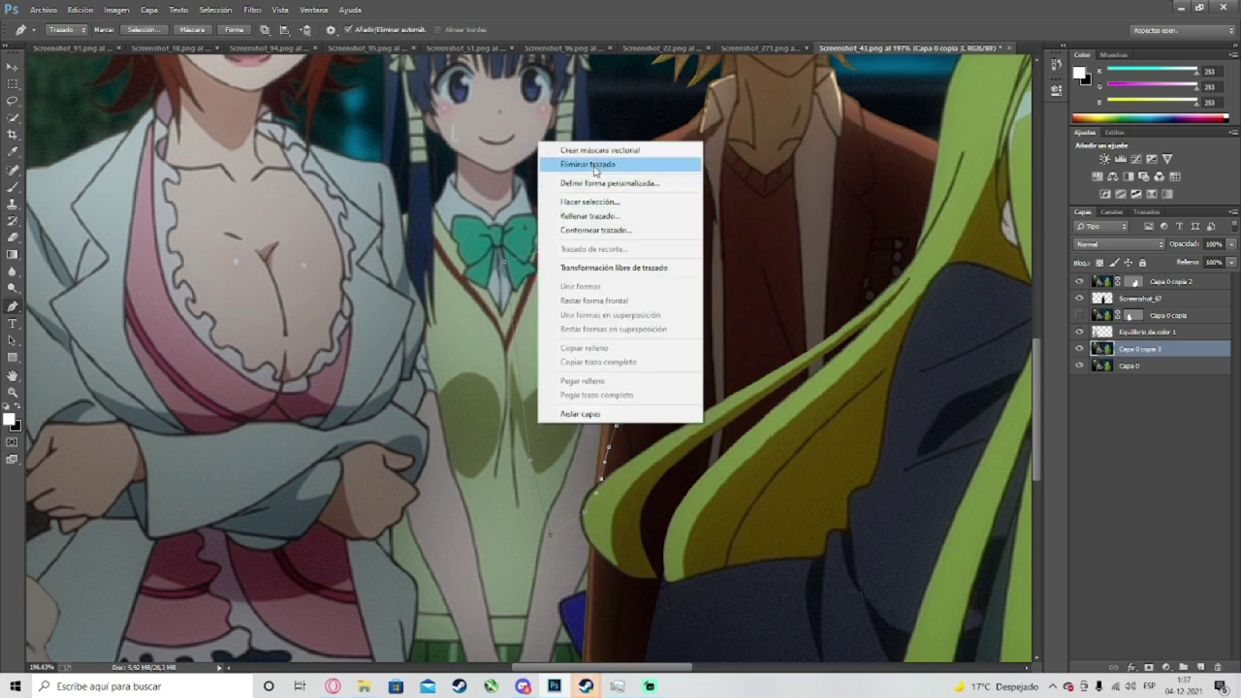
{"action": "left_click", "coordinate": [597, 150]}
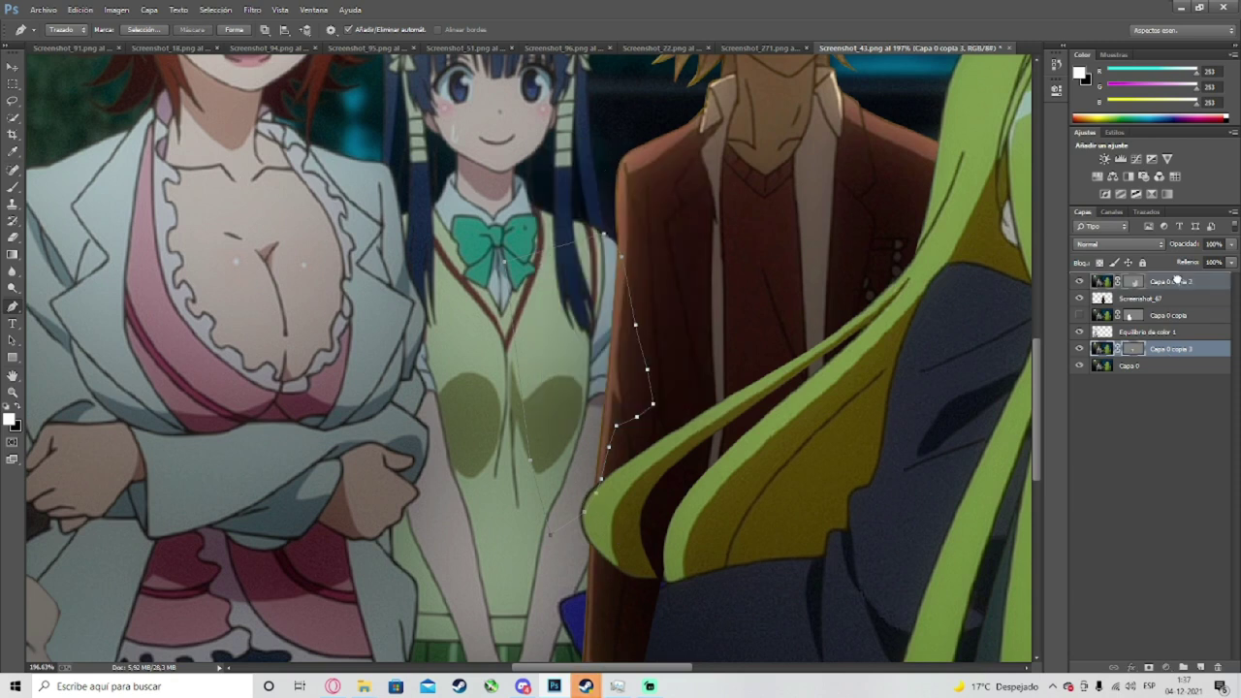
{"action": "left_click_drag", "start_coordinate": [1176, 280], "coordinate": [1177, 281]}
{"action": "left_click", "coordinate": [1206, 524]}
{"action": "scroll", "coordinate": [804, 374], "scroll_direction": "down", "scroll_amount": 5}
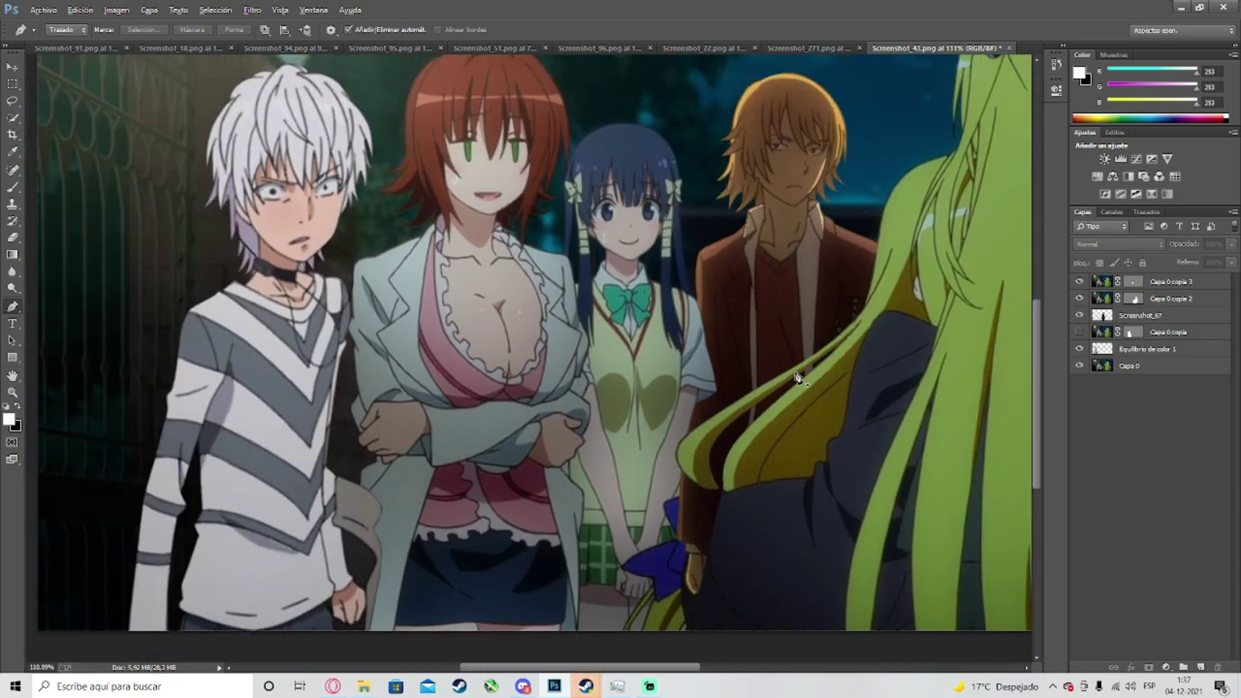
Step: Try erasing the brown-suited character's lower sleeve and hand over the blue bow on the Screenshot_67 layer
{"action": "scroll", "coordinate": [810, 548], "scroll_direction": "up", "scroll_amount": 5}
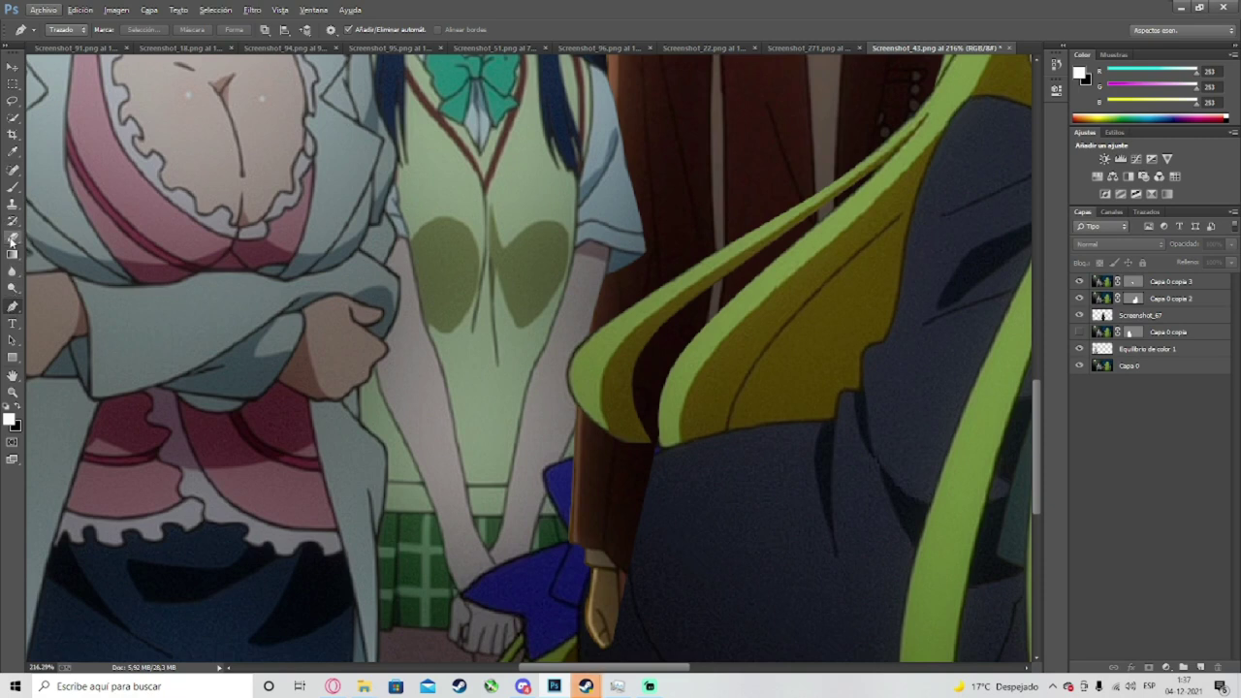
{"action": "left_click", "coordinate": [13, 239]}
{"action": "left_click", "coordinate": [1133, 317]}
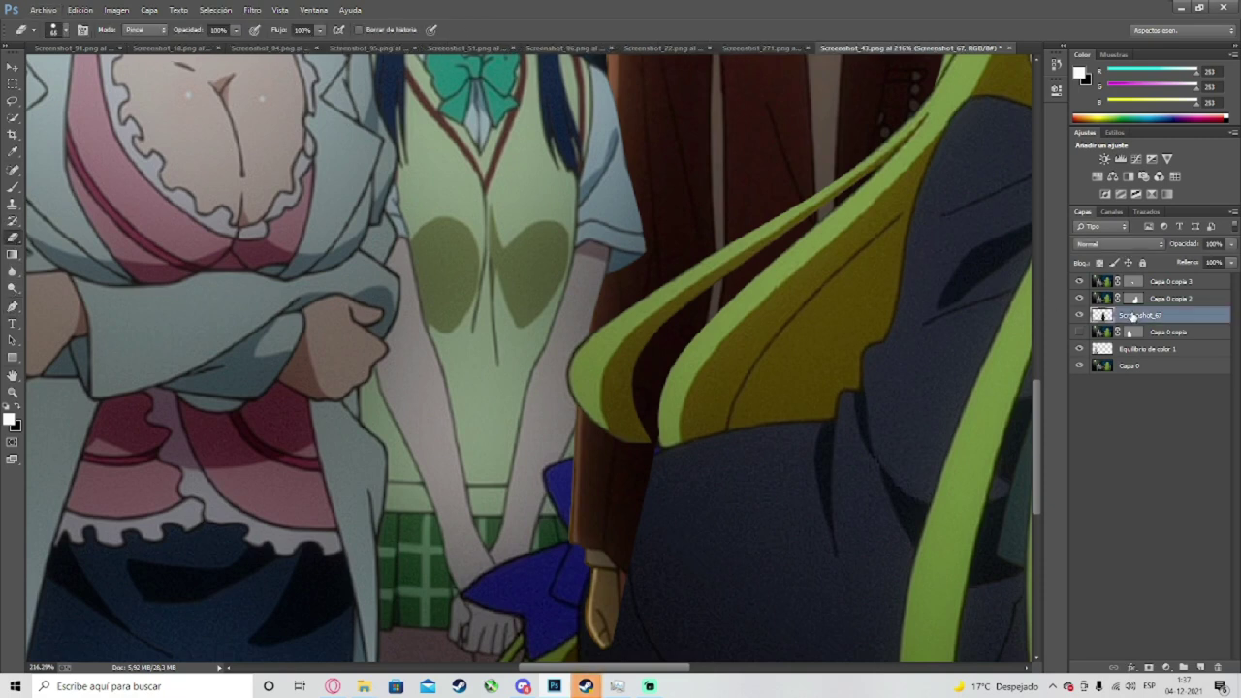
{"action": "mouse_move", "coordinate": [607, 480]}
{"action": "left_mouse_down"}
{"action": "mouse_move", "coordinate": [592, 510]}
{"action": "mouse_move", "coordinate": [601, 592]}
{"action": "mouse_move", "coordinate": [640, 518]}
{"action": "mouse_move", "coordinate": [633, 487]}
{"action": "mouse_move", "coordinate": [537, 436]}
{"action": "left_mouse_up"}
{"action": "key", "text": "bracketleft"}
{"action": "scroll", "coordinate": [580, 495], "scroll_direction": "down", "scroll_amount": 5}
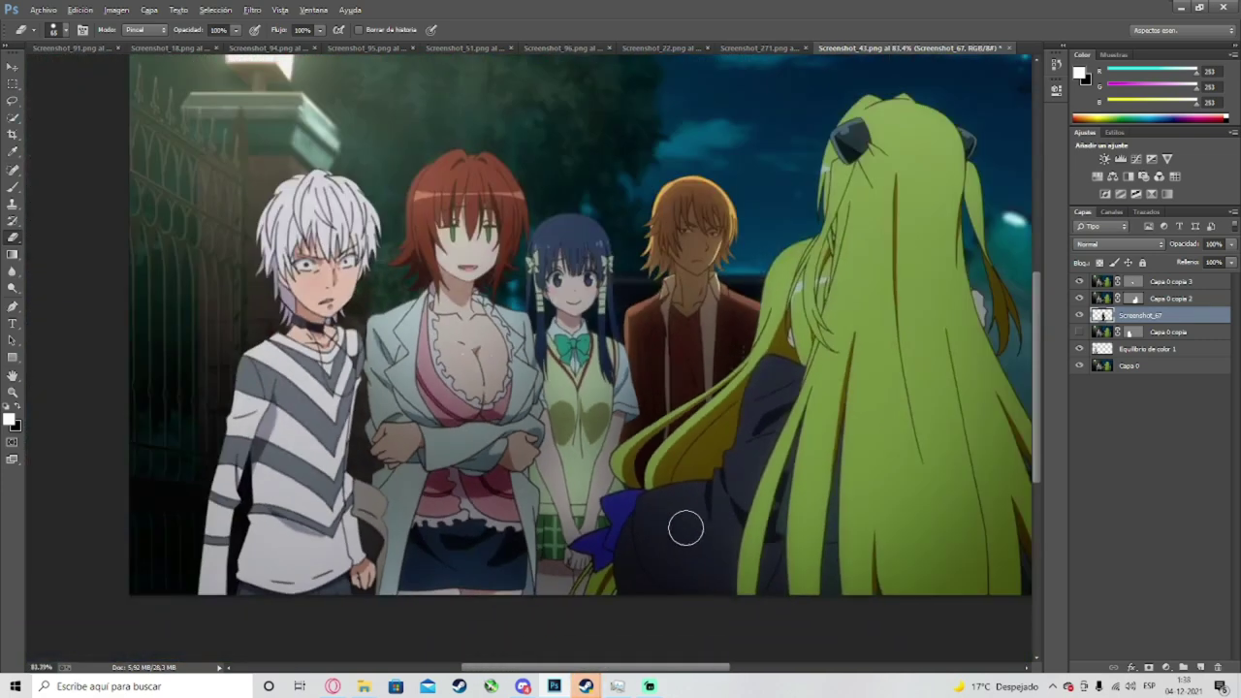
{"action": "key", "text": "alt+period"}
Step: Examine the gap between the blonde hair tip and the blue bow by toggling Capa 0 copia 3 and Screenshot_67
{"action": "scroll", "coordinate": [665, 540], "scroll_direction": "up", "scroll_amount": 6}
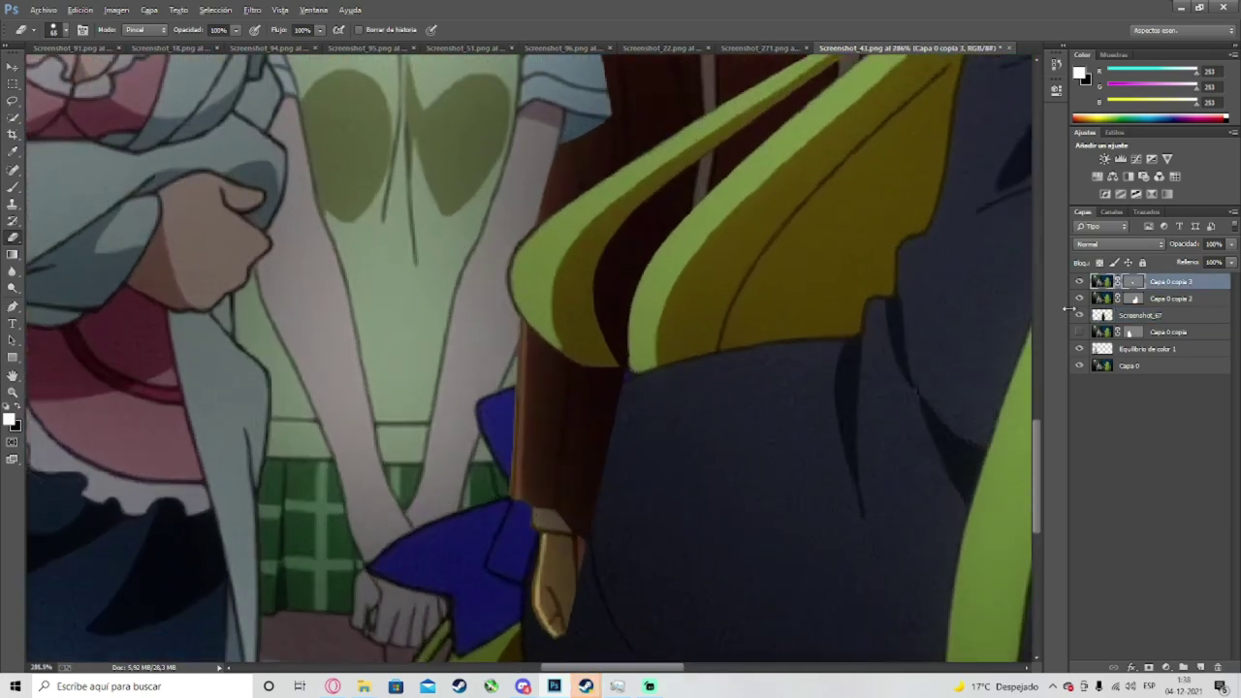
{"action": "left_click", "coordinate": [1079, 281]}
{"action": "left_click", "coordinate": [1079, 282]}
{"action": "left_click", "coordinate": [1079, 315]}
{"action": "scroll", "coordinate": [526, 346], "scroll_direction": "up", "scroll_amount": 3}
{"action": "scroll", "coordinate": [145, 392], "scroll_direction": "down", "scroll_amount": 1}
{"action": "key", "text": "p"}
{"action": "key", "text": "alt"}
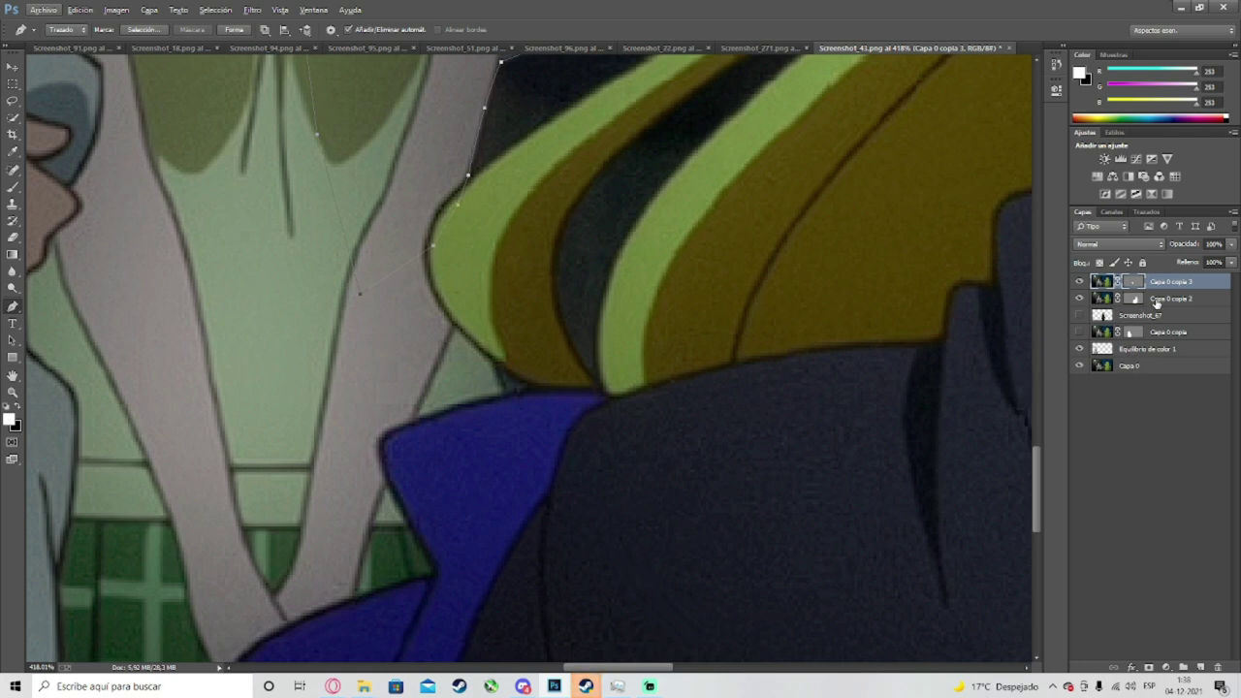
{"action": "left_click", "coordinate": [1079, 315]}
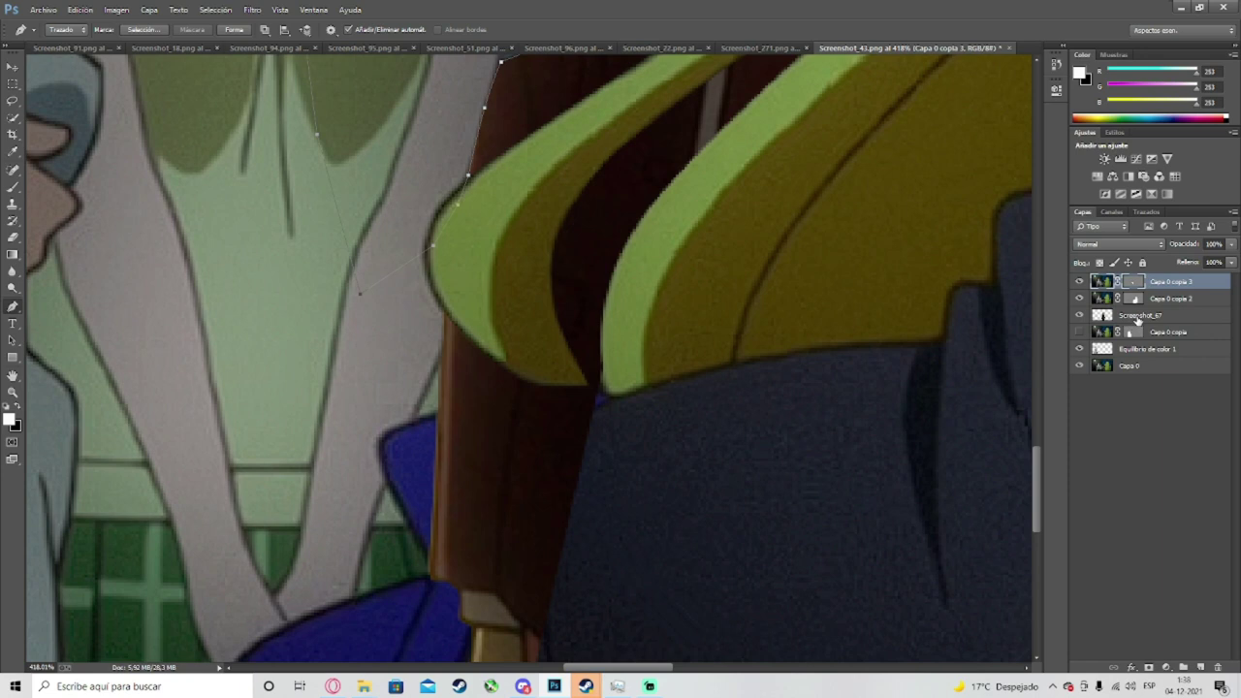
Step: Duplicate the Screenshot_67 layer and hide both the original and the copy
{"action": "right_click", "coordinate": [1138, 317]}
{"action": "left_click", "coordinate": [974, 239]}
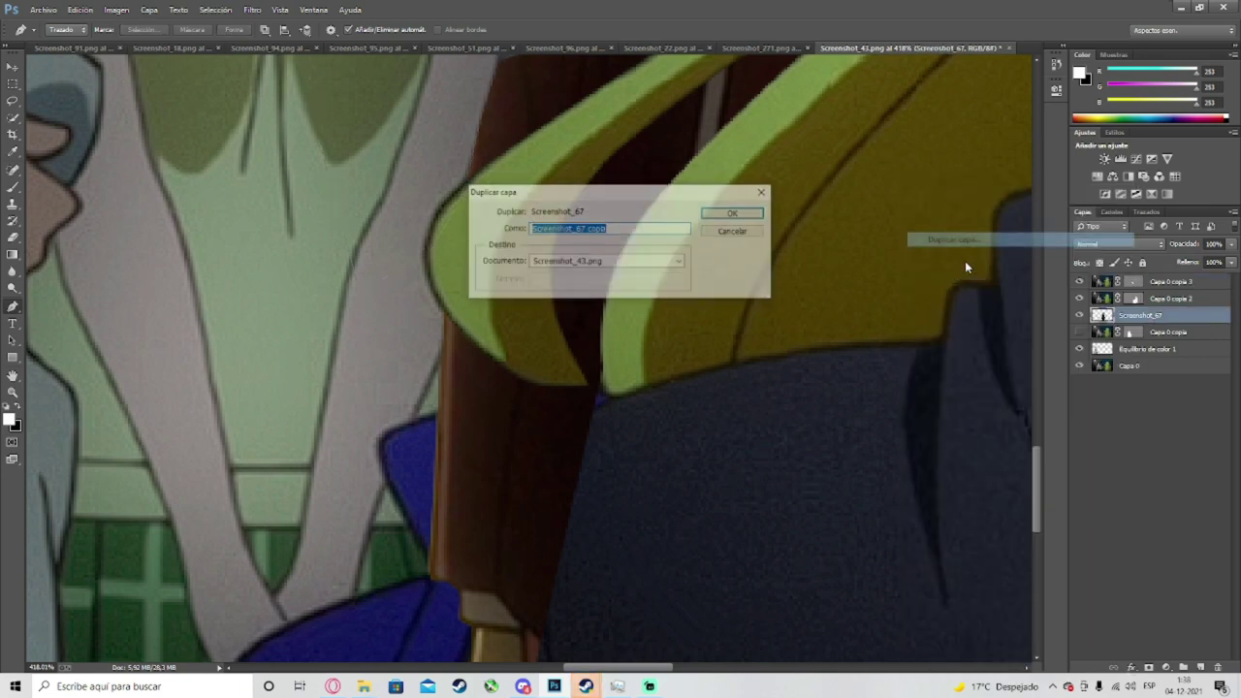
{"action": "left_click", "coordinate": [734, 212]}
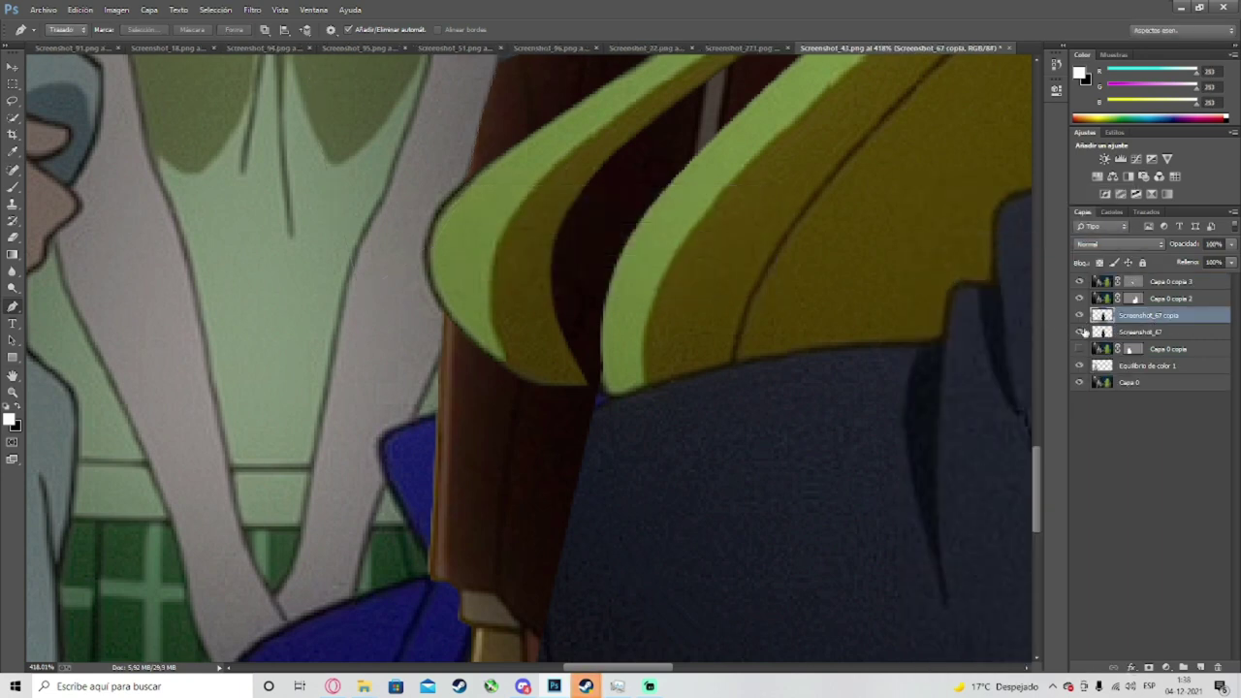
{"action": "left_click", "coordinate": [1079, 315]}
{"action": "scroll", "coordinate": [485, 386], "scroll_direction": "up", "scroll_amount": 2}
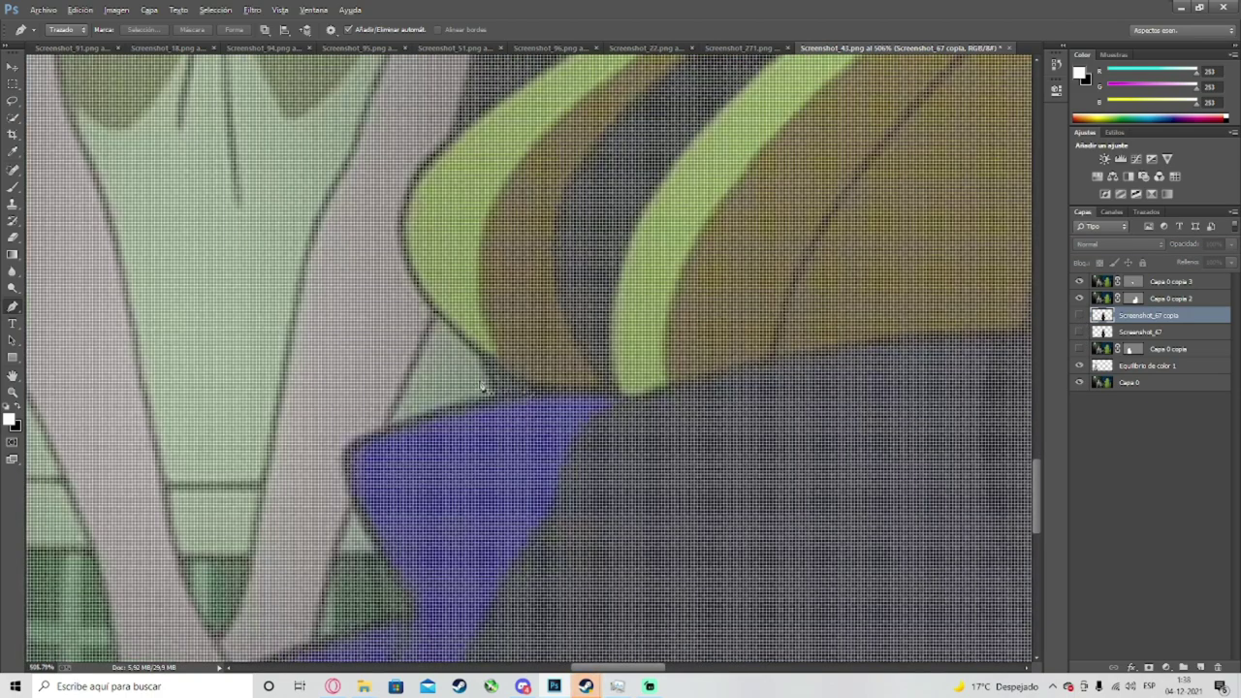
Step: Draw a small closed triangular path in the gap between the blonde hair tip and the blue bow, and show Screenshot_67 copia
{"action": "left_click", "coordinate": [494, 394]}
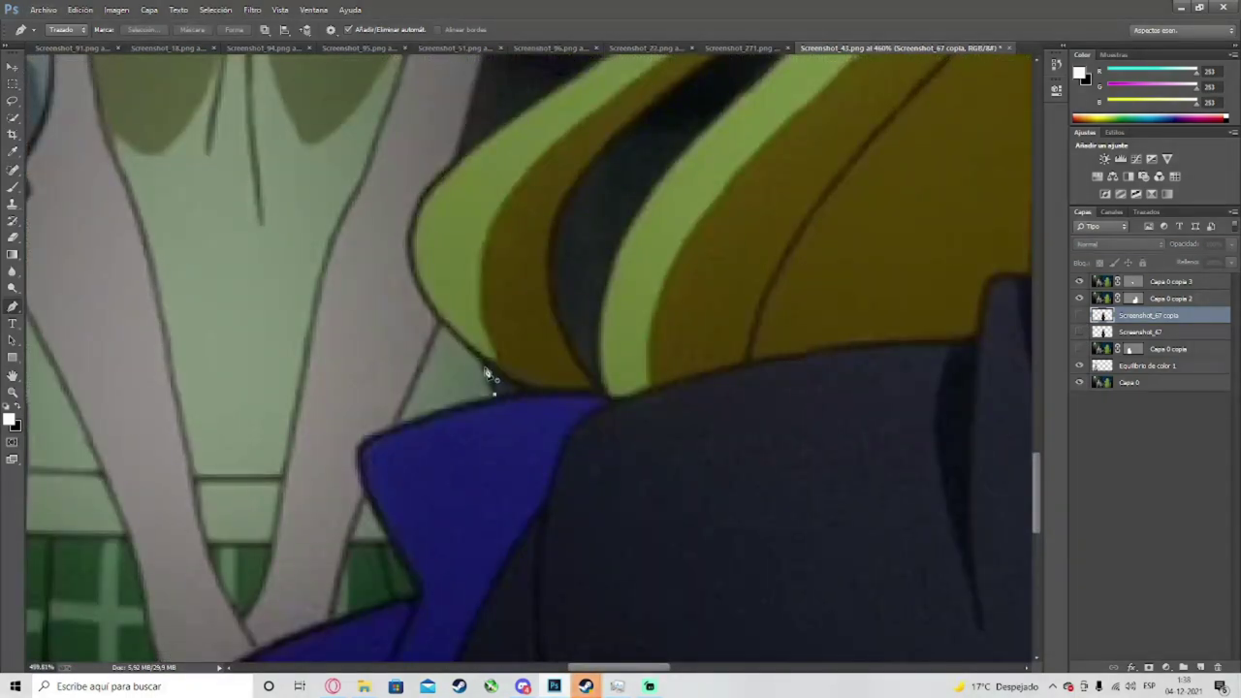
{"action": "left_click", "coordinate": [486, 364]}
{"action": "left_click", "coordinate": [524, 386]}
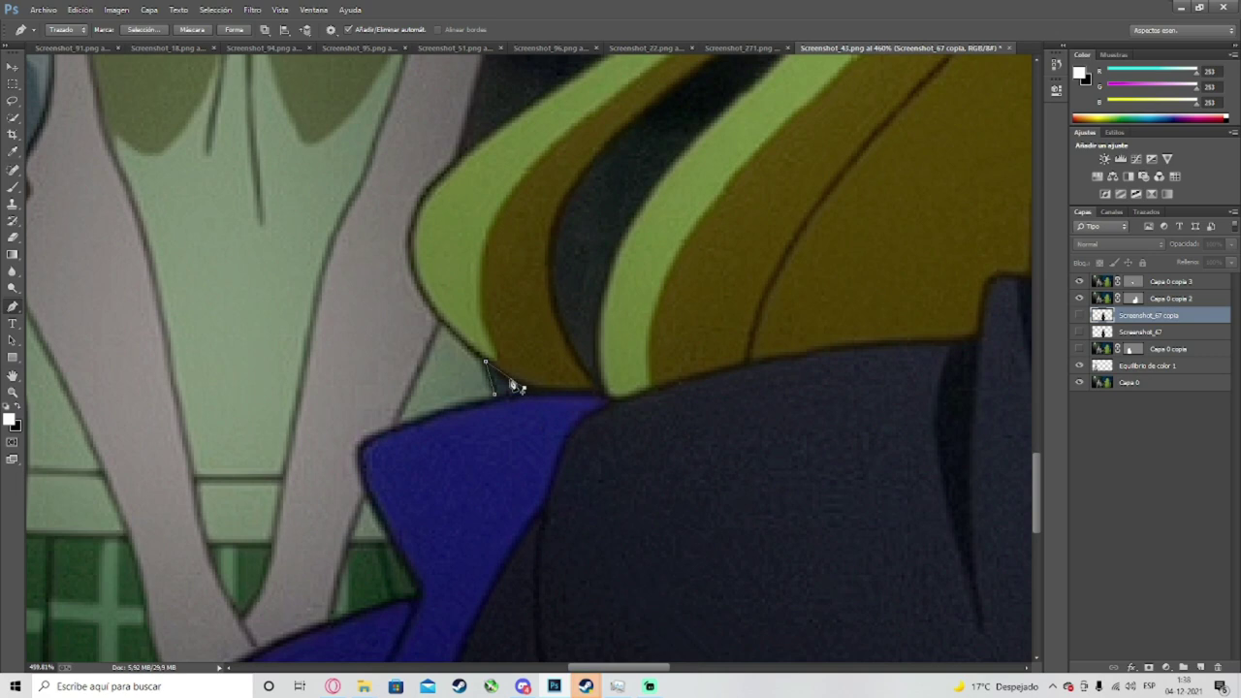
{"action": "left_click", "coordinate": [494, 395]}
{"action": "scroll", "coordinate": [511, 398], "scroll_direction": "down", "scroll_amount": 5}
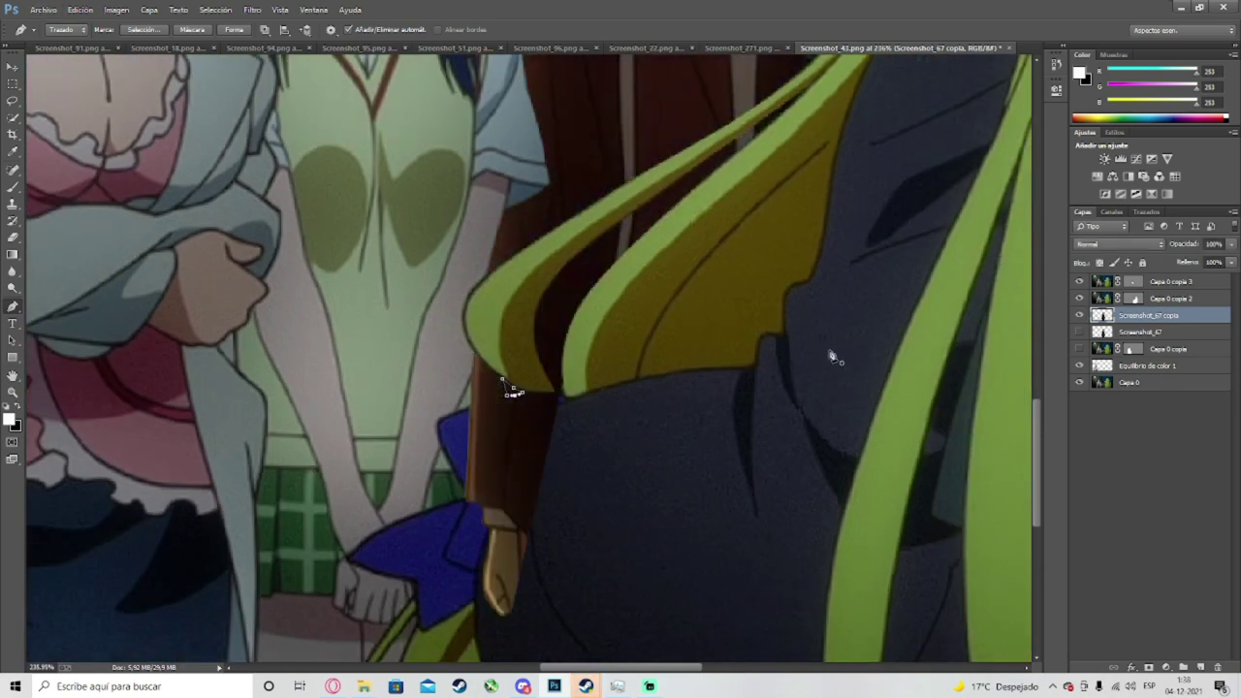
Step: Create a vector mask from the small path on Screenshot_67 copia, show Screenshot_67, and deselect the layers
{"action": "right_click", "coordinate": [514, 408]}
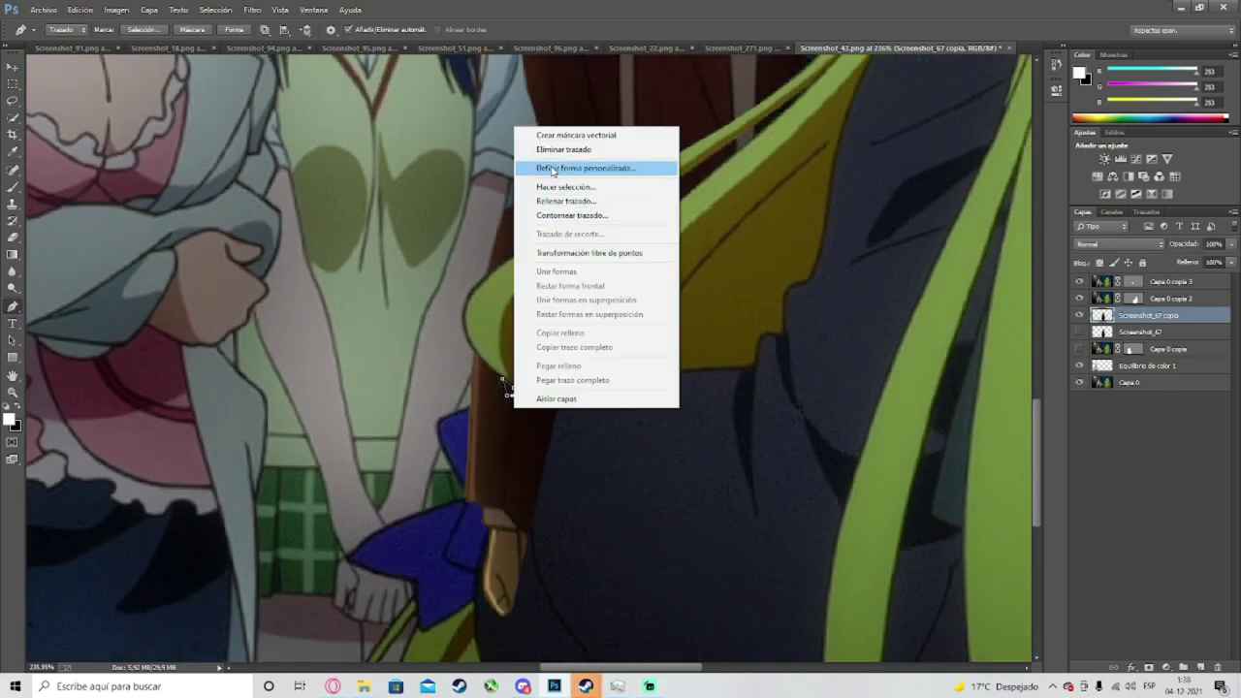
{"action": "left_click", "coordinate": [561, 137]}
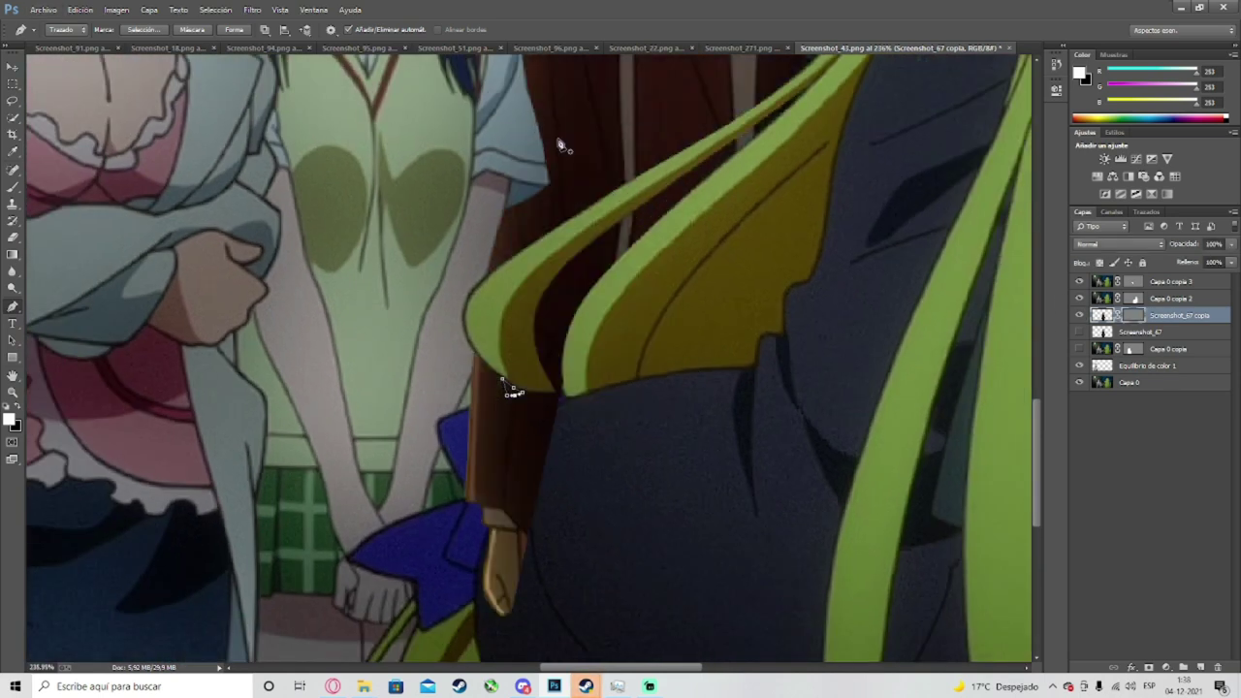
{"action": "left_click", "coordinate": [1079, 332]}
{"action": "left_click", "coordinate": [1141, 518]}
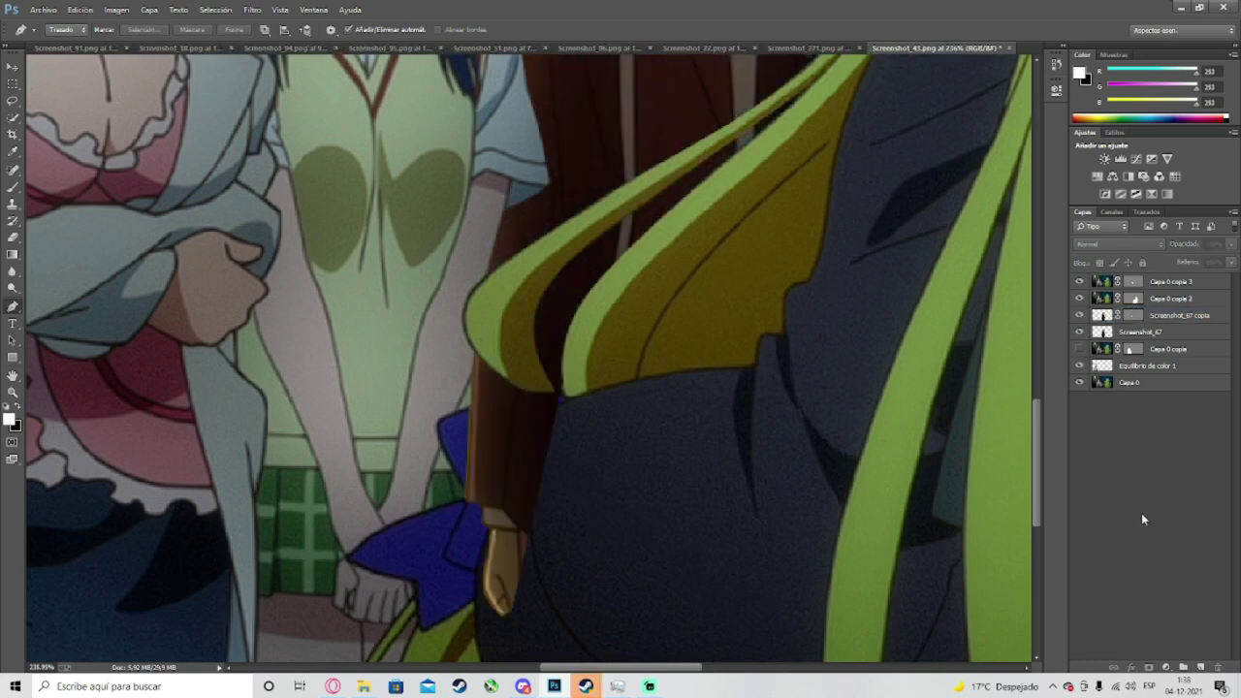
Step: Erase the brown-suited character's lower sleeve and hand over the blue bow and dark dress on the Screenshot_67 layer
{"action": "left_click", "coordinate": [11, 237]}
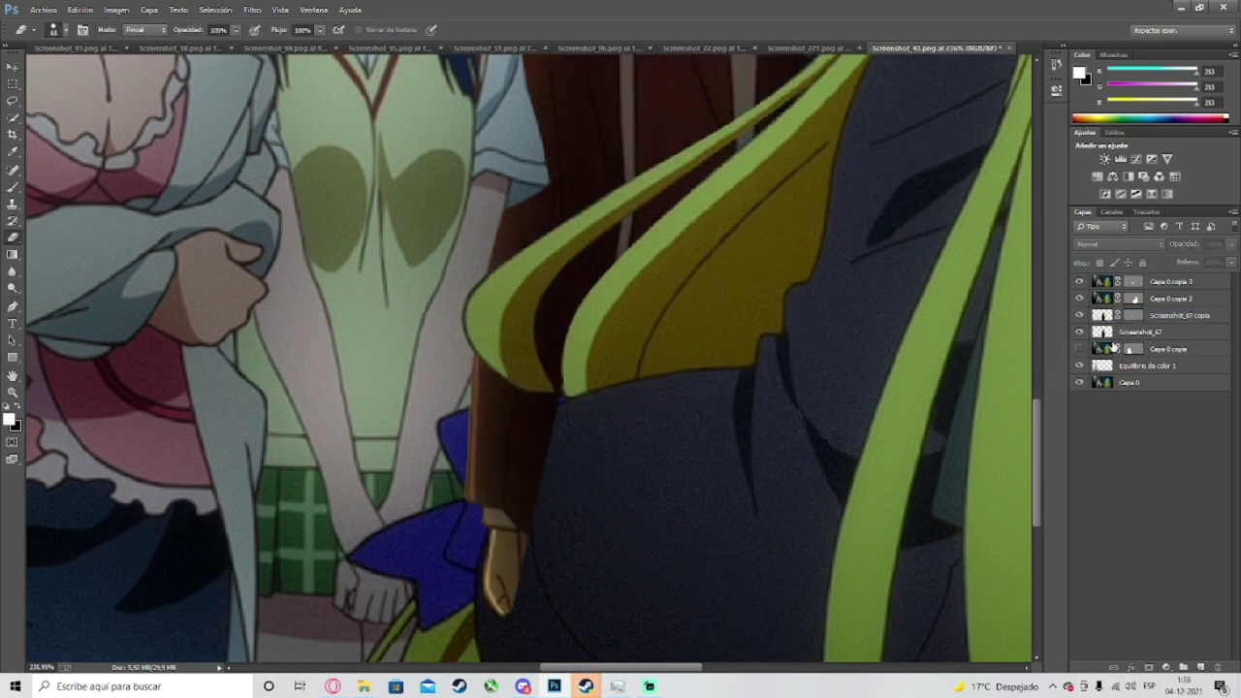
{"action": "left_click", "coordinate": [1130, 333]}
{"action": "mouse_move", "coordinate": [521, 485]}
{"action": "left_mouse_down"}
{"action": "mouse_move", "coordinate": [491, 542]}
{"action": "mouse_move", "coordinate": [474, 481]}
{"action": "mouse_move", "coordinate": [514, 476]}
{"action": "mouse_move", "coordinate": [490, 424]}
{"action": "mouse_move", "coordinate": [514, 441]}
{"action": "mouse_move", "coordinate": [468, 397]}
{"action": "mouse_move", "coordinate": [538, 446]}
{"action": "mouse_move", "coordinate": [417, 442]}
{"action": "left_mouse_up"}
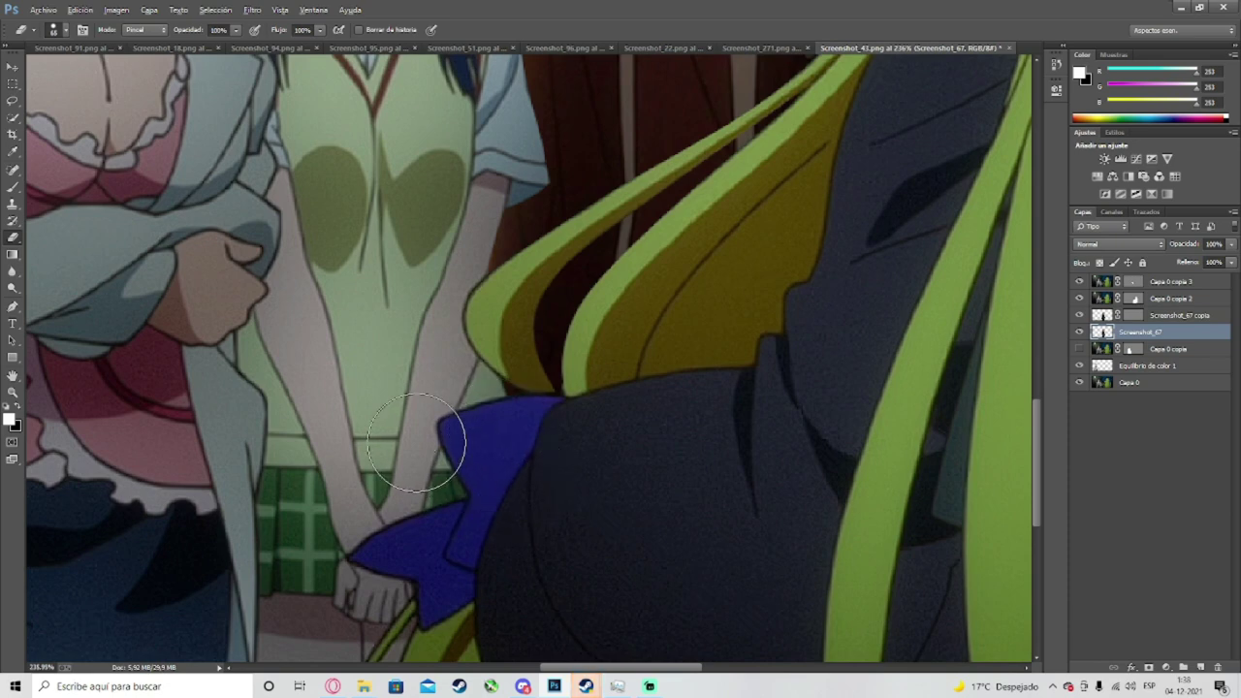
{"action": "scroll", "coordinate": [629, 402], "scroll_direction": "up", "scroll_amount": 1}
{"action": "scroll", "coordinate": [626, 452], "scroll_direction": "down", "scroll_amount": 5}
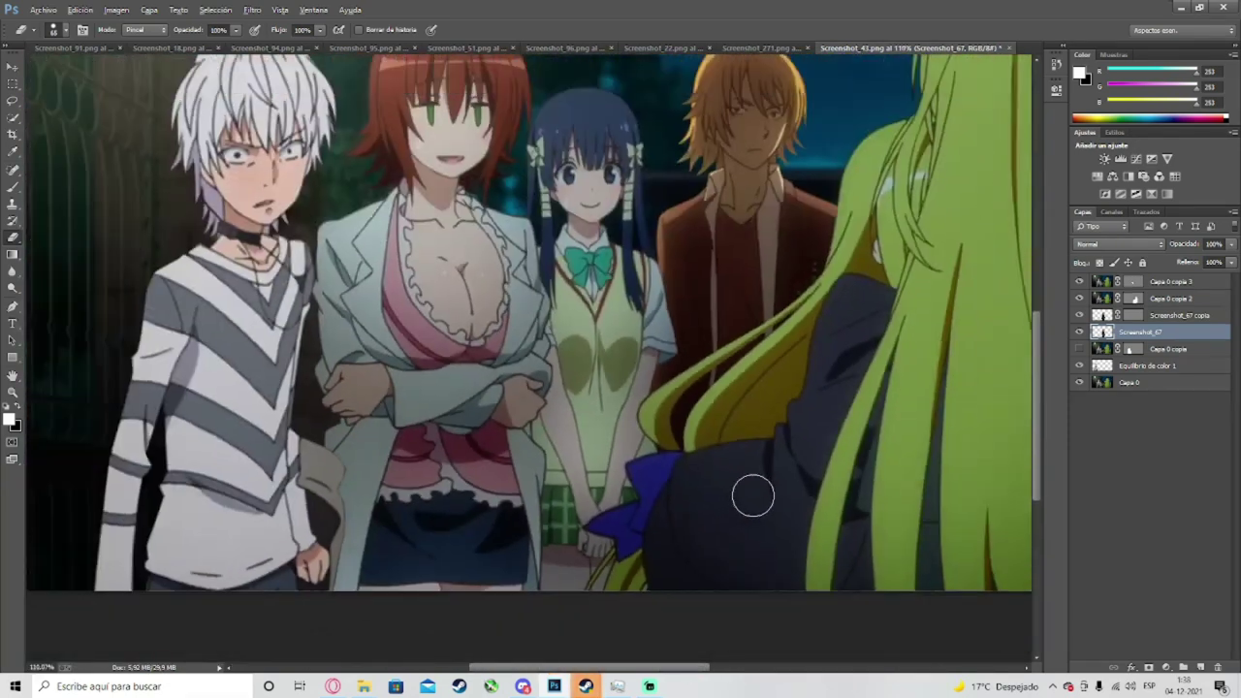
{"action": "scroll", "coordinate": [753, 496], "scroll_direction": "down", "scroll_amount": 2}
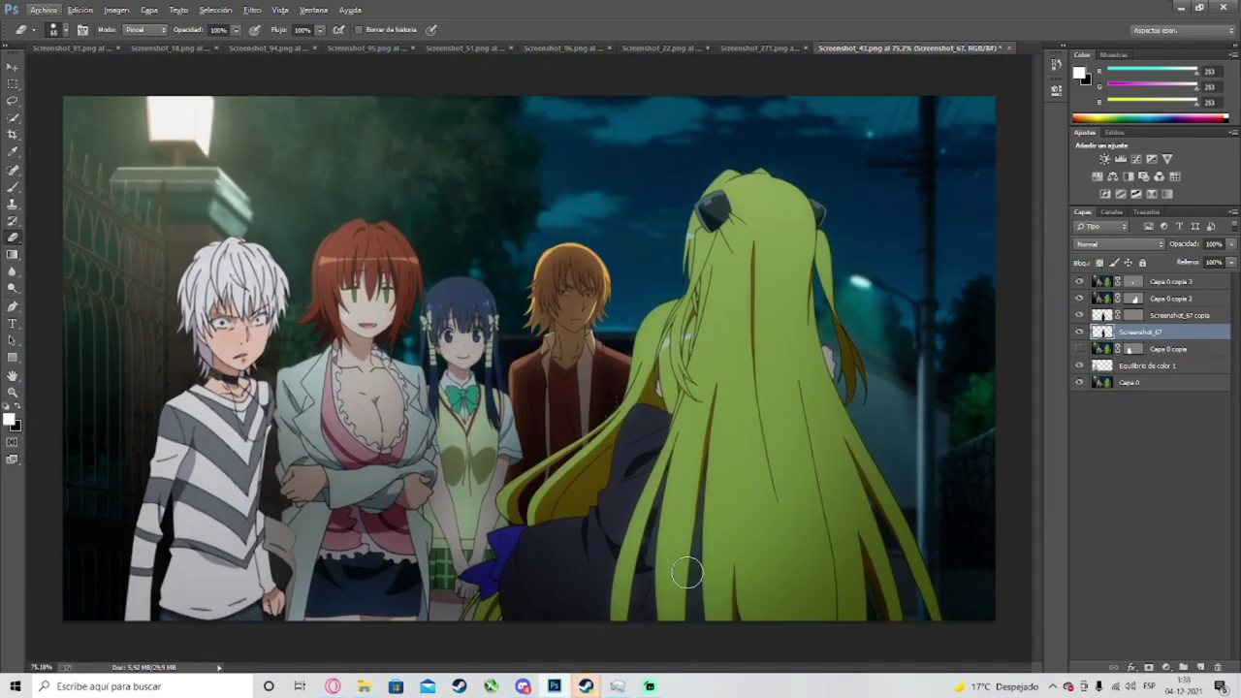
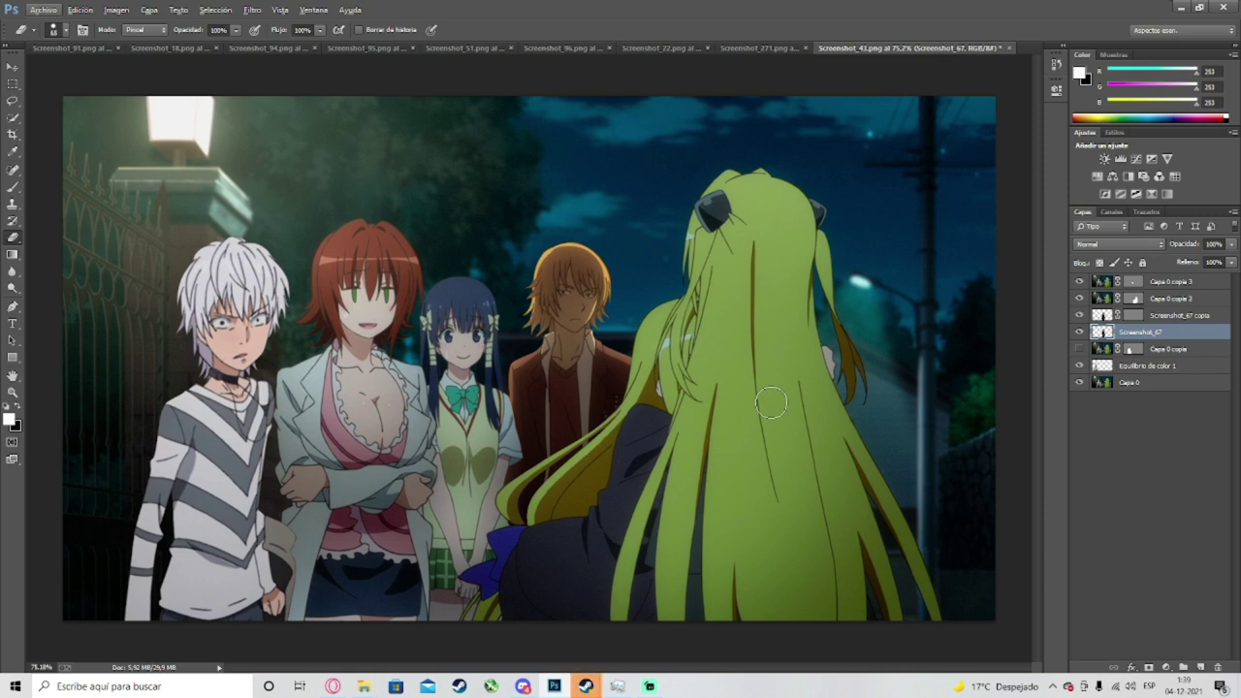
Step: Examine how the brown-suited character blends into the group on the Screenshot_67 layer, both close up and in the whole scene
{"action": "key", "text": "v"}
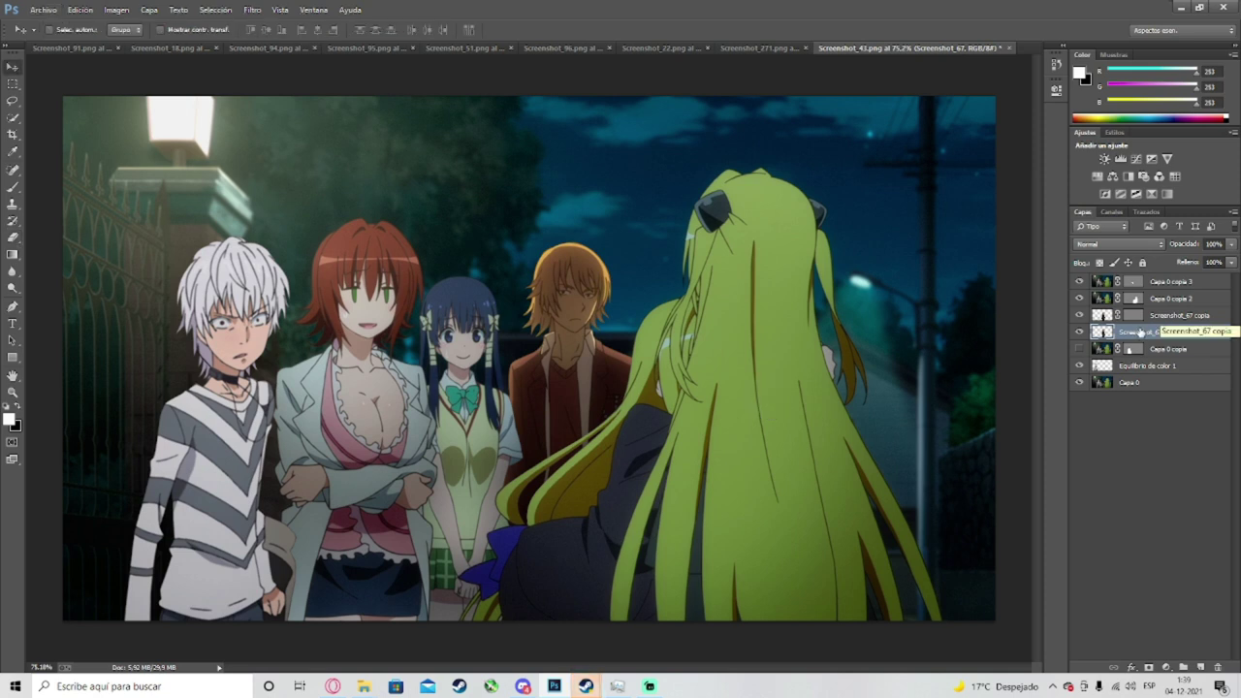
{"action": "left_click", "coordinate": [1140, 331]}
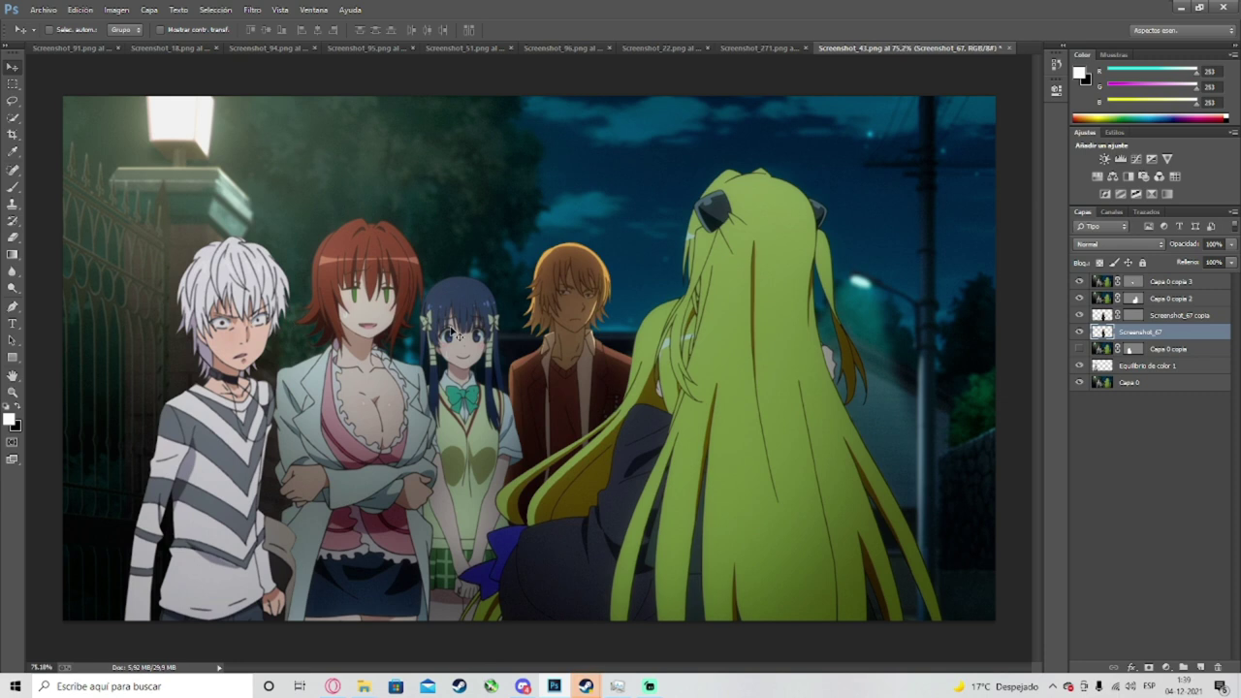
{"action": "scroll", "coordinate": [454, 335], "scroll_direction": "up", "scroll_amount": 1}
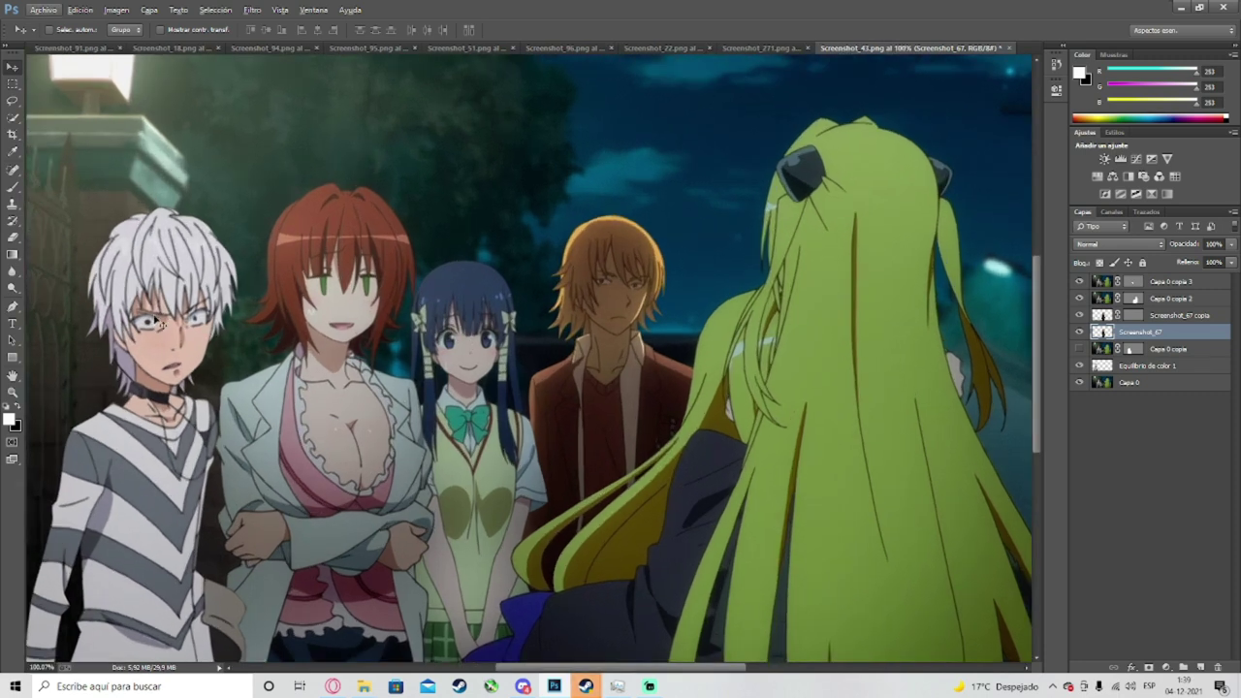
{"action": "scroll", "coordinate": [651, 309], "scroll_direction": "up", "scroll_amount": 2}
{"action": "scroll", "coordinate": [638, 307], "scroll_direction": "down", "scroll_amount": 2}
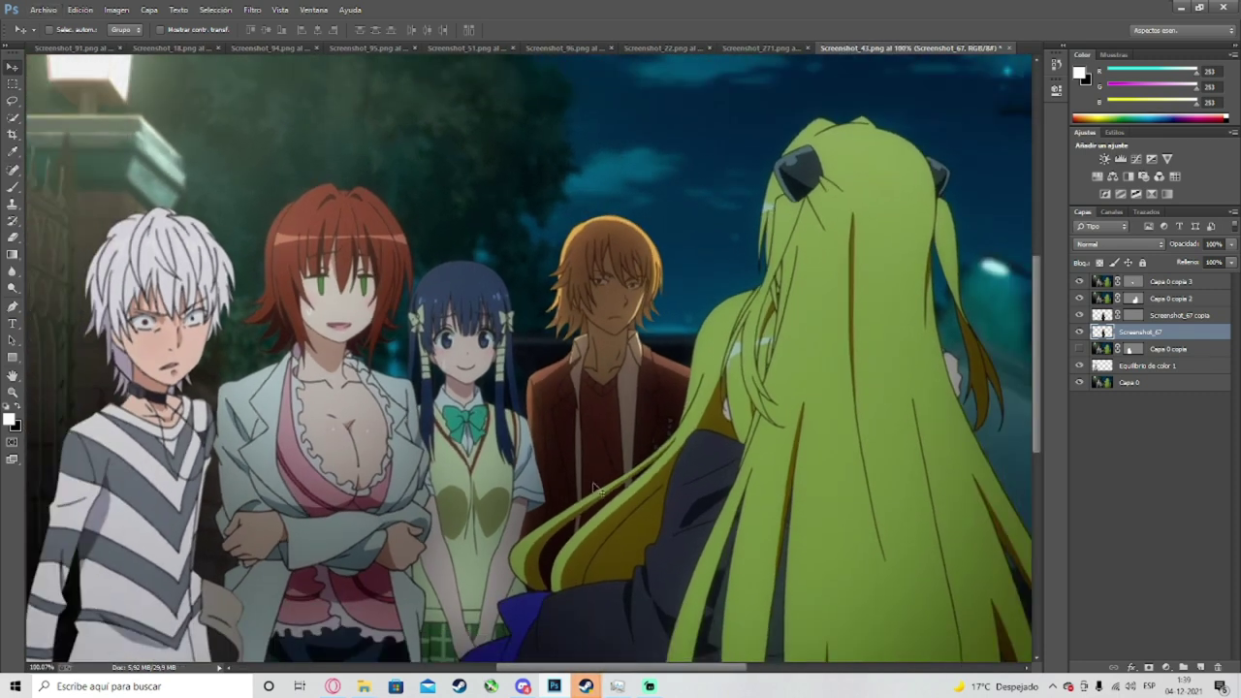
{"action": "scroll", "coordinate": [555, 425], "scroll_direction": "up", "scroll_amount": 1}
{"action": "scroll", "coordinate": [552, 425], "scroll_direction": "up", "scroll_amount": 1}
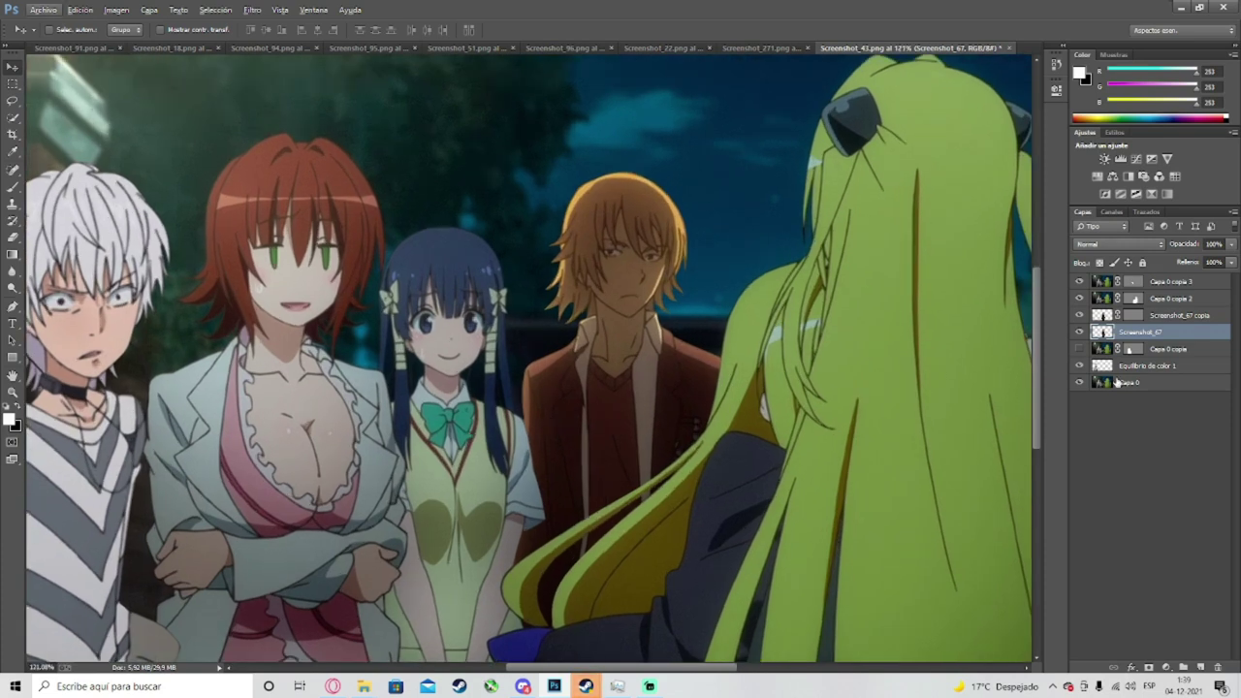
{"action": "scroll", "coordinate": [358, 345], "scroll_direction": "down", "scroll_amount": 3}
{"action": "scroll", "coordinate": [356, 344], "scroll_direction": "up", "scroll_amount": 3}
{"action": "scroll", "coordinate": [433, 349], "scroll_direction": "left", "scroll_amount": 3}
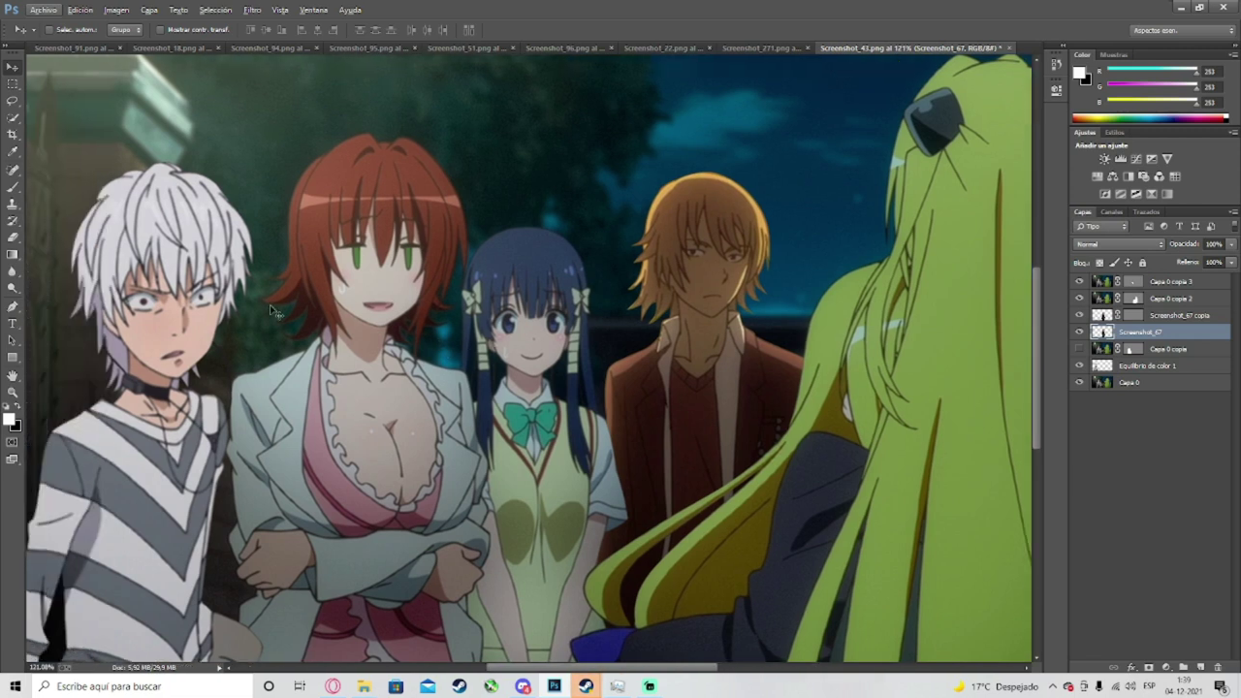
{"action": "scroll", "coordinate": [401, 347], "scroll_direction": "down", "scroll_amount": 1}
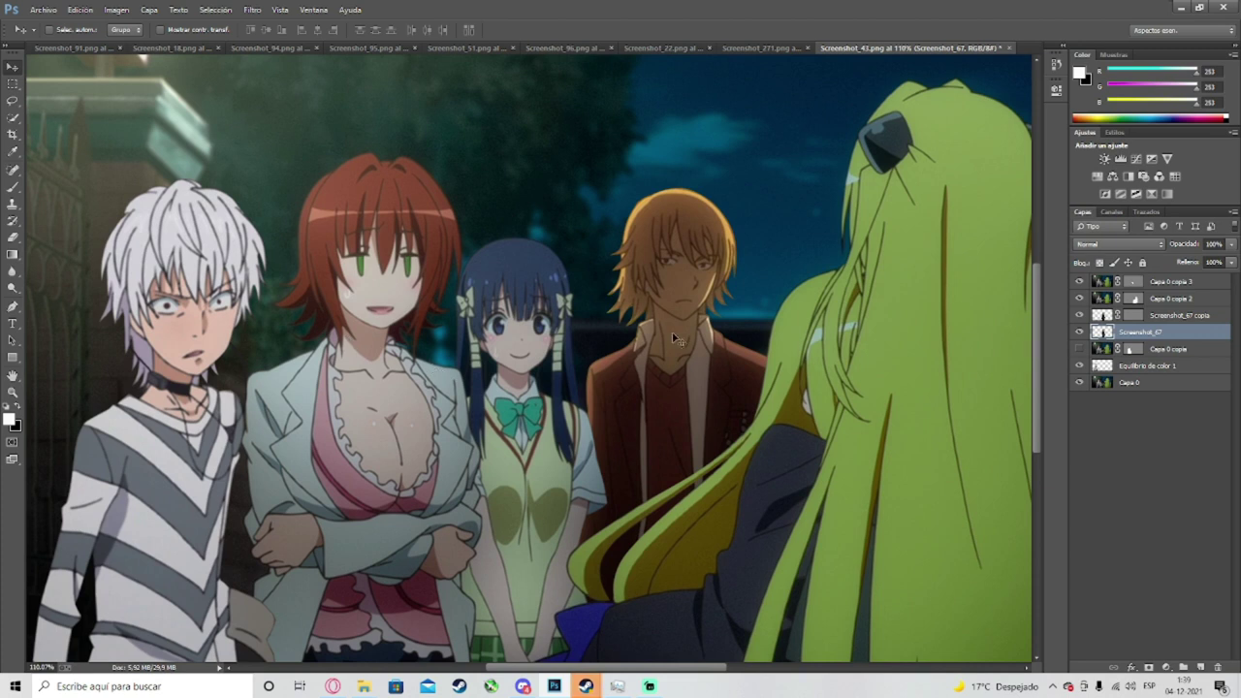
{"action": "scroll", "coordinate": [676, 338], "scroll_direction": "up", "scroll_amount": 3}
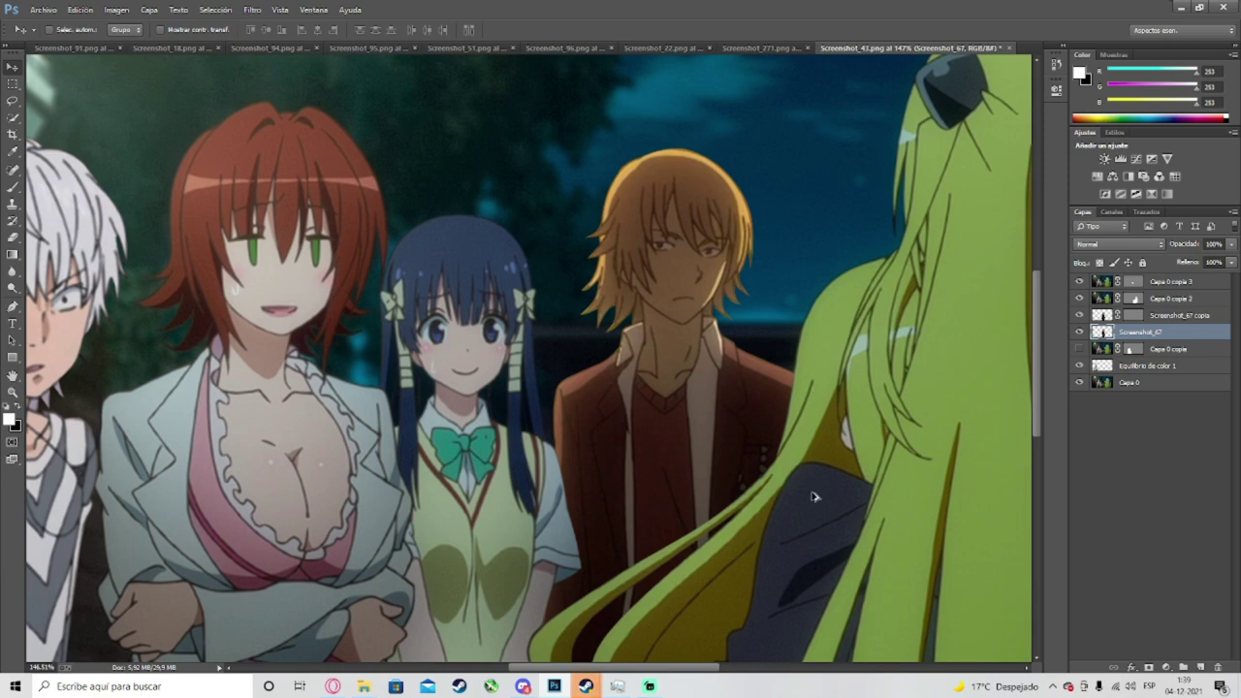
{"action": "scroll", "coordinate": [817, 499], "scroll_direction": "down", "scroll_amount": 5}
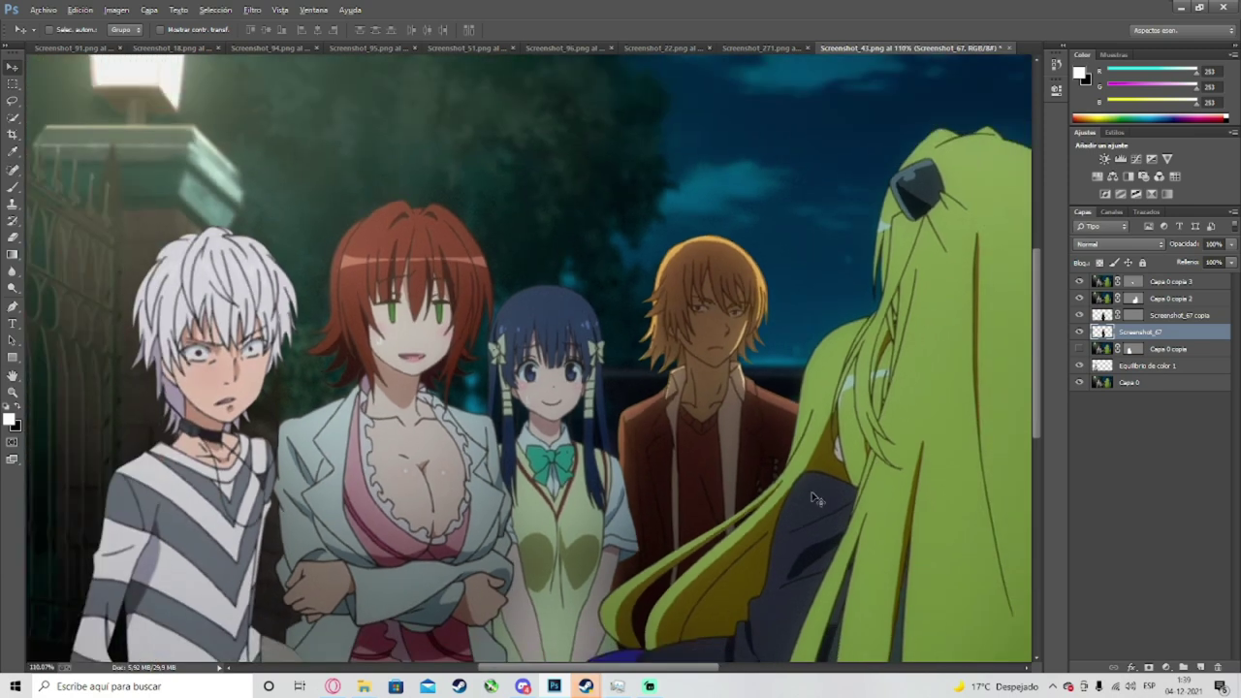
{"action": "scroll", "coordinate": [579, 470], "scroll_direction": "up", "scroll_amount": 3}
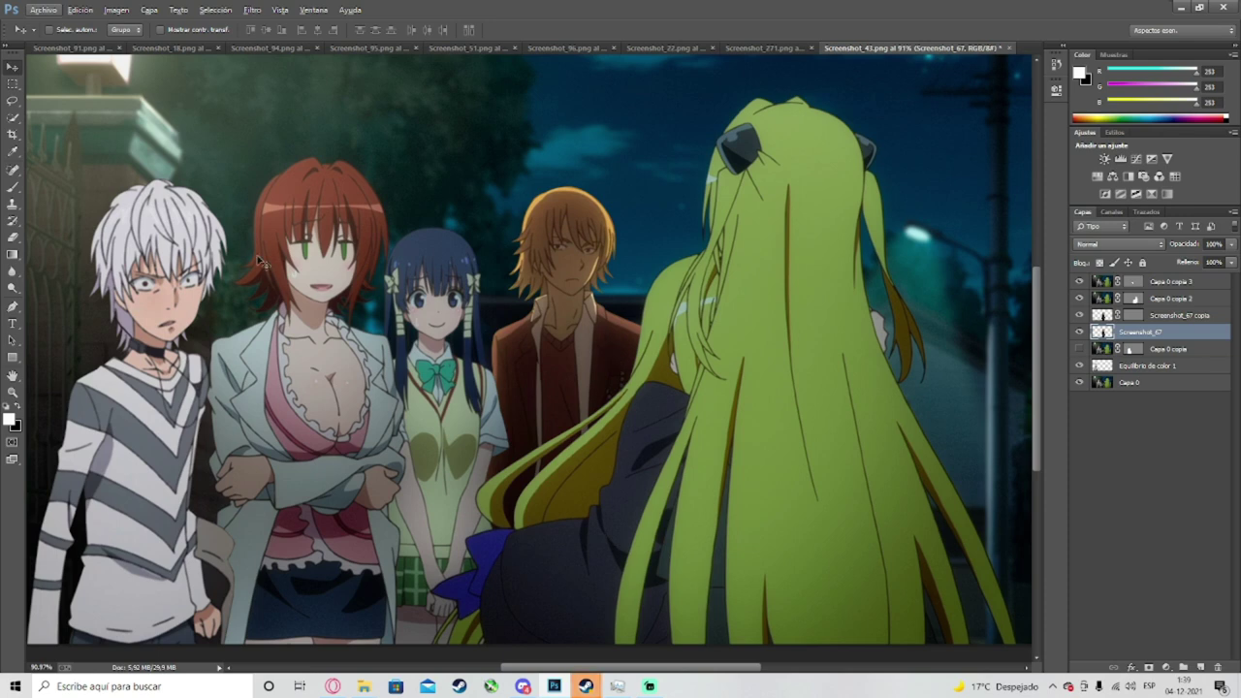
{"action": "scroll", "coordinate": [534, 230], "scroll_direction": "up", "scroll_amount": 1}
{"action": "scroll", "coordinate": [534, 230], "scroll_direction": "up", "scroll_amount": 4}
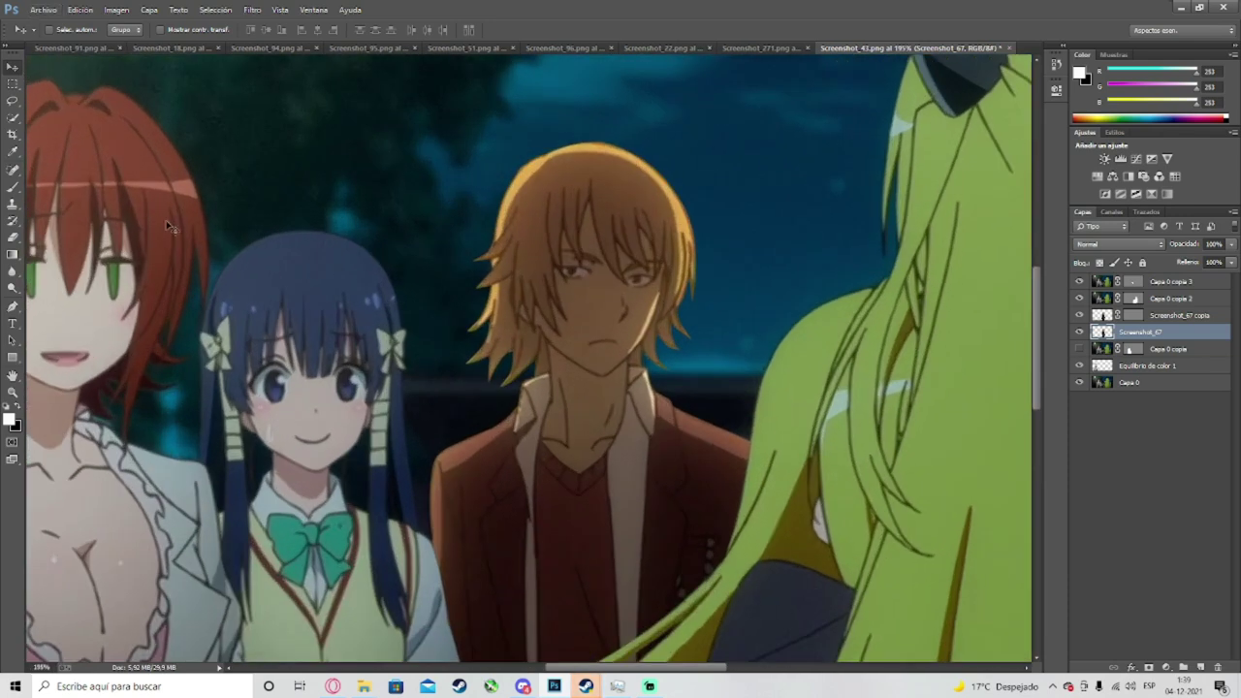
Step: Ready the Clone Stamp with a 3 px soft brush for retouching the brown-suited character's eyes on the Screenshot_67 layer
{"action": "key", "text": "s"}
{"action": "scroll", "coordinate": [614, 270], "scroll_direction": "up", "scroll_amount": 4}
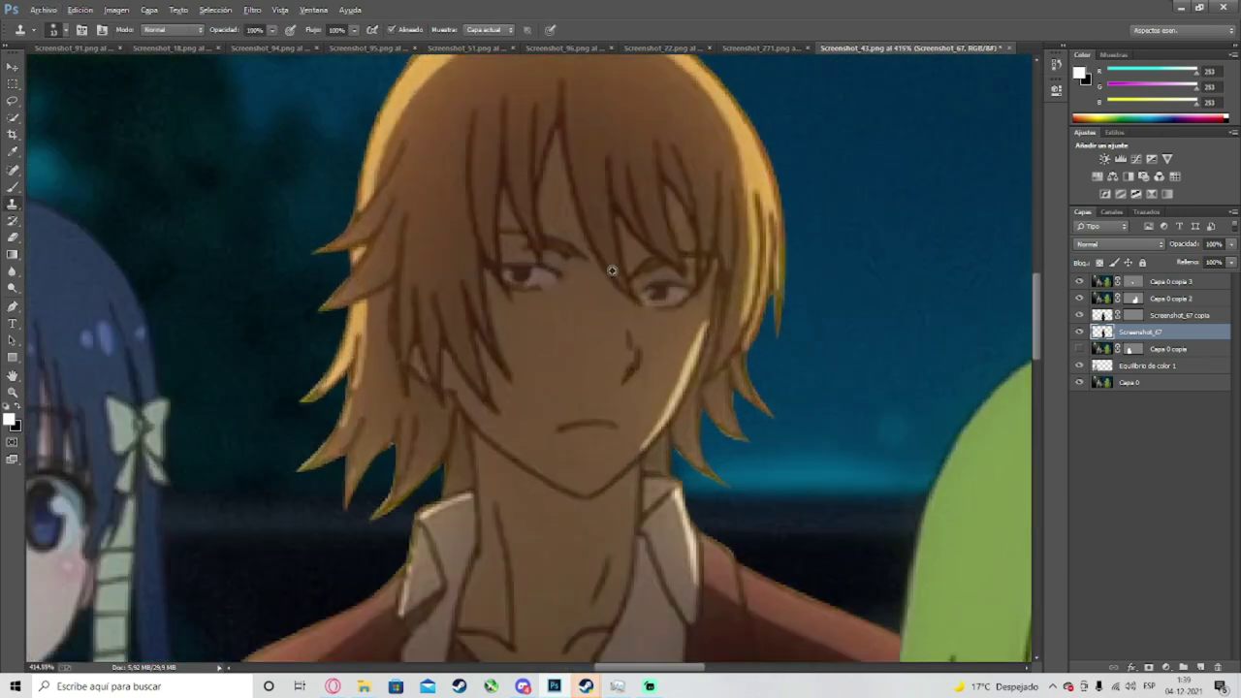
{"action": "right_click", "coordinate": [535, 279]}
{"action": "left_click_drag", "start_coordinate": [599, 316], "coordinate": [601, 311]}
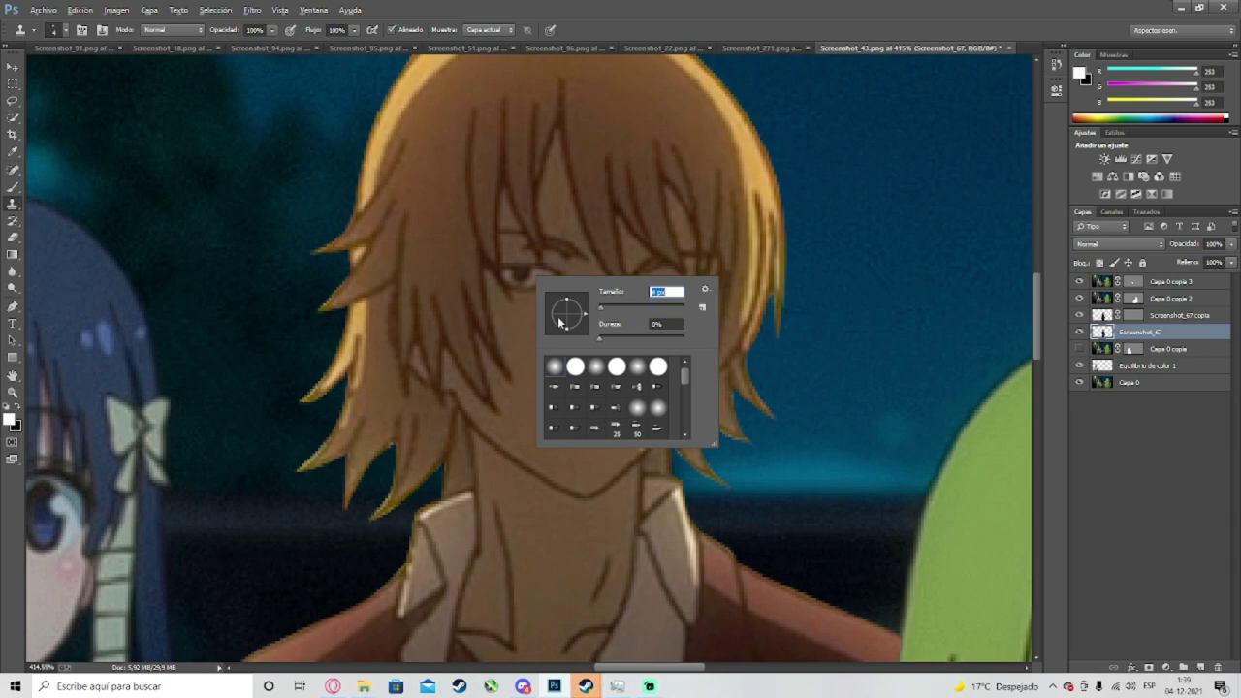
{"action": "key", "text": "Return"}
{"action": "scroll", "coordinate": [515, 305], "scroll_direction": "down", "scroll_amount": 5}
{"action": "key", "text": "alt"}
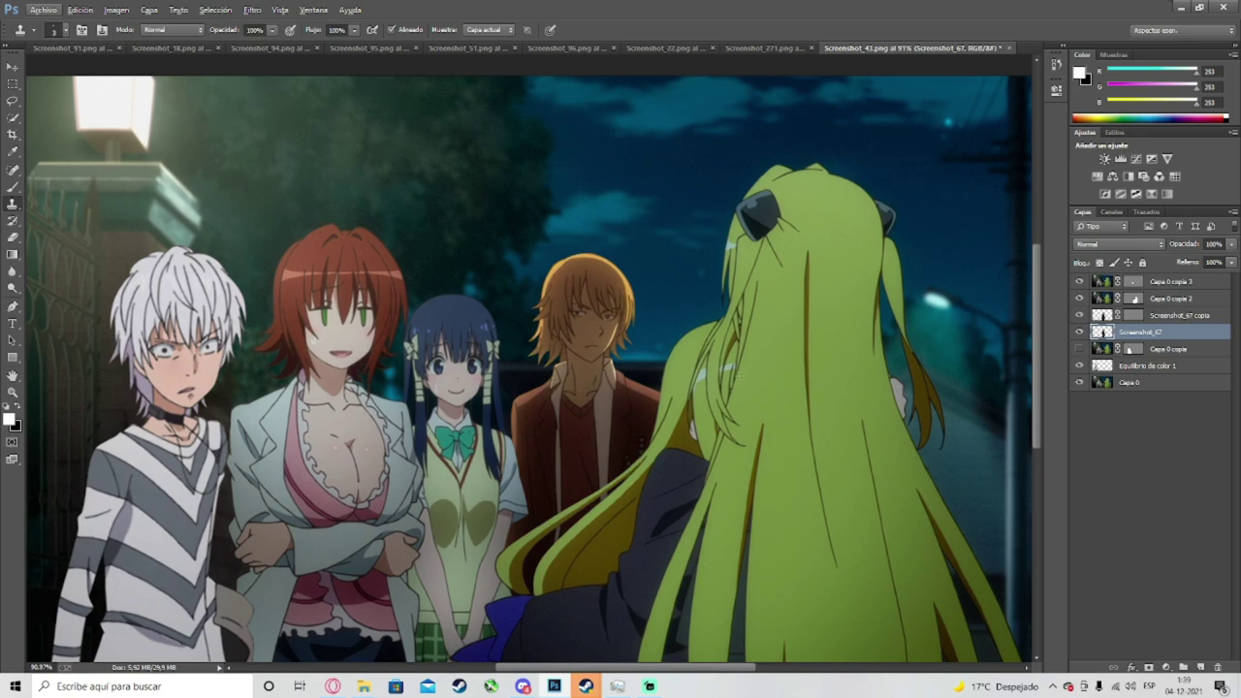
{"action": "scroll", "coordinate": [563, 319], "scroll_direction": "up", "scroll_amount": 6}
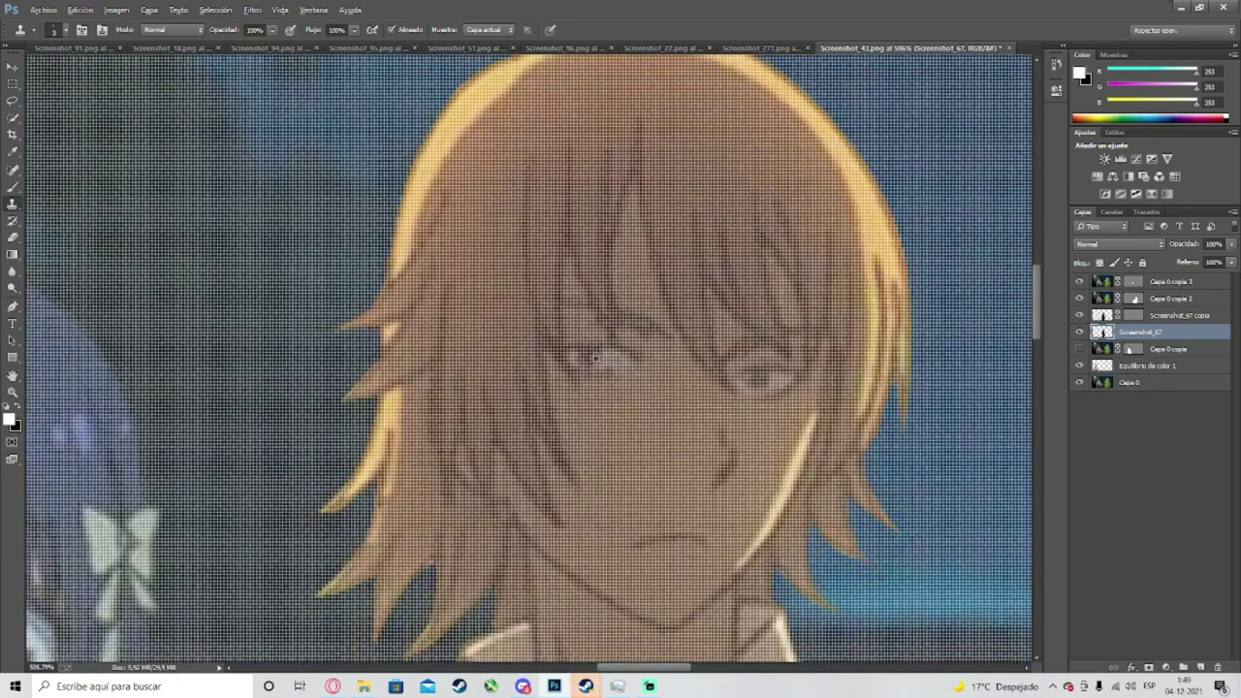
{"action": "scroll", "coordinate": [597, 360], "scroll_direction": "down", "scroll_amount": 1}
Step: Clone the pupil of the eye nearer the blue-haired girl slightly toward the nose, using that pupil as the source
{"action": "right_click", "coordinate": [607, 368]}
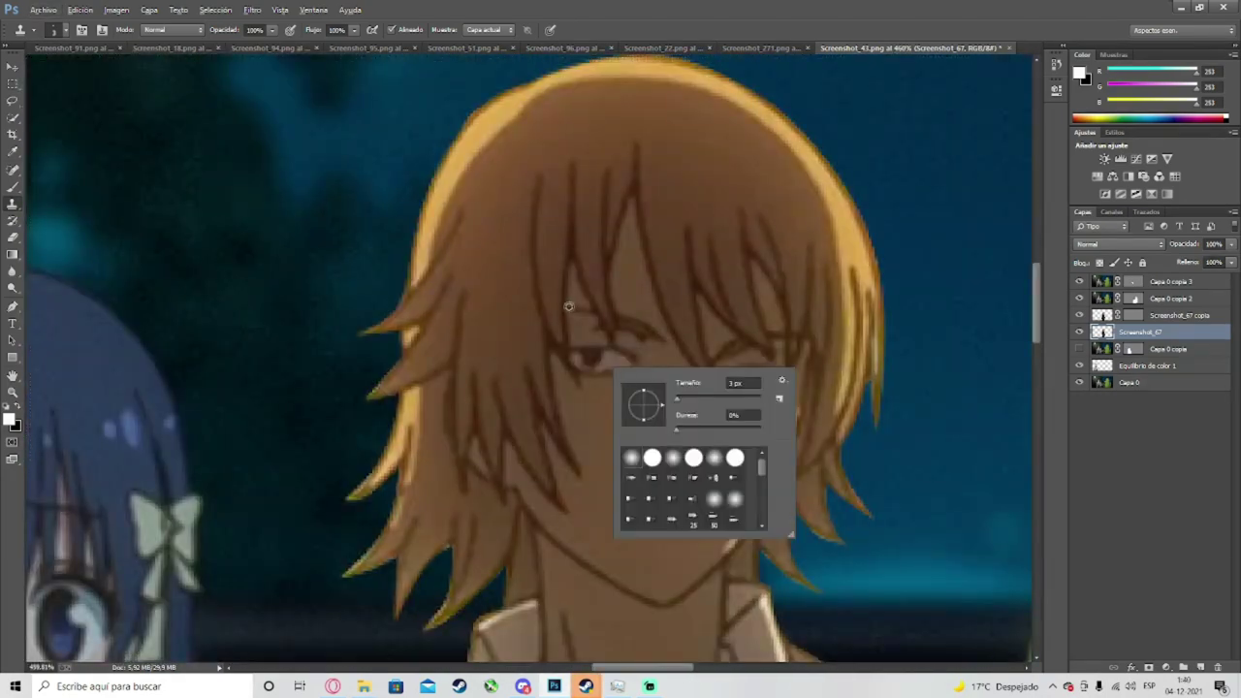
{"action": "scroll", "coordinate": [569, 306], "scroll_direction": "up", "scroll_amount": 4}
{"action": "scroll", "coordinate": [580, 303], "scroll_direction": "down", "scroll_amount": 4}
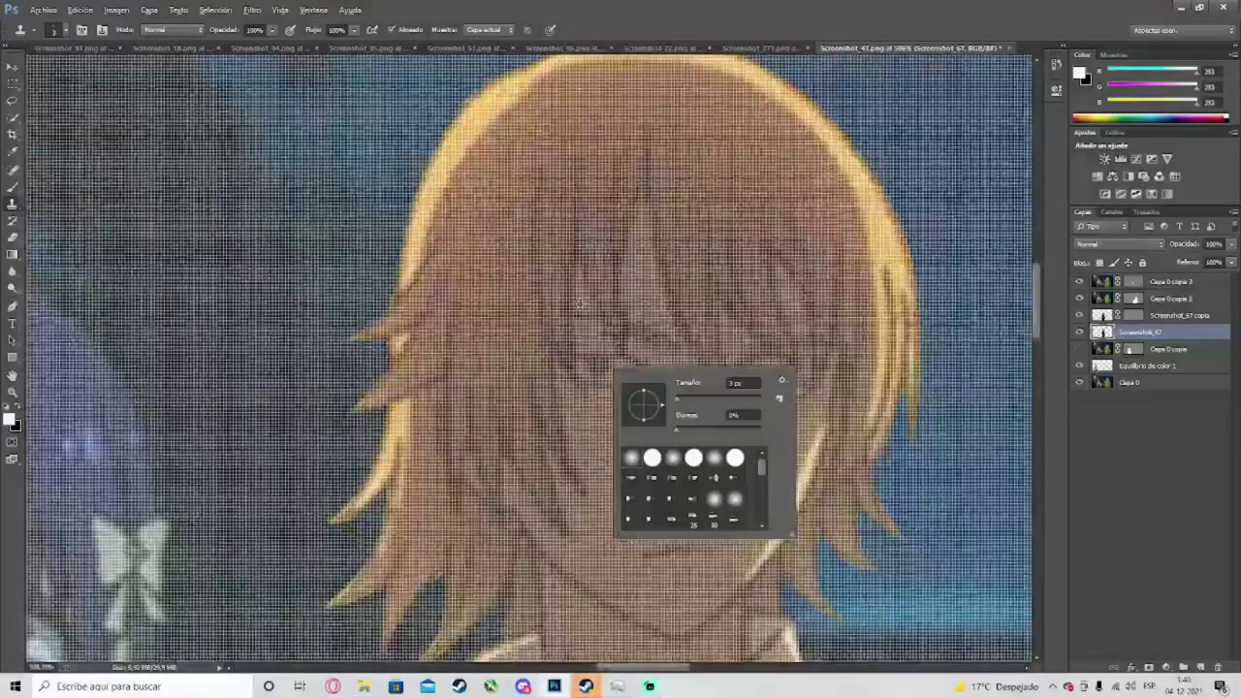
{"action": "left_click", "coordinate": [591, 362]}
{"action": "right_click", "coordinate": [611, 368]}
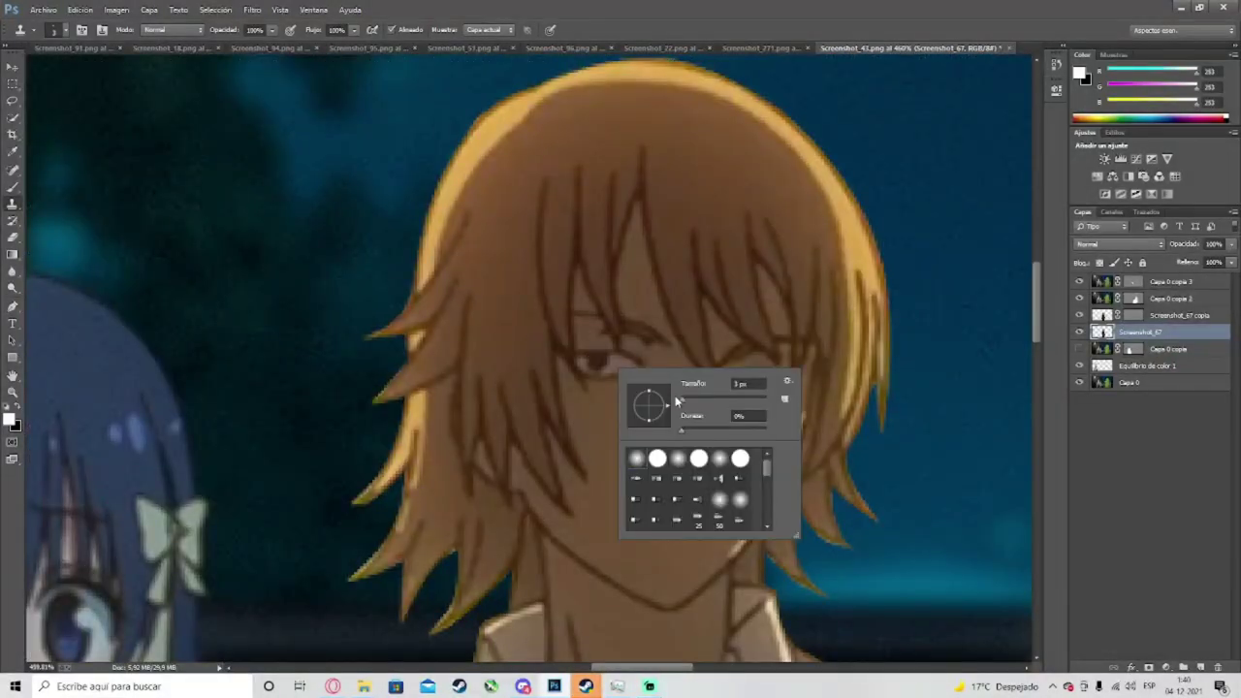
{"action": "left_click", "coordinate": [592, 362]}
{"action": "left_click_drag", "start_coordinate": [596, 364], "coordinate": [613, 372]}
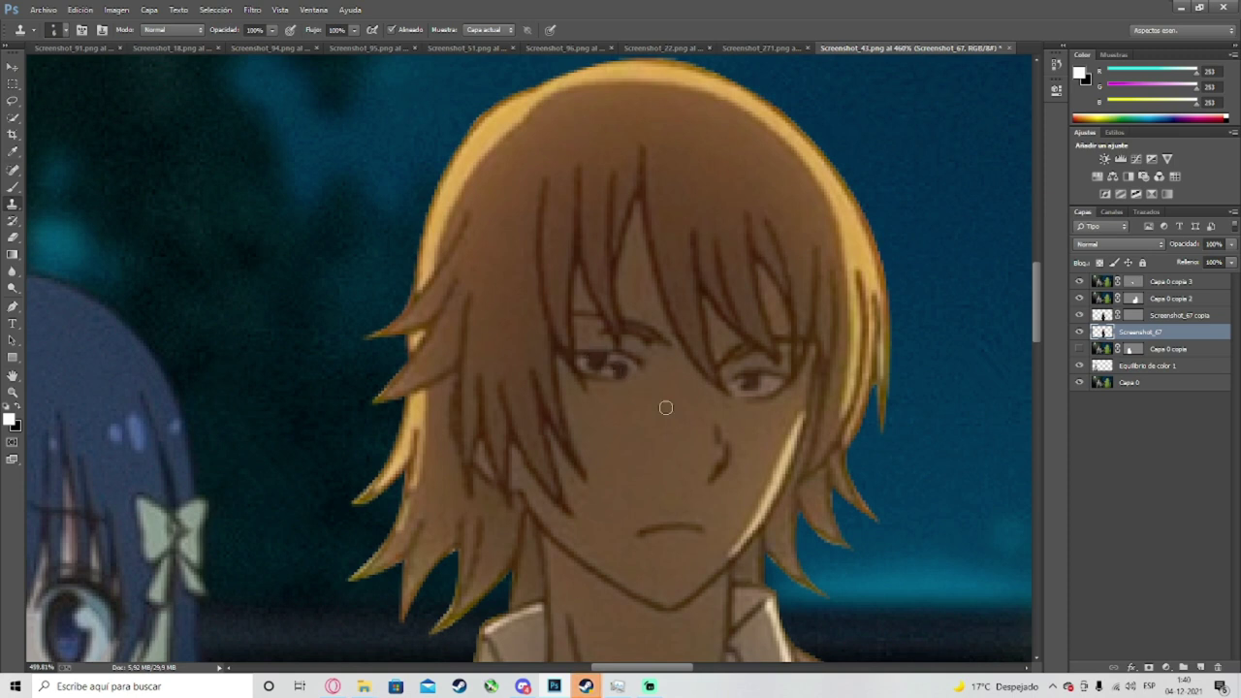
{"action": "left_click", "coordinate": [609, 370]}
Step: Set the Clone Stamp brush to 4 px and clone eye white from the other eye over the old pupil's outer part
{"action": "right_click", "coordinate": [788, 417]}
{"action": "left_click", "coordinate": [853, 446]}
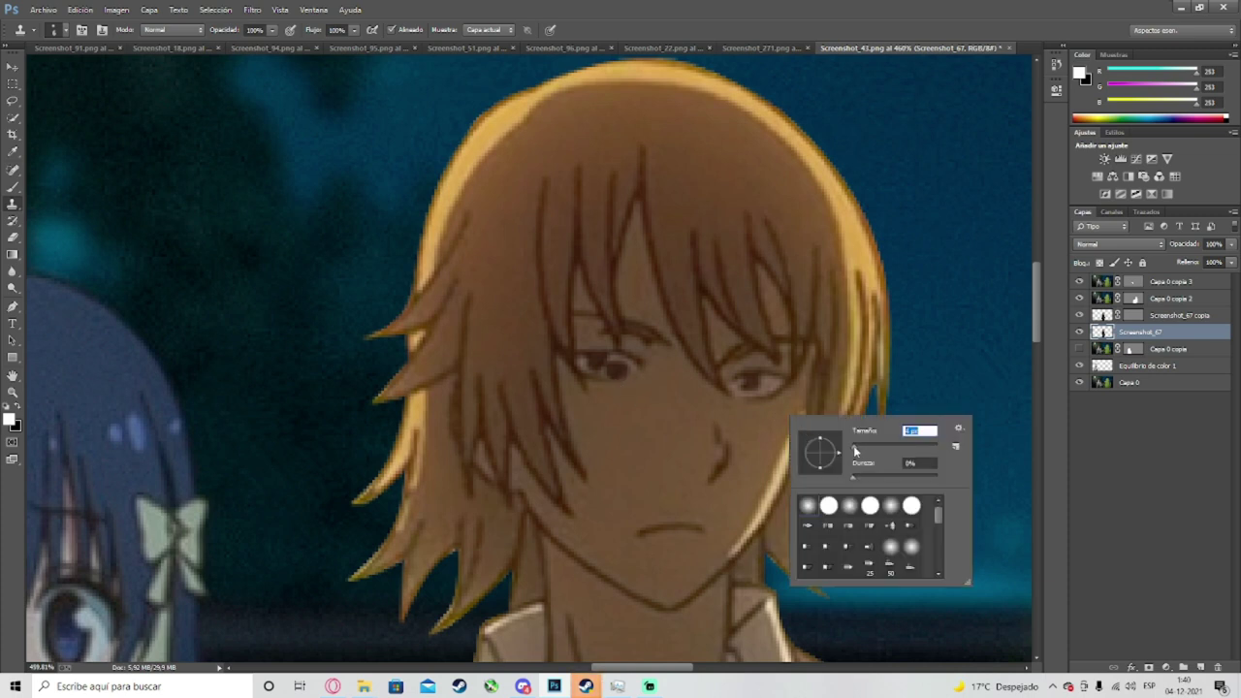
{"action": "left_click", "coordinate": [773, 386]}
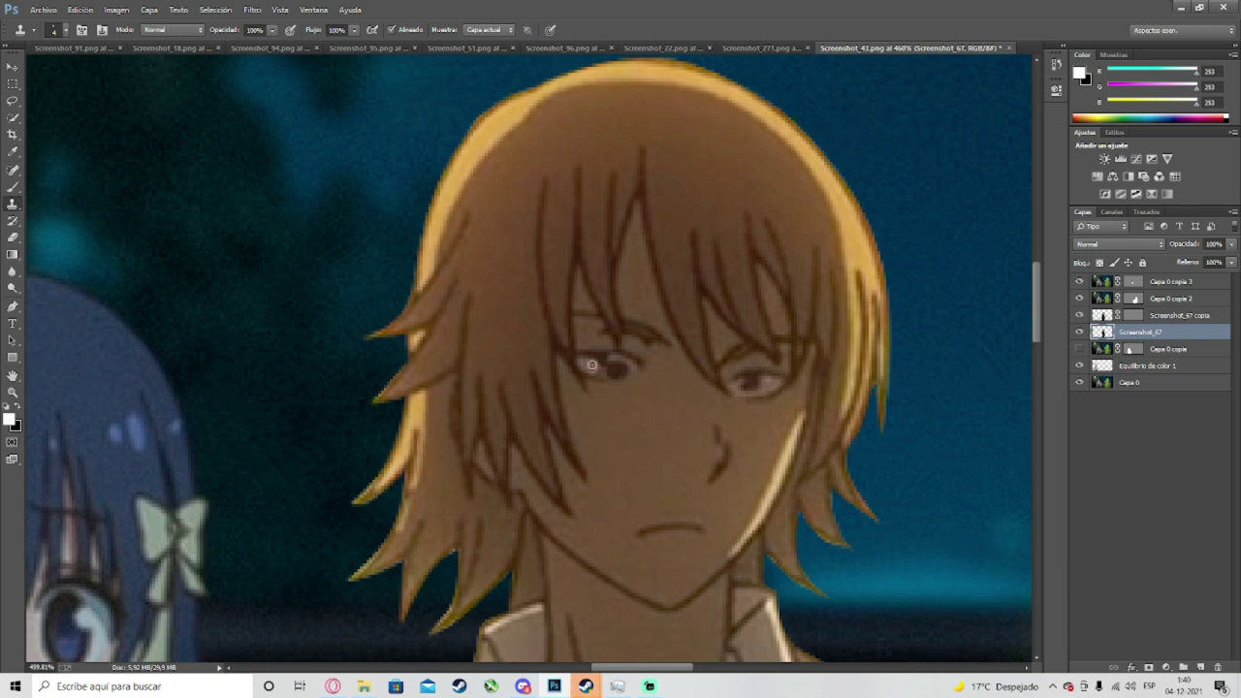
{"action": "mouse_move", "coordinate": [587, 362]}
{"action": "left_mouse_down"}
{"action": "mouse_move", "coordinate": [604, 357]}
{"action": "mouse_move", "coordinate": [589, 361]}
{"action": "left_mouse_up"}
{"action": "scroll", "coordinate": [582, 368], "scroll_direction": "down", "scroll_amount": 4}
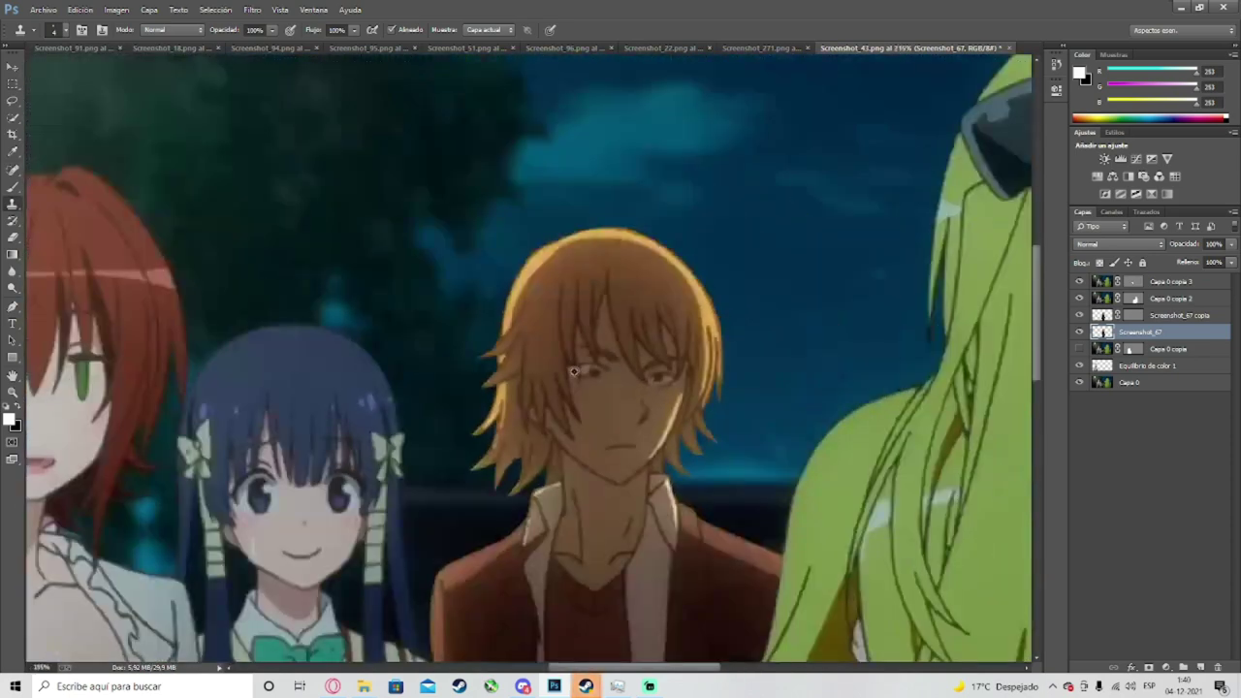
{"action": "scroll", "coordinate": [573, 372], "scroll_direction": "down", "scroll_amount": 3}
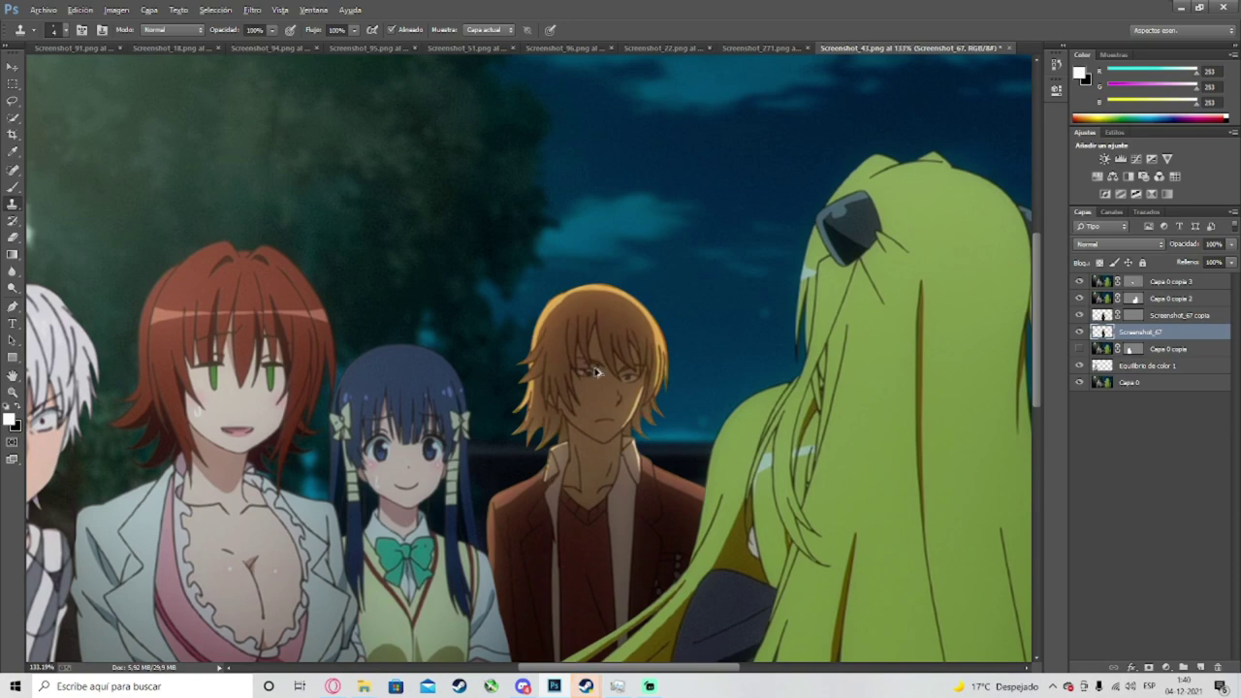
Step: Reduce the Clone Stamp brush to 3 px and retouch the area between the old pupil position and the upper eyelid
{"action": "scroll", "coordinate": [596, 372], "scroll_direction": "up", "scroll_amount": 10}
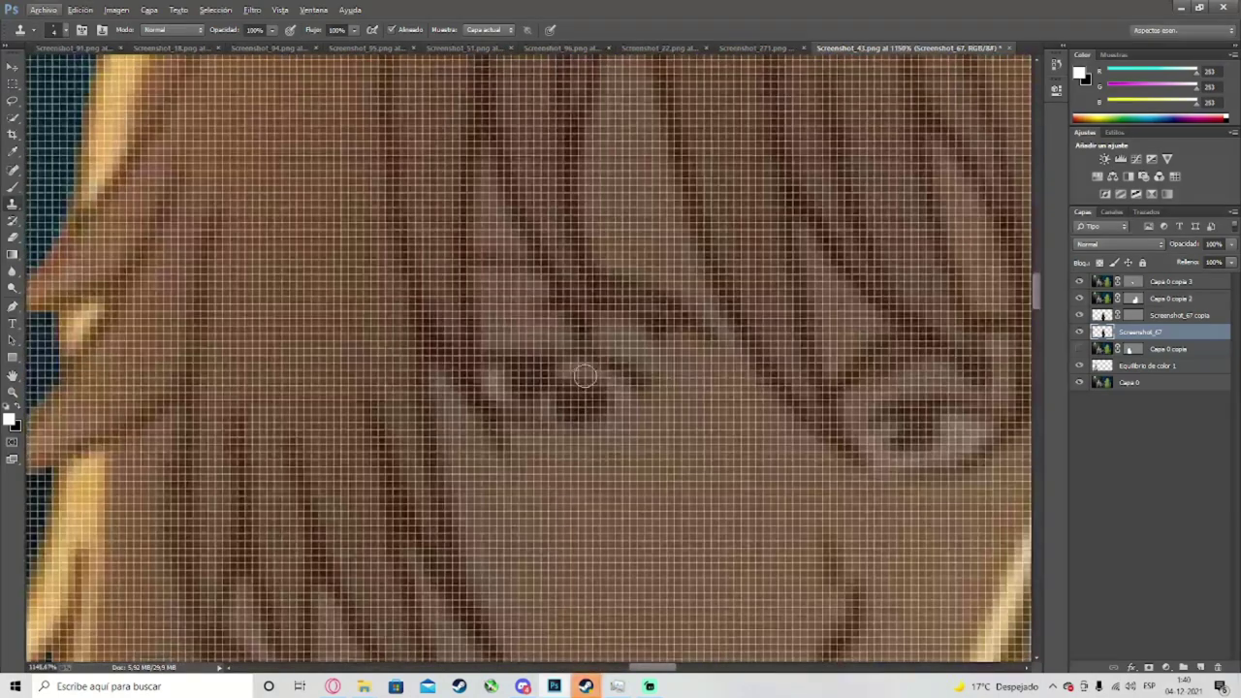
{"action": "right_click", "coordinate": [584, 376]}
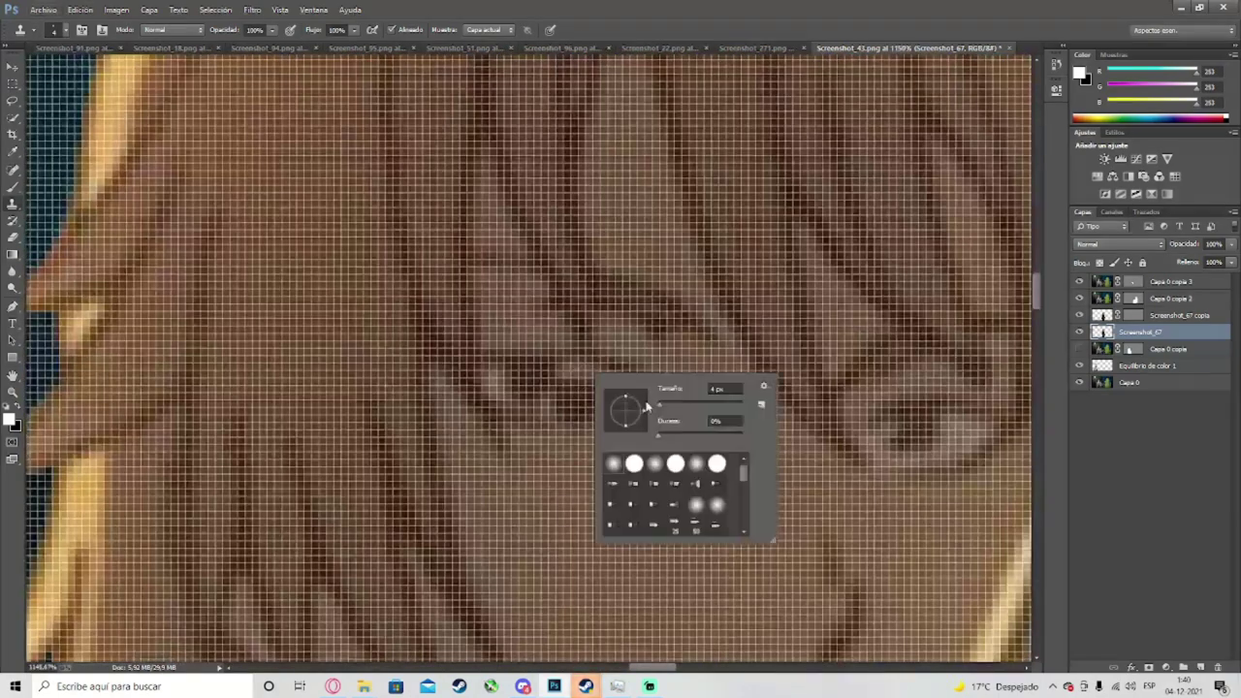
{"action": "left_click", "coordinate": [578, 373]}
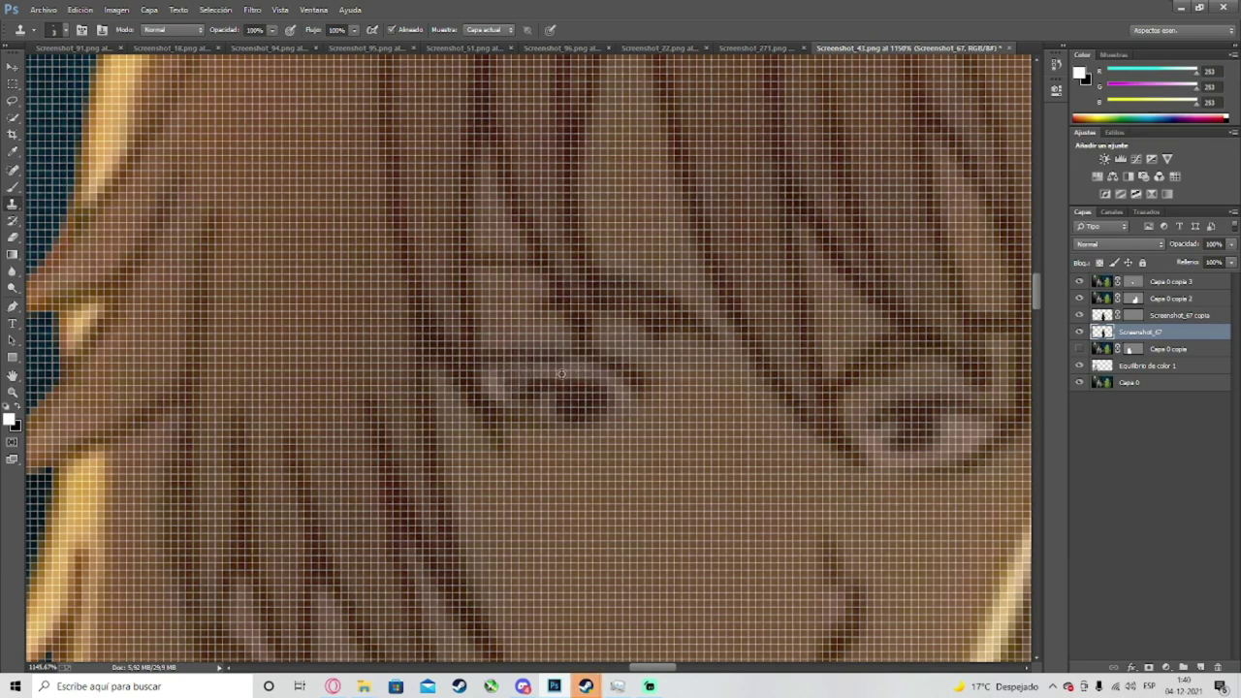
{"action": "left_click_drag", "start_coordinate": [530, 388], "coordinate": [533, 379]}
{"action": "scroll", "coordinate": [546, 402], "scroll_direction": "down", "scroll_amount": 6}
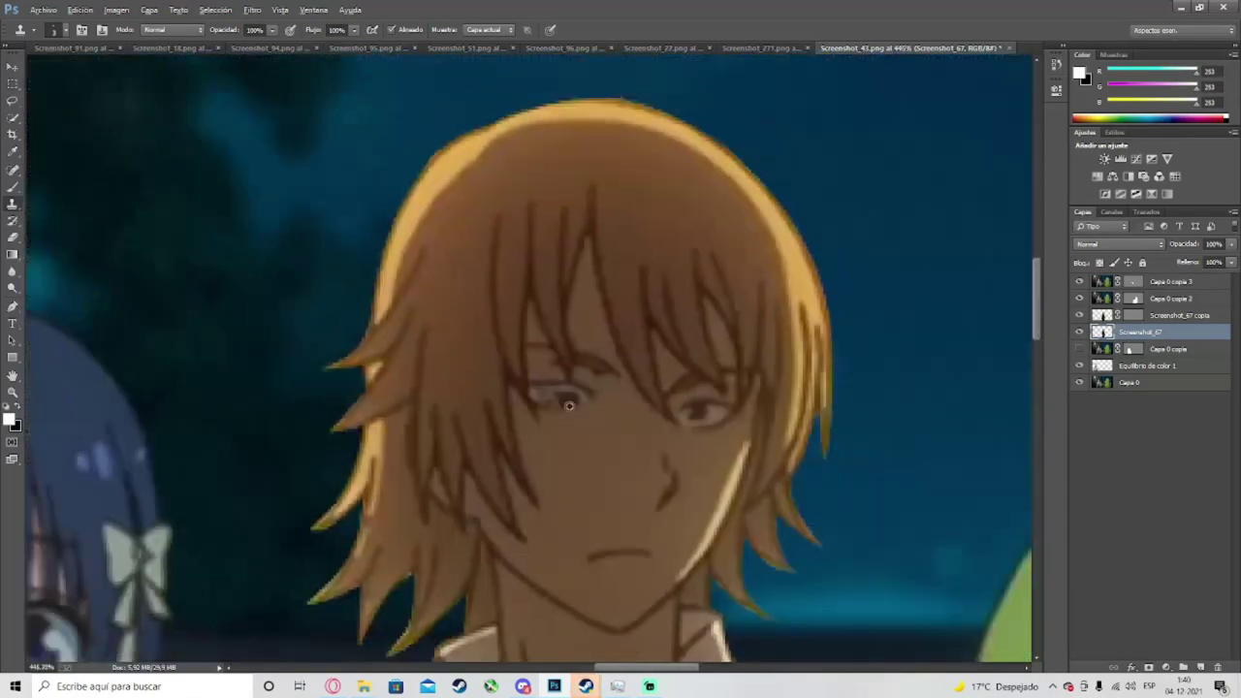
Step: Clone out the remaining dark patch beside the moved pupil and check the gaze against the whole scene
{"action": "scroll", "coordinate": [566, 401], "scroll_direction": "up", "scroll_amount": 4}
{"action": "scroll", "coordinate": [576, 367], "scroll_direction": "up", "scroll_amount": 4}
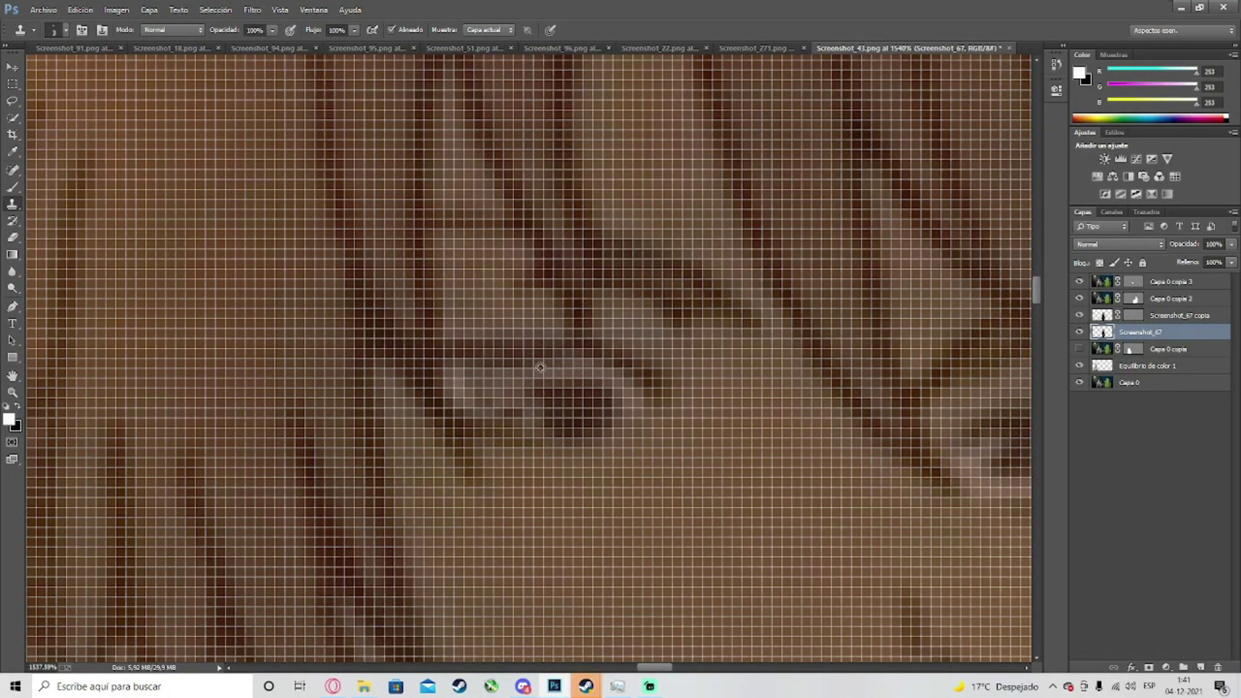
{"action": "scroll", "coordinate": [524, 378], "scroll_direction": "down", "scroll_amount": 4}
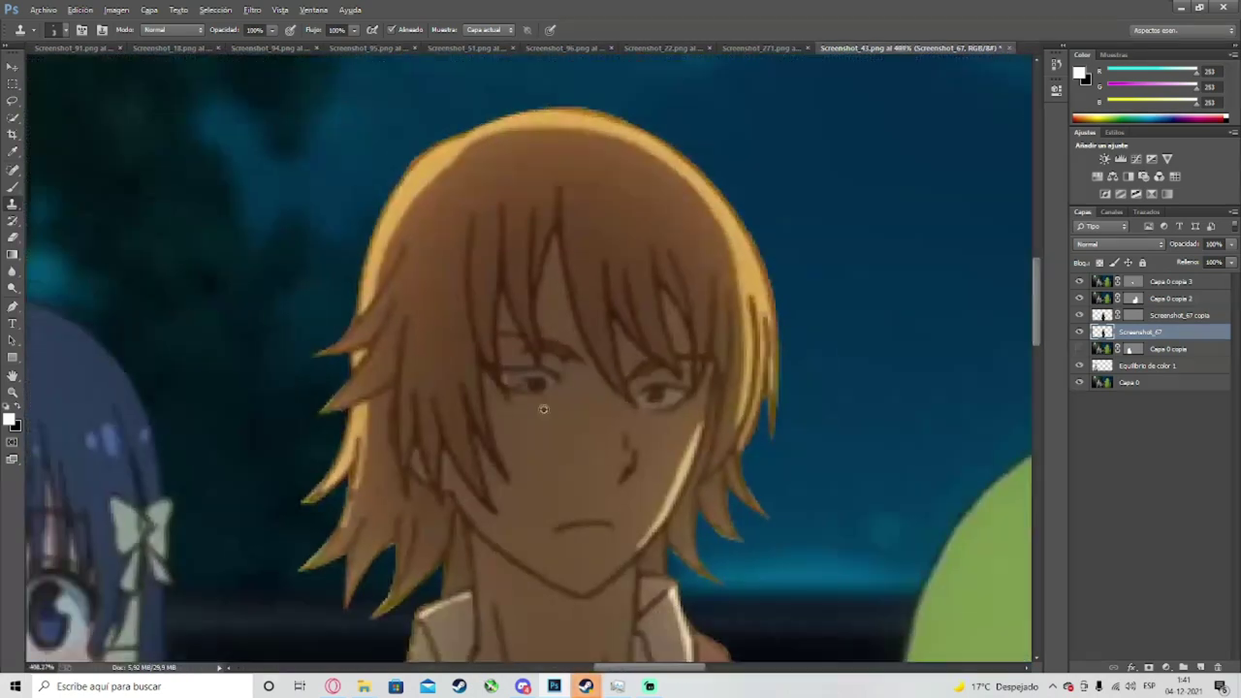
{"action": "scroll", "coordinate": [531, 391], "scroll_direction": "down", "scroll_amount": 3}
{"action": "scroll", "coordinate": [545, 414], "scroll_direction": "up", "scroll_amount": 3}
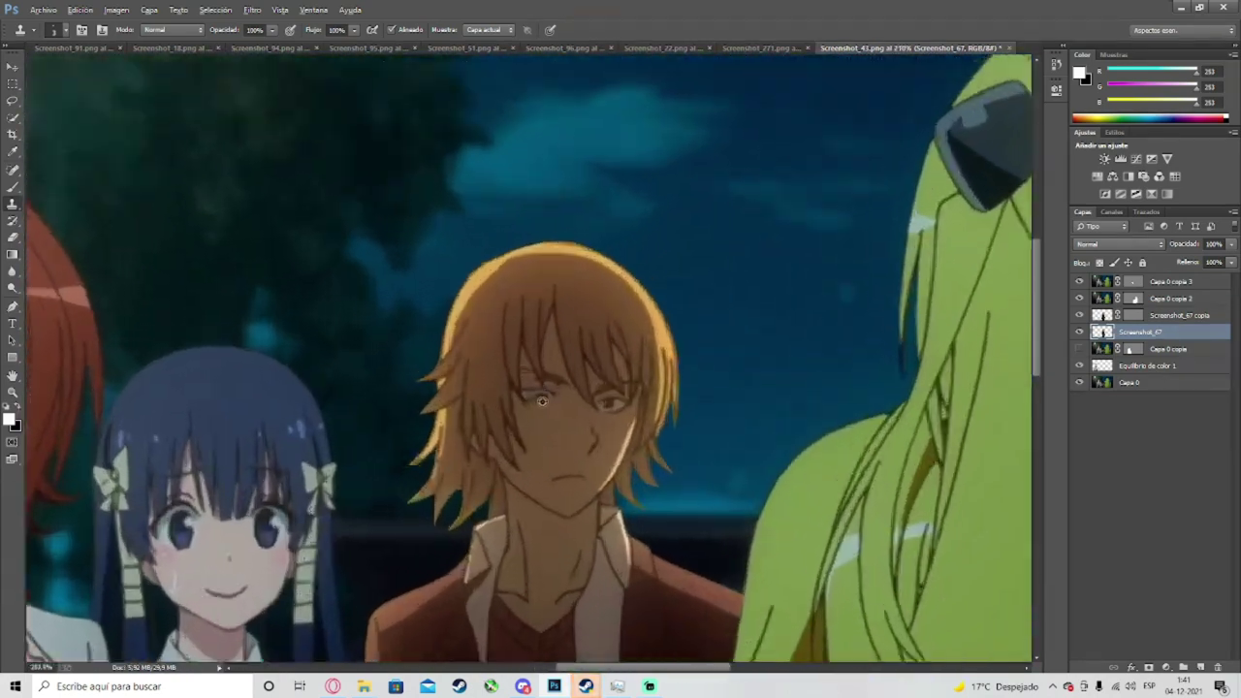
{"action": "scroll", "coordinate": [545, 414], "scroll_direction": "up", "scroll_amount": 4}
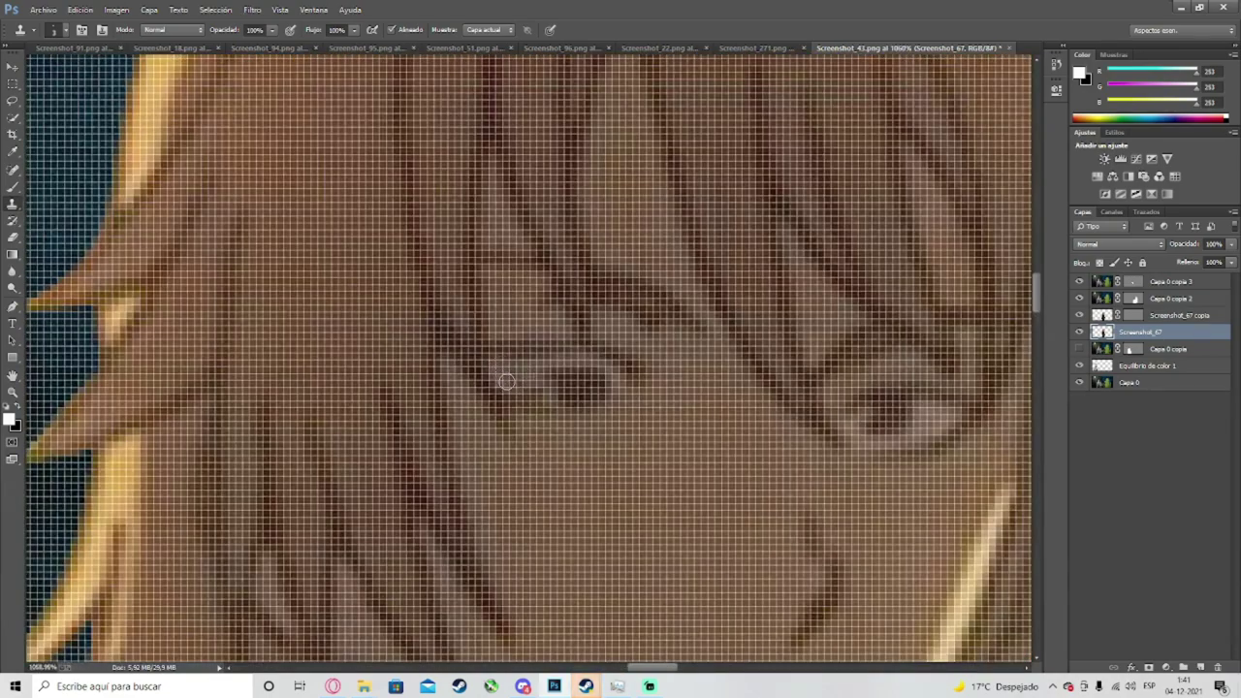
{"action": "scroll", "coordinate": [518, 375], "scroll_direction": "down", "scroll_amount": 8}
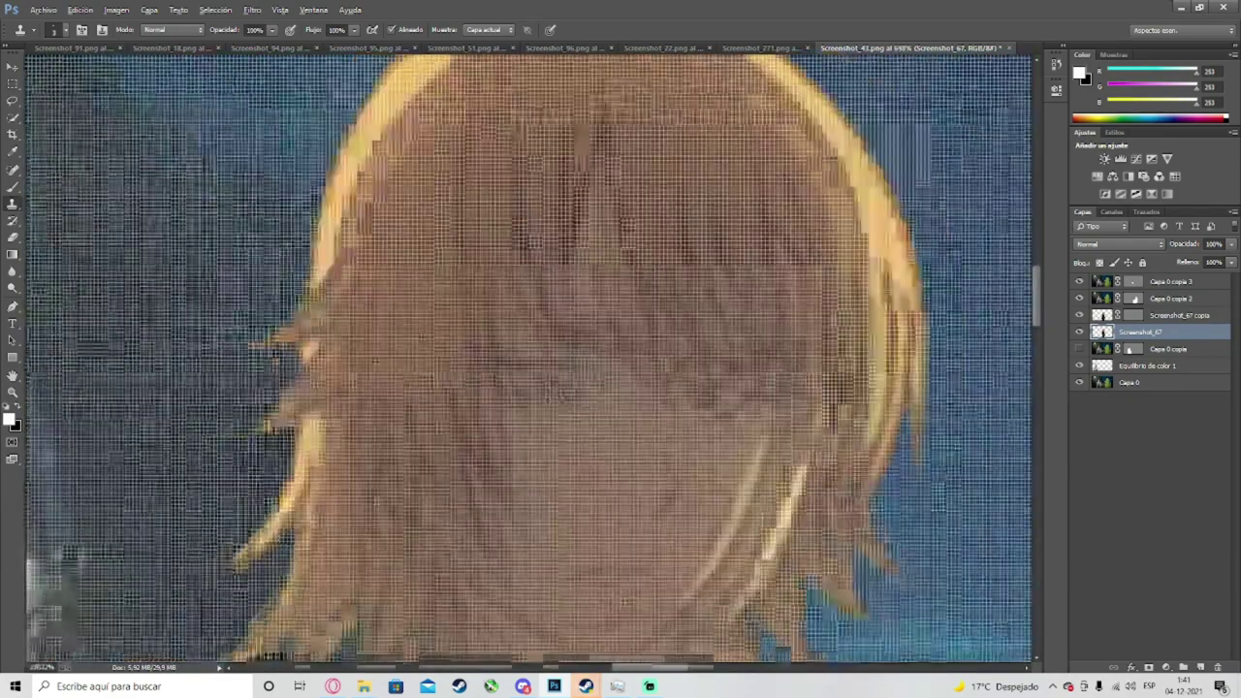
{"action": "scroll", "coordinate": [594, 413], "scroll_direction": "down", "scroll_amount": 3}
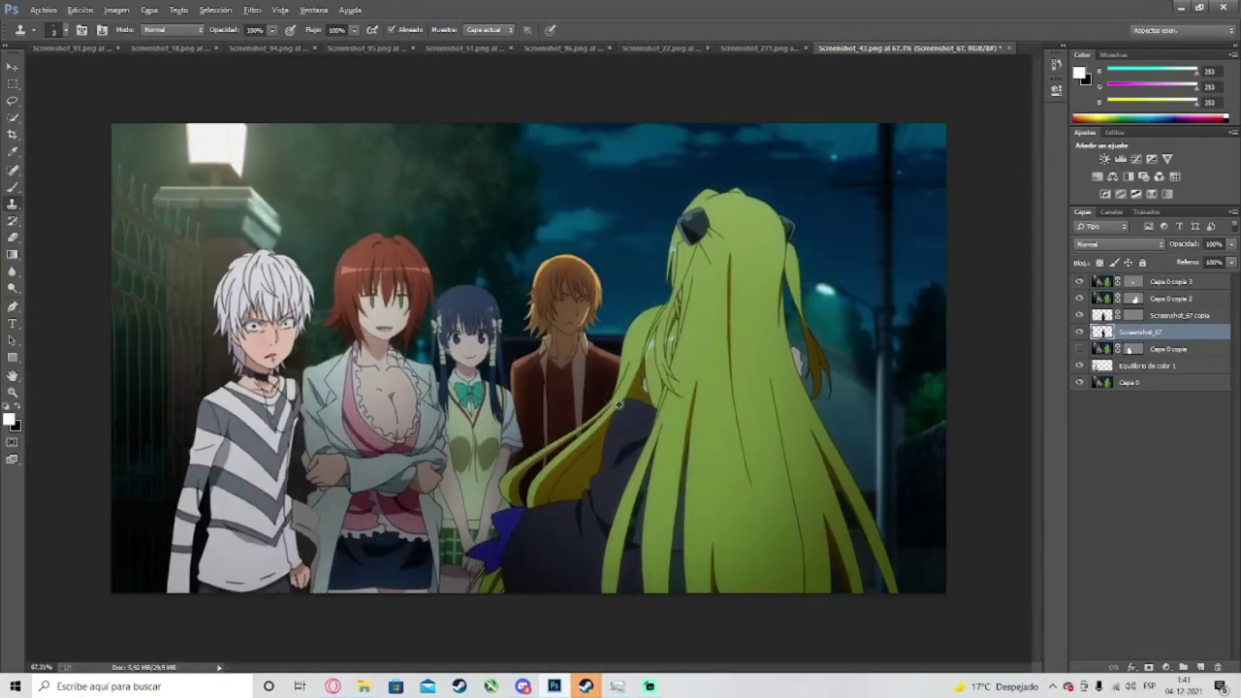
Step: Set the Clone Stamp brush to 4 px and clone the pupil nearer the blonde character toward the eye's outer corner
{"action": "scroll", "coordinate": [598, 307], "scroll_direction": "up", "scroll_amount": 10}
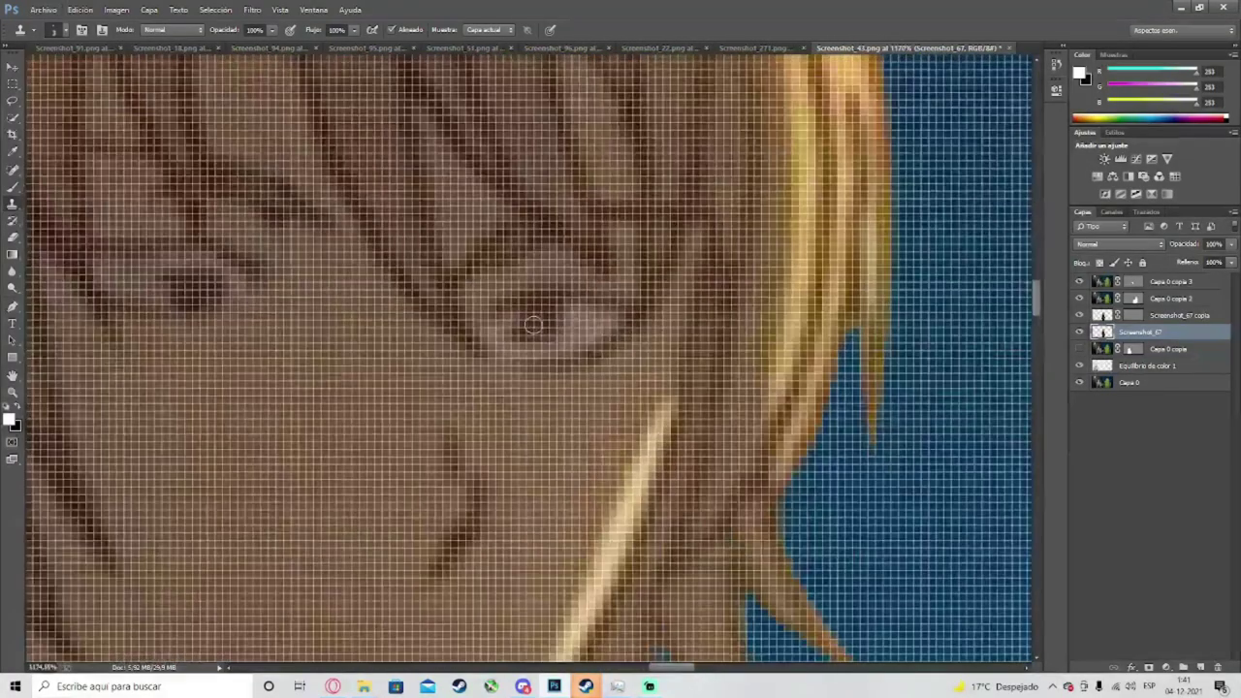
{"action": "right_click", "coordinate": [533, 325]}
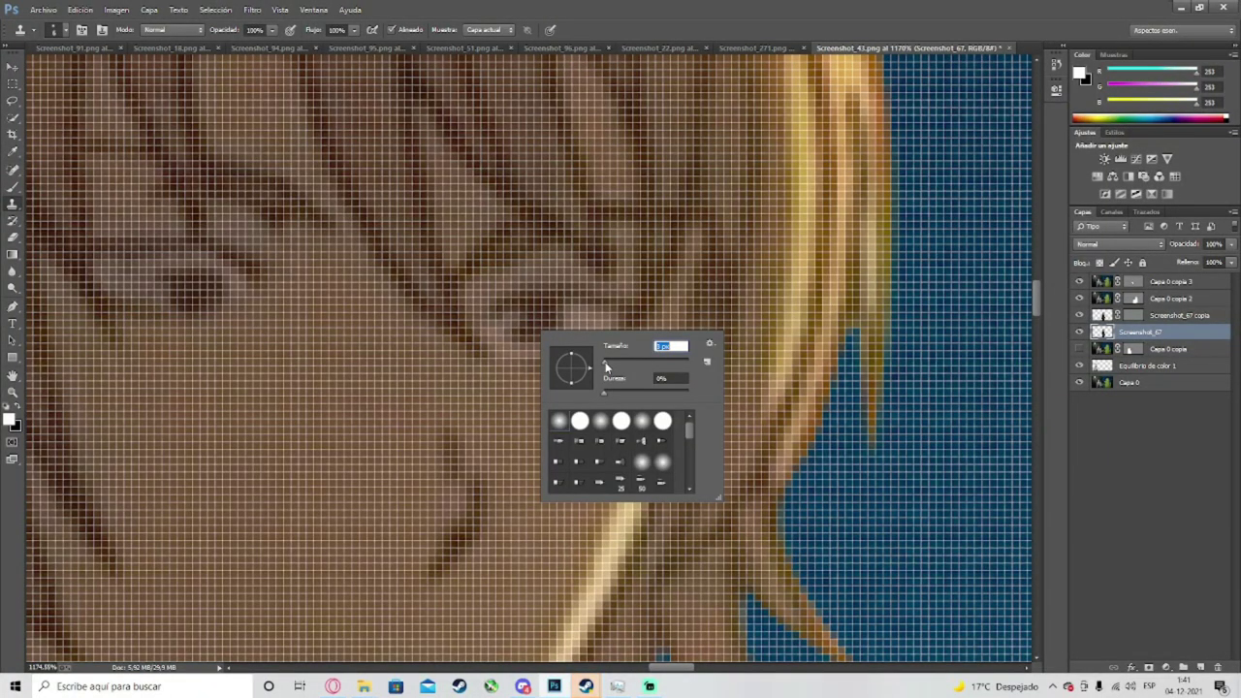
{"action": "left_click", "coordinate": [529, 326]}
{"action": "left_click", "coordinate": [530, 330], "text": "alt"}
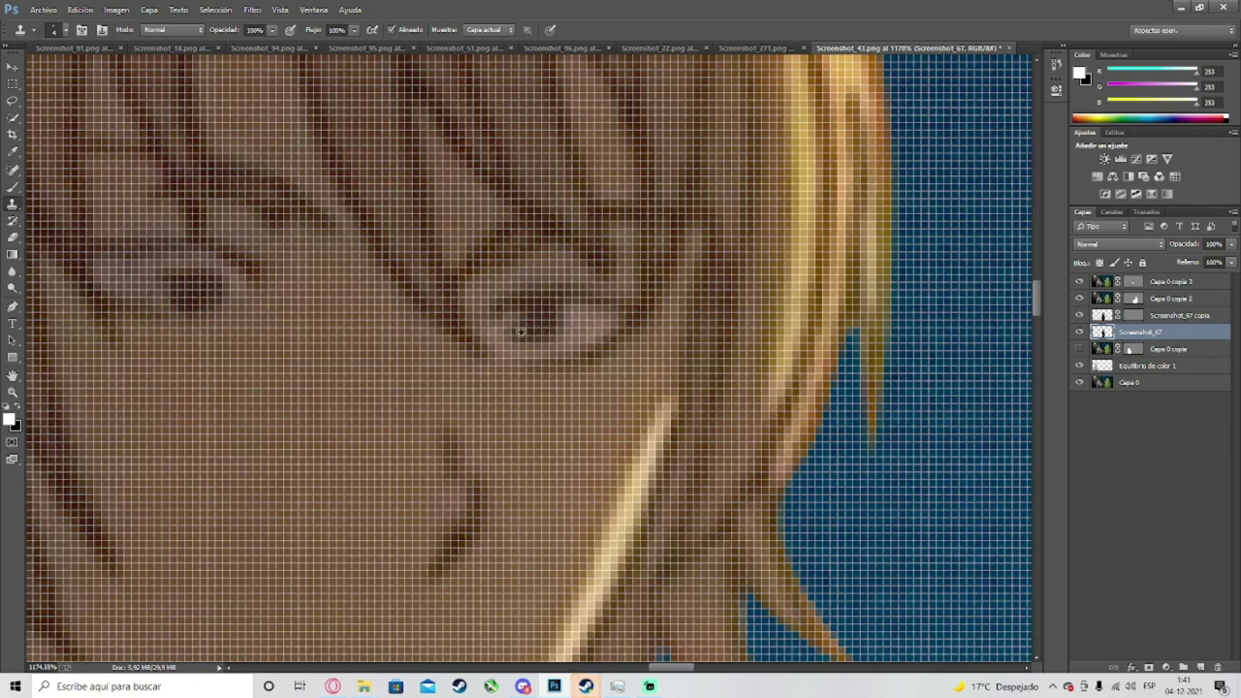
{"action": "left_click", "coordinate": [566, 348]}
{"action": "mouse_move", "coordinate": [566, 348]}
{"action": "left_mouse_down"}
{"action": "mouse_move", "coordinate": [558, 335]}
{"action": "mouse_move", "coordinate": [586, 331]}
{"action": "mouse_move", "coordinate": [561, 343]}
{"action": "mouse_move", "coordinate": [572, 345]}
{"action": "mouse_move", "coordinate": [593, 330]}
{"action": "mouse_move", "coordinate": [564, 345]}
{"action": "left_mouse_up"}
{"action": "scroll", "coordinate": [564, 345], "scroll_direction": "down", "scroll_amount": 3}
{"action": "scroll", "coordinate": [615, 372], "scroll_direction": "down", "scroll_amount": 3}
Step: Reduce the Clone Stamp brush to 3 px, cover the inner part of that pupil with eye white, and check the gaze
{"action": "right_click", "coordinate": [614, 373]}
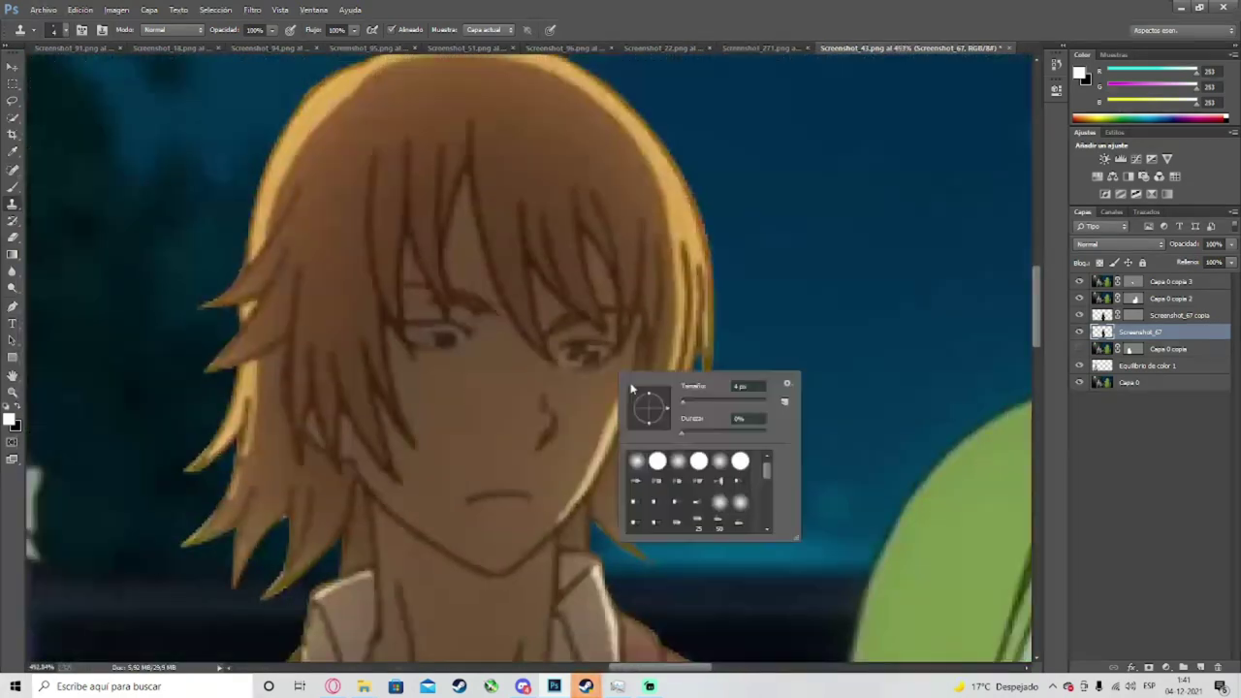
{"action": "left_click", "coordinate": [682, 405]}
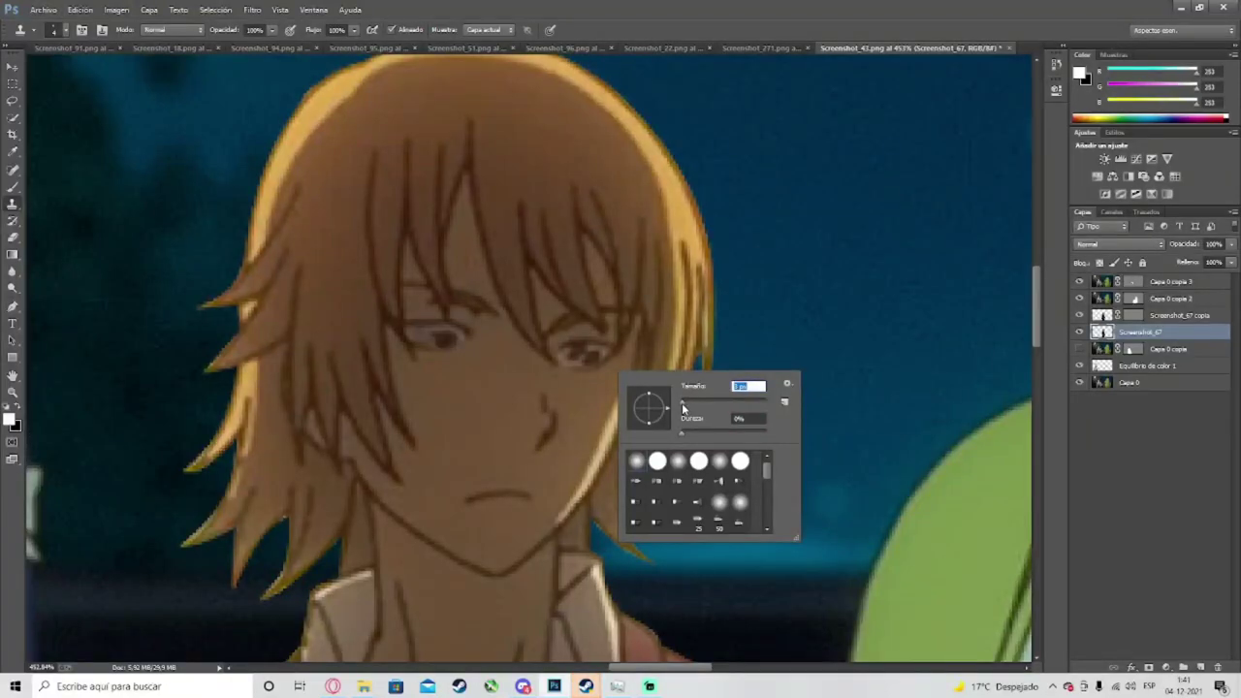
{"action": "left_click", "coordinate": [582, 362]}
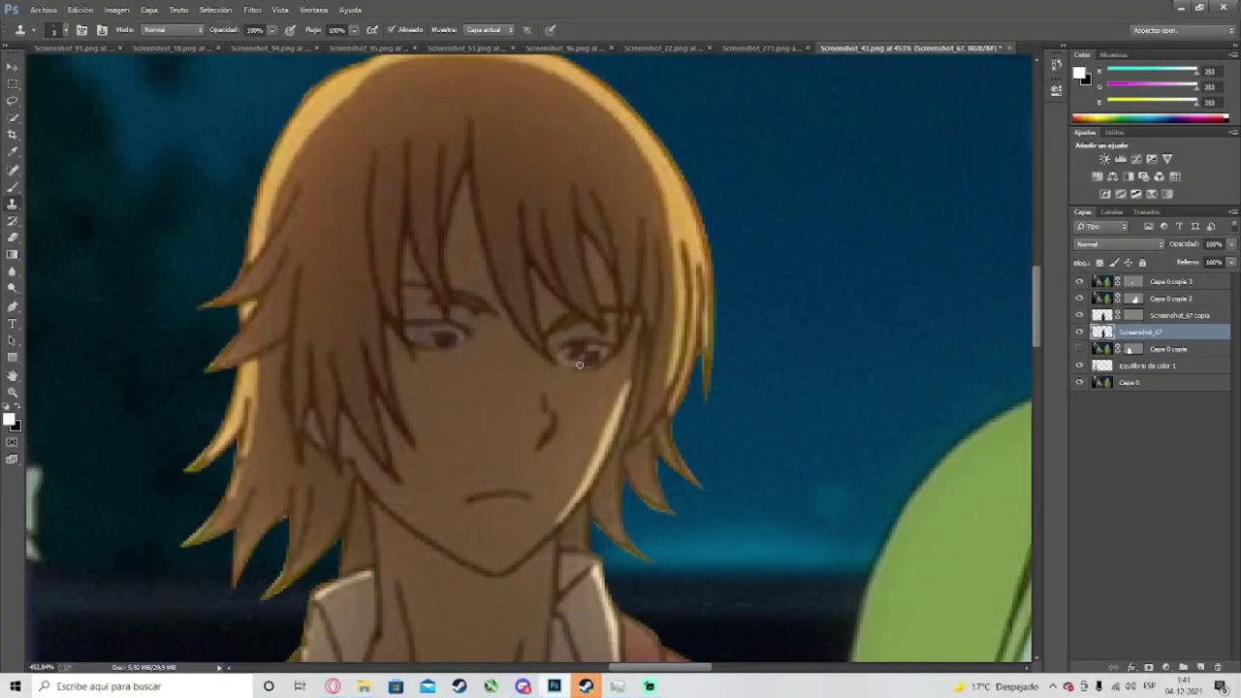
{"action": "scroll", "coordinate": [579, 365], "scroll_direction": "up", "scroll_amount": 5}
{"action": "scroll", "coordinate": [579, 366], "scroll_direction": "up", "scroll_amount": 2}
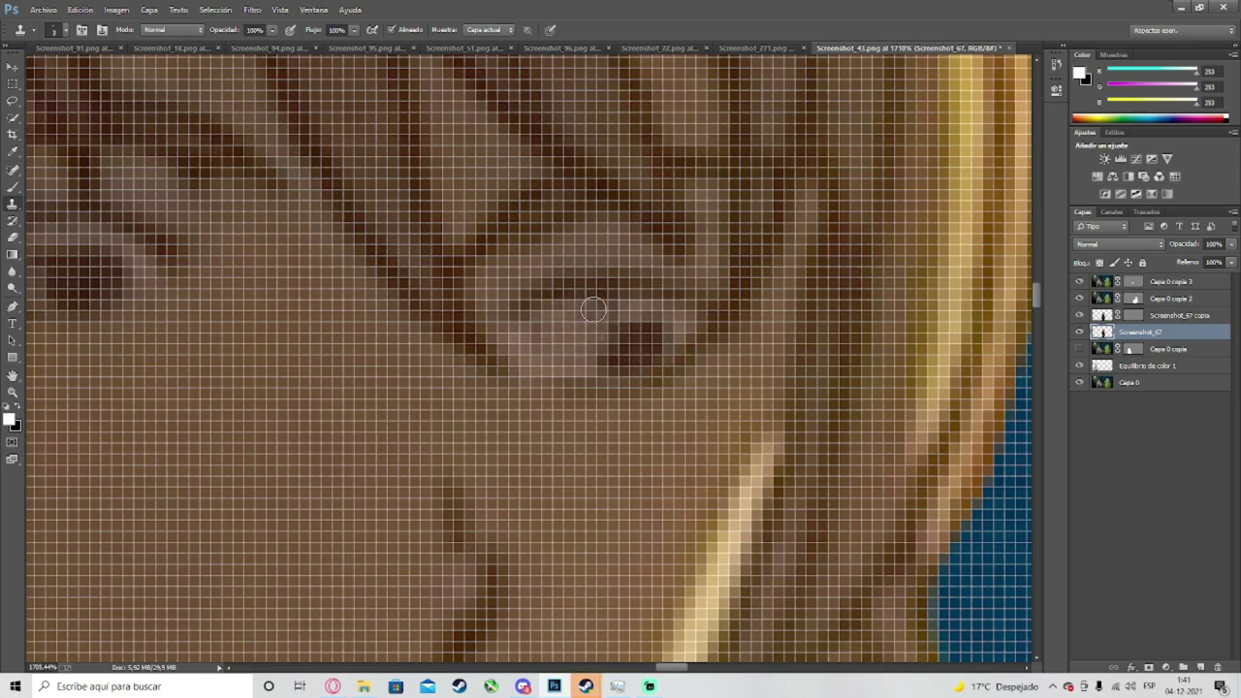
{"action": "scroll", "coordinate": [586, 331], "scroll_direction": "down", "scroll_amount": 2}
{"action": "scroll", "coordinate": [591, 332], "scroll_direction": "down", "scroll_amount": 10}
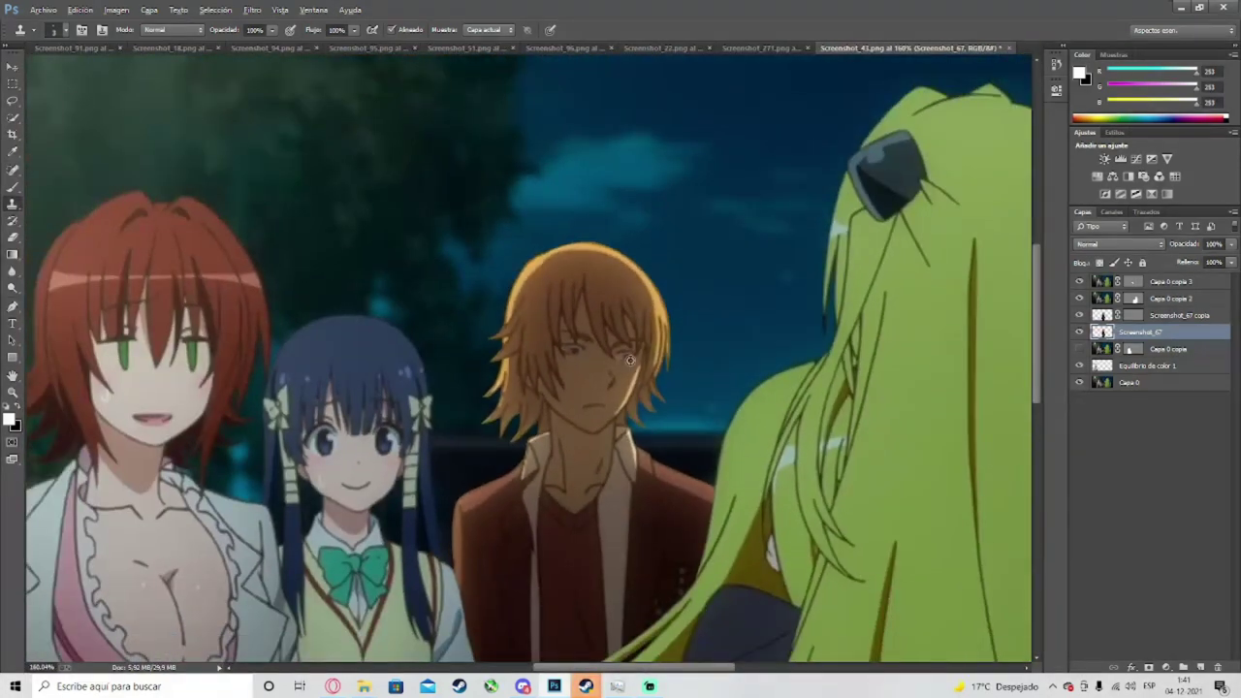
{"action": "scroll", "coordinate": [604, 362], "scroll_direction": "up", "scroll_amount": 10}
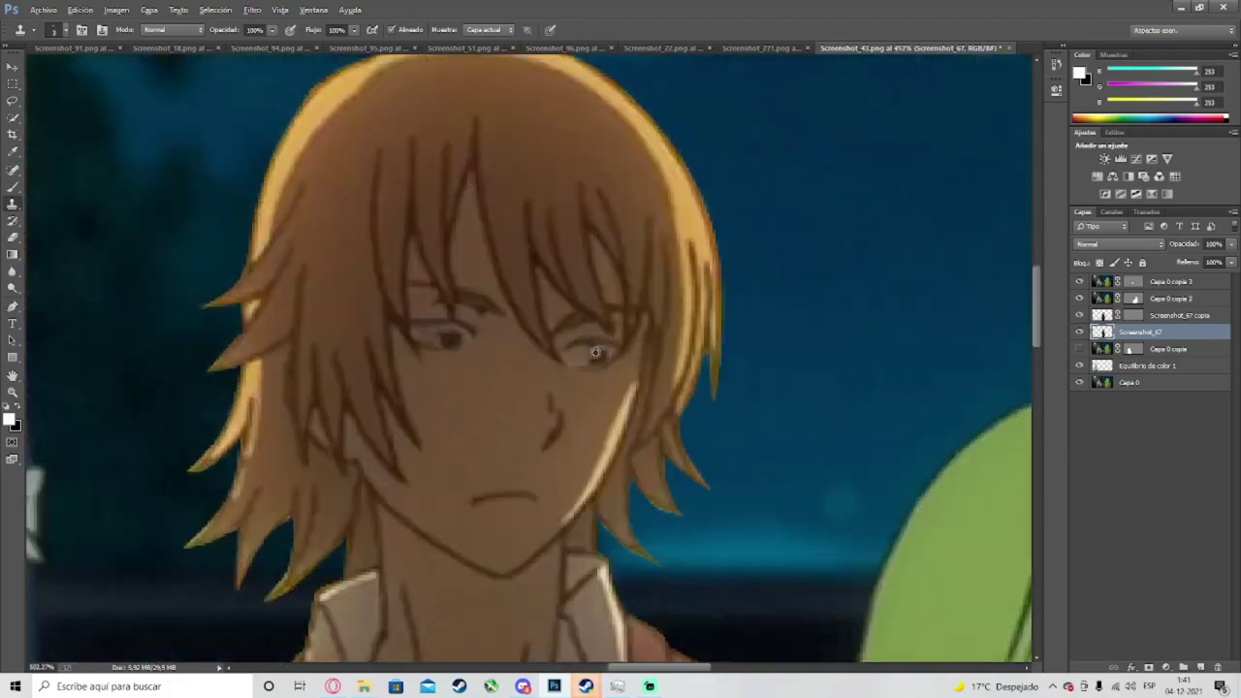
Step: Enlarge the Clone Stamp brush to 4 px and clone the same pupil back toward the nose
{"action": "right_click", "coordinate": [604, 362]}
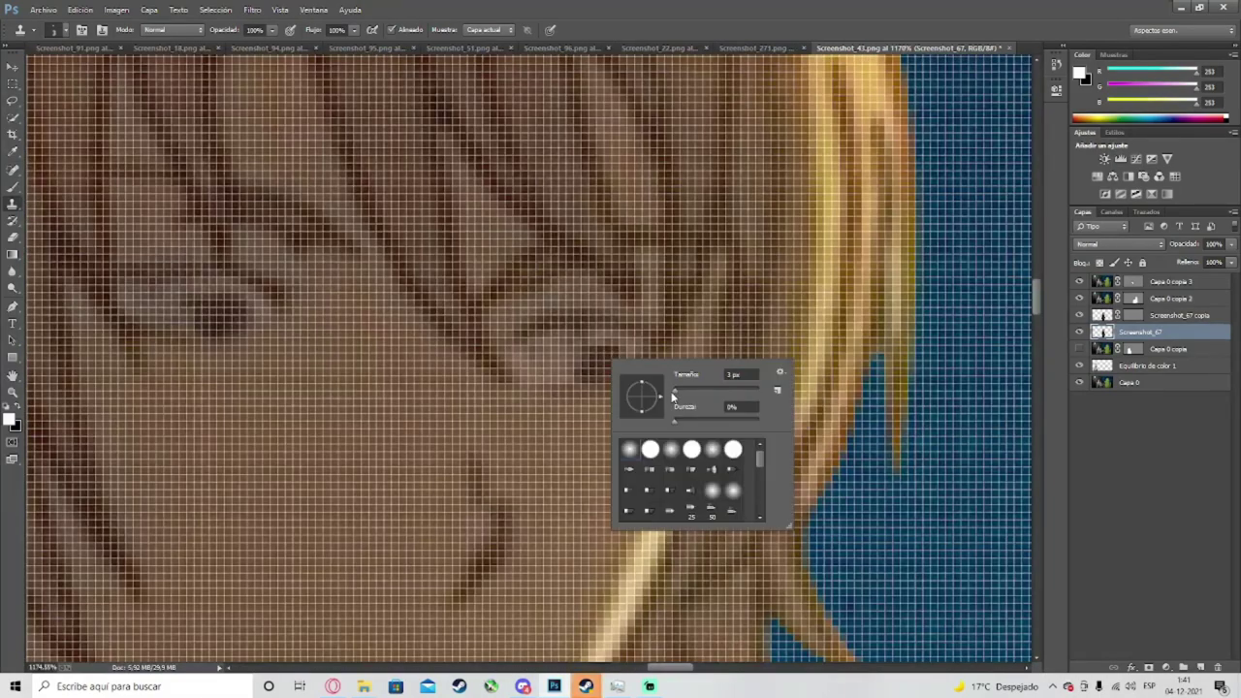
{"action": "left_click", "coordinate": [595, 354]}
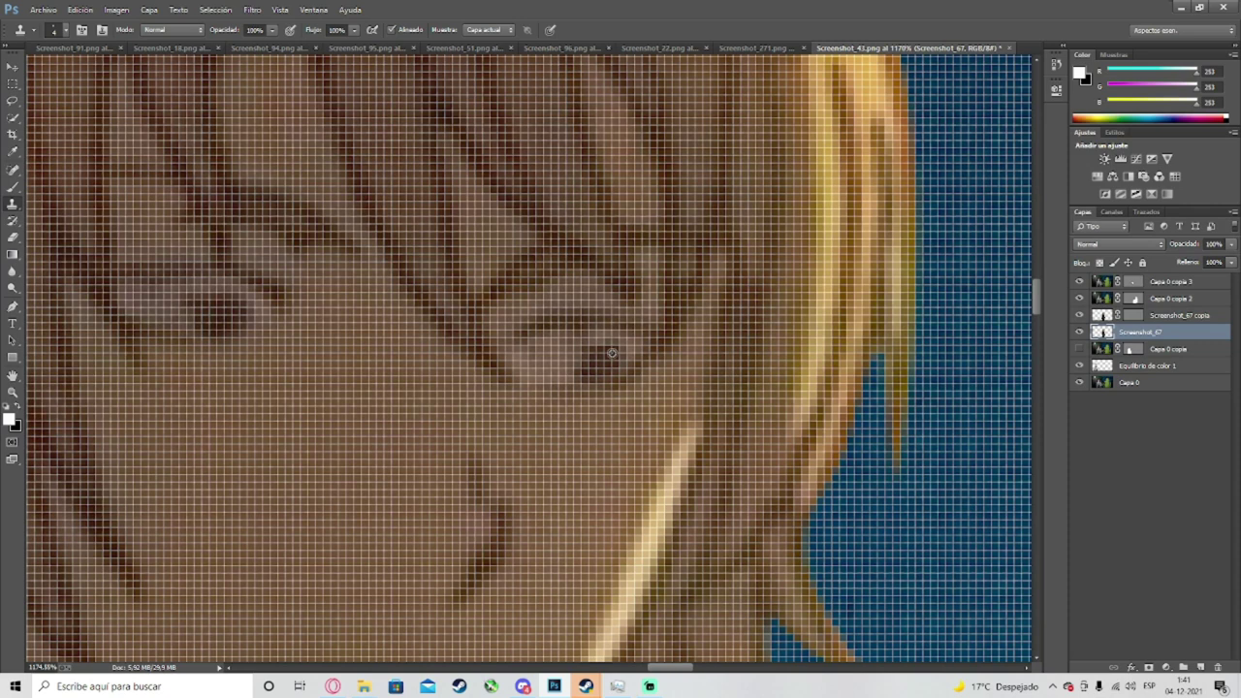
{"action": "mouse_move", "coordinate": [566, 357]}
{"action": "left_mouse_down"}
{"action": "mouse_move", "coordinate": [556, 364]}
{"action": "mouse_move", "coordinate": [568, 368]}
{"action": "left_mouse_up"}
Step: Clone eye white over the leftover outer part of the pupil, keeping the brush at 4 px
{"action": "right_click", "coordinate": [596, 366]}
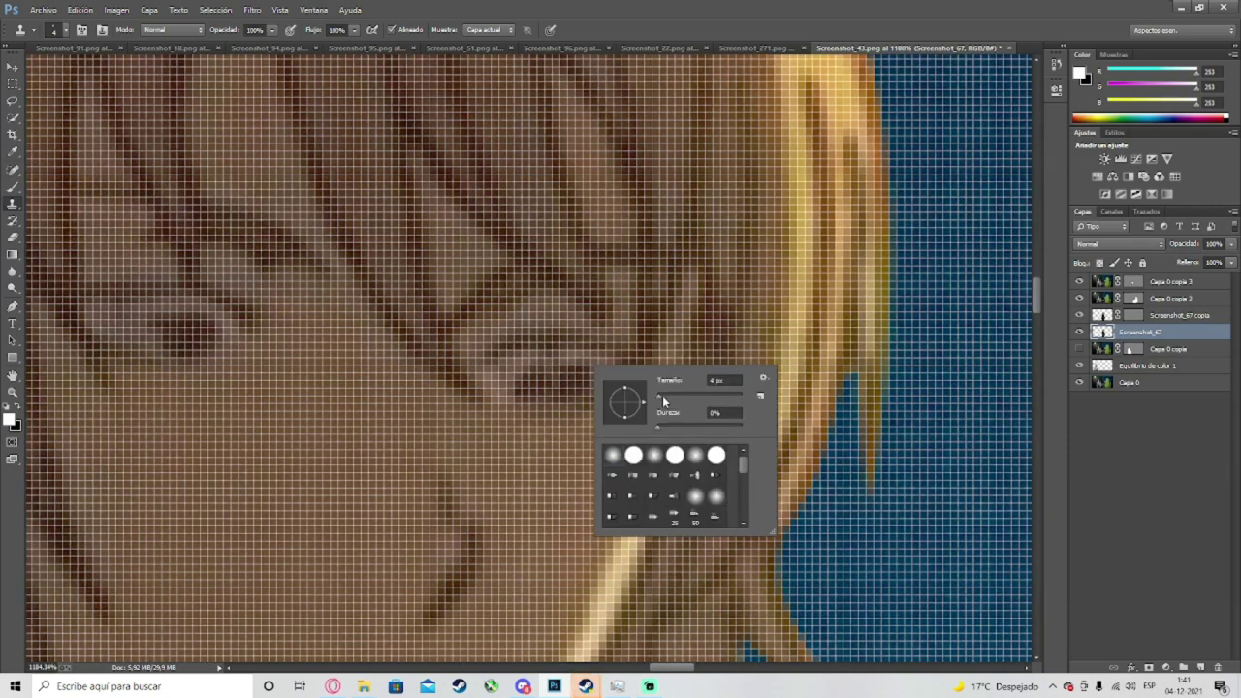
{"action": "left_click", "coordinate": [540, 357]}
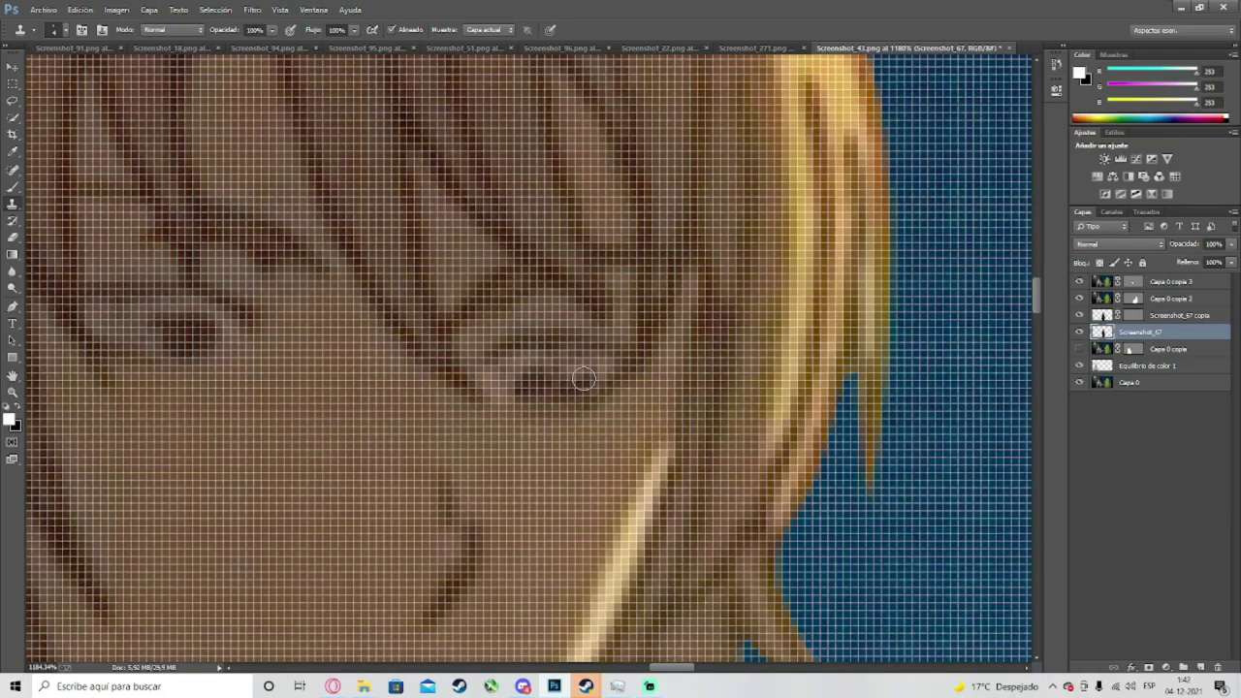
{"action": "scroll", "coordinate": [577, 389], "scroll_direction": "down", "scroll_amount": 5}
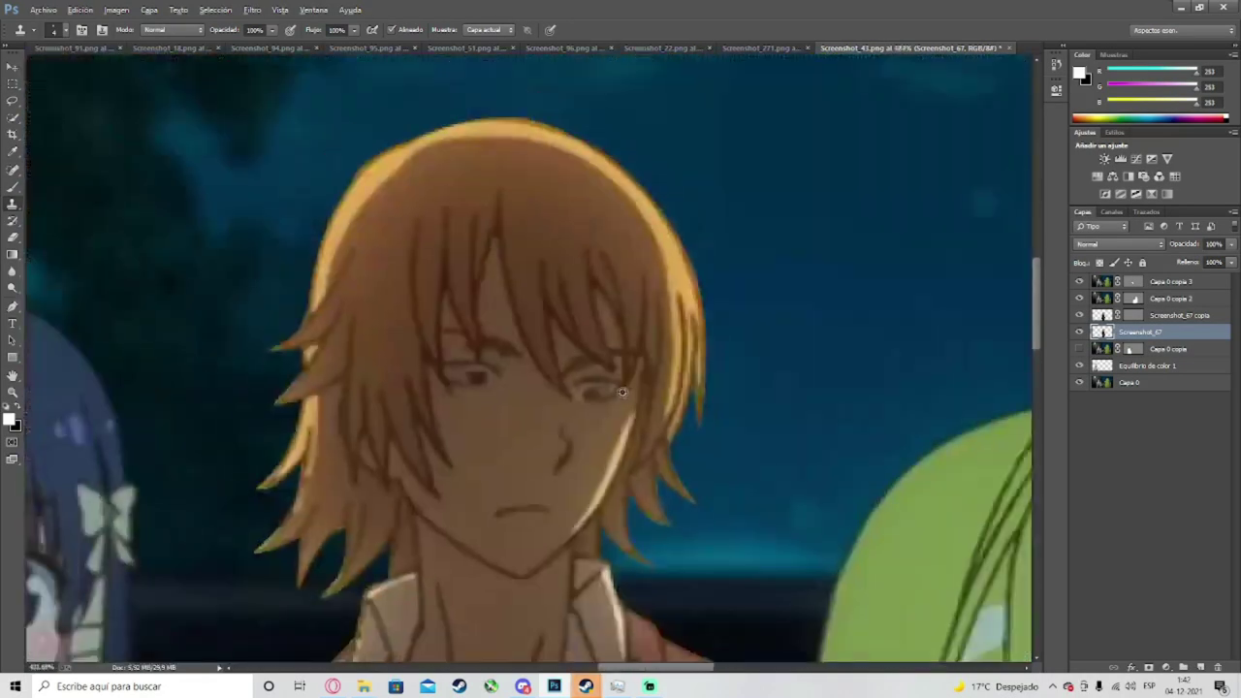
{"action": "scroll", "coordinate": [600, 393], "scroll_direction": "up", "scroll_amount": 6}
{"action": "scroll", "coordinate": [512, 380], "scroll_direction": "down", "scroll_amount": 4}
{"action": "scroll", "coordinate": [581, 380], "scroll_direction": "up", "scroll_amount": 4}
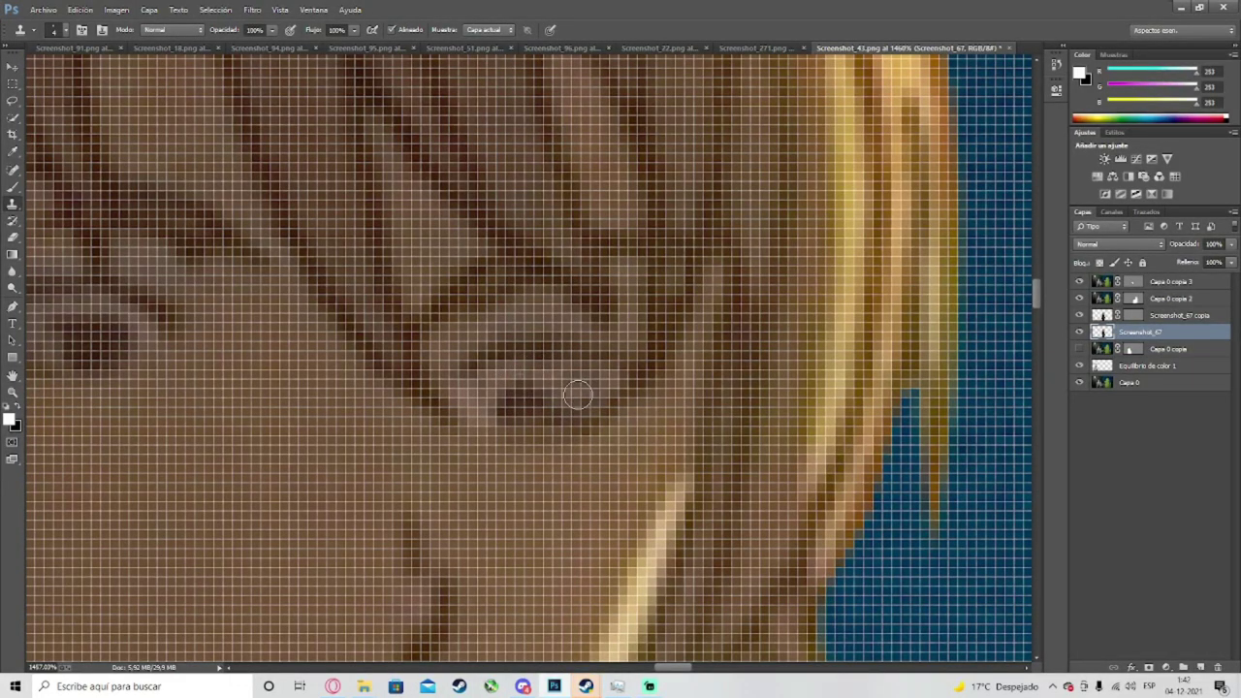
{"action": "scroll", "coordinate": [578, 392], "scroll_direction": "down", "scroll_amount": 4}
{"action": "scroll", "coordinate": [478, 378], "scroll_direction": "up", "scroll_amount": 5}
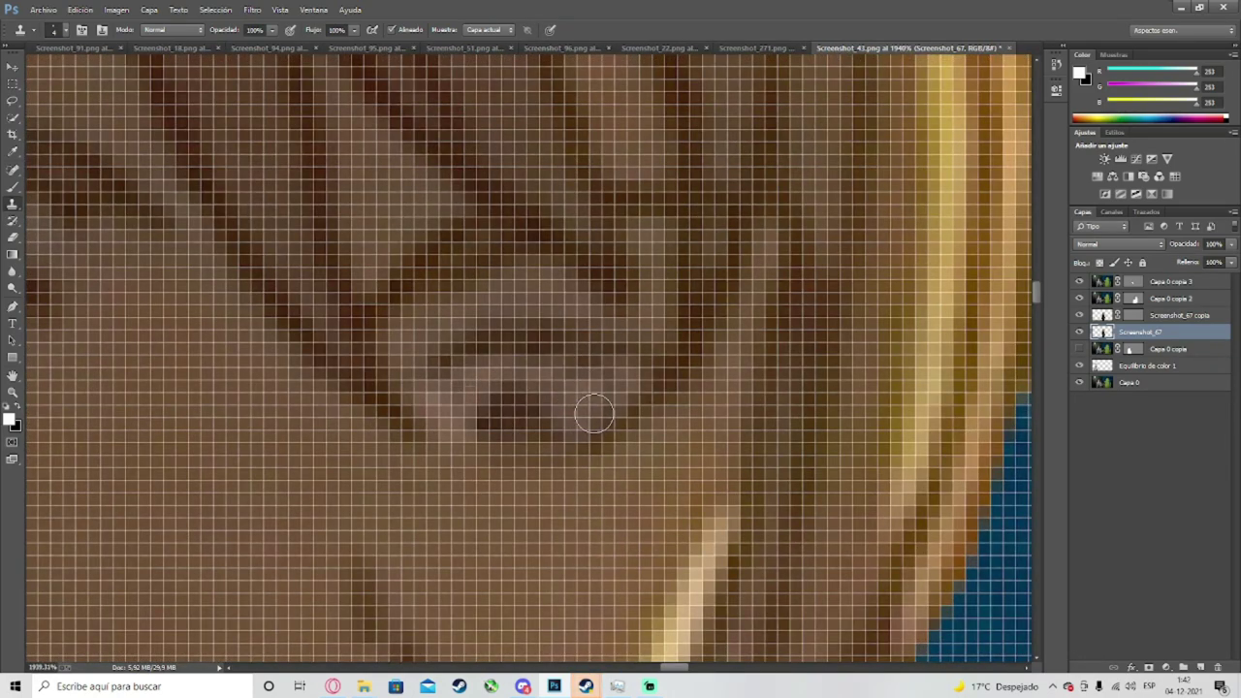
Step: Examine the redirected gaze up close and against the whole scene
{"action": "scroll", "coordinate": [603, 397], "scroll_direction": "down", "scroll_amount": 3}
{"action": "scroll", "coordinate": [607, 392], "scroll_direction": "down", "scroll_amount": 8}
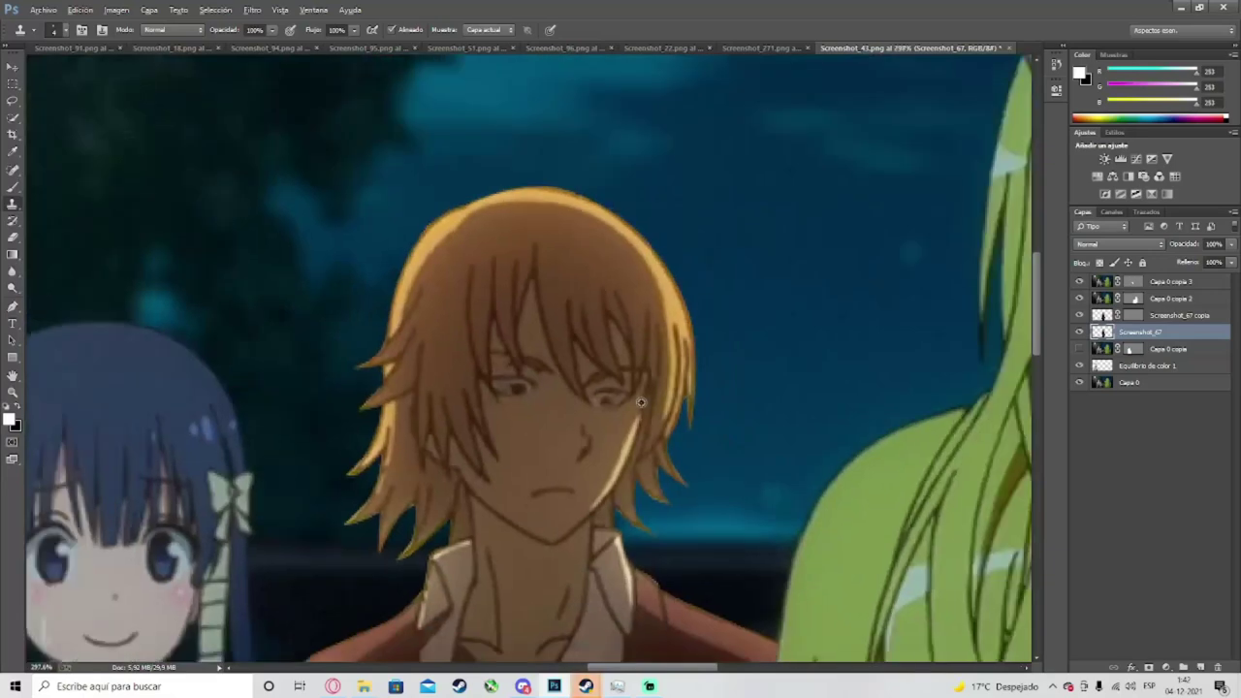
{"action": "scroll", "coordinate": [519, 289], "scroll_direction": "up", "scroll_amount": 5}
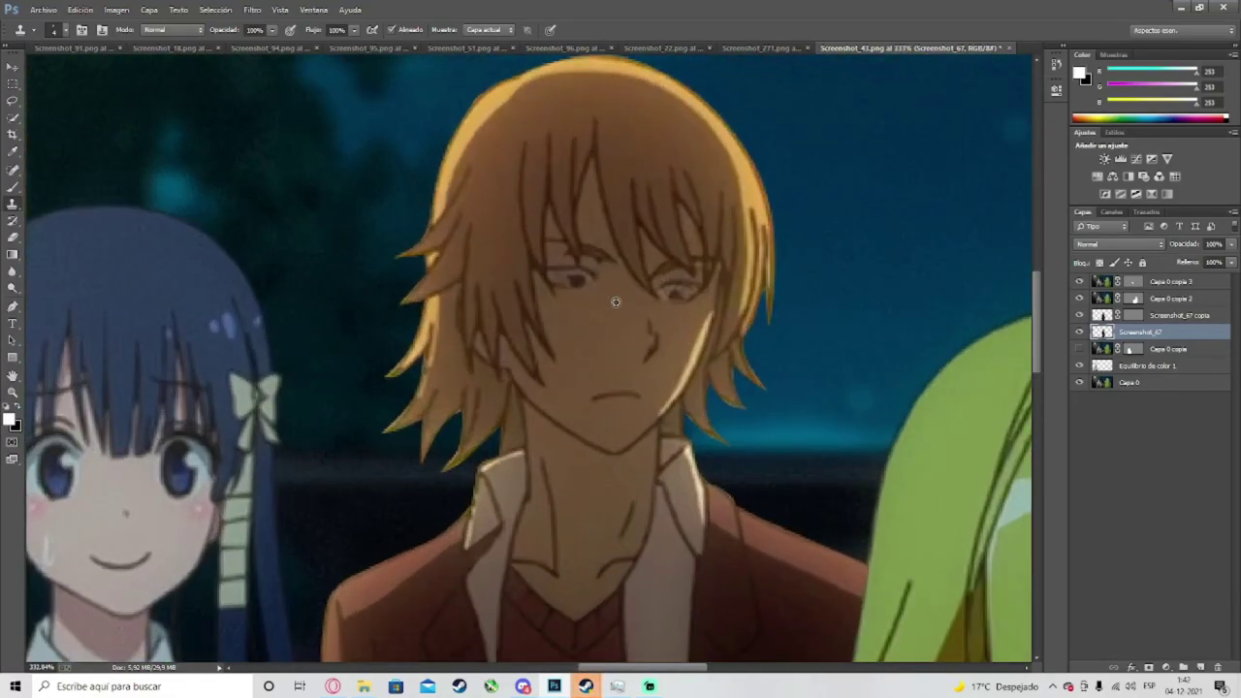
{"action": "scroll", "coordinate": [610, 300], "scroll_direction": "down", "scroll_amount": 2}
{"action": "scroll", "coordinate": [618, 301], "scroll_direction": "down", "scroll_amount": 2}
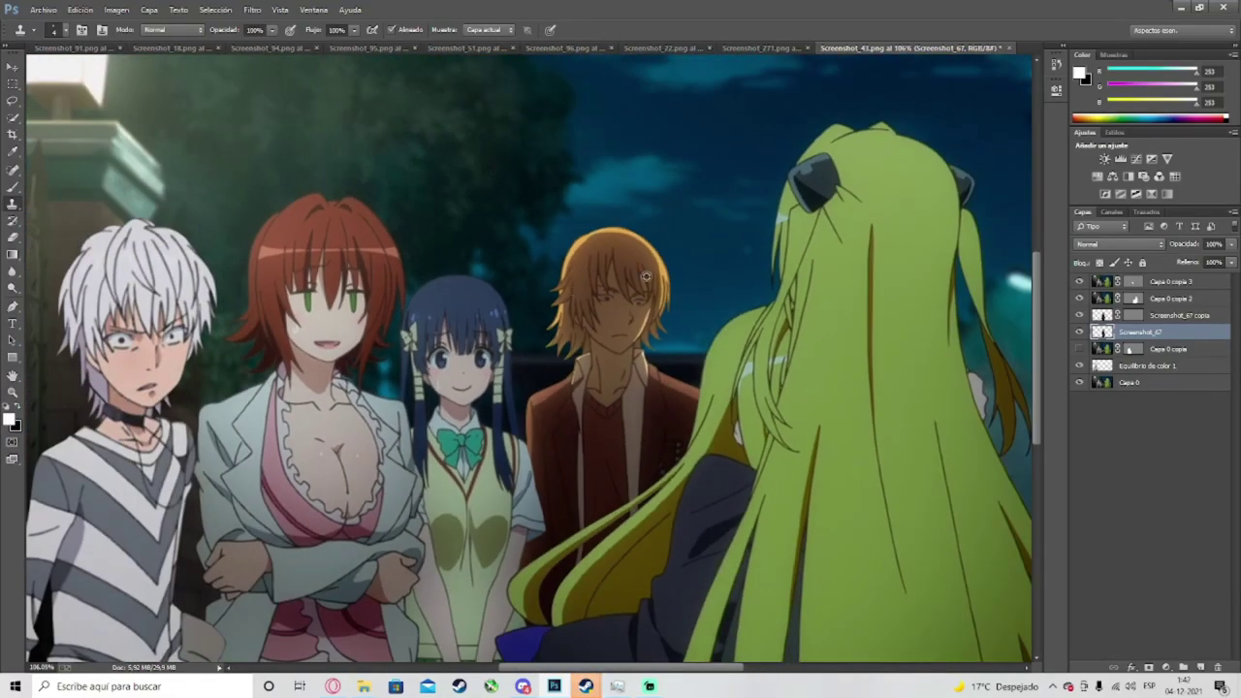
{"action": "scroll", "coordinate": [647, 276], "scroll_direction": "up", "scroll_amount": 3}
{"action": "scroll", "coordinate": [647, 277], "scroll_direction": "up", "scroll_amount": 4}
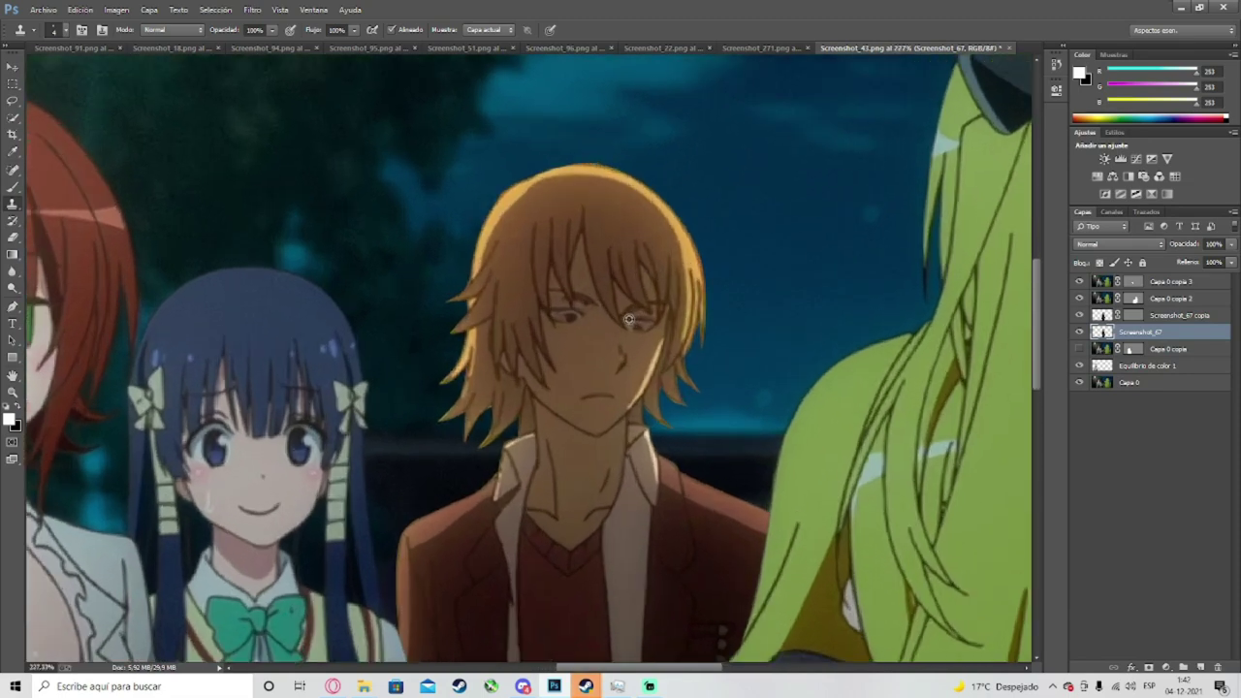
{"action": "scroll", "coordinate": [628, 318], "scroll_direction": "down", "scroll_amount": 9}
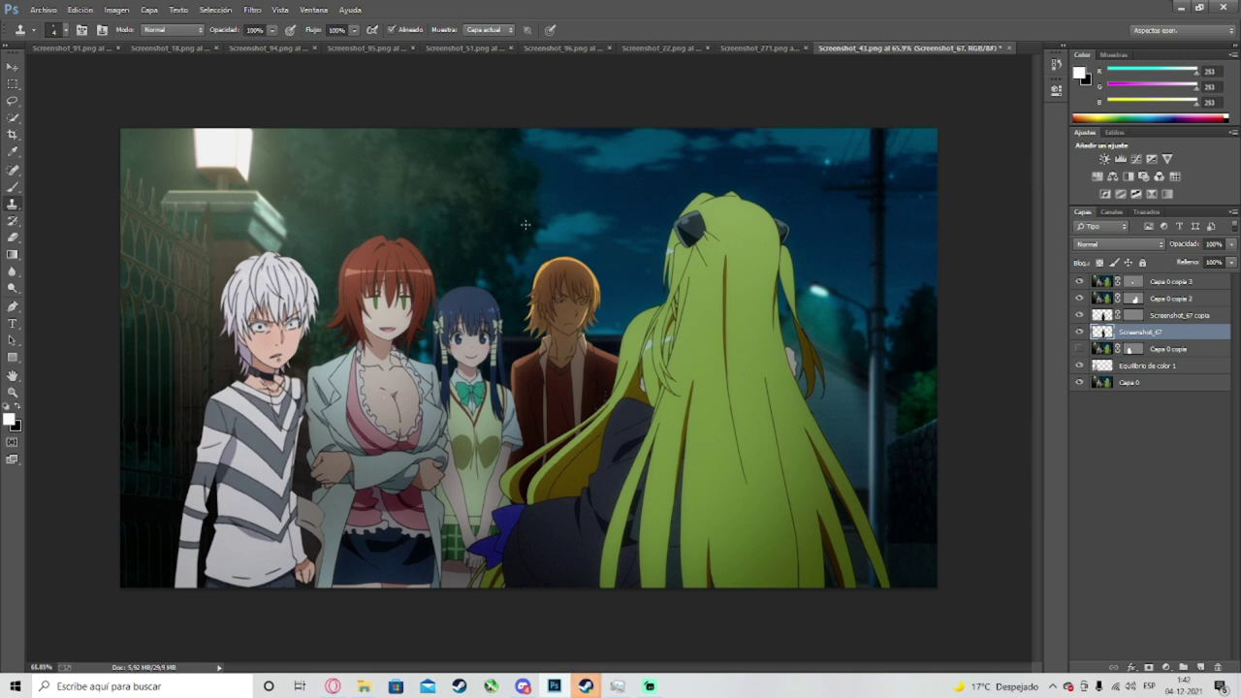
Step: Isolate the brown-suited character by hiding Capa 0 copia 3, Capa 0 copia 2, Equilibrio de color 1 and Capa 0
{"action": "scroll", "coordinate": [407, 291], "scroll_direction": "up", "scroll_amount": 1}
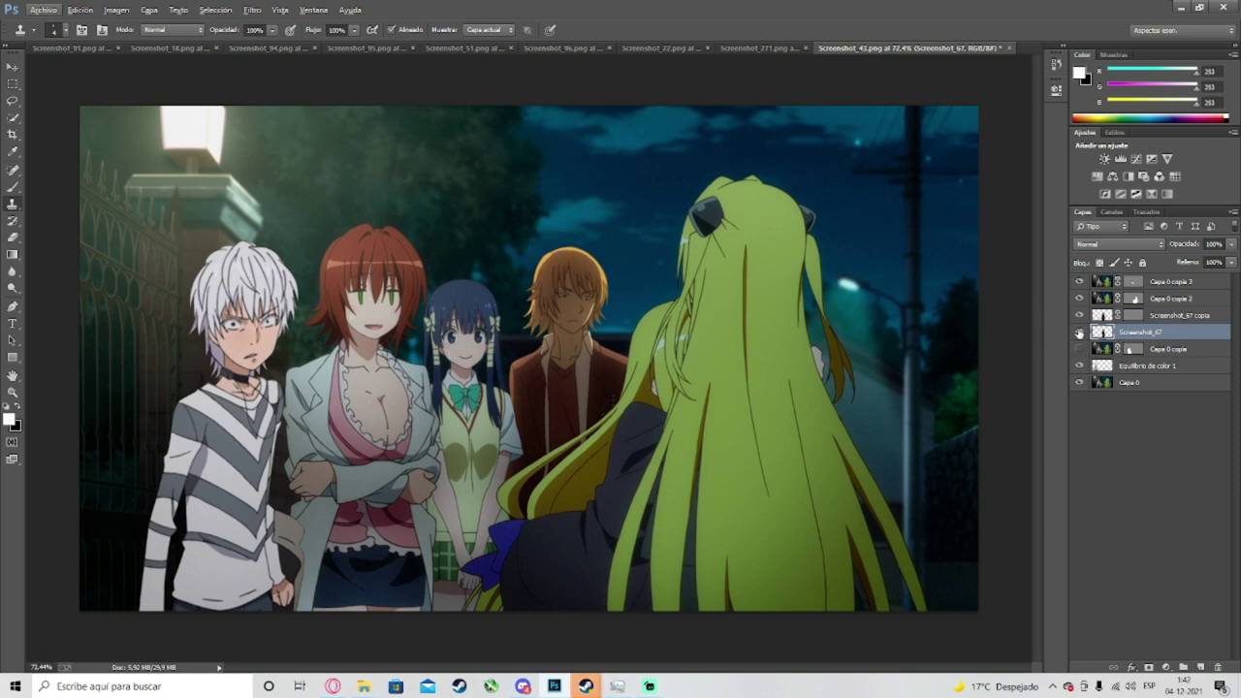
{"action": "left_click", "coordinate": [1079, 298]}
{"action": "left_click", "coordinate": [1079, 283]}
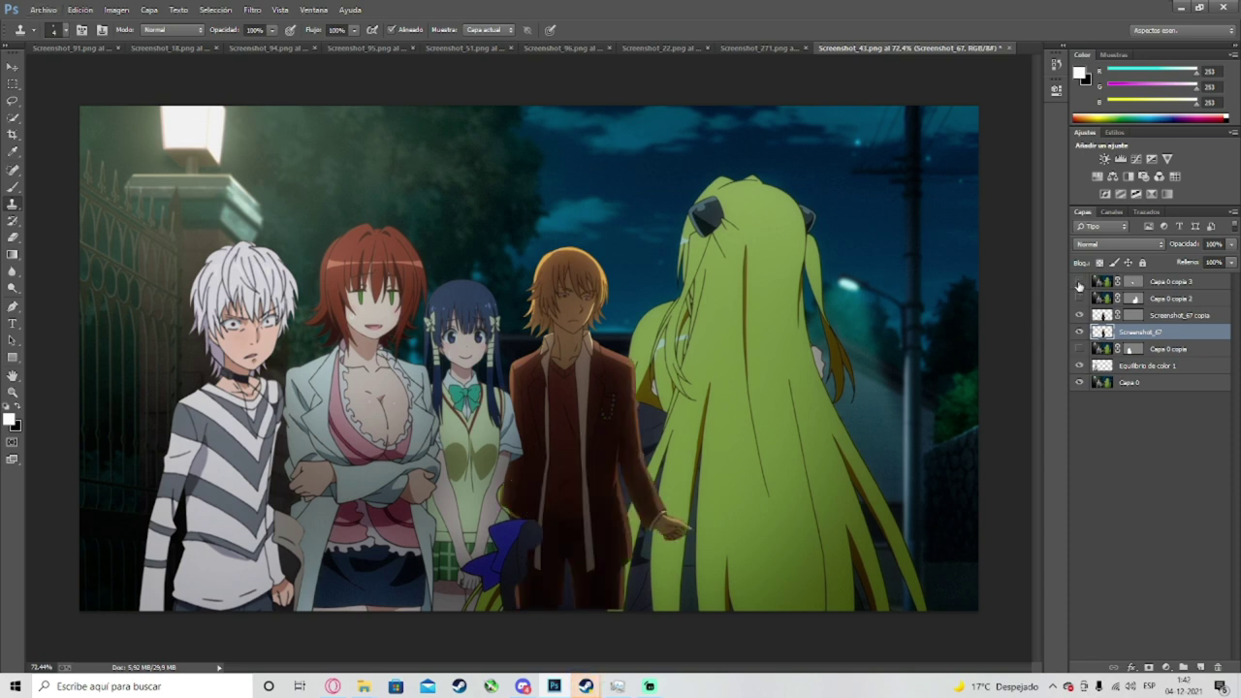
{"action": "left_click", "coordinate": [1079, 365]}
{"action": "left_click", "coordinate": [1079, 383]}
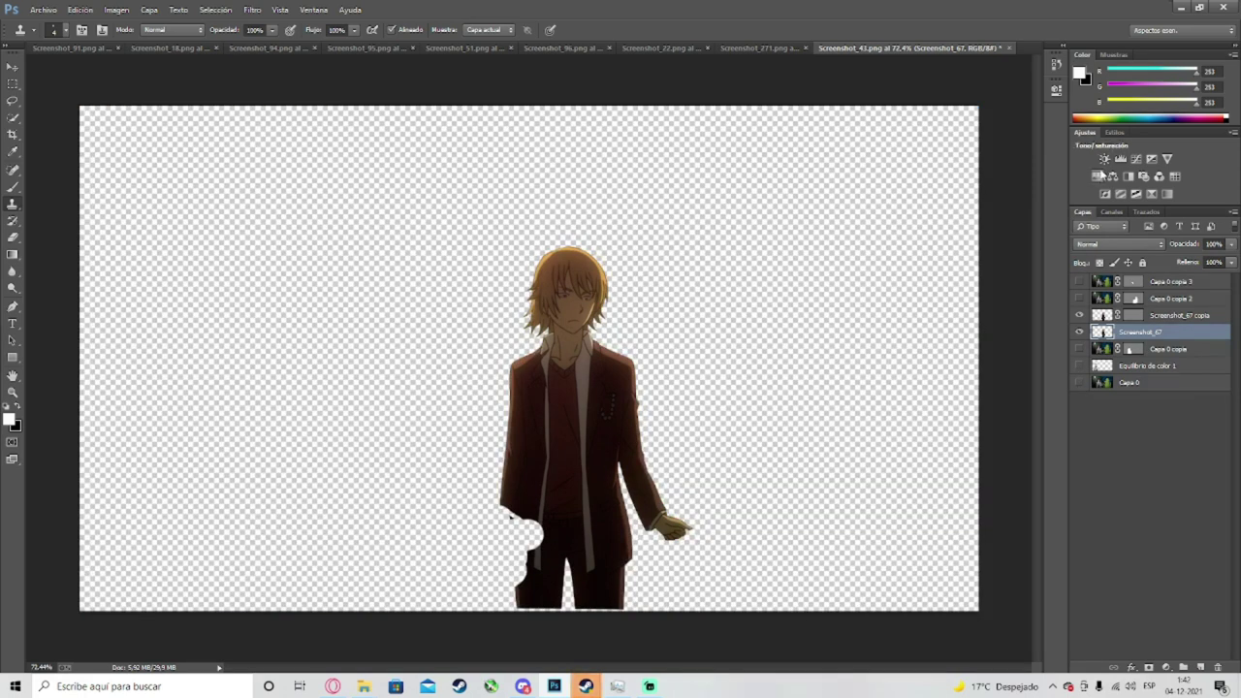
Step: Add a Brightness/Contrast adjustment above Screenshot_67 with the brightness set to 4
{"action": "left_click", "coordinate": [1104, 158]}
{"action": "left_click_drag", "start_coordinate": [940, 156], "coordinate": [948, 155]}
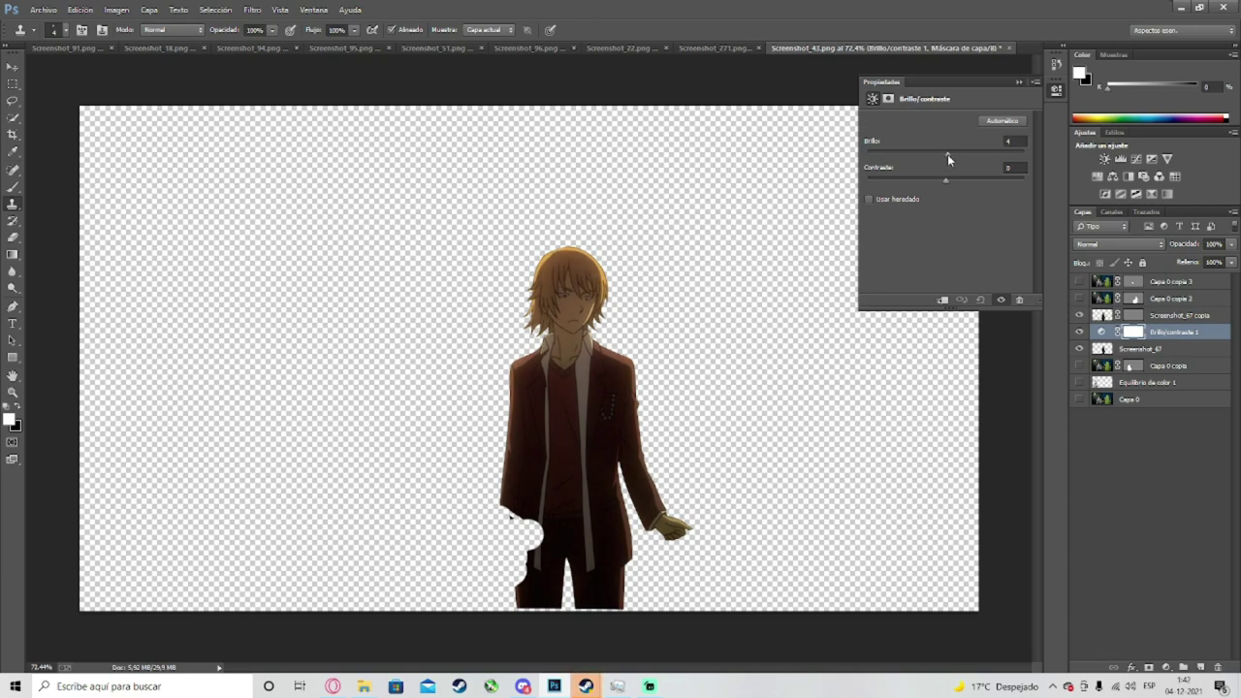
{"action": "left_click", "coordinate": [1019, 81]}
Step: Add a Color Balance adjustment shifting the midtones to -3 toward cyan and toward blue, and merge the visible layers
{"action": "left_click", "coordinate": [1113, 177]}
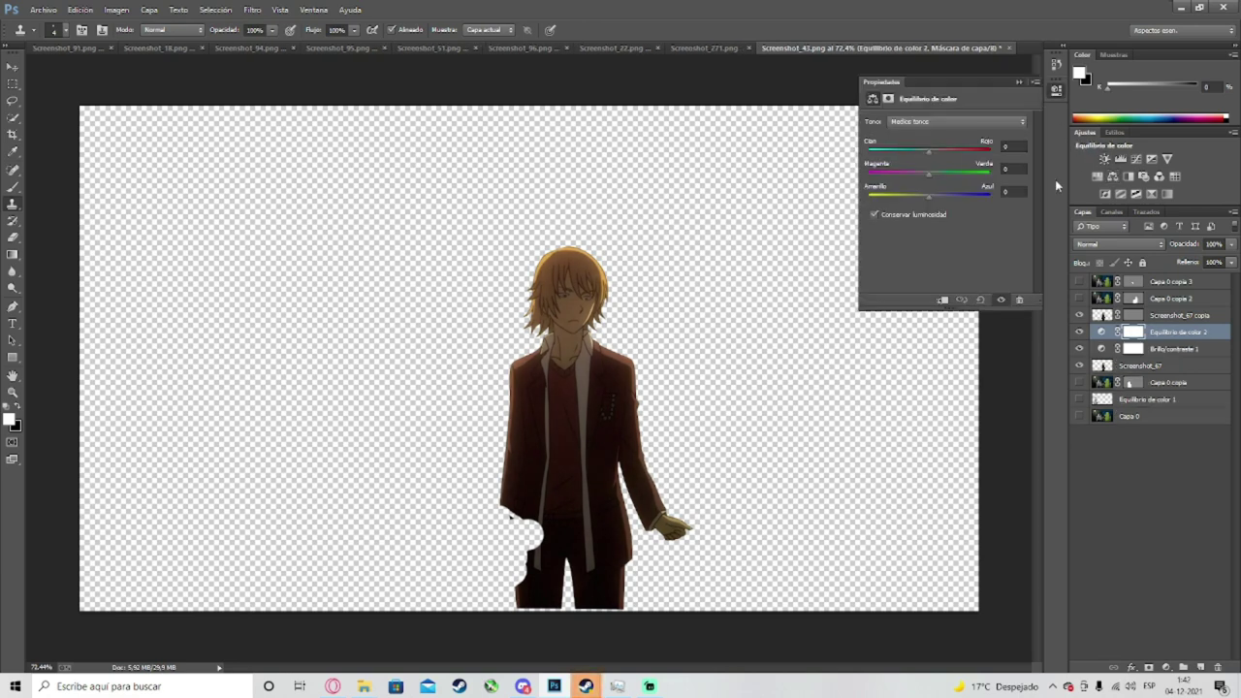
{"action": "mouse_move", "coordinate": [944, 201]}
{"action": "left_mouse_down"}
{"action": "mouse_move", "coordinate": [925, 195]}
{"action": "mouse_move", "coordinate": [946, 201]}
{"action": "left_mouse_up"}
{"action": "left_click_drag", "start_coordinate": [928, 151], "coordinate": [928, 156]}
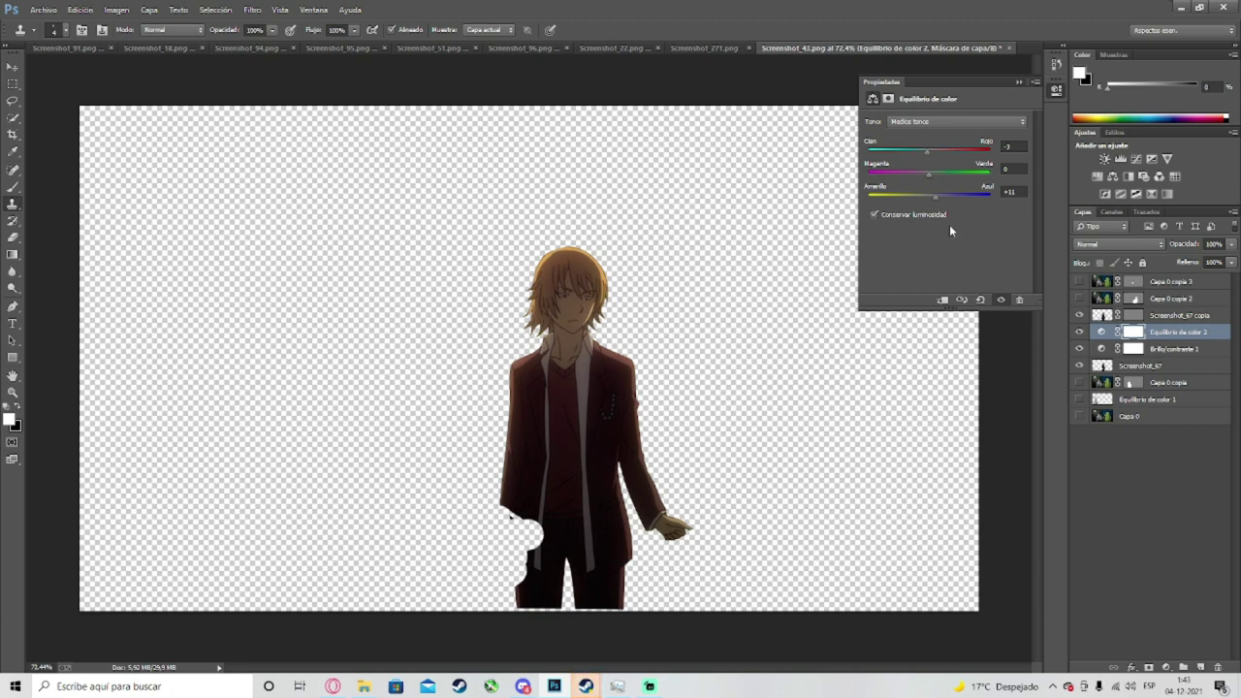
{"action": "mouse_move", "coordinate": [953, 197]}
{"action": "left_mouse_down"}
{"action": "mouse_move", "coordinate": [923, 198]}
{"action": "mouse_move", "coordinate": [937, 199]}
{"action": "left_mouse_up"}
{"action": "left_click", "coordinate": [1019, 84]}
{"action": "right_click", "coordinate": [1163, 332]}
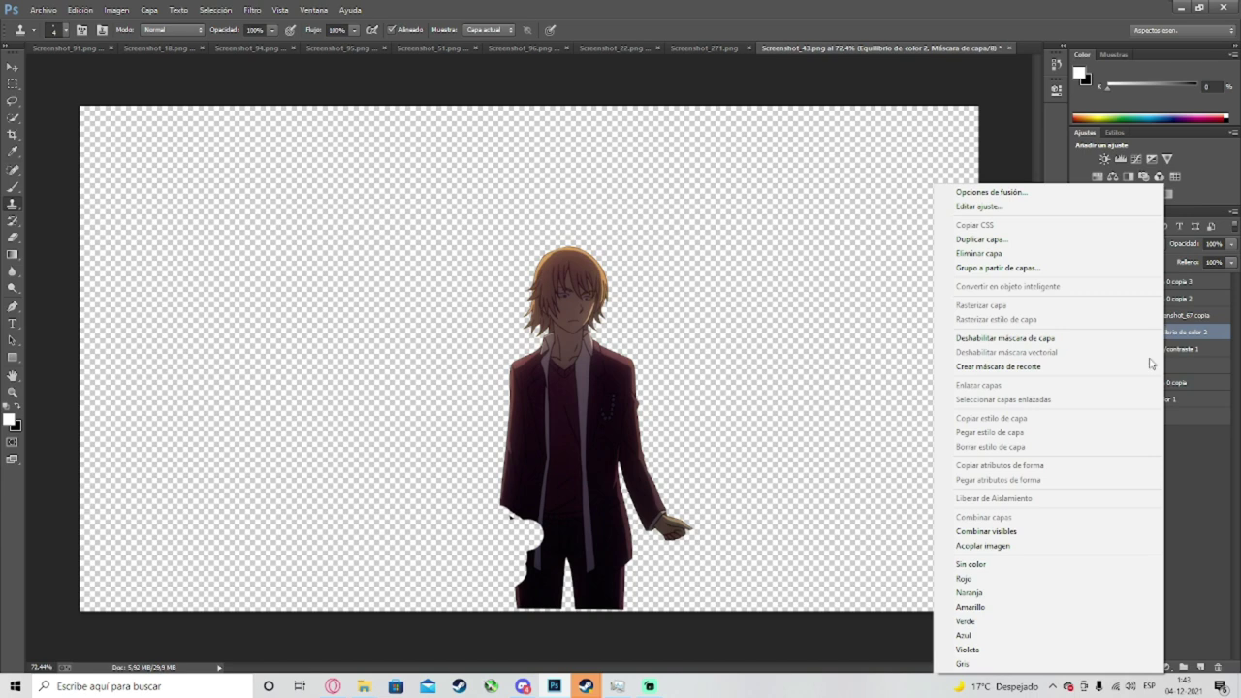
{"action": "left_click", "coordinate": [1006, 531]}
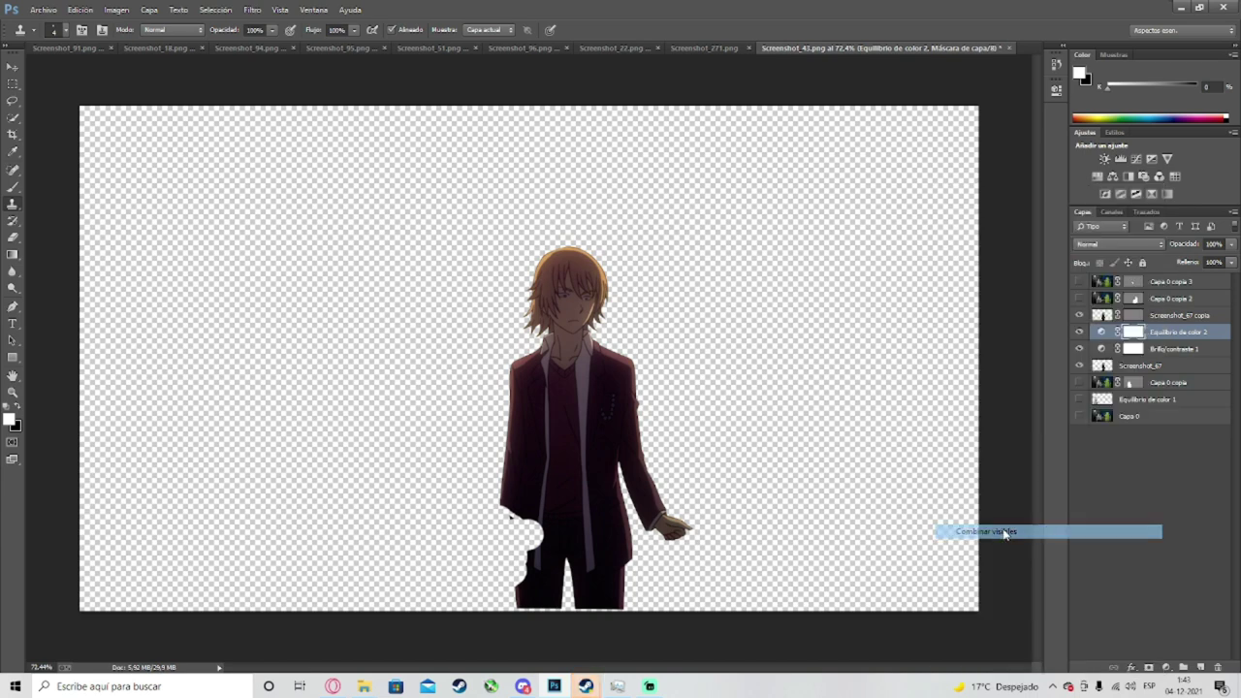
Step: Add another Color Balance adjustment, fine-tune the midtones' cyan-red balance, and merge it with the character layer
{"action": "left_click", "coordinate": [1112, 176]}
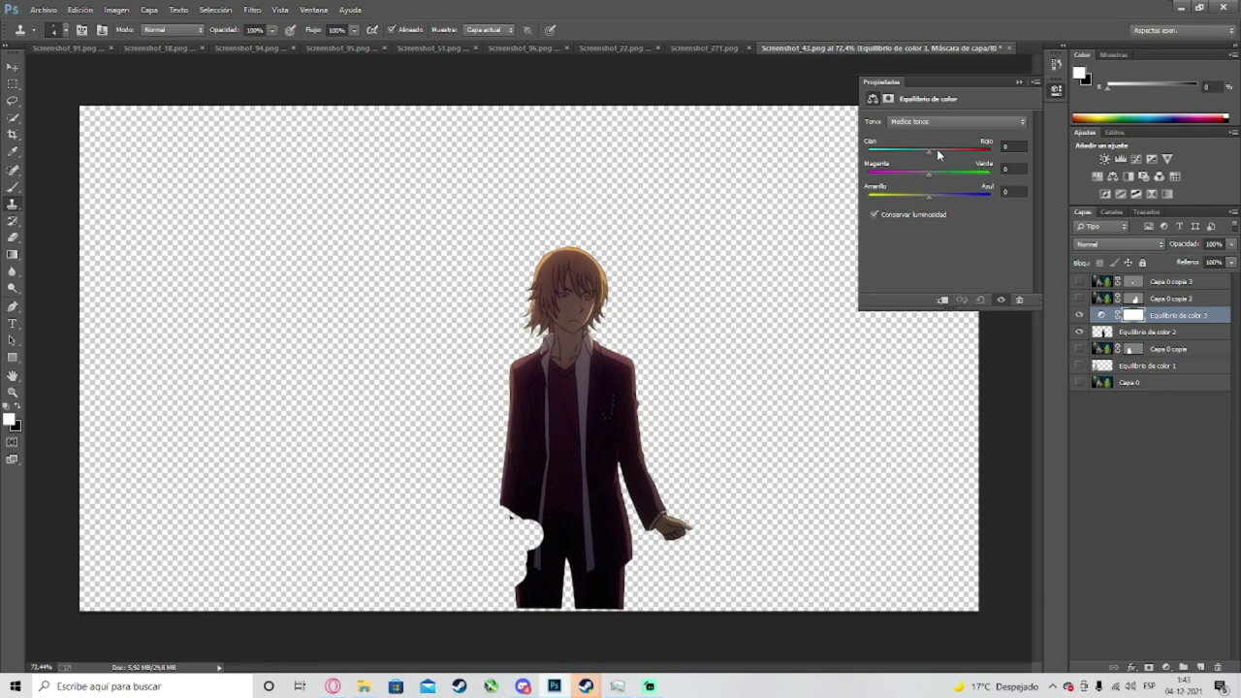
{"action": "mouse_move", "coordinate": [937, 149]}
{"action": "left_mouse_down"}
{"action": "mouse_move", "coordinate": [905, 153]}
{"action": "mouse_move", "coordinate": [929, 157]}
{"action": "left_mouse_up"}
{"action": "left_click", "coordinate": [1016, 83]}
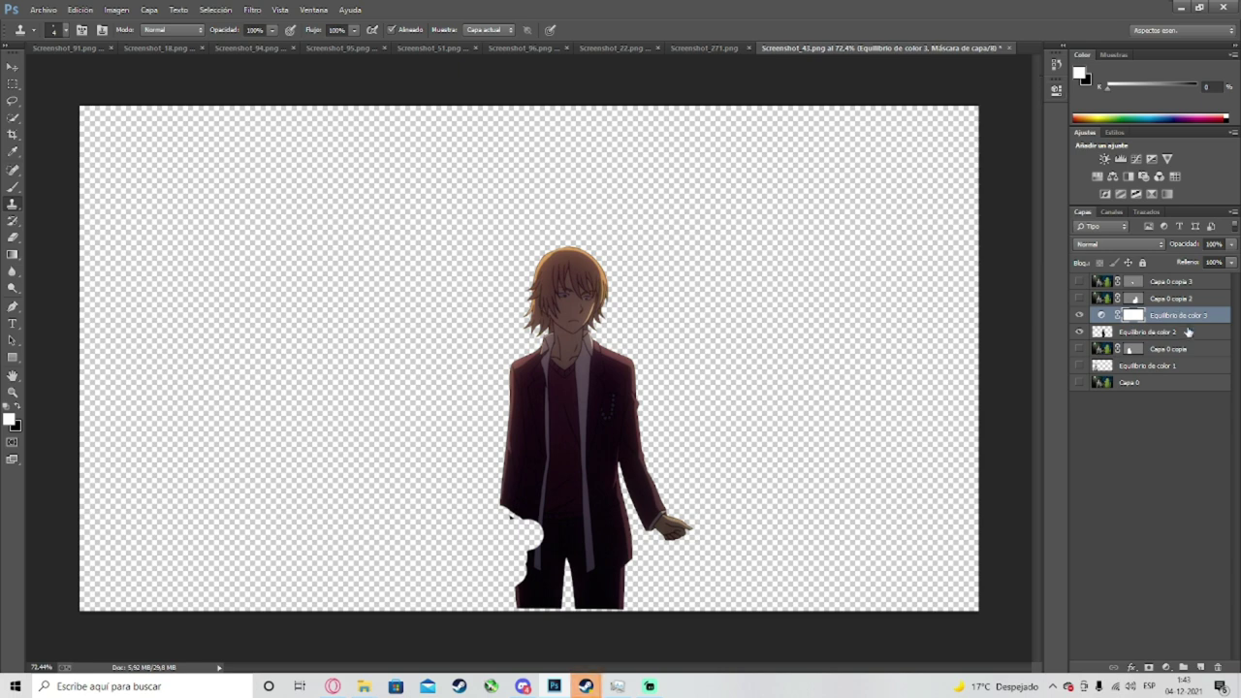
{"action": "right_click", "coordinate": [1184, 318]}
{"action": "left_click", "coordinate": [1024, 531]}
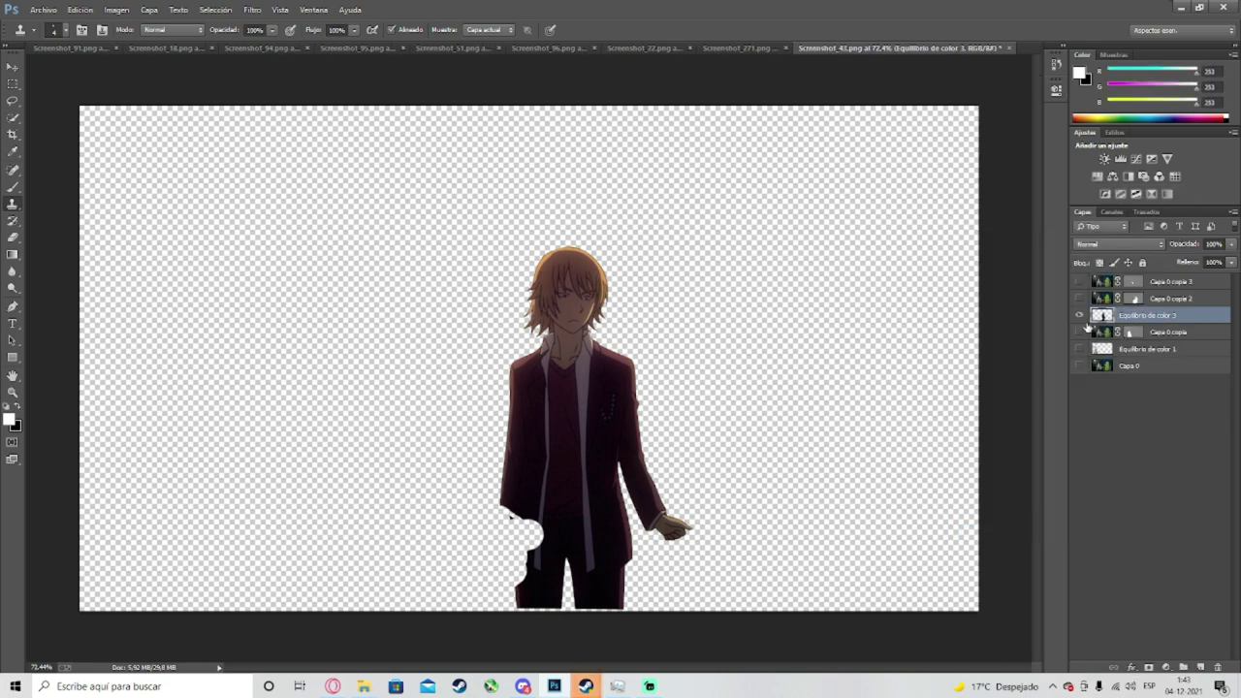
Step: Show the background and foreground layers again to compare the recolored character with the night scene
{"action": "left_click", "coordinate": [1079, 366]}
{"action": "left_click", "coordinate": [1079, 349]}
{"action": "left_click", "coordinate": [1080, 298]}
{"action": "left_click", "coordinate": [1080, 281]}
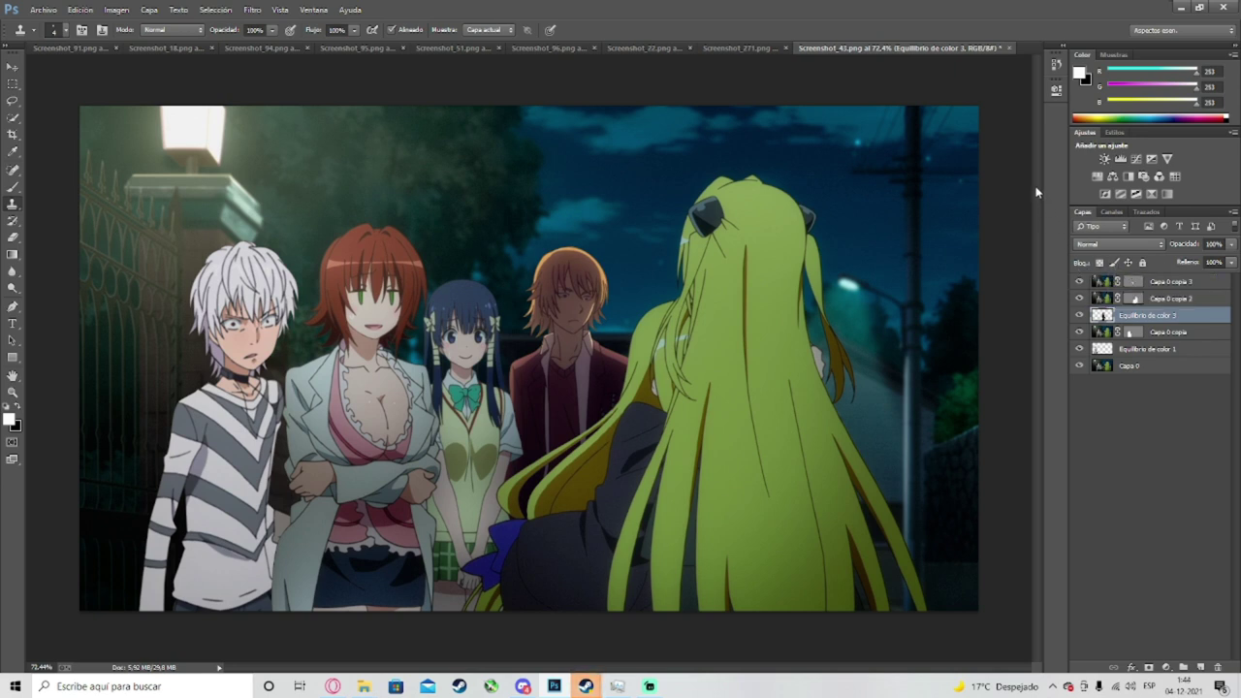
Step: Hide every layer except the merged brown-suited character for further color adjustment
{"action": "left_click", "coordinate": [1079, 365]}
{"action": "left_click", "coordinate": [1079, 348]}
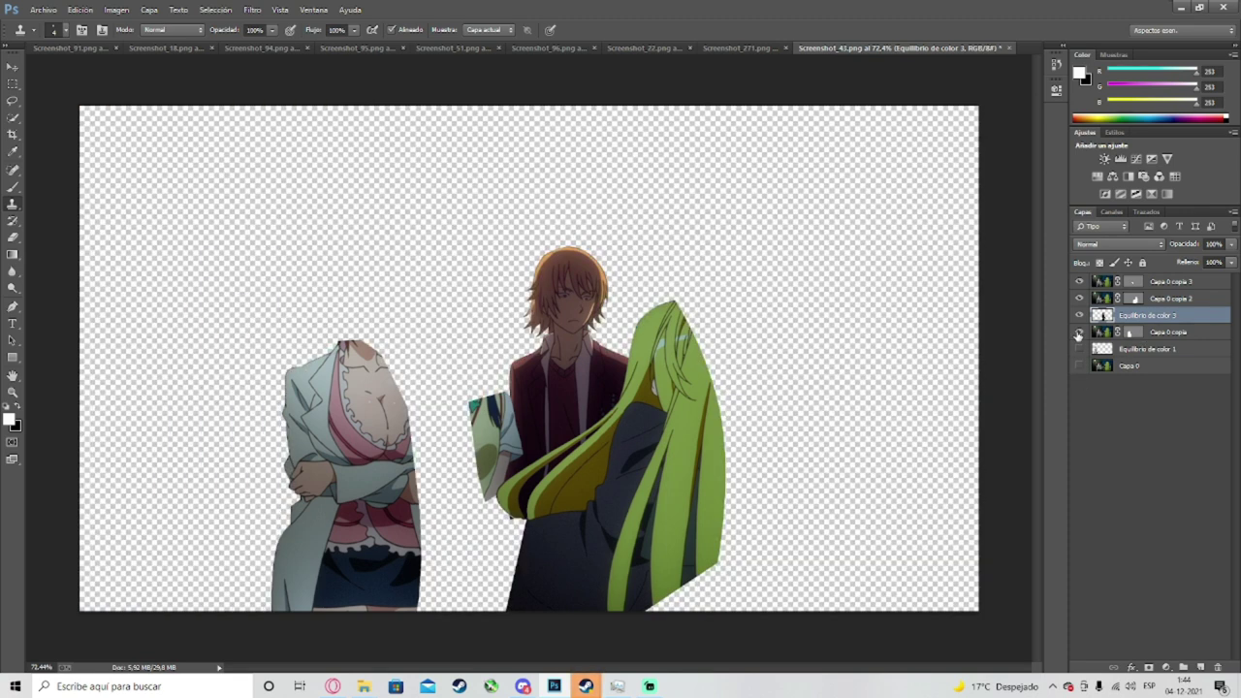
{"action": "left_click", "coordinate": [1079, 332]}
{"action": "left_click", "coordinate": [1079, 297]}
{"action": "left_click", "coordinate": [1079, 281]}
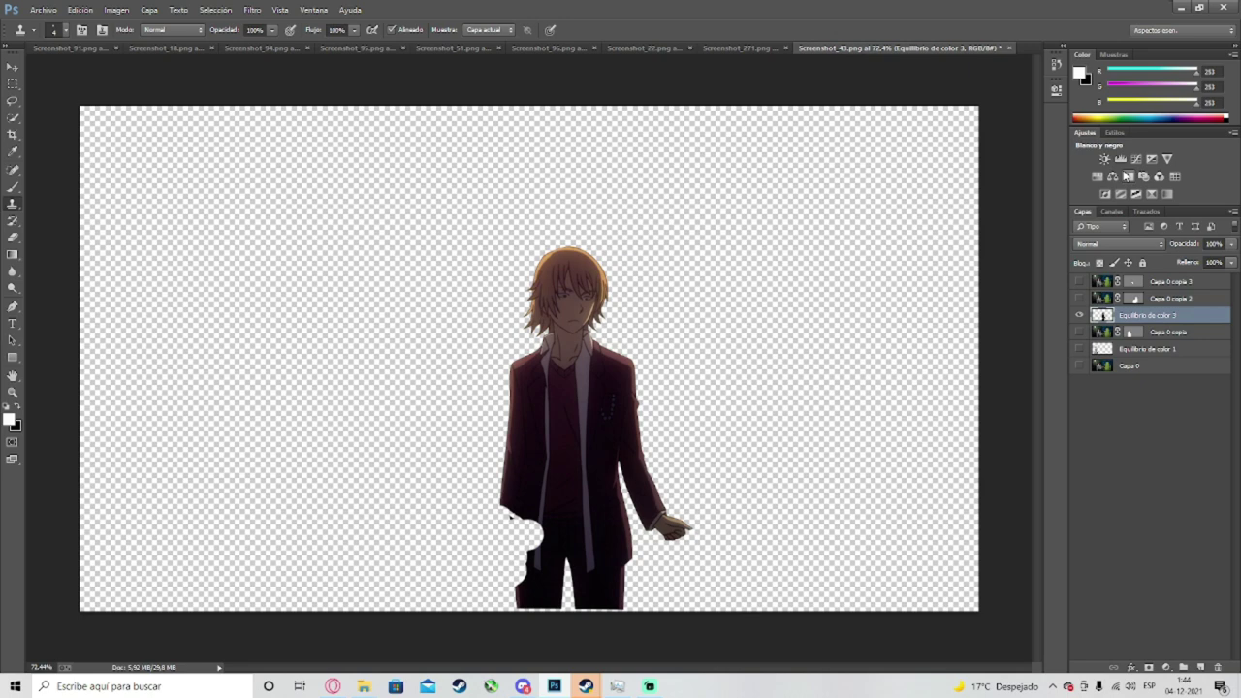
{"action": "left_click", "coordinate": [1104, 159]}
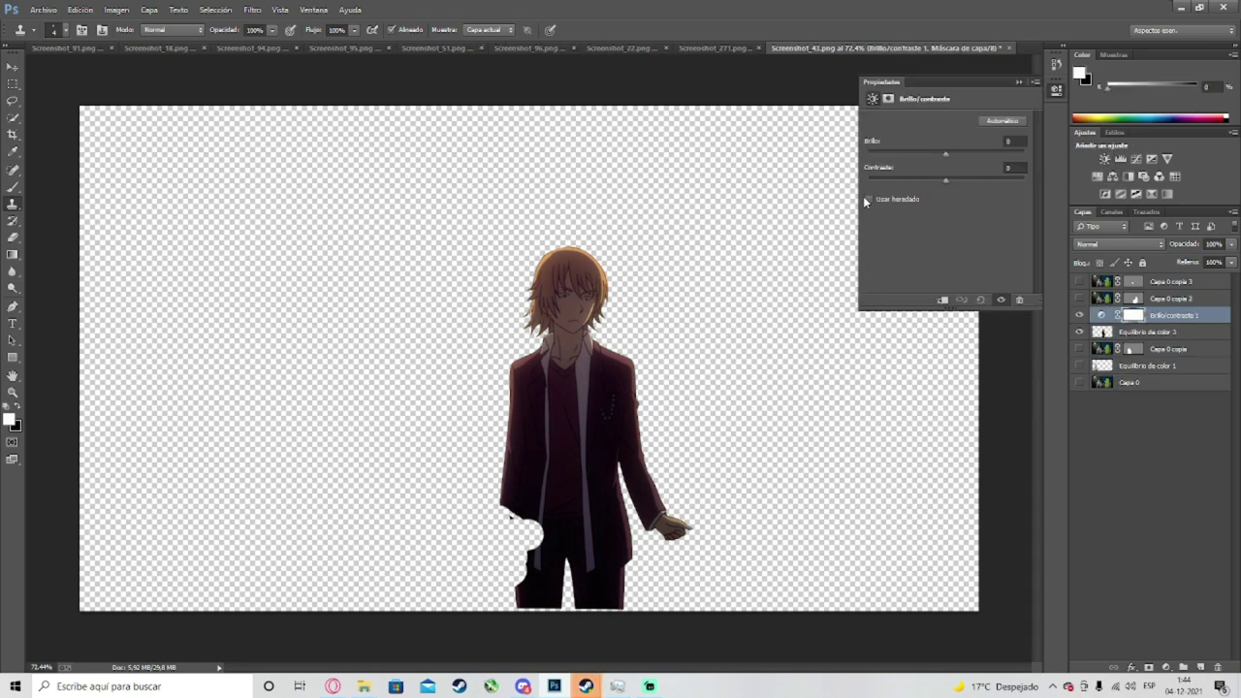
{"action": "left_click", "coordinate": [1018, 83]}
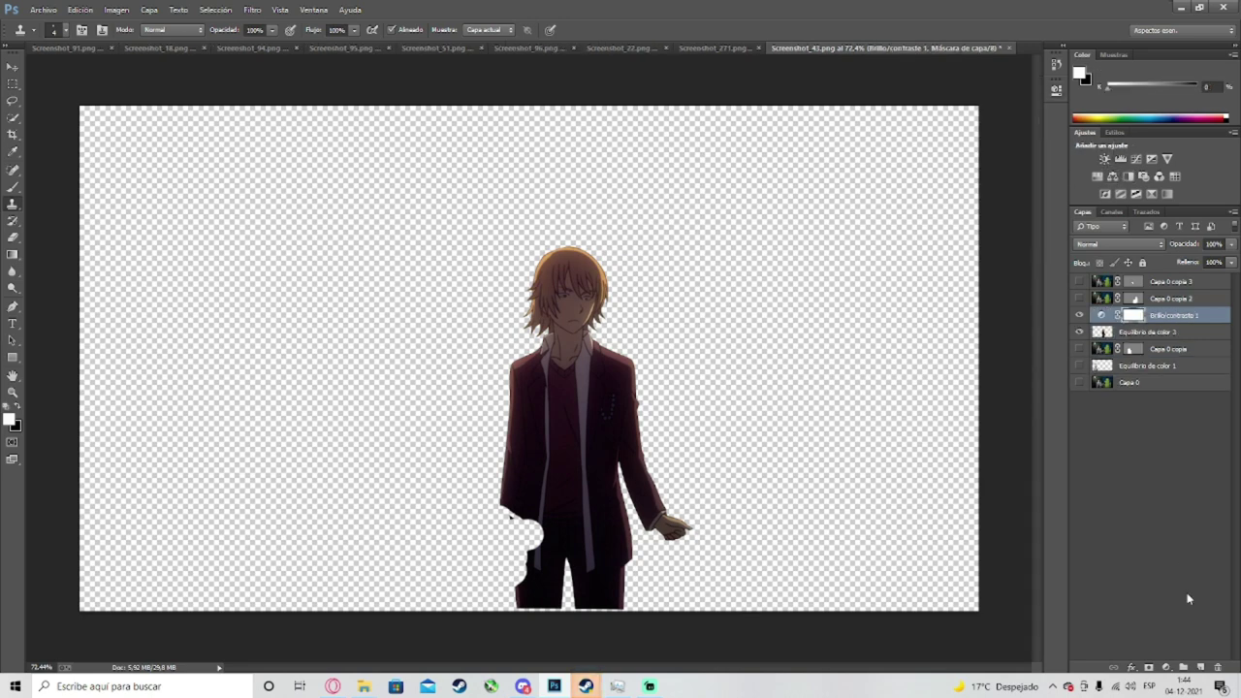
{"action": "left_click", "coordinate": [1218, 667]}
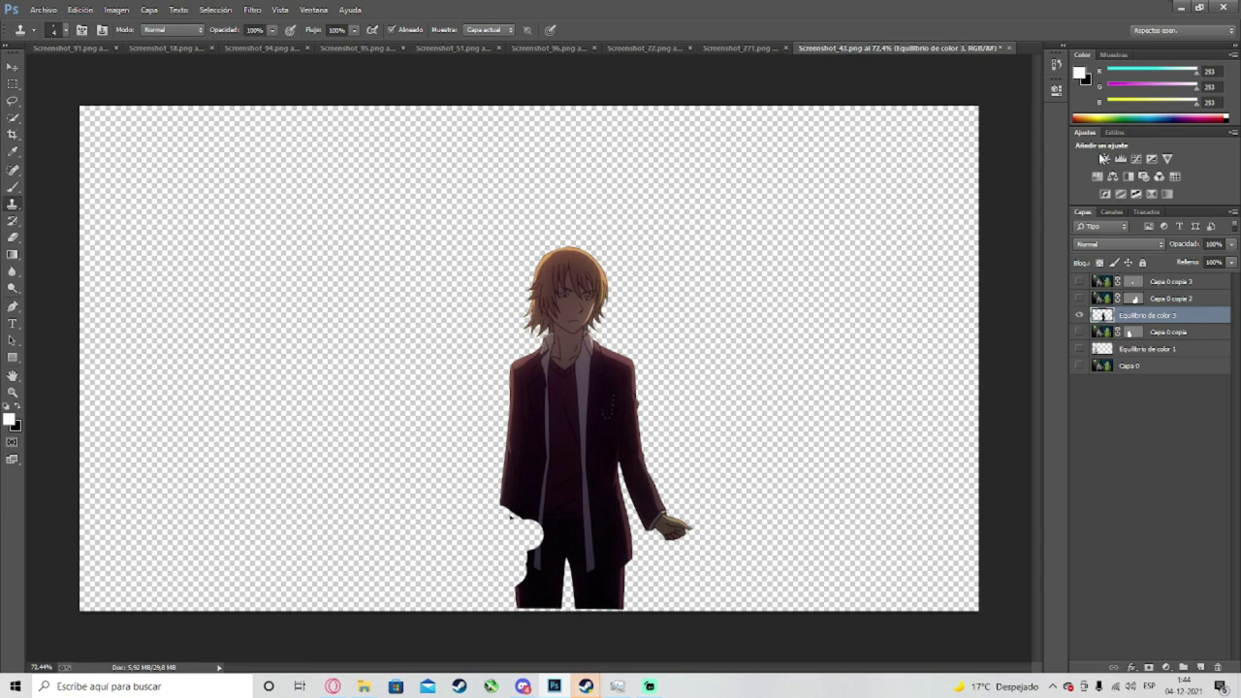
Step: Add a Hue/Saturation adjustment with saturation at -27 to the brown-suited character and merge the visible layers
{"action": "left_click", "coordinate": [1097, 176]}
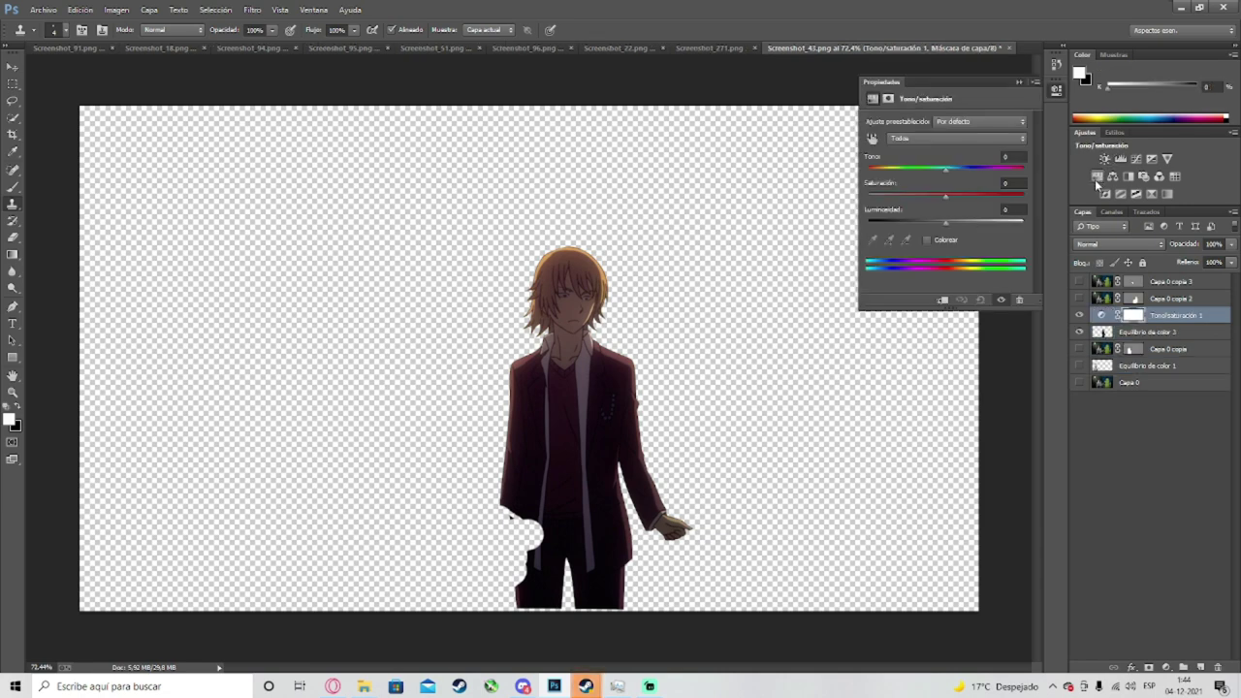
{"action": "mouse_move", "coordinate": [946, 197]}
{"action": "left_mouse_down"}
{"action": "mouse_move", "coordinate": [992, 197]}
{"action": "mouse_move", "coordinate": [898, 200]}
{"action": "mouse_move", "coordinate": [924, 207]}
{"action": "left_mouse_up"}
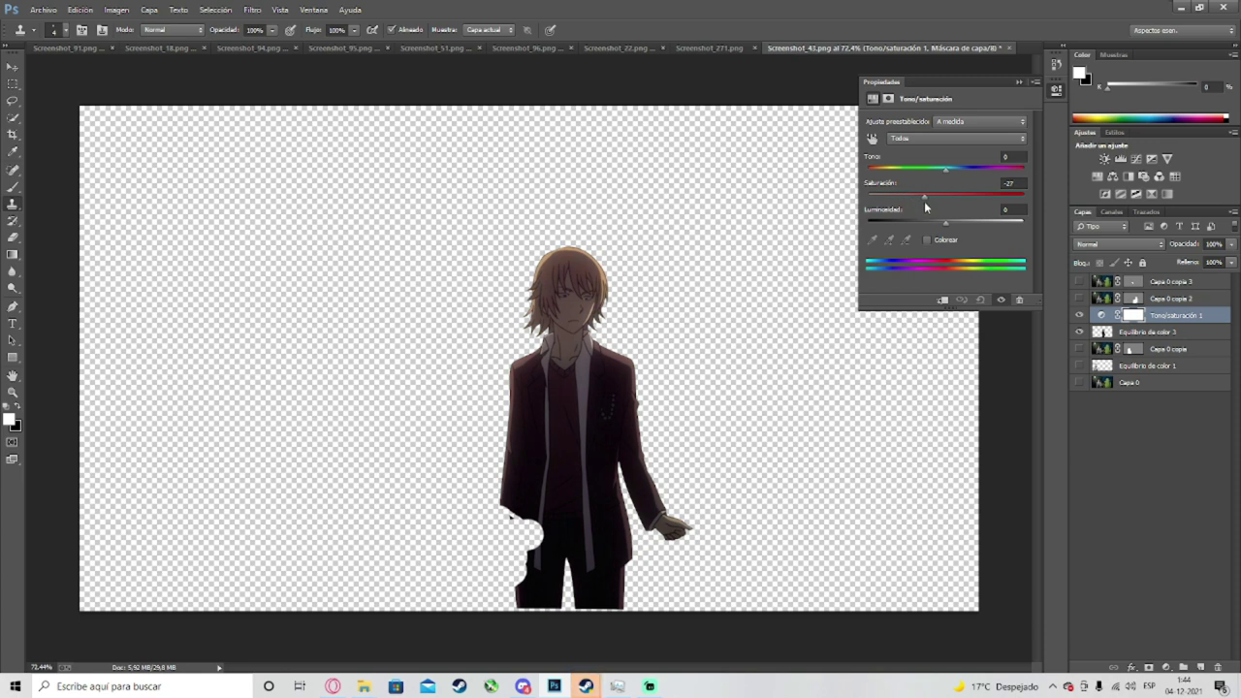
{"action": "left_click", "coordinate": [1019, 82]}
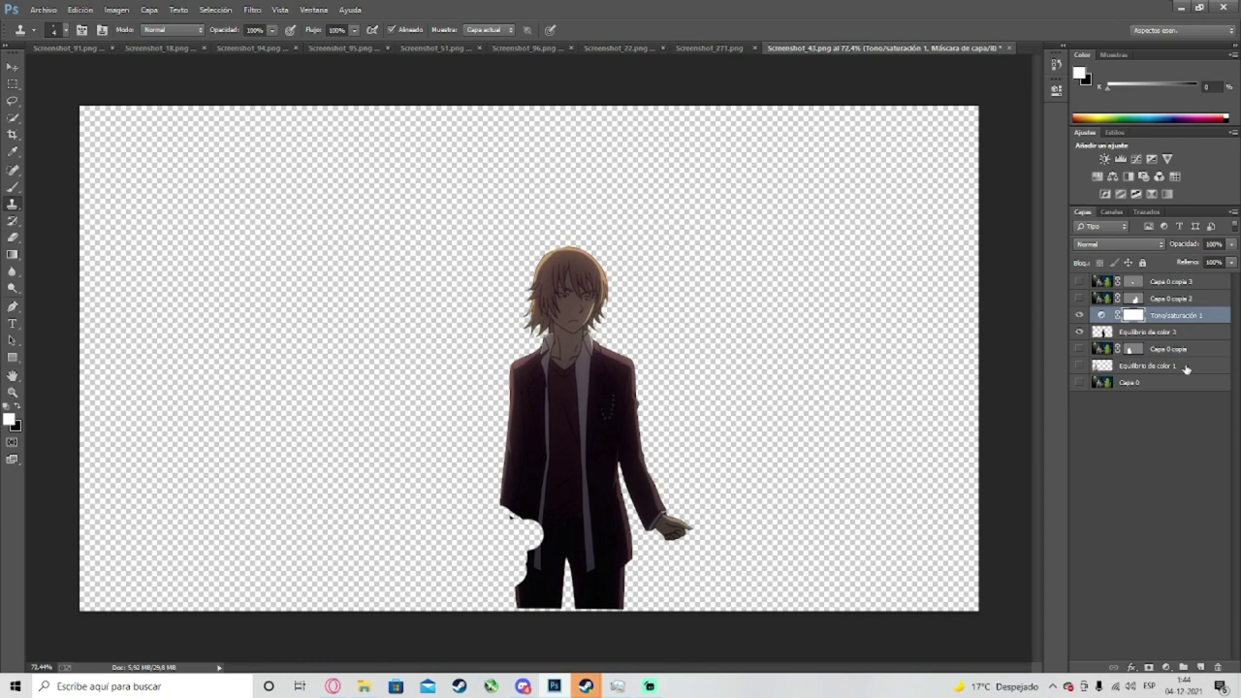
{"action": "right_click", "coordinate": [1184, 369]}
{"action": "left_click", "coordinate": [1032, 532]}
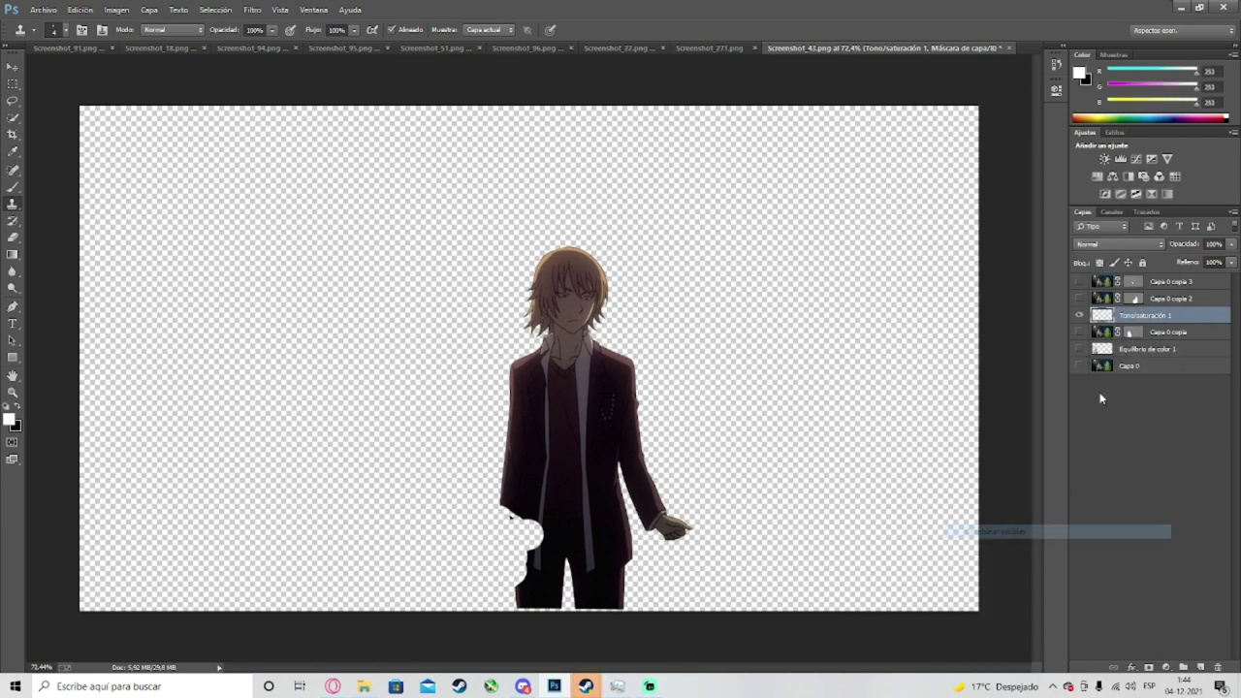
Step: Show all the hidden background and foreground layers again to judge the desaturated character within the night scene
{"action": "left_click_drag", "start_coordinate": [1079, 365], "coordinate": [1081, 282]}
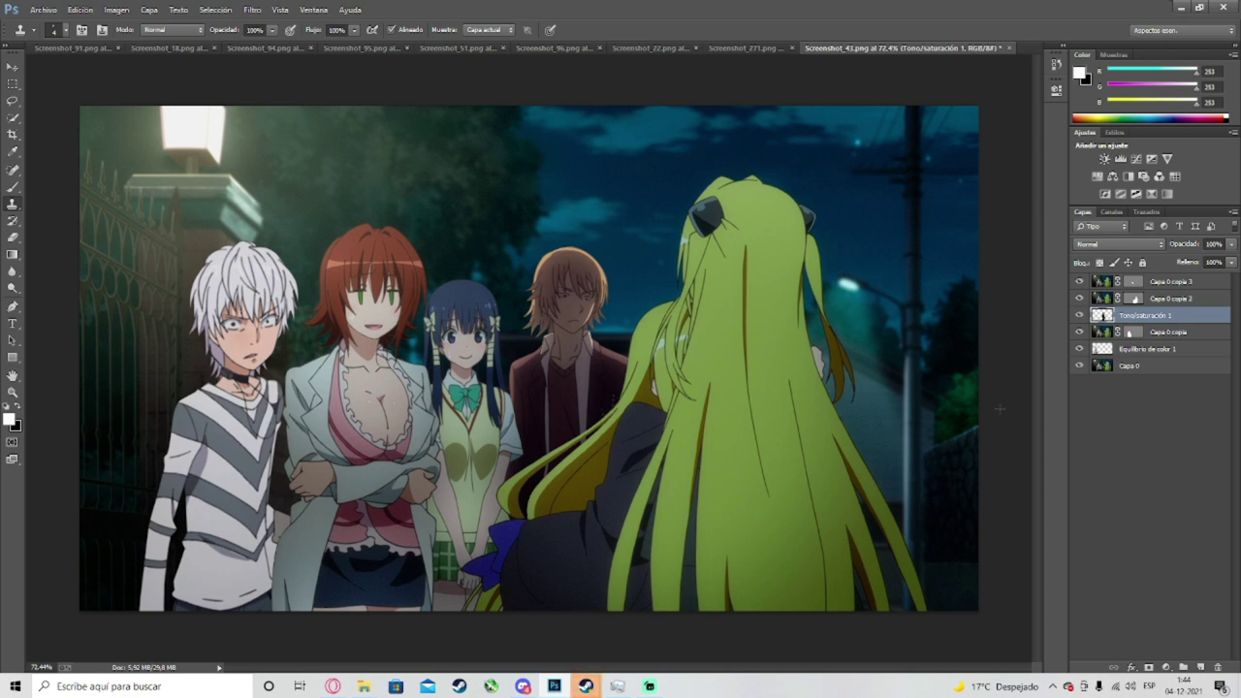
{"action": "scroll", "coordinate": [601, 265], "scroll_direction": "down", "scroll_amount": 2}
{"action": "scroll", "coordinate": [383, 340], "scroll_direction": "up", "scroll_amount": 2}
{"action": "scroll", "coordinate": [370, 339], "scroll_direction": "down", "scroll_amount": 1}
{"action": "key", "text": "alt"}
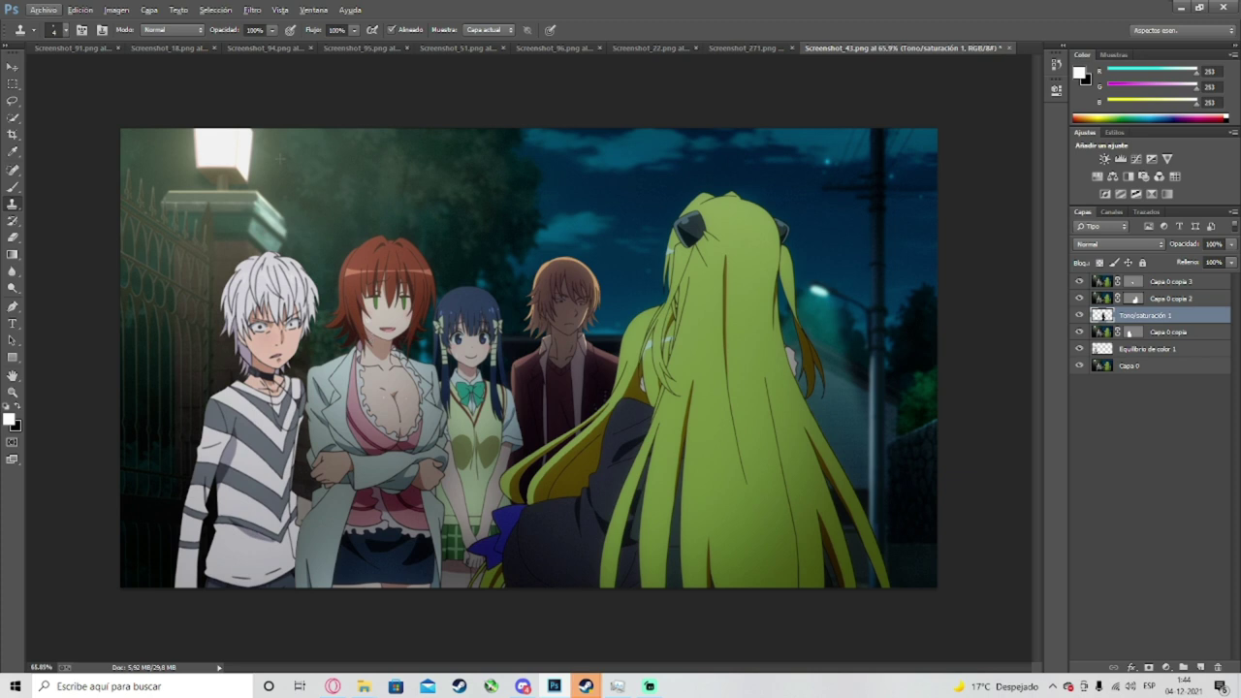
Step: Try to save a PNG copy of the composite as Screenshot_43 in the renders de aburrido XD folder
{"action": "left_click", "coordinate": [45, 11]}
{"action": "left_click", "coordinate": [64, 165]}
{"action": "left_click", "coordinate": [151, 308]}
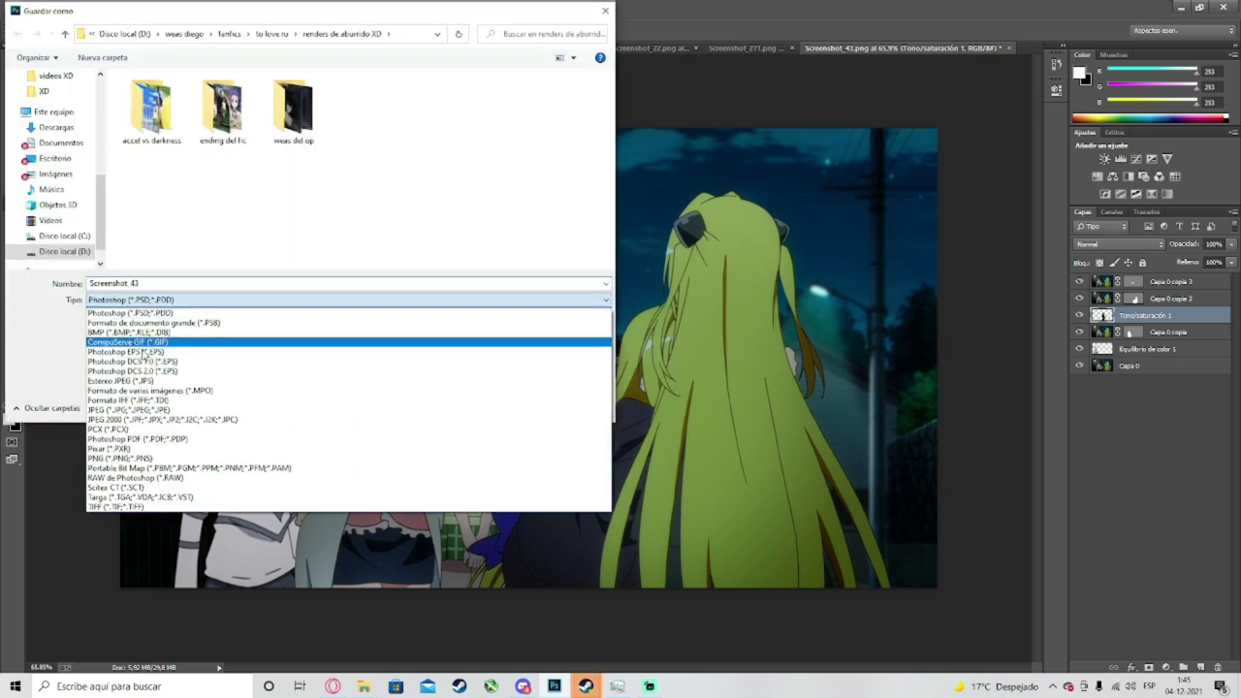
{"action": "left_click", "coordinate": [136, 467]}
{"action": "left_click", "coordinate": [134, 308]}
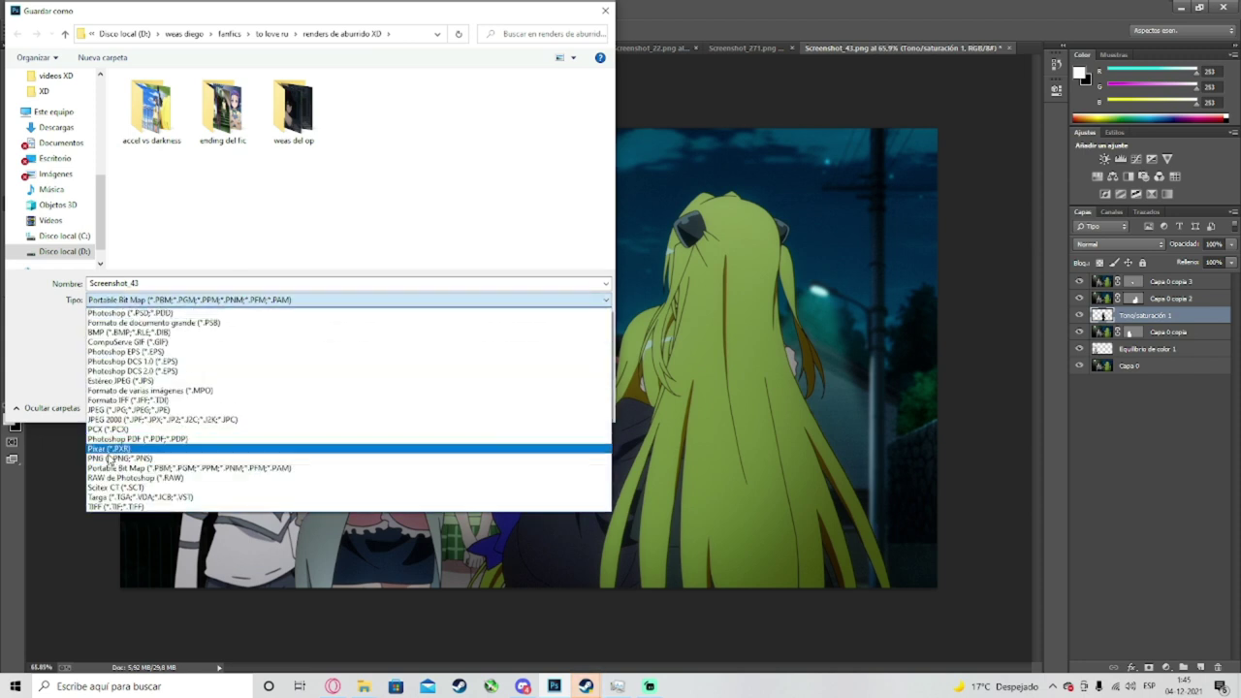
{"action": "left_click", "coordinate": [121, 458]}
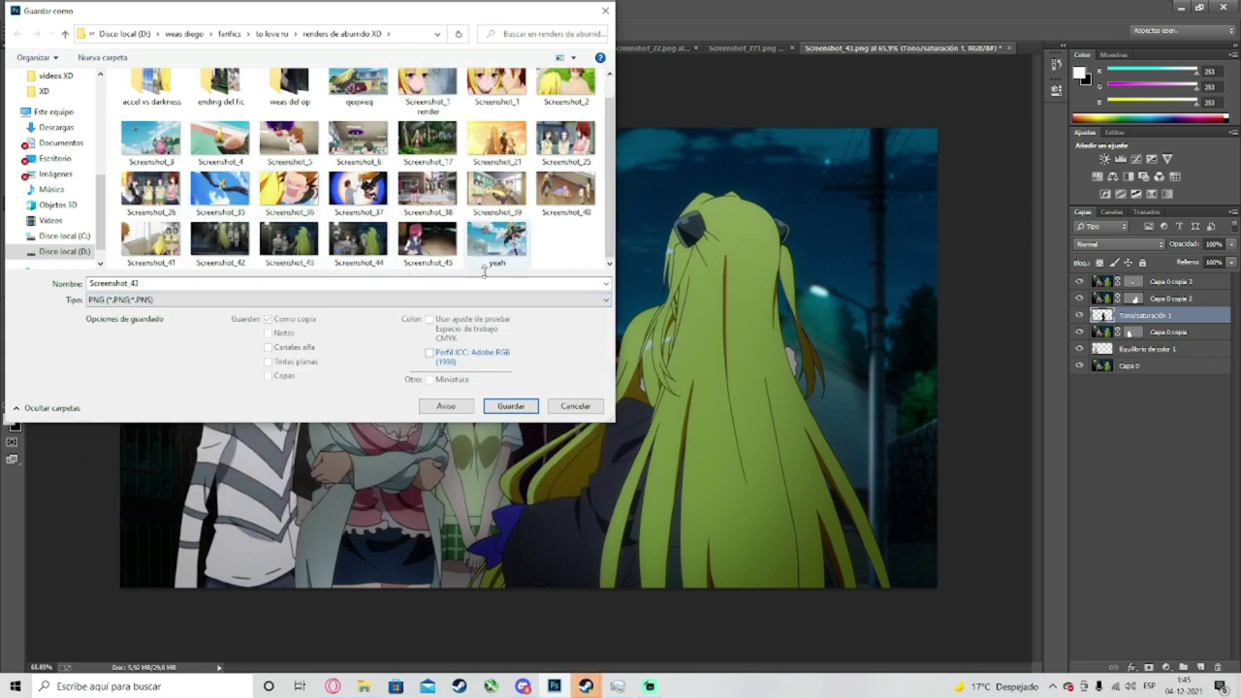
{"action": "left_click", "coordinate": [588, 408]}
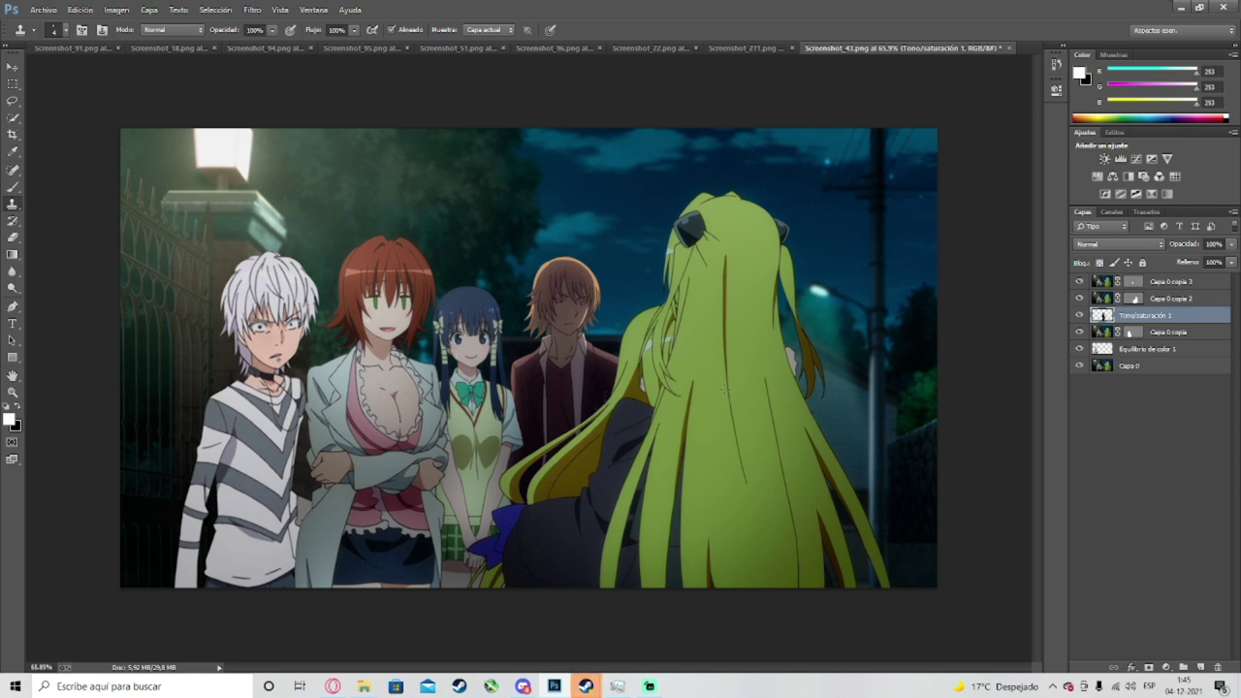
Step: View the Screenshot_271 manga composite and return to the Screenshot_43 night scene
{"action": "left_click", "coordinate": [775, 45]}
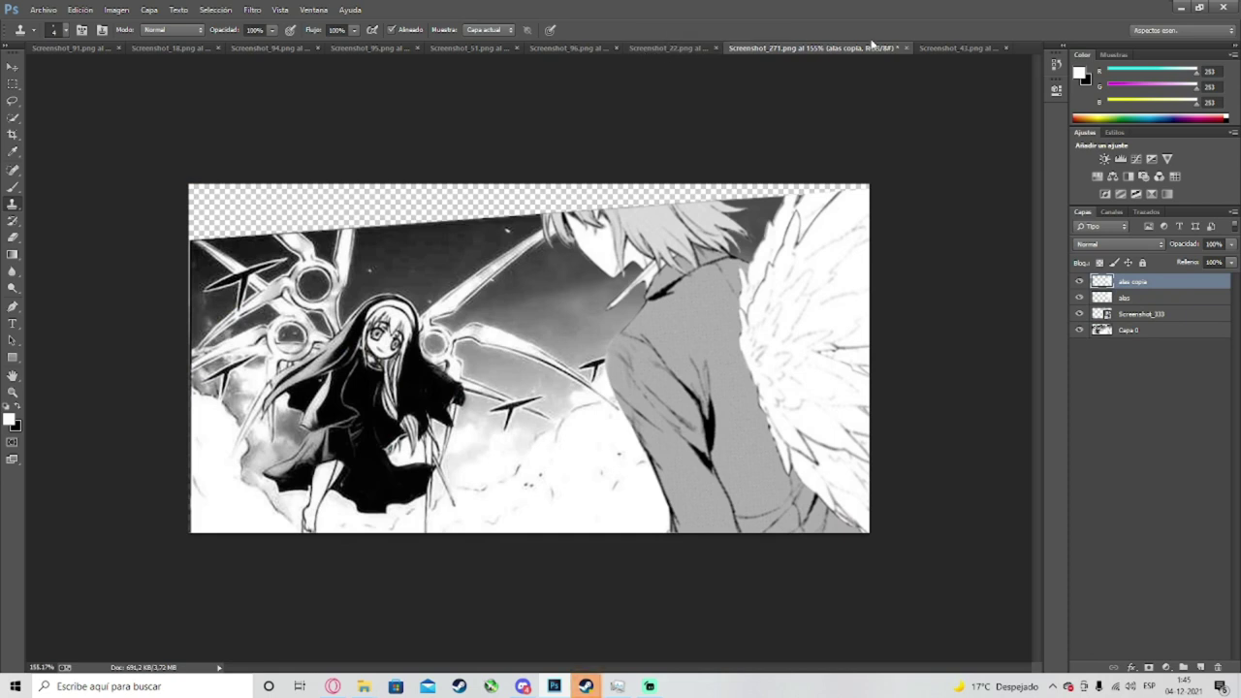
{"action": "left_click", "coordinate": [958, 47]}
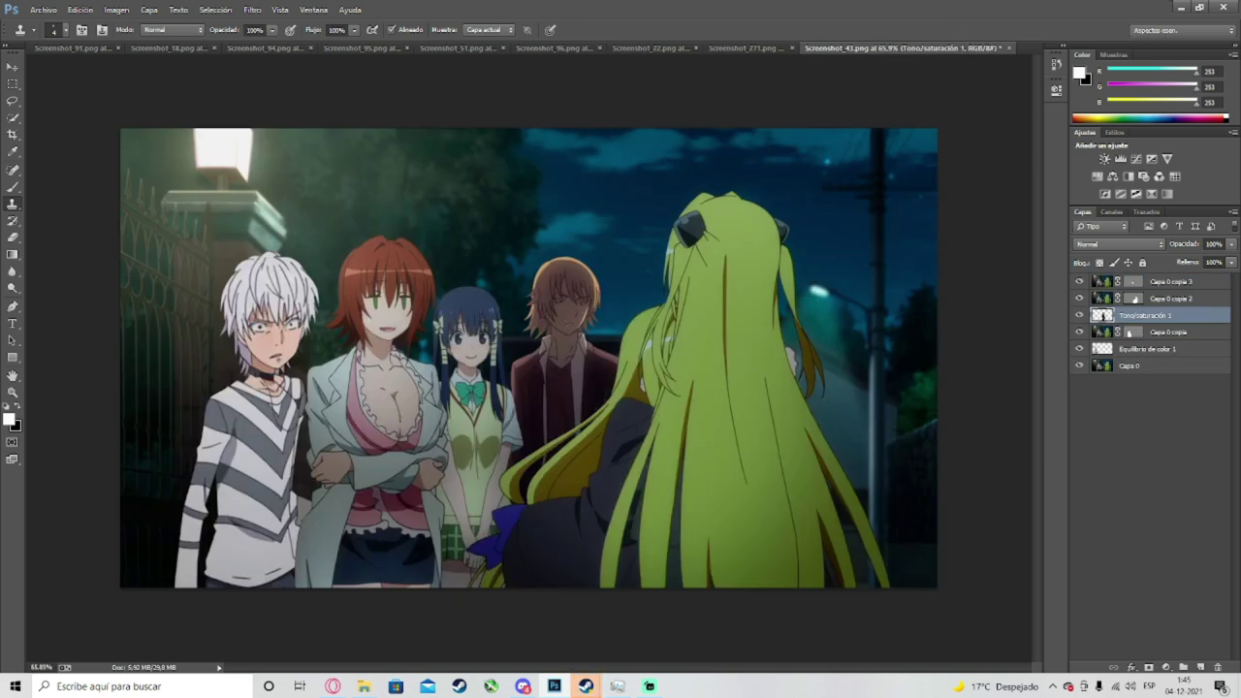
Step: Open Screenshot_1 from the prox renders folder as a separate document, accepting the color profile prompt
{"action": "mouse_move", "coordinate": [363, 686]}
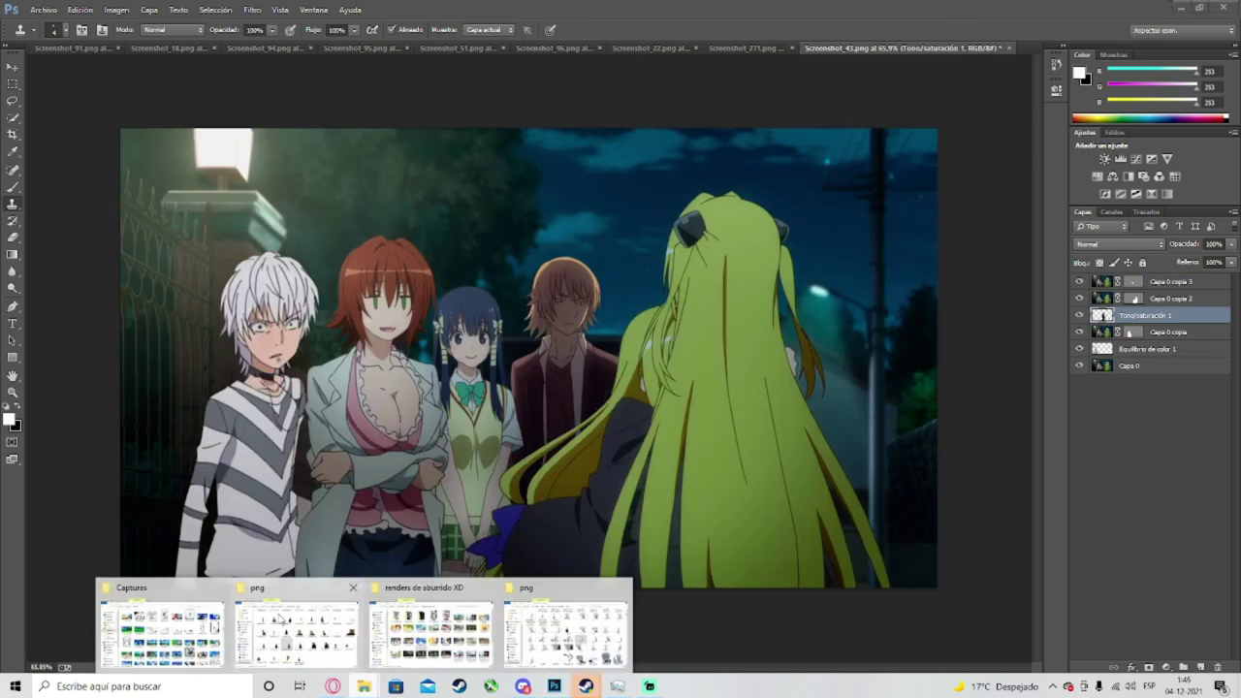
{"action": "left_click", "coordinate": [279, 618]}
{"action": "scroll", "coordinate": [840, 283], "scroll_direction": "up", "scroll_amount": 4}
{"action": "left_click", "coordinate": [641, 163]}
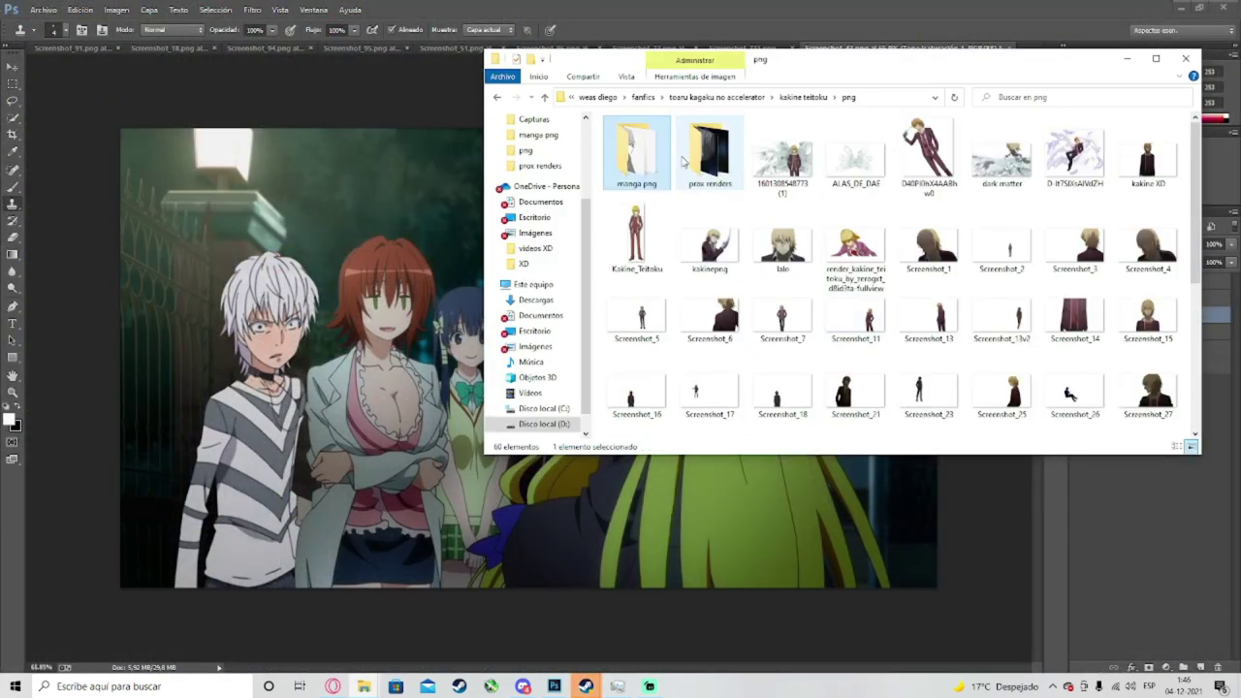
{"action": "double_click", "coordinate": [682, 163]}
{"action": "left_click", "coordinate": [855, 155]}
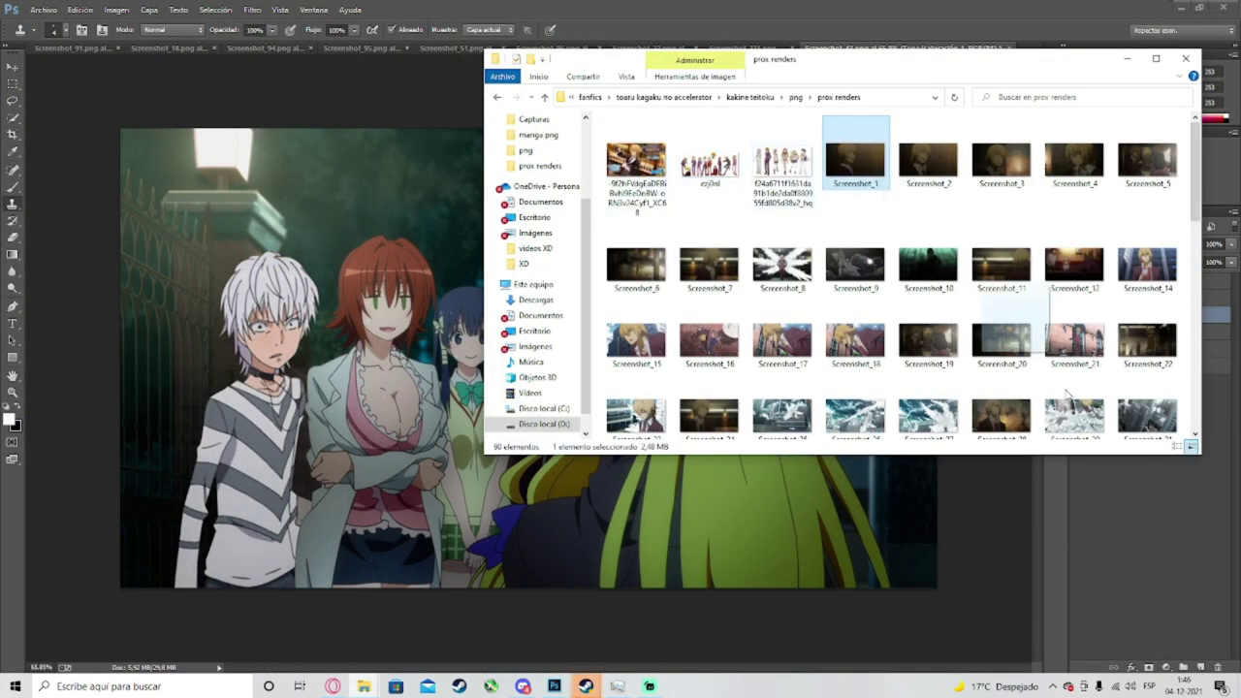
{"action": "left_click_drag", "start_coordinate": [1067, 395], "coordinate": [1191, 505]}
{"action": "left_click", "coordinate": [665, 307]}
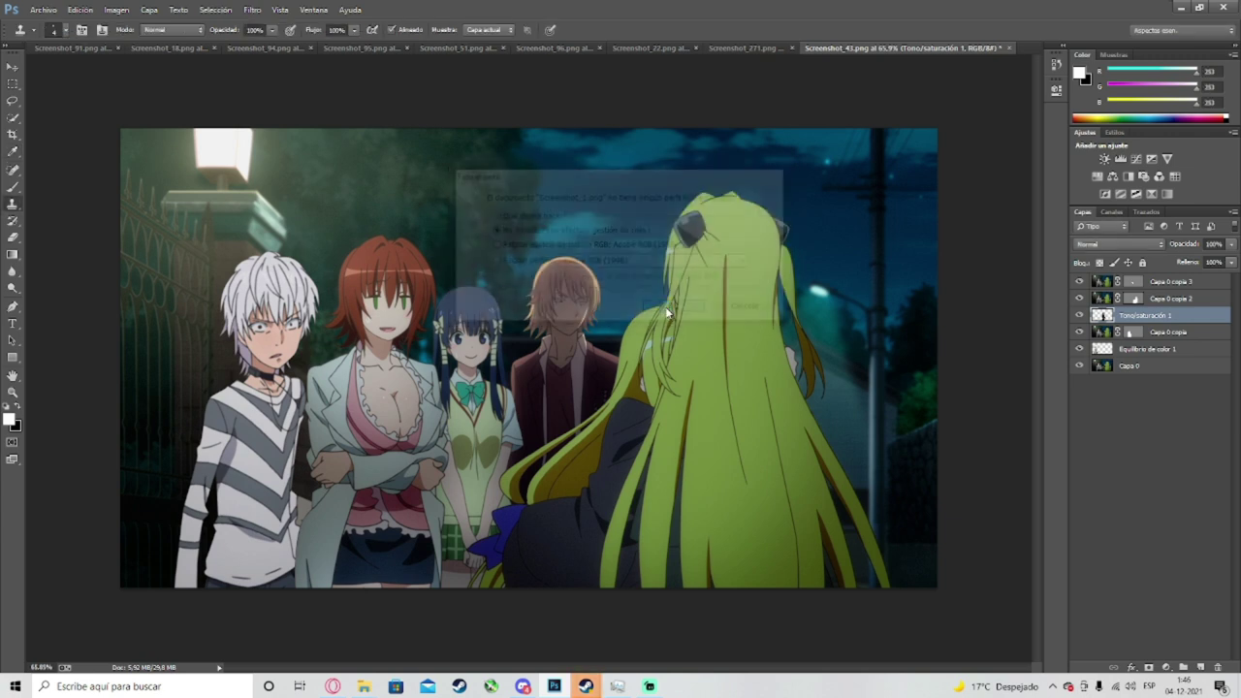
Step: Trace a rough closed Pen path around the blond character's head and shoulders and create a vector mask from it
{"action": "left_click", "coordinate": [12, 306]}
{"action": "left_click", "coordinate": [519, 553]}
{"action": "left_click", "coordinate": [485, 484]}
{"action": "left_click_drag", "start_coordinate": [480, 454], "coordinate": [491, 416]}
{"action": "left_click_drag", "start_coordinate": [498, 408], "coordinate": [507, 403]}
{"action": "left_click_drag", "start_coordinate": [533, 385], "coordinate": [541, 366]}
{"action": "left_click_drag", "start_coordinate": [555, 298], "coordinate": [553, 257]}
{"action": "left_click_drag", "start_coordinate": [231, 200], "coordinate": [224, 224]}
{"action": "left_click_drag", "start_coordinate": [220, 321], "coordinate": [222, 361]}
{"action": "left_click_drag", "start_coordinate": [244, 423], "coordinate": [248, 443]}
{"action": "left_click_drag", "start_coordinate": [275, 498], "coordinate": [286, 532]}
{"action": "left_click_drag", "start_coordinate": [315, 560], "coordinate": [333, 566]}
{"action": "left_click_drag", "start_coordinate": [437, 579], "coordinate": [458, 579]}
{"action": "left_click", "coordinate": [519, 554]}
{"action": "right_click", "coordinate": [361, 379]}
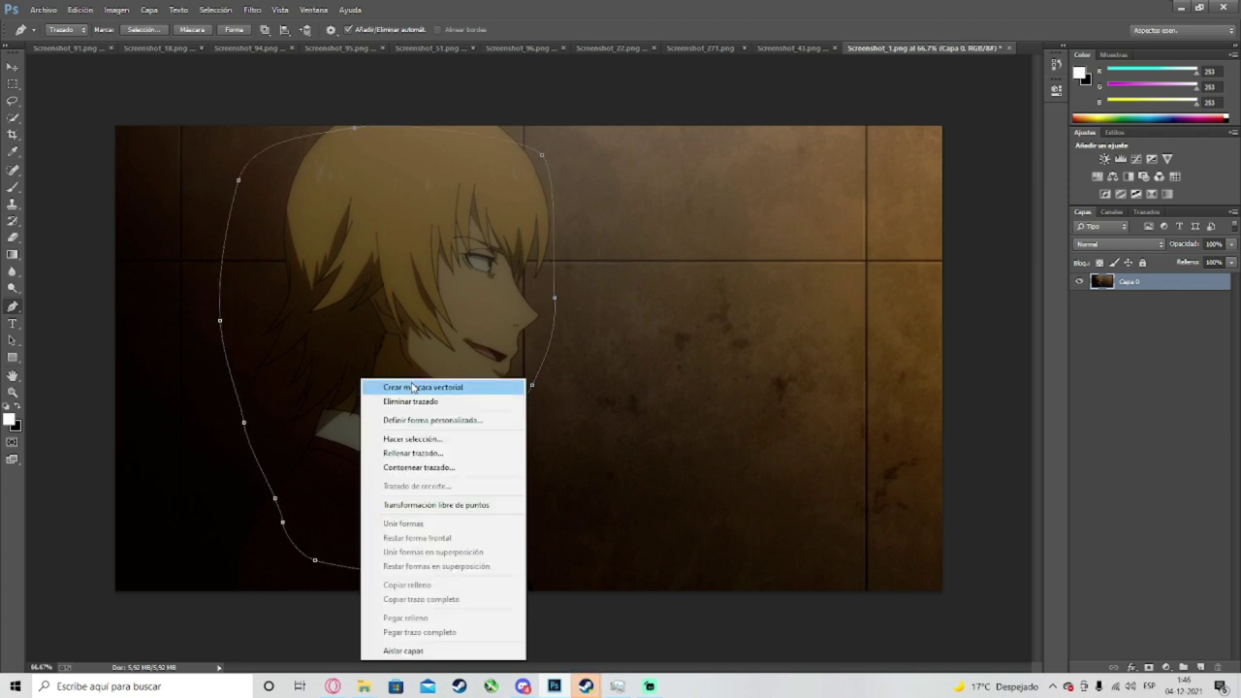
{"action": "left_click", "coordinate": [413, 387]}
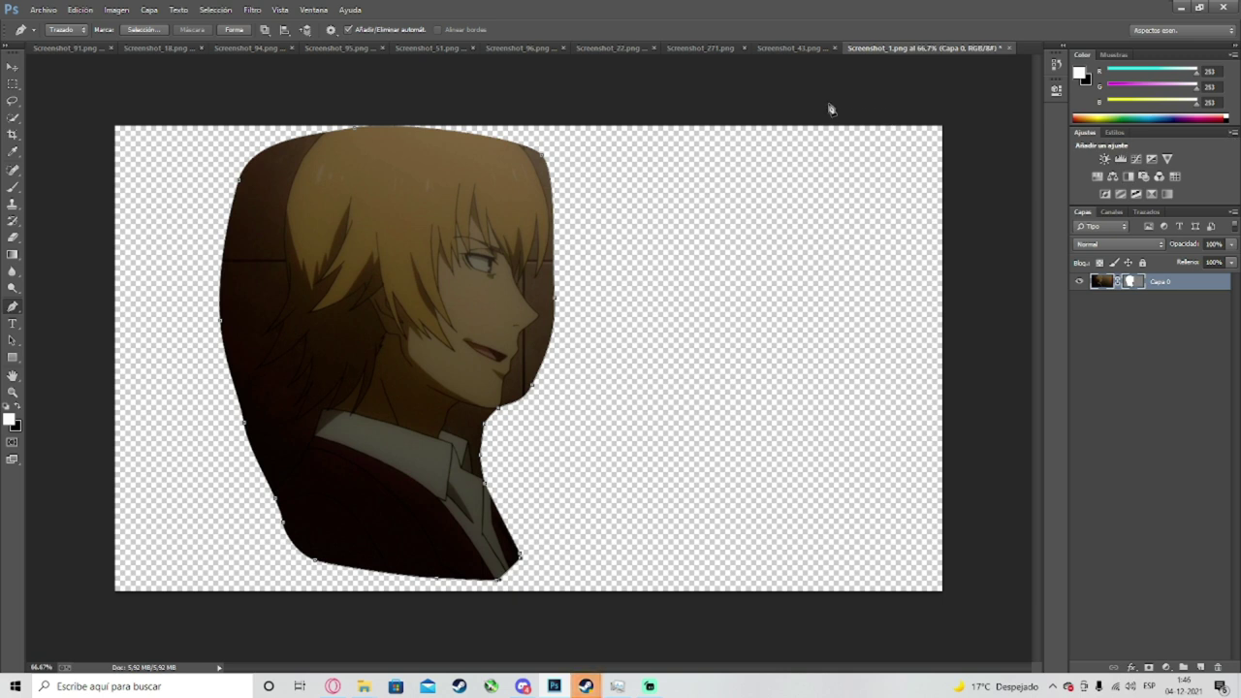
Step: Close the masked Screenshot_1 document without saving it
{"action": "left_click", "coordinate": [1009, 47]}
{"action": "left_click", "coordinate": [622, 260]}
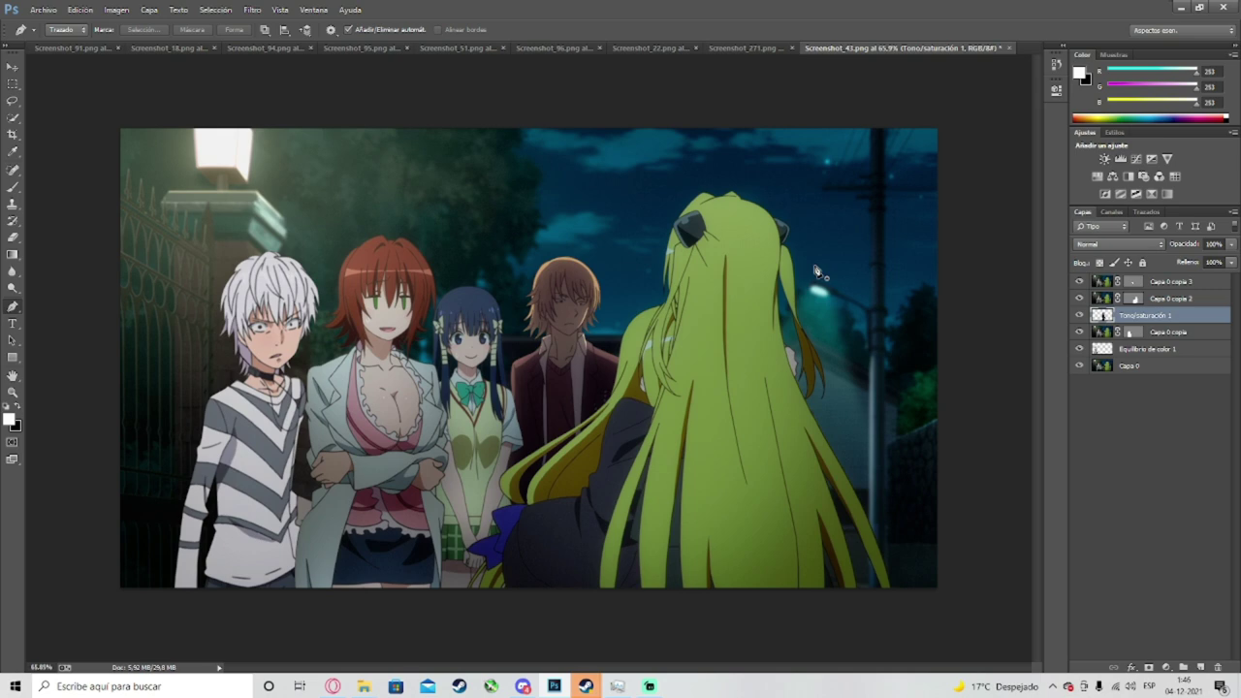
Step: Browse the png folder inside toaru kagaku no accelerator to examine the available white-haired character renders
{"action": "mouse_move", "coordinate": [364, 687]}
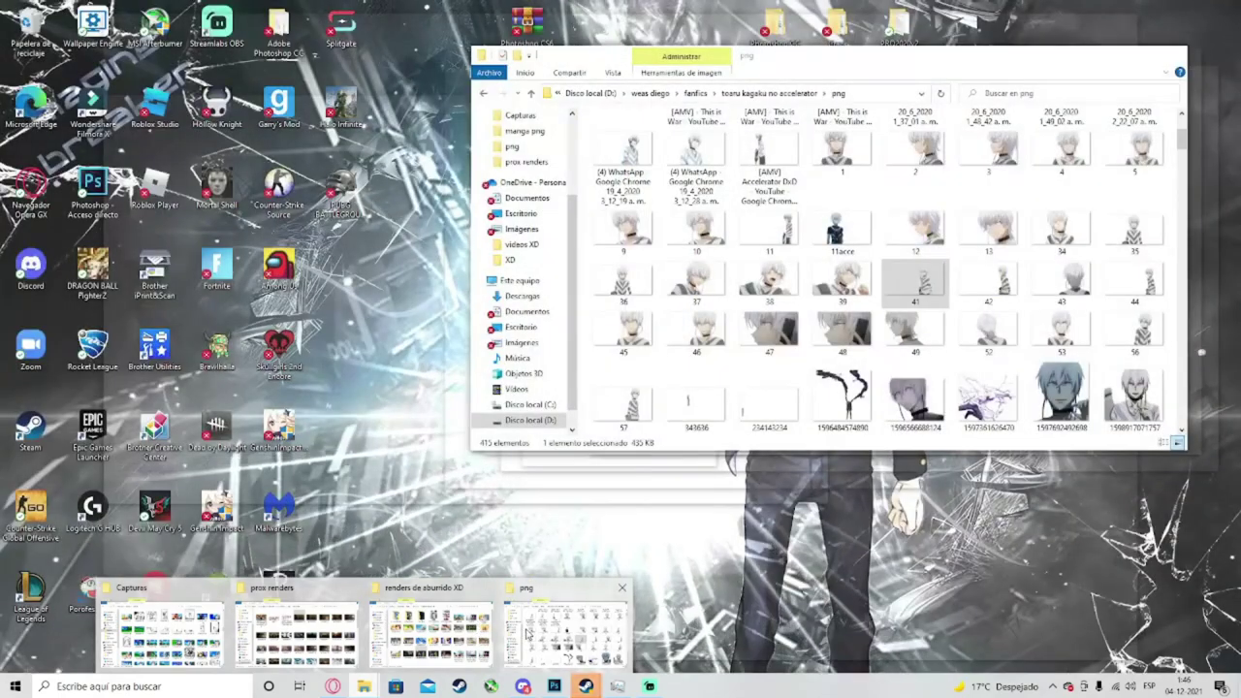
{"action": "left_click", "coordinate": [526, 632]}
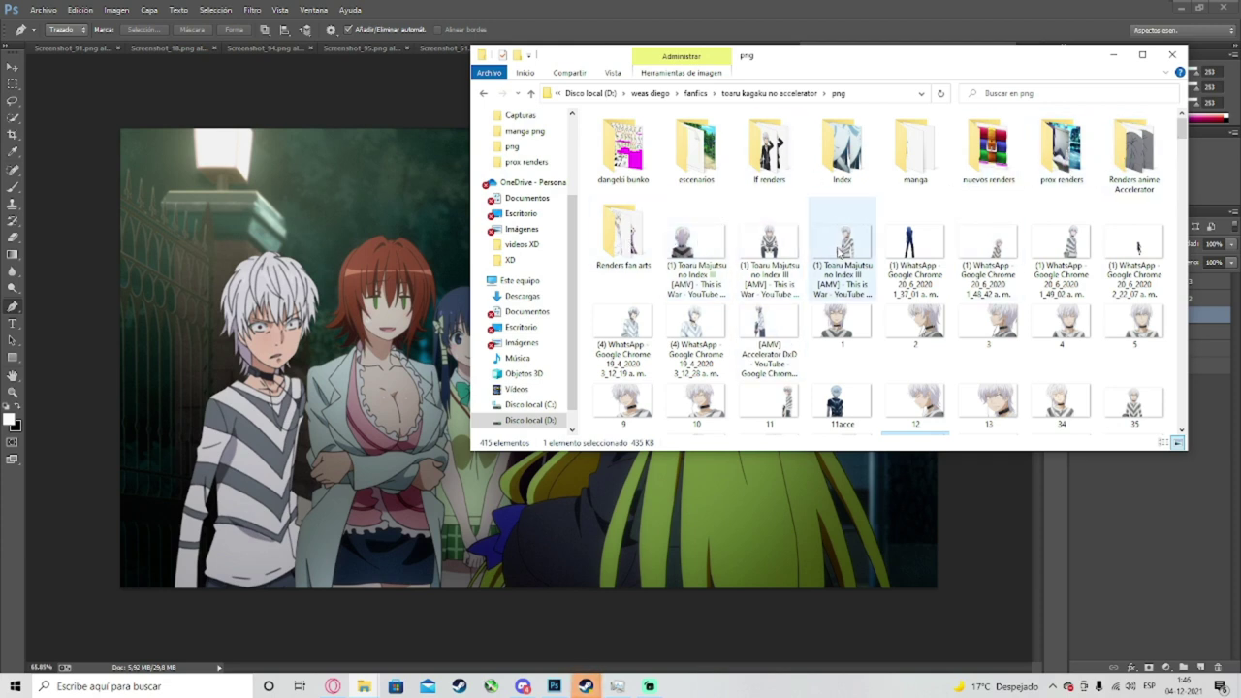
{"action": "scroll", "coordinate": [837, 272], "scroll_direction": "down", "scroll_amount": 10}
{"action": "scroll", "coordinate": [837, 292], "scroll_direction": "down", "scroll_amount": 15}
{"action": "scroll", "coordinate": [837, 292], "scroll_direction": "down", "scroll_amount": 10}
{"action": "scroll", "coordinate": [836, 292], "scroll_direction": "up", "scroll_amount": 5}
{"action": "scroll", "coordinate": [837, 292], "scroll_direction": "down", "scroll_amount": 5}
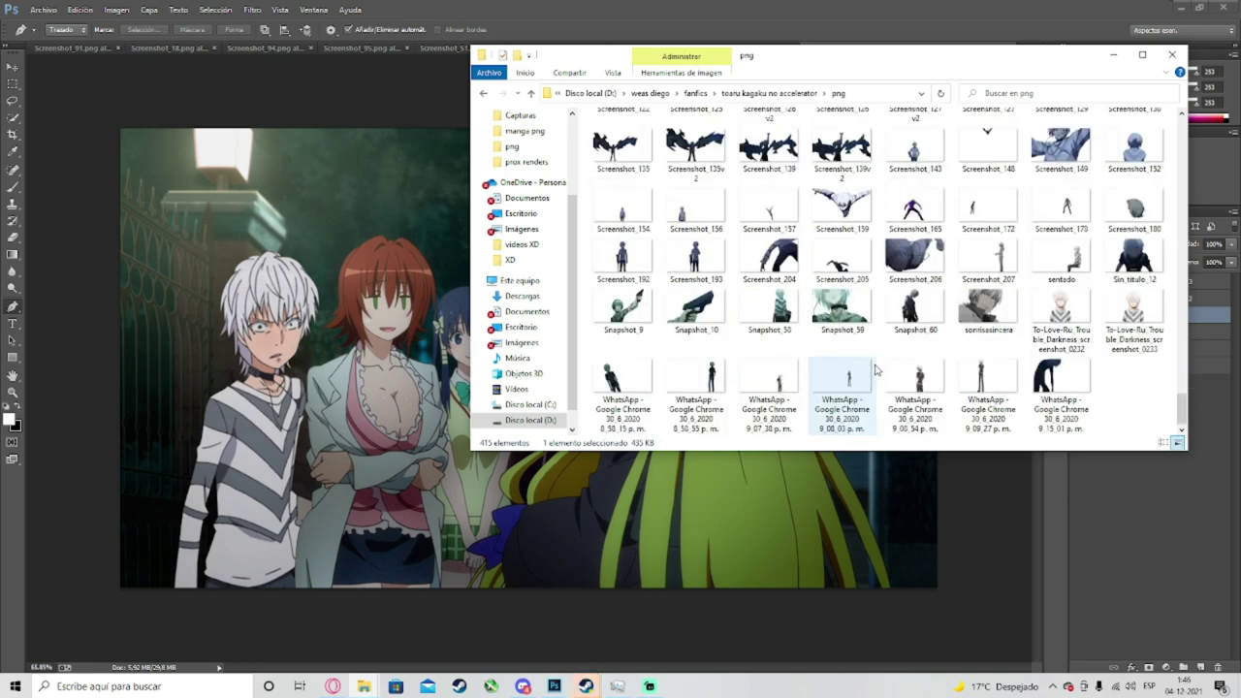
{"action": "scroll", "coordinate": [876, 364], "scroll_direction": "up", "scroll_amount": 15}
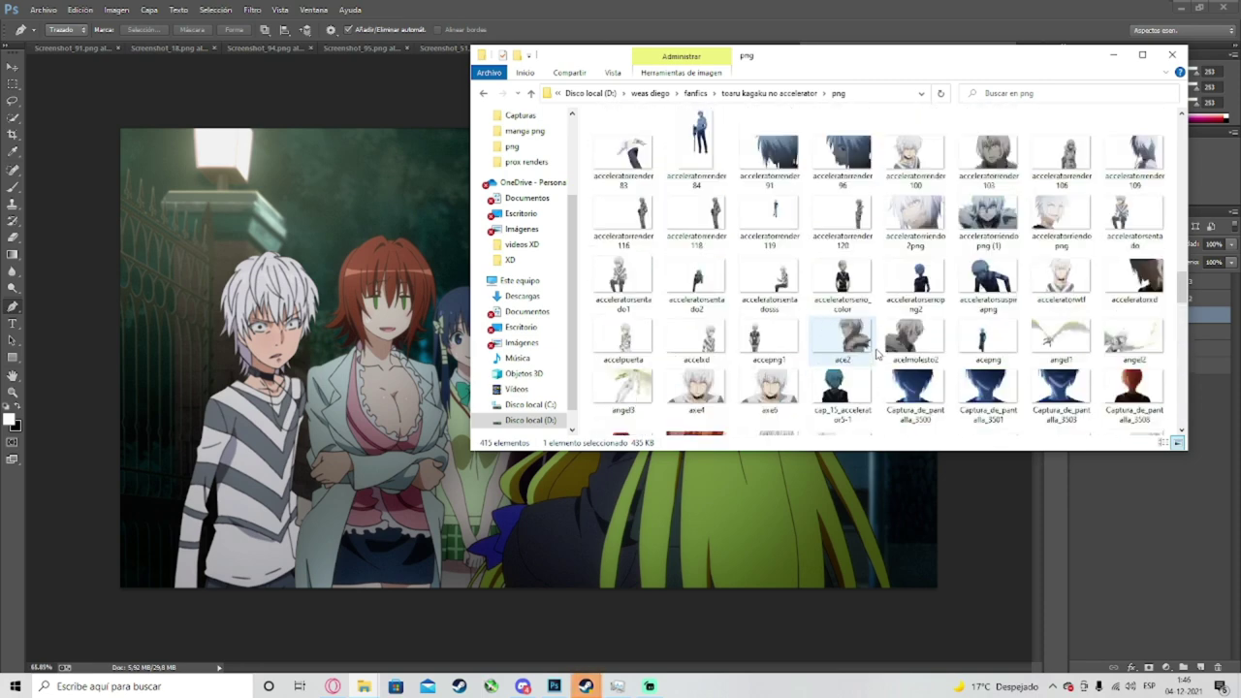
{"action": "scroll", "coordinate": [876, 353], "scroll_direction": "up", "scroll_amount": 15}
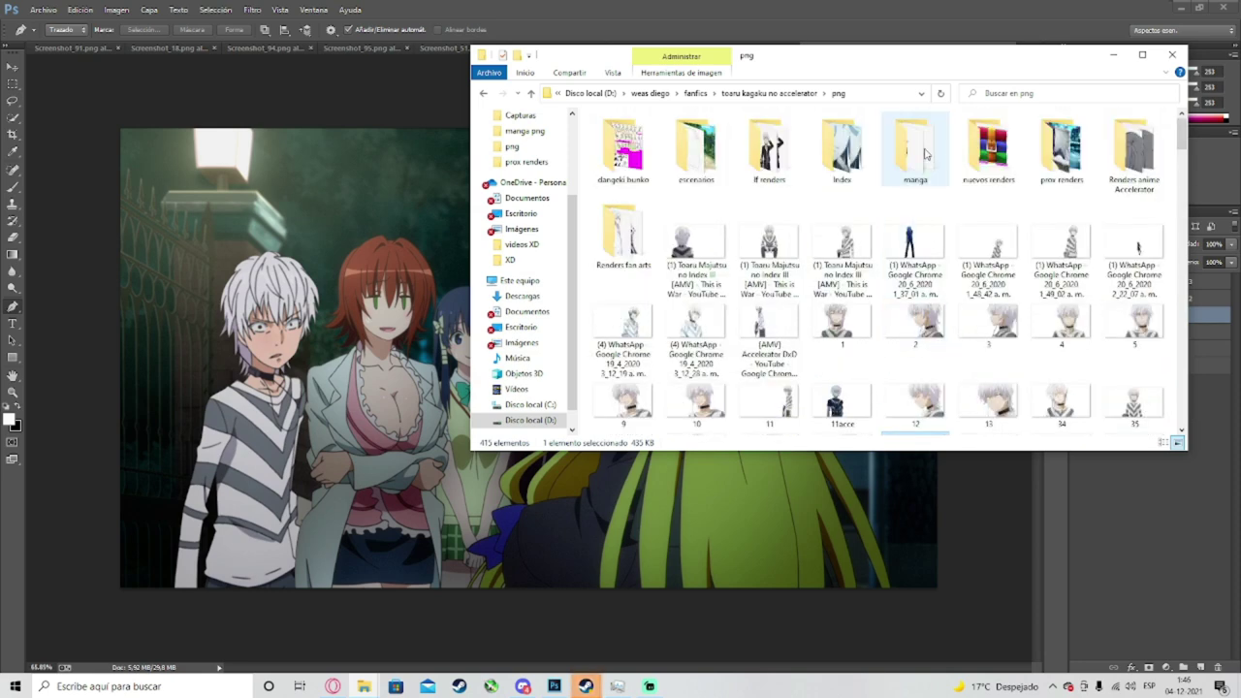
{"action": "scroll", "coordinate": [915, 291], "scroll_direction": "down", "scroll_amount": 12}
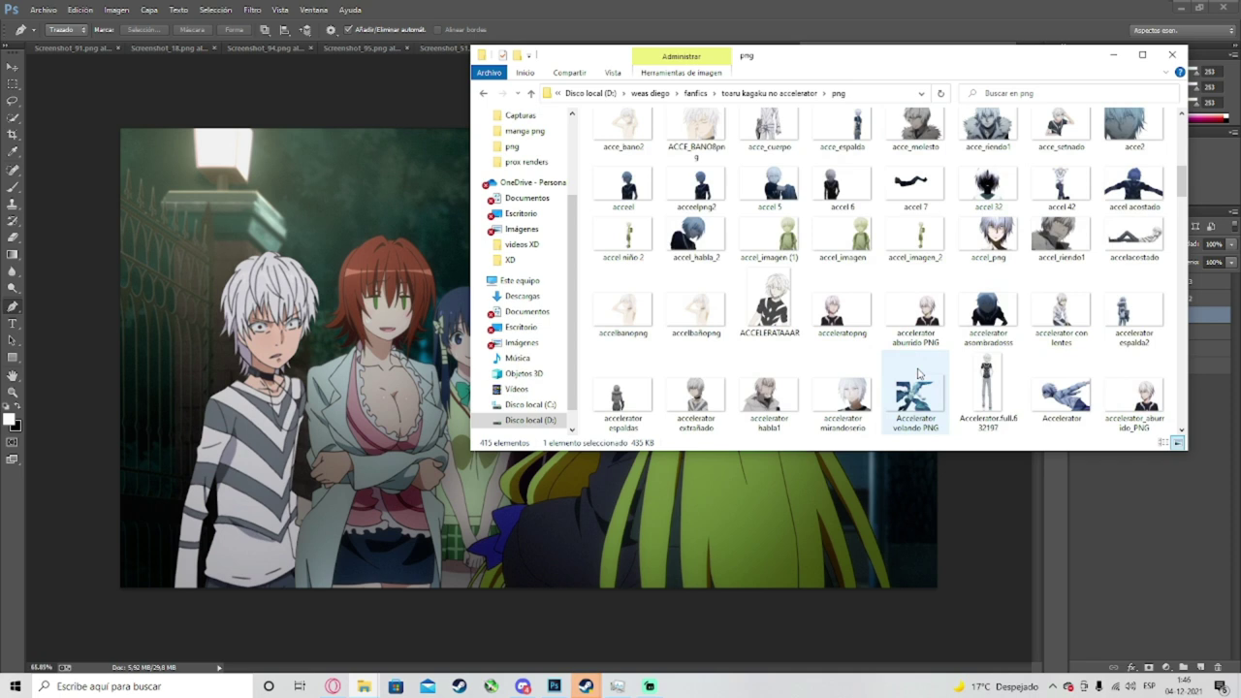
{"action": "scroll", "coordinate": [918, 373], "scroll_direction": "down", "scroll_amount": 3}
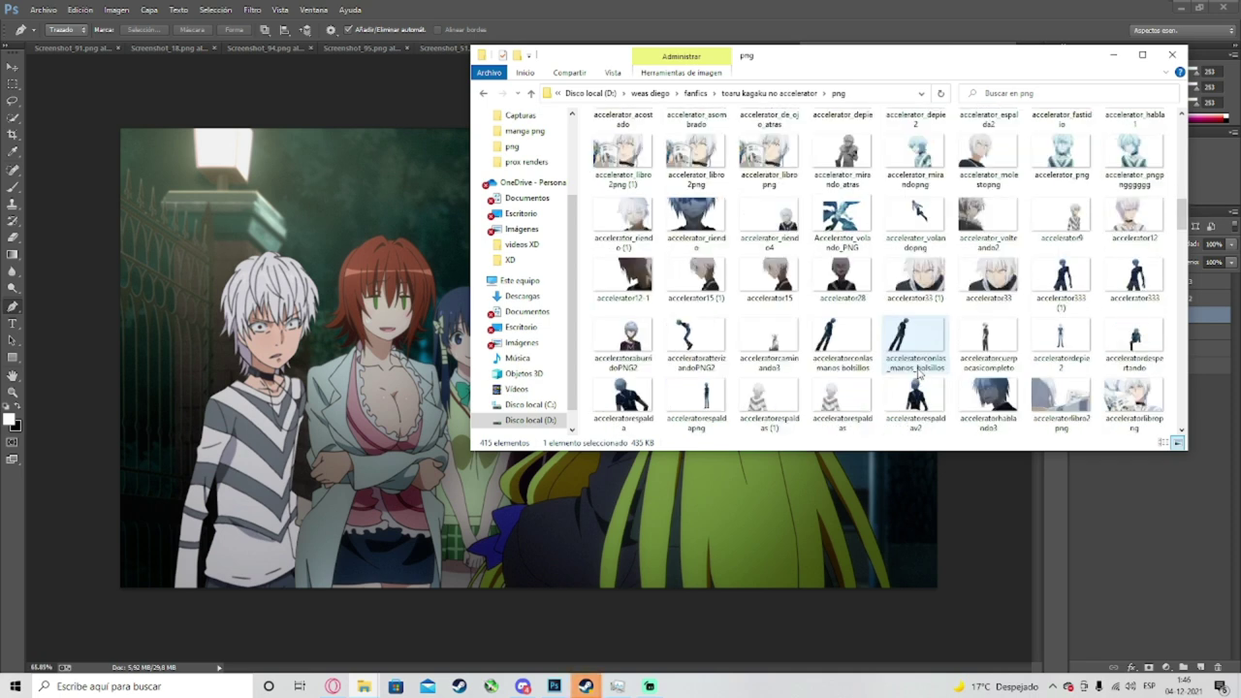
{"action": "scroll", "coordinate": [918, 374], "scroll_direction": "down", "scroll_amount": 3}
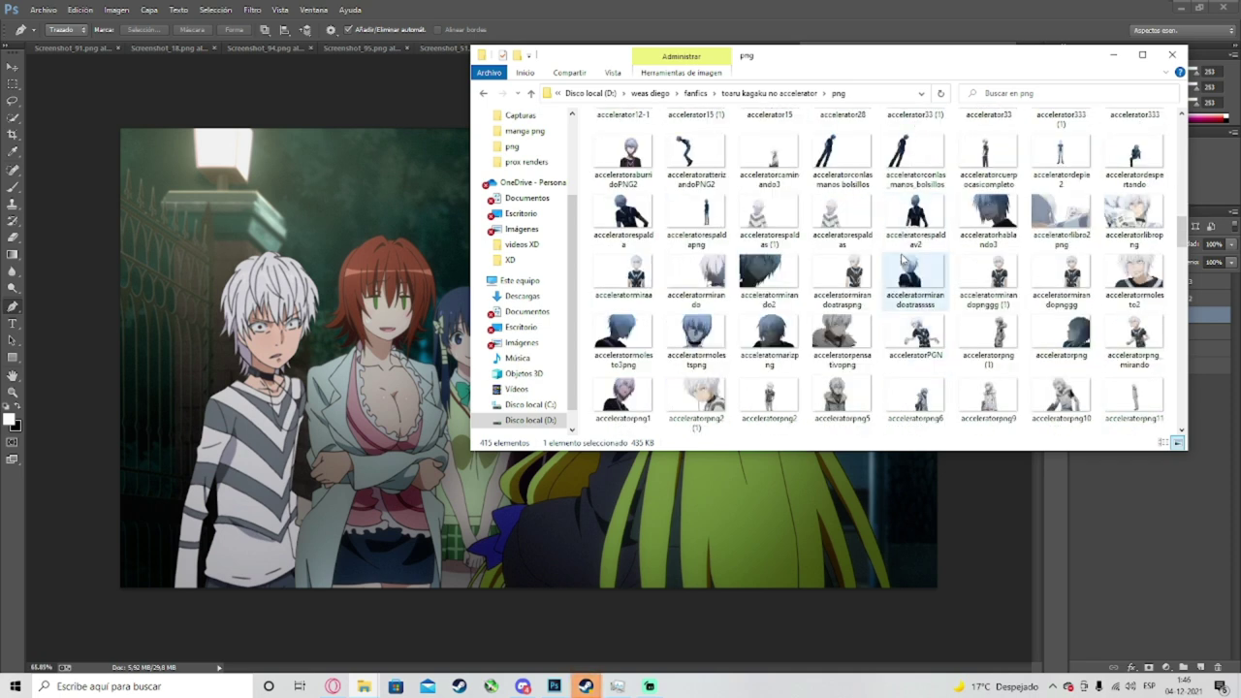
{"action": "scroll", "coordinate": [902, 257], "scroll_direction": "down", "scroll_amount": 3}
{"action": "scroll", "coordinate": [902, 256], "scroll_direction": "down", "scroll_amount": 15}
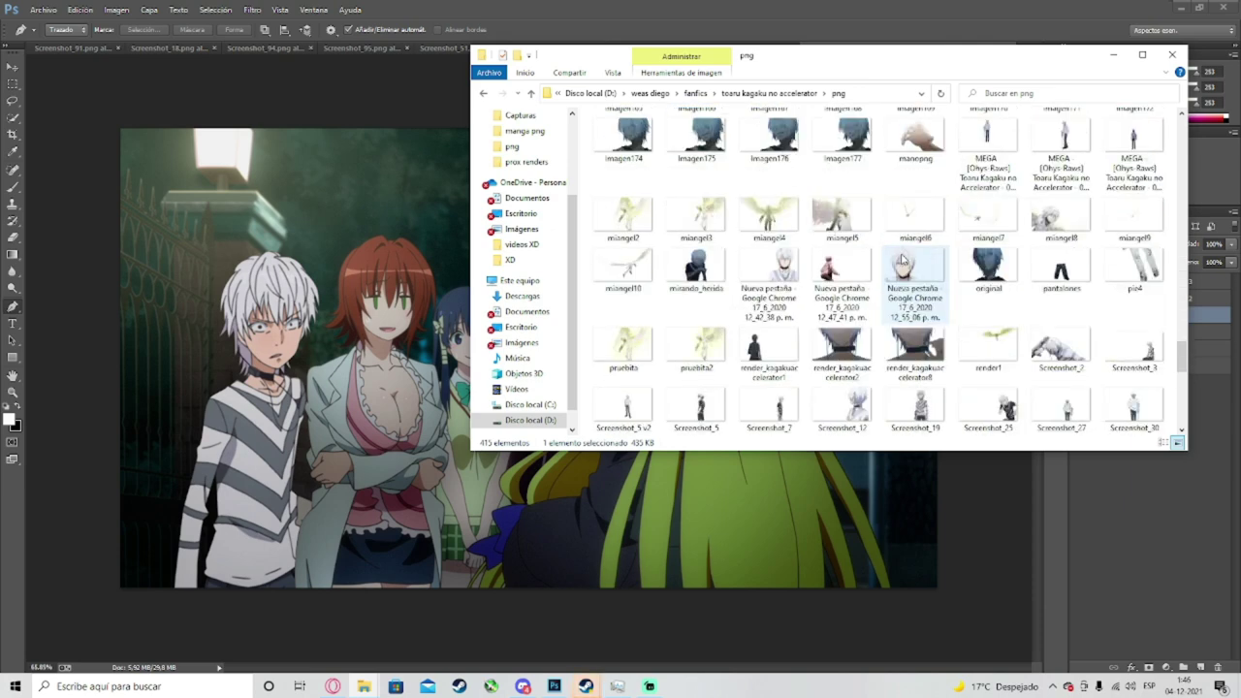
{"action": "scroll", "coordinate": [902, 257], "scroll_direction": "up", "scroll_amount": 20}
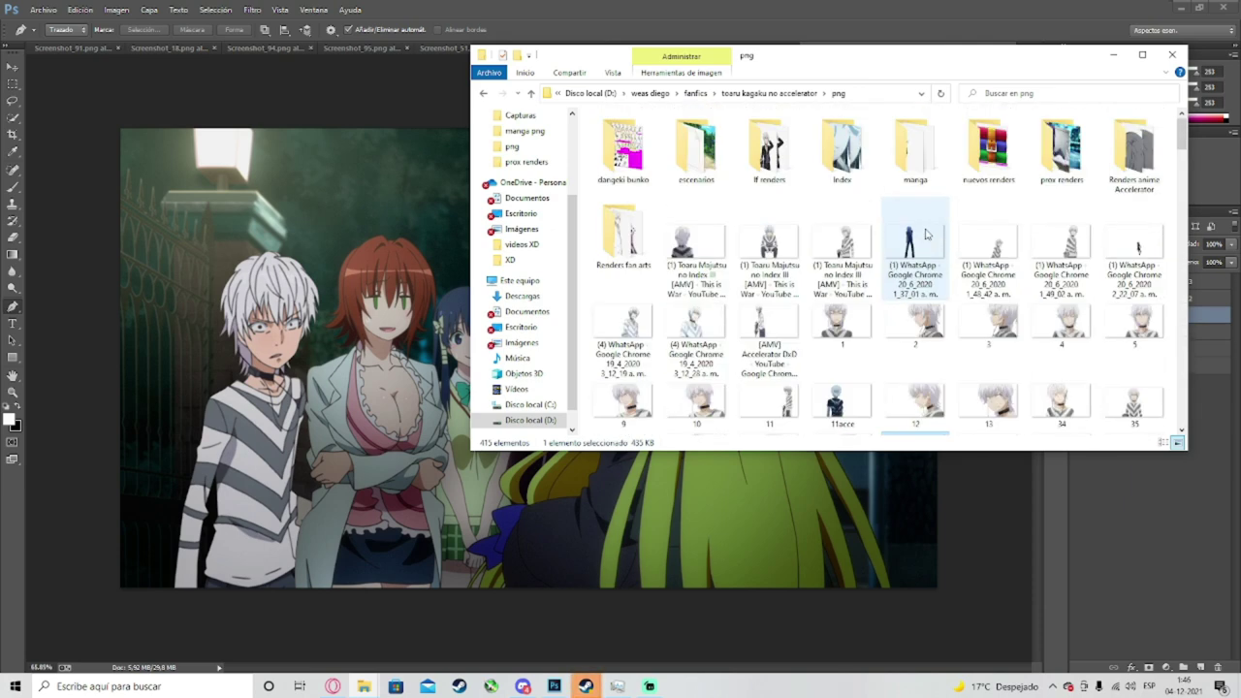
{"action": "scroll", "coordinate": [926, 237], "scroll_direction": "down", "scroll_amount": 5}
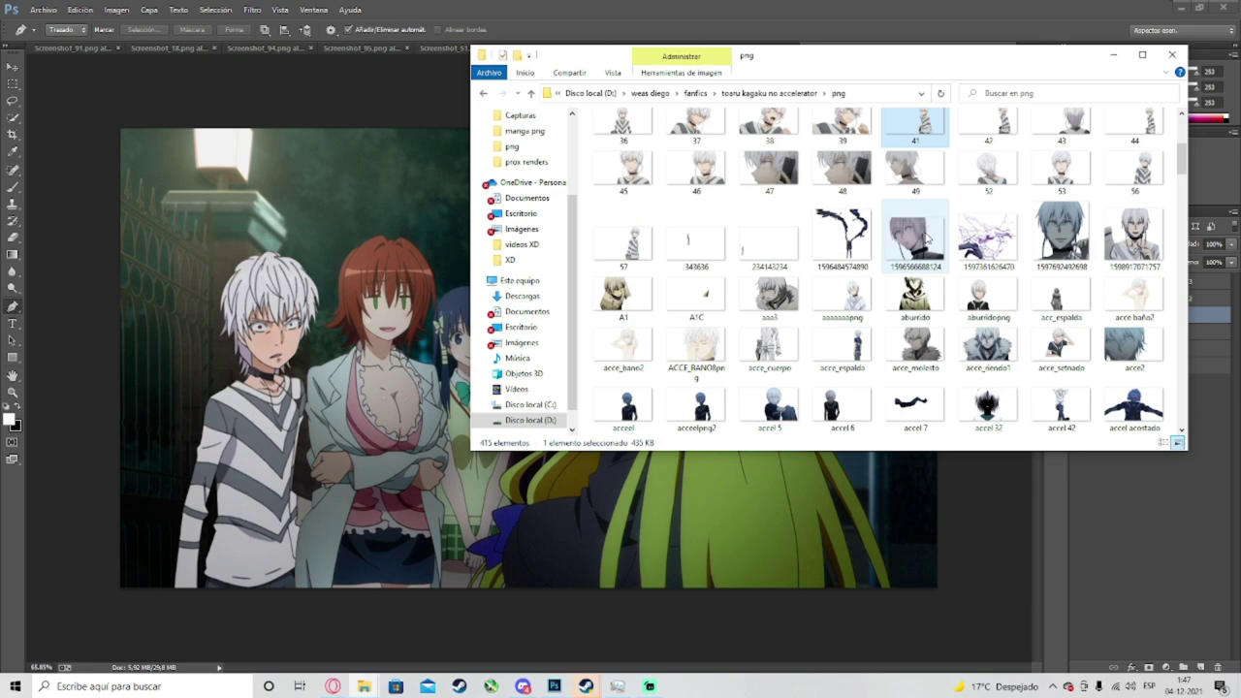
{"action": "scroll", "coordinate": [921, 242], "scroll_direction": "down", "scroll_amount": 10}
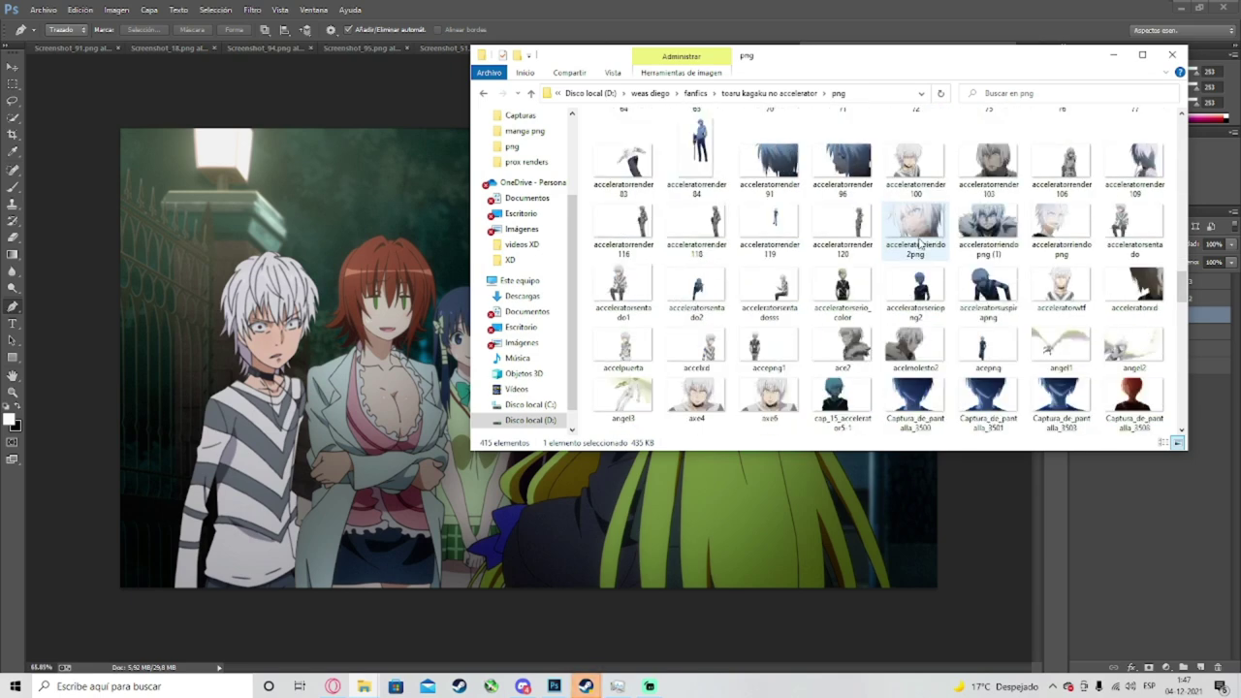
{"action": "scroll", "coordinate": [921, 242], "scroll_direction": "down", "scroll_amount": 3}
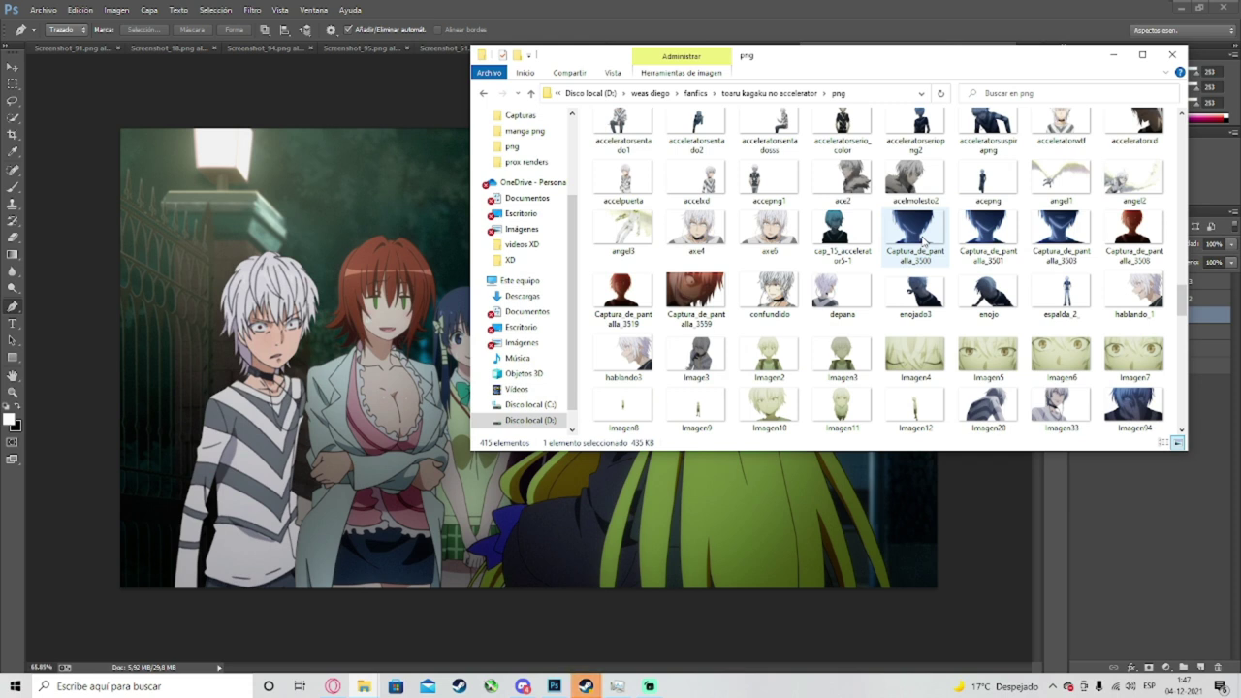
Step: Look through the remaining renders in the png folder and the contents of its Index subfolder
{"action": "scroll", "coordinate": [923, 241], "scroll_direction": "down", "scroll_amount": 3}
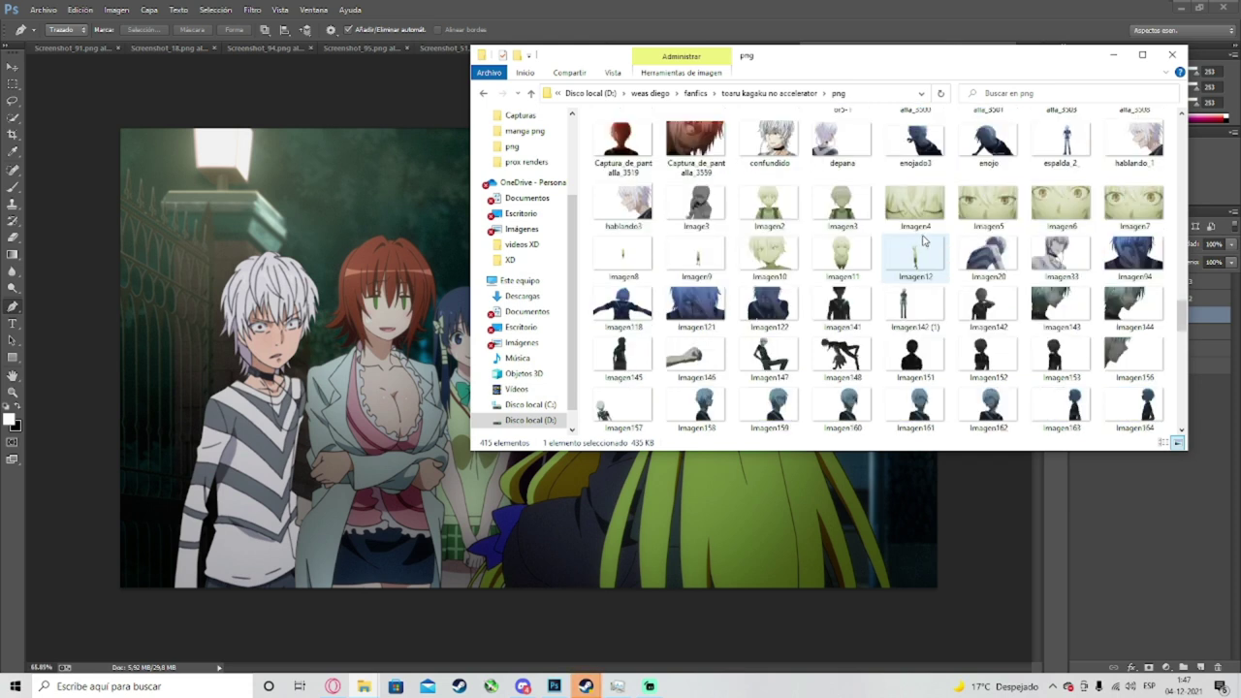
{"action": "scroll", "coordinate": [923, 240], "scroll_direction": "down", "scroll_amount": 10}
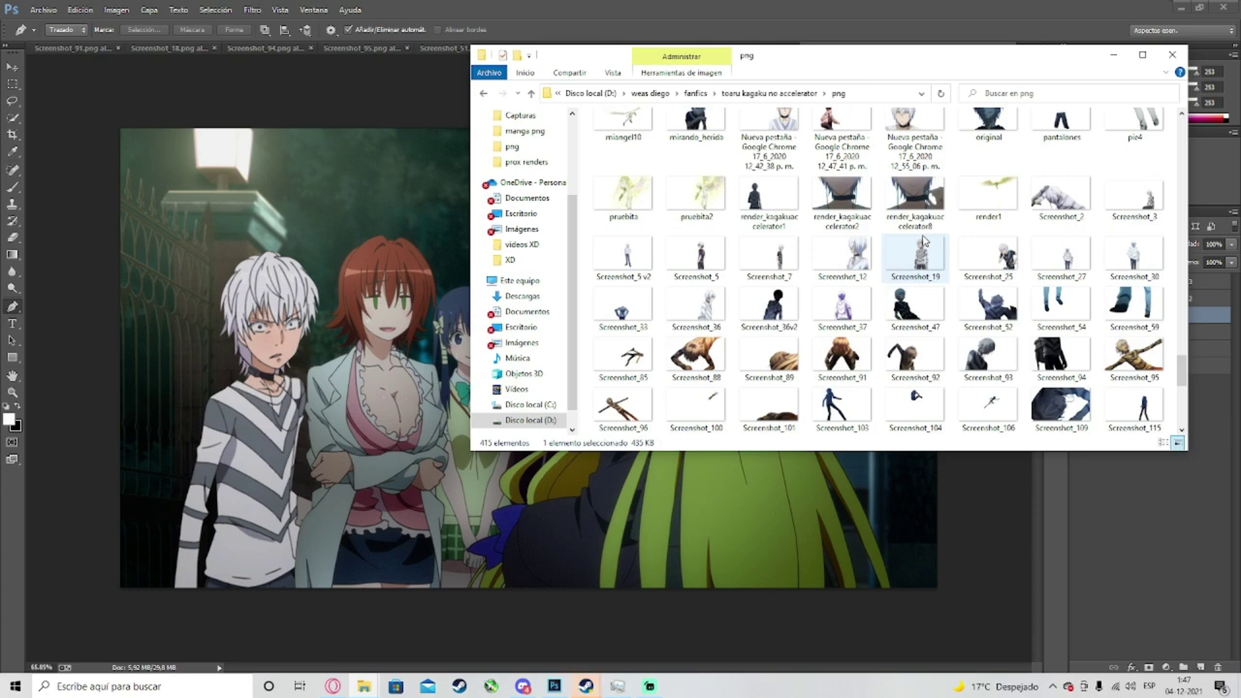
{"action": "scroll", "coordinate": [923, 241], "scroll_direction": "down", "scroll_amount": 5}
{"action": "scroll", "coordinate": [923, 241], "scroll_direction": "up", "scroll_amount": 20}
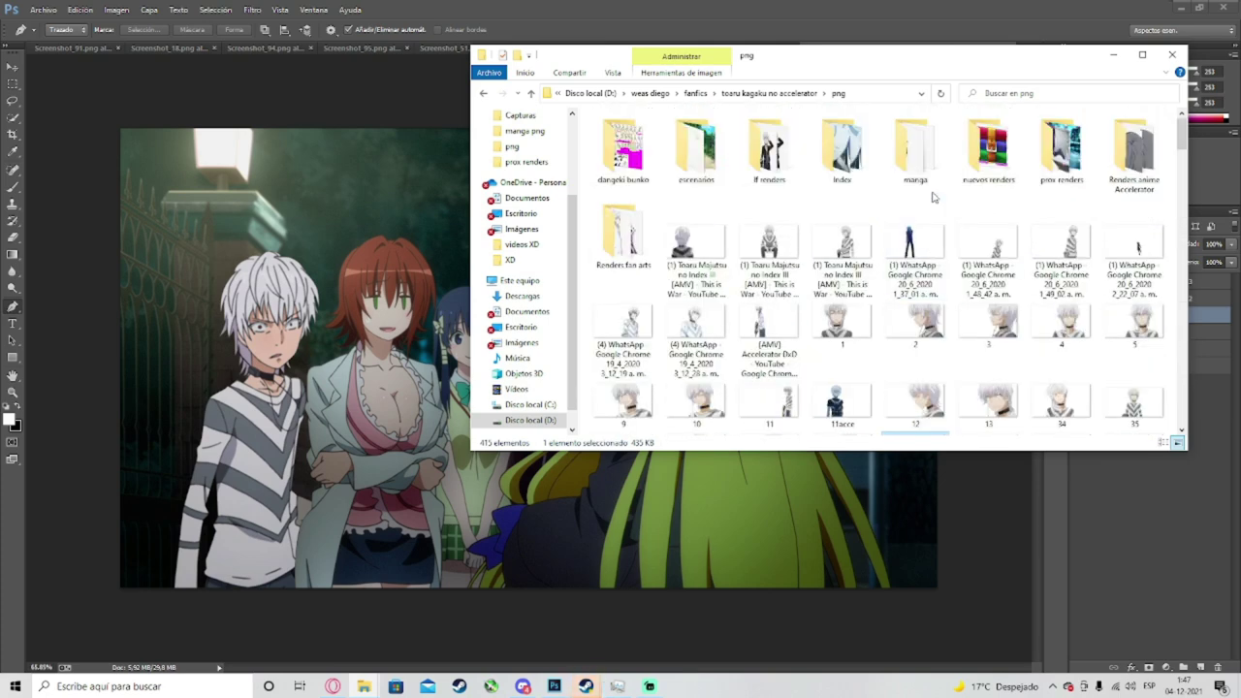
{"action": "double_click", "coordinate": [841, 148]}
{"action": "scroll", "coordinate": [950, 296], "scroll_direction": "down", "scroll_amount": 3}
{"action": "scroll", "coordinate": [950, 295], "scroll_direction": "up", "scroll_amount": 3}
{"action": "left_click", "coordinate": [839, 94]}
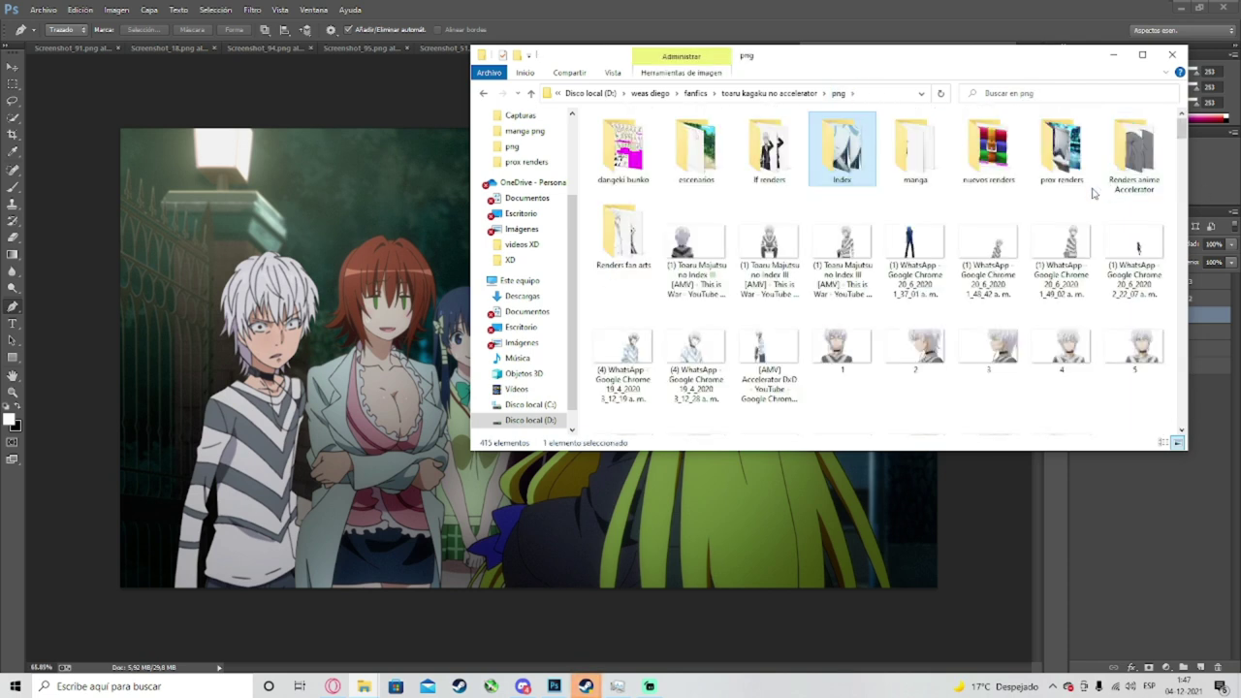
Step: Examine the manga renders subfolder and the kakine teitoku folder inside toaru kagaku no accelerator
{"action": "double_click", "coordinate": [915, 147]}
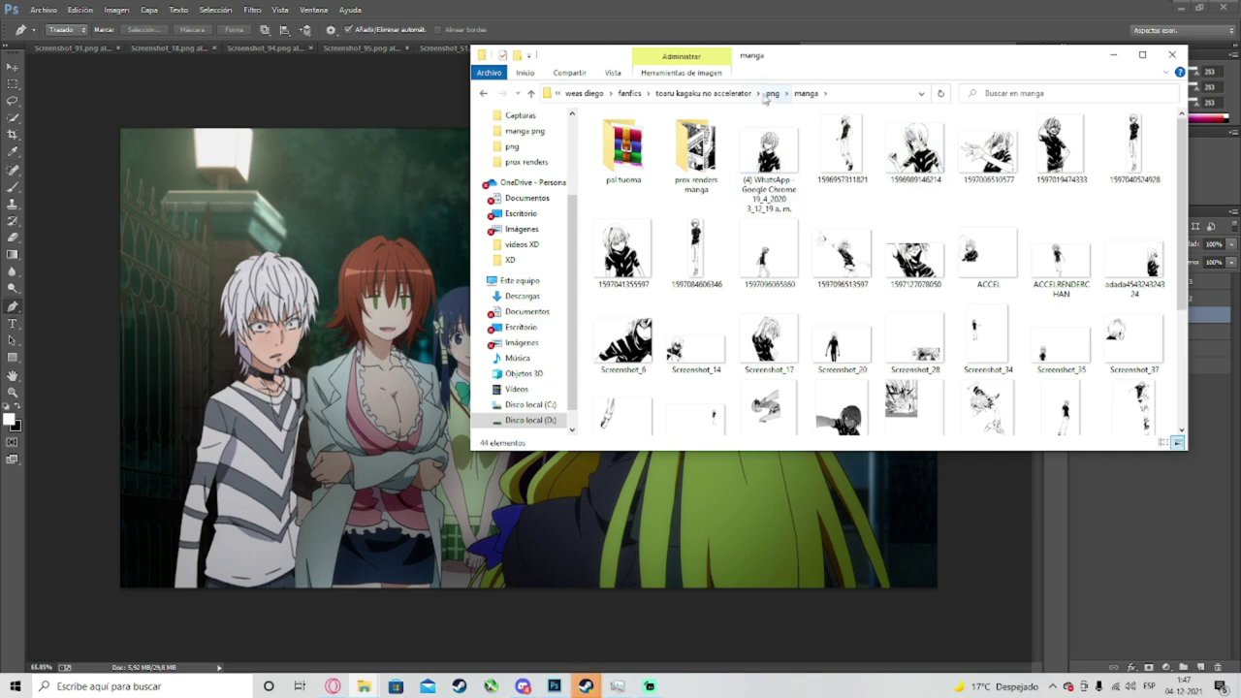
{"action": "left_click", "coordinate": [771, 93]}
{"action": "left_click", "coordinate": [775, 93]}
{"action": "double_click", "coordinate": [843, 153]}
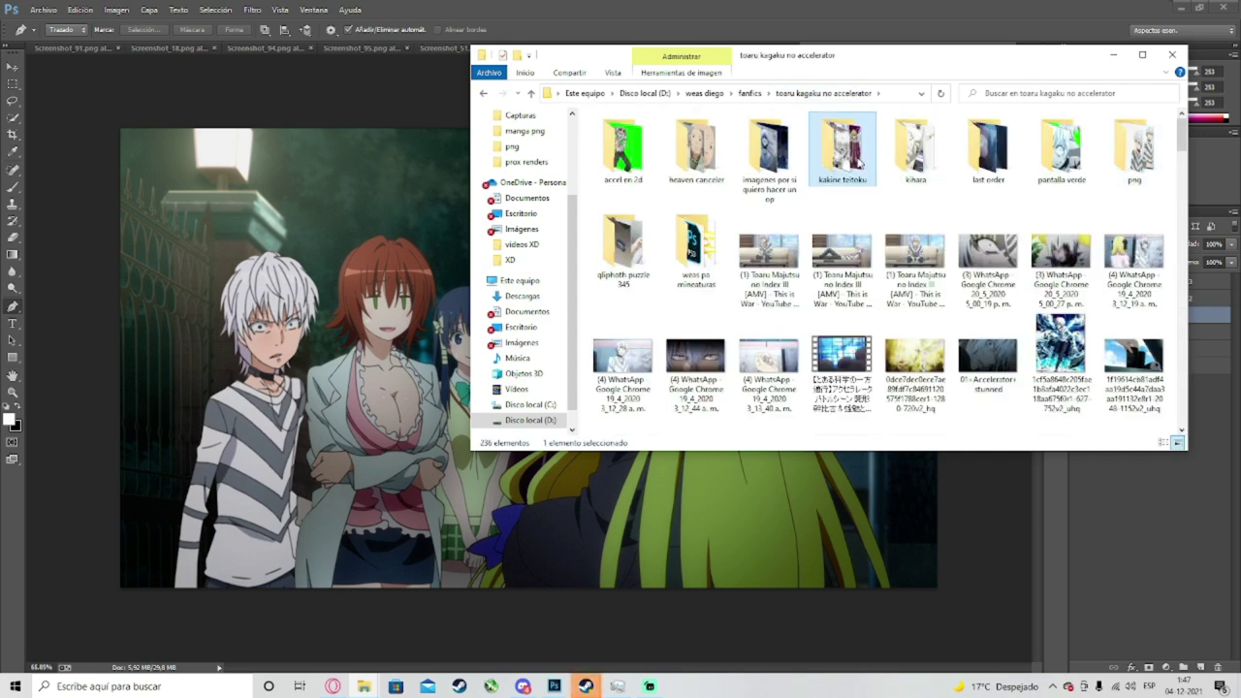
{"action": "left_click", "coordinate": [738, 95]}
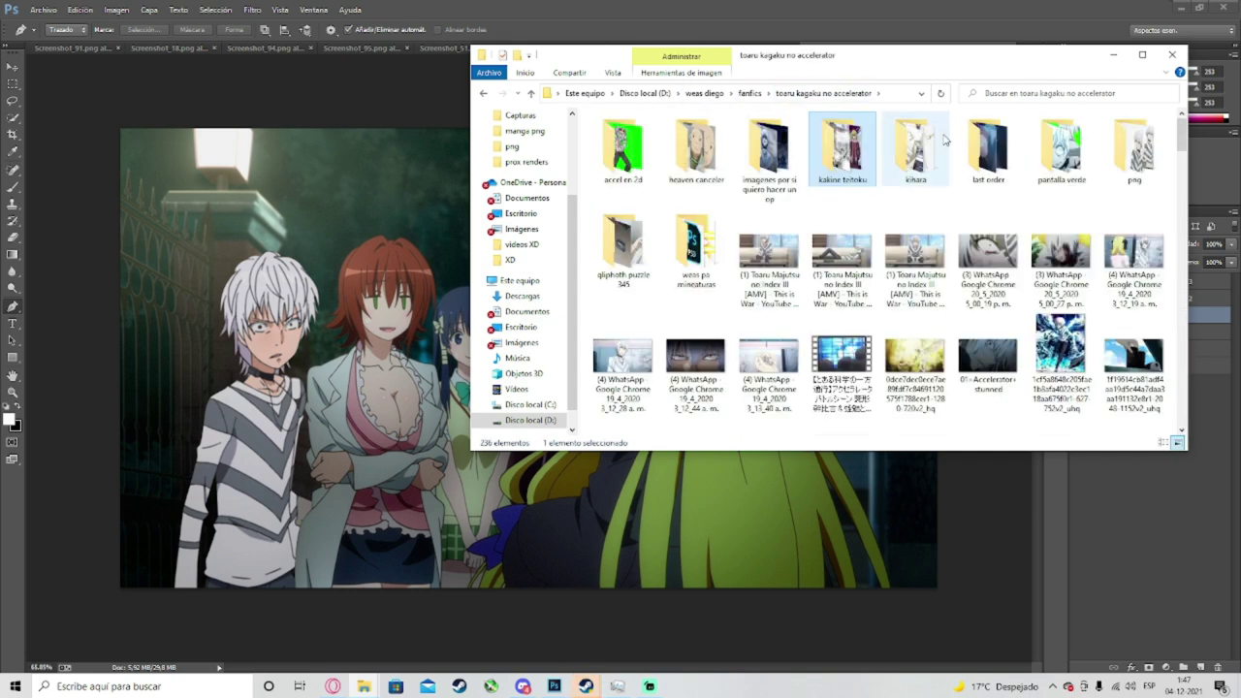
Step: Return to the Screenshot_43 composite and switch to Streamlabs Desktop
{"action": "key", "text": "alt+Tab"}
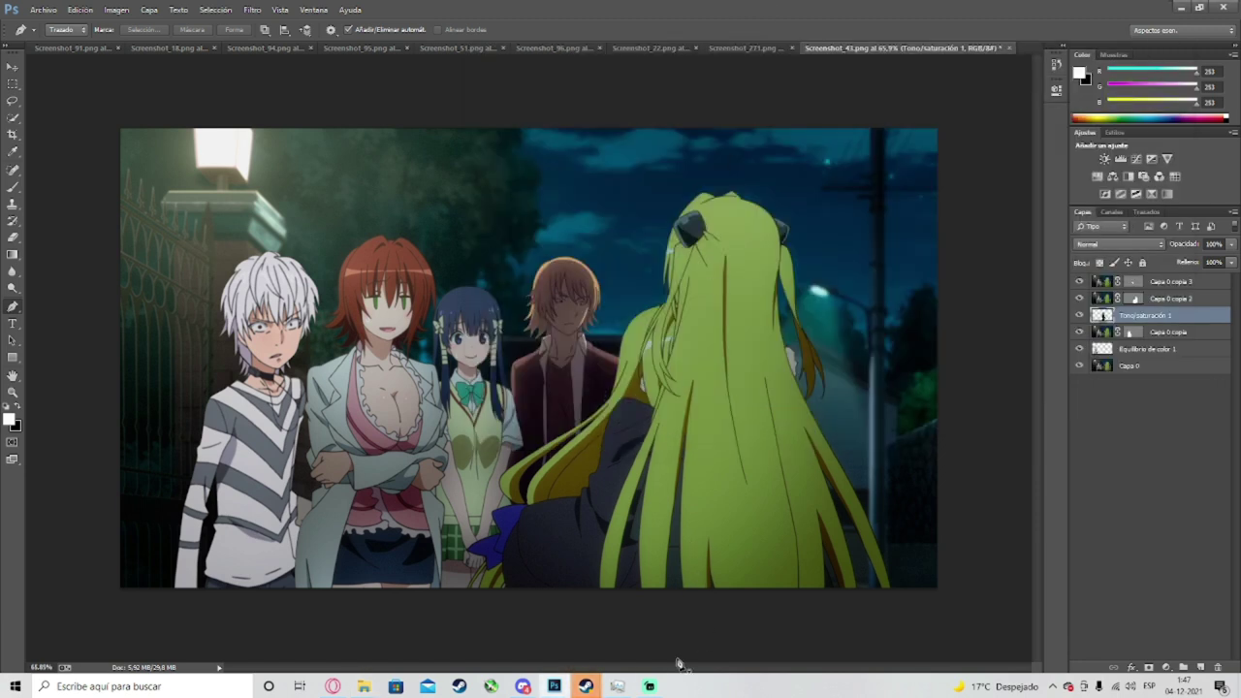
{"action": "left_click", "coordinate": [650, 686]}
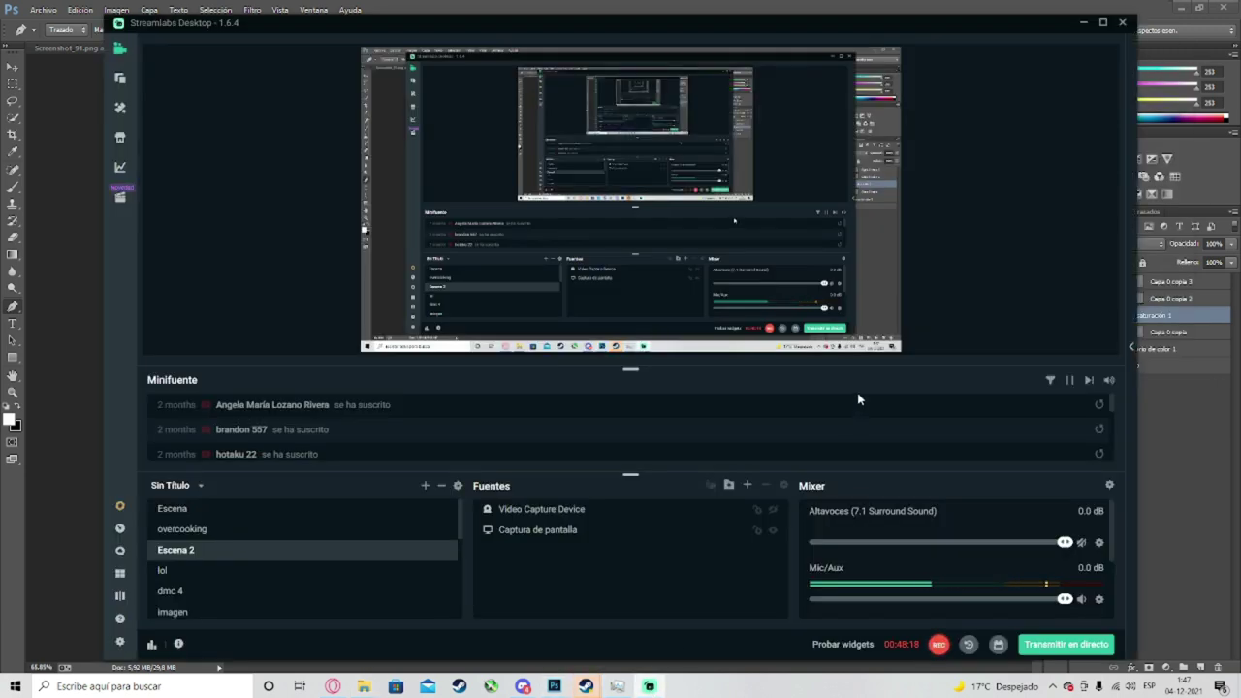